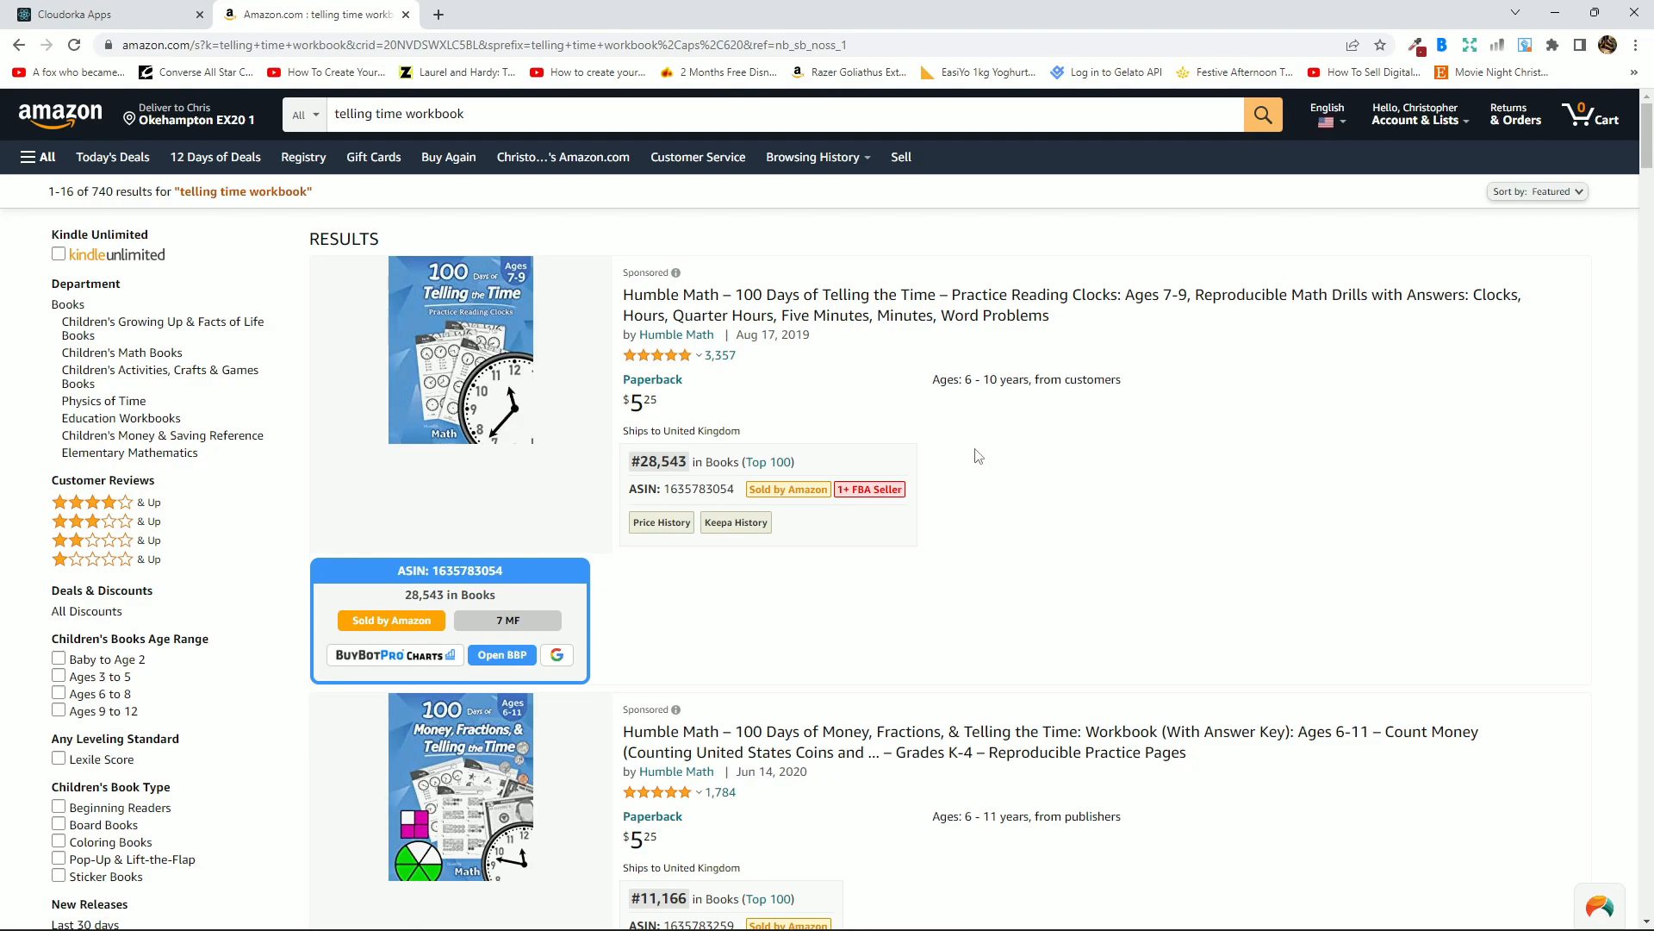
{"action": "left_click", "coordinate": [475, 113]}
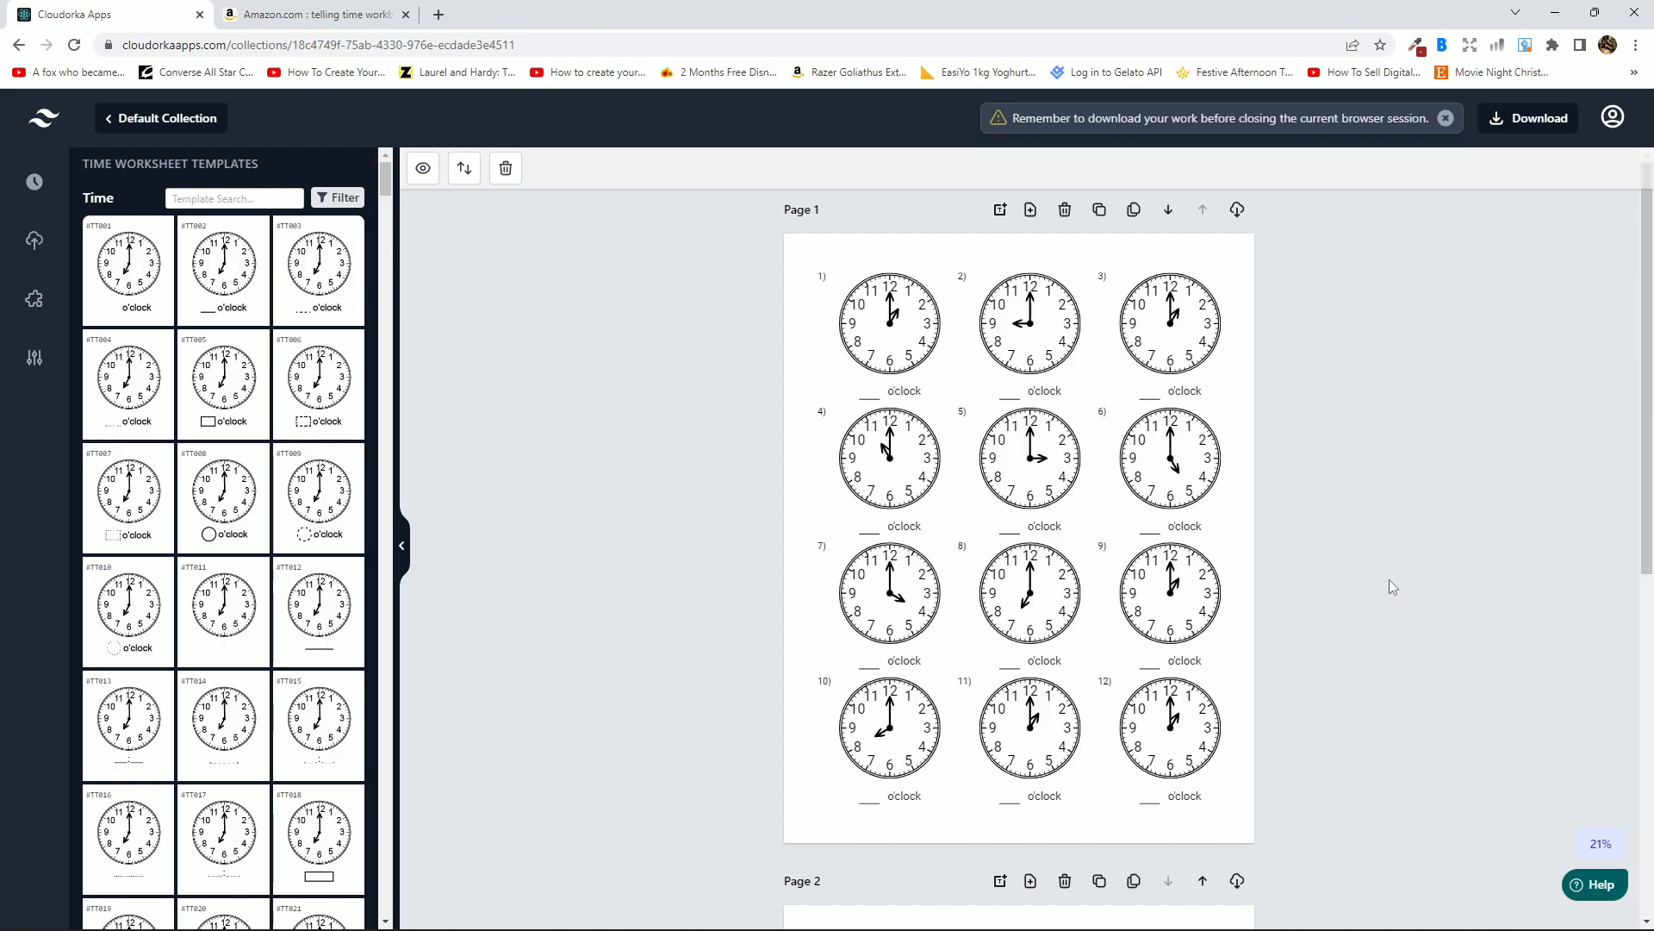
Look through the two sample time worksheets, the o'clock grid on page 1 and the minutes earlier/later exercises on page 2.
{"action": "scroll", "coordinate": [1389, 580], "scroll_direction": "down", "scroll_amount": 2}
{"action": "scroll", "coordinate": [1389, 582], "scroll_direction": "down", "scroll_amount": 4}
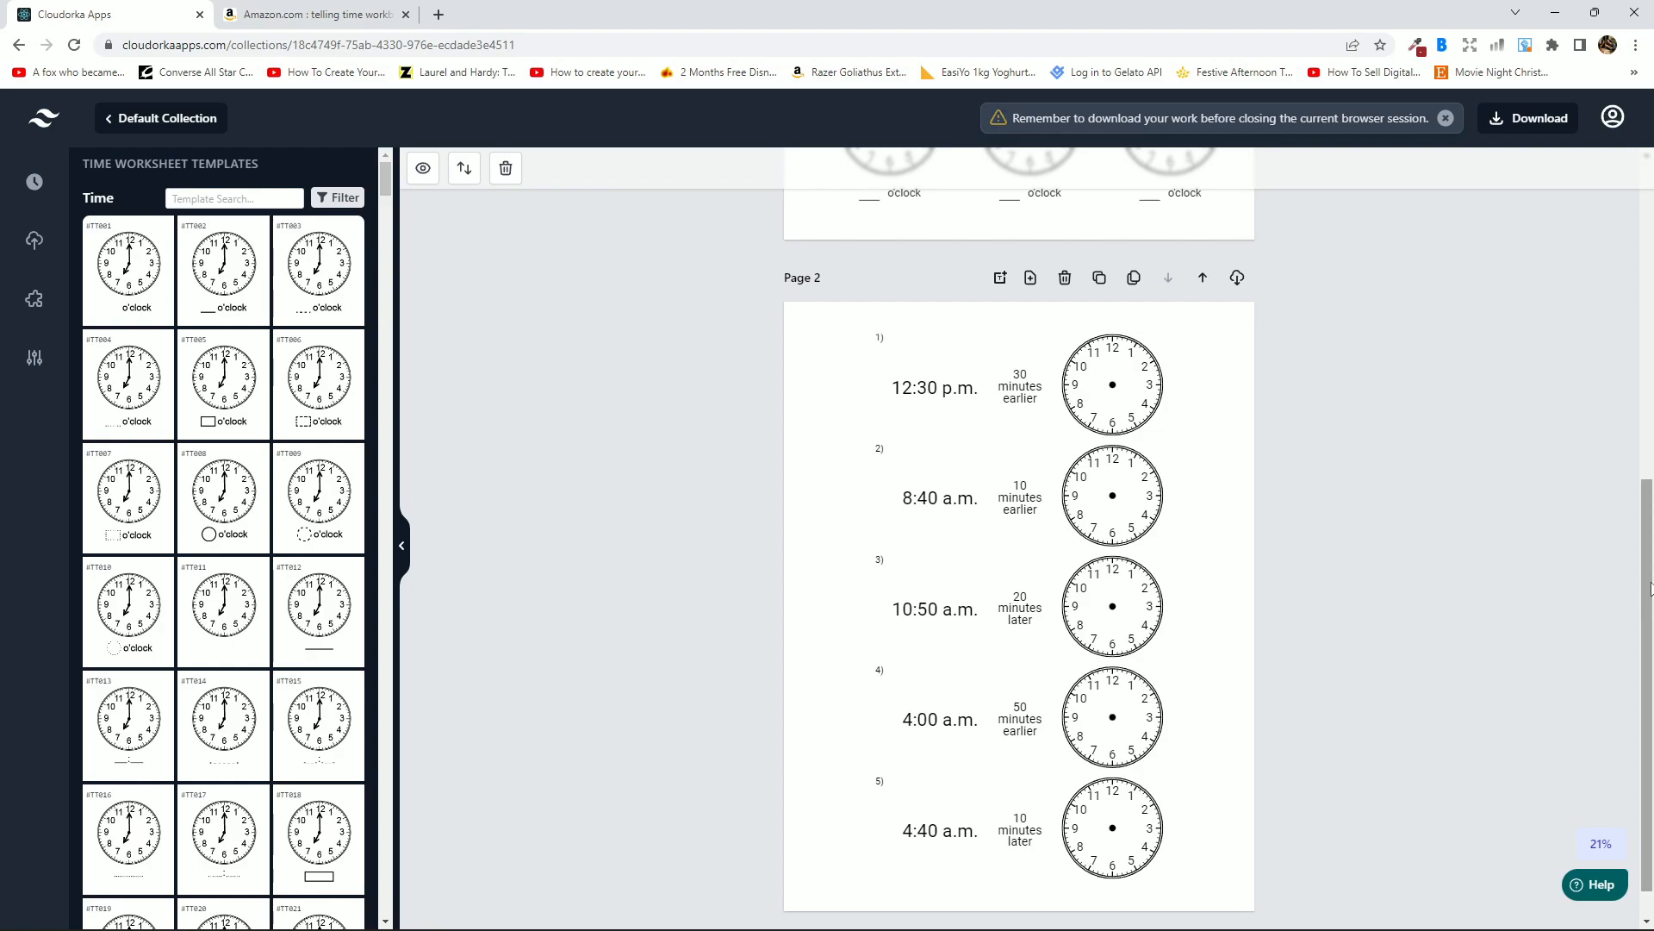
{"action": "scroll", "coordinate": [1625, 403], "scroll_direction": "up", "scroll_amount": 4}
{"action": "scroll", "coordinate": [1625, 403], "scroll_direction": "up", "scroll_amount": 2}
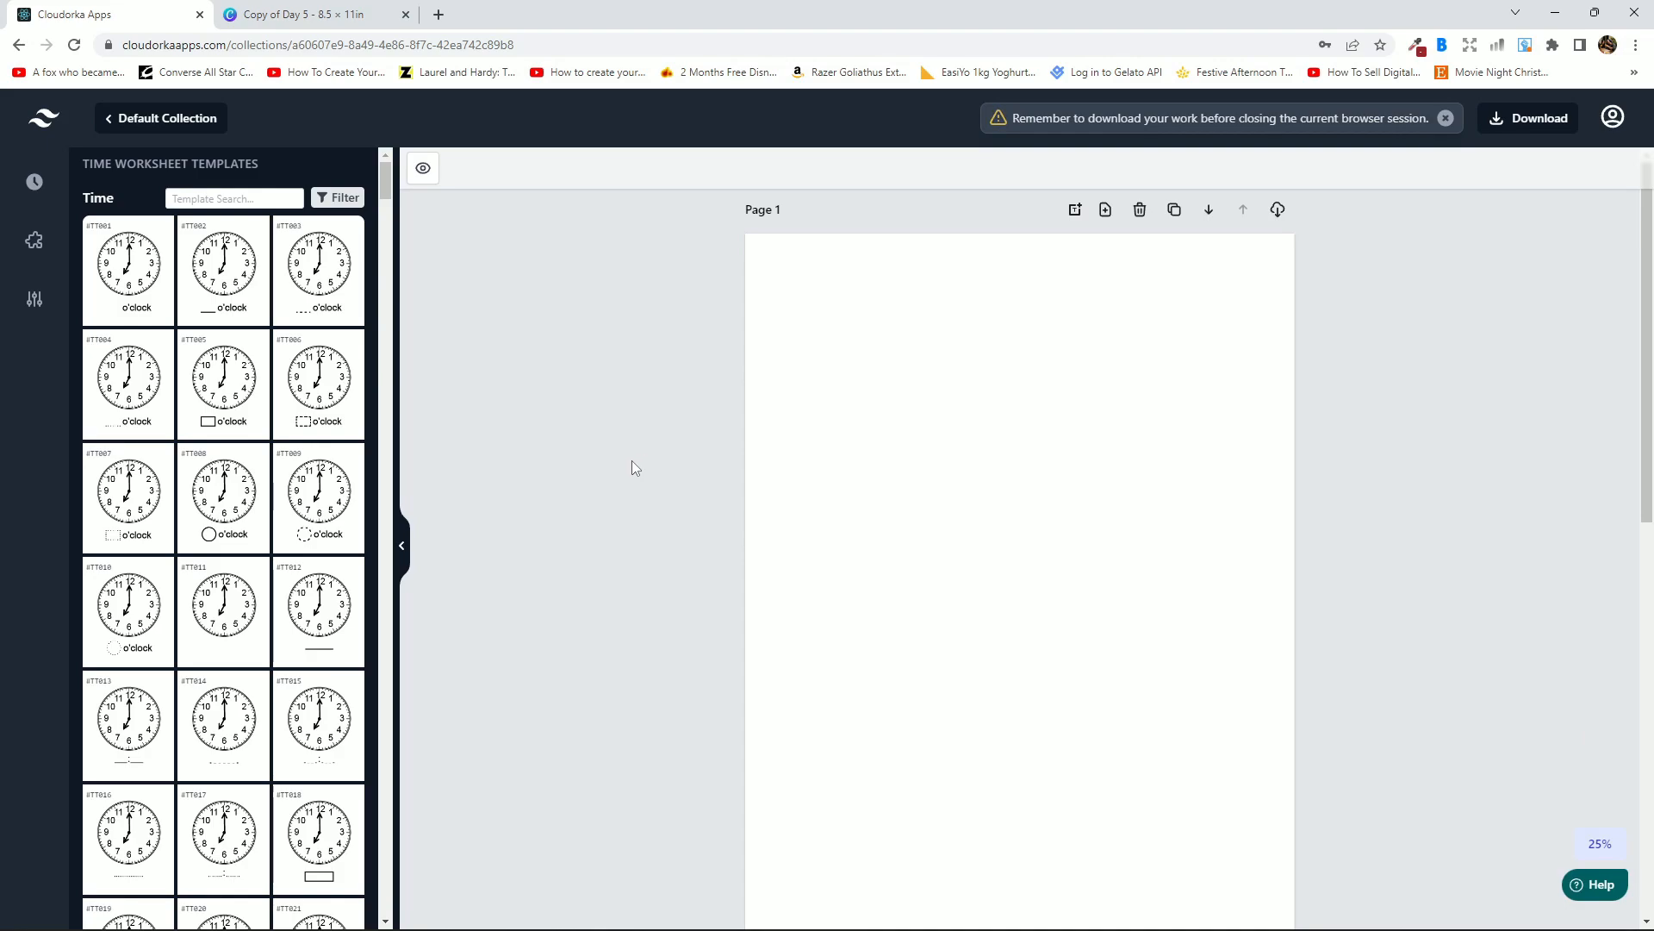
Add the dashed-line o'clock worksheet template #TT003 to the blank page 1.
{"action": "left_click", "coordinate": [343, 276]}
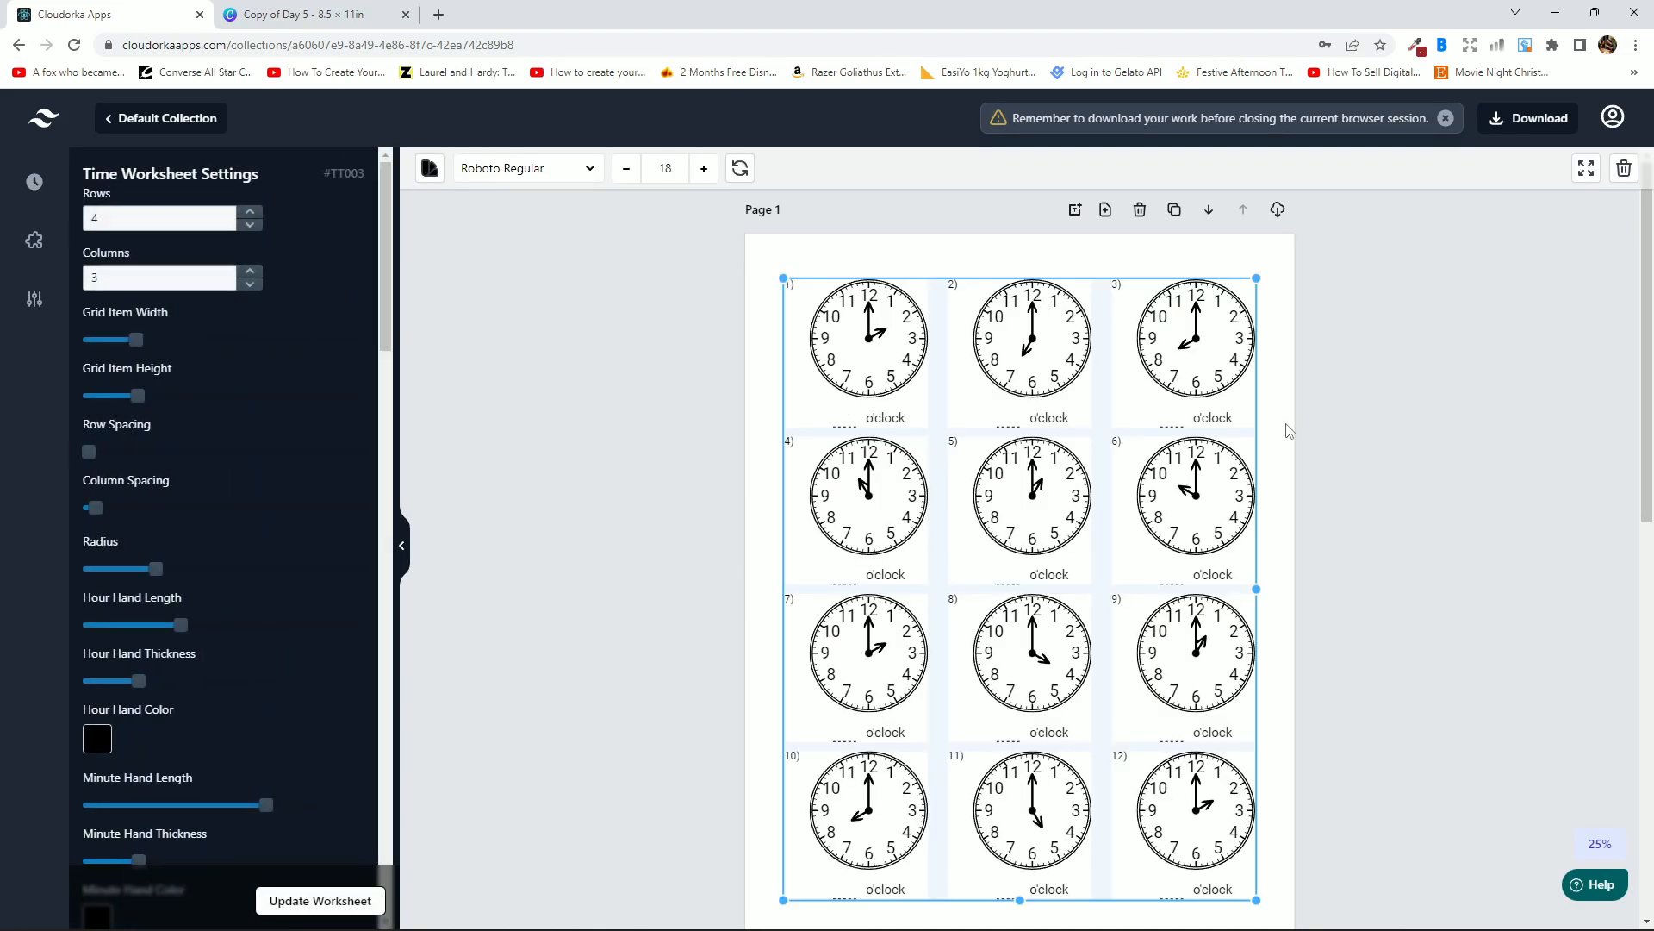
{"action": "left_click", "coordinate": [1353, 429]}
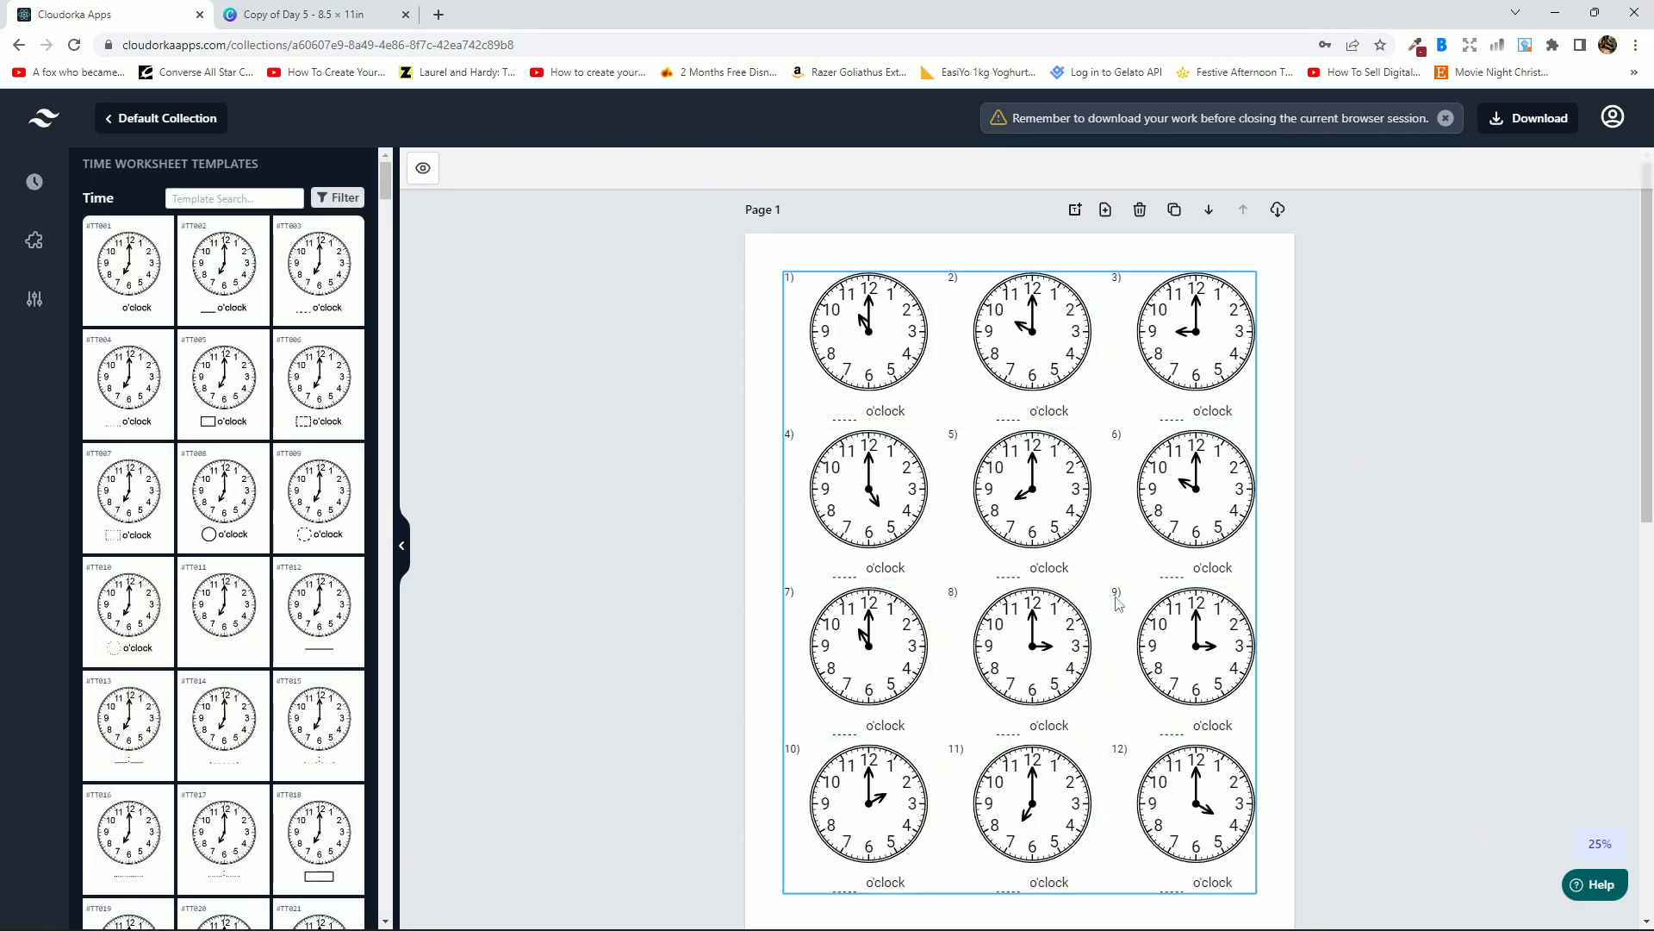
{"action": "left_click", "coordinate": [1119, 602]}
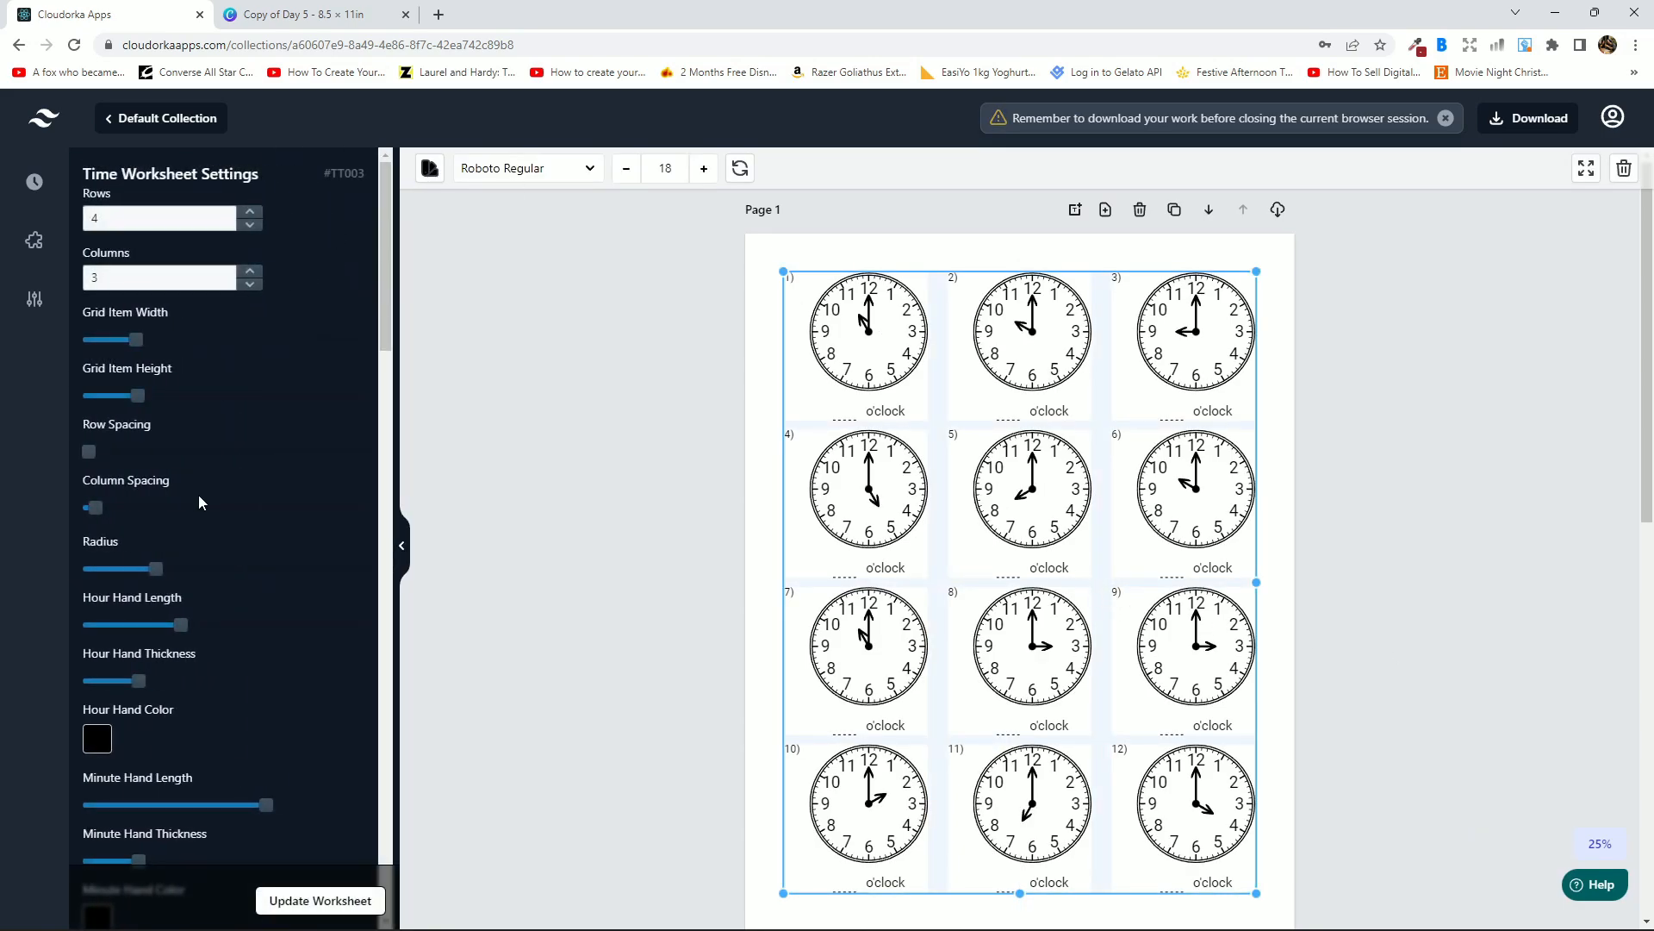
{"action": "left_click", "coordinate": [520, 333]}
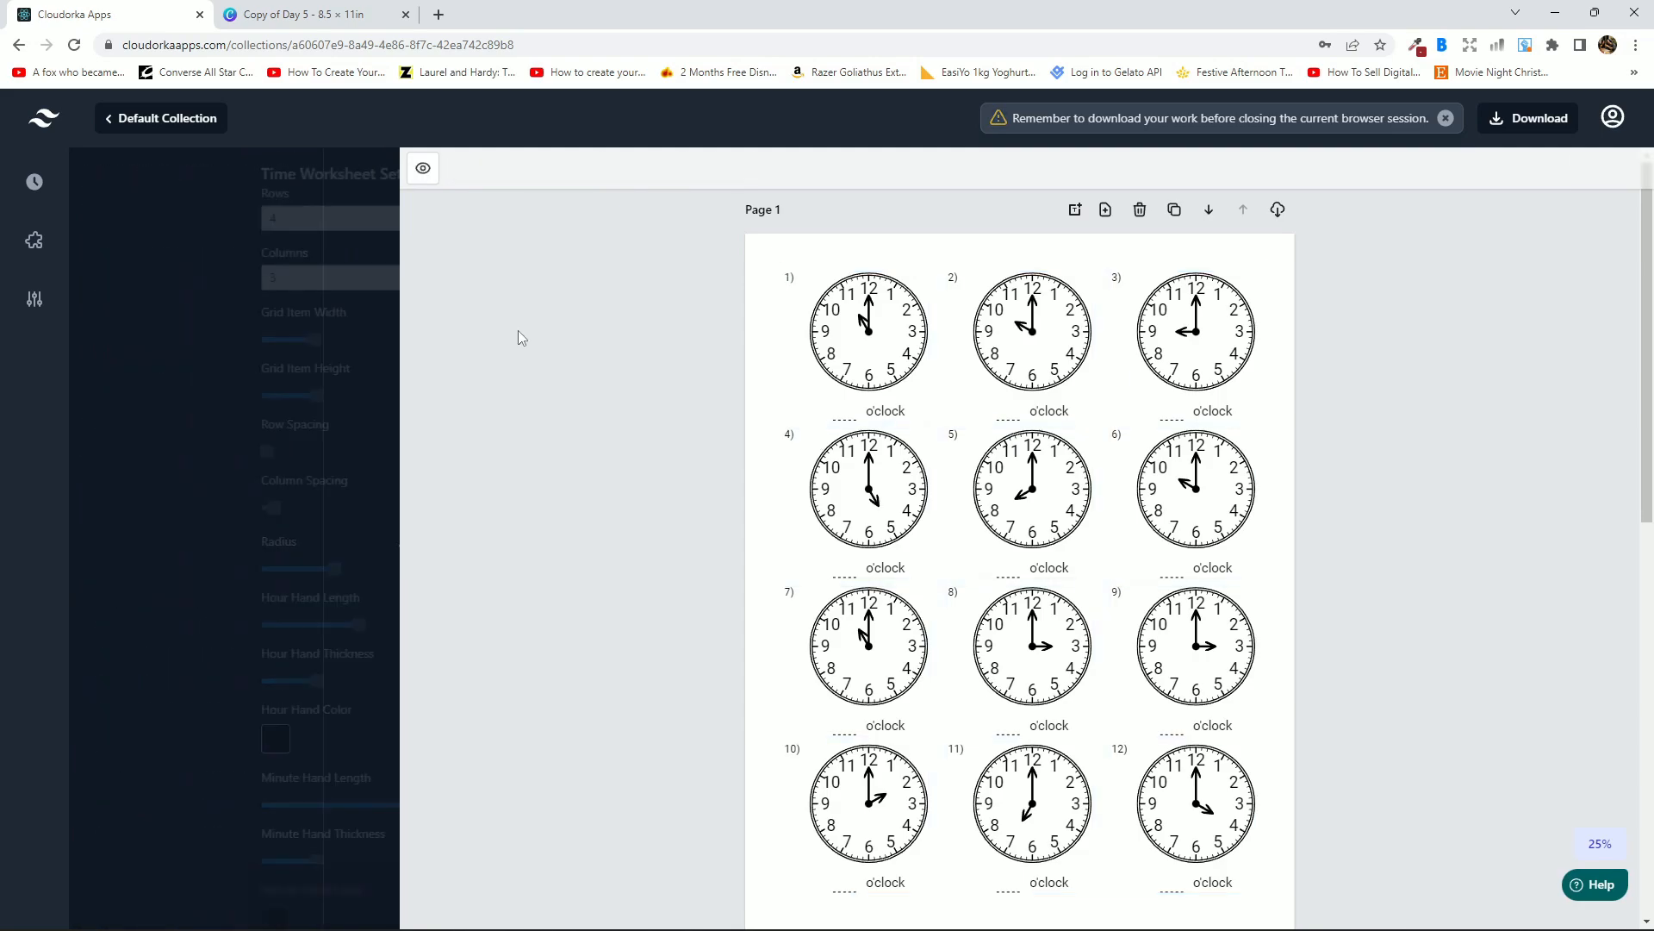
Browse the time worksheet templates and check which clock template filters are offered.
{"action": "scroll", "coordinate": [385, 241], "scroll_direction": "down", "scroll_amount": 5}
{"action": "scroll", "coordinate": [385, 241], "scroll_direction": "down", "scroll_amount": 6}
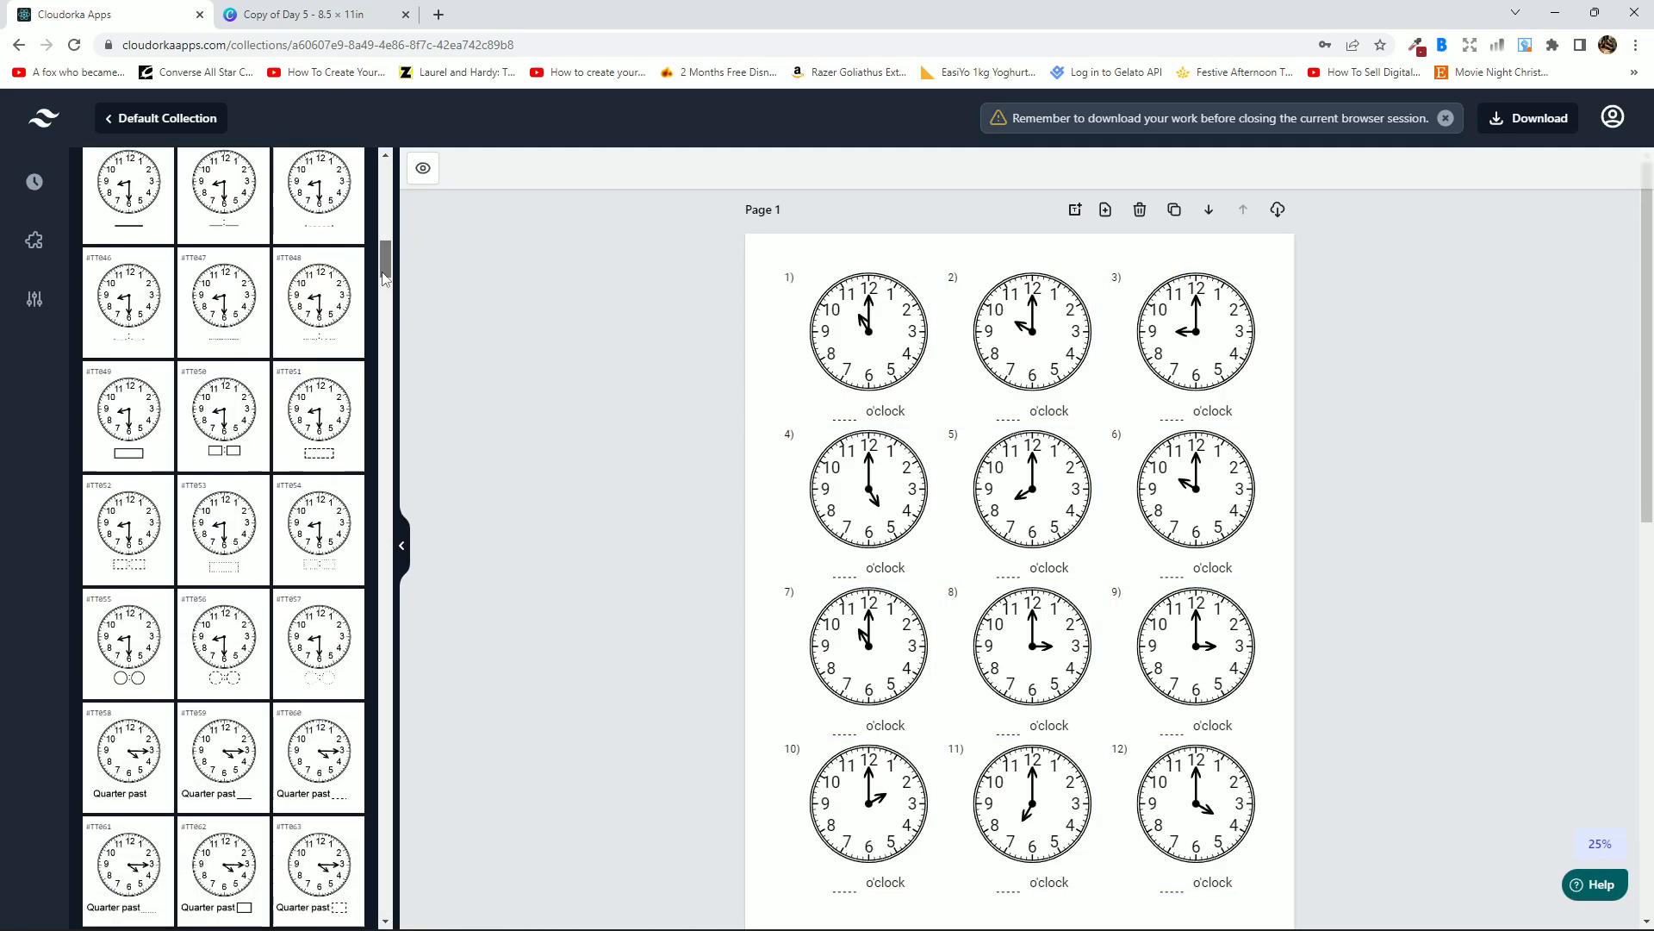
{"action": "scroll", "coordinate": [395, 226], "scroll_direction": "up", "scroll_amount": 10}
{"action": "scroll", "coordinate": [395, 225], "scroll_direction": "up", "scroll_amount": 5}
{"action": "left_click", "coordinate": [337, 197]}
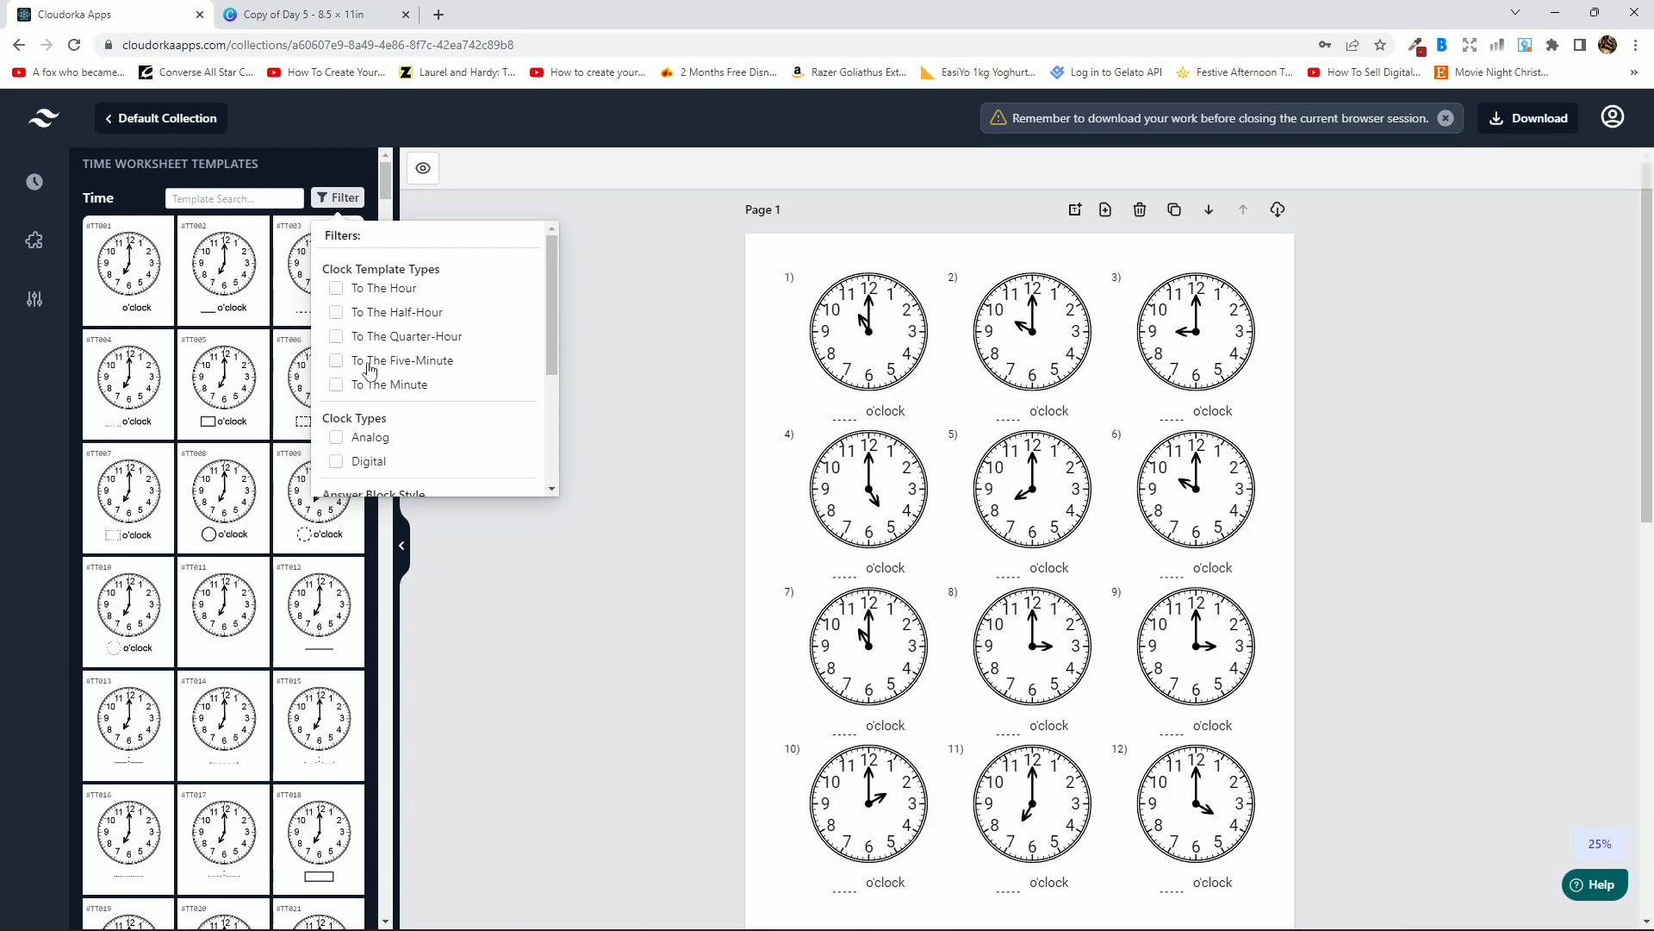
Reposition the clock worksheet on page 1 and scale it down proportionally until its font size is 16.
{"action": "left_click", "coordinate": [1131, 429]}
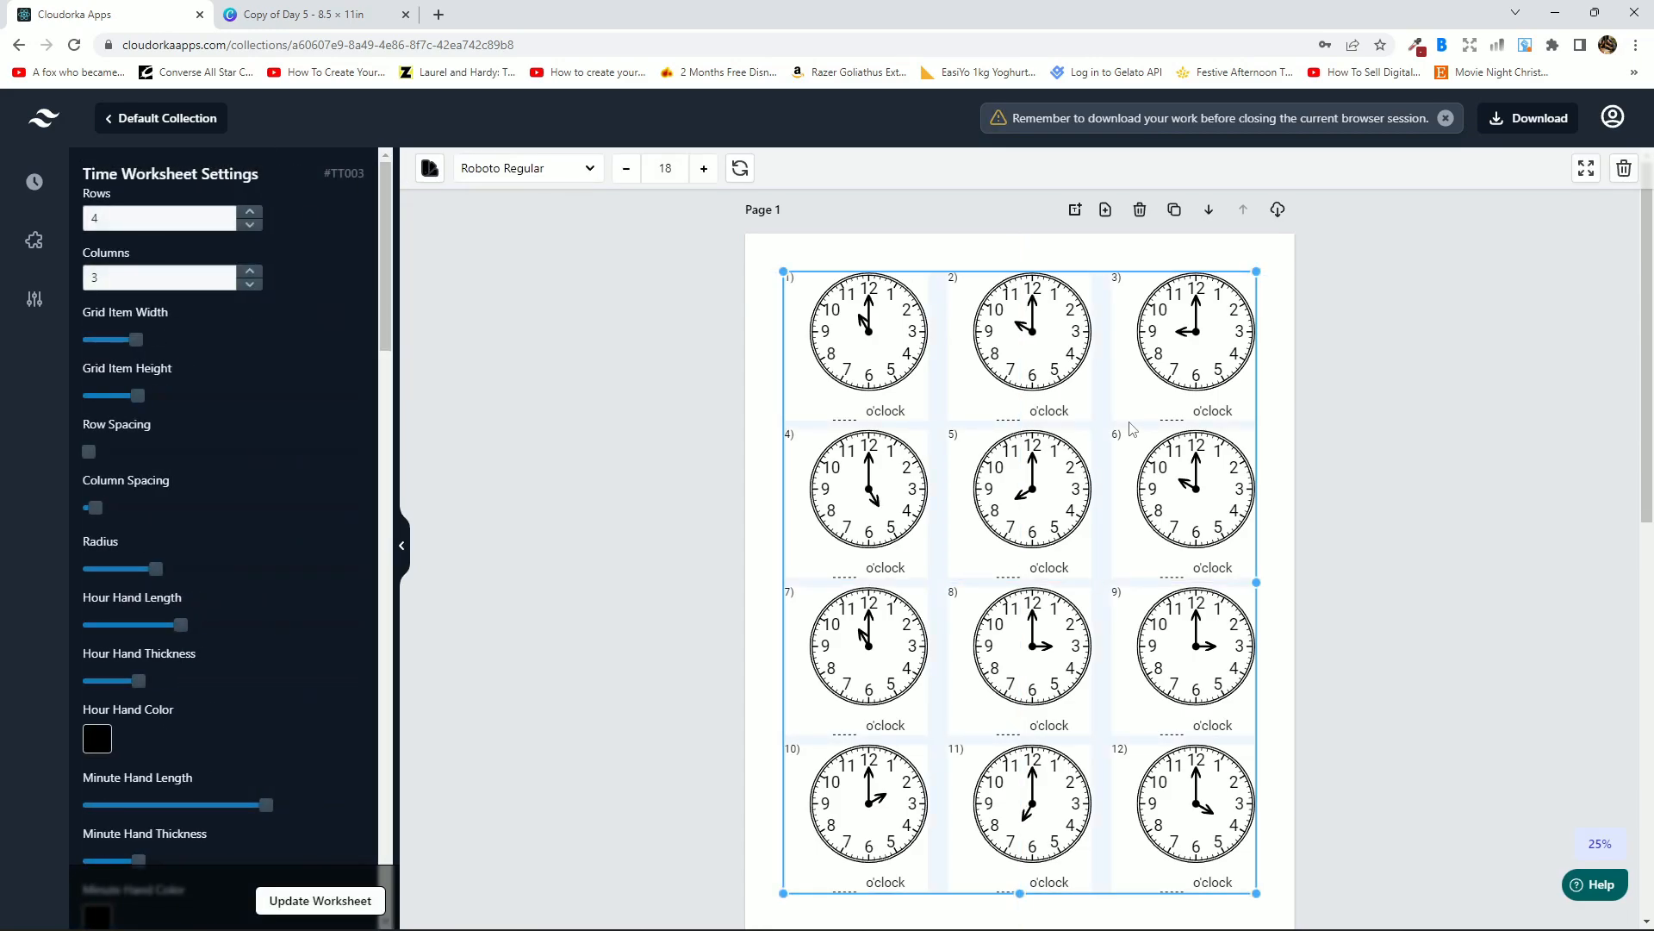
{"action": "mouse_move", "coordinate": [1010, 397]}
{"action": "left_mouse_down"}
{"action": "mouse_move", "coordinate": [998, 389]}
{"action": "mouse_move", "coordinate": [1030, 401]}
{"action": "left_mouse_up"}
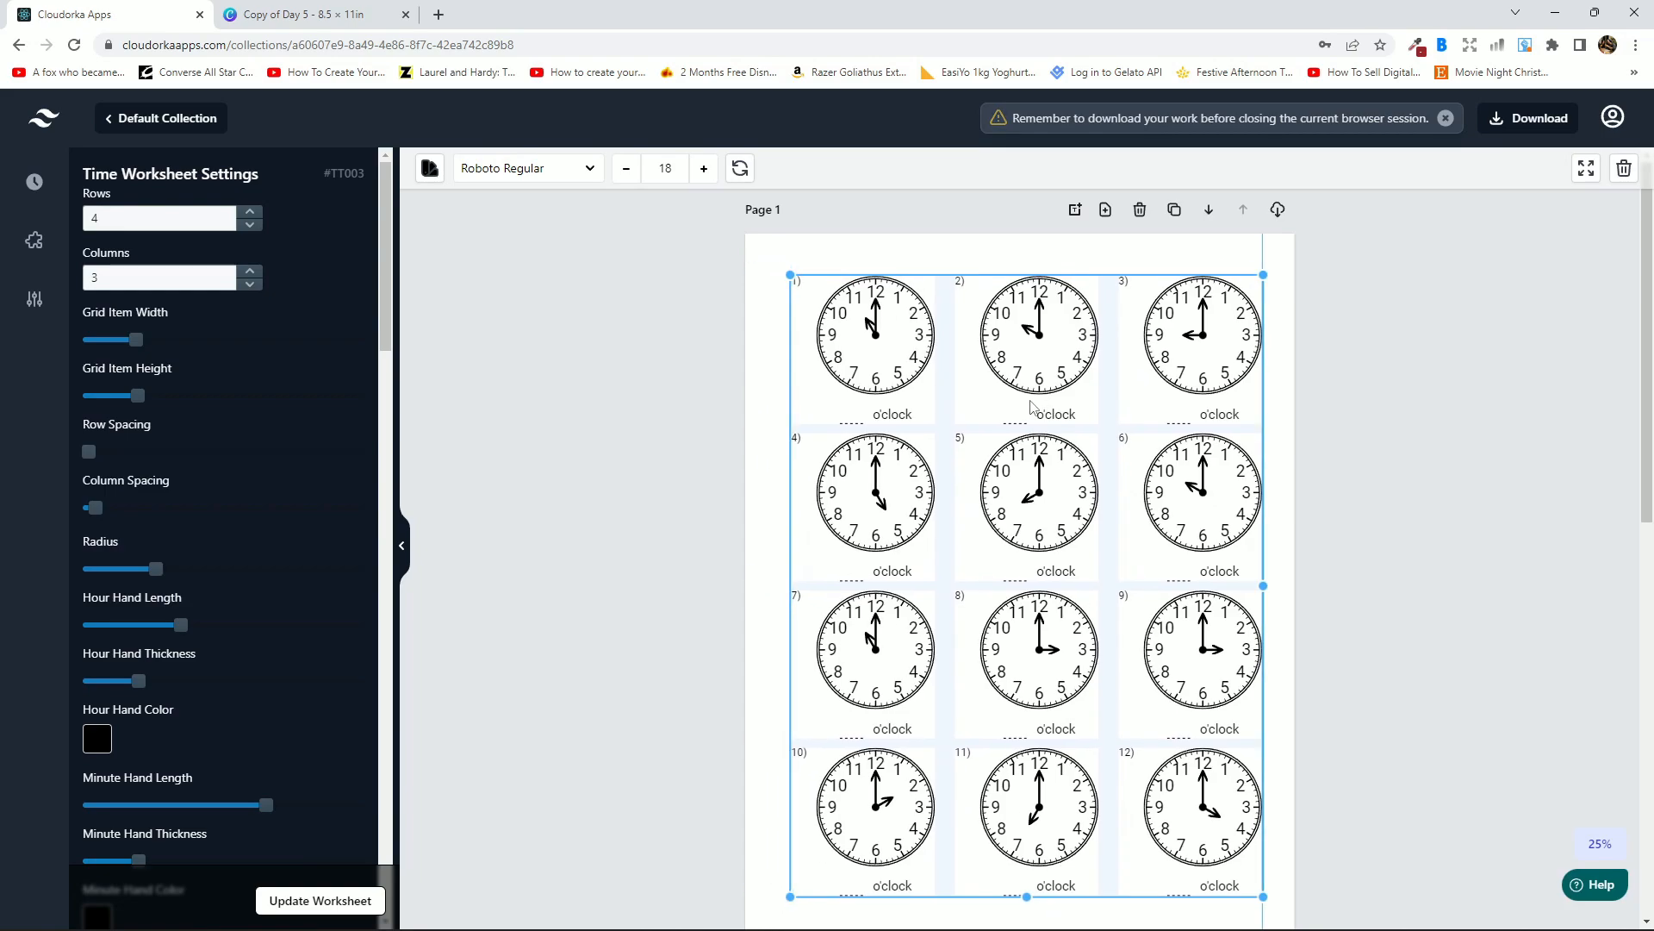
{"action": "left_click_drag", "start_coordinate": [1263, 275], "coordinate": [1208, 343]}
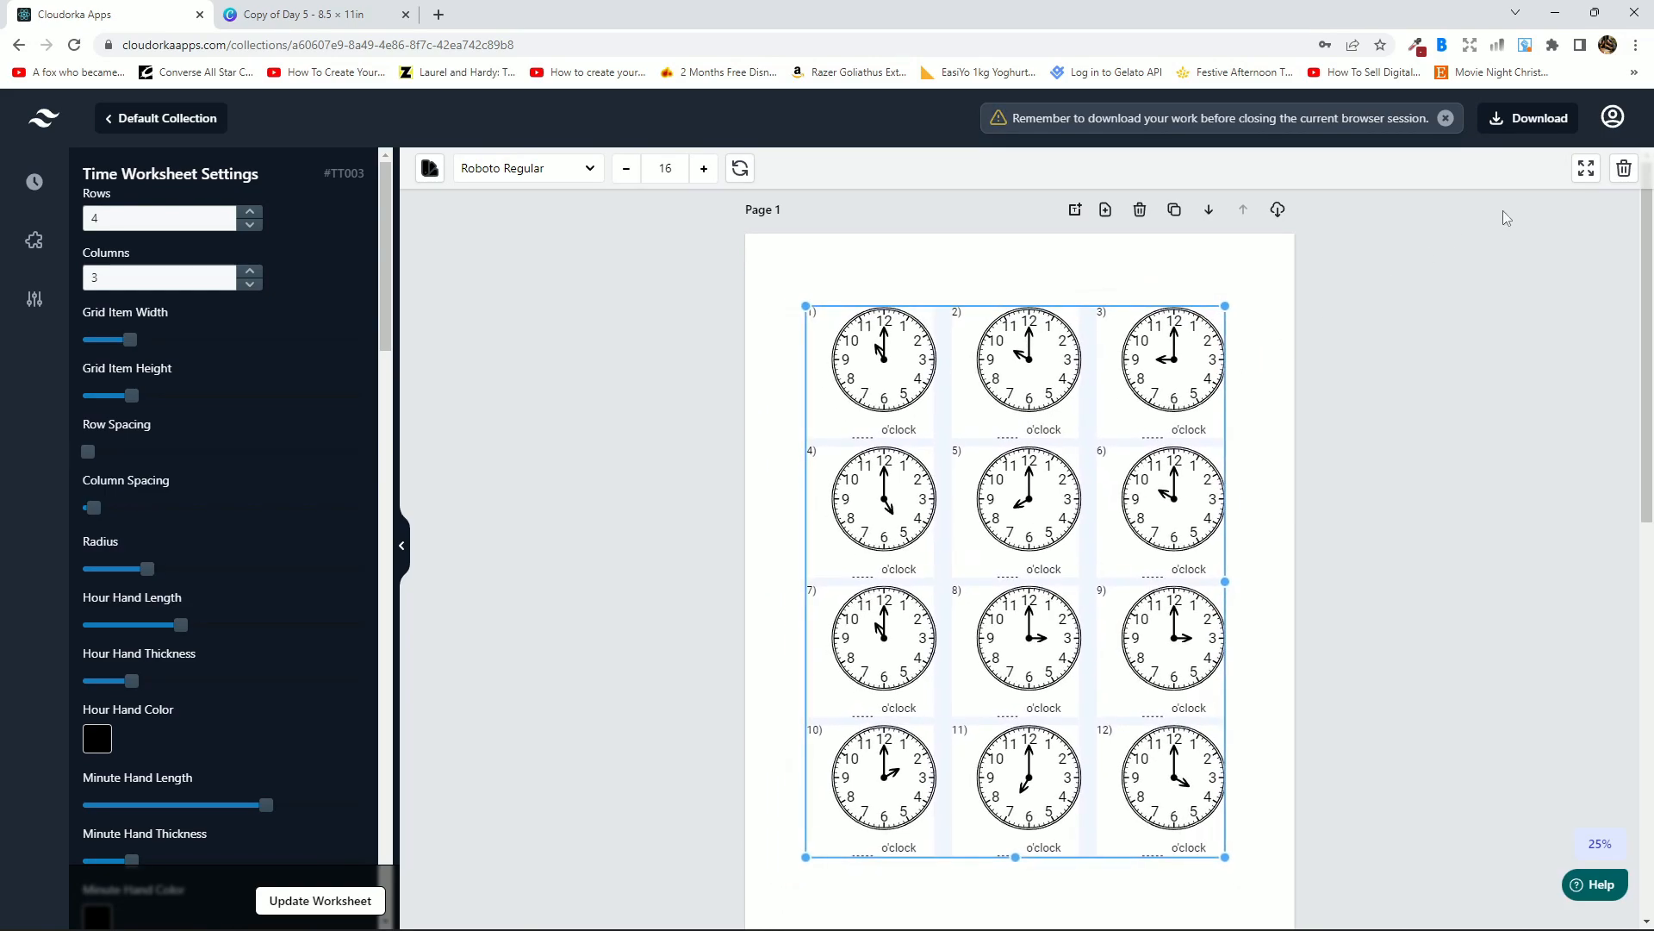
Spread the clock rows down page 1 using the Fit to bottom spacing option.
{"action": "left_click", "coordinate": [1586, 168]}
{"action": "left_click", "coordinate": [1437, 379]}
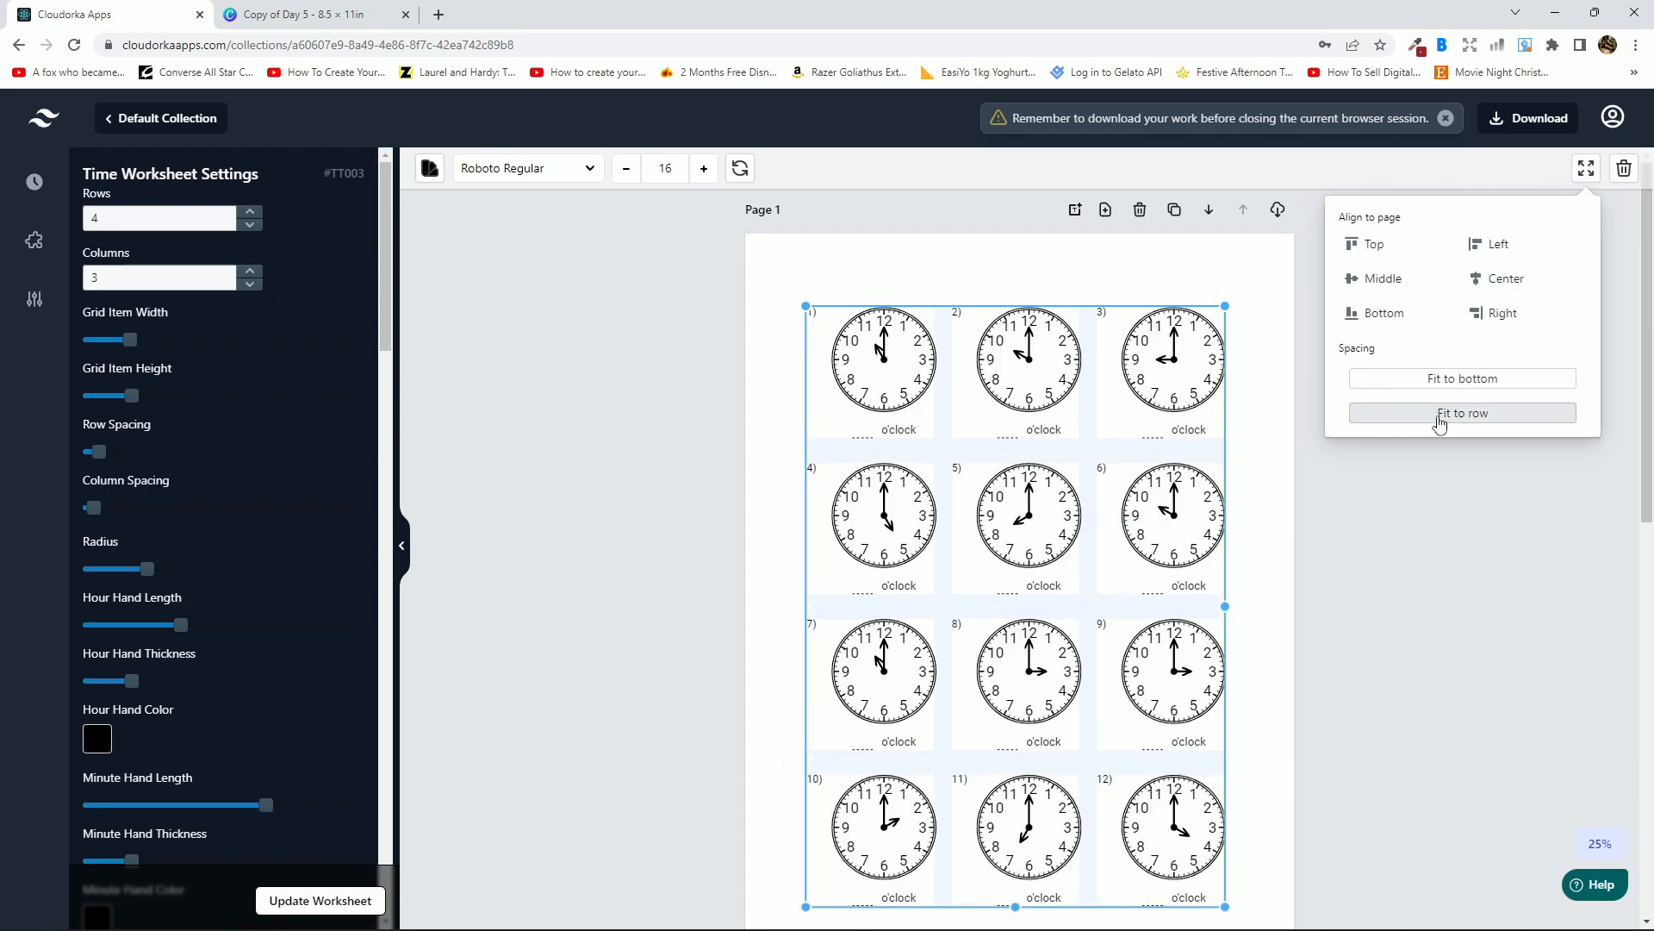
{"action": "left_click", "coordinate": [1328, 559]}
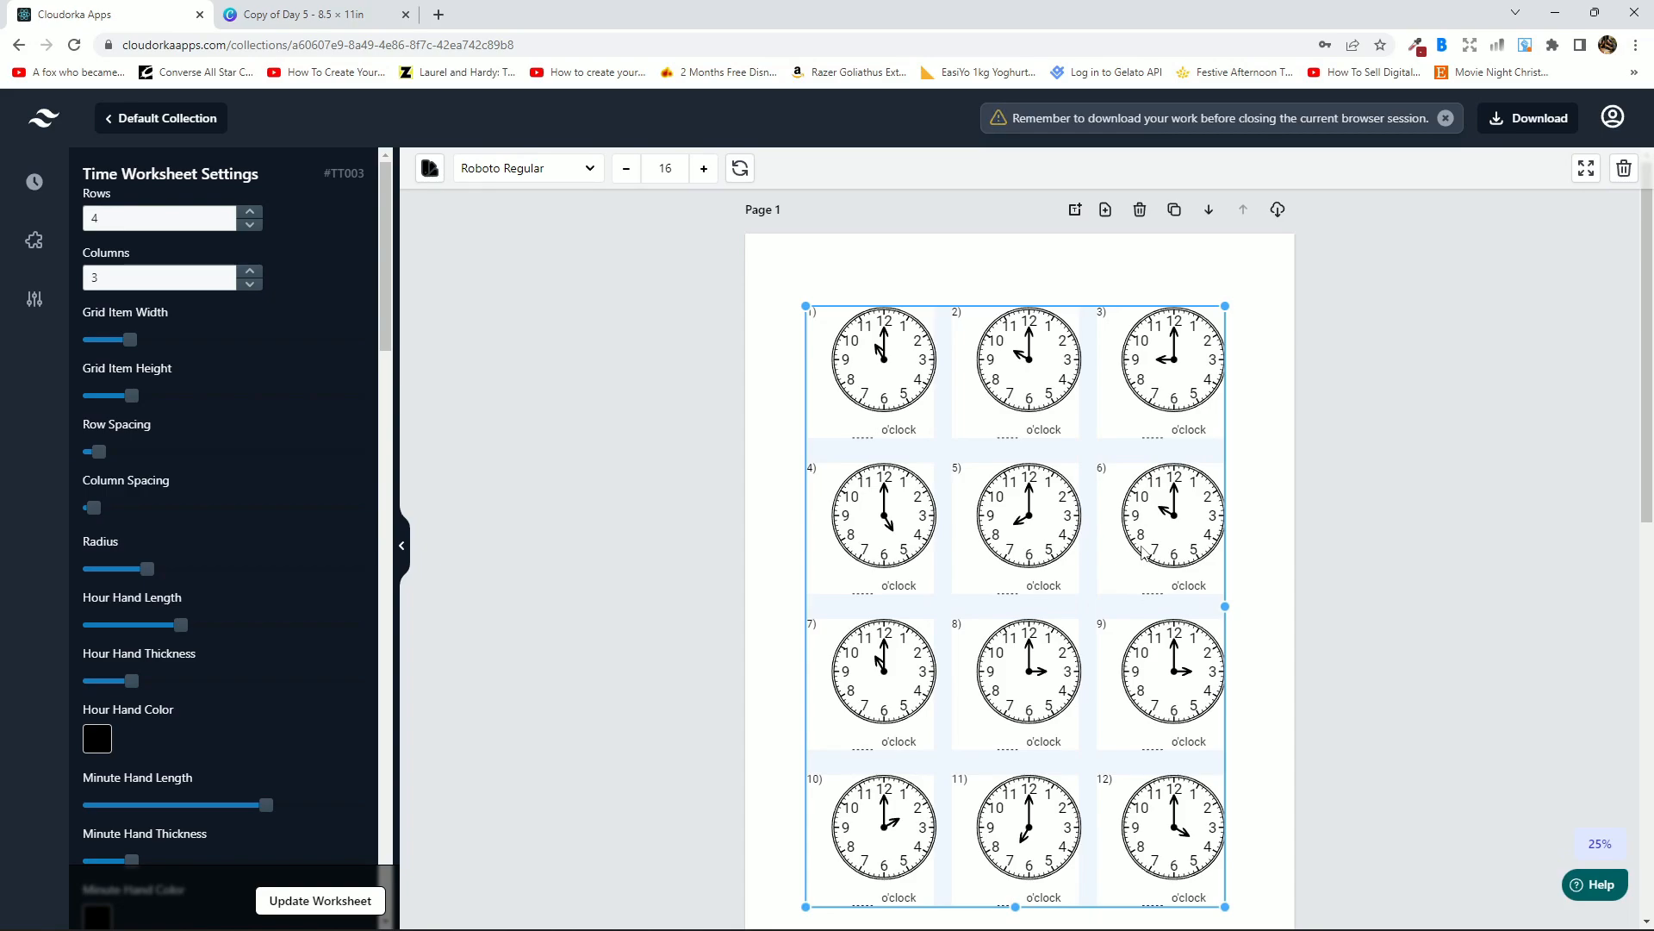
{"action": "scroll", "coordinate": [1274, 425], "scroll_direction": "down", "scroll_amount": 1}
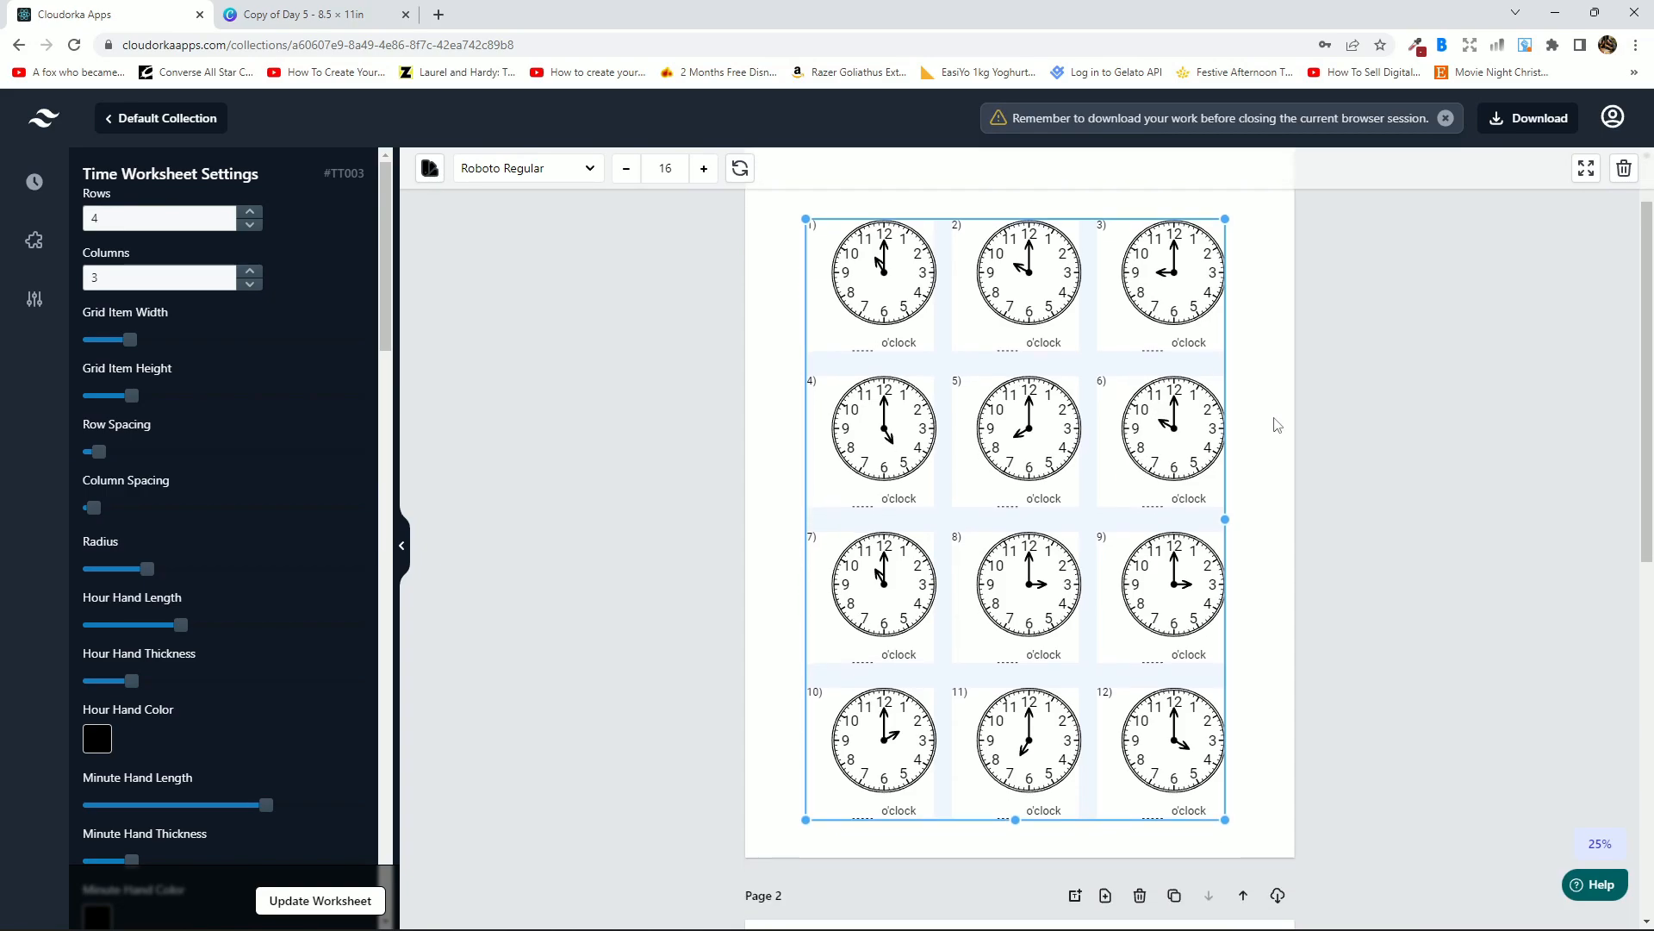
{"action": "scroll", "coordinate": [1275, 427], "scroll_direction": "up", "scroll_amount": 1}
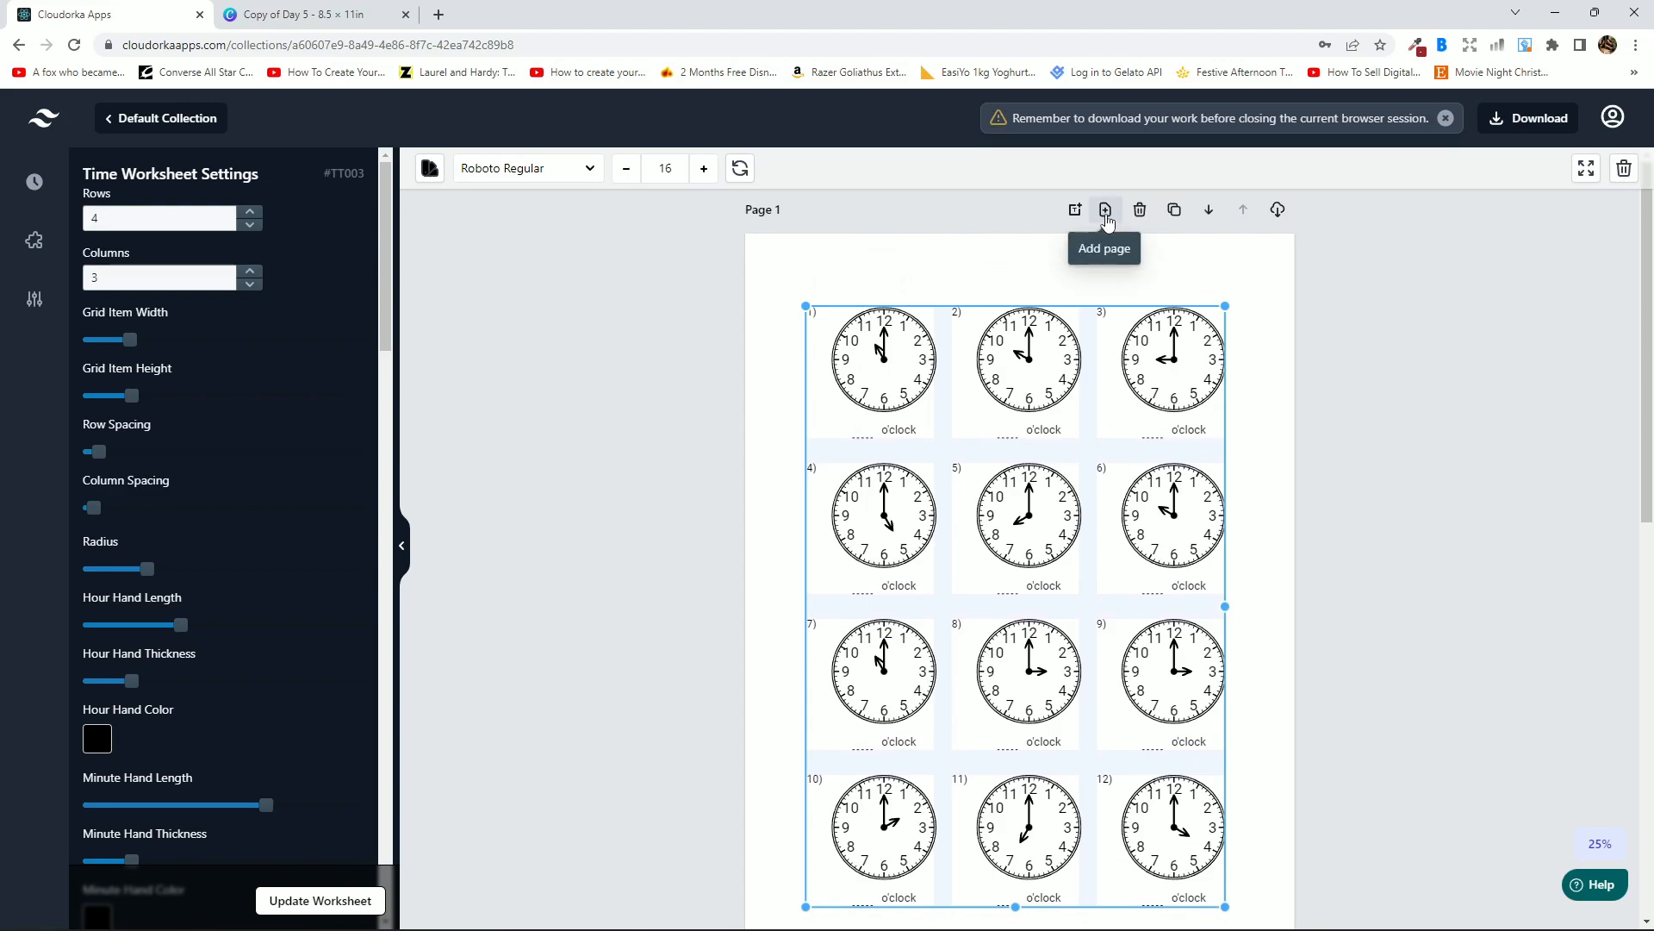
Duplicate page 1 with its clock worksheet as page 2.
{"action": "left_click", "coordinate": [1173, 211]}
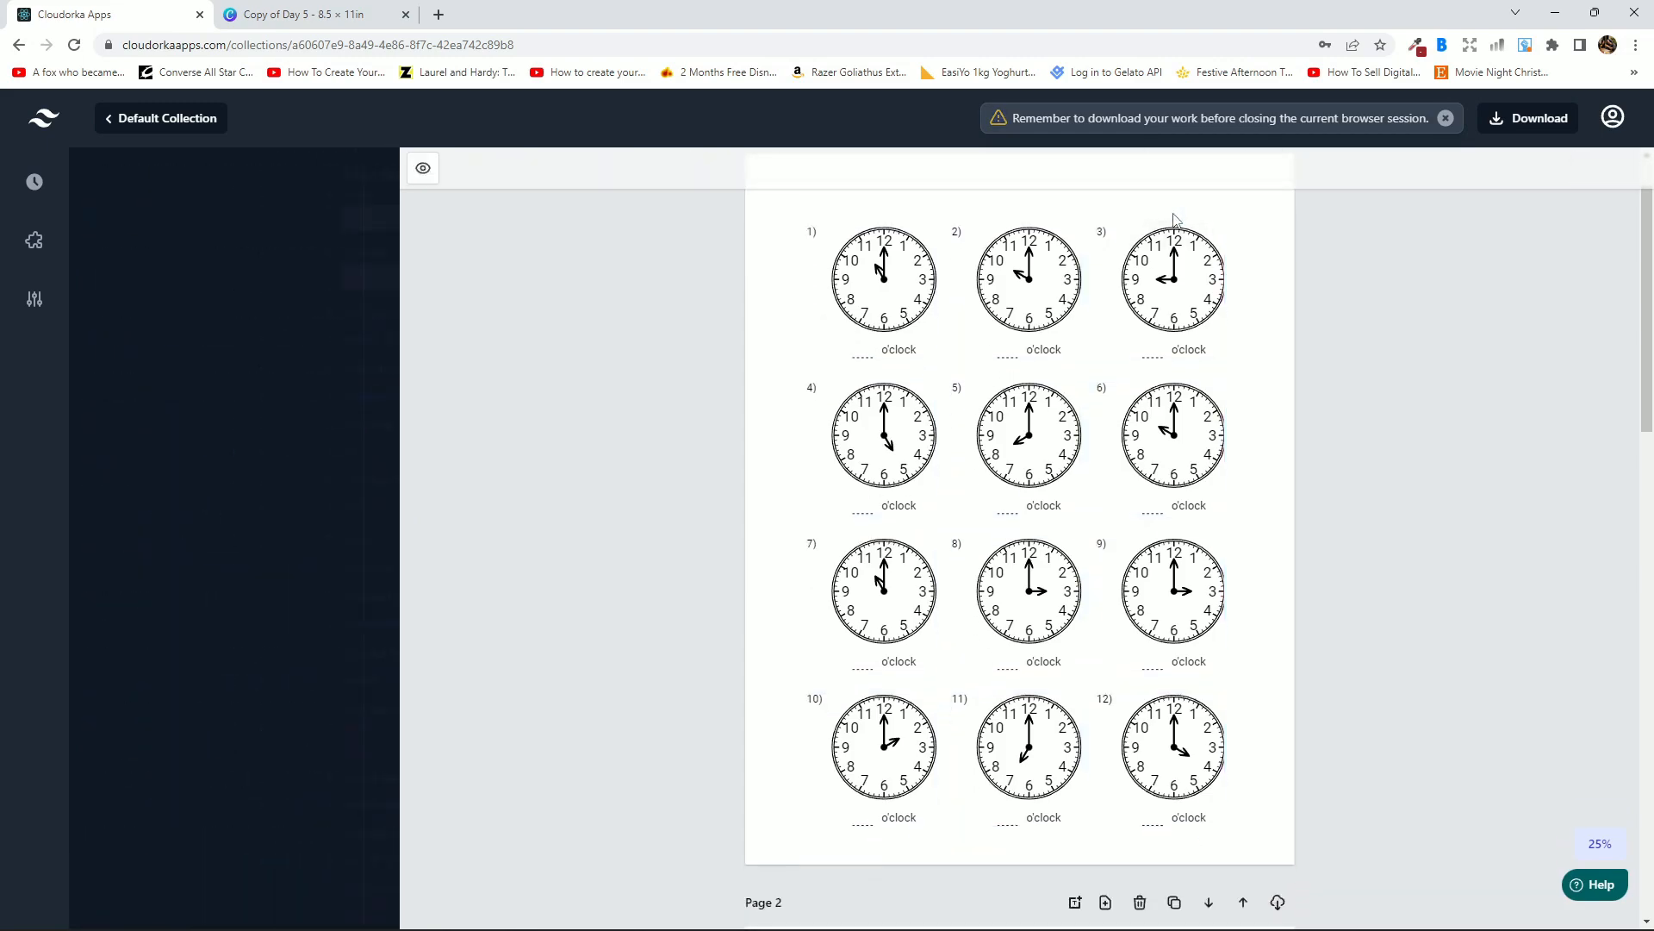
{"action": "scroll", "coordinate": [1214, 354], "scroll_direction": "down", "scroll_amount": 8}
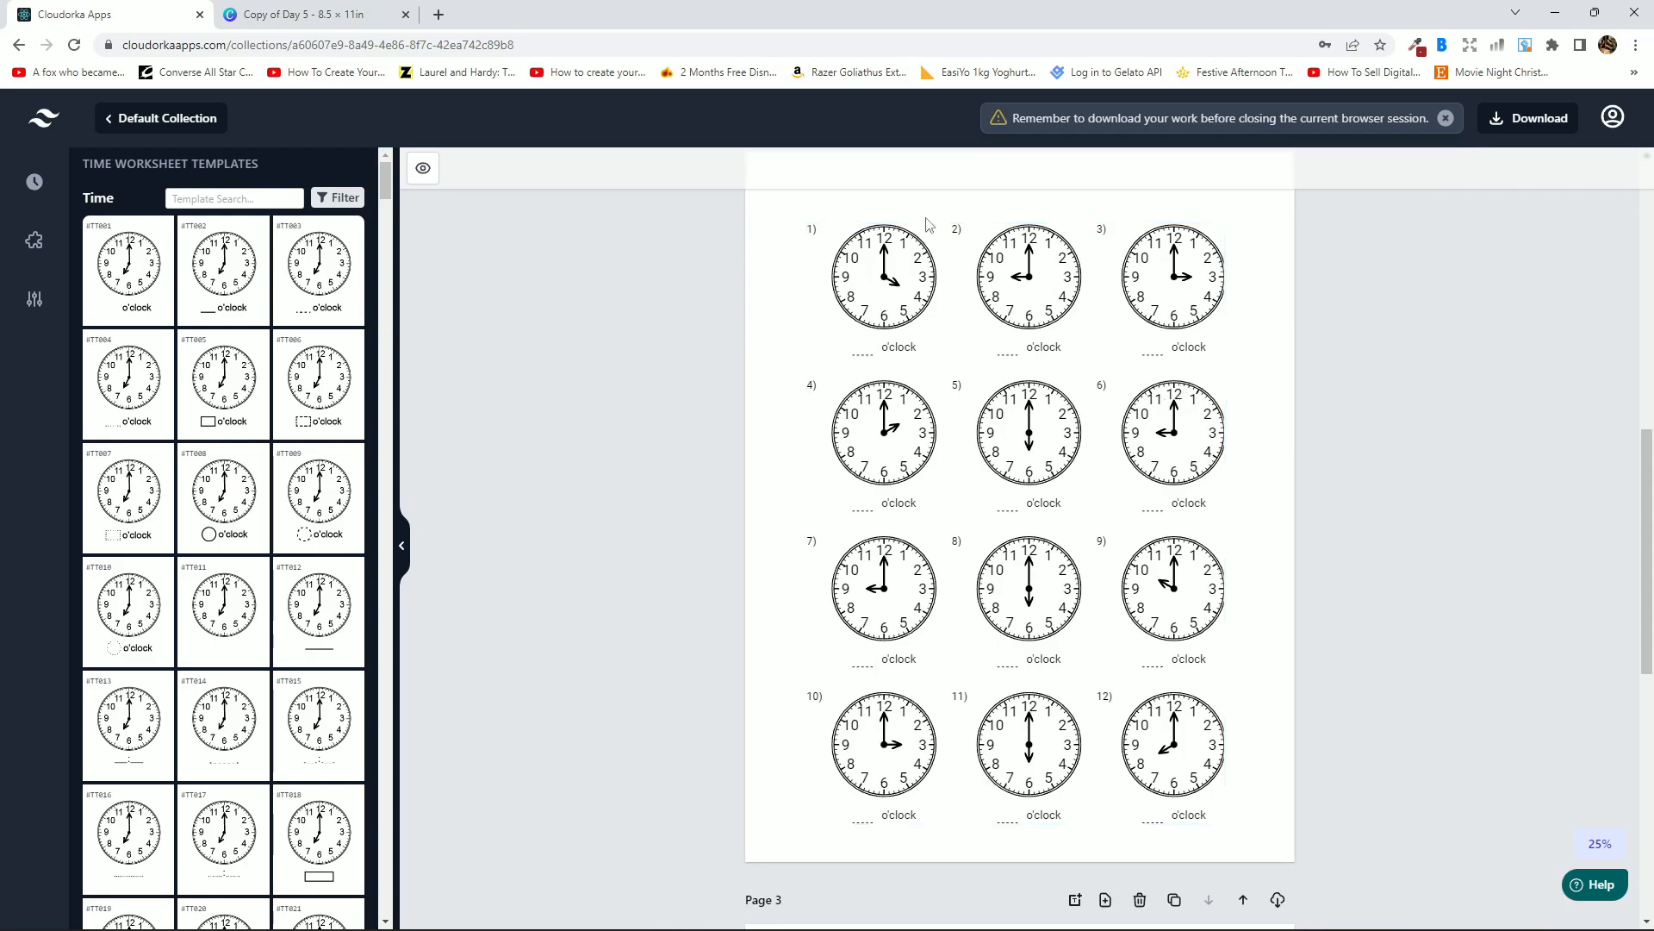
Regenerate all the clock times on page 2, then regenerate the cell data of clock 1 alone.
{"action": "left_click", "coordinate": [1055, 348]}
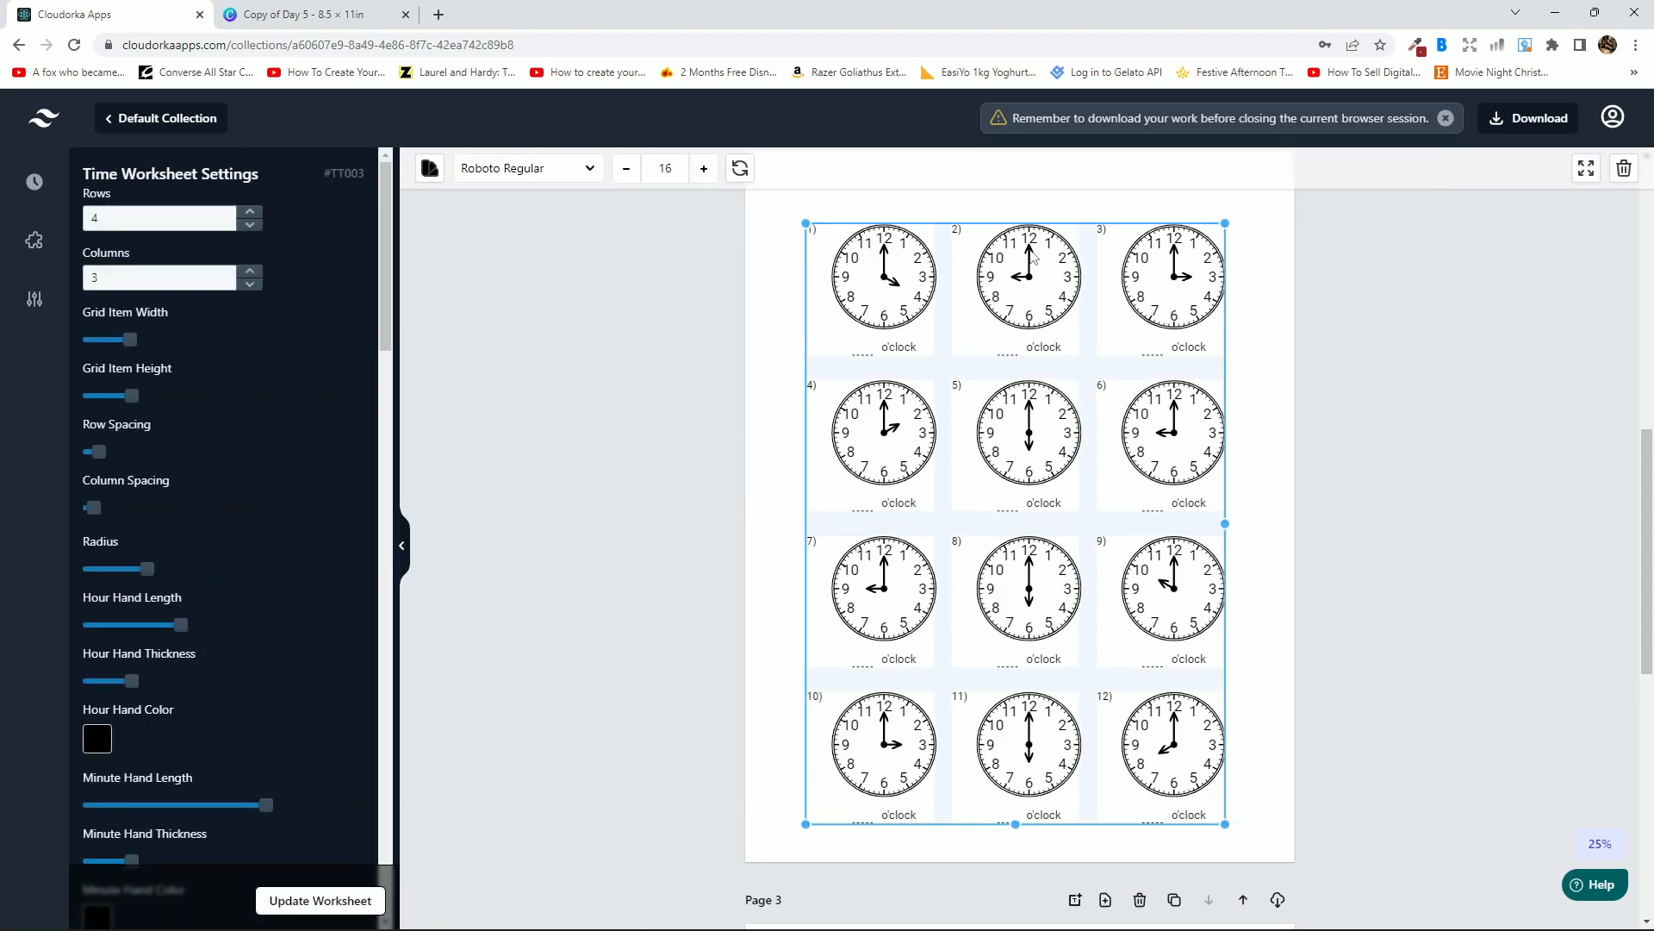
{"action": "left_click", "coordinate": [740, 170]}
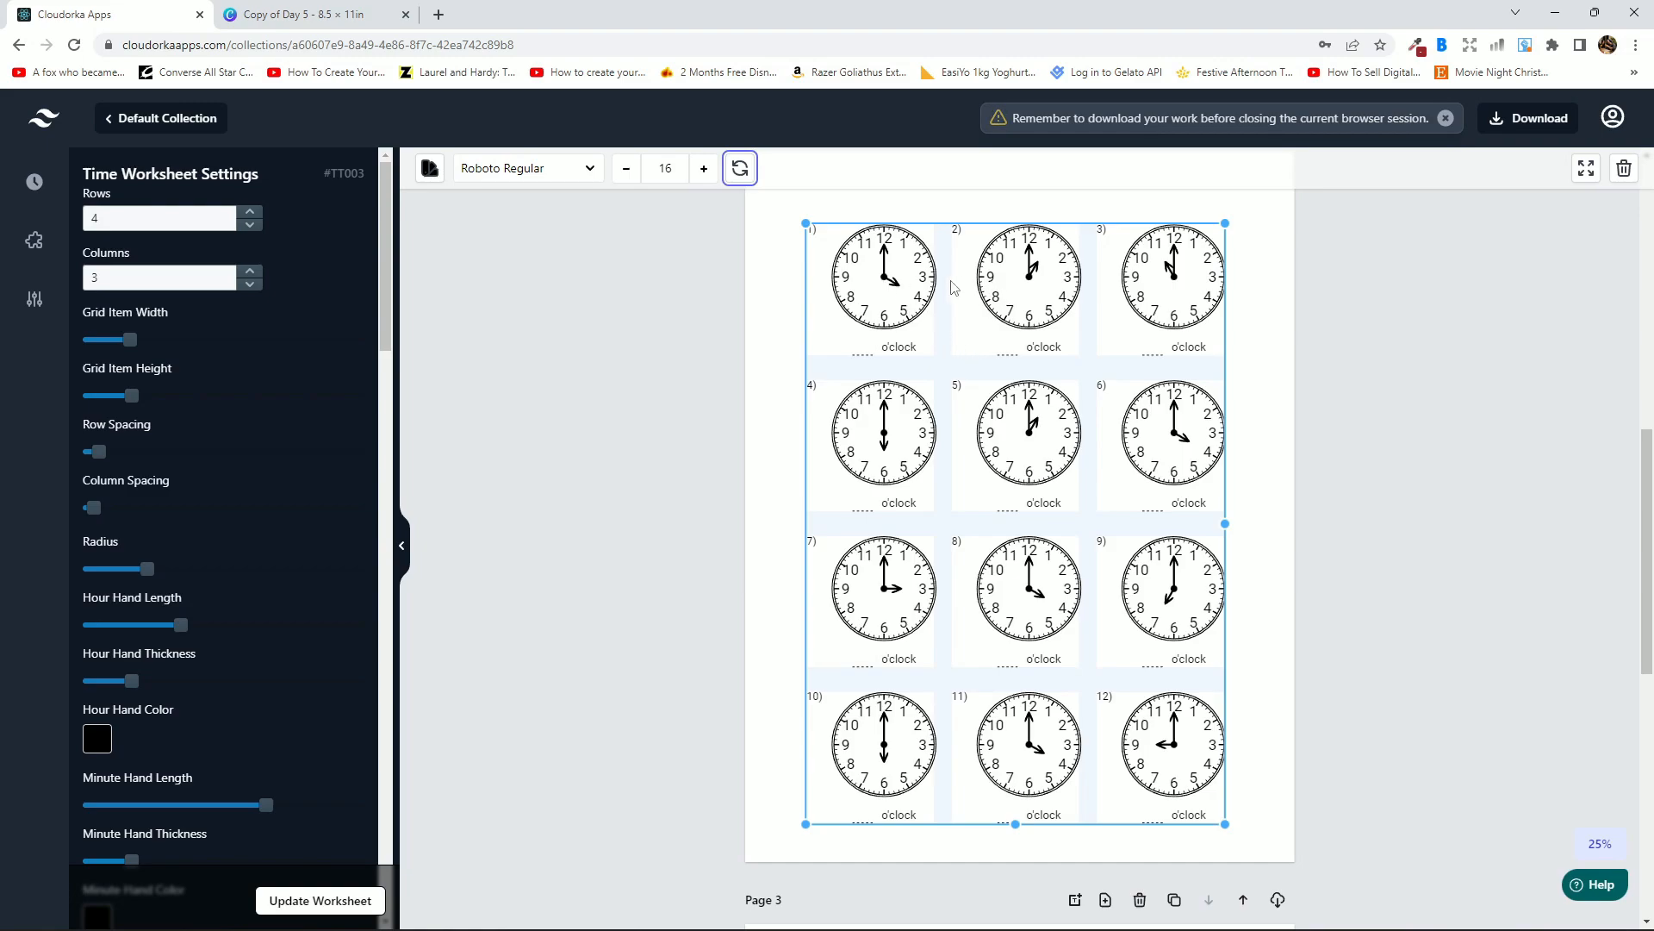
{"action": "right_click", "coordinate": [891, 287]}
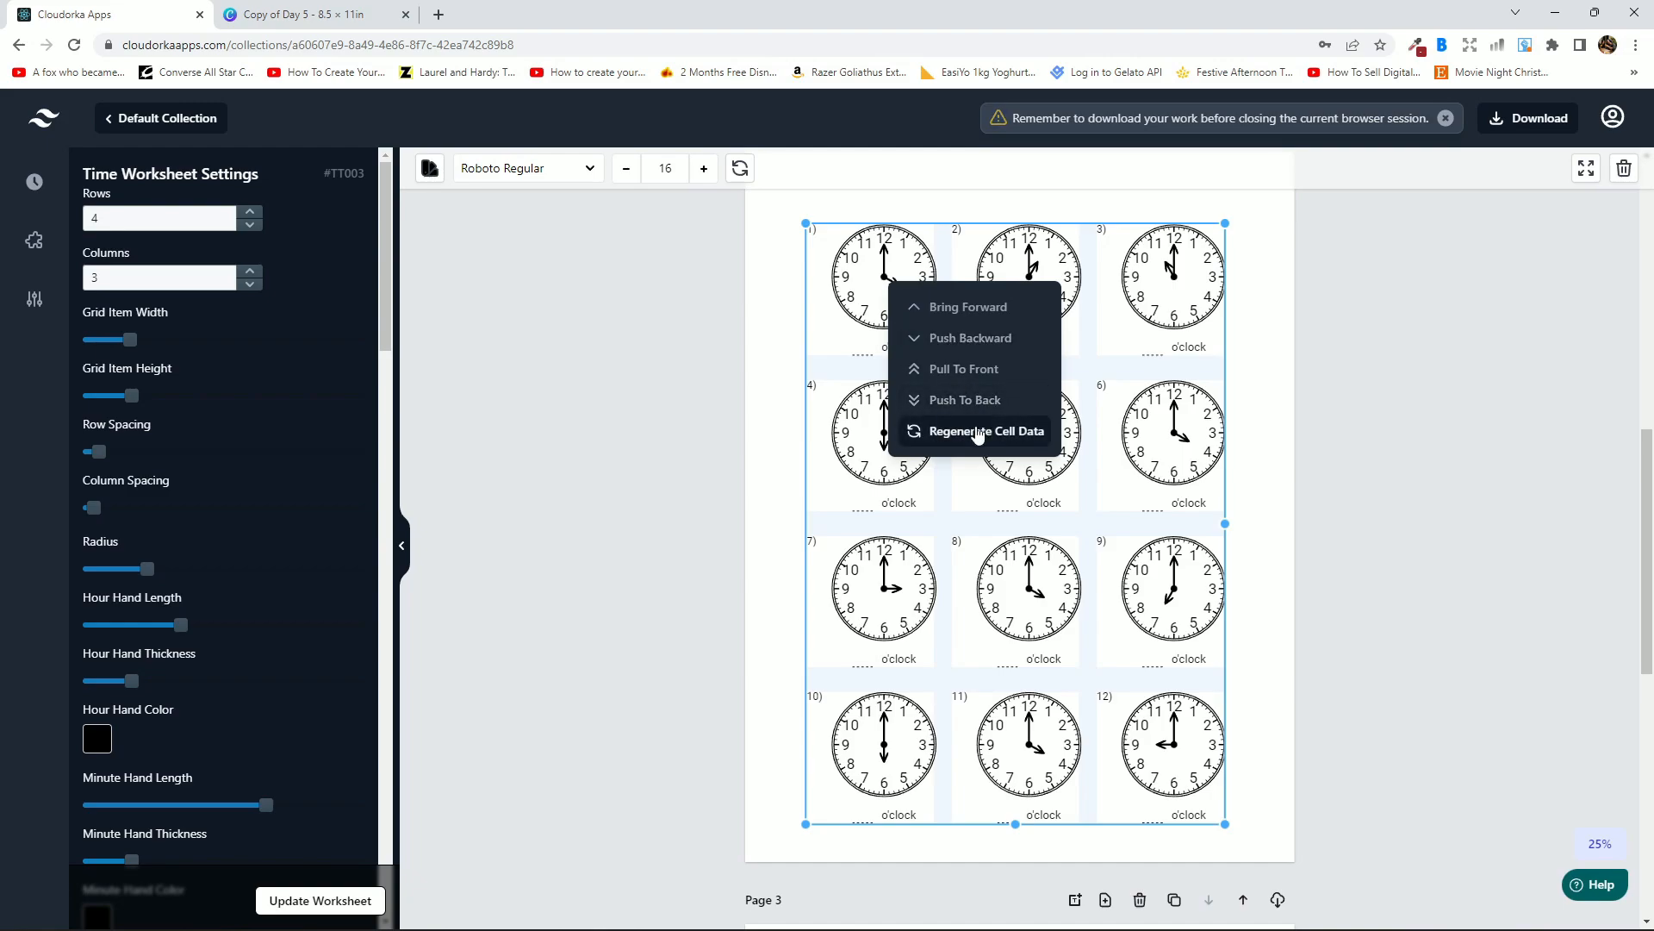
{"action": "left_click", "coordinate": [927, 430]}
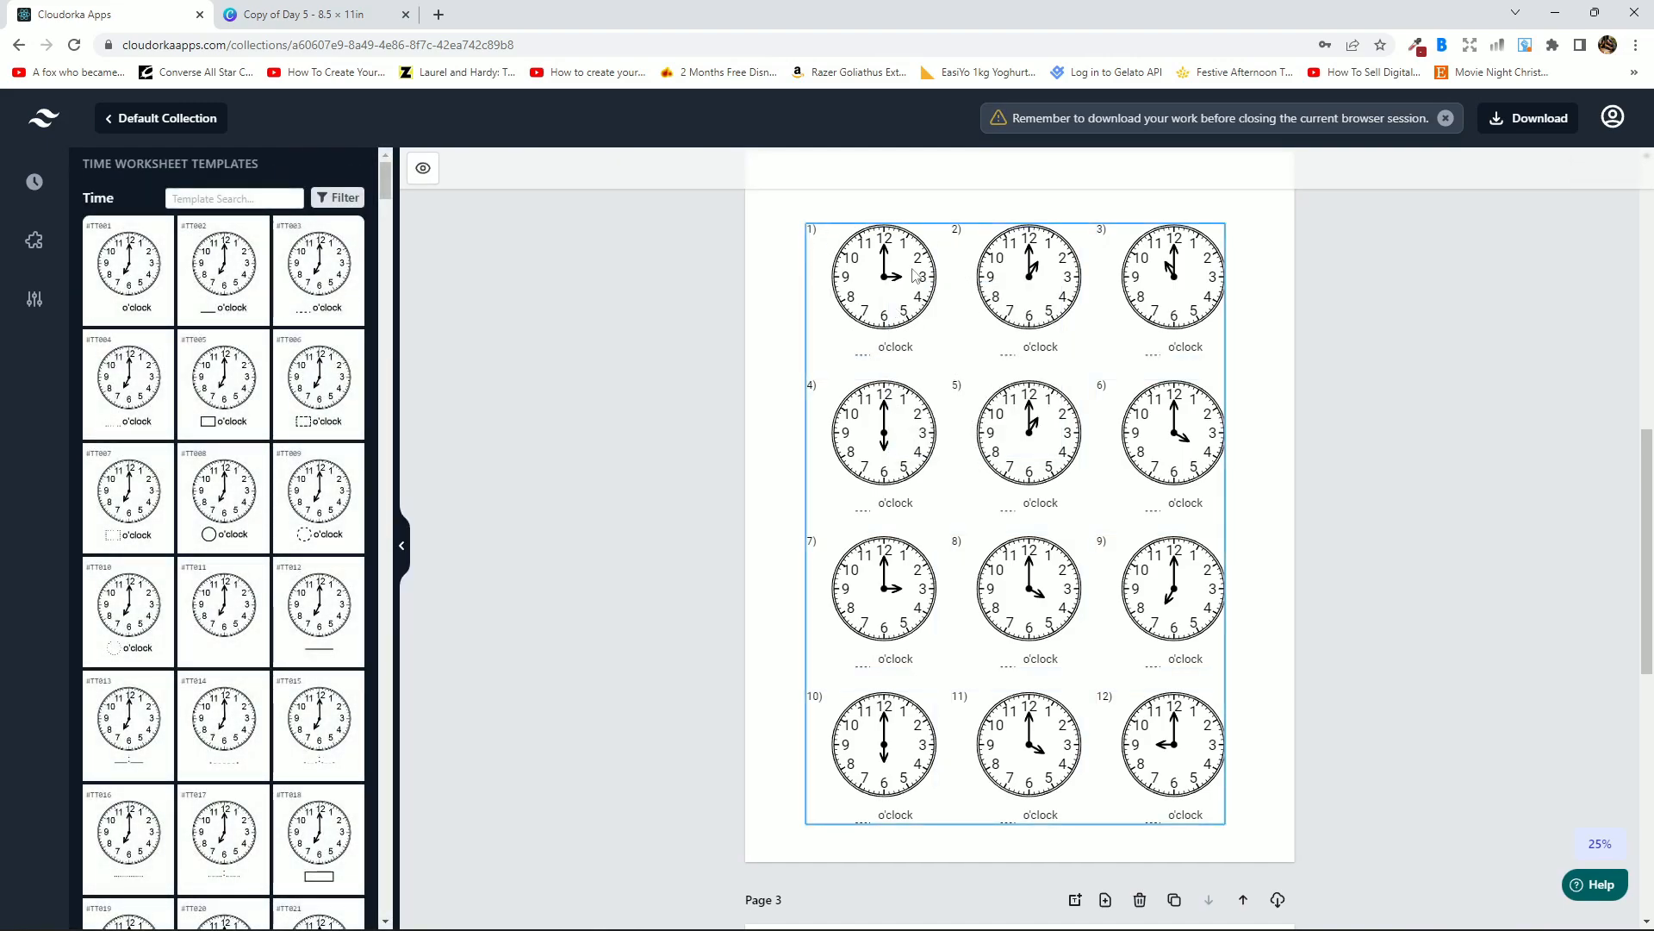
Add a text box to page 1 and place it above the first row of clocks.
{"action": "scroll", "coordinate": [1142, 314], "scroll_direction": "up", "scroll_amount": 1}
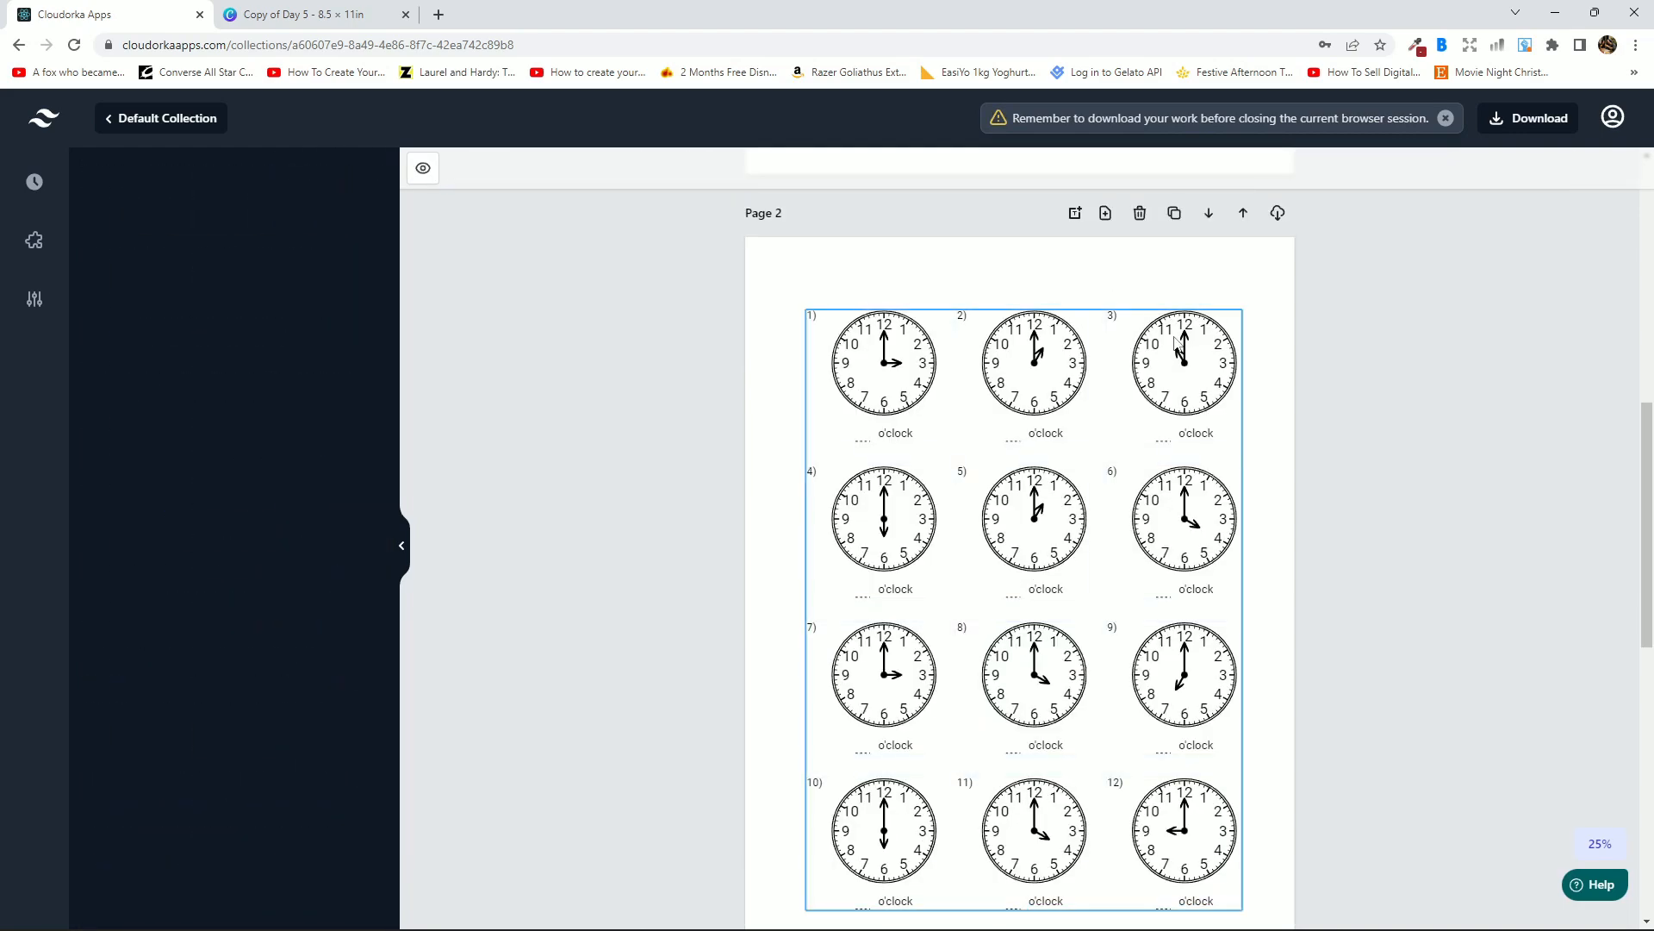
{"action": "left_click", "coordinate": [1600, 843]}
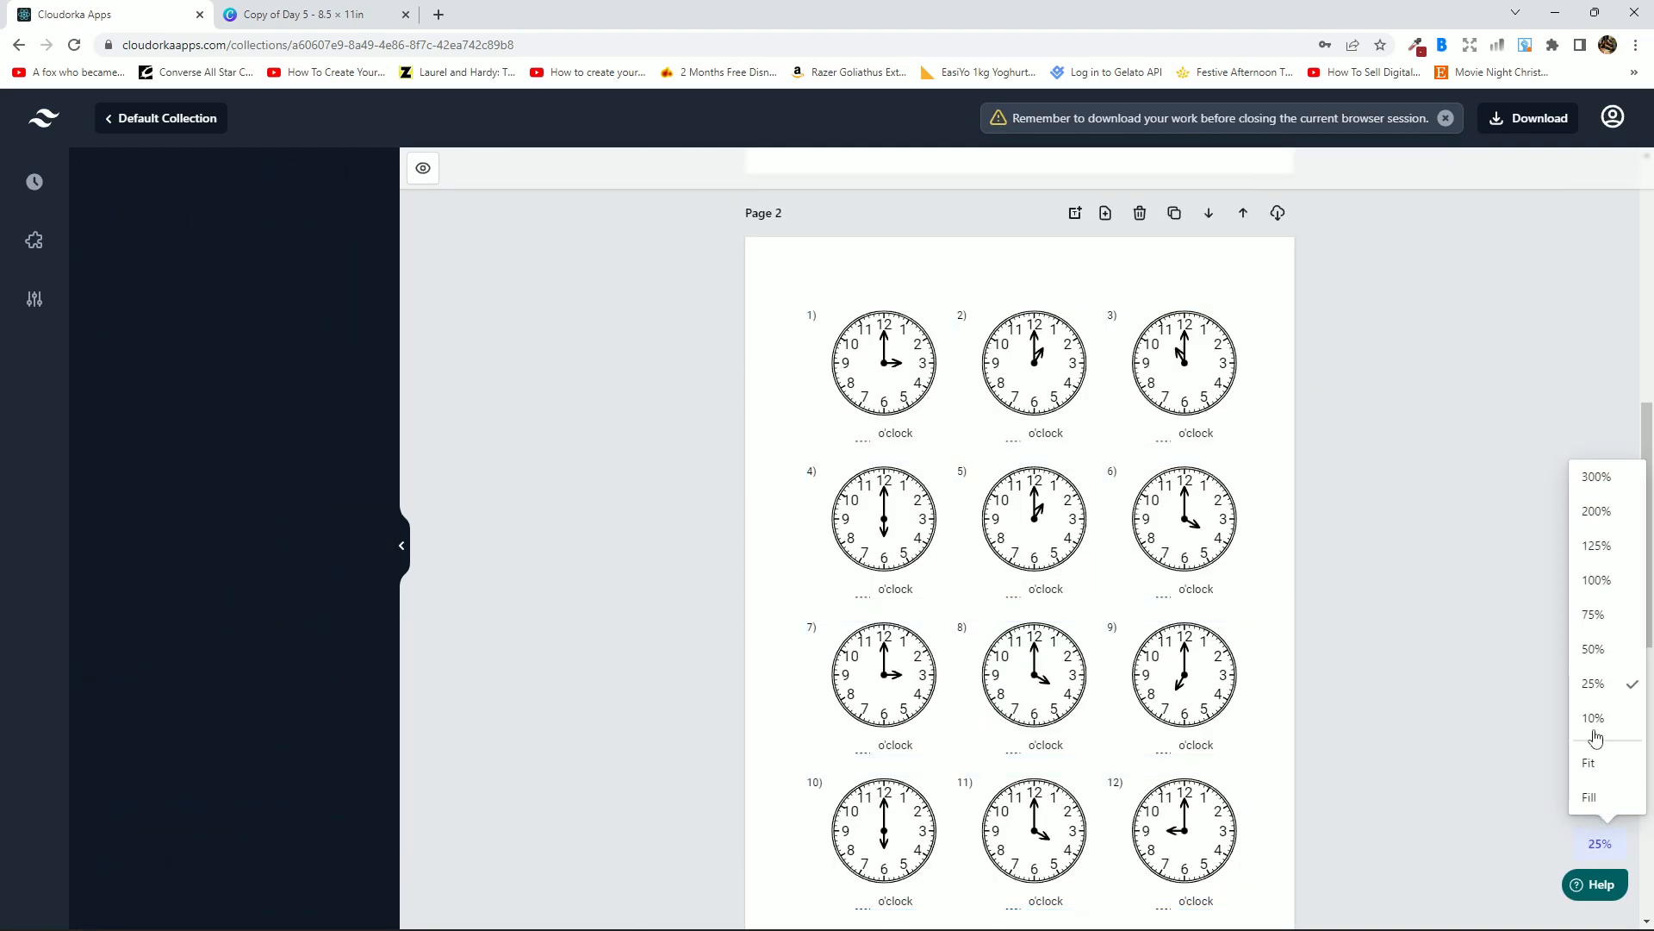
{"action": "left_click", "coordinate": [1594, 649]}
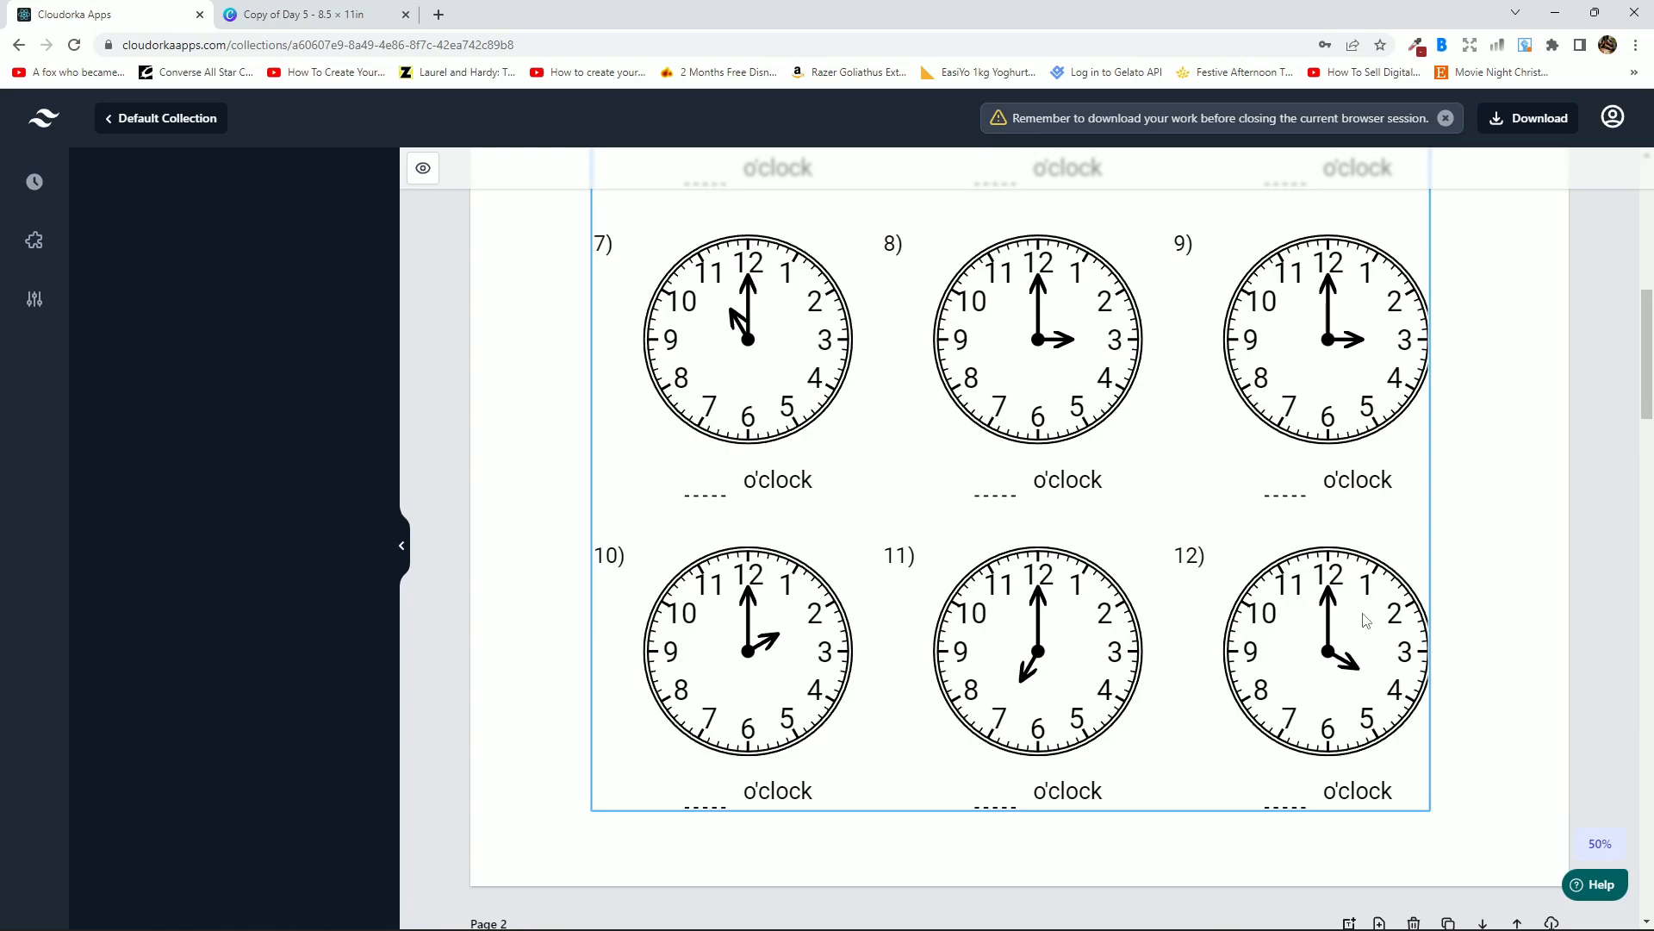
{"action": "left_click", "coordinate": [1366, 620]}
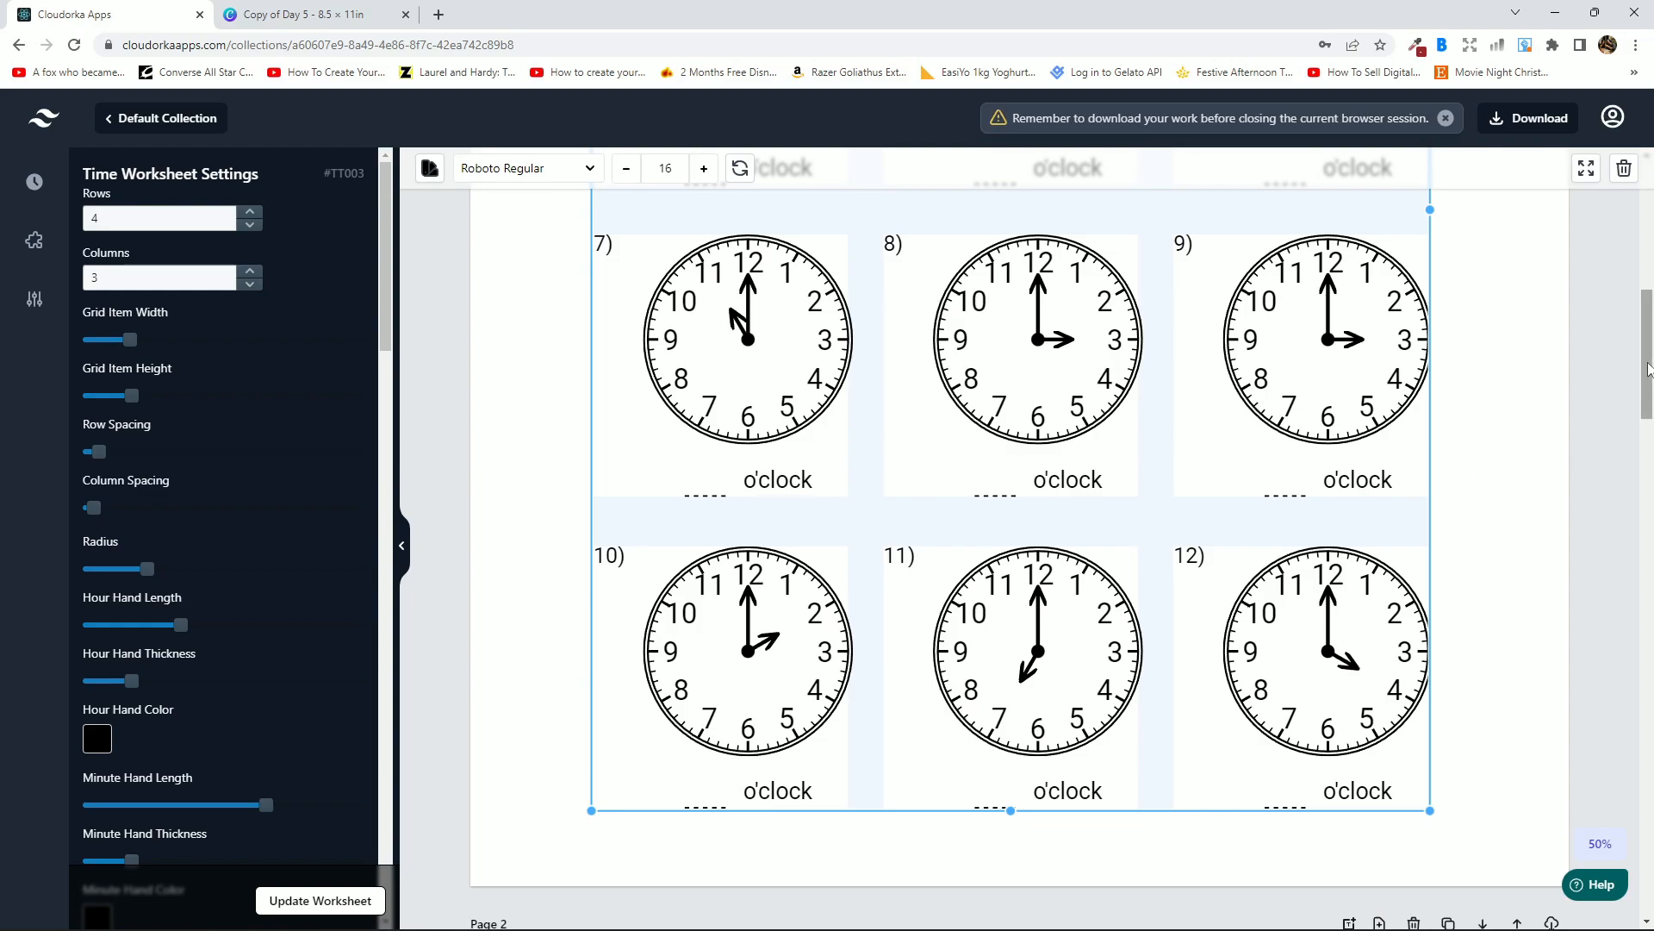
{"action": "left_click_drag", "start_coordinate": [1650, 370], "coordinate": [1652, 318]}
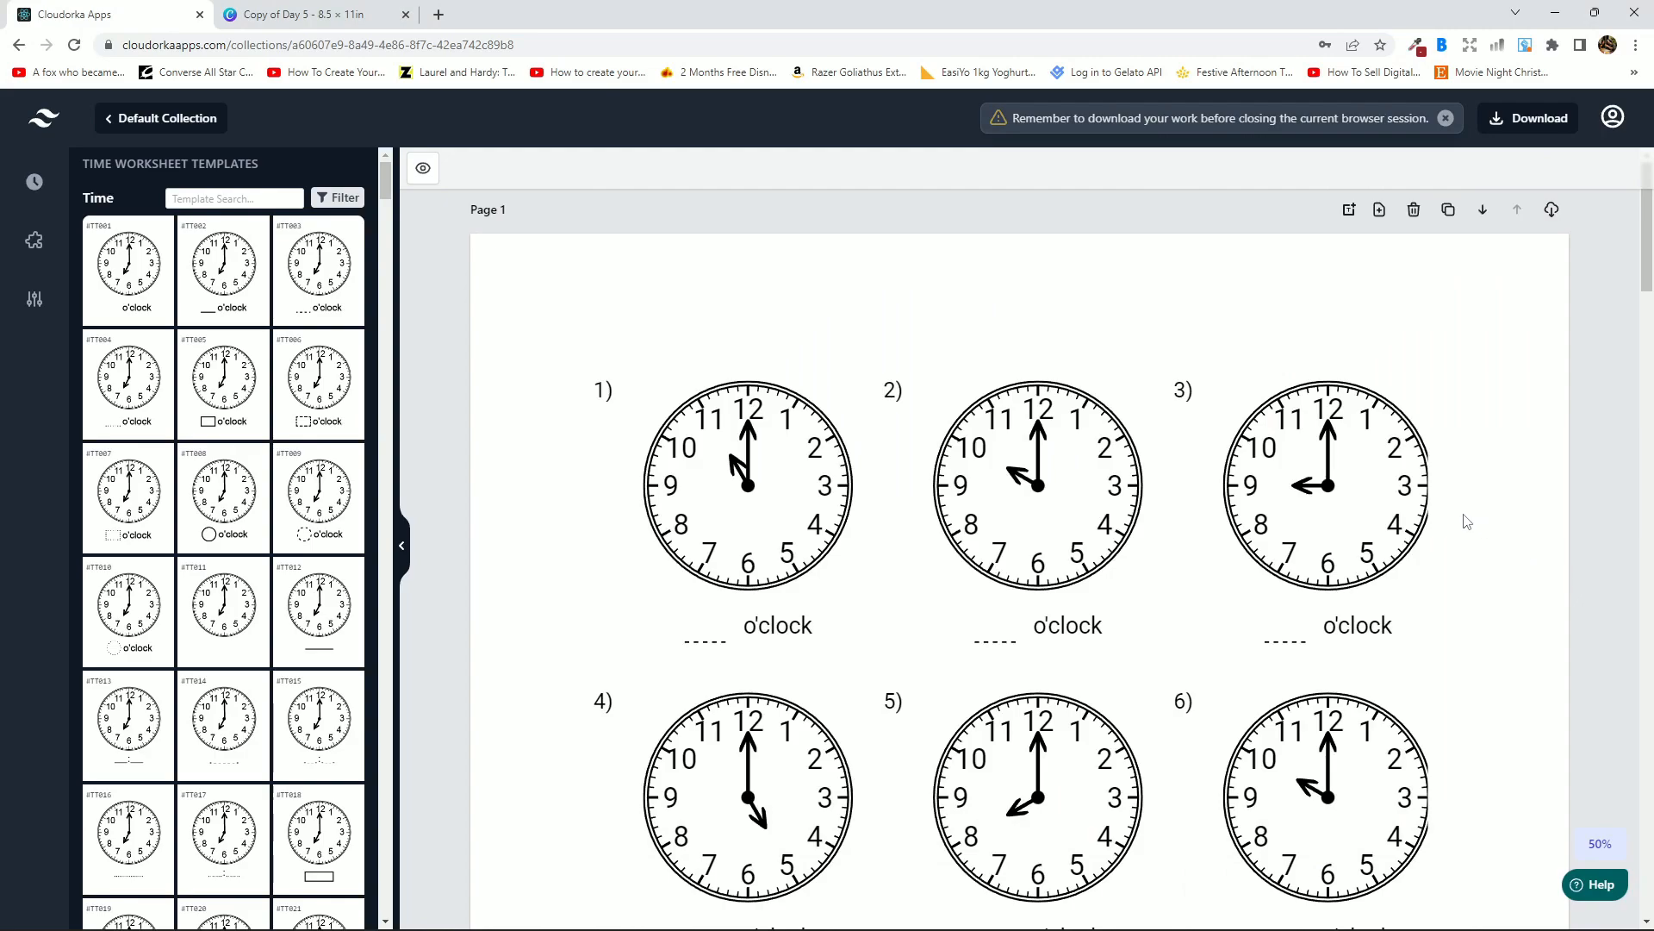
{"action": "left_click", "coordinate": [1350, 216]}
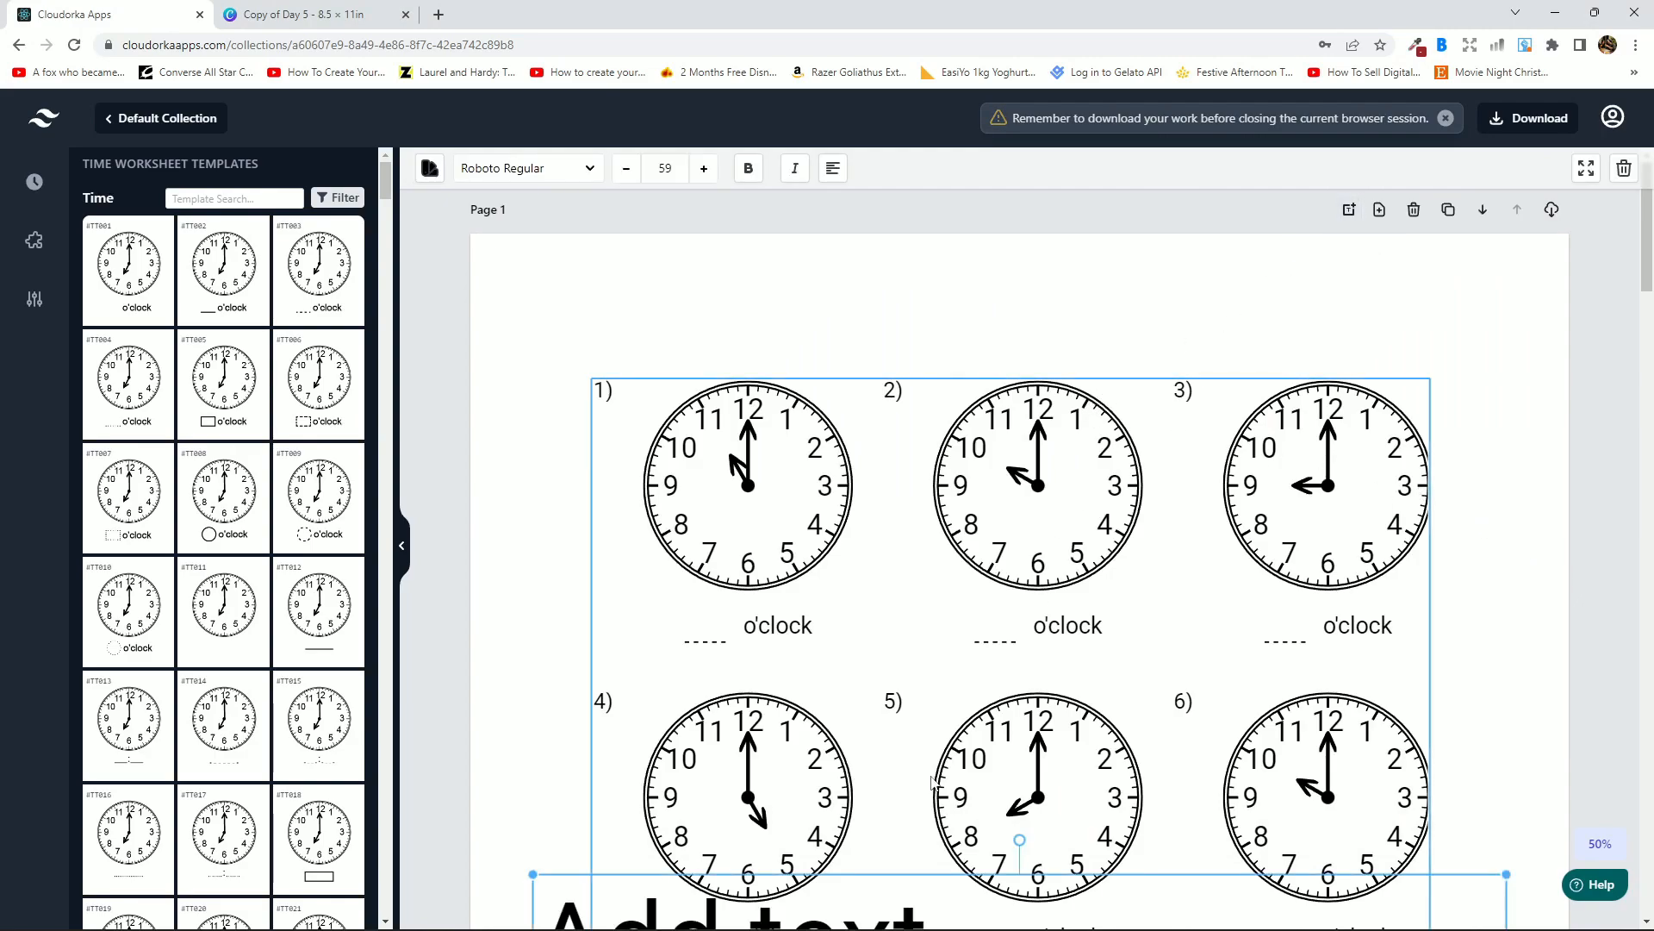
{"action": "left_click_drag", "start_coordinate": [896, 900], "coordinate": [935, 296]}
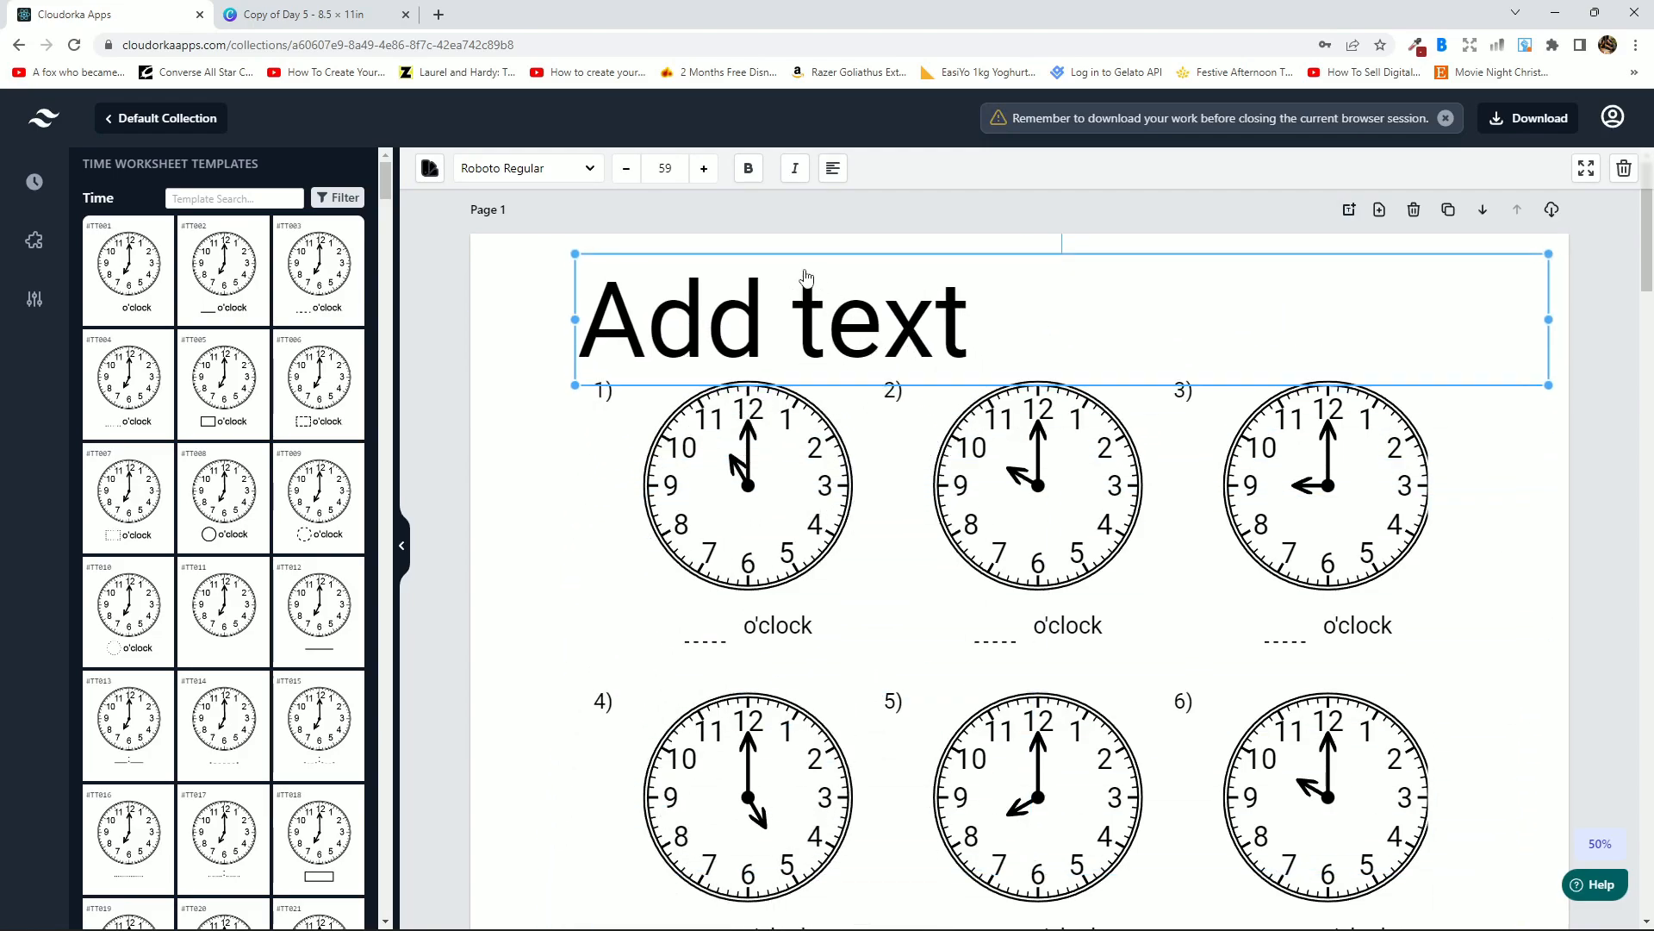
Centre-align the text in the heading box and centre the box over the clock grid.
{"action": "left_click", "coordinate": [832, 168]}
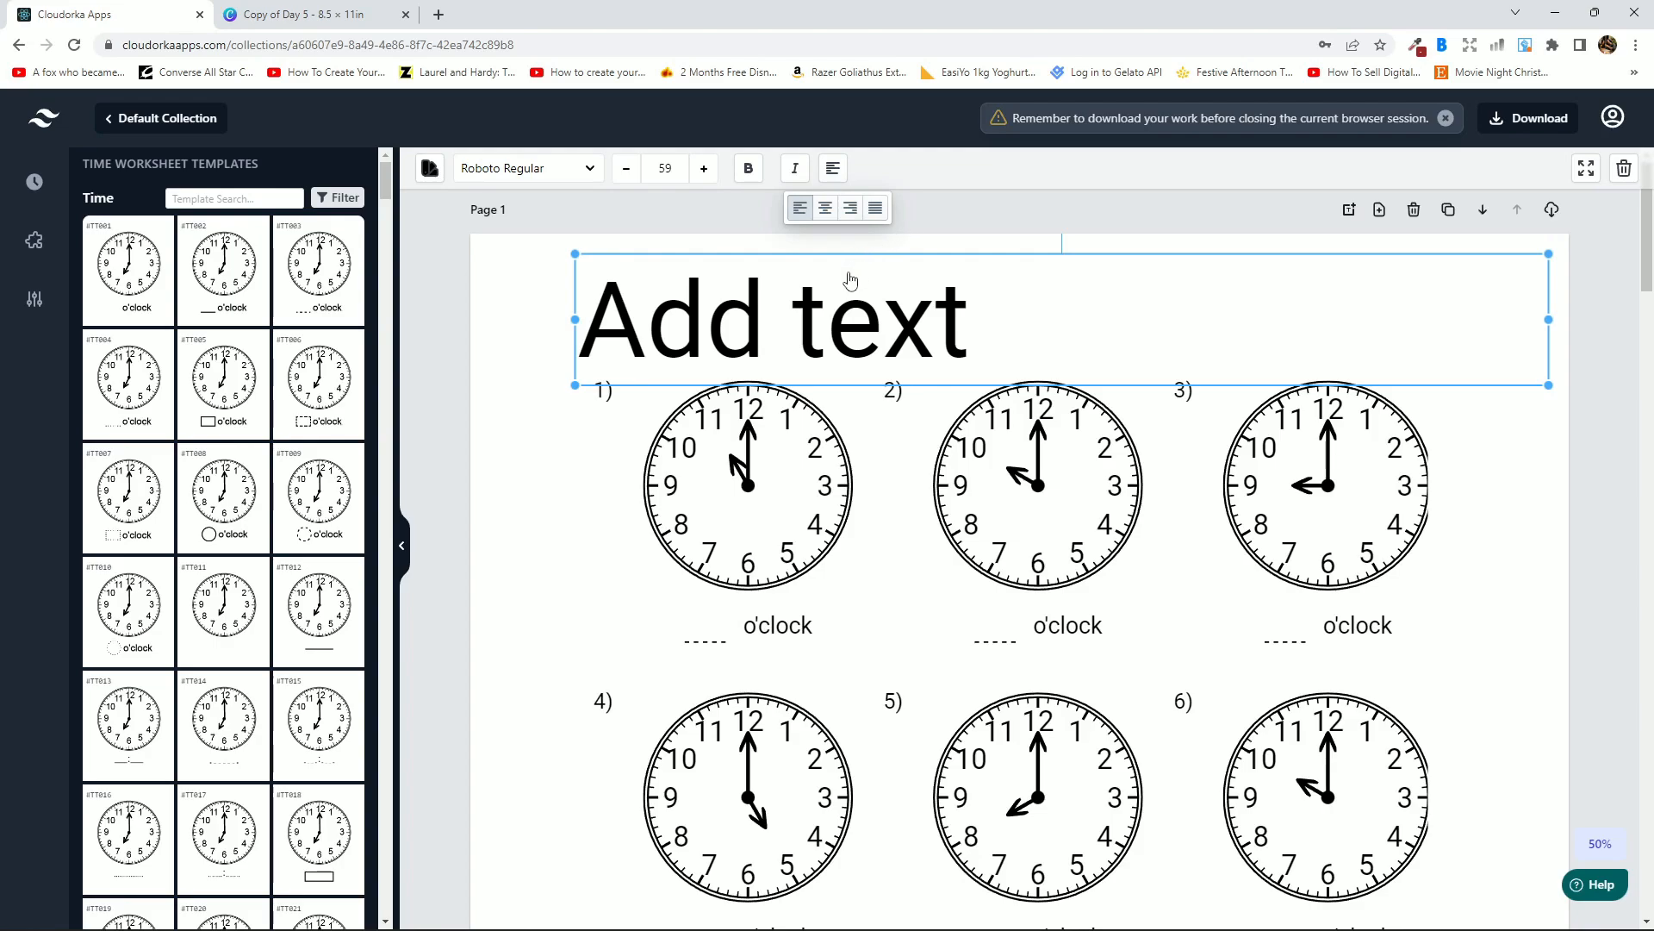
{"action": "left_click", "coordinate": [826, 216]}
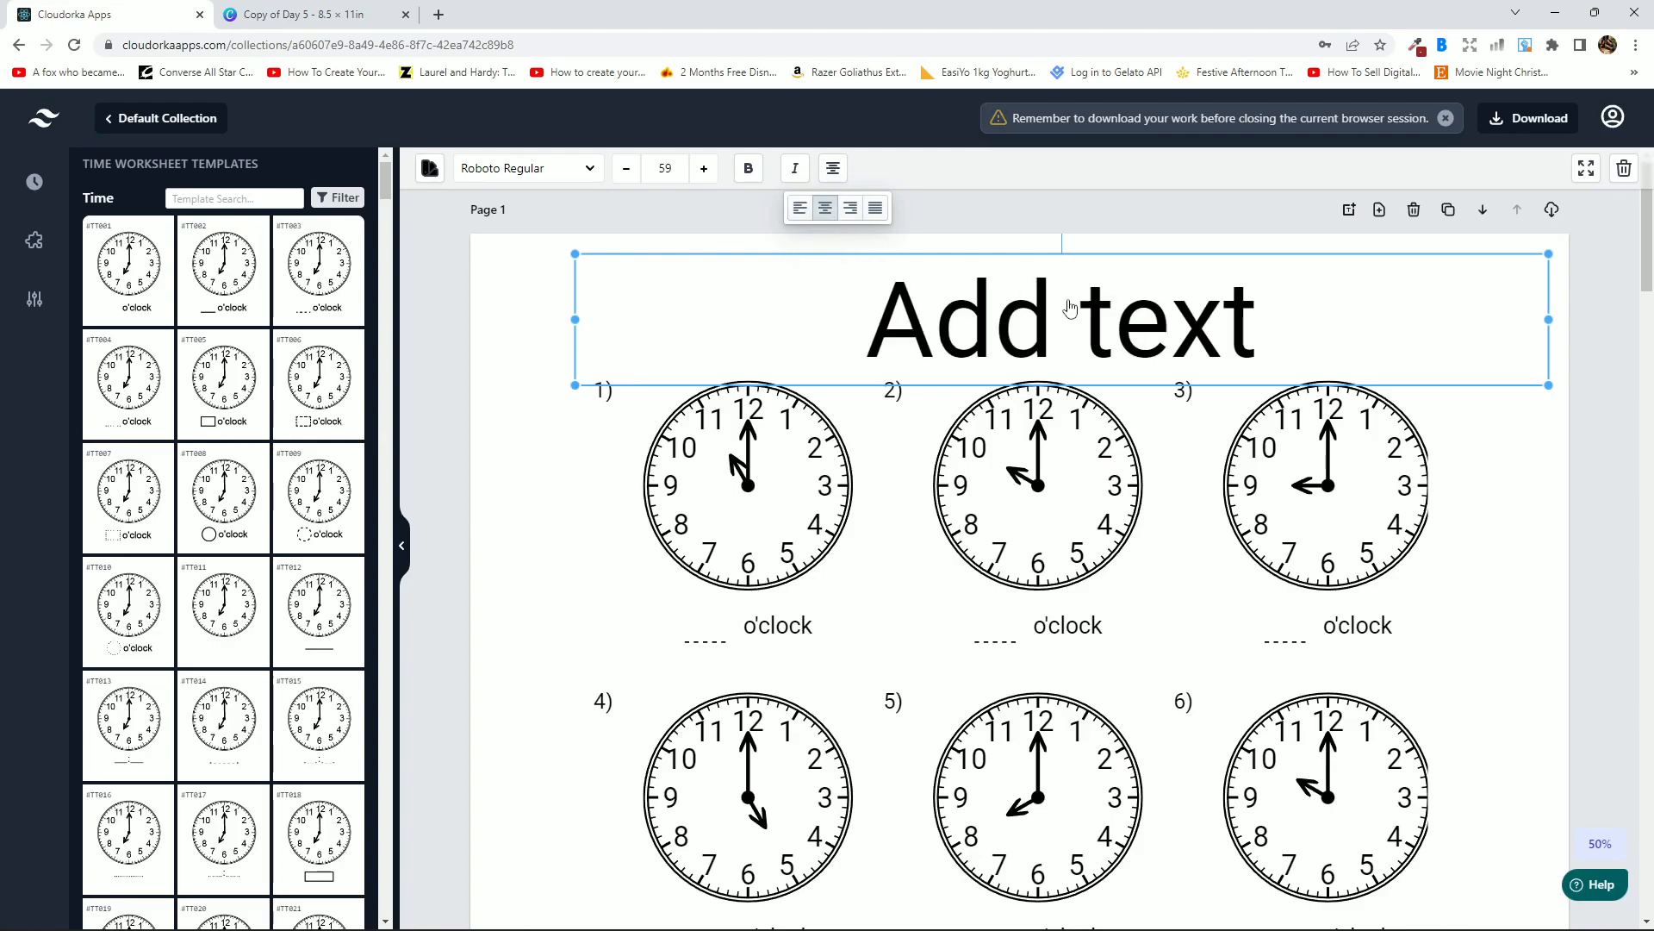
{"action": "mouse_move", "coordinate": [1071, 314]}
{"action": "left_mouse_down"}
{"action": "mouse_move", "coordinate": [1005, 287]}
{"action": "mouse_move", "coordinate": [1053, 306]}
{"action": "left_mouse_up"}
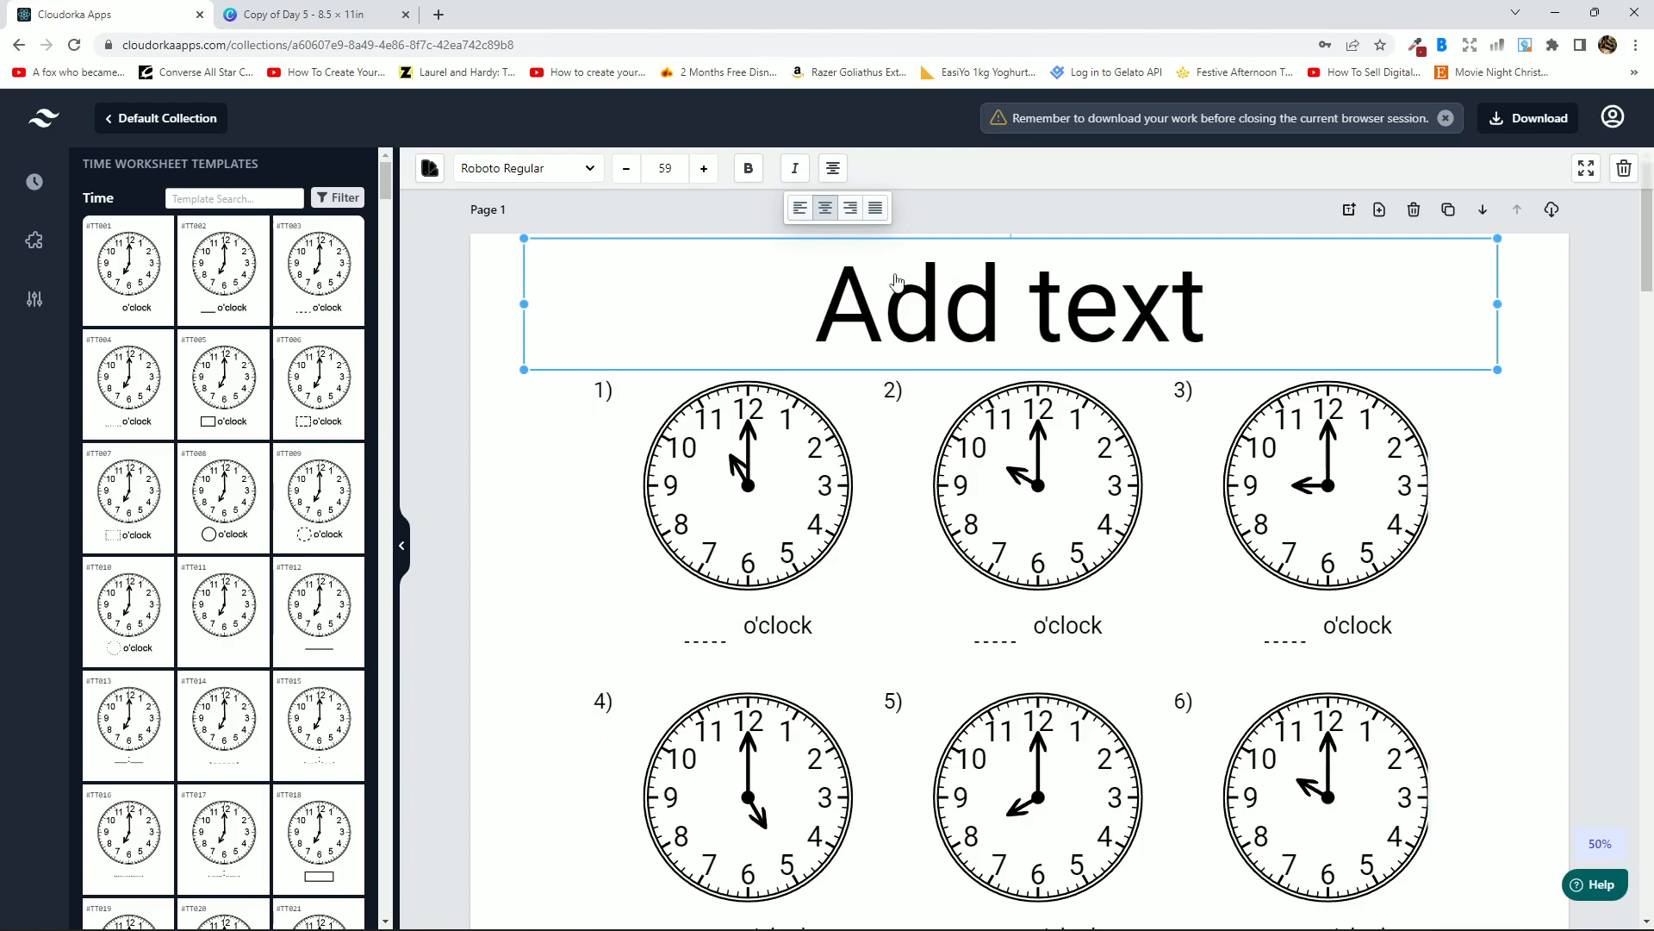
{"action": "left_click_drag", "start_coordinate": [953, 295], "coordinate": [954, 294]}
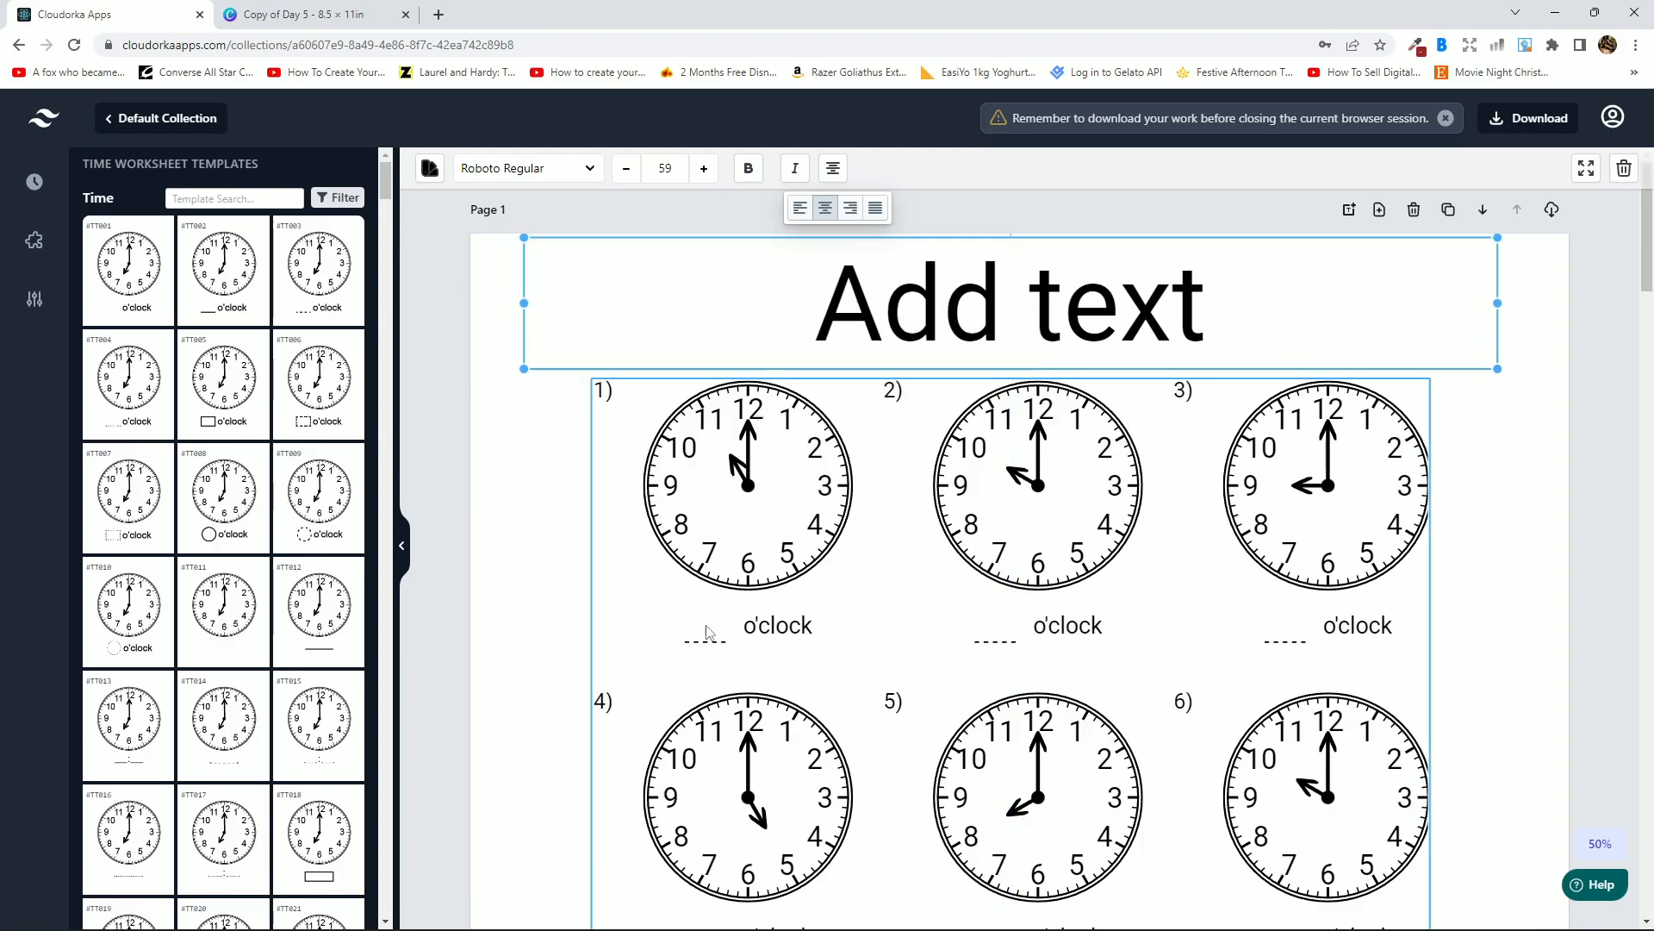
Change the clock worksheet's font to Alegreya Sans Bold, after trying Alegreya SC Regular and Alegreya SC Bold Italic.
{"action": "left_click", "coordinate": [774, 556]}
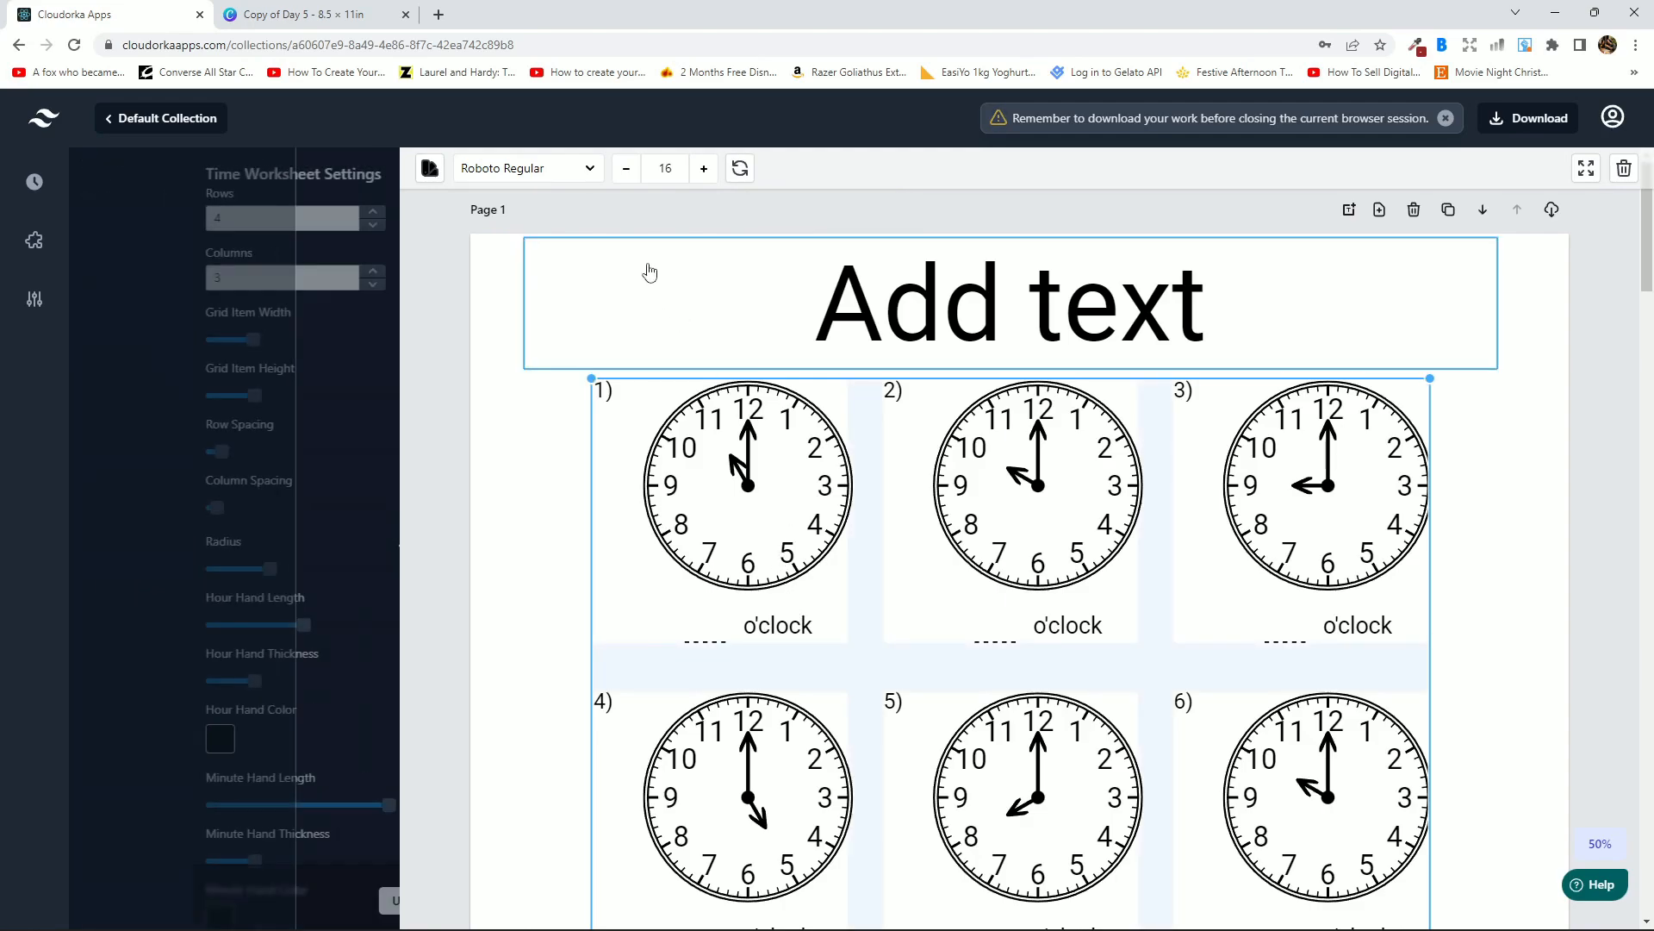
{"action": "left_click", "coordinate": [590, 168]}
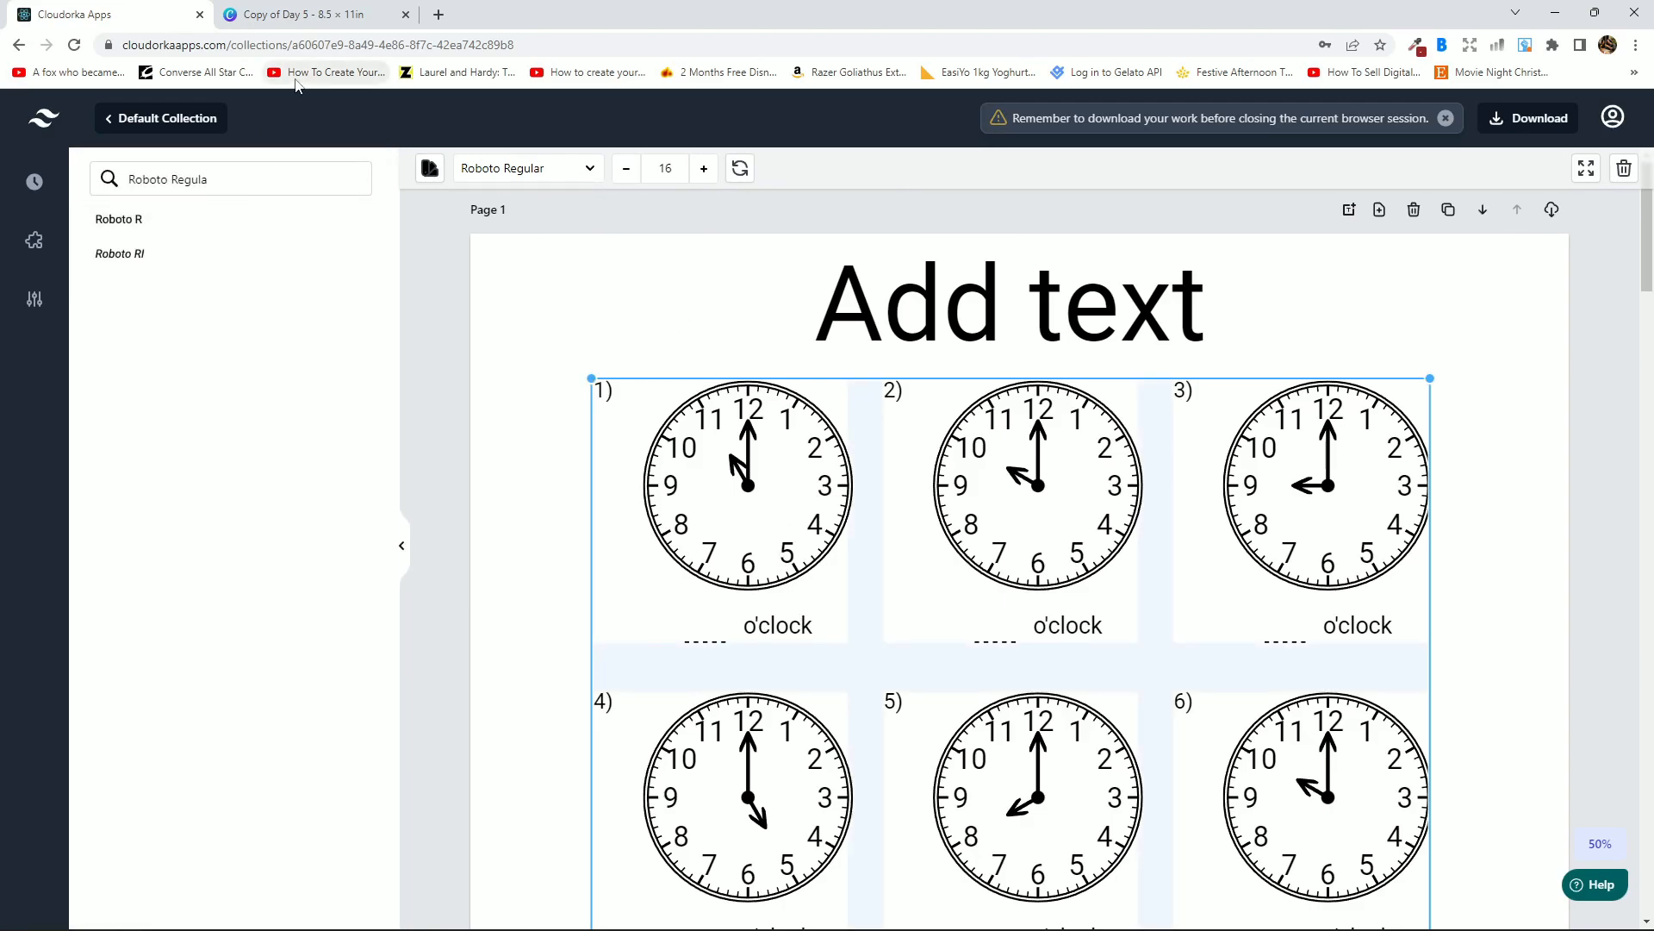
{"action": "key", "text": "BackSpace"}
{"action": "key", "text": "BackSpace"}
{"action": "key", "text": "BackSpace"}
{"action": "key", "text": "BackSpace"}
{"action": "key", "text": "BackSpace"}
{"action": "key", "text": "BackSpace"}
{"action": "key", "text": "BackSpace"}
{"action": "key", "text": "BackSpace"}
{"action": "key", "text": "BackSpace"}
{"action": "key", "text": "BackSpace"}
{"action": "key", "text": "BackSpace"}
{"action": "key", "text": "BackSpace"}
{"action": "key", "text": "BackSpace"}
{"action": "key", "text": "BackSpace"}
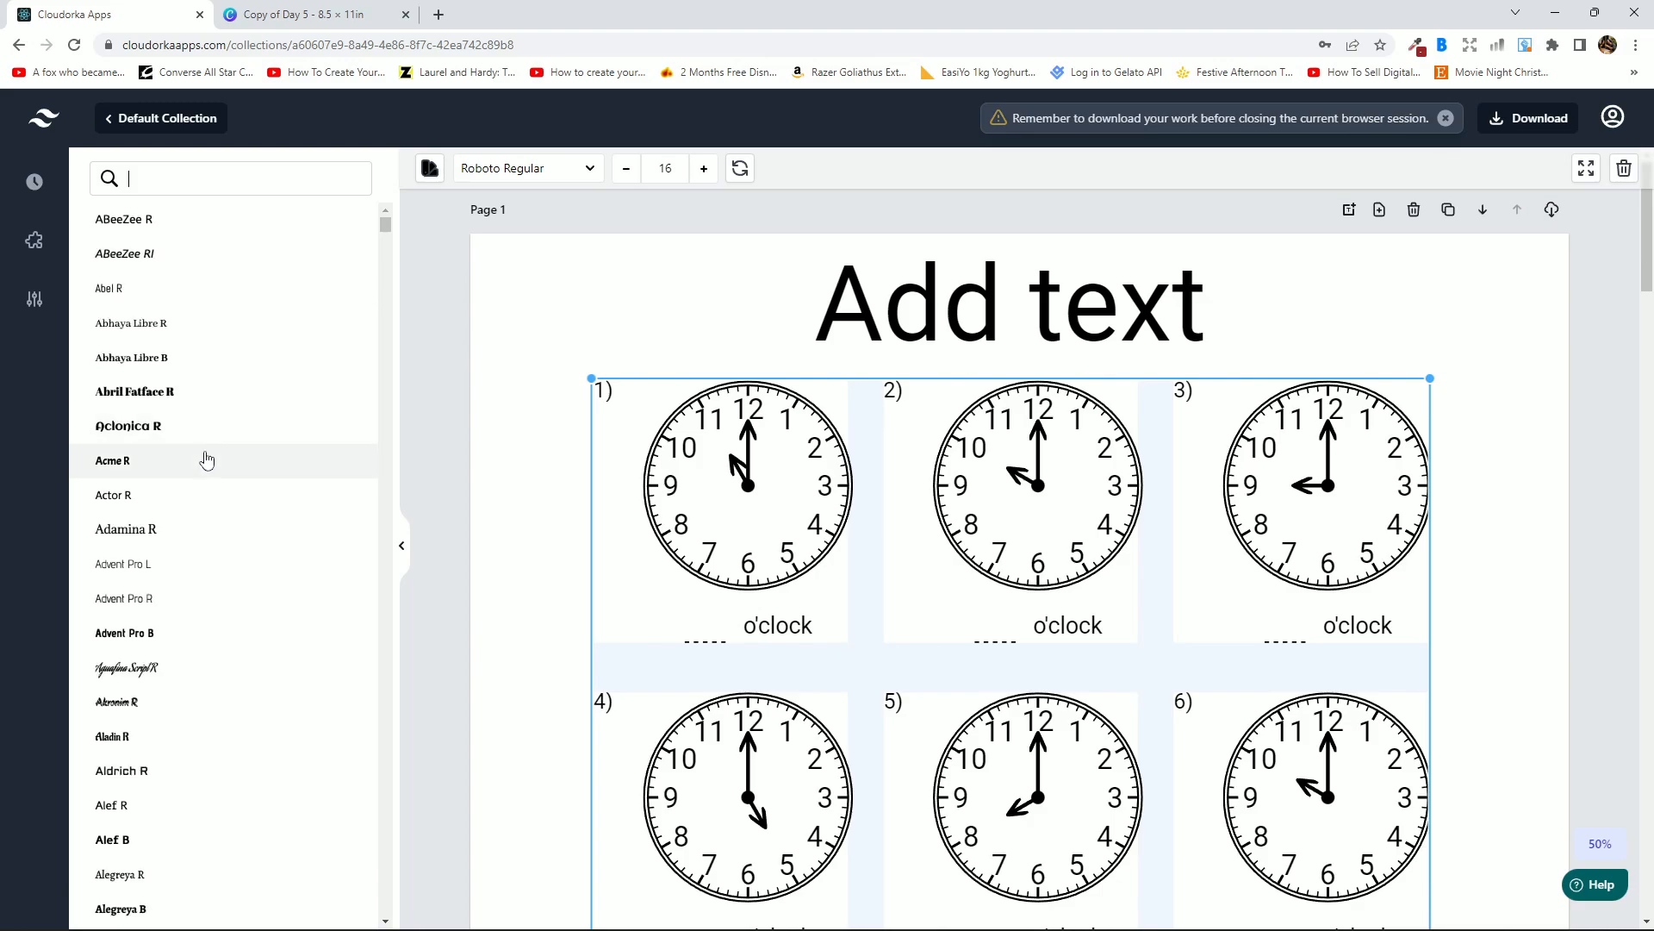
{"action": "scroll", "coordinate": [187, 548], "scroll_direction": "down", "scroll_amount": 1}
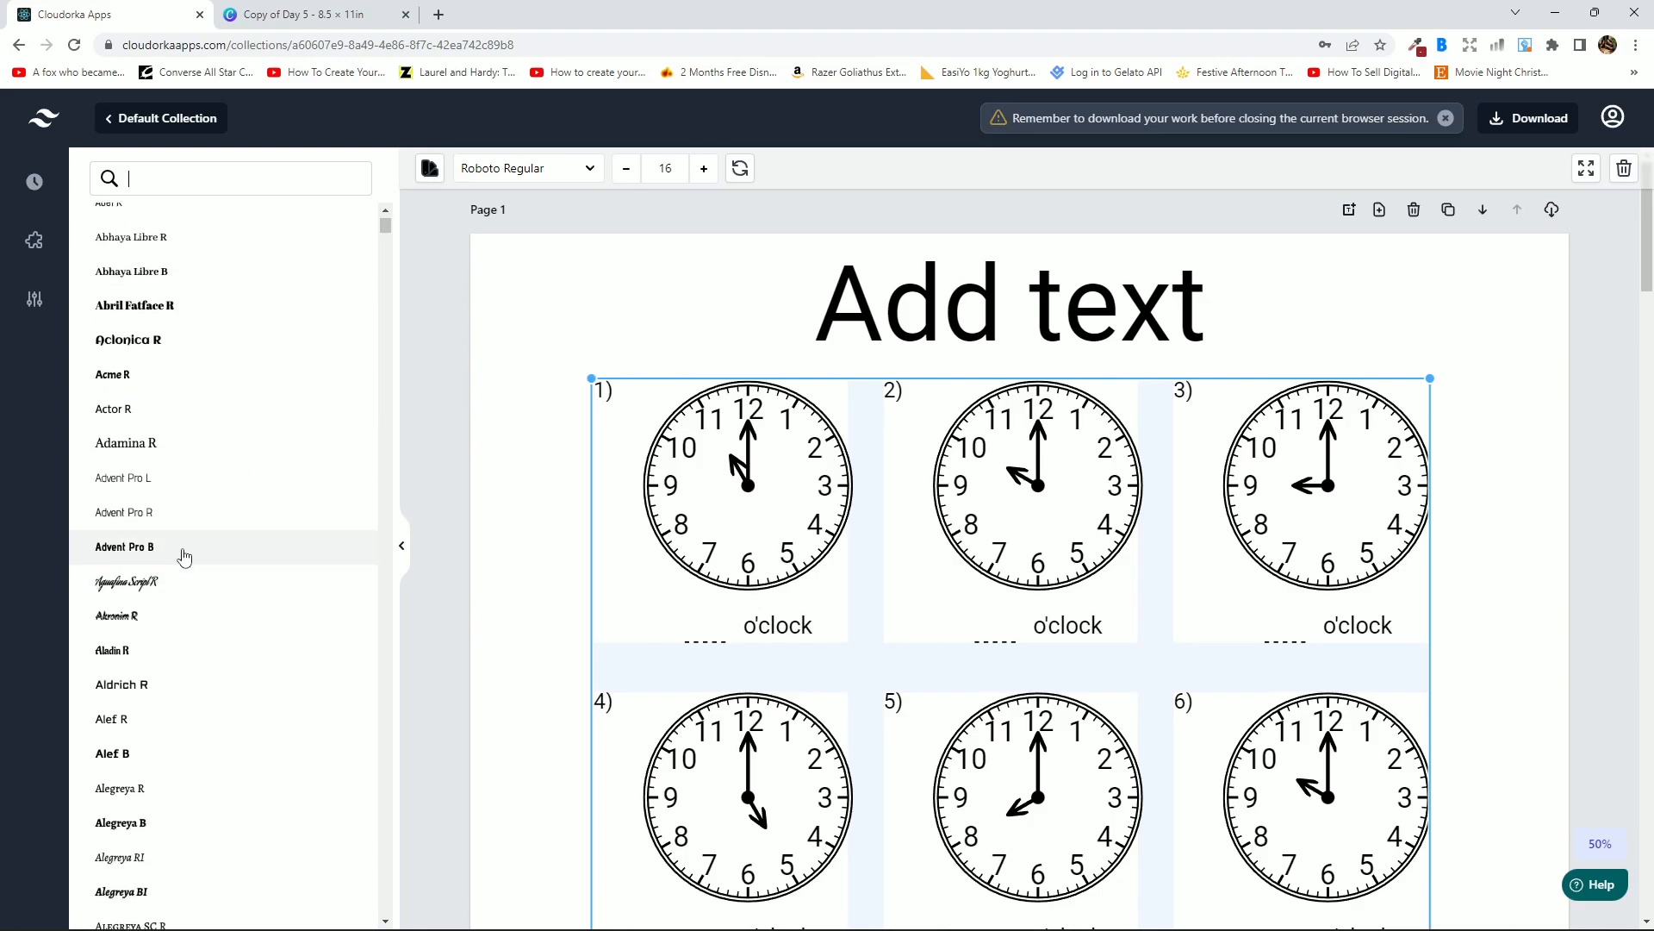
{"action": "scroll", "coordinate": [185, 552], "scroll_direction": "down", "scroll_amount": 4}
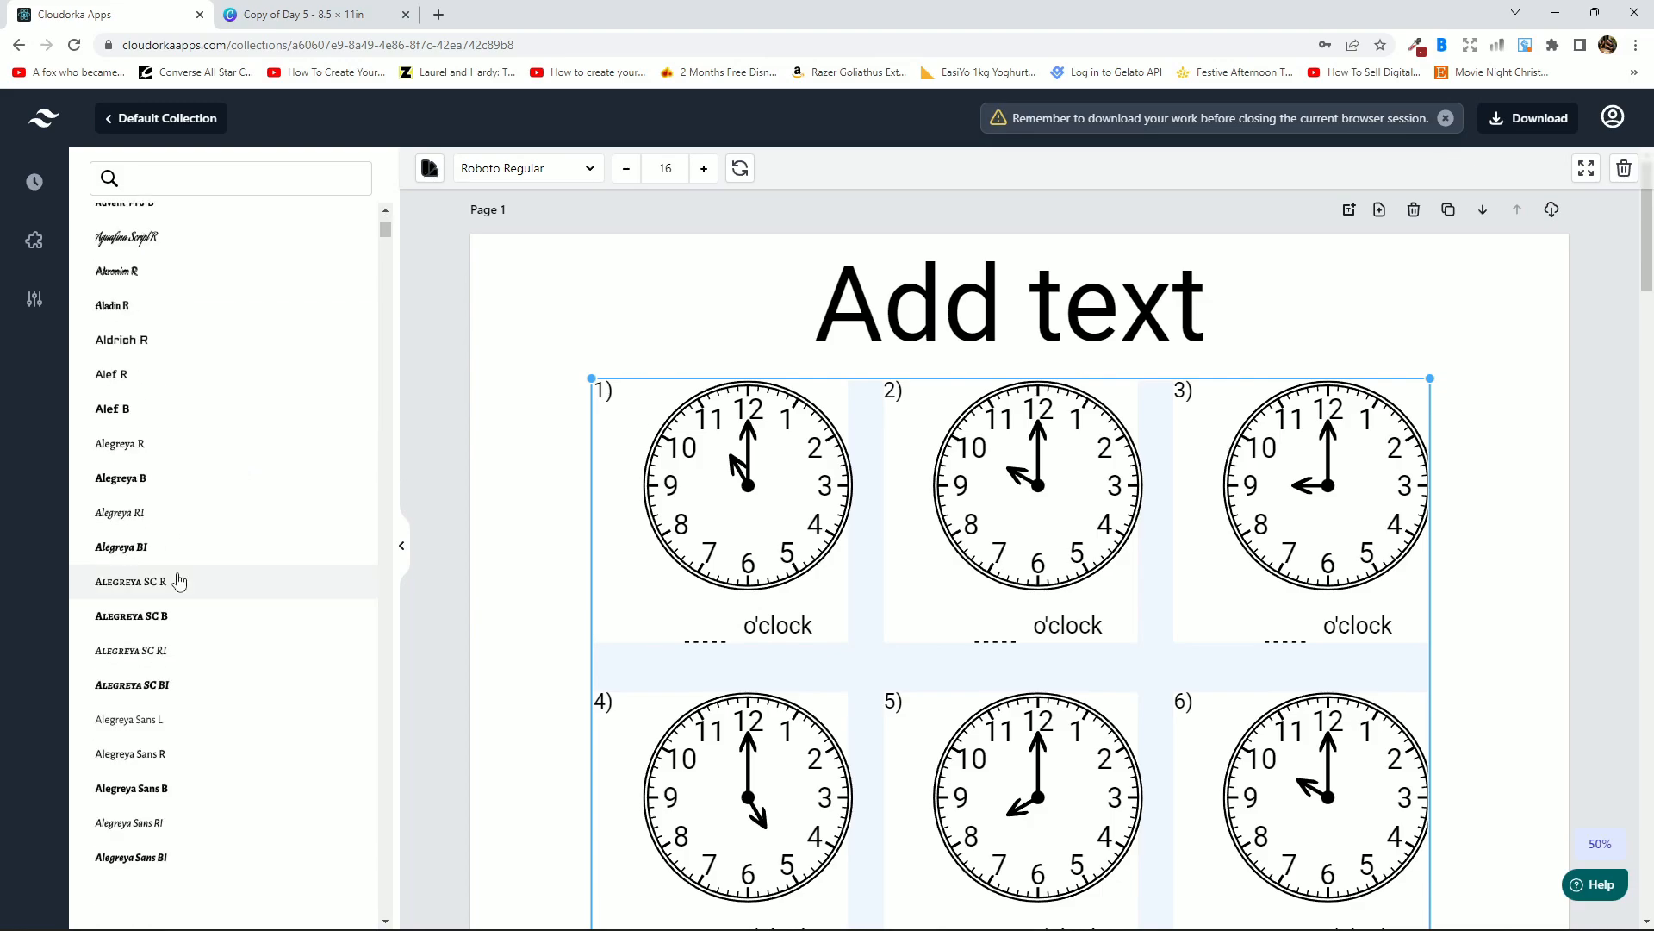
{"action": "left_click", "coordinate": [180, 487]}
{"action": "left_click", "coordinate": [216, 584]}
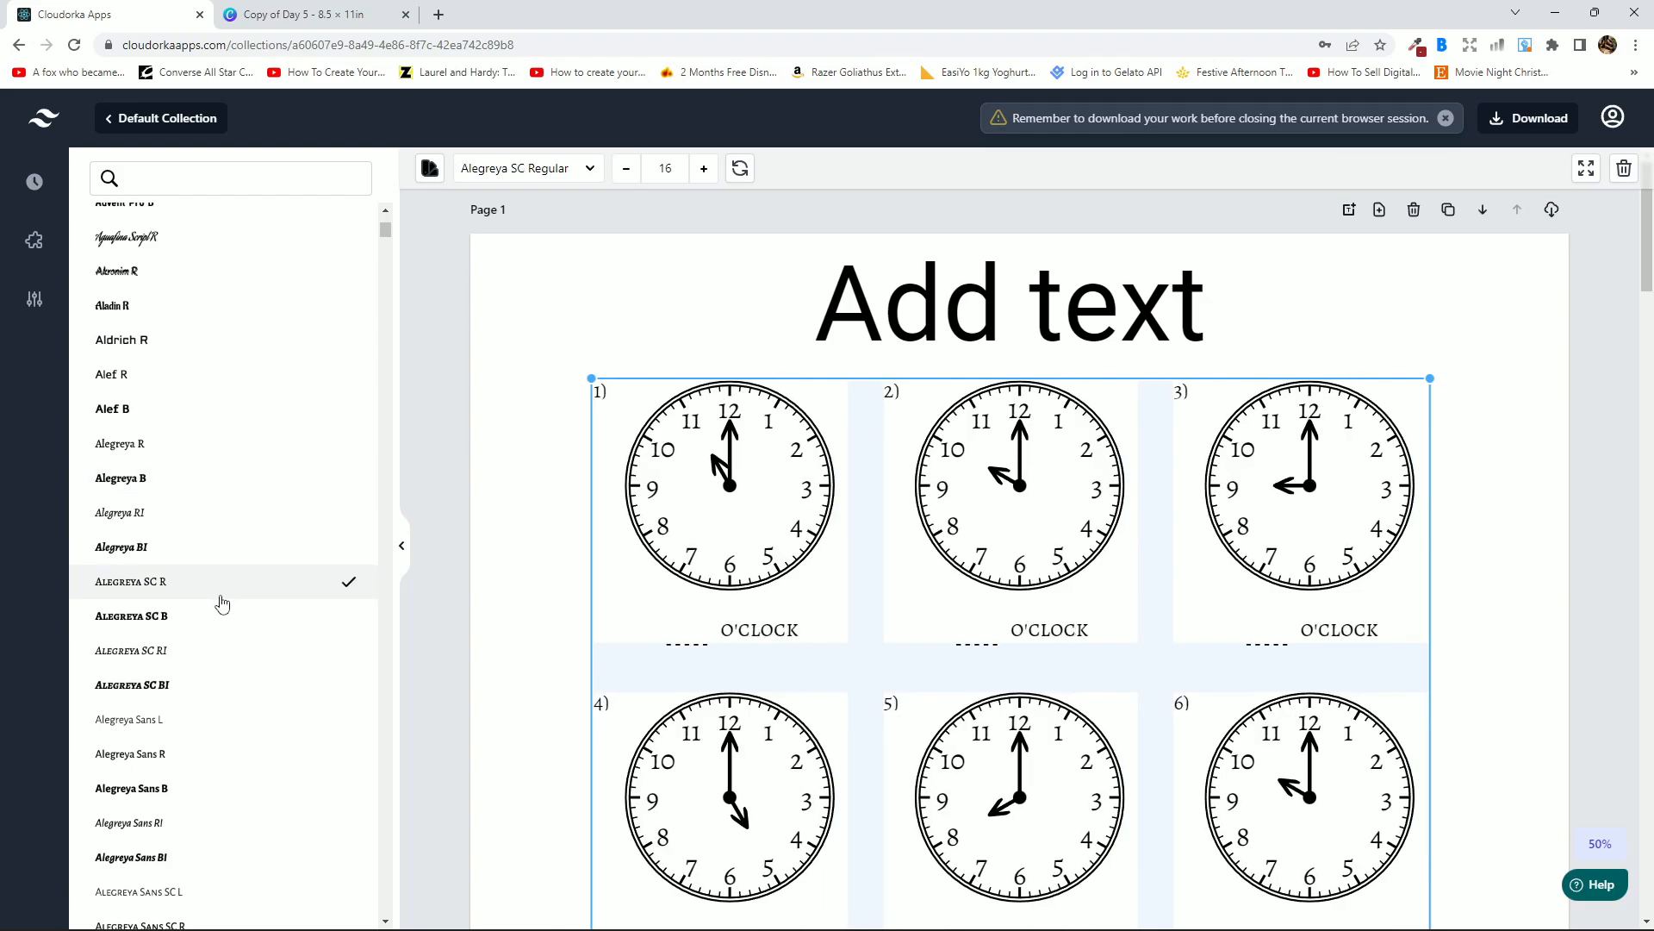
{"action": "left_click", "coordinate": [233, 650]}
{"action": "left_click", "coordinate": [231, 697]}
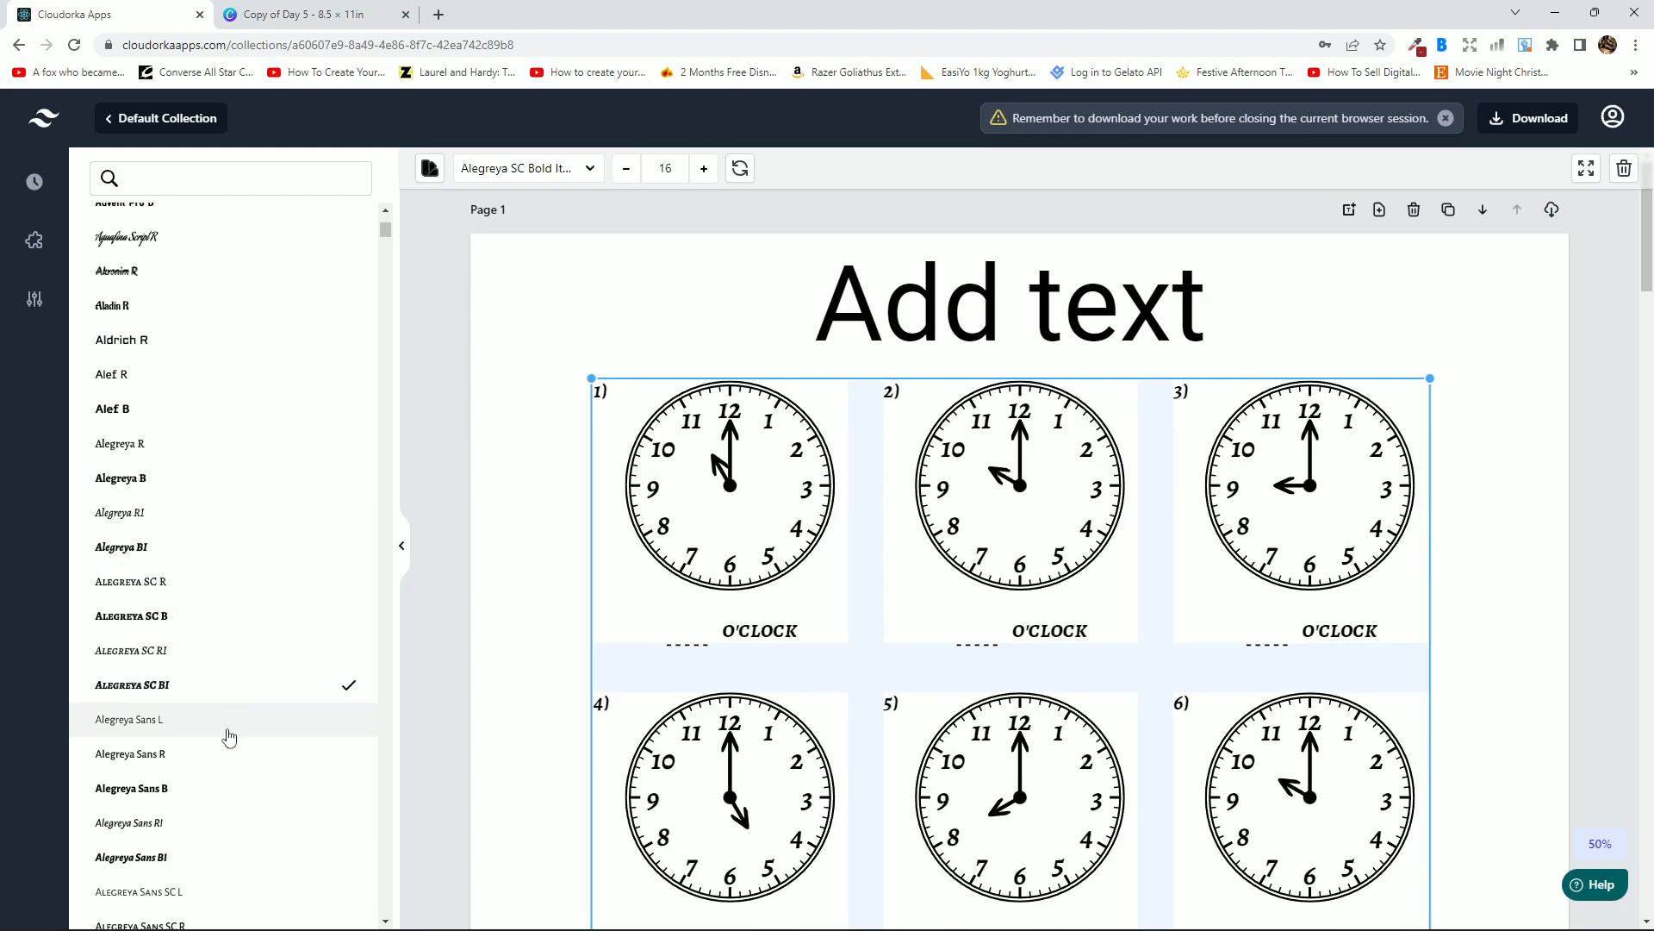
{"action": "left_click", "coordinate": [229, 728]}
{"action": "left_click", "coordinate": [231, 786]}
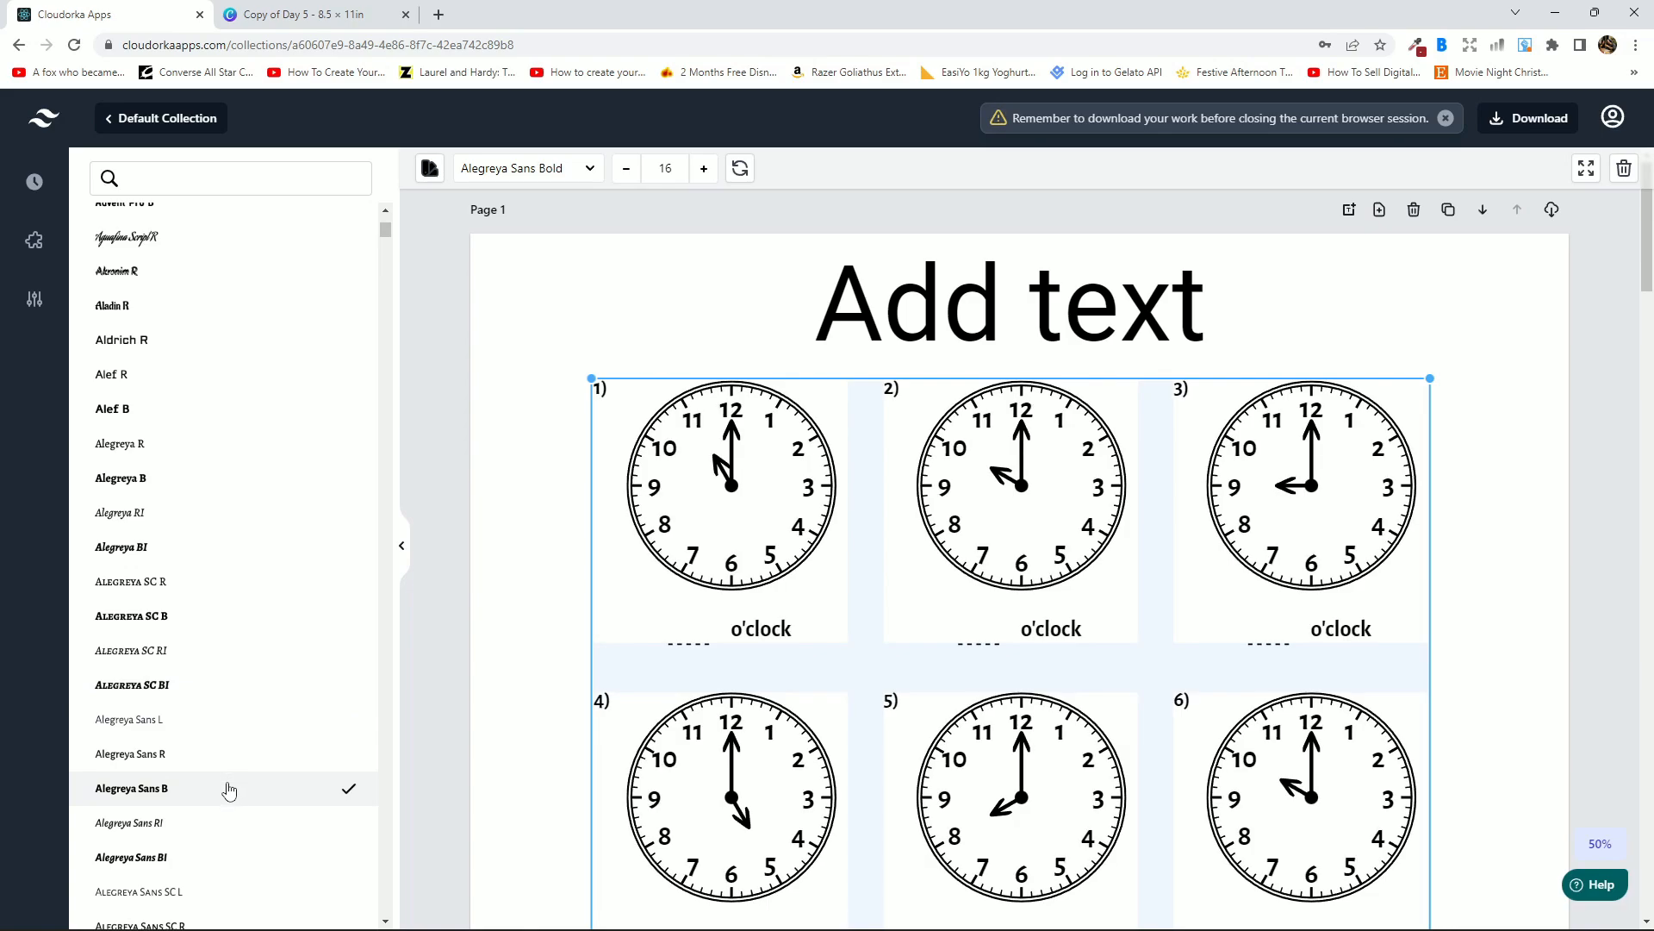
Change the font of the heading text above the clocks to Adamina Regular.
{"action": "left_click", "coordinate": [896, 336]}
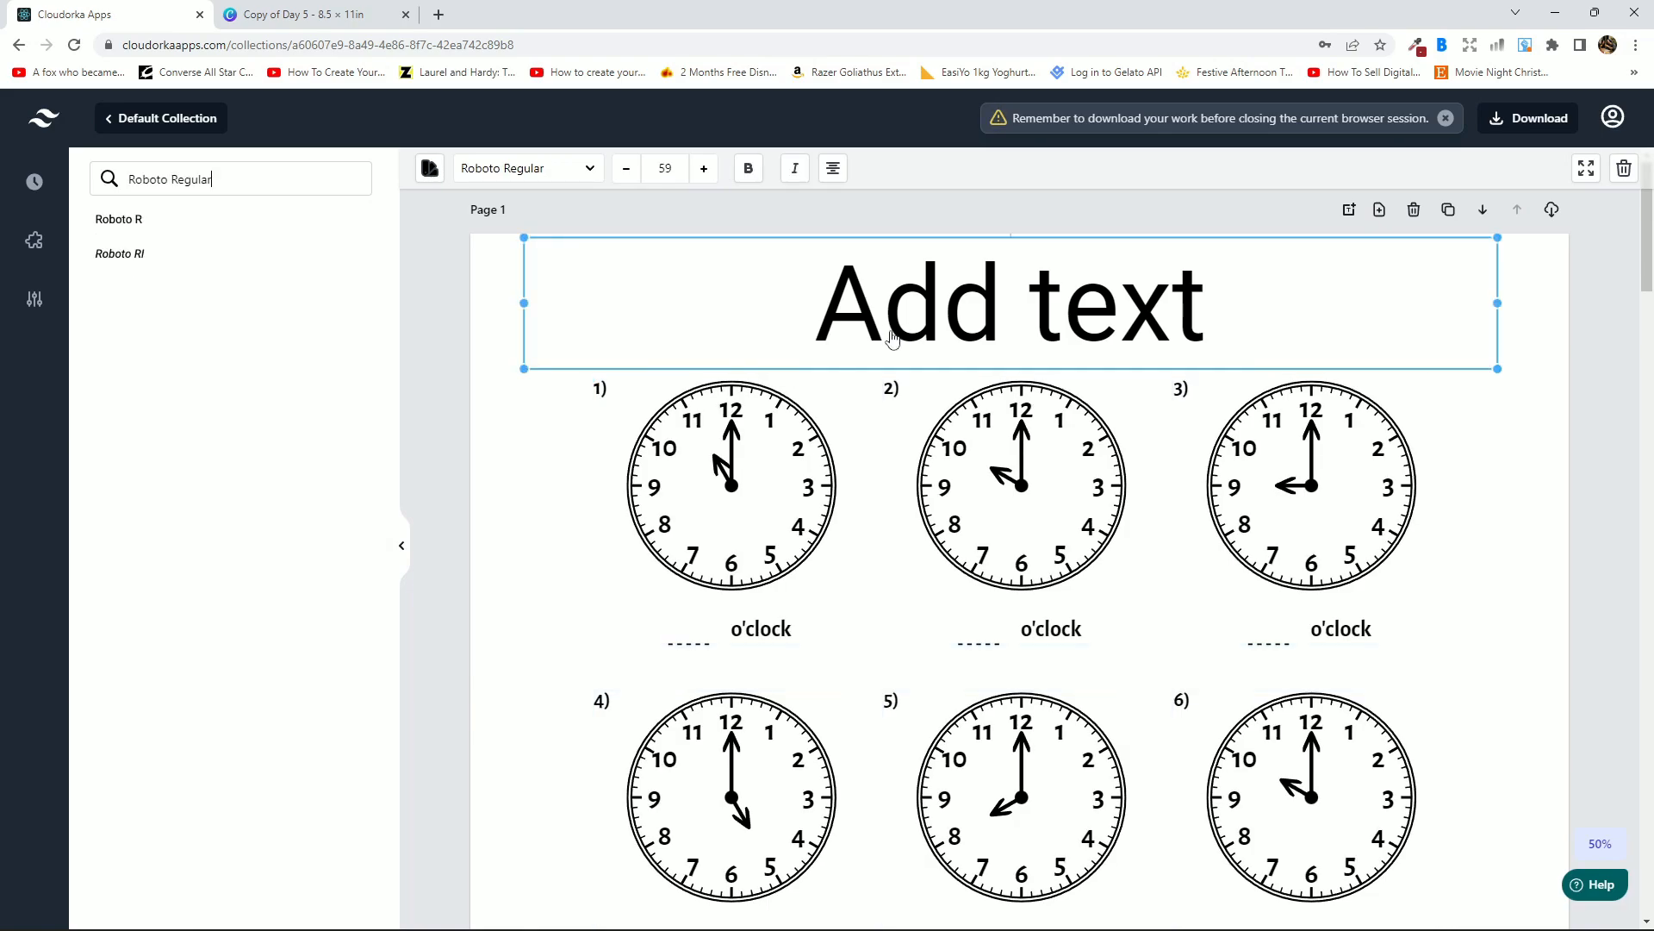
{"action": "left_click_drag", "start_coordinate": [259, 178], "coordinate": [106, 203]}
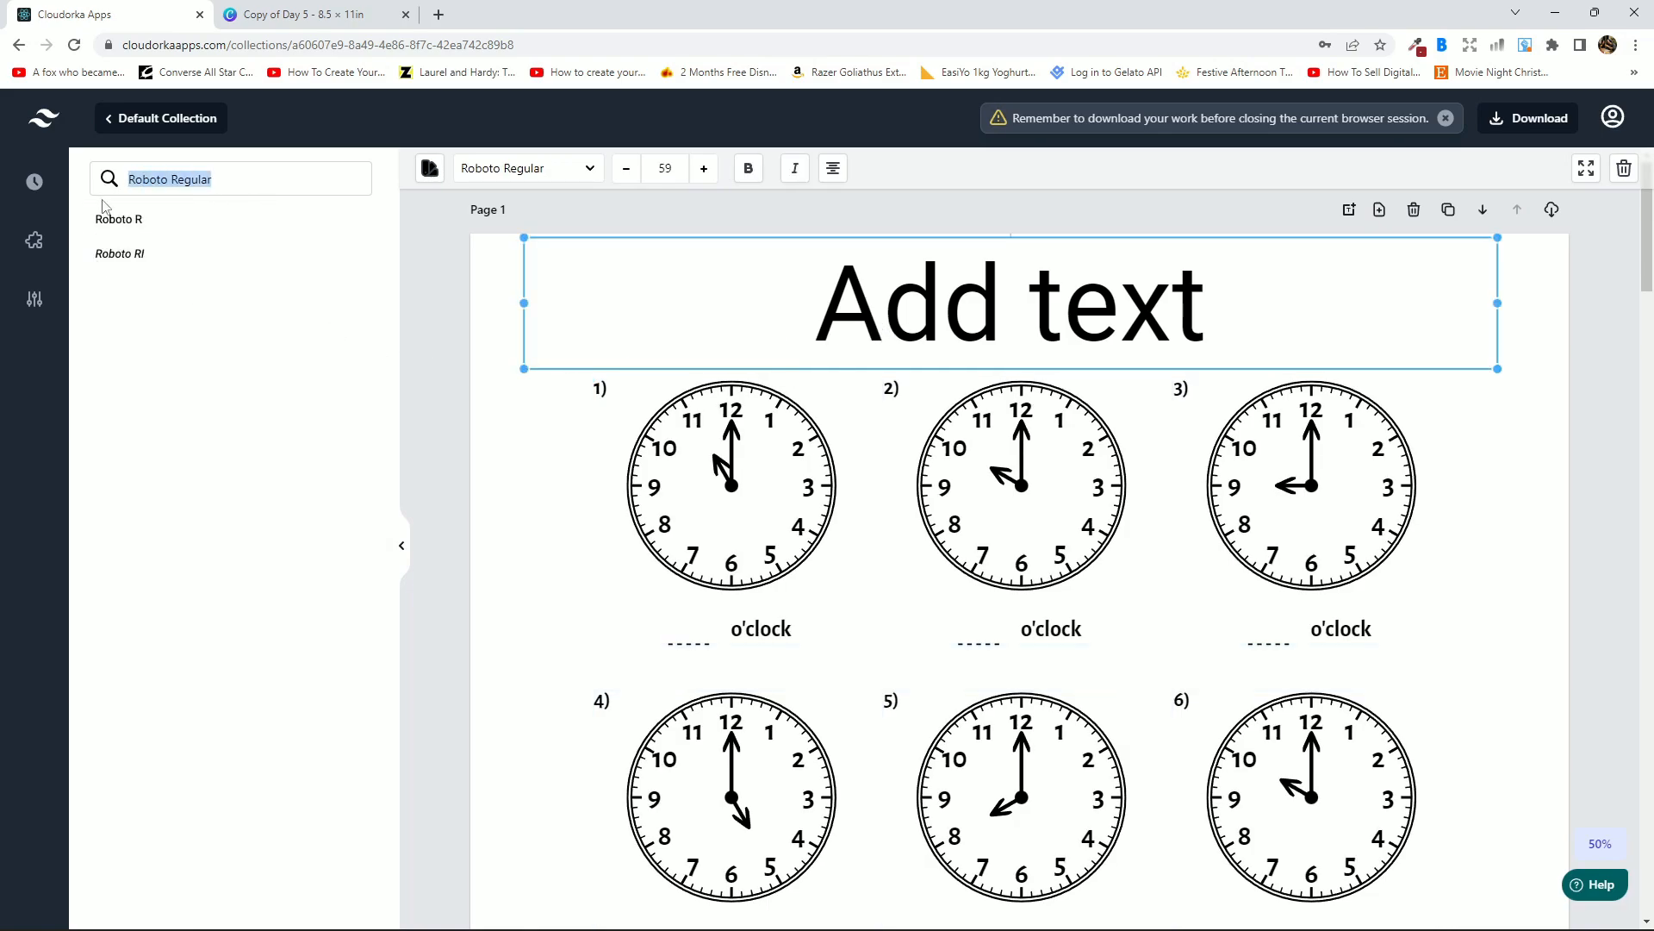
{"action": "key", "text": "BackSpace"}
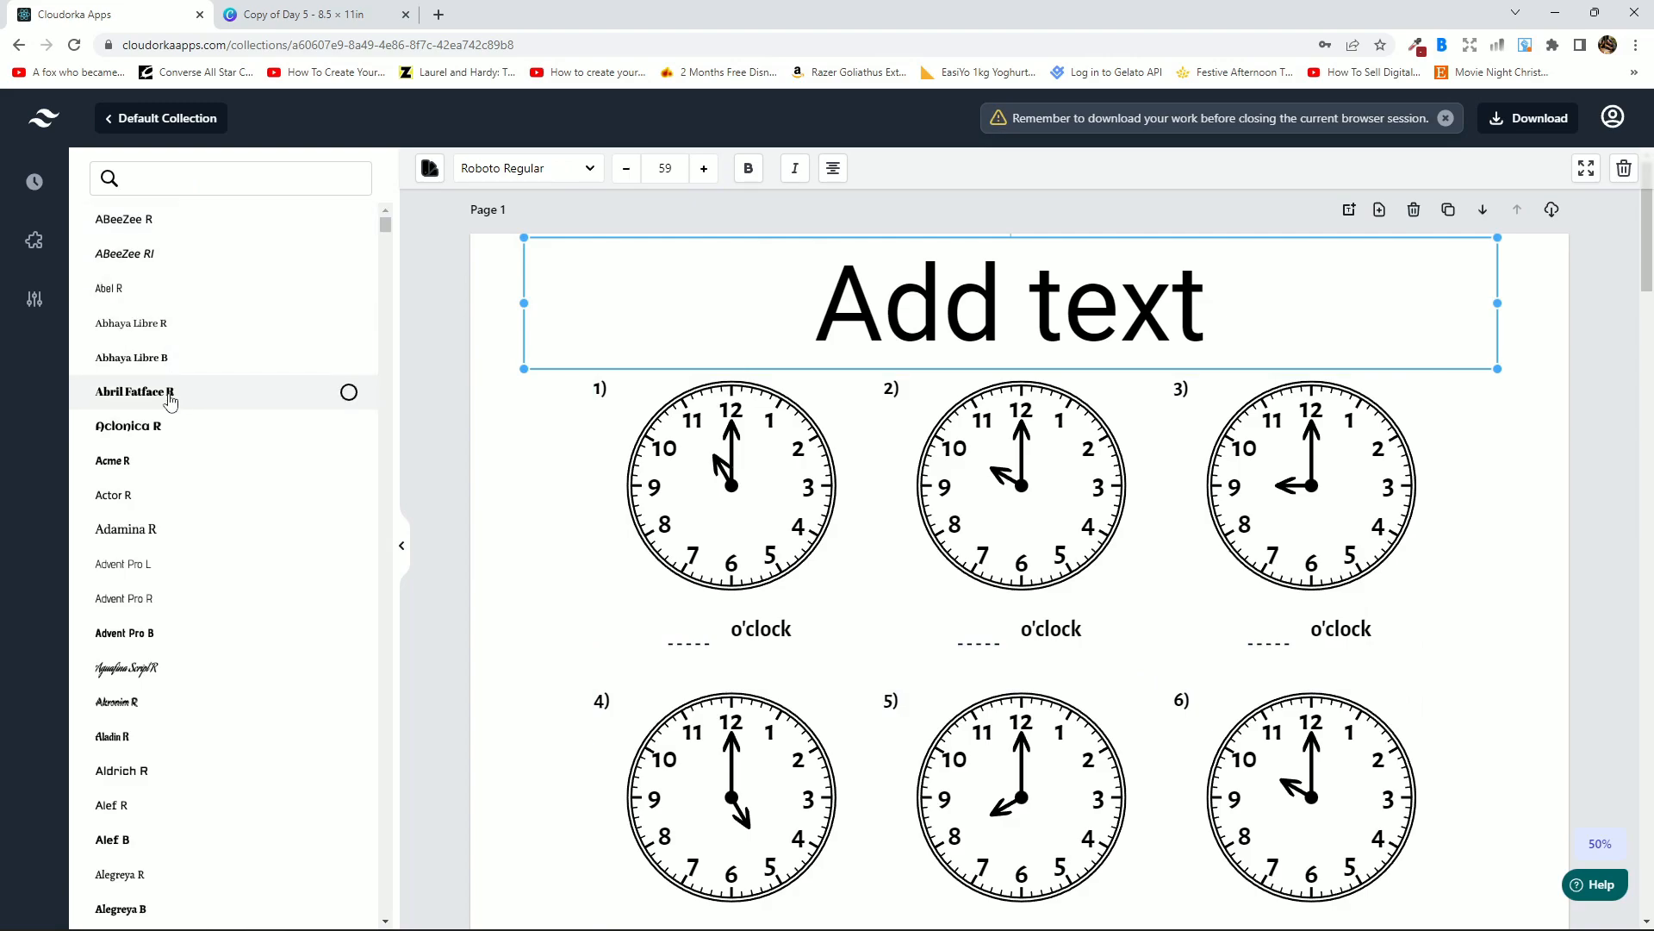
{"action": "left_click", "coordinate": [147, 532]}
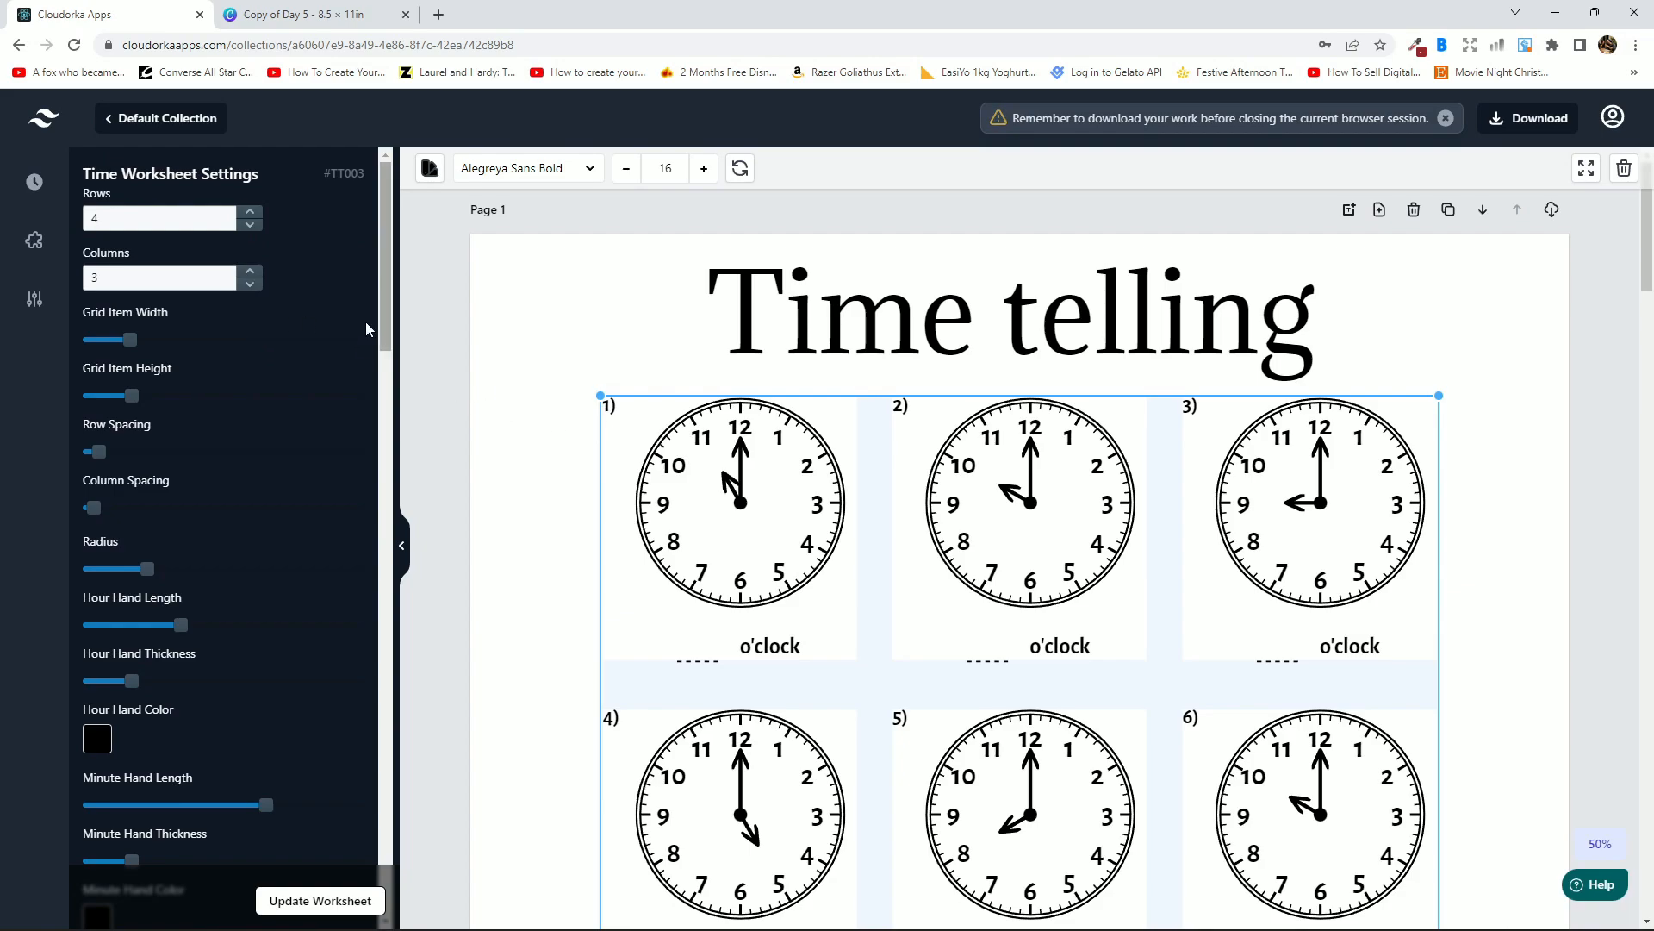
Reduce the clock worksheet to 1 row with 3 columns and update it.
{"action": "left_click", "coordinate": [252, 225]}
{"action": "left_click", "coordinate": [252, 226]}
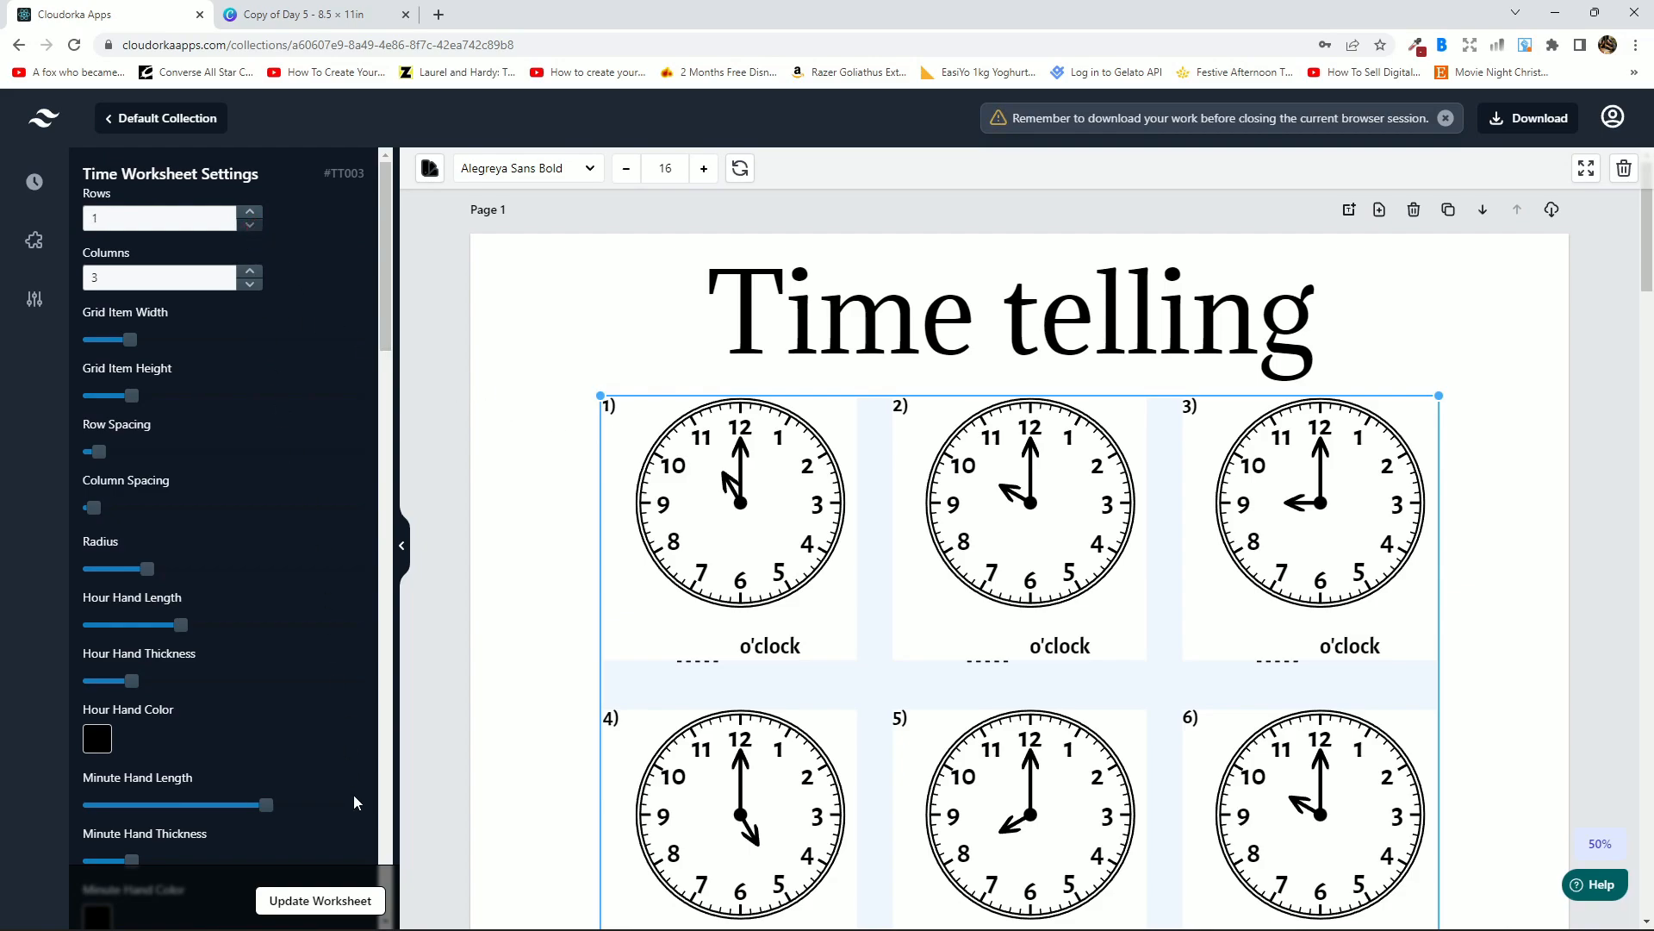
{"action": "left_click", "coordinate": [327, 899]}
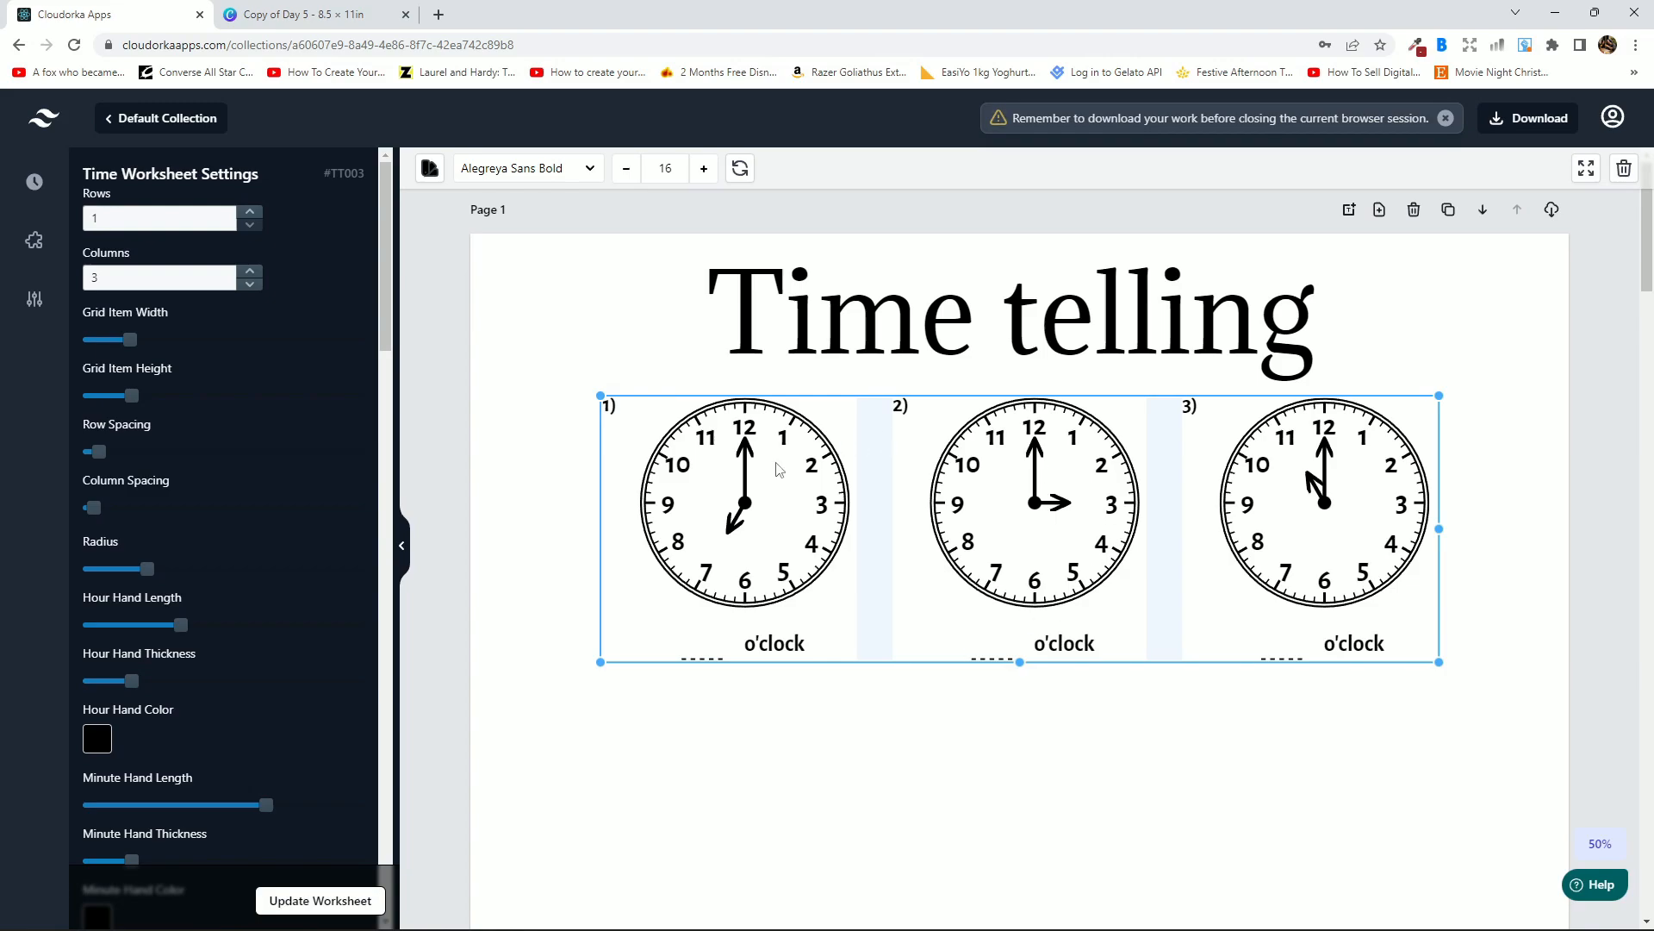
Enlarge the single row of clocks to nearly the page width and position it a little below the heading.
{"action": "left_click_drag", "start_coordinate": [1097, 467], "coordinate": [1089, 479]}
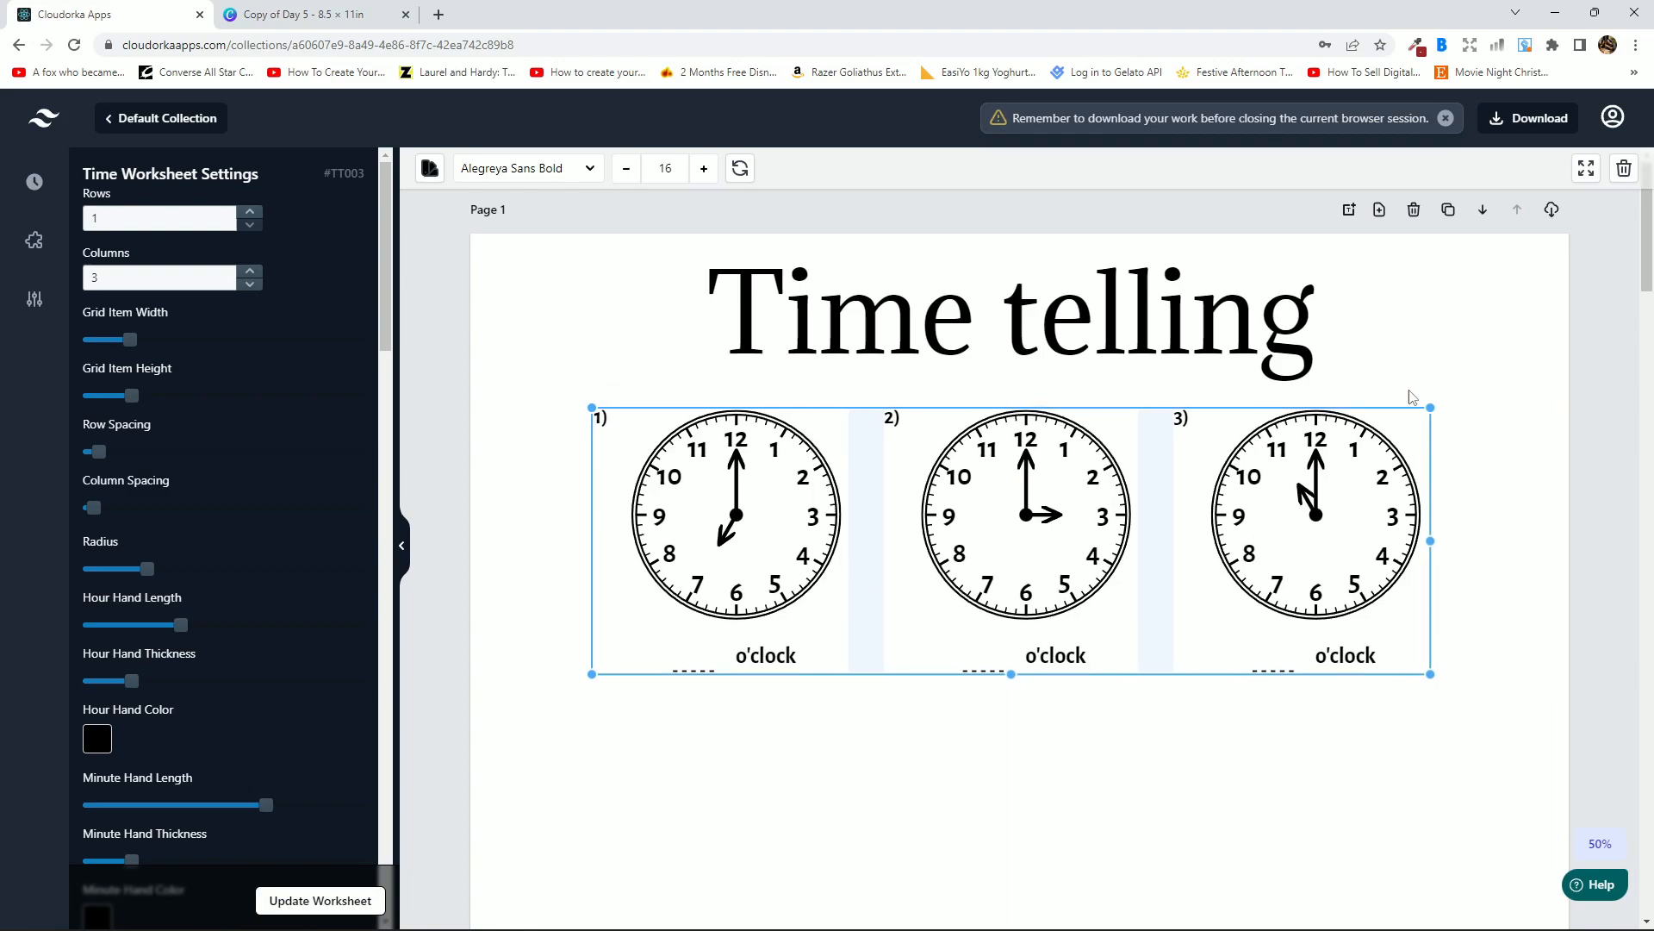
{"action": "left_click_drag", "start_coordinate": [1430, 408], "coordinate": [1548, 371]}
{"action": "left_click_drag", "start_coordinate": [1121, 461], "coordinate": [1090, 526]}
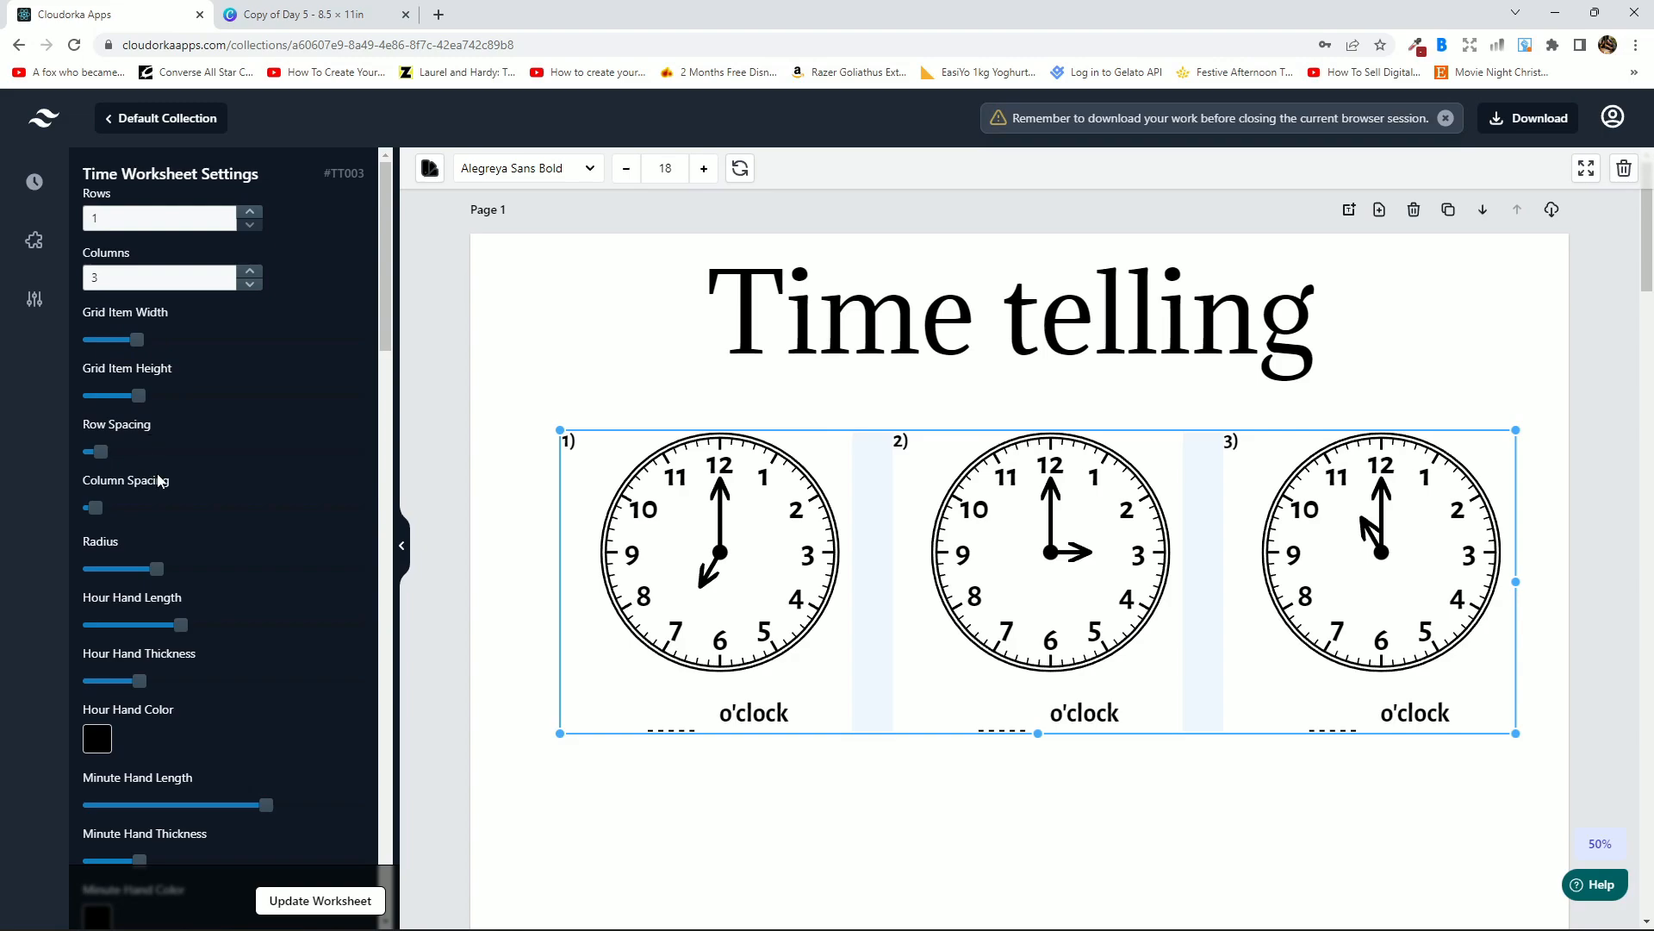
Increase the radius of the clocks moderately and update the worksheet.
{"action": "scroll", "coordinate": [386, 327], "scroll_direction": "down", "scroll_amount": 2}
{"action": "scroll", "coordinate": [387, 326], "scroll_direction": "down", "scroll_amount": 5}
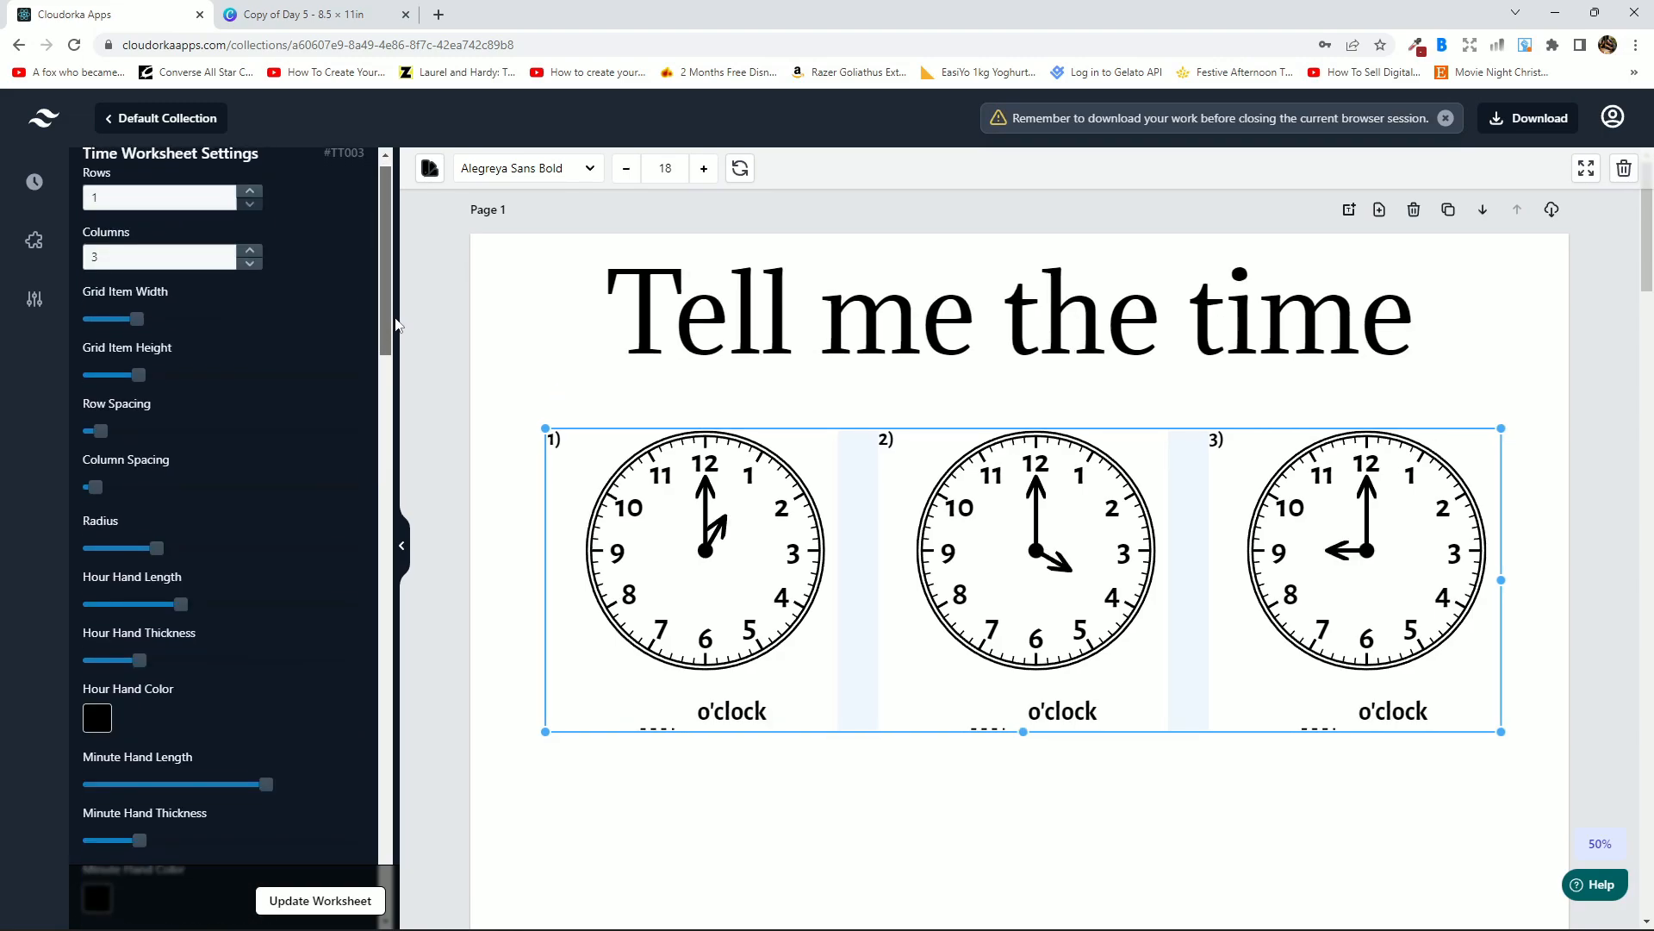
{"action": "scroll", "coordinate": [397, 327], "scroll_direction": "down", "scroll_amount": 1}
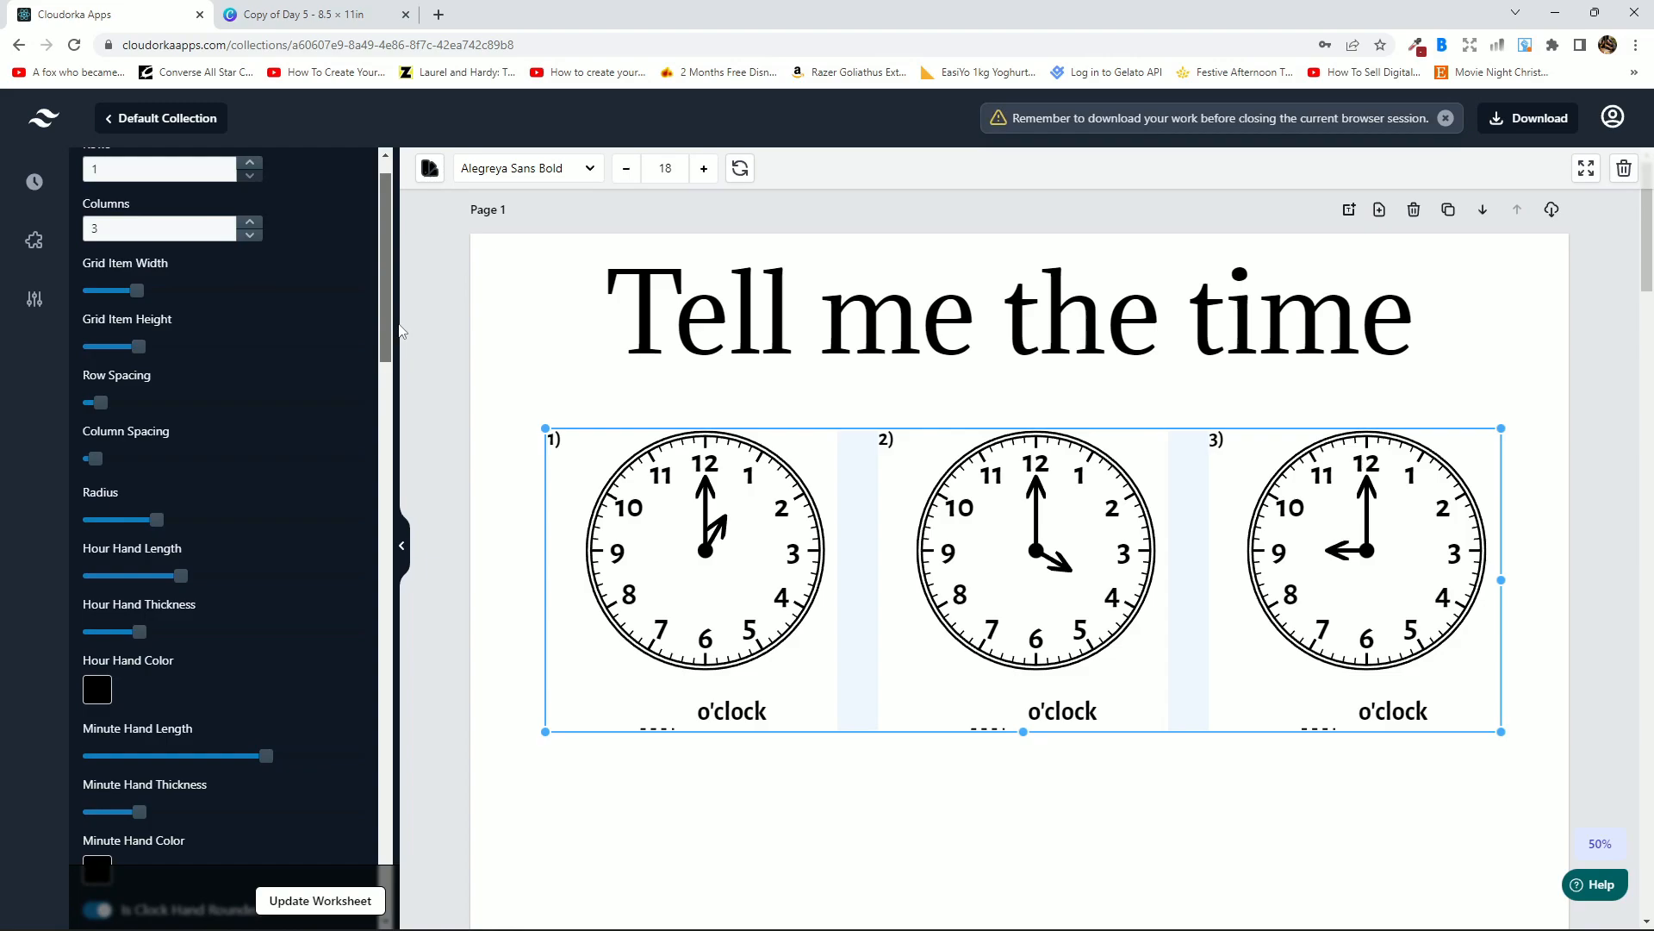
{"action": "scroll", "coordinate": [400, 331], "scroll_direction": "down", "scroll_amount": 1}
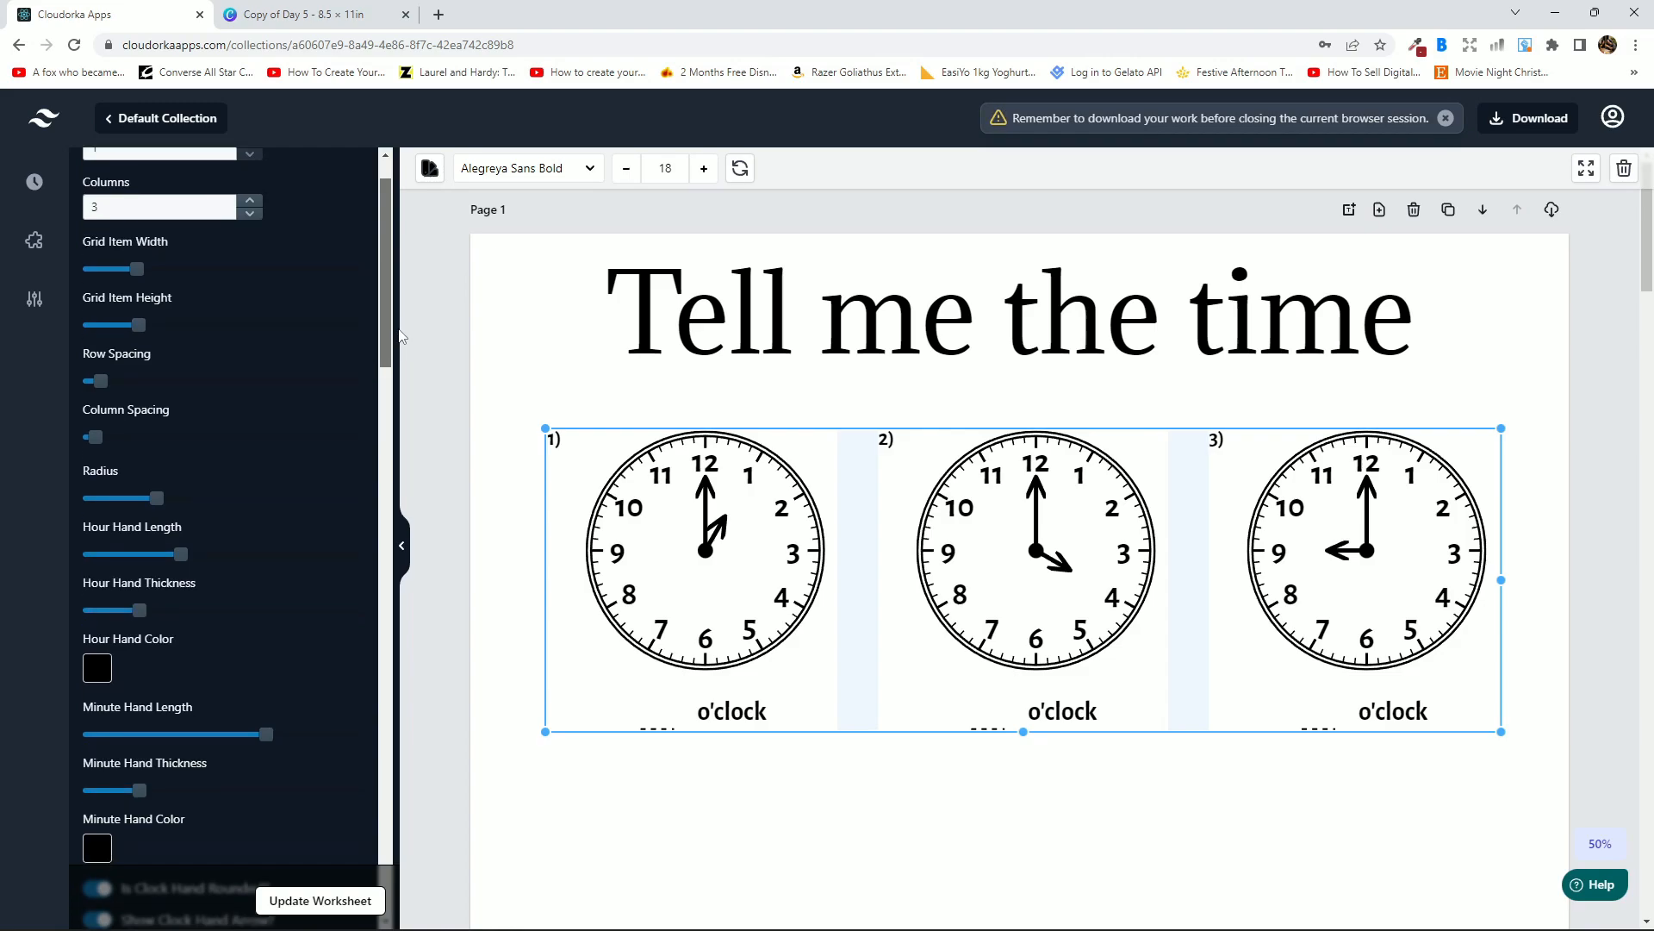
{"action": "scroll", "coordinate": [399, 339], "scroll_direction": "down", "scroll_amount": 1}
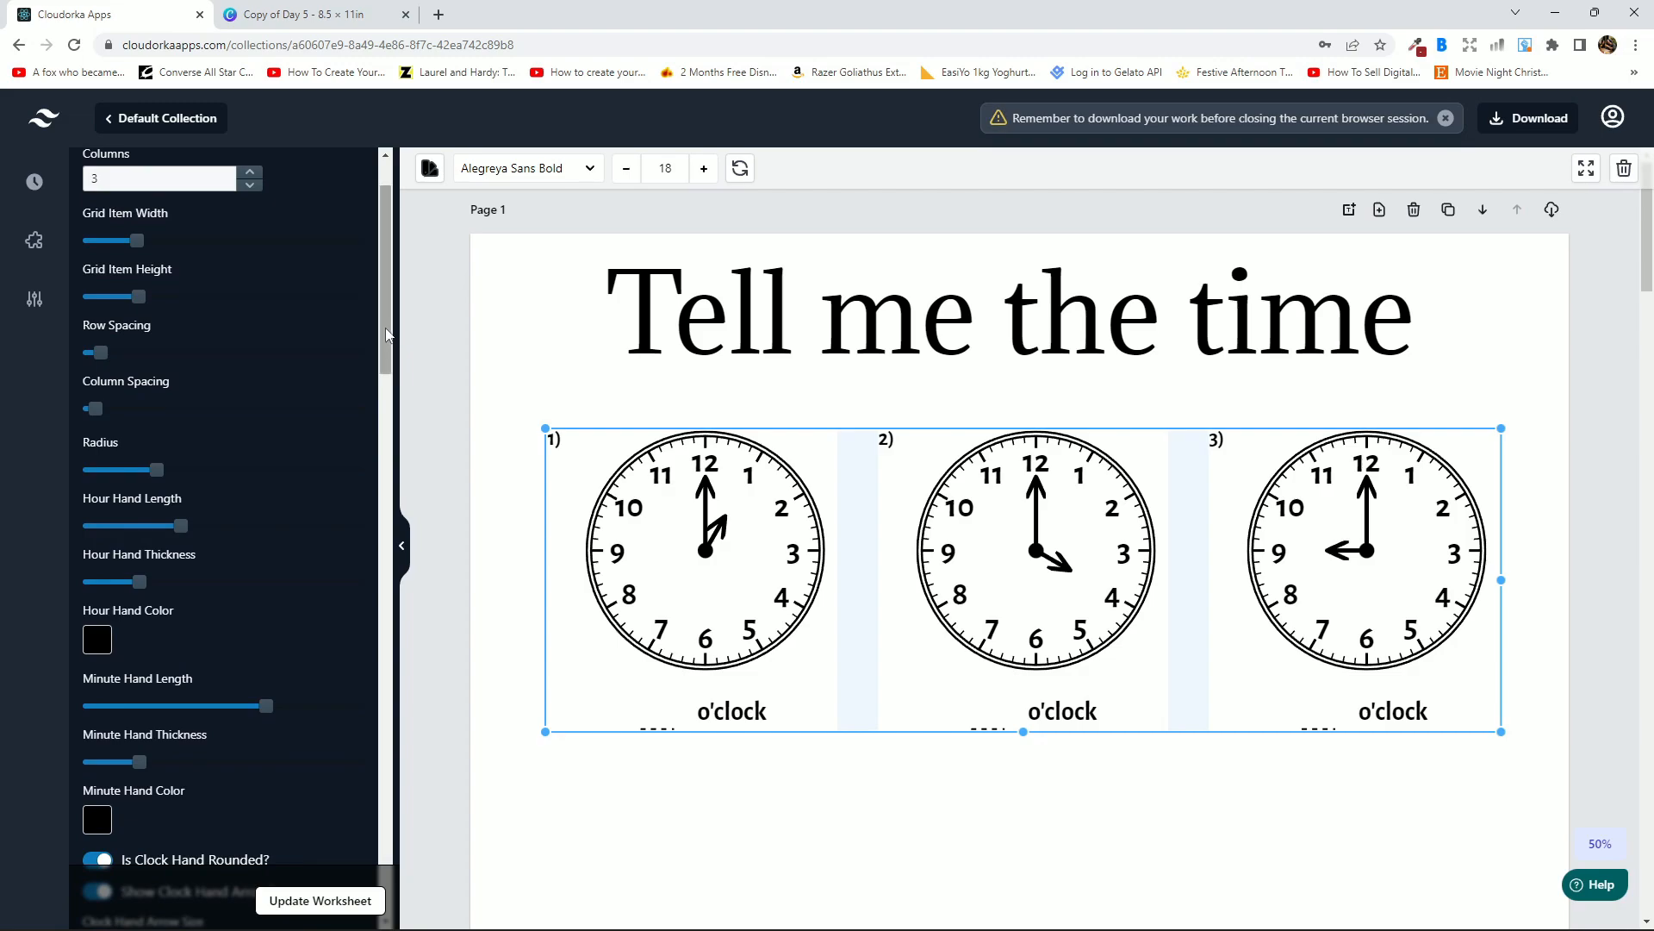
{"action": "scroll", "coordinate": [394, 343], "scroll_direction": "down", "scroll_amount": 1}
{"action": "scroll", "coordinate": [394, 343], "scroll_direction": "down", "scroll_amount": 1}
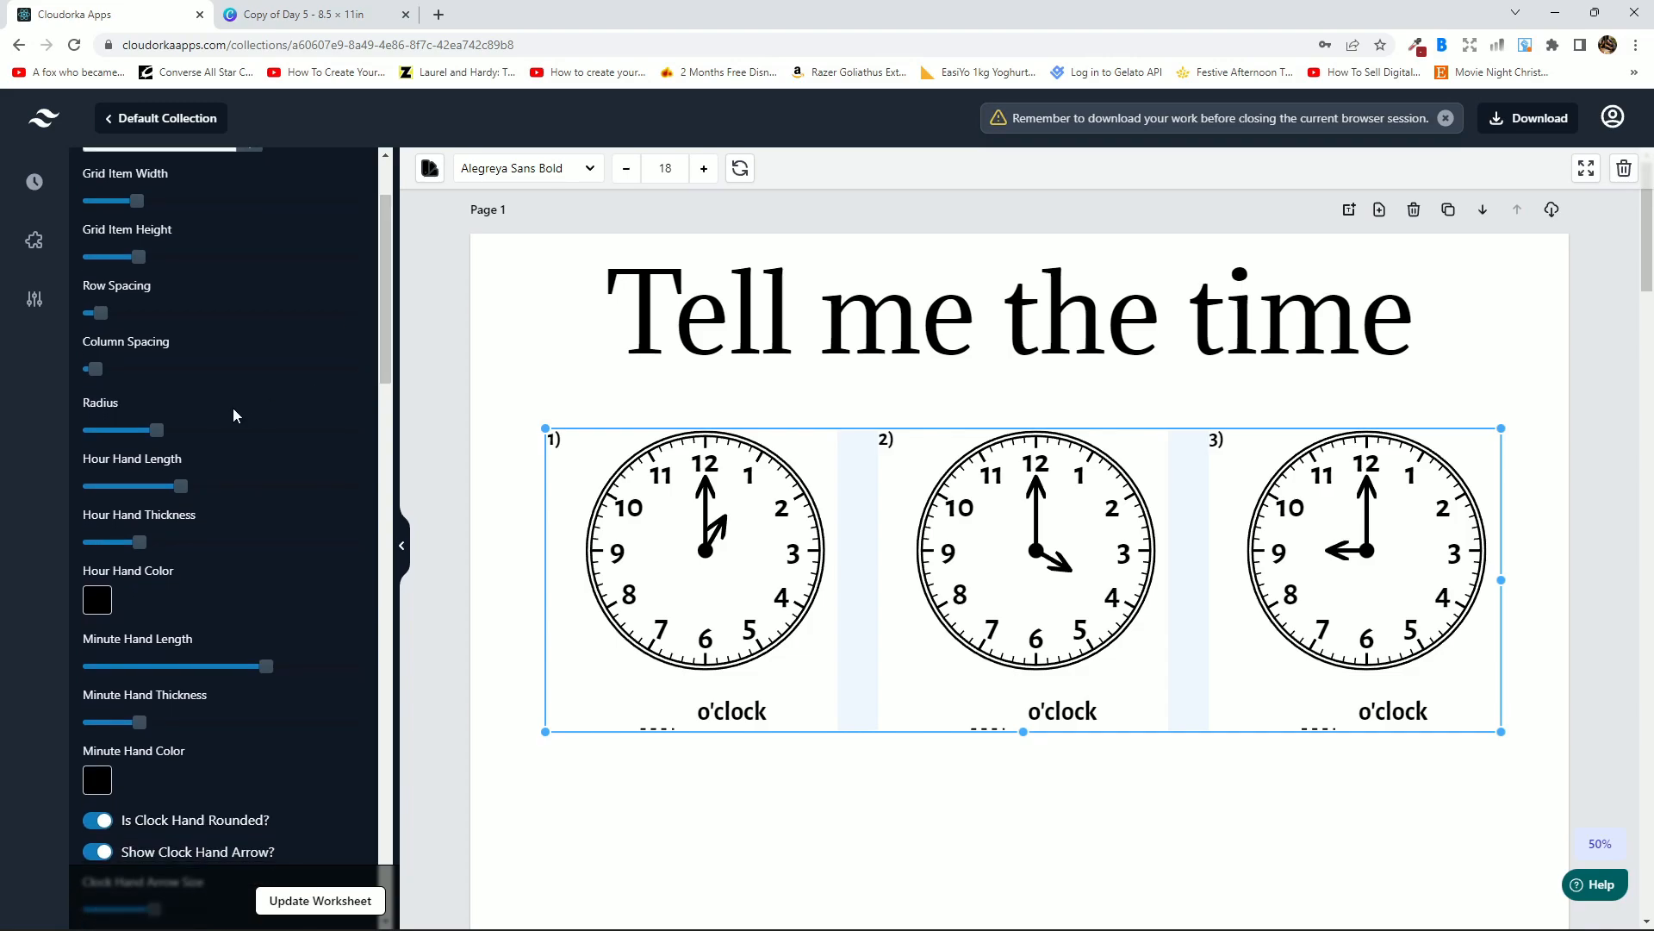
{"action": "left_click_drag", "start_coordinate": [154, 430], "coordinate": [188, 430]}
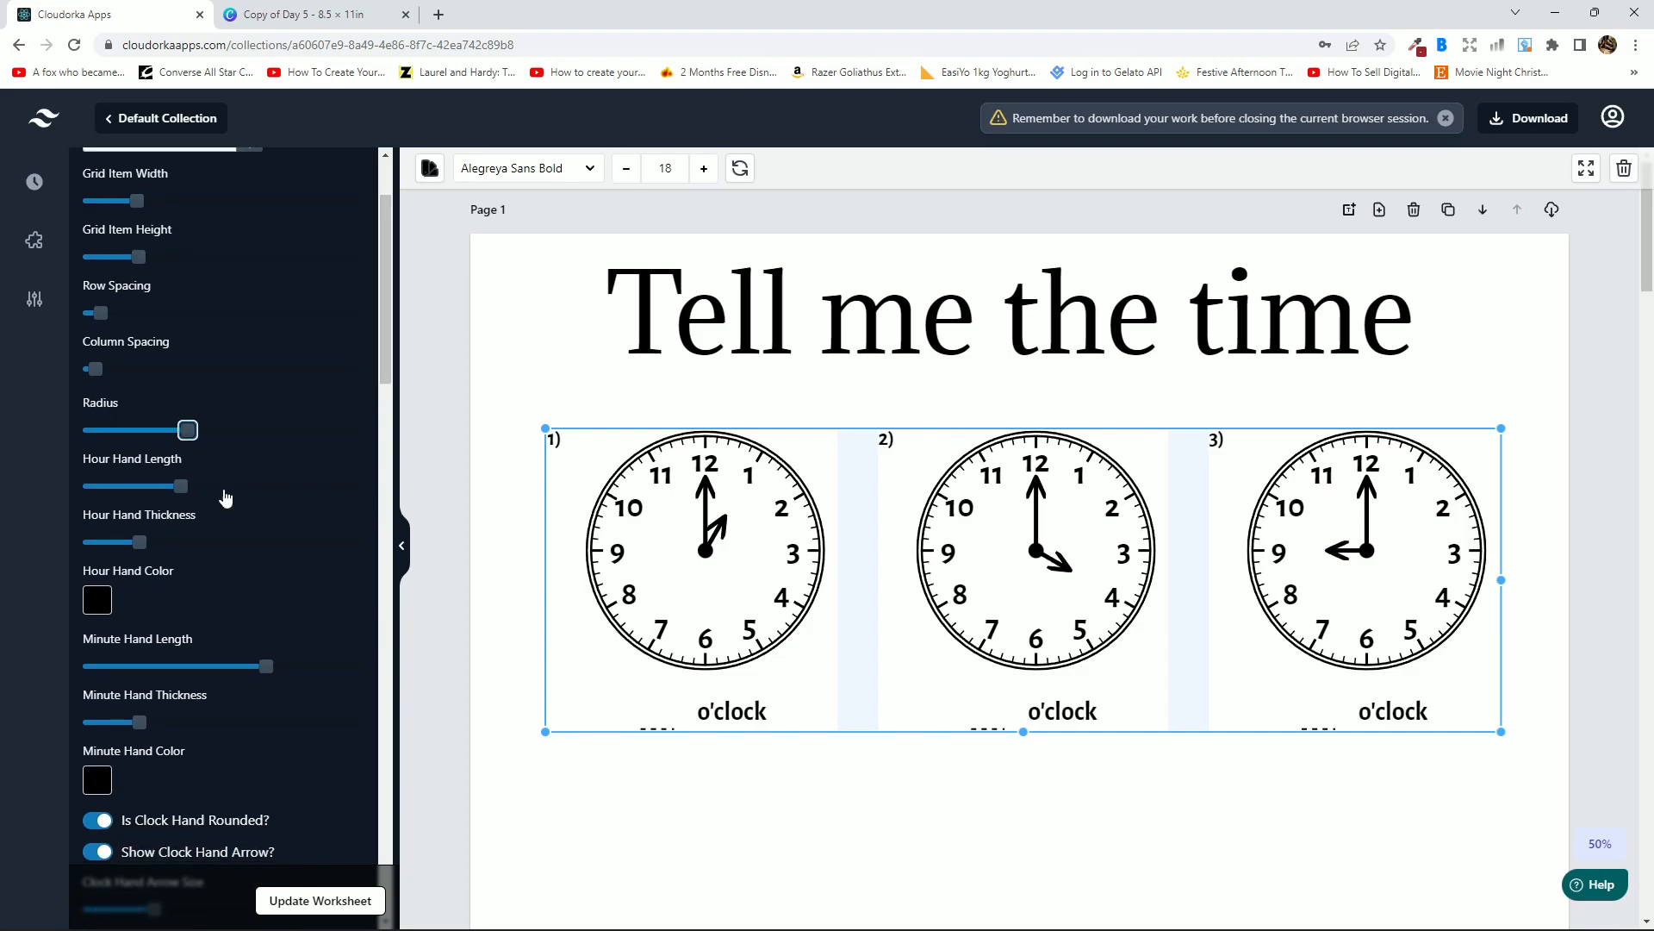
{"action": "left_click", "coordinate": [298, 902]}
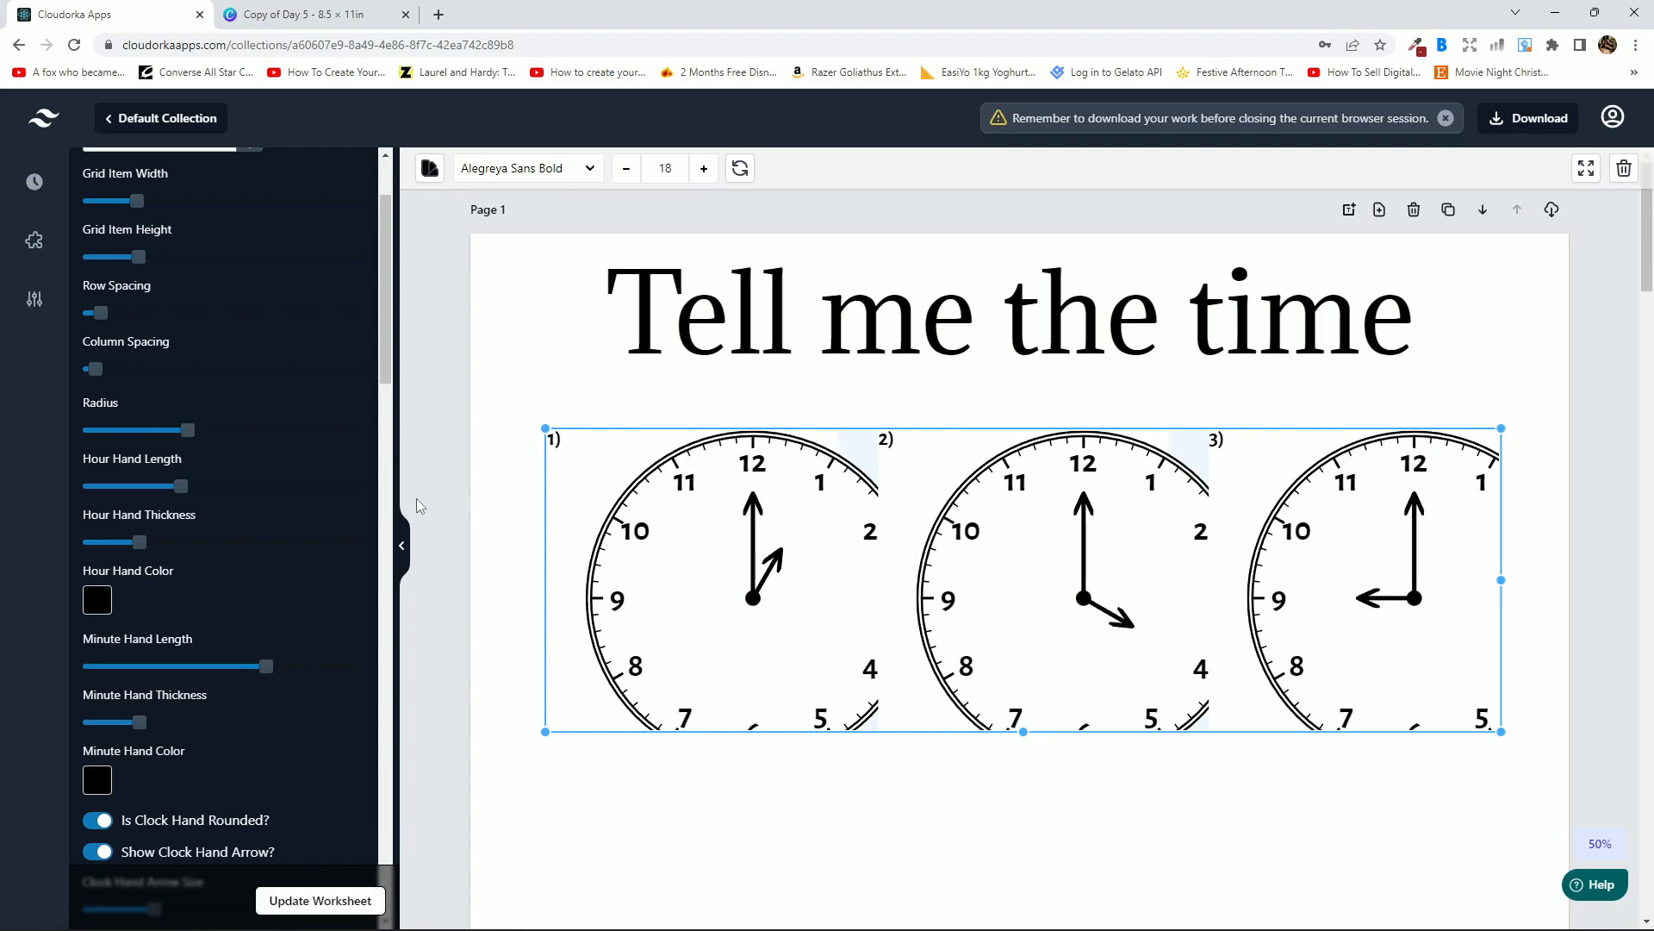
Reduce the clock radius so each clock and its answer line fit inside their cell, and update the worksheet.
{"action": "left_click_drag", "start_coordinate": [192, 428], "coordinate": [146, 430]}
{"action": "left_click", "coordinate": [310, 902]}
{"action": "left_click", "coordinate": [315, 888]}
{"action": "left_click", "coordinate": [313, 896]}
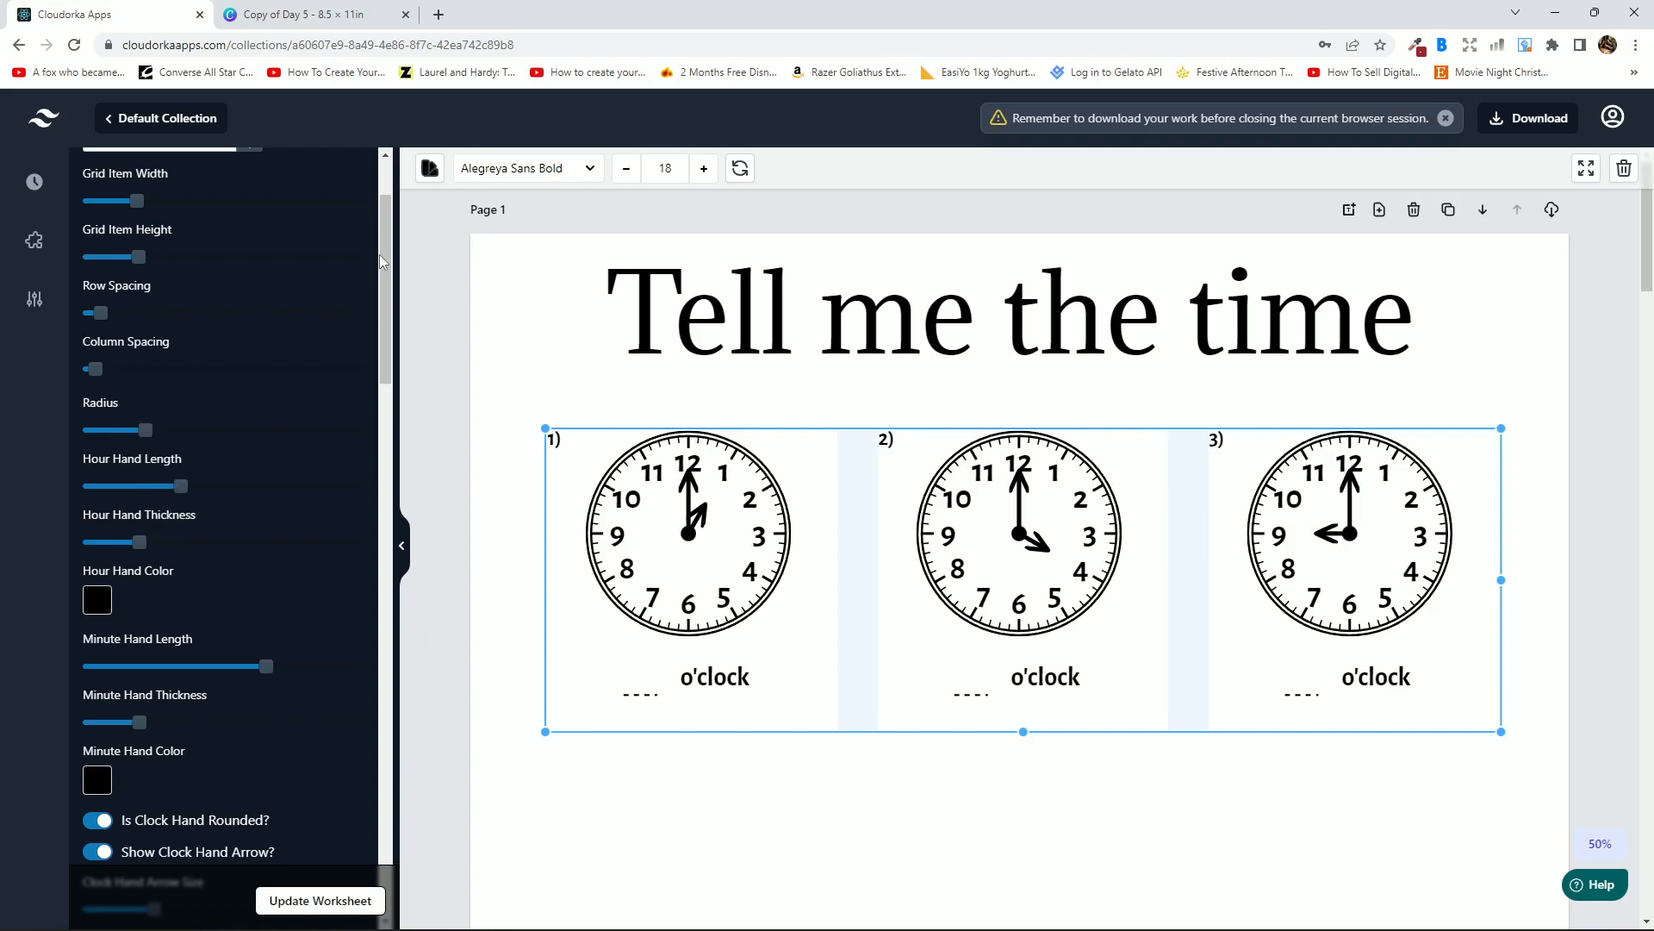
Reduce the worksheet to 2 columns and update it.
{"action": "left_click_drag", "start_coordinate": [395, 338], "coordinate": [382, 302]}
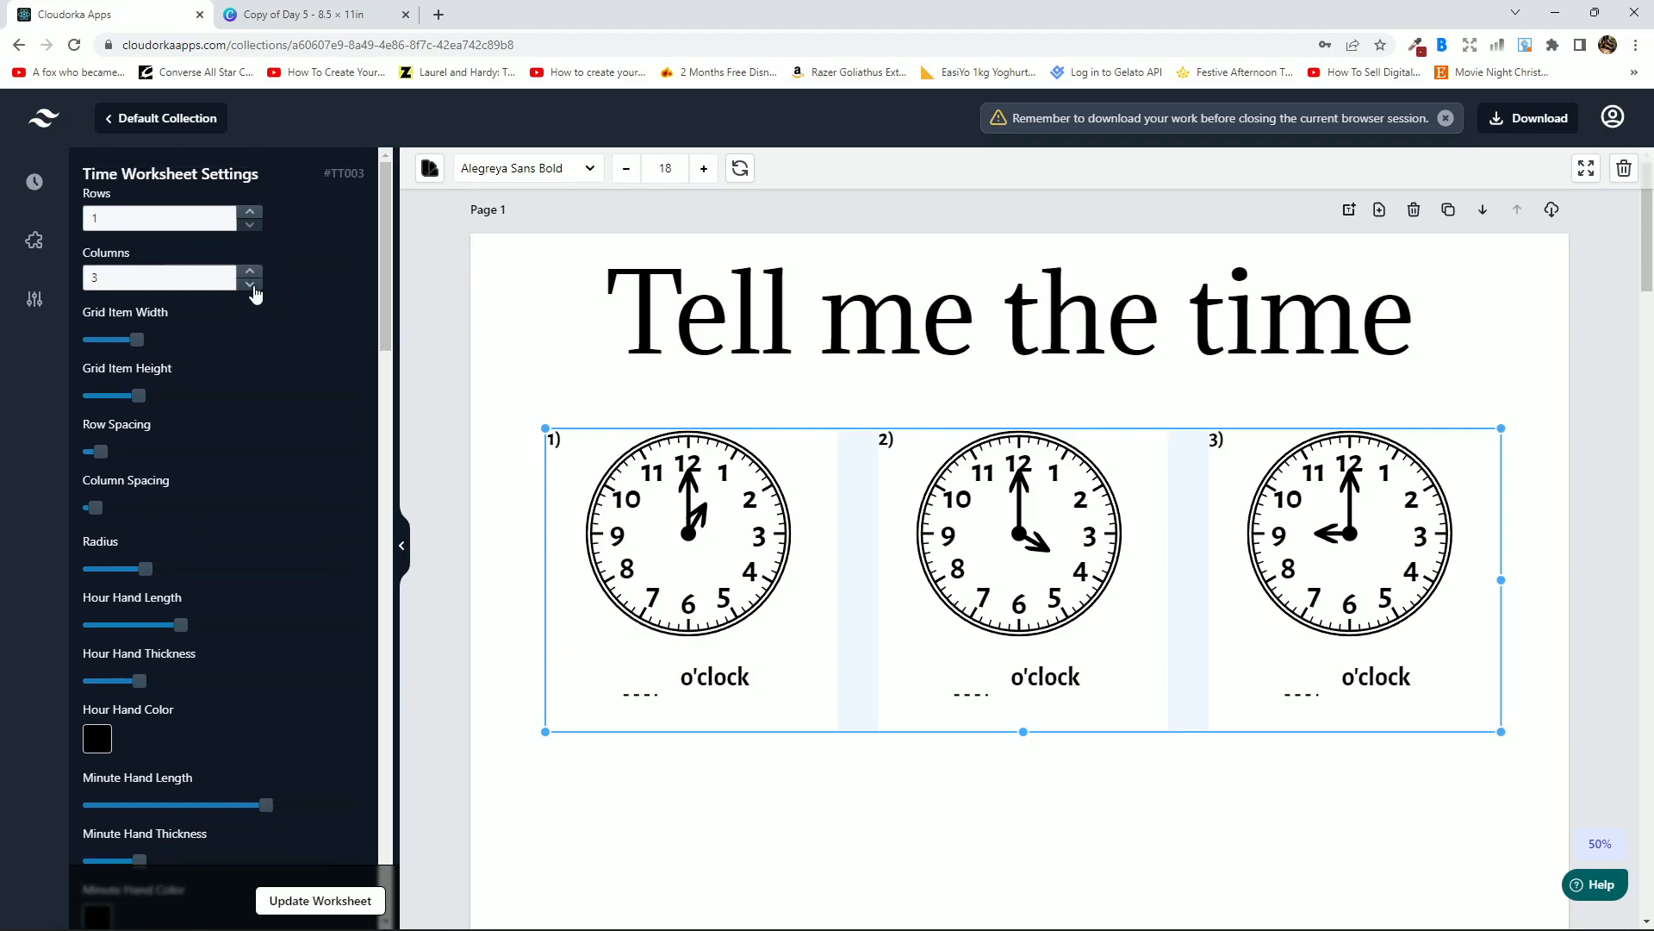
{"action": "left_click", "coordinate": [250, 287]}
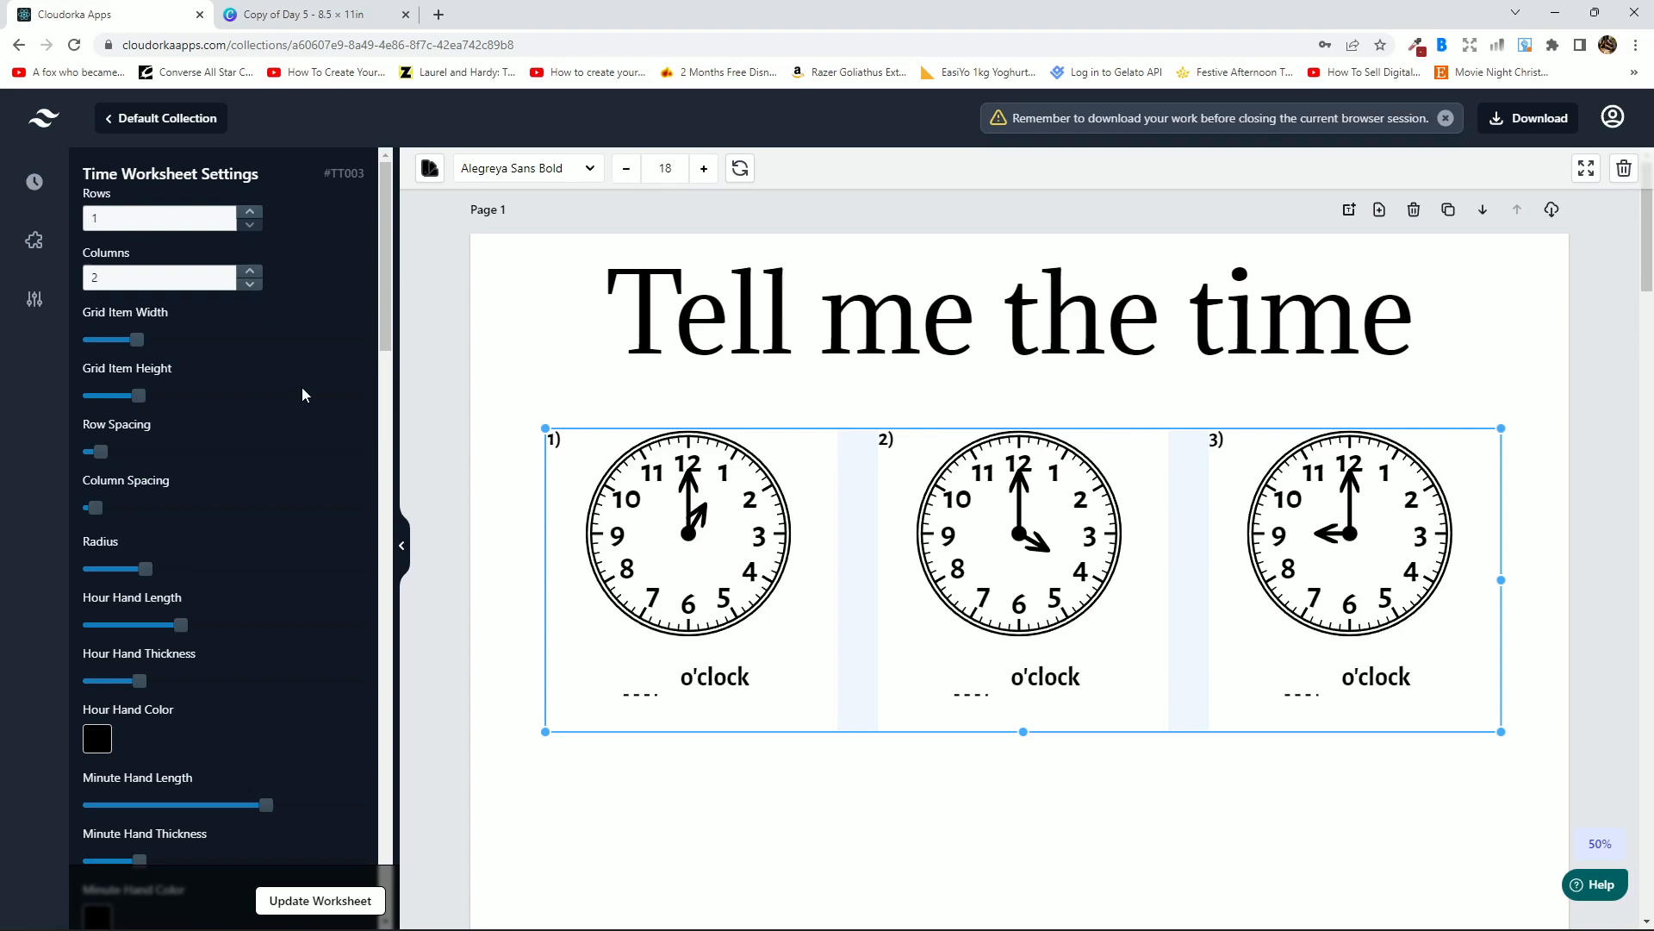
{"action": "left_click", "coordinate": [309, 903]}
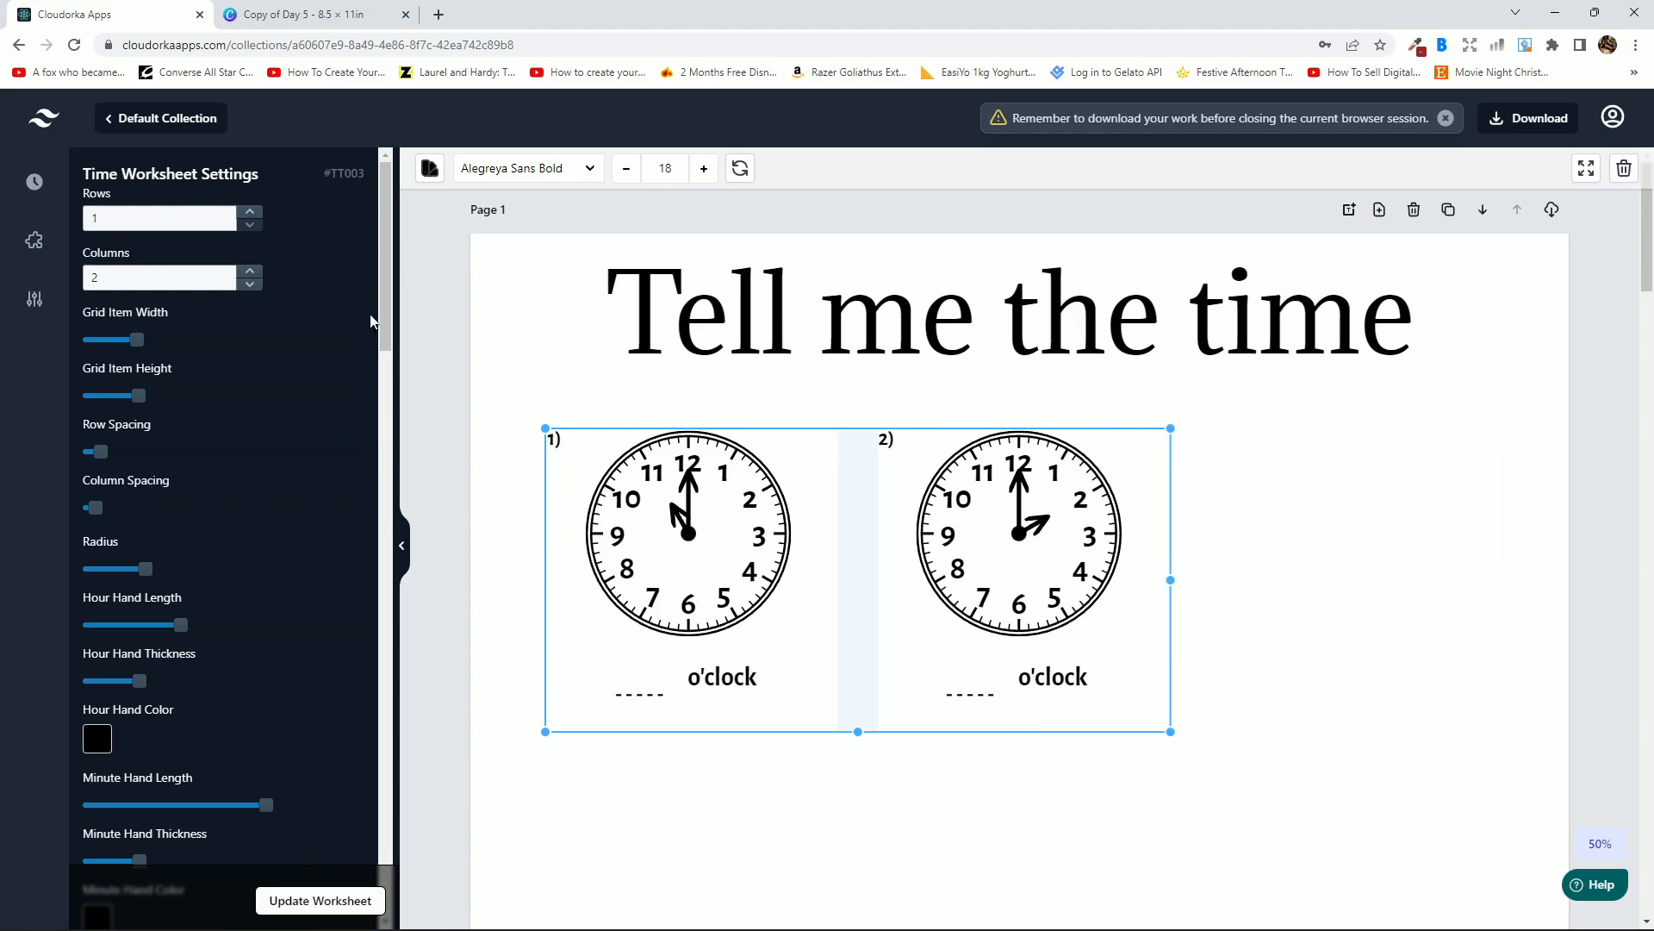
Increase the radius of the two clocks strongly and update the worksheet.
{"action": "scroll", "coordinate": [384, 313], "scroll_direction": "down", "scroll_amount": 2}
{"action": "left_click_drag", "start_coordinate": [155, 440], "coordinate": [228, 439]}
{"action": "left_click", "coordinate": [332, 902]}
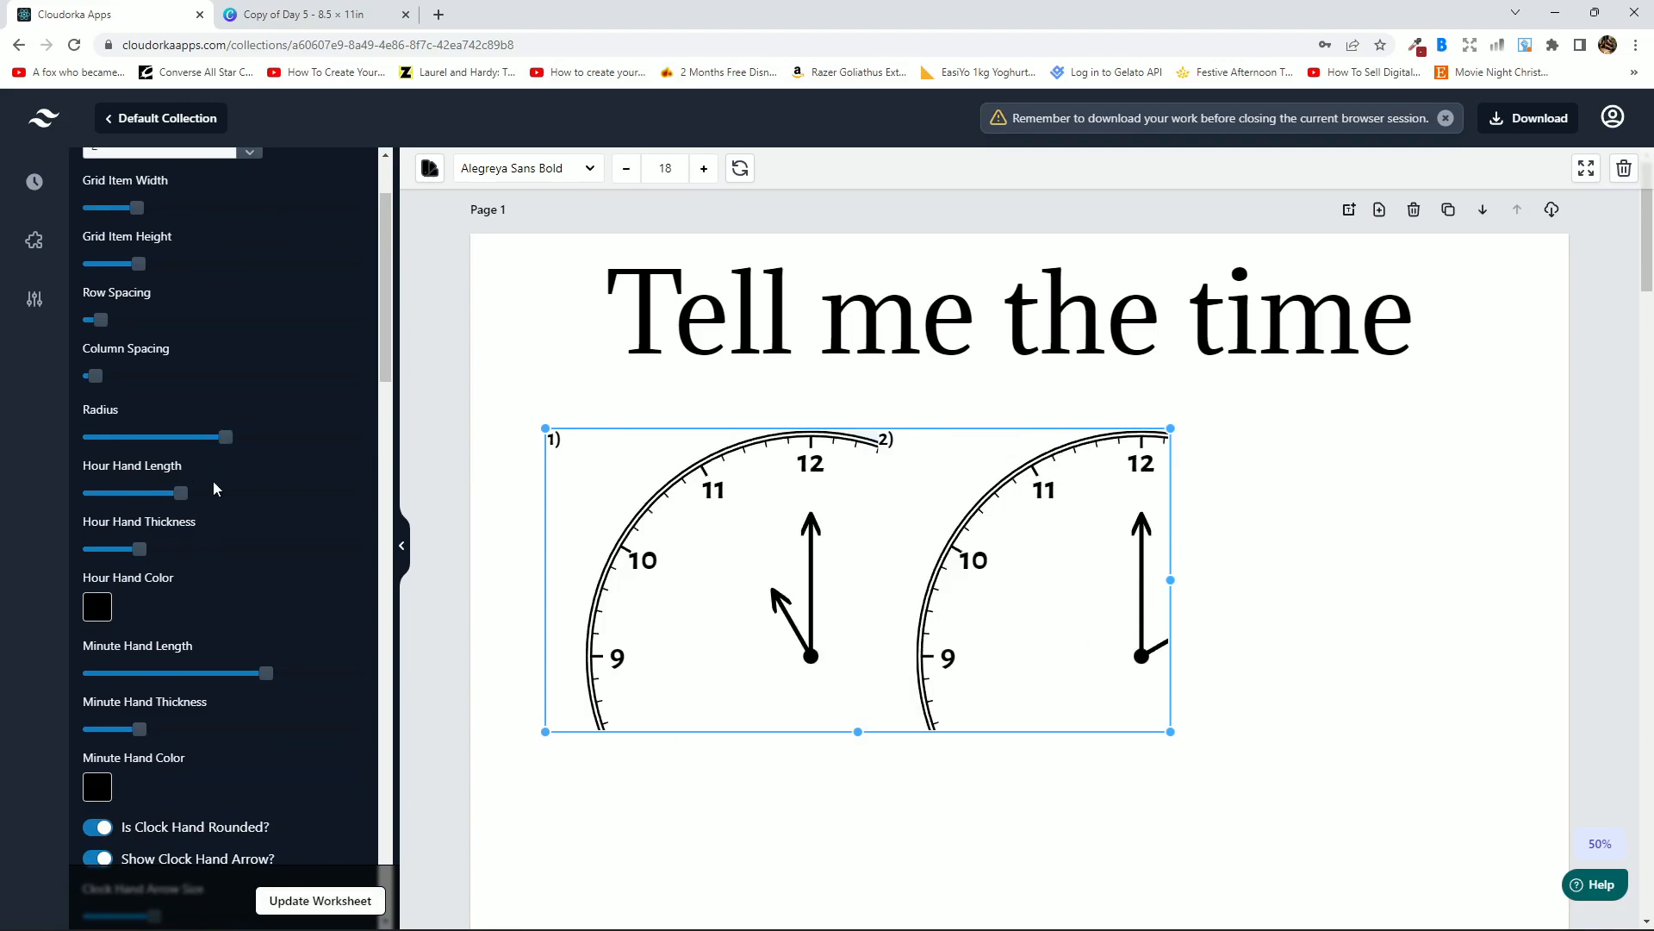
Widen the grid items and stretch the grid's height so both enlarged clock faces fit fully in their cells.
{"action": "left_click_drag", "start_coordinate": [137, 207], "coordinate": [180, 208]}
{"action": "left_click", "coordinate": [319, 901]}
{"action": "left_click_drag", "start_coordinate": [1089, 731], "coordinate": [1034, 888]}
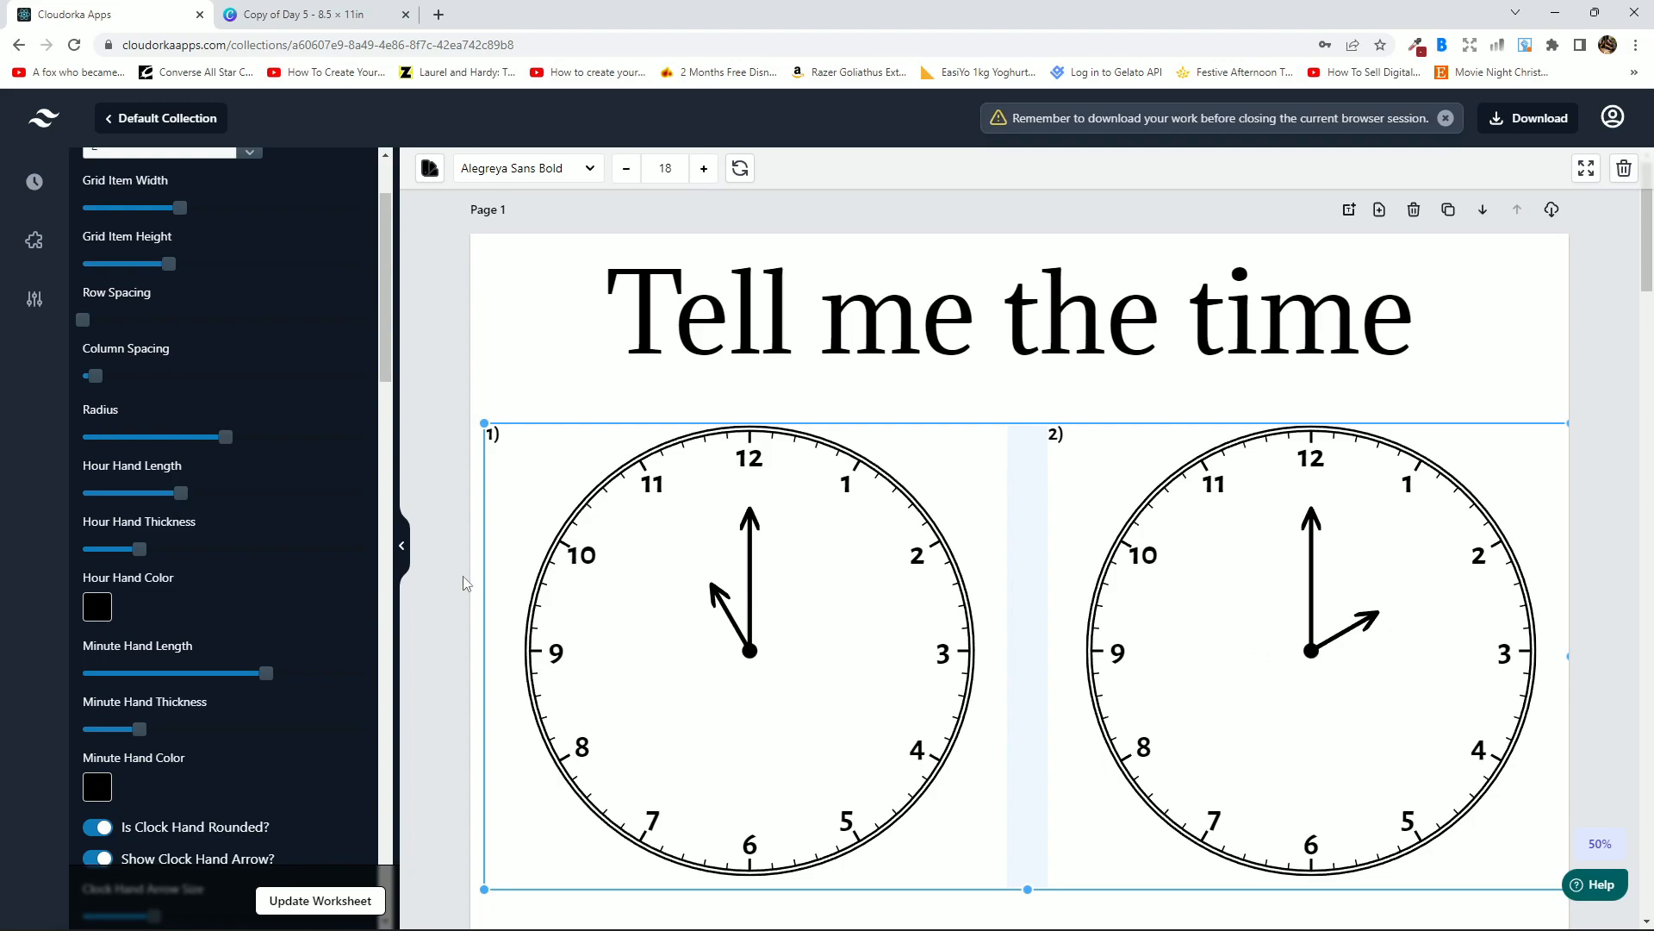
Lengthen the hour hands of the clocks and update the worksheet.
{"action": "left_click", "coordinate": [177, 493]}
{"action": "left_click_drag", "start_coordinate": [178, 493], "coordinate": [232, 493]}
{"action": "left_click", "coordinate": [332, 896]}
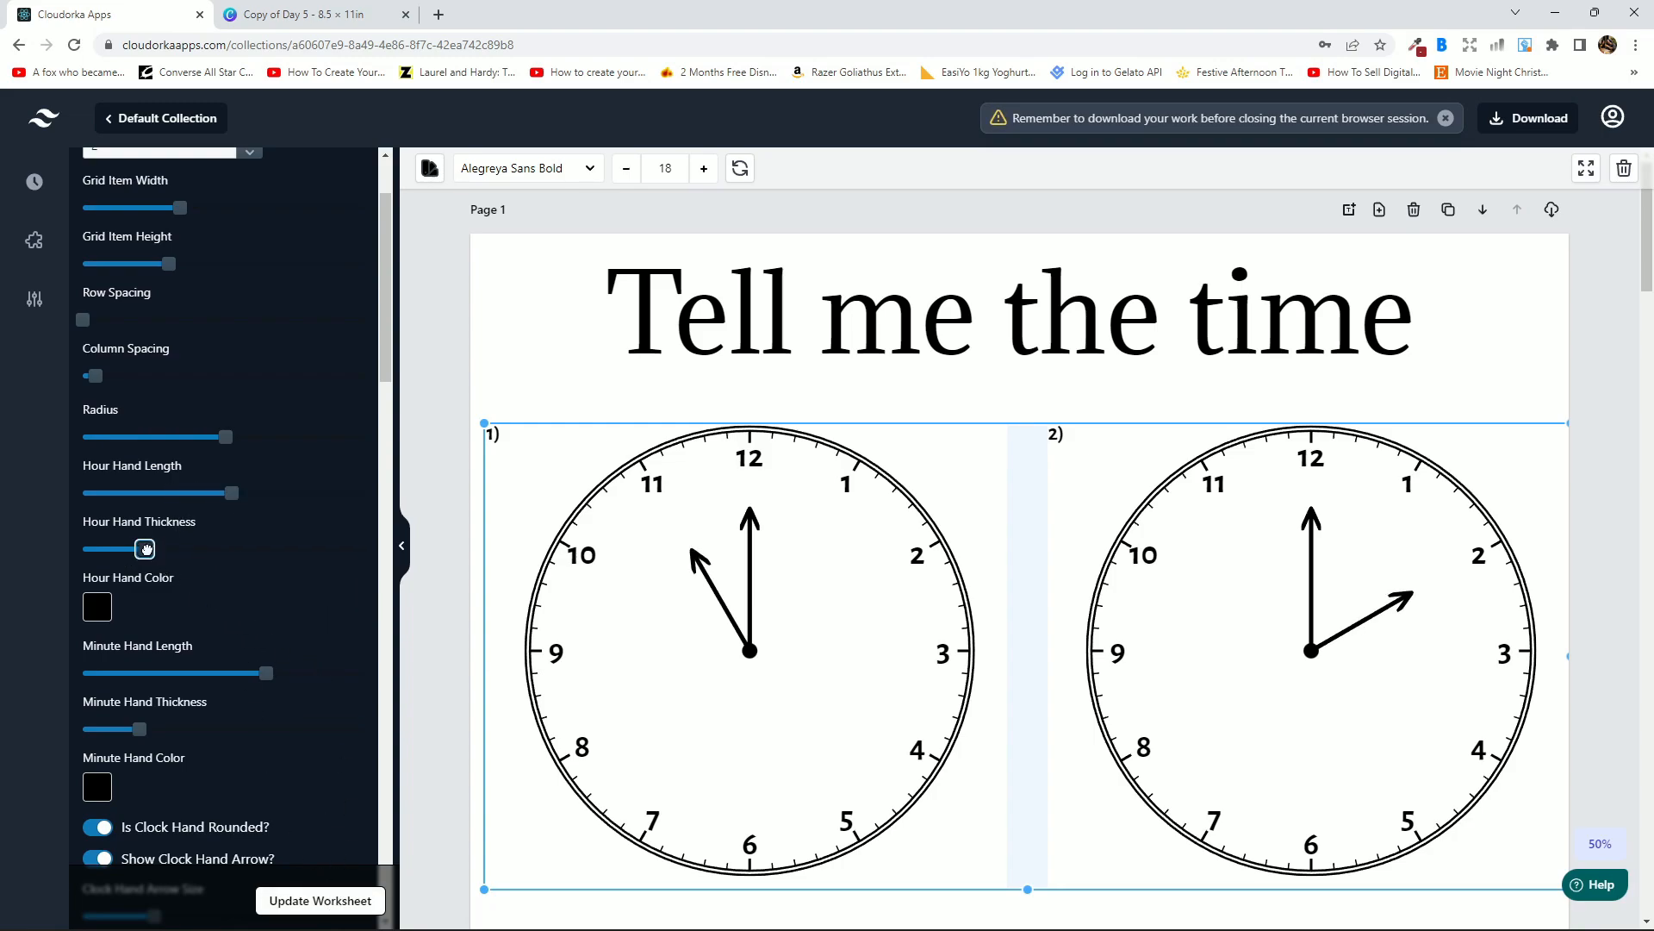
Try a thicker hour hand, return it to slightly thinner than the minute hand, and update the worksheet.
{"action": "mouse_move", "coordinate": [139, 549]}
{"action": "left_mouse_down"}
{"action": "mouse_move", "coordinate": [259, 550]}
{"action": "mouse_move", "coordinate": [133, 550]}
{"action": "left_mouse_up"}
{"action": "left_click", "coordinate": [314, 900]}
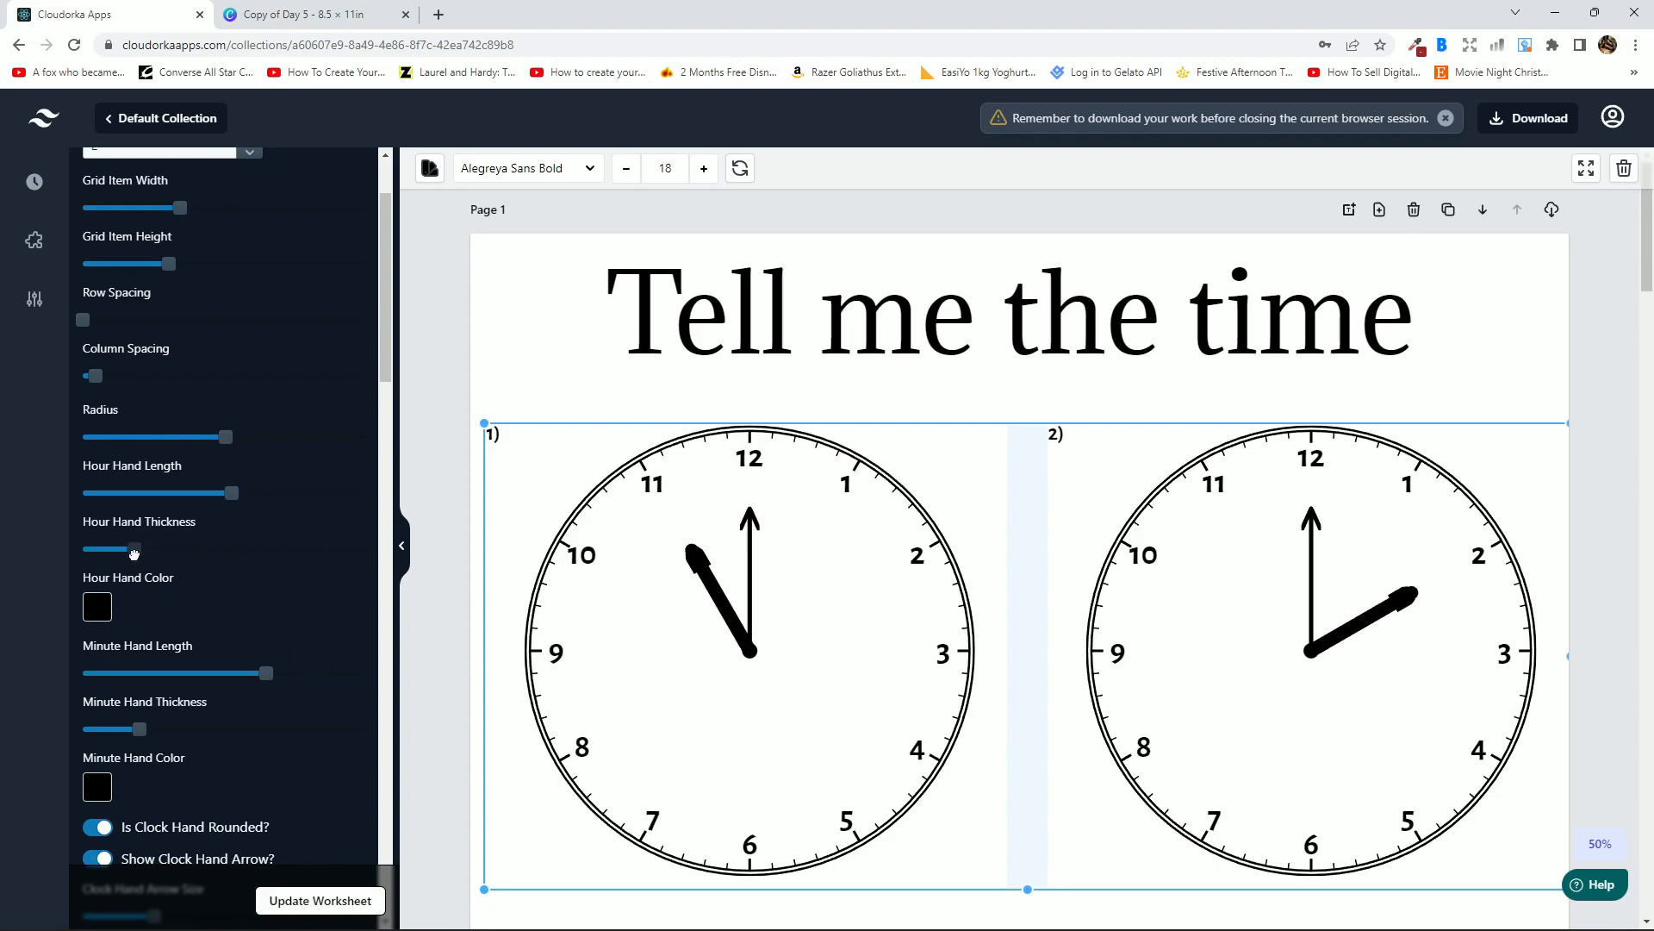
{"action": "left_click", "coordinate": [315, 903]}
Set the hour hand color to dark blue 275872 and update the worksheet.
{"action": "left_click", "coordinate": [97, 606]}
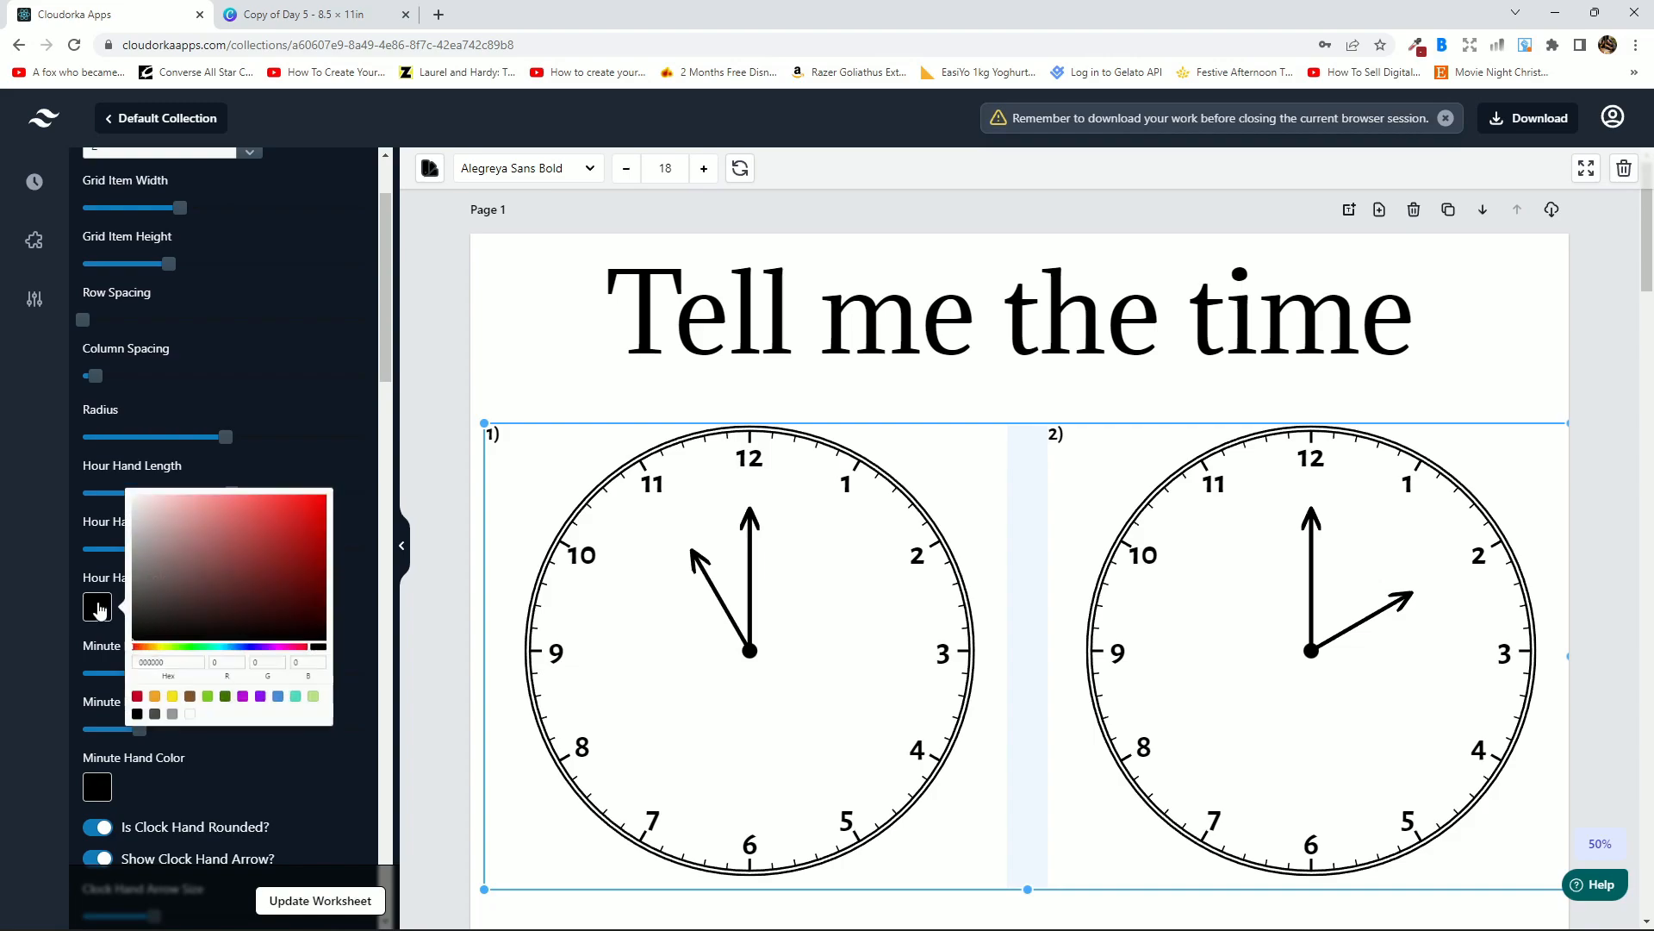
{"action": "left_click", "coordinate": [235, 592]}
{"action": "left_click", "coordinate": [264, 657]}
{"action": "left_click", "coordinate": [289, 578]}
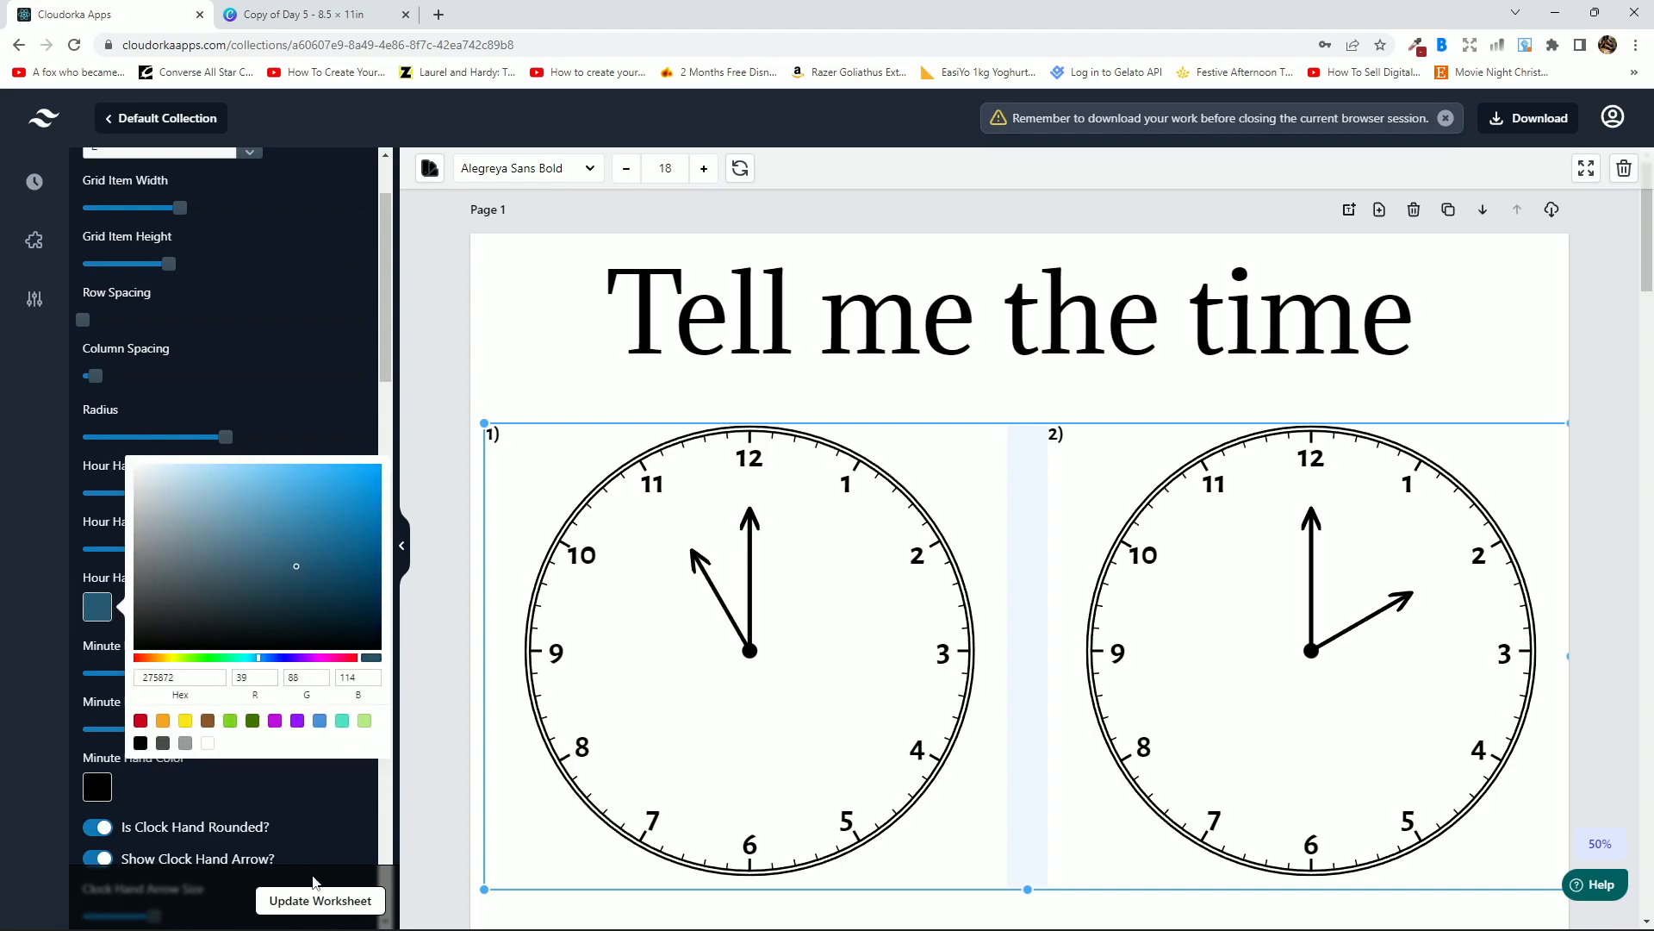
{"action": "left_click", "coordinate": [319, 901]}
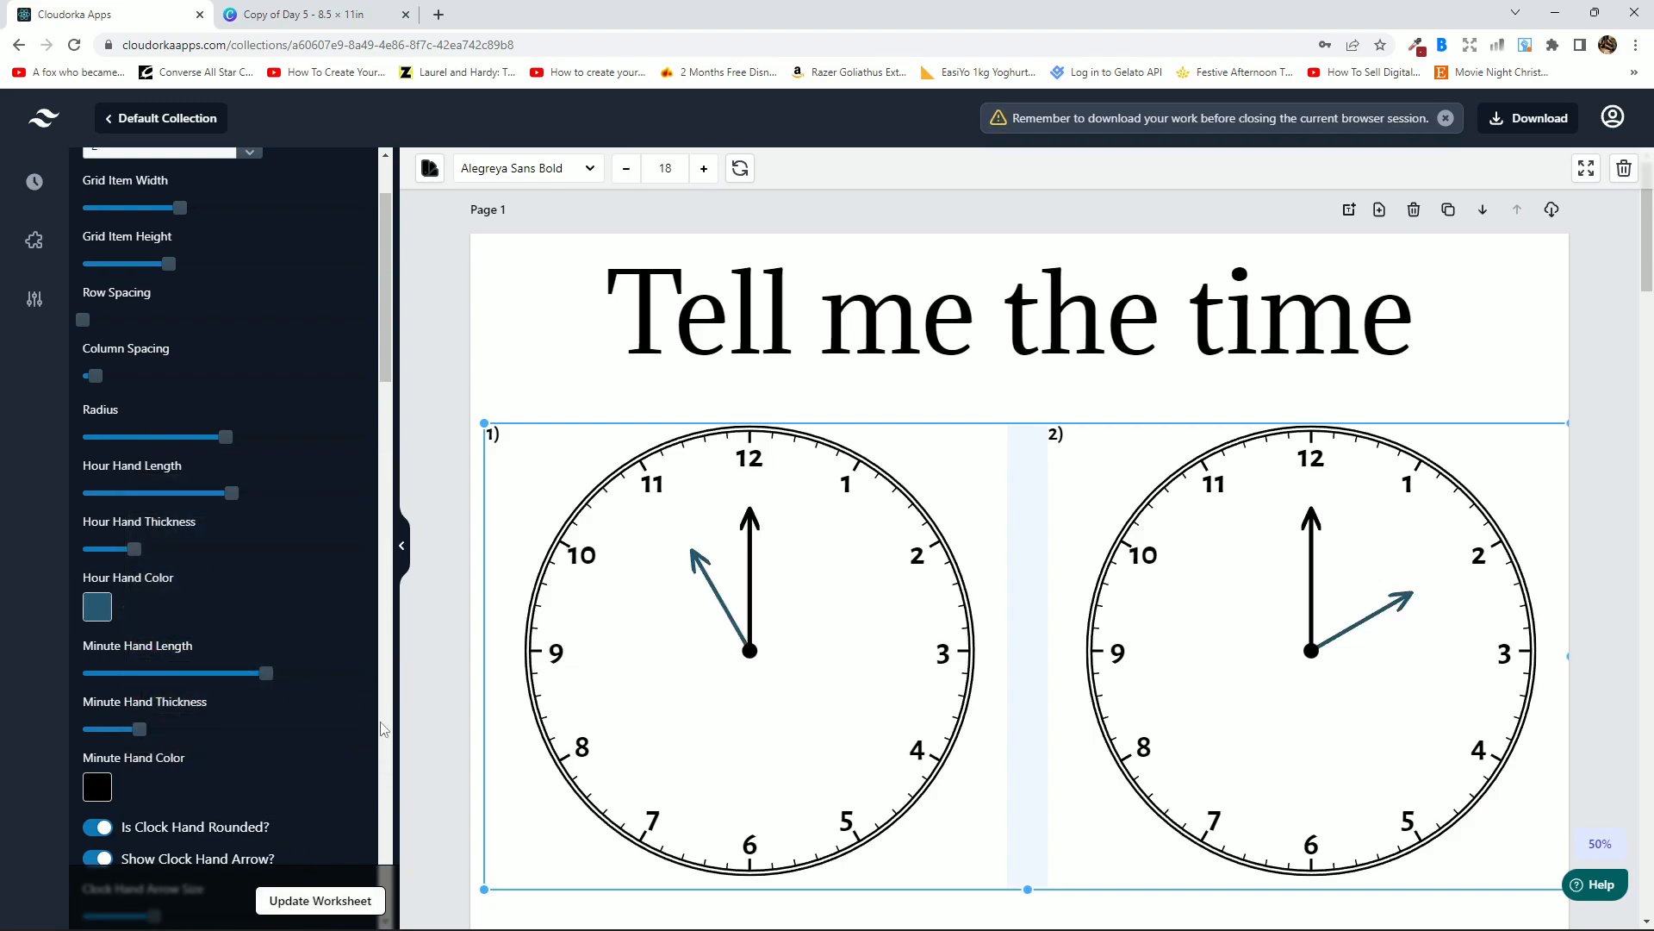
{"action": "scroll", "coordinate": [229, 685], "scroll_direction": "down", "scroll_amount": 3}
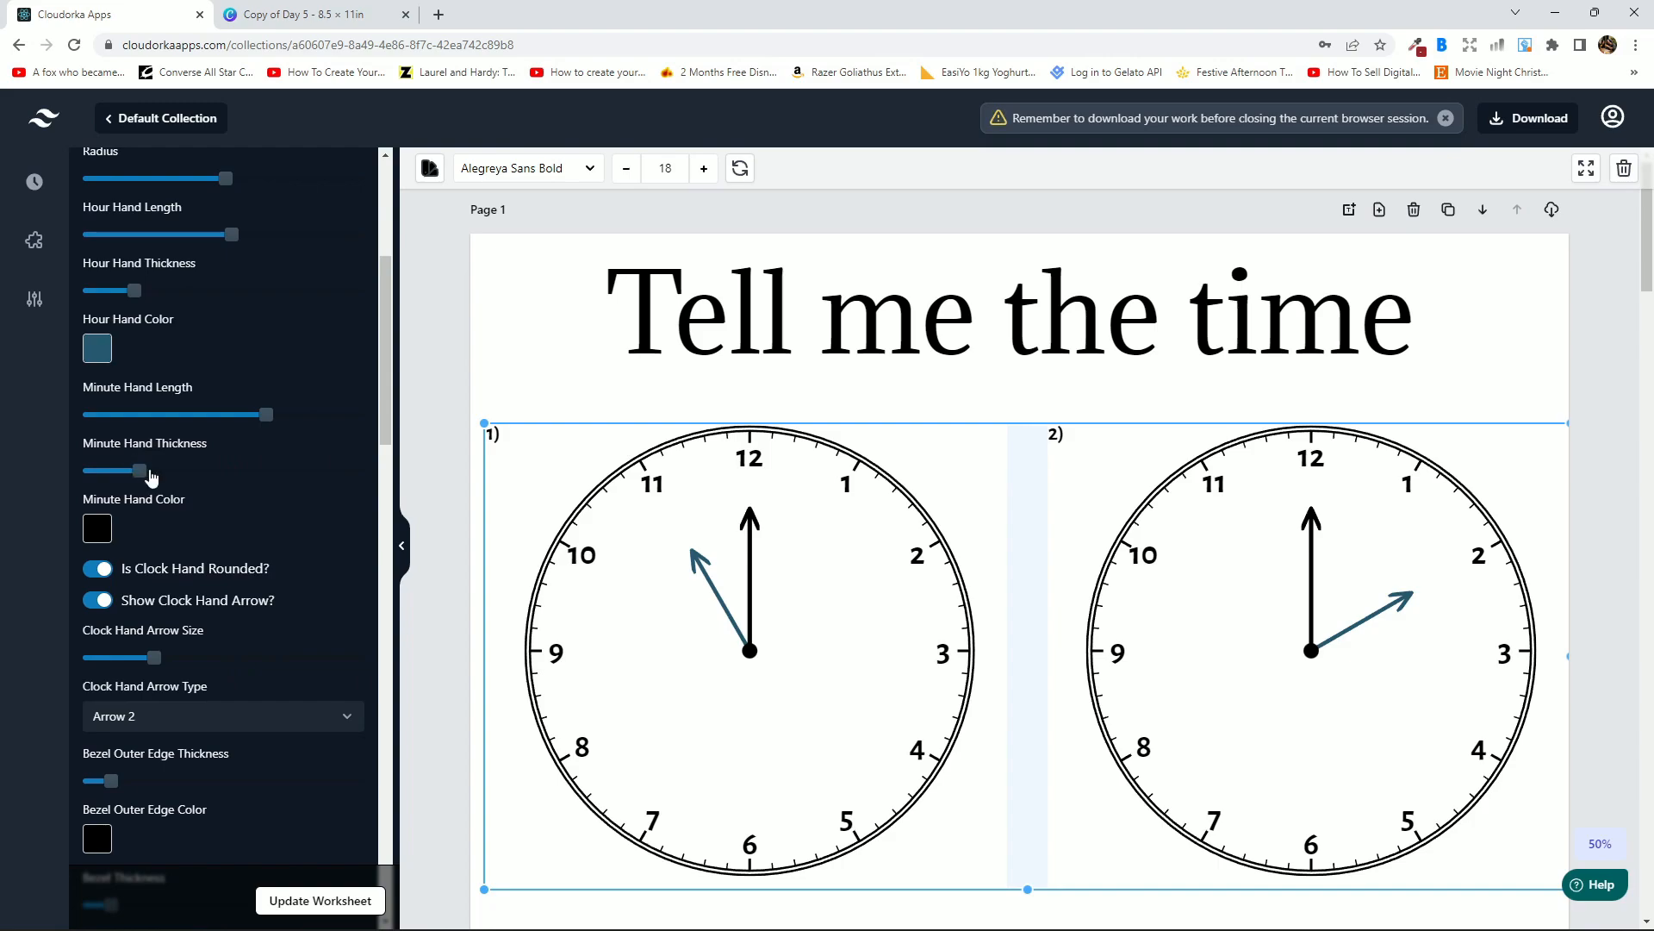
Change the answer area type to Box, thicken its dashed outline, and update the worksheet.
{"action": "scroll", "coordinate": [284, 405], "scroll_direction": "down", "scroll_amount": 2}
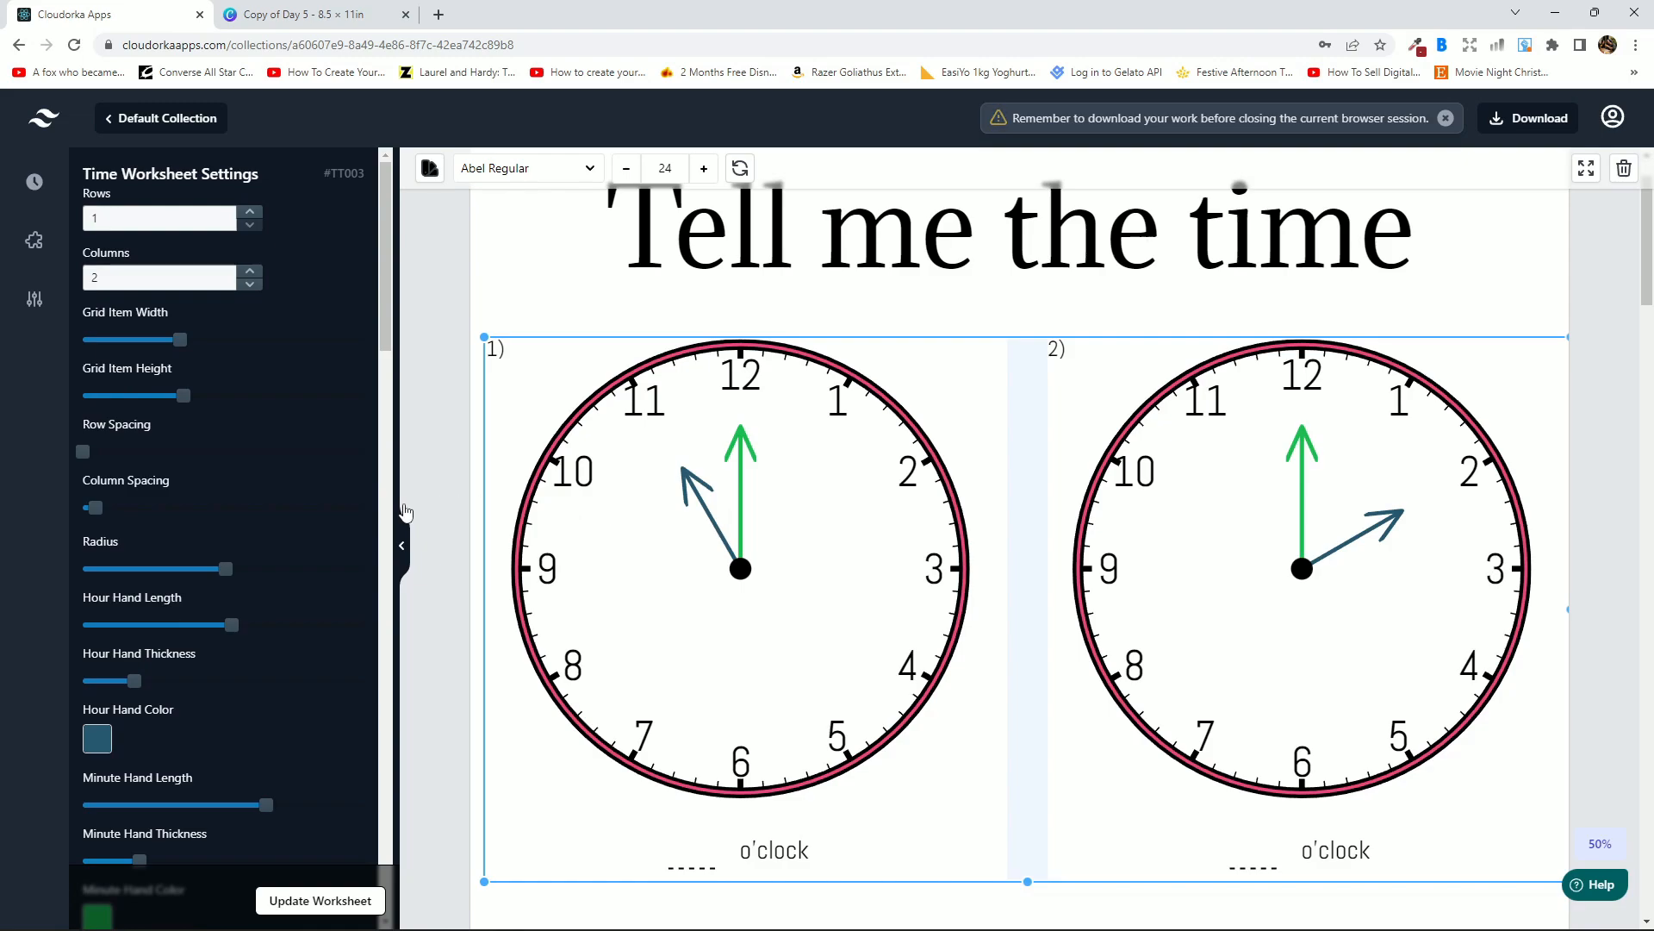
{"action": "scroll", "coordinate": [357, 825], "scroll_direction": "down", "scroll_amount": 10}
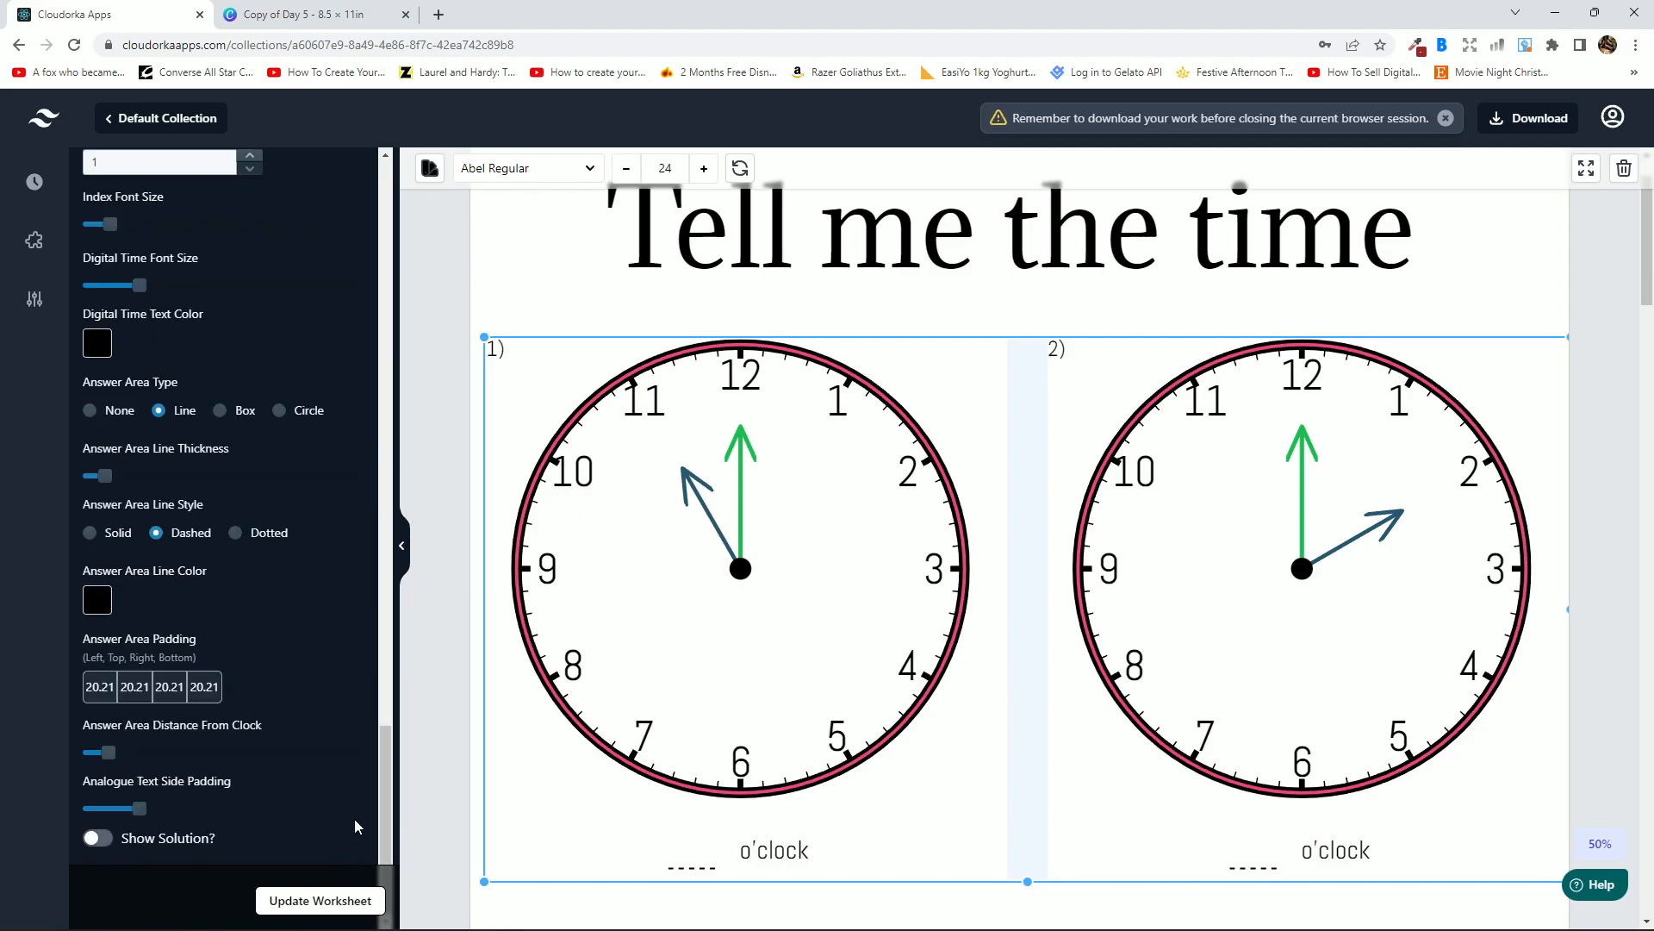
{"action": "left_click", "coordinate": [220, 410]}
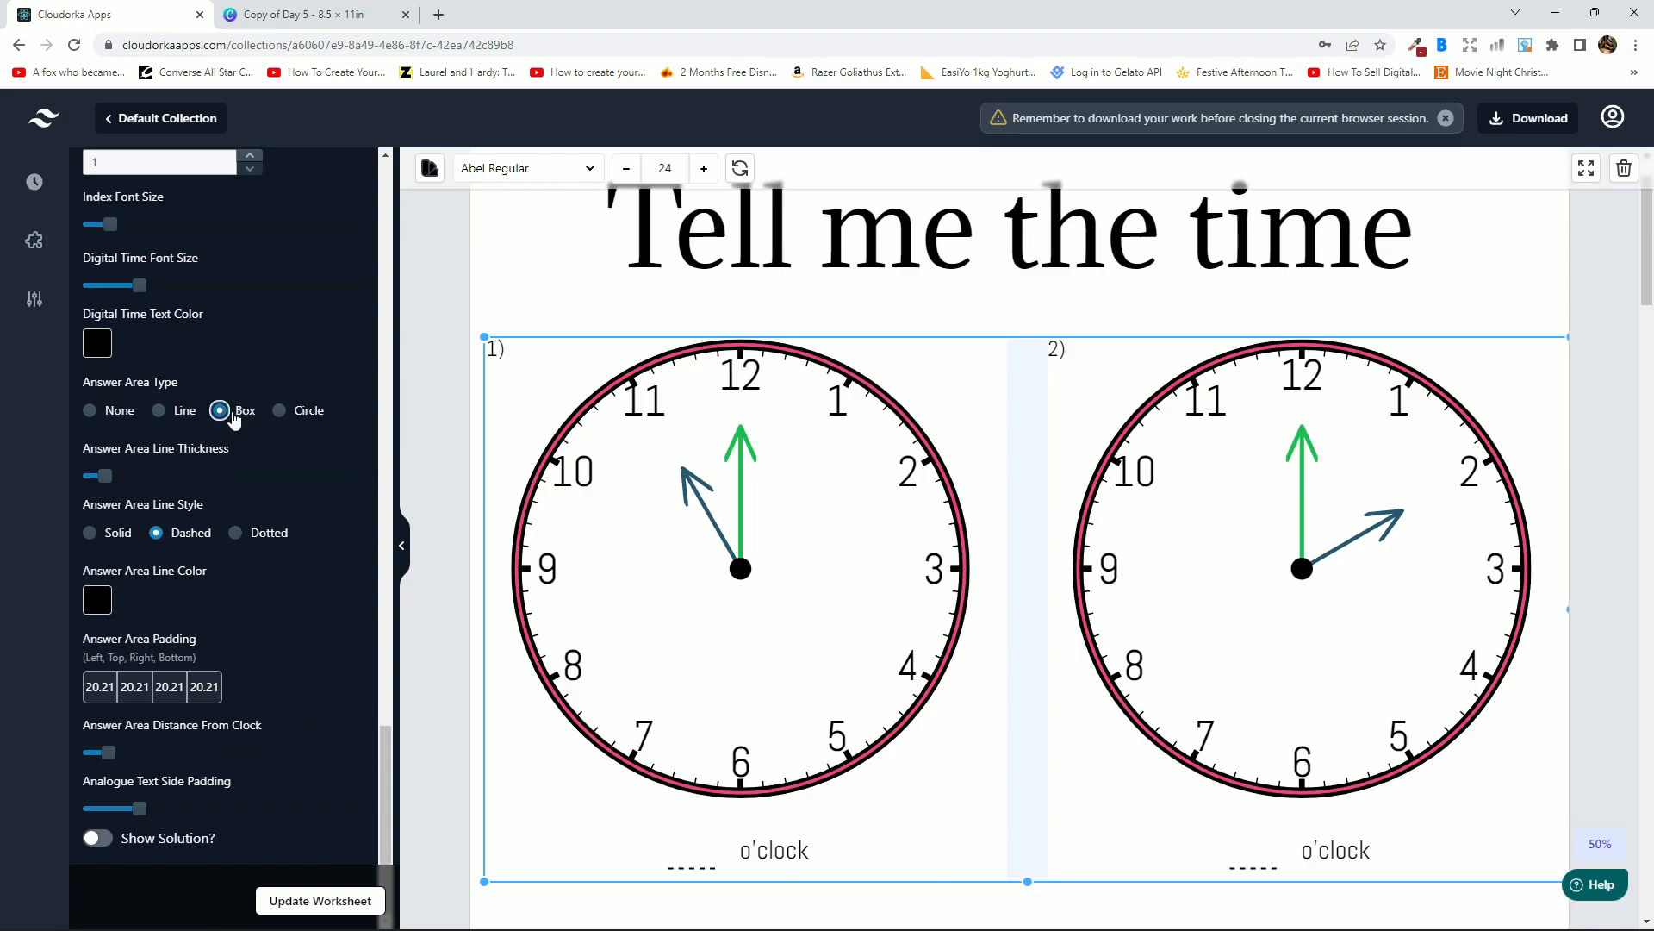
{"action": "left_click", "coordinate": [334, 900]}
{"action": "left_click_drag", "start_coordinate": [104, 476], "coordinate": [130, 475]}
{"action": "left_click", "coordinate": [331, 901]}
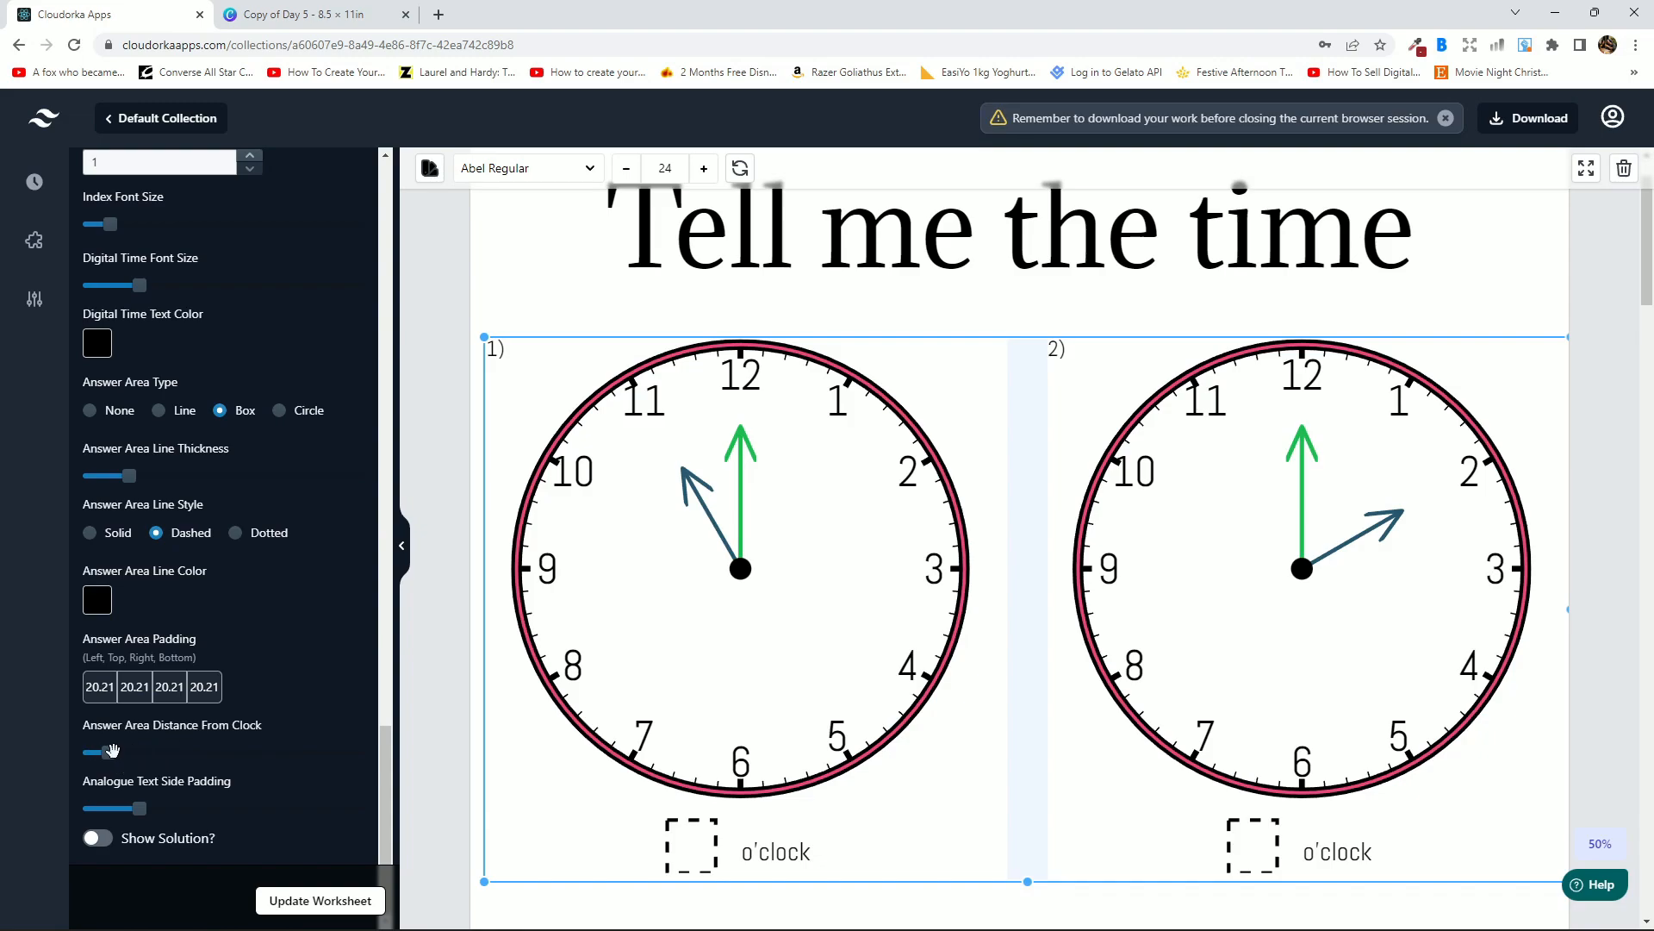
Increase the answer area's distance from the clock and update the worksheet.
{"action": "left_click_drag", "start_coordinate": [106, 752], "coordinate": [157, 752]}
{"action": "left_click", "coordinate": [306, 900]}
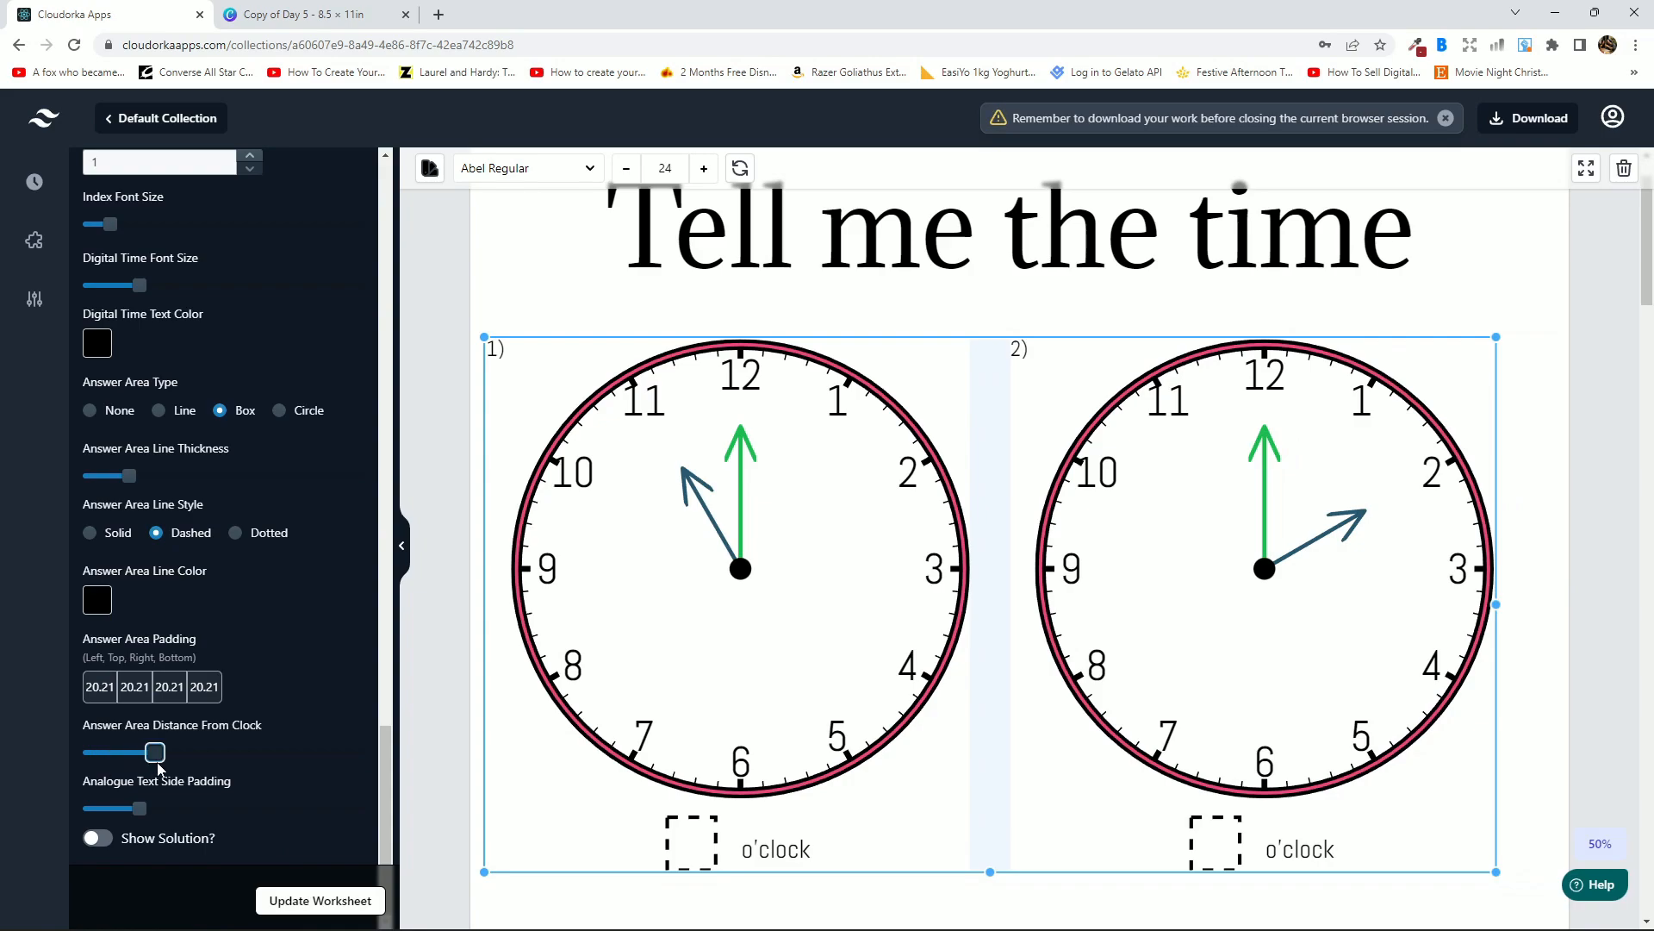
{"action": "left_click", "coordinate": [303, 899]}
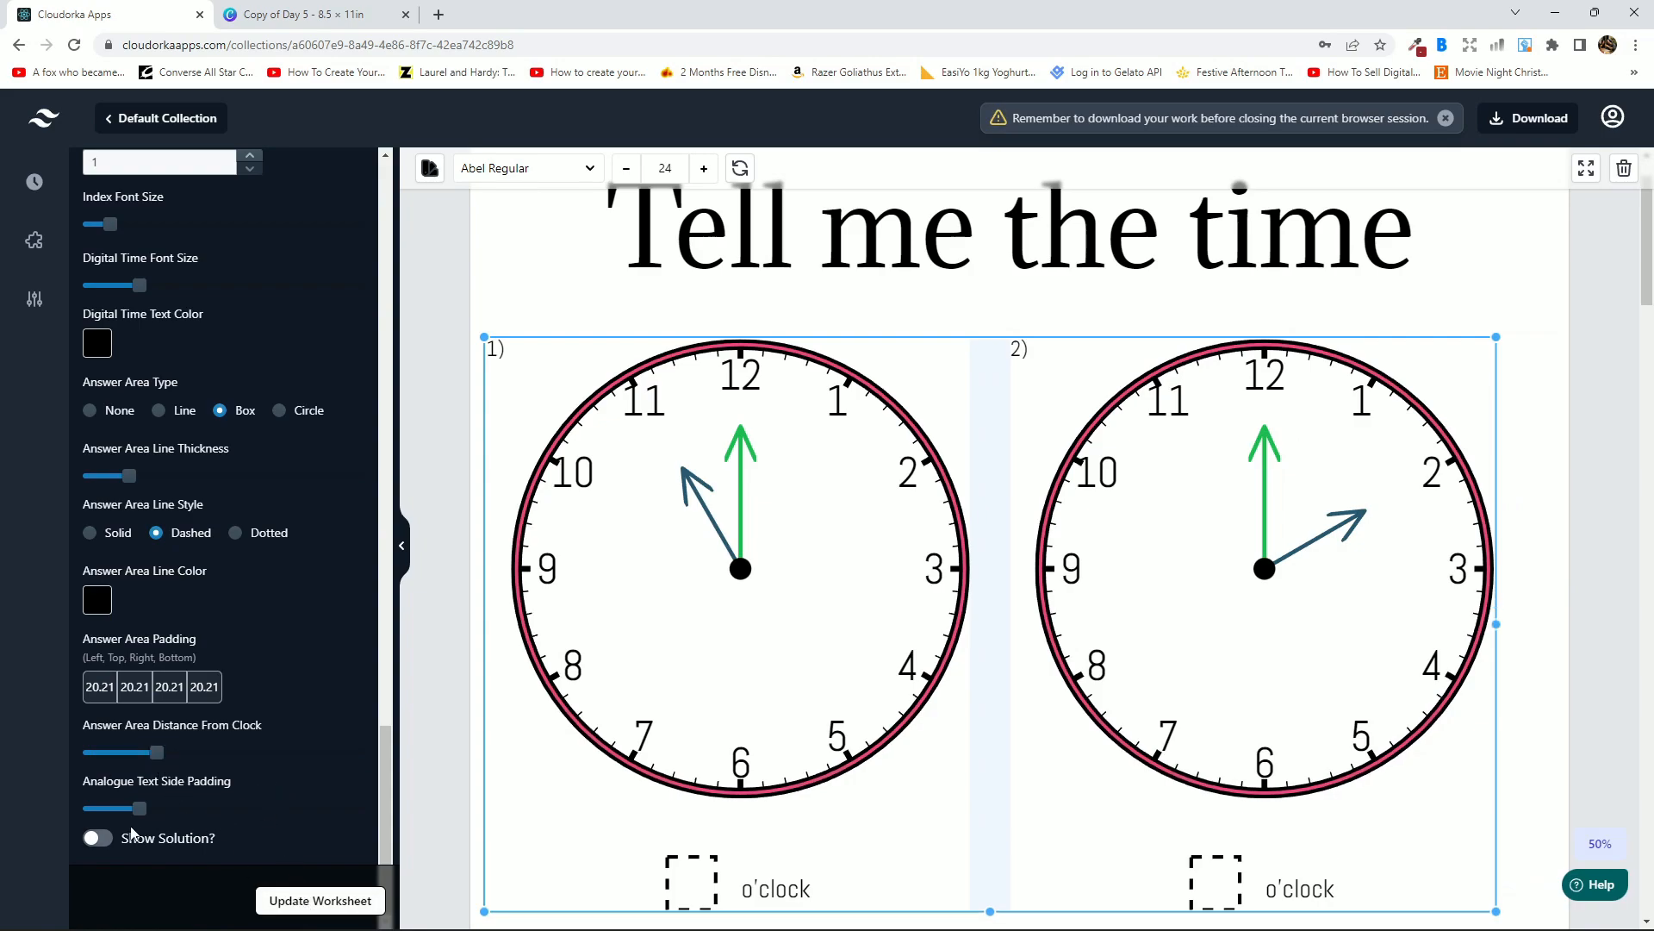
Turn on the solutions for the clock grid, update the worksheet, and deselect the grid.
{"action": "left_click", "coordinate": [115, 841]}
{"action": "left_click", "coordinate": [301, 900]}
{"action": "left_click", "coordinate": [441, 439]}
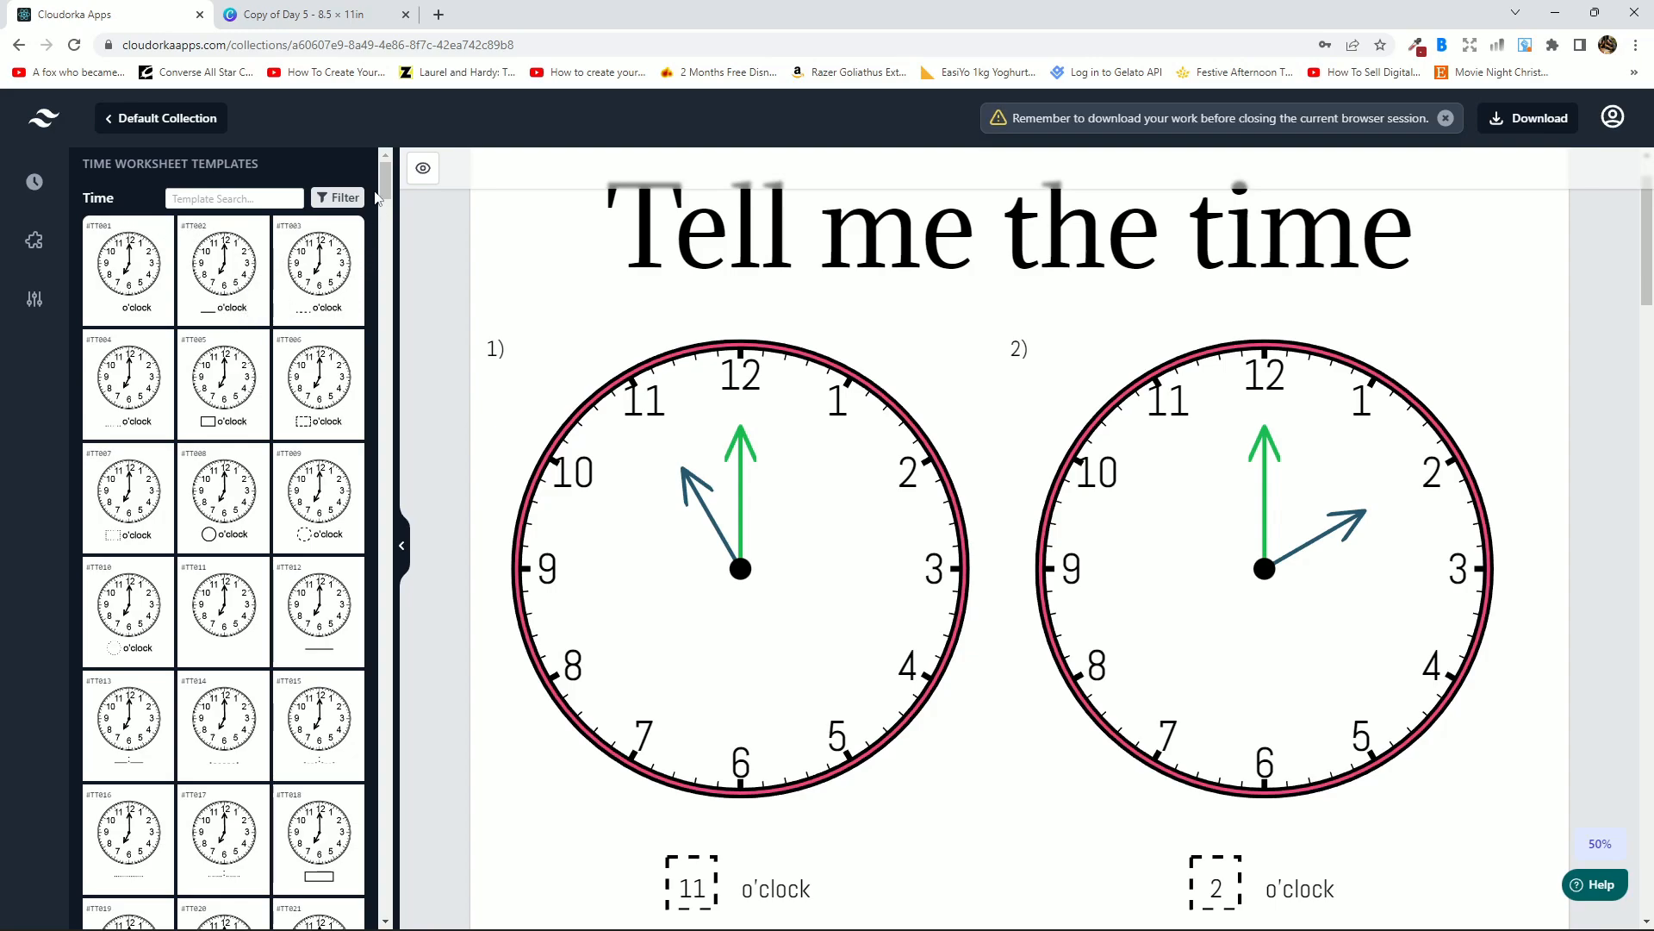
Set the view to 25% and clear page 1 by deleting the clock grid and the "Tell me the time" heading.
{"action": "mouse_move", "coordinate": [385, 183]}
{"action": "left_mouse_down"}
{"action": "mouse_move", "coordinate": [395, 298]}
{"action": "mouse_move", "coordinate": [390, 184]}
{"action": "left_mouse_up"}
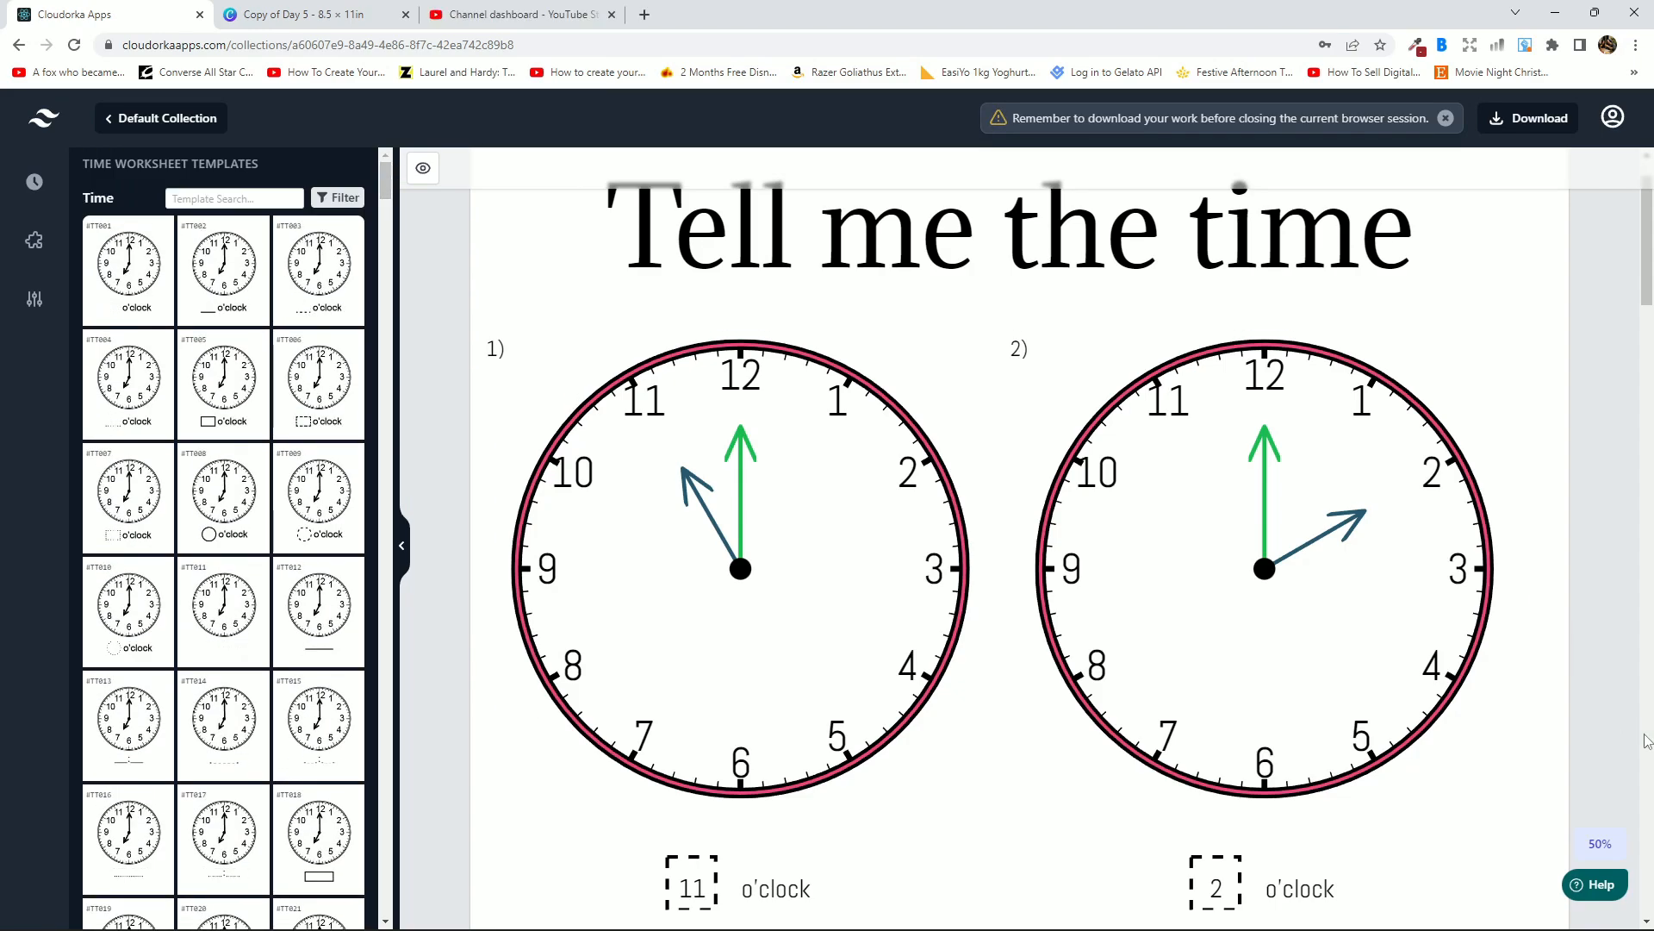
{"action": "left_click", "coordinate": [1600, 844]}
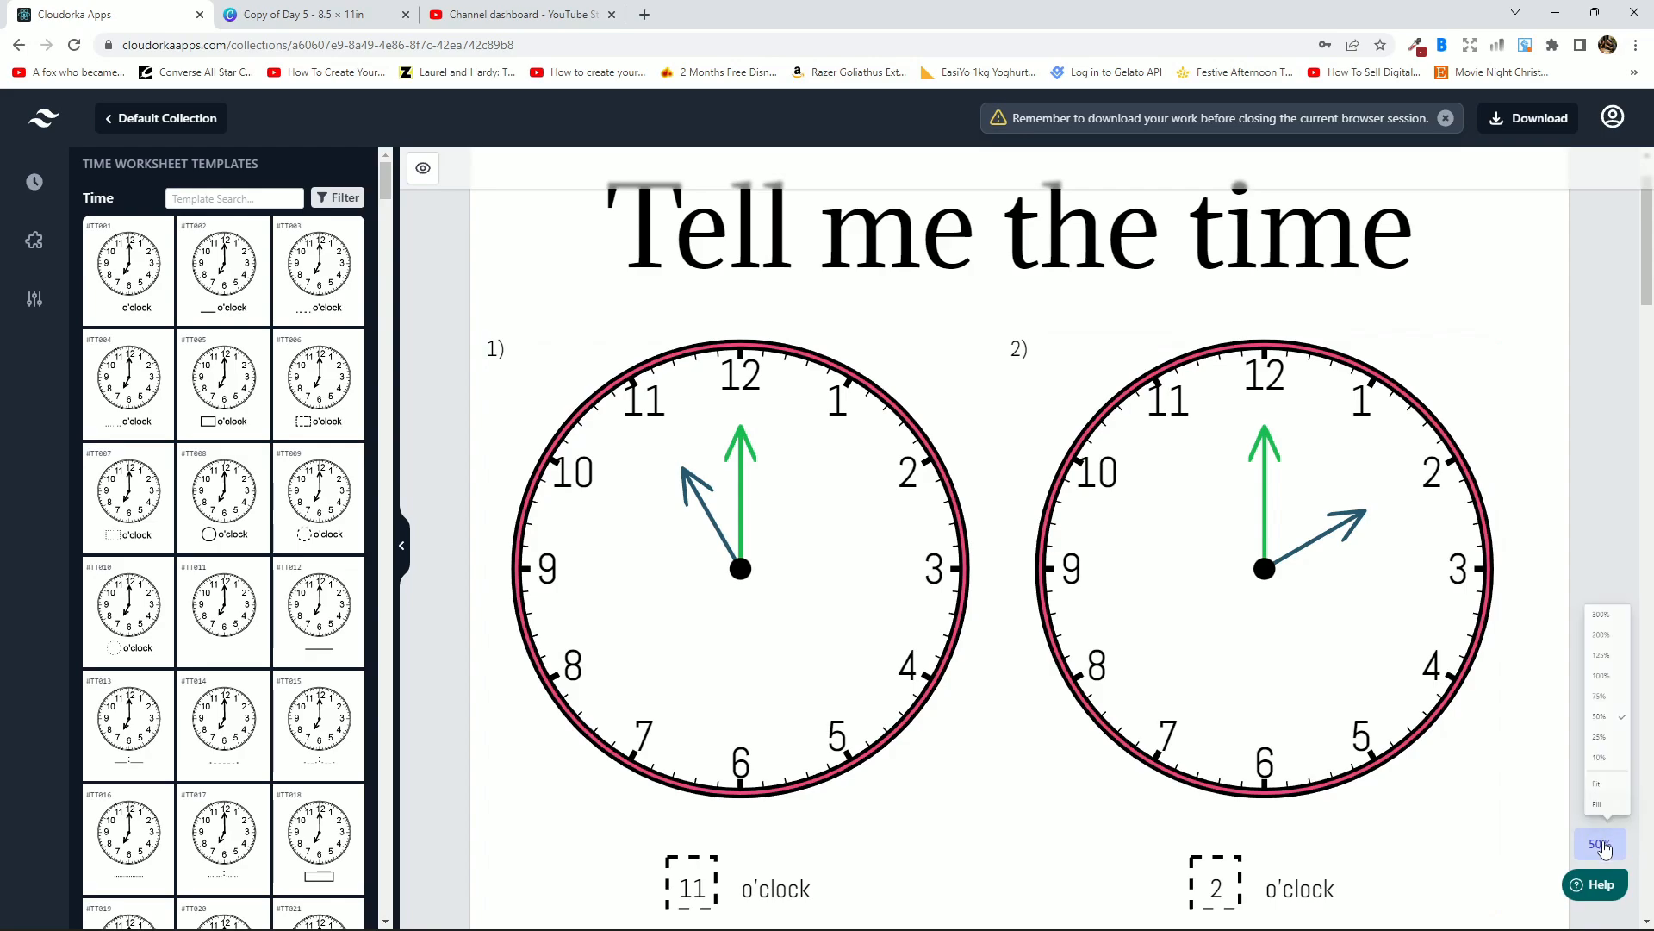
{"action": "left_click", "coordinate": [1593, 684]}
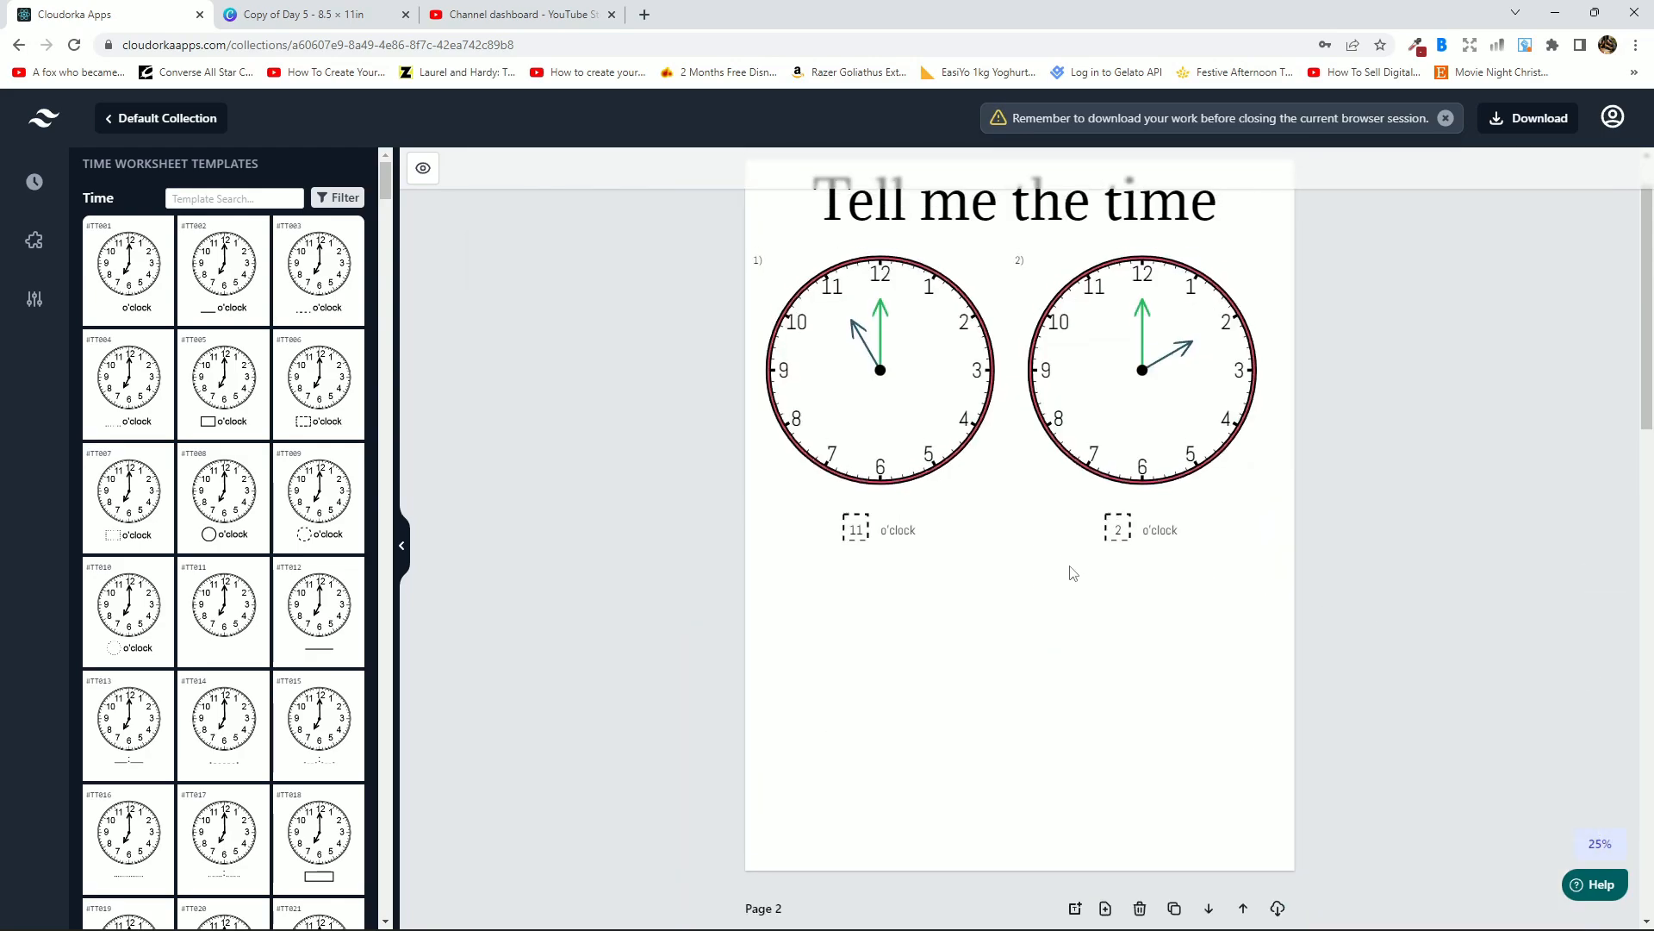
{"action": "left_click", "coordinate": [1066, 534]}
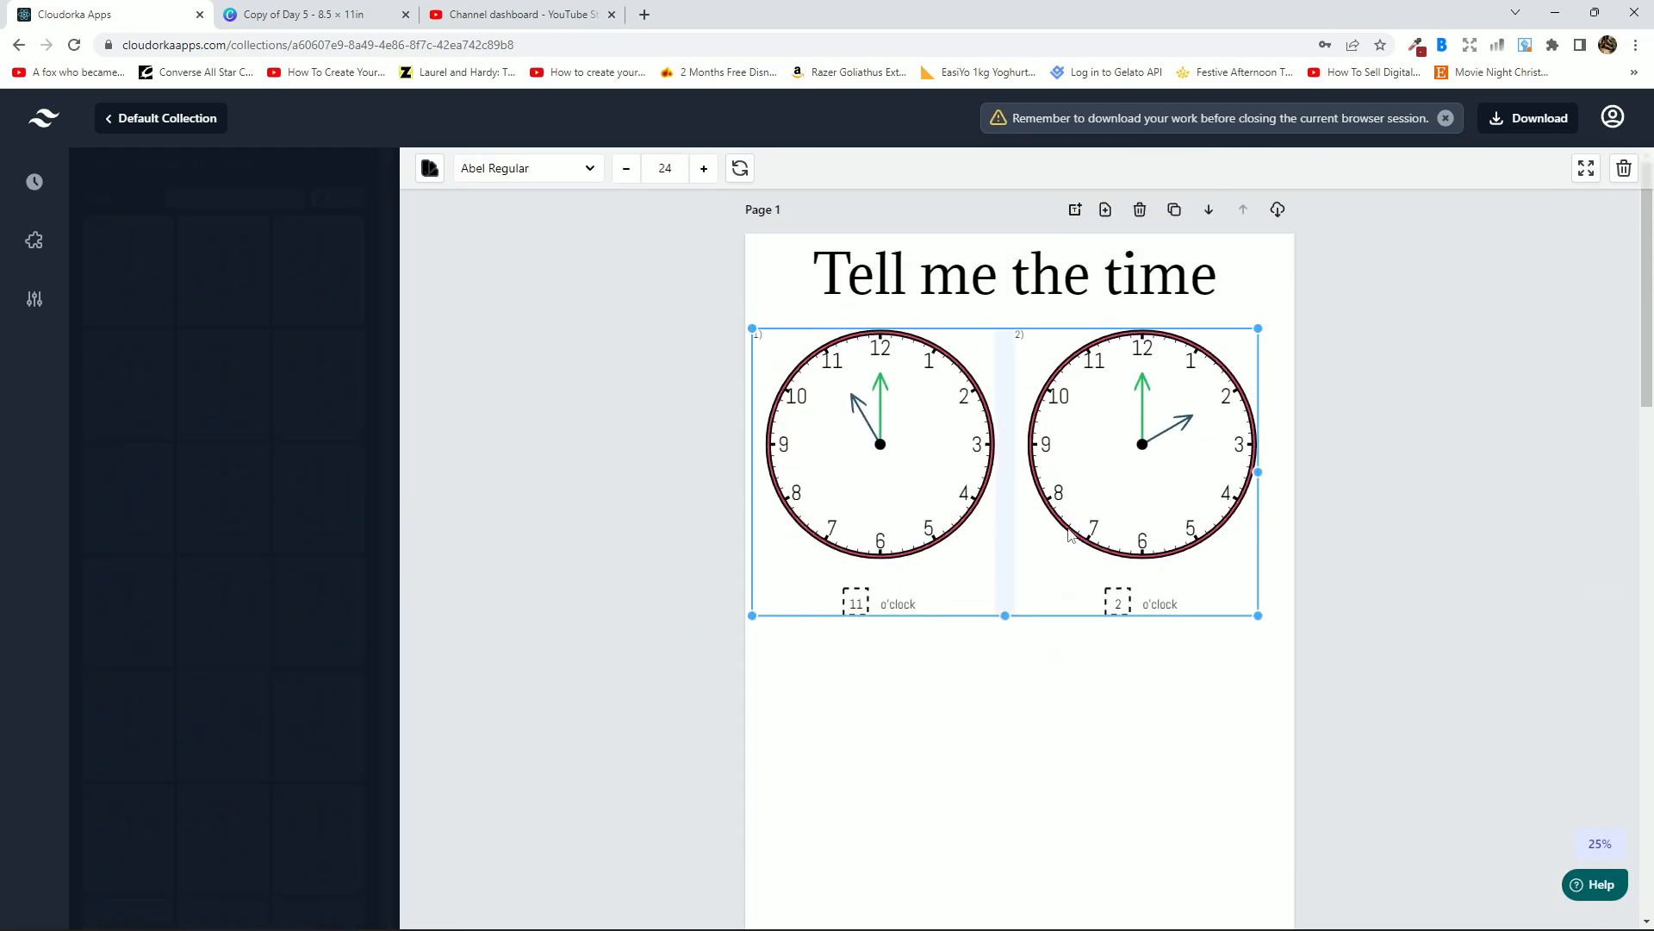
{"action": "key", "text": "Delete"}
{"action": "left_click", "coordinate": [1022, 302]}
{"action": "key", "text": "Delete"}
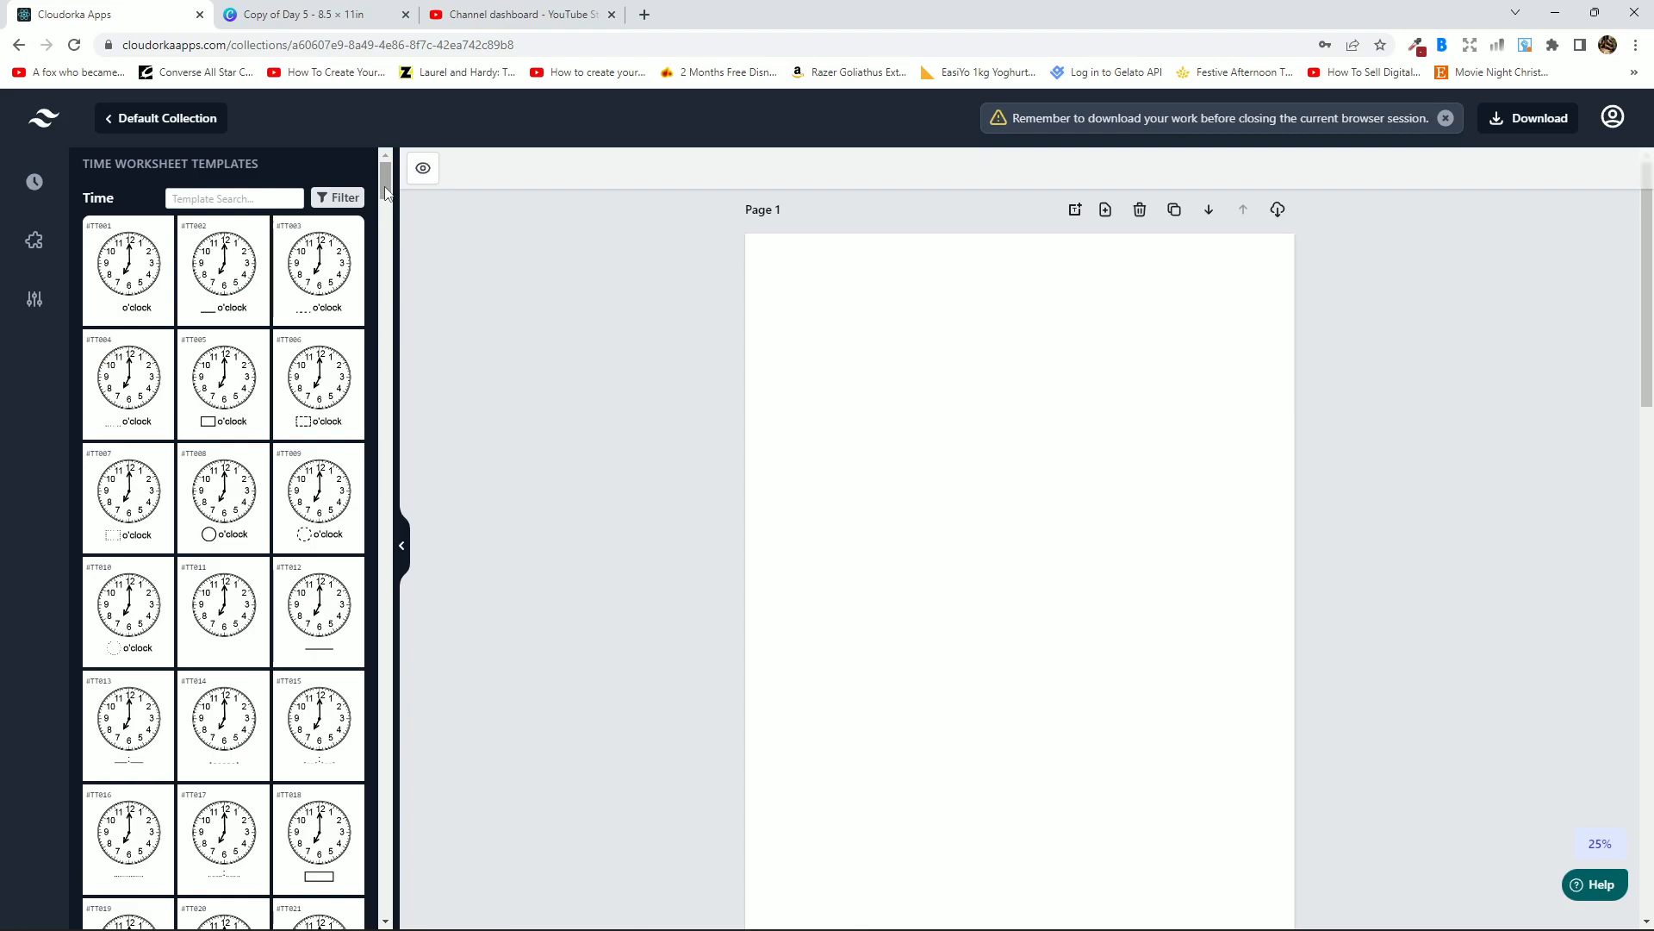
{"action": "left_click_drag", "start_coordinate": [385, 191], "coordinate": [370, 299]}
{"action": "left_click", "coordinate": [340, 197]}
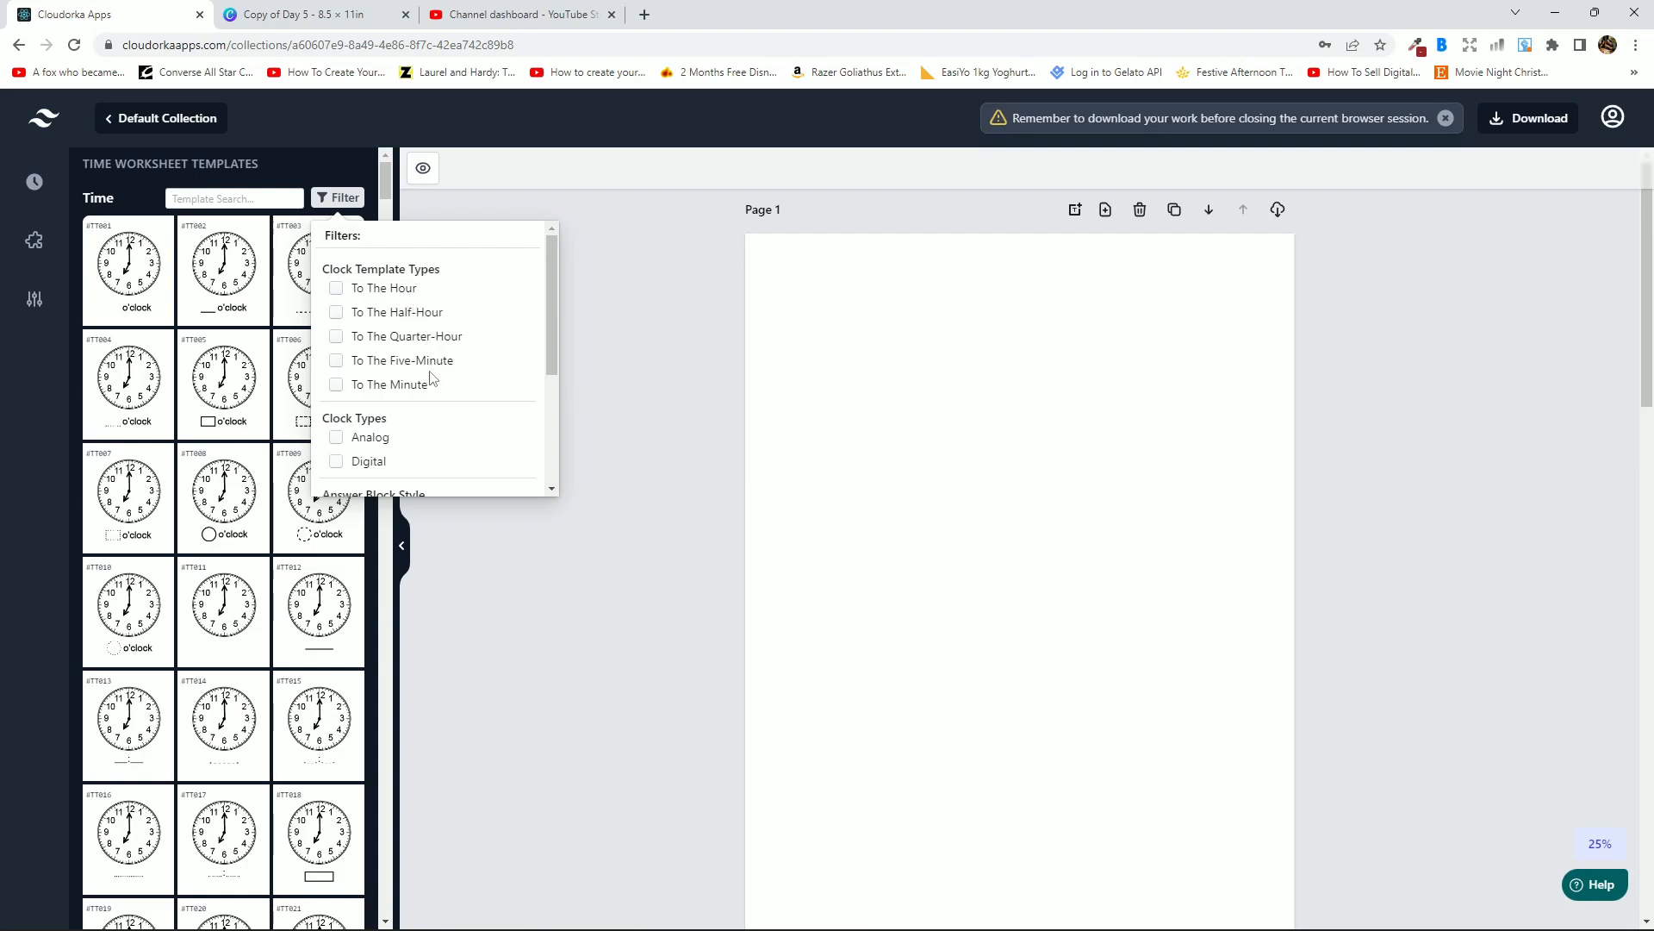
{"action": "left_click", "coordinate": [381, 182]}
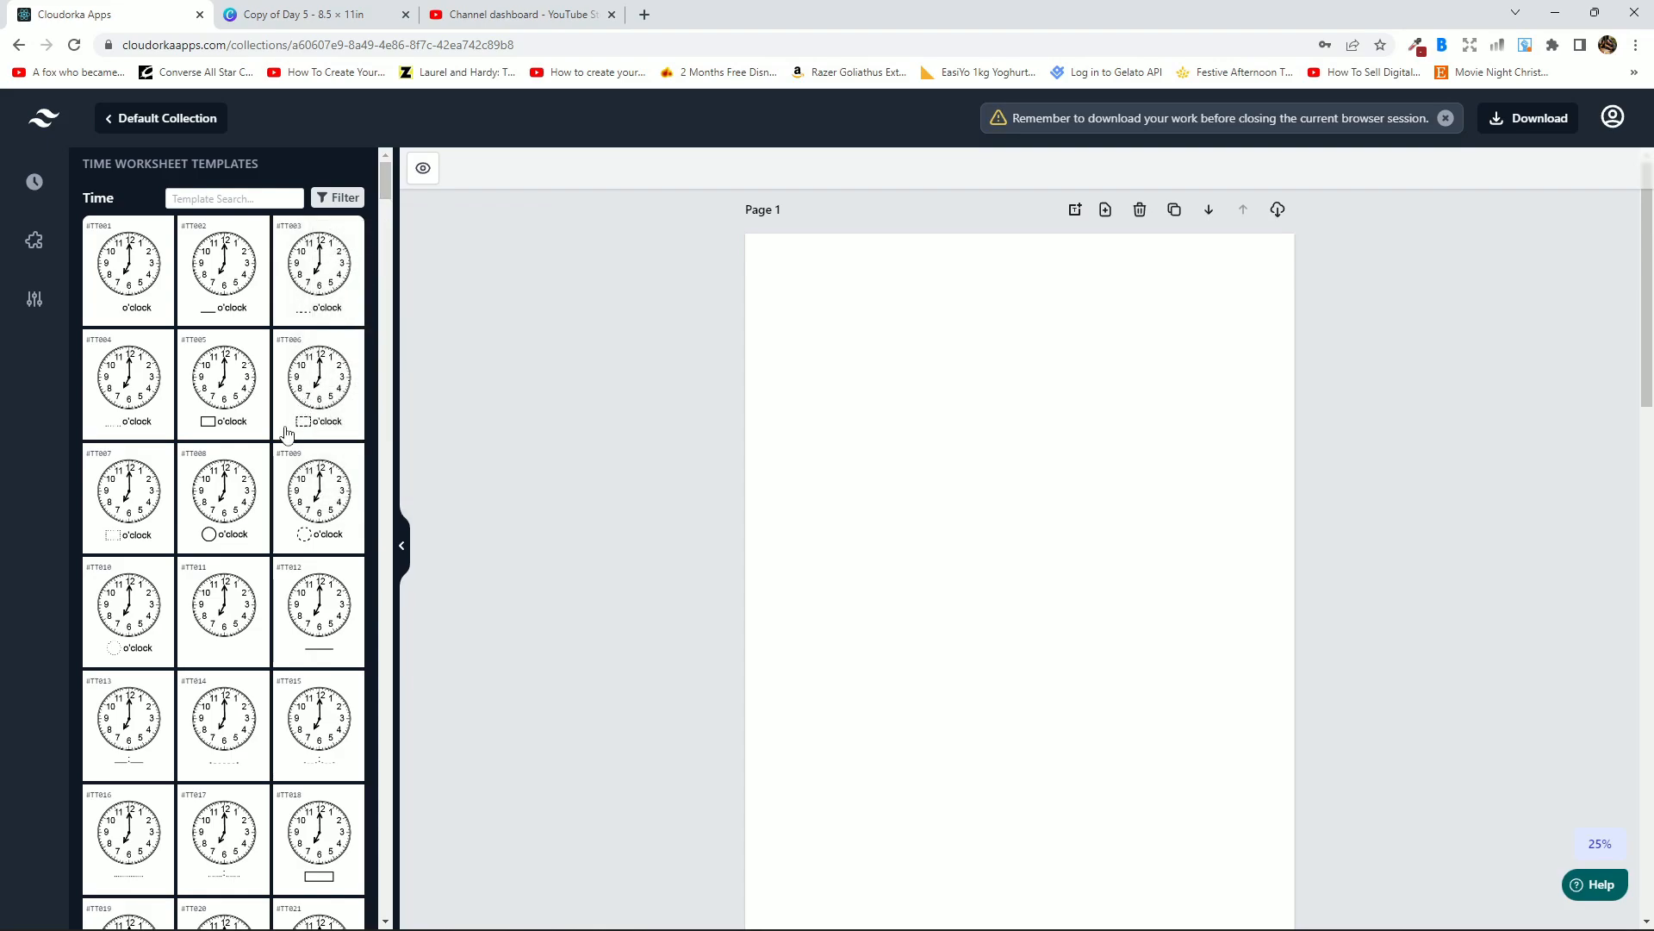
Add the dashed-line o'clock template TT003 to page 1 and reduce it to one row of three clocks.
{"action": "left_click", "coordinate": [322, 288]}
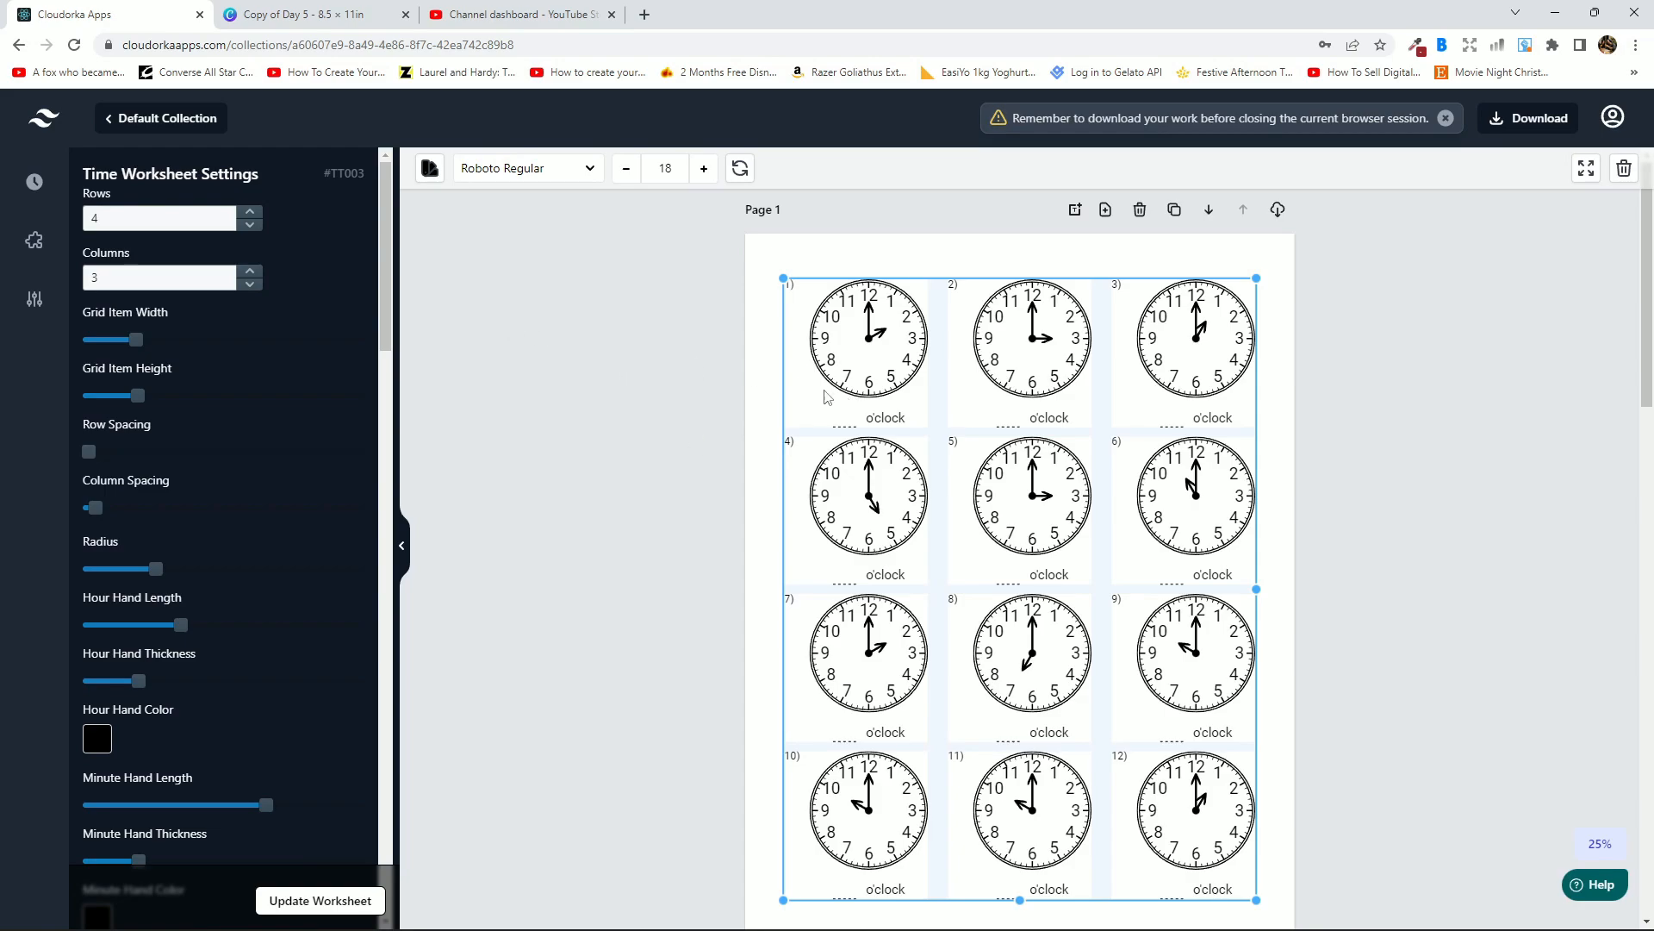
{"action": "left_click", "coordinate": [249, 225]}
{"action": "left_click", "coordinate": [249, 225]}
{"action": "left_click", "coordinate": [249, 225]}
{"action": "left_click", "coordinate": [320, 901]}
{"action": "left_click", "coordinate": [551, 467]}
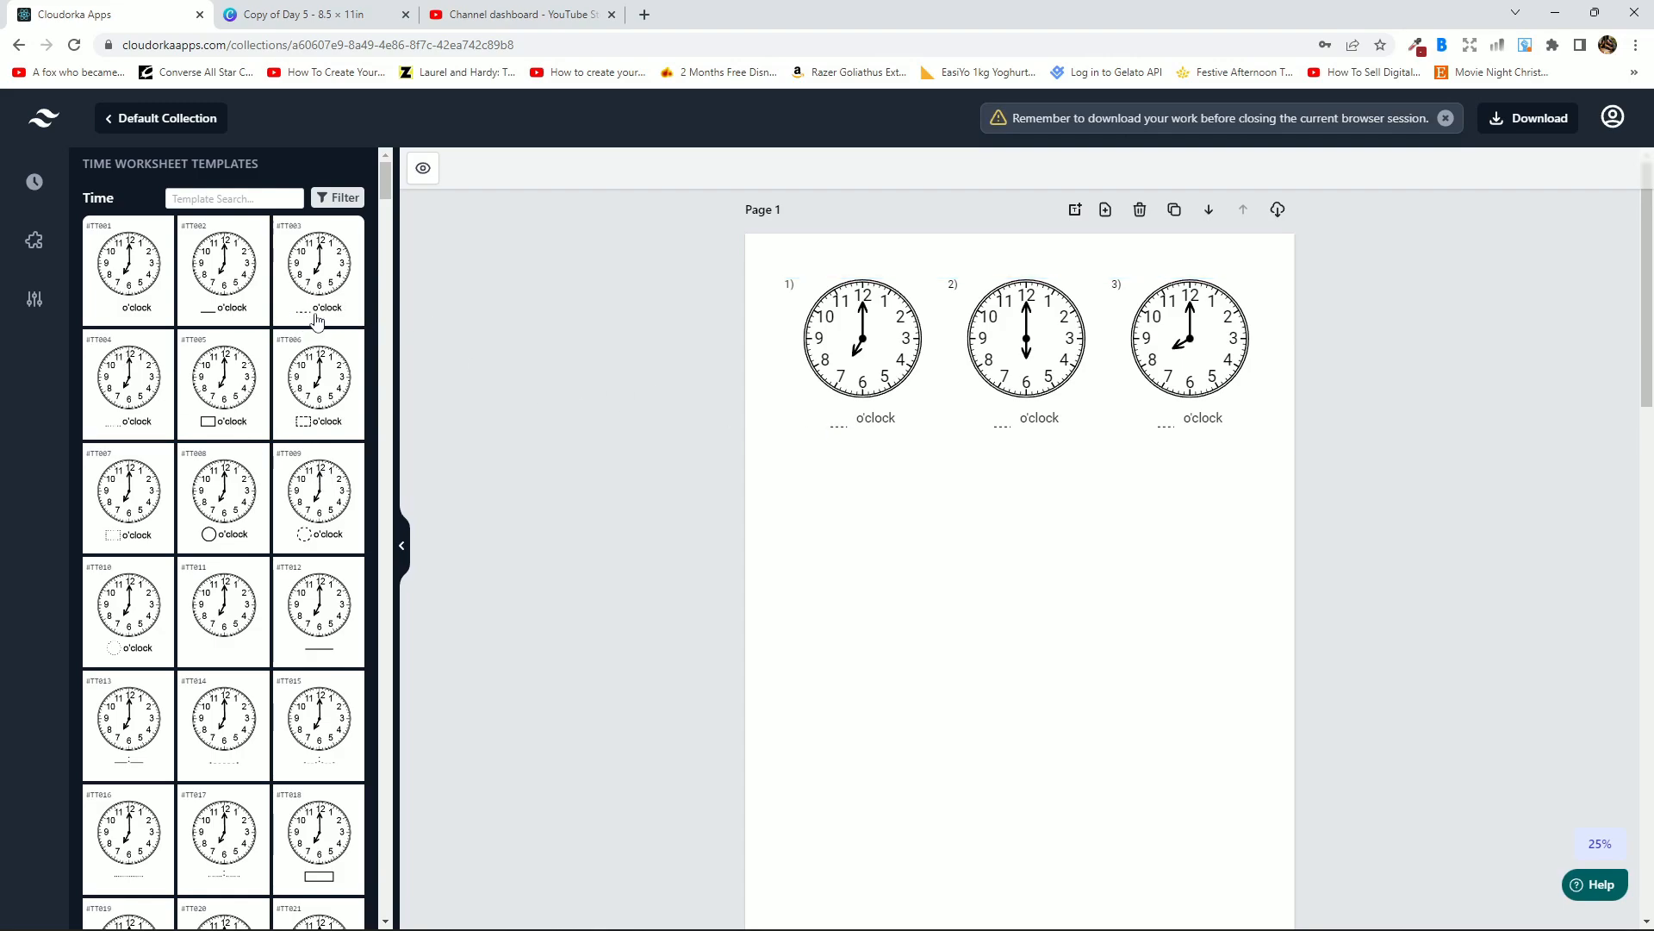
Add template TT228, blank clock faces with digital times, to page 1 and reduce it to one row.
{"action": "scroll", "coordinate": [294, 439], "scroll_direction": "down", "scroll_amount": 3}
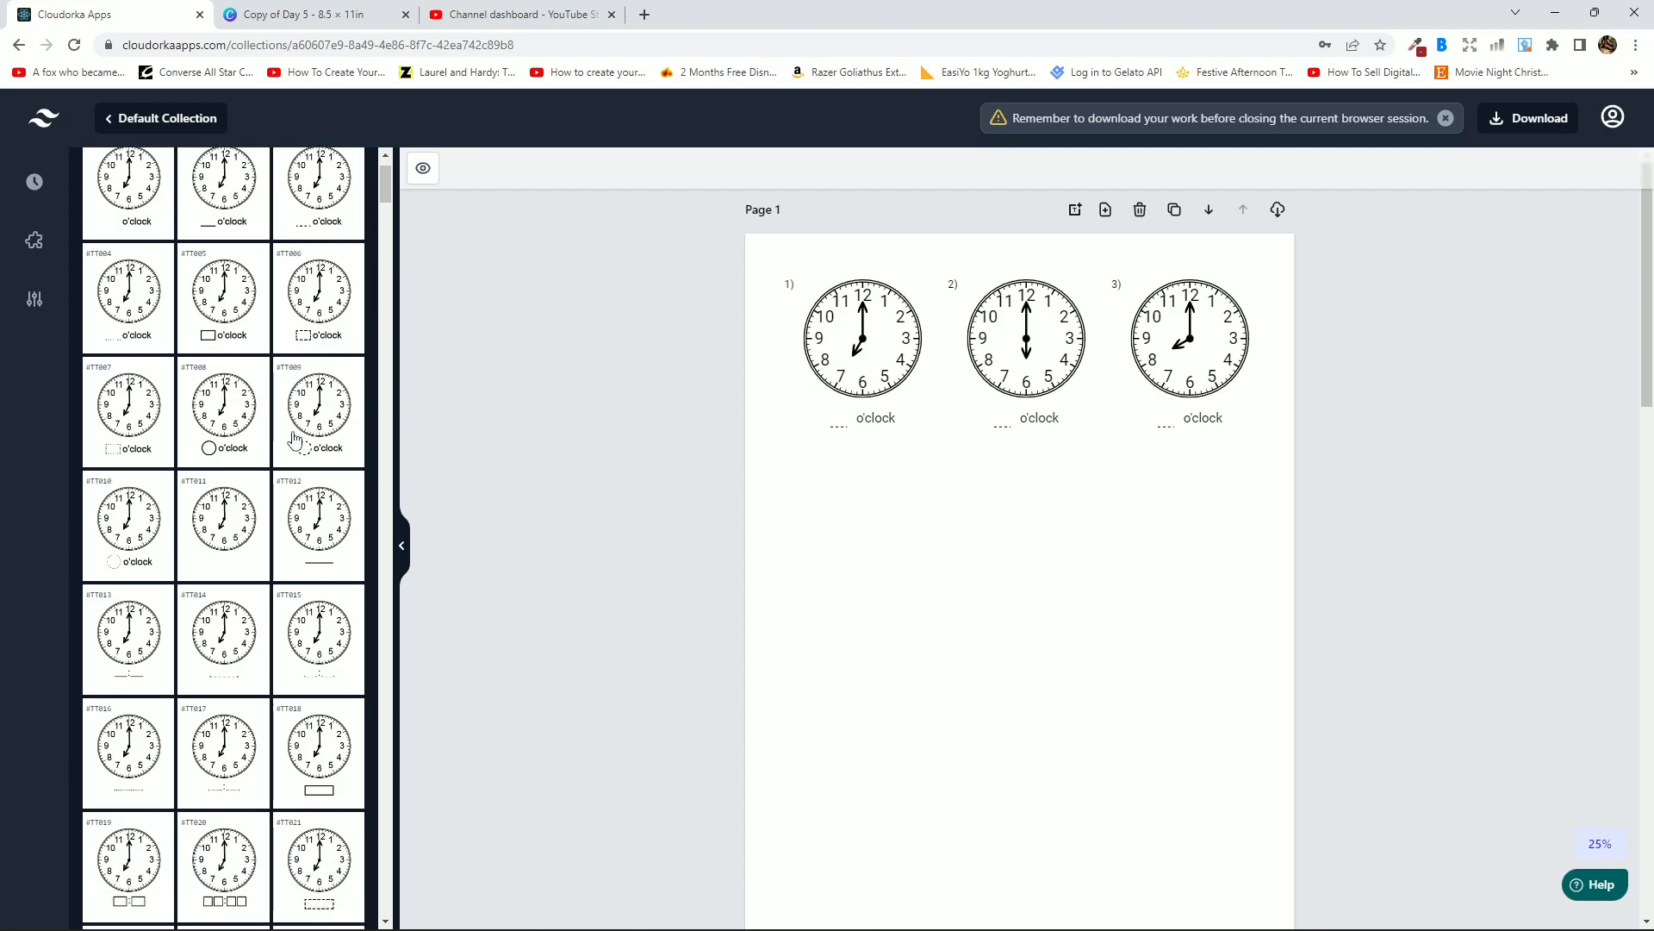
{"action": "scroll", "coordinate": [295, 439], "scroll_direction": "down", "scroll_amount": 10}
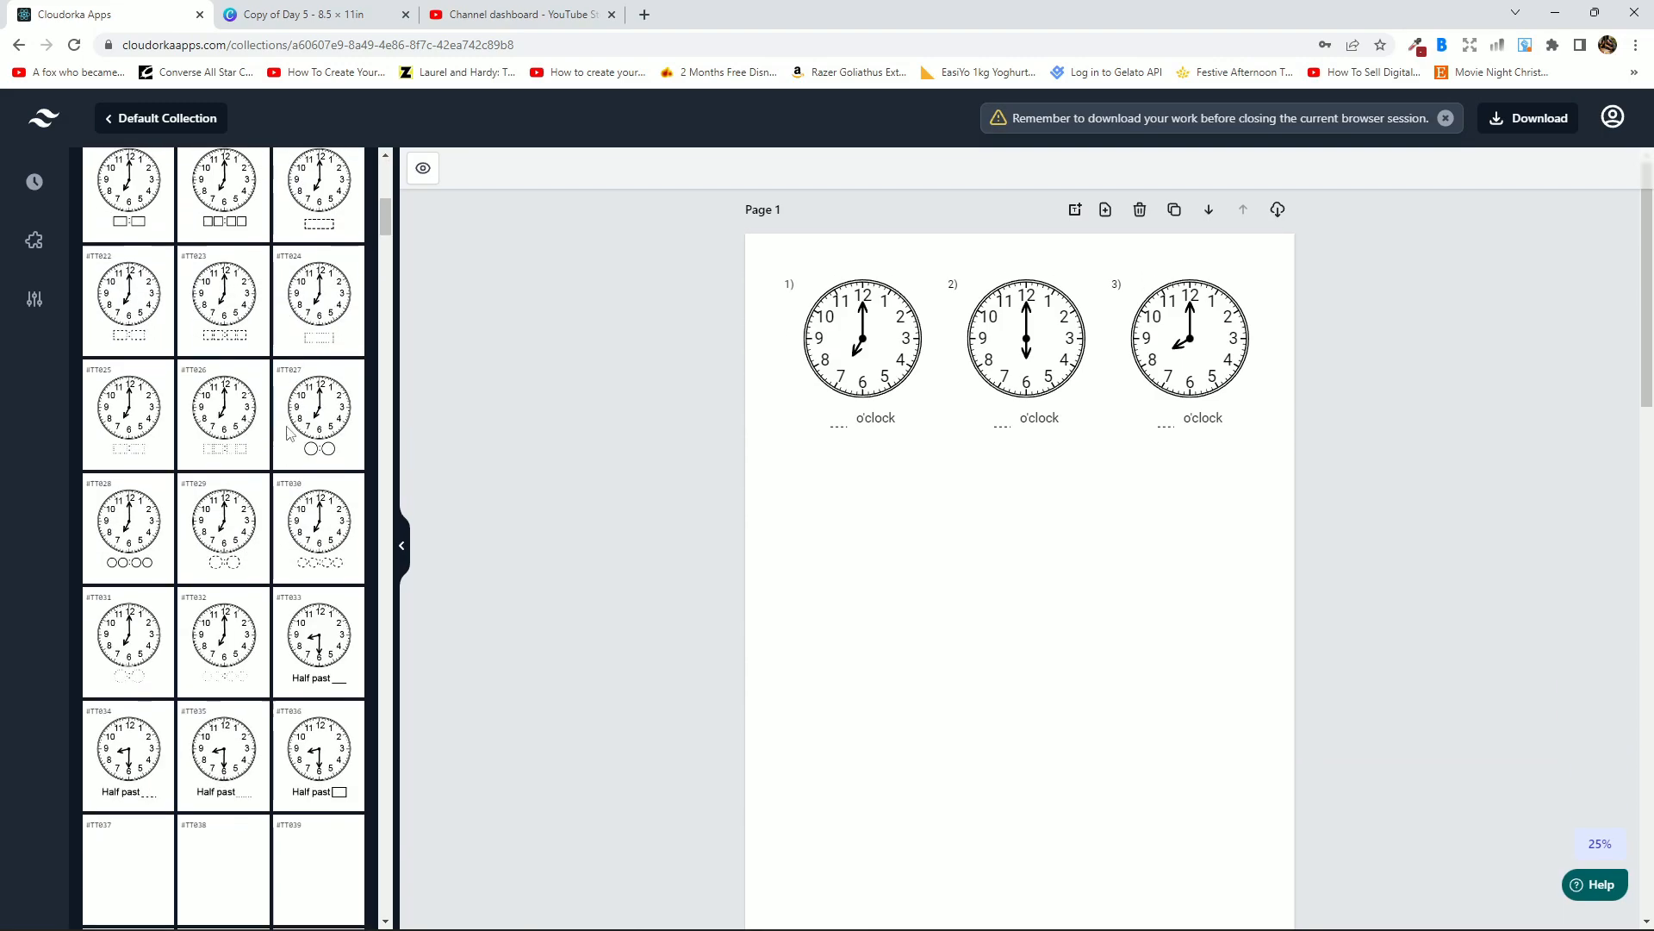
{"action": "scroll", "coordinate": [270, 431], "scroll_direction": "down", "scroll_amount": 10}
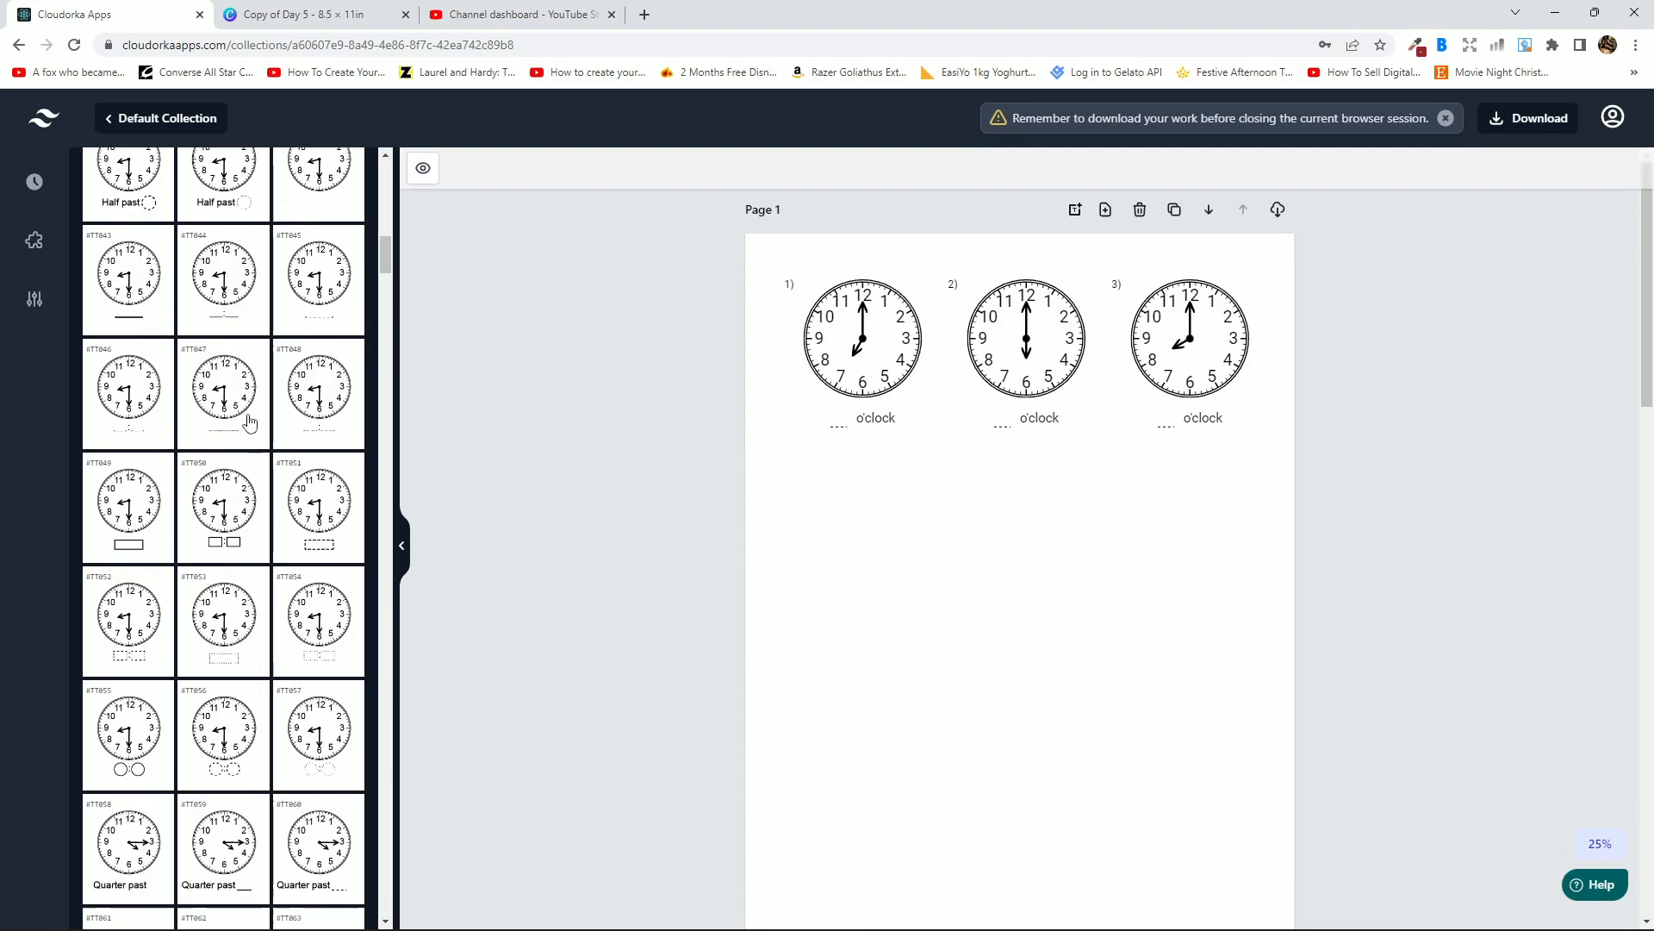
{"action": "scroll", "coordinate": [250, 420], "scroll_direction": "down", "scroll_amount": 20}
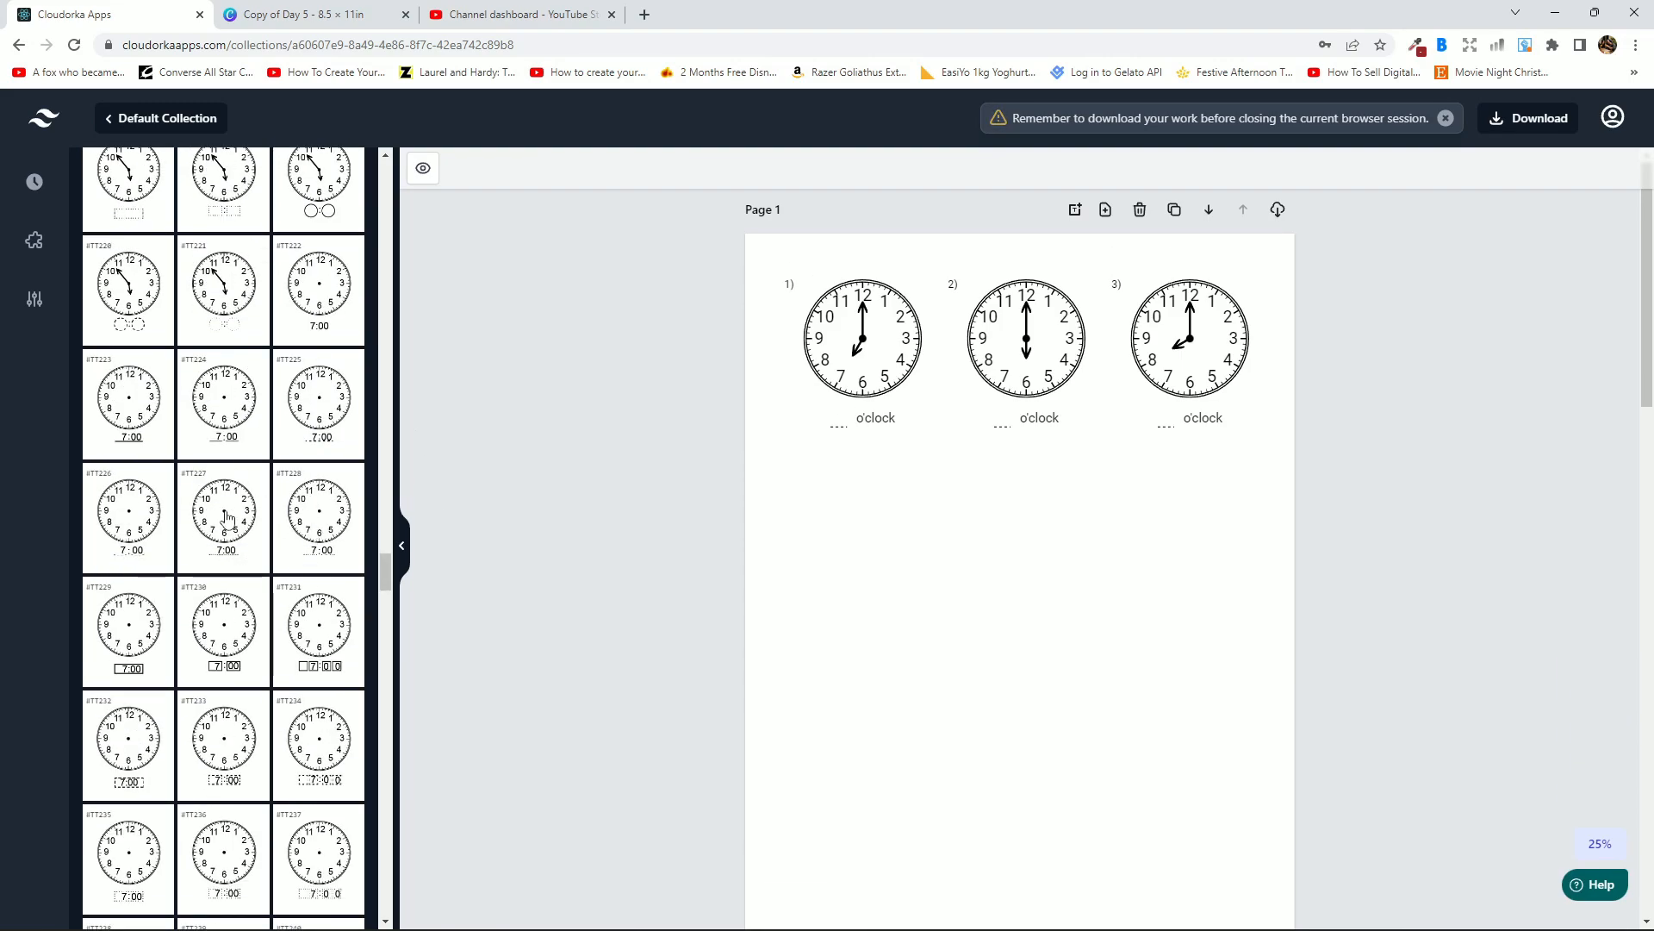
{"action": "left_click", "coordinate": [318, 516]}
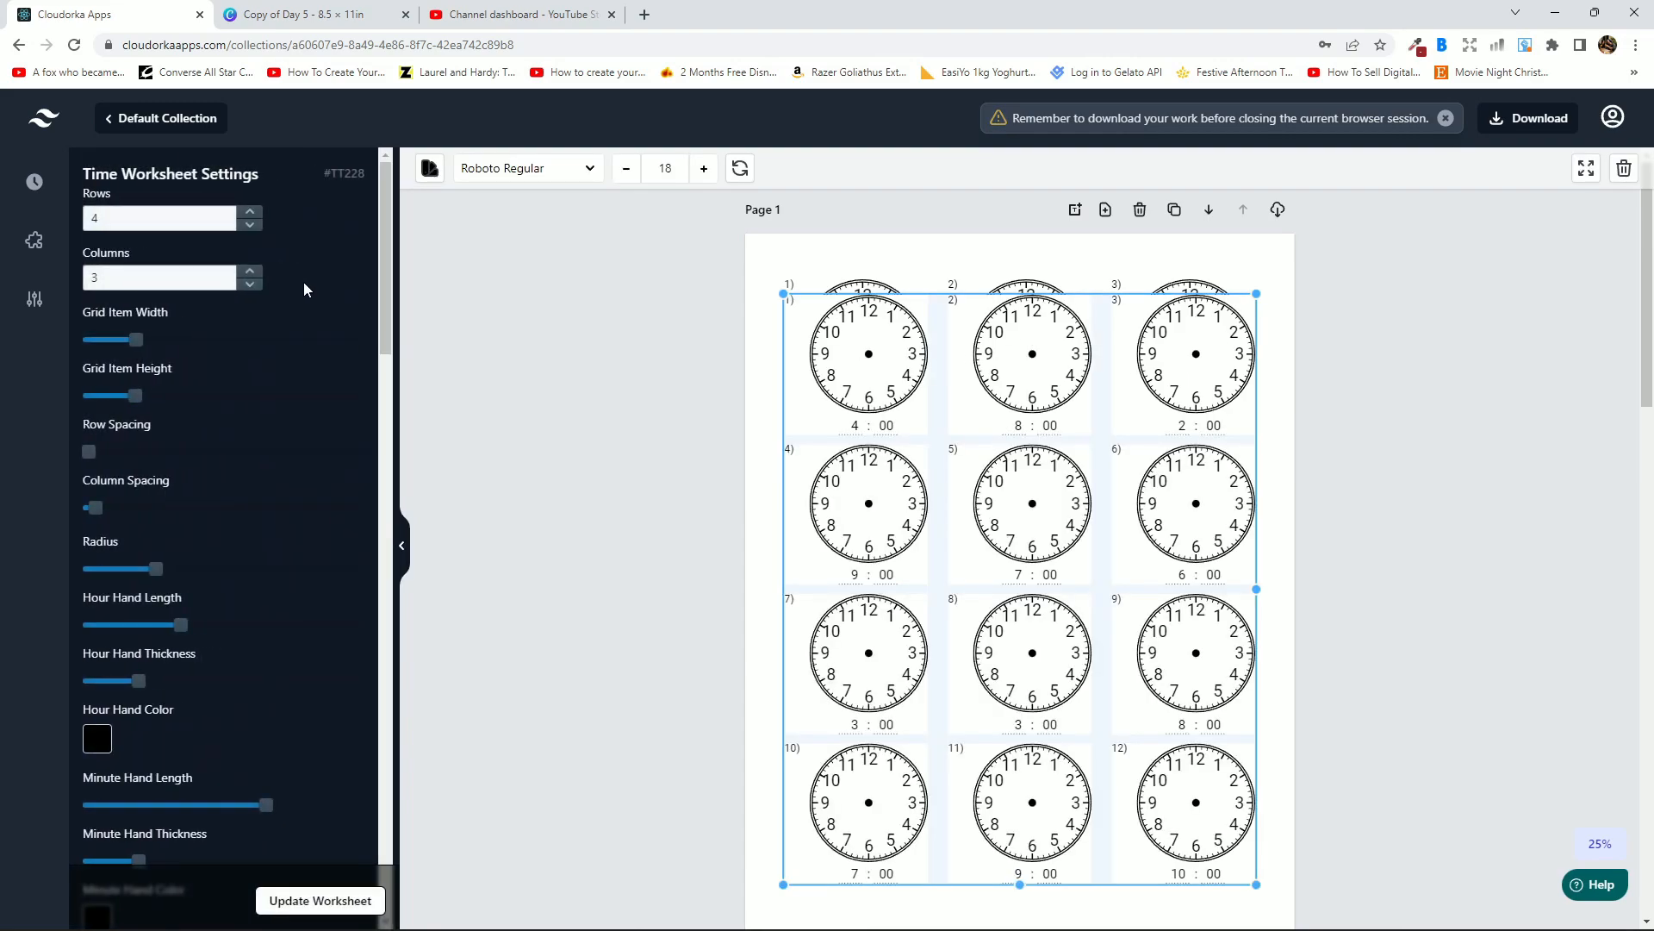
{"action": "left_click", "coordinate": [249, 225]}
{"action": "left_click", "coordinate": [249, 225]}
{"action": "left_click", "coordinate": [249, 224]}
{"action": "left_click", "coordinate": [323, 902]}
Move the row of blank clock faces to the middle of the page, below the o'clock row, and deselect it.
{"action": "left_click_drag", "start_coordinate": [1056, 336], "coordinate": [1058, 562]}
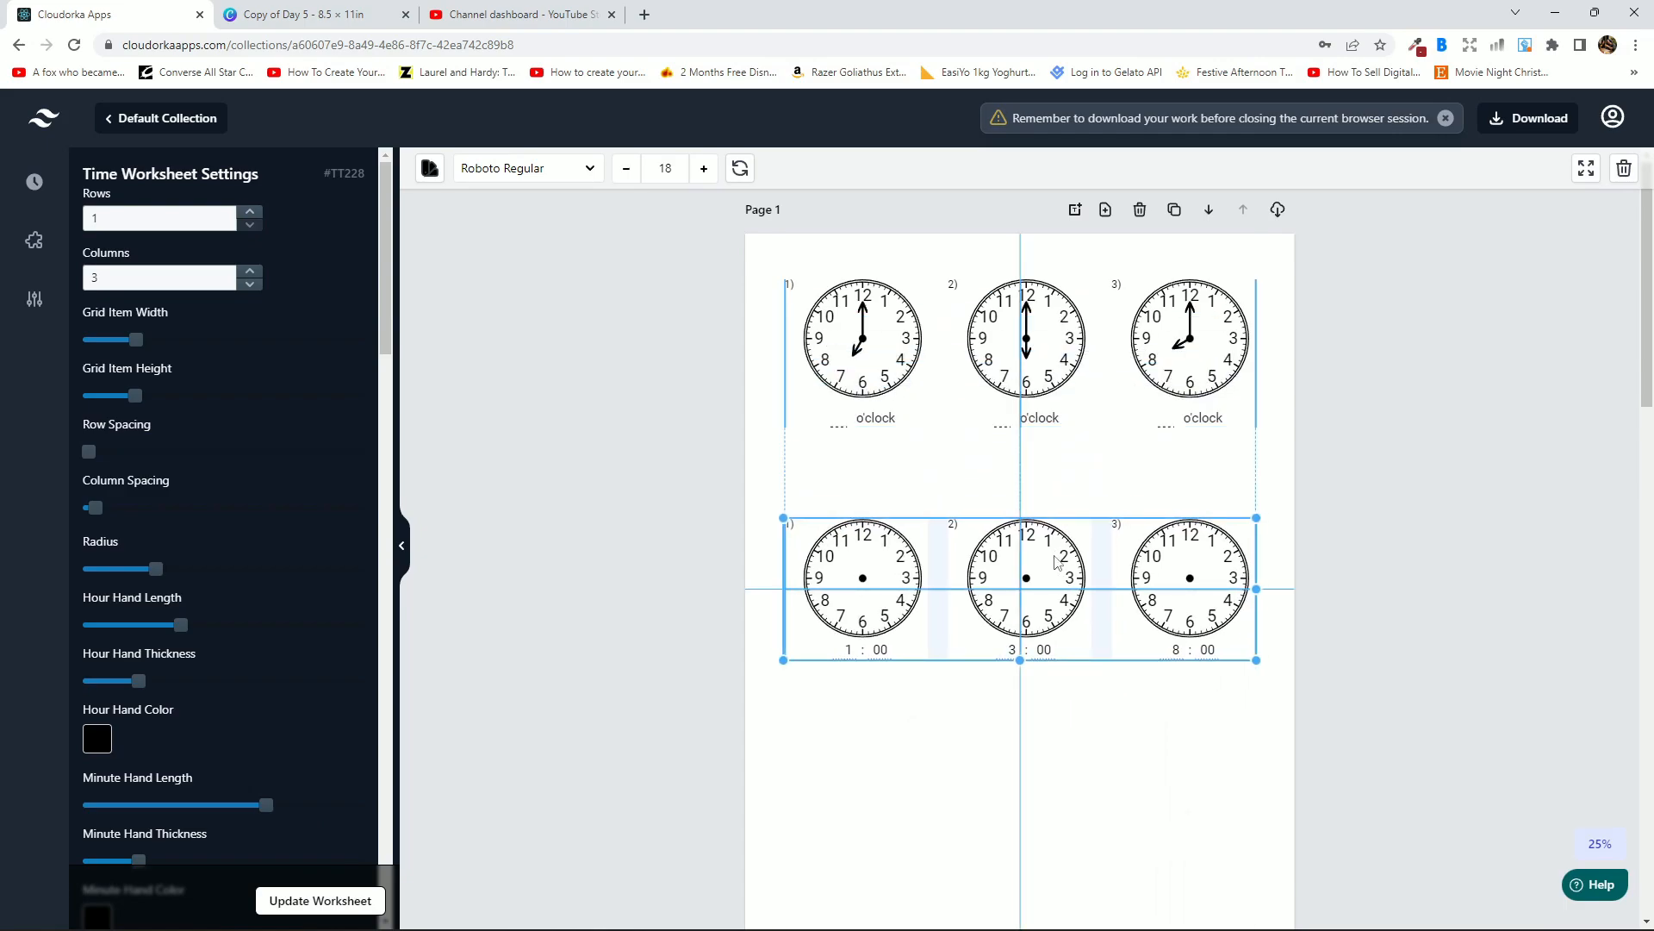
{"action": "left_click", "coordinate": [1070, 558]}
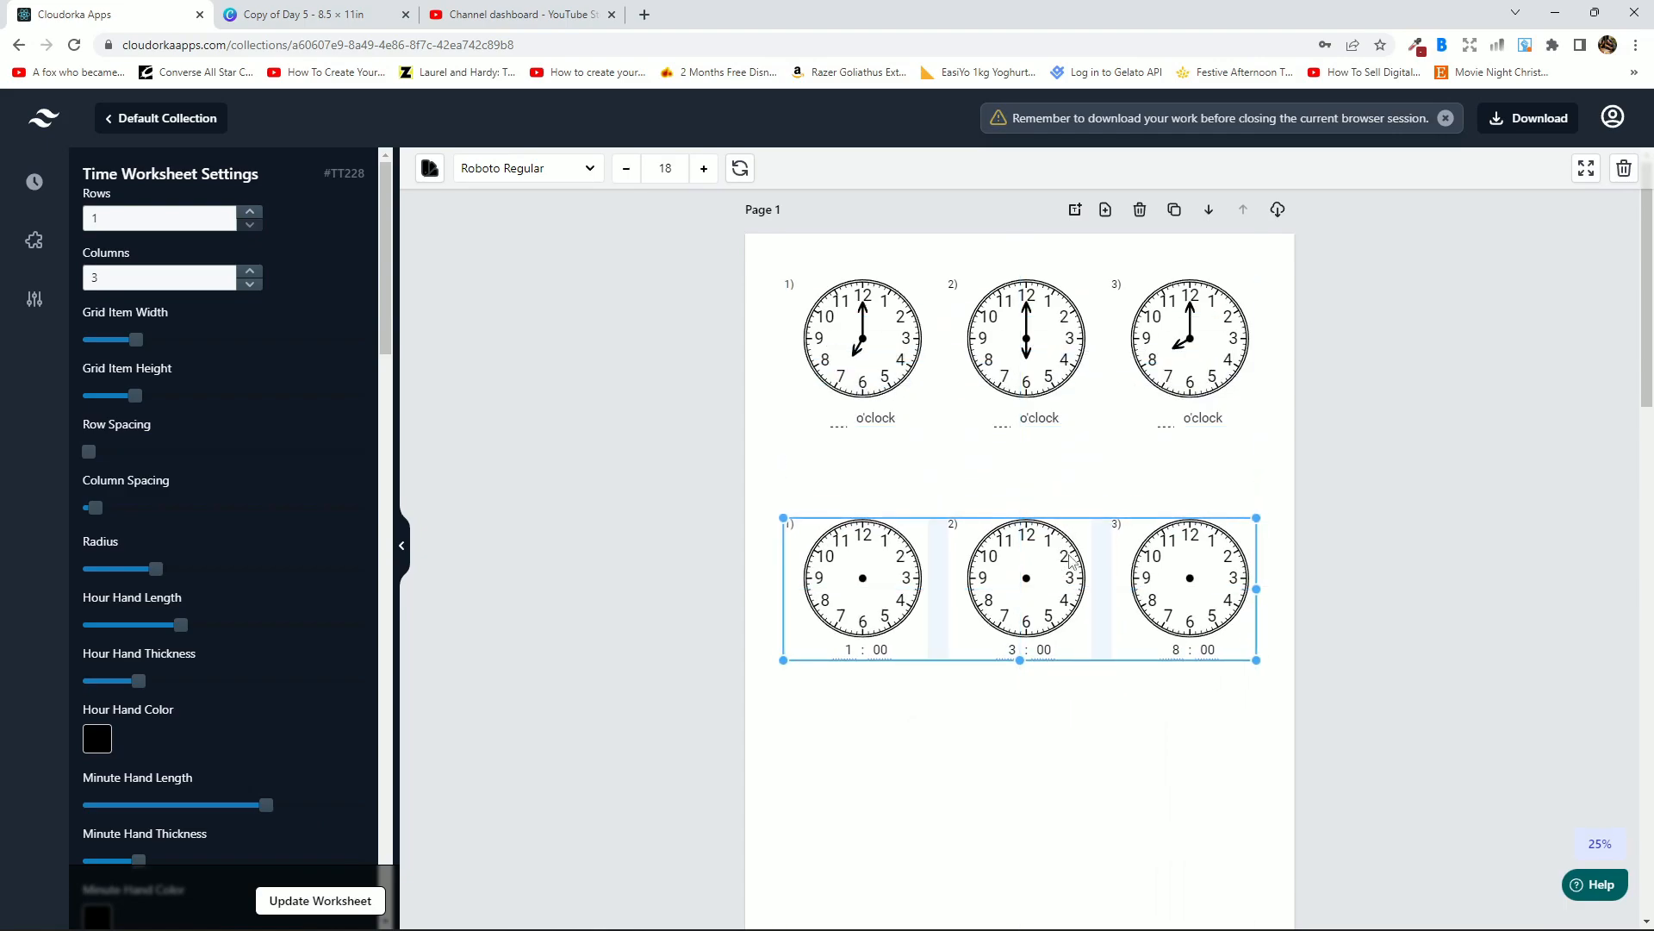
{"action": "left_click", "coordinate": [636, 403]}
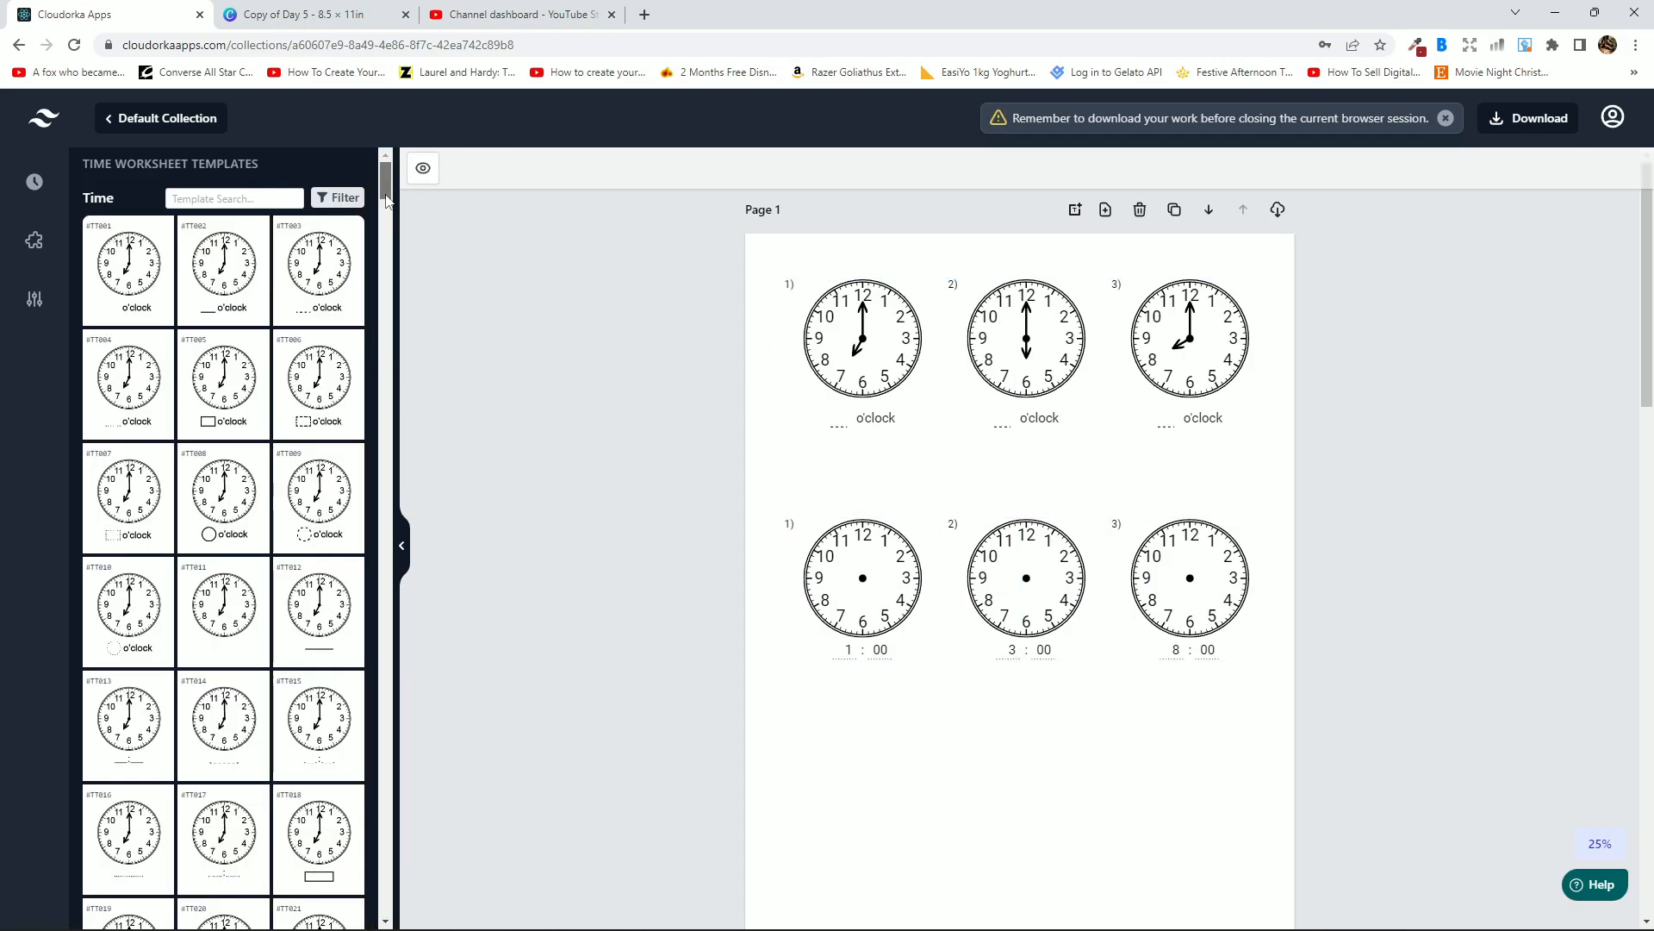
Add the multiple-choice clock template TT410 from the end of the library and reduce it to one row.
{"action": "left_click_drag", "start_coordinate": [387, 200], "coordinate": [387, 923]}
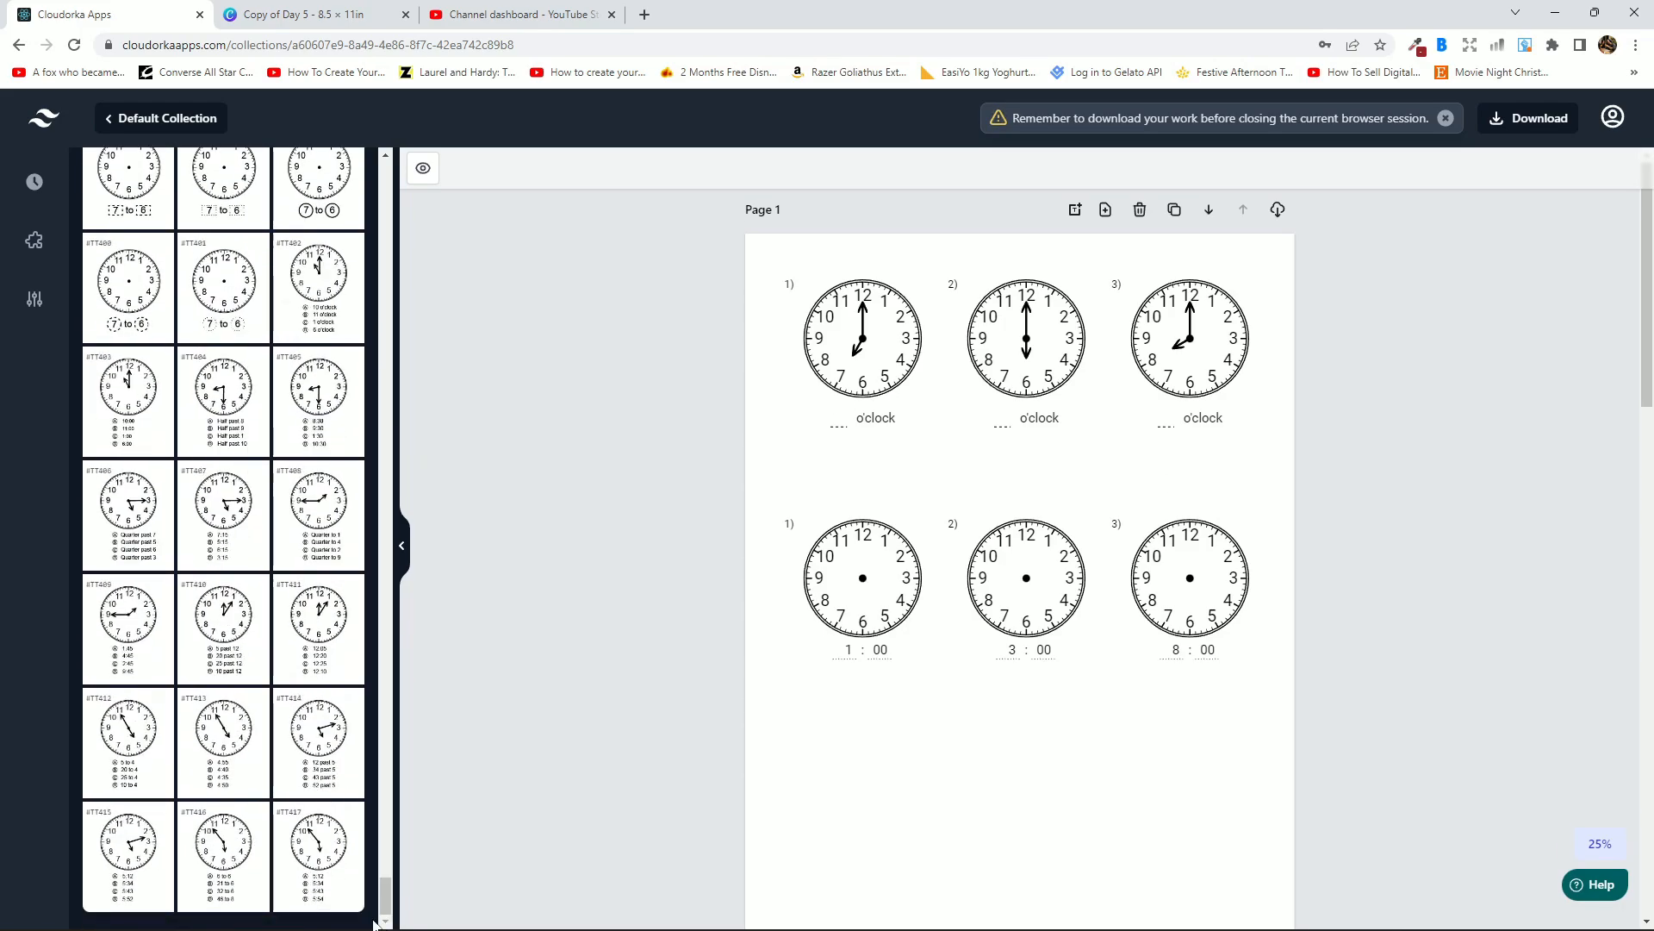
{"action": "left_click", "coordinate": [221, 630]}
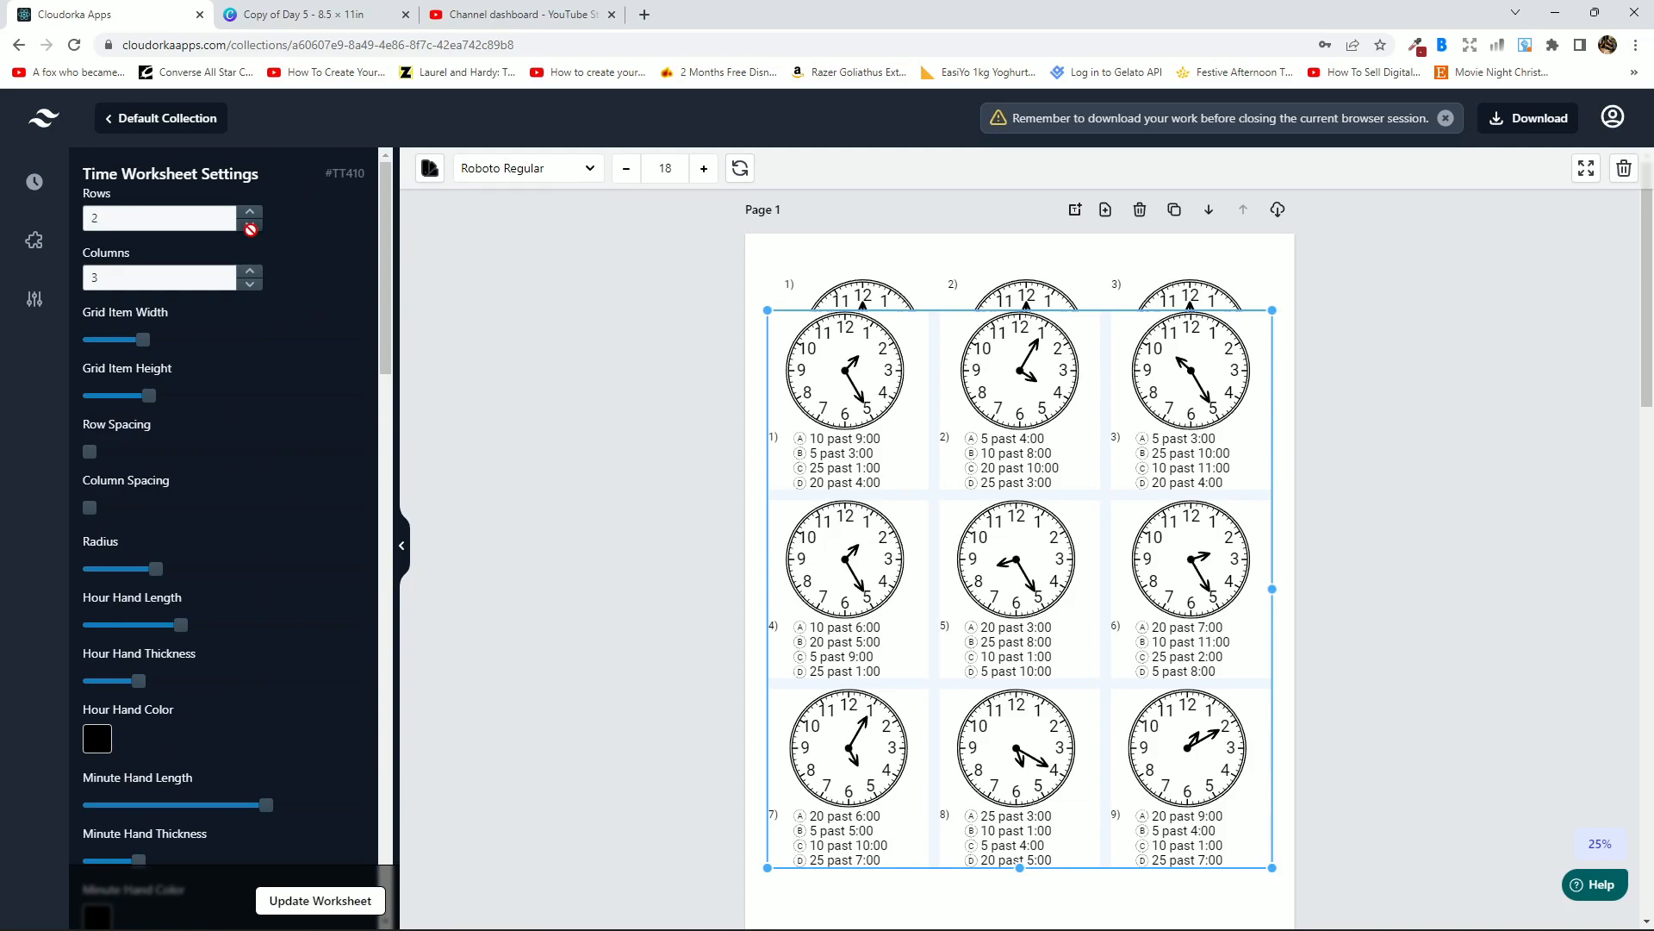
{"action": "left_click", "coordinate": [250, 225]}
{"action": "left_click", "coordinate": [315, 899]}
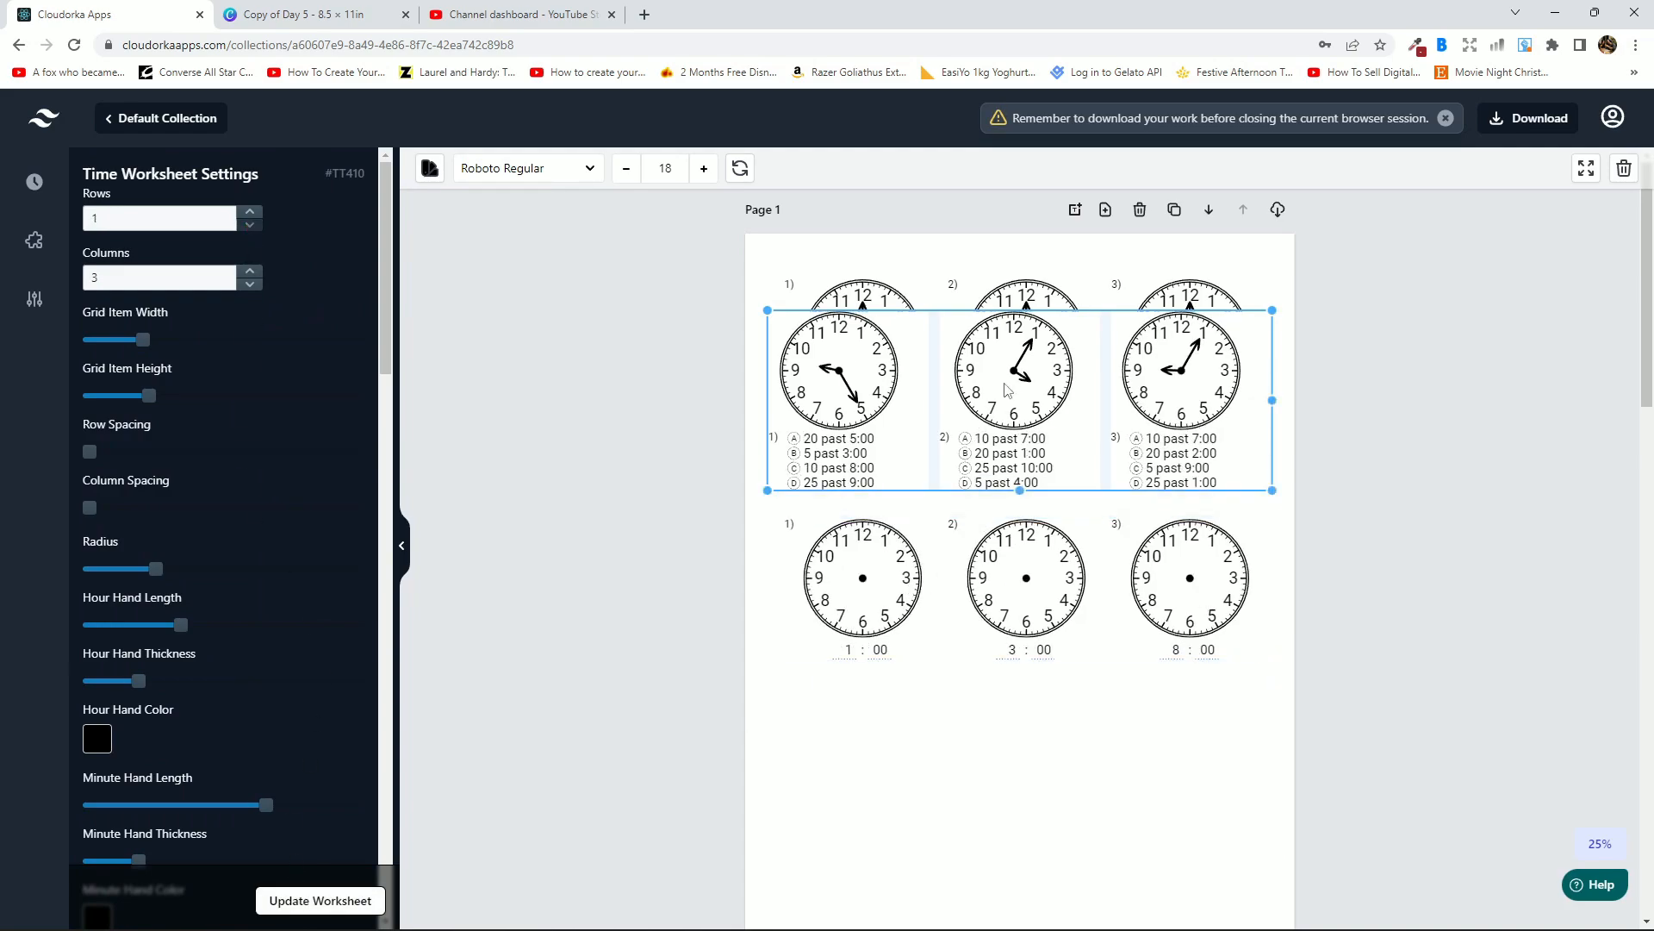
Move the multiple-choice row below the other rows and align it to the page's bottom and horizontal center.
{"action": "left_click_drag", "start_coordinate": [1009, 391], "coordinate": [1031, 719]}
{"action": "scroll", "coordinate": [1141, 537], "scroll_direction": "down", "scroll_amount": 2}
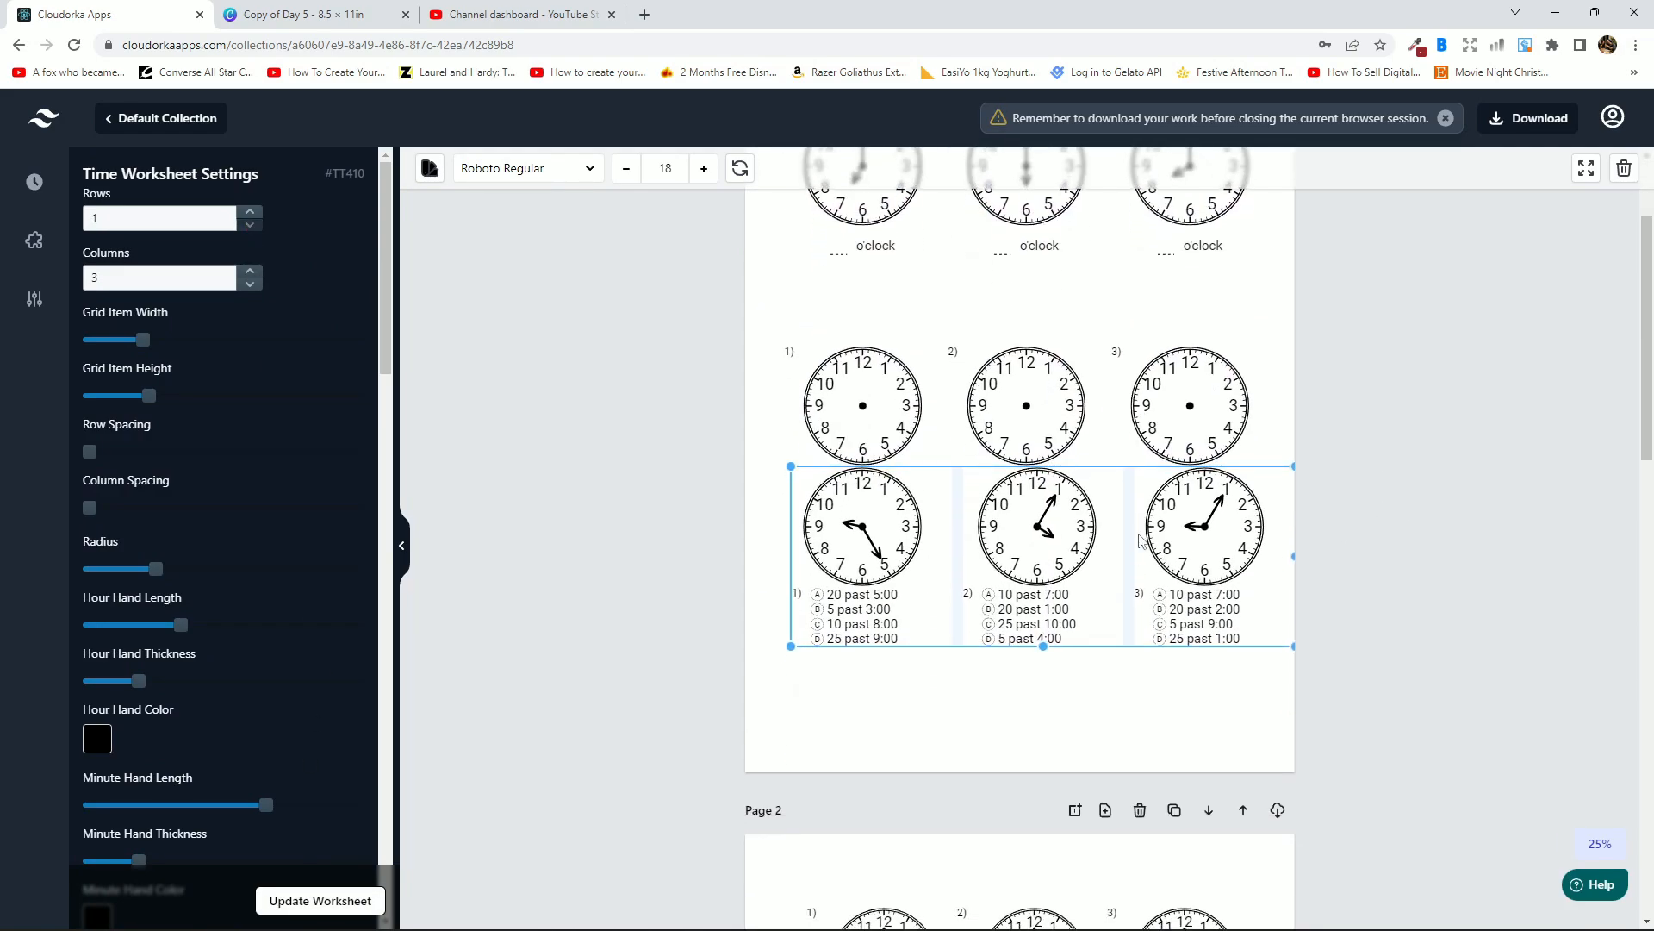
{"action": "left_click", "coordinate": [1588, 173]}
{"action": "left_click", "coordinate": [1394, 317]}
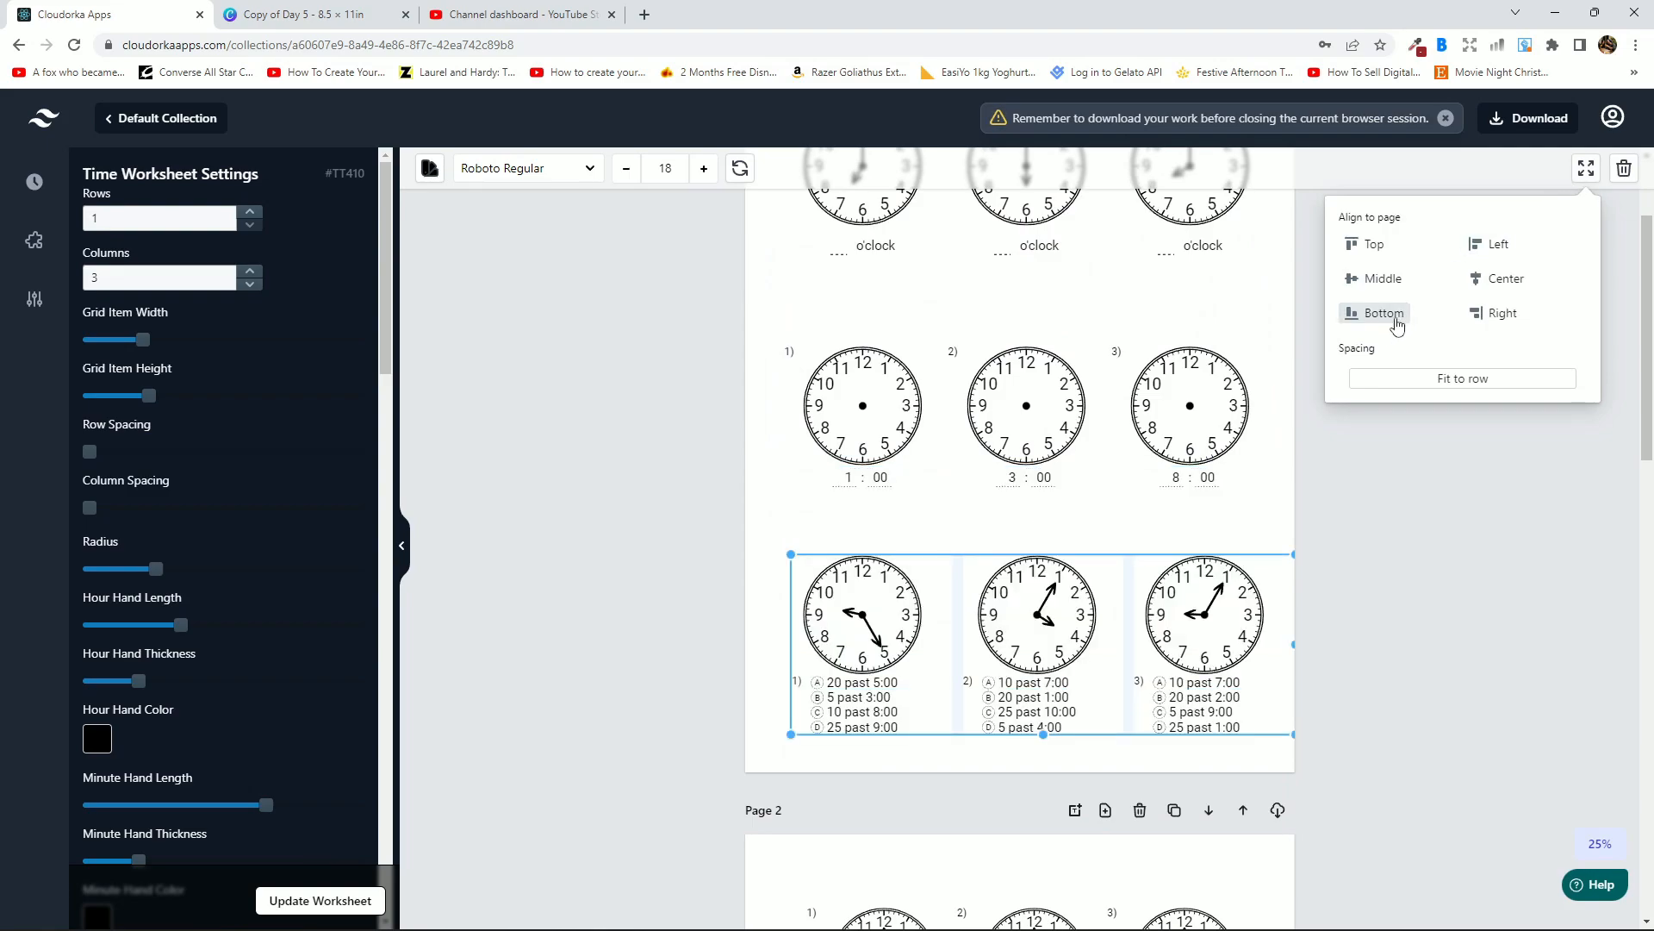
{"action": "left_click", "coordinate": [1371, 279]}
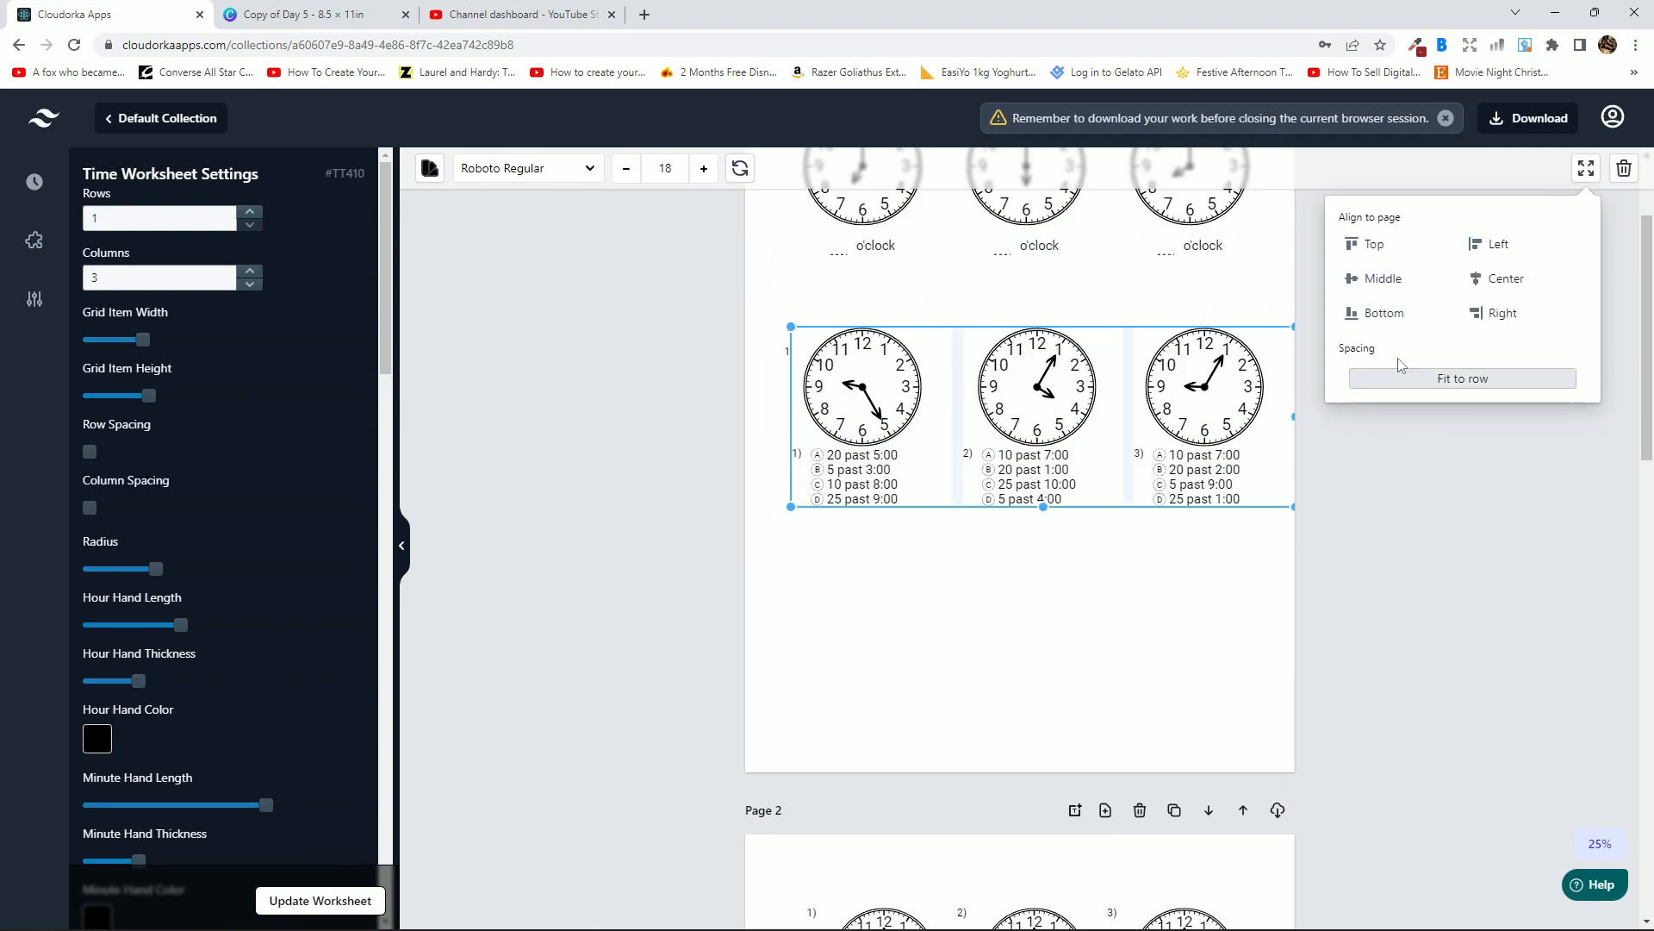
{"action": "left_click", "coordinate": [1384, 317]}
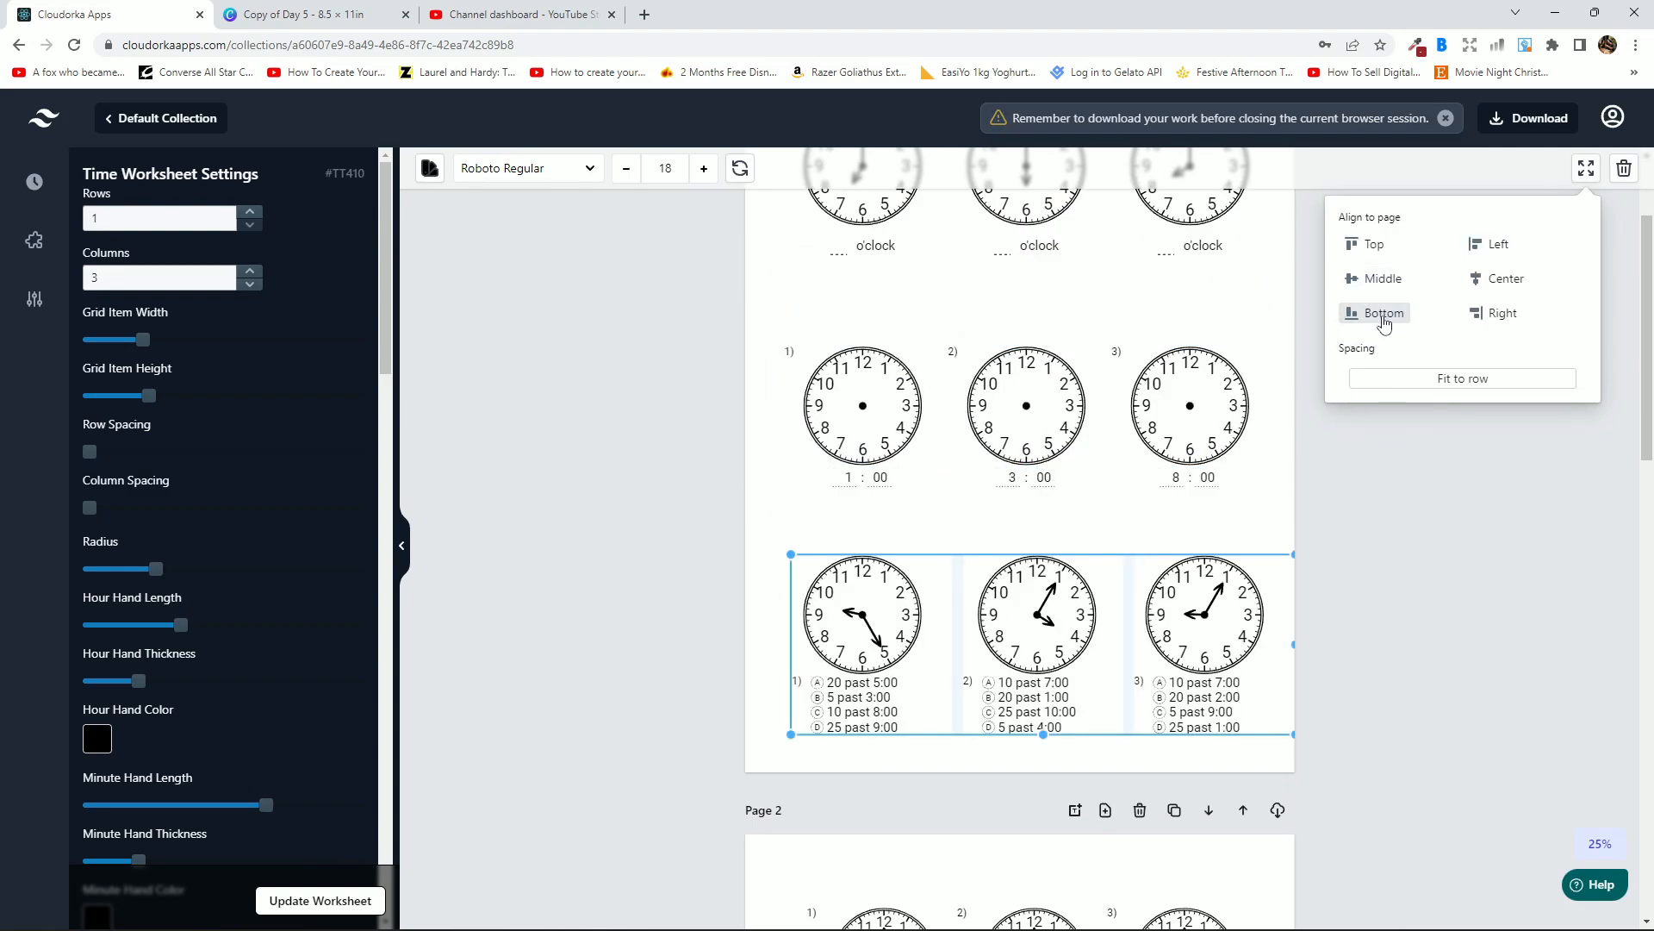
{"action": "left_click", "coordinate": [1503, 278]}
{"action": "left_click", "coordinate": [1492, 548]}
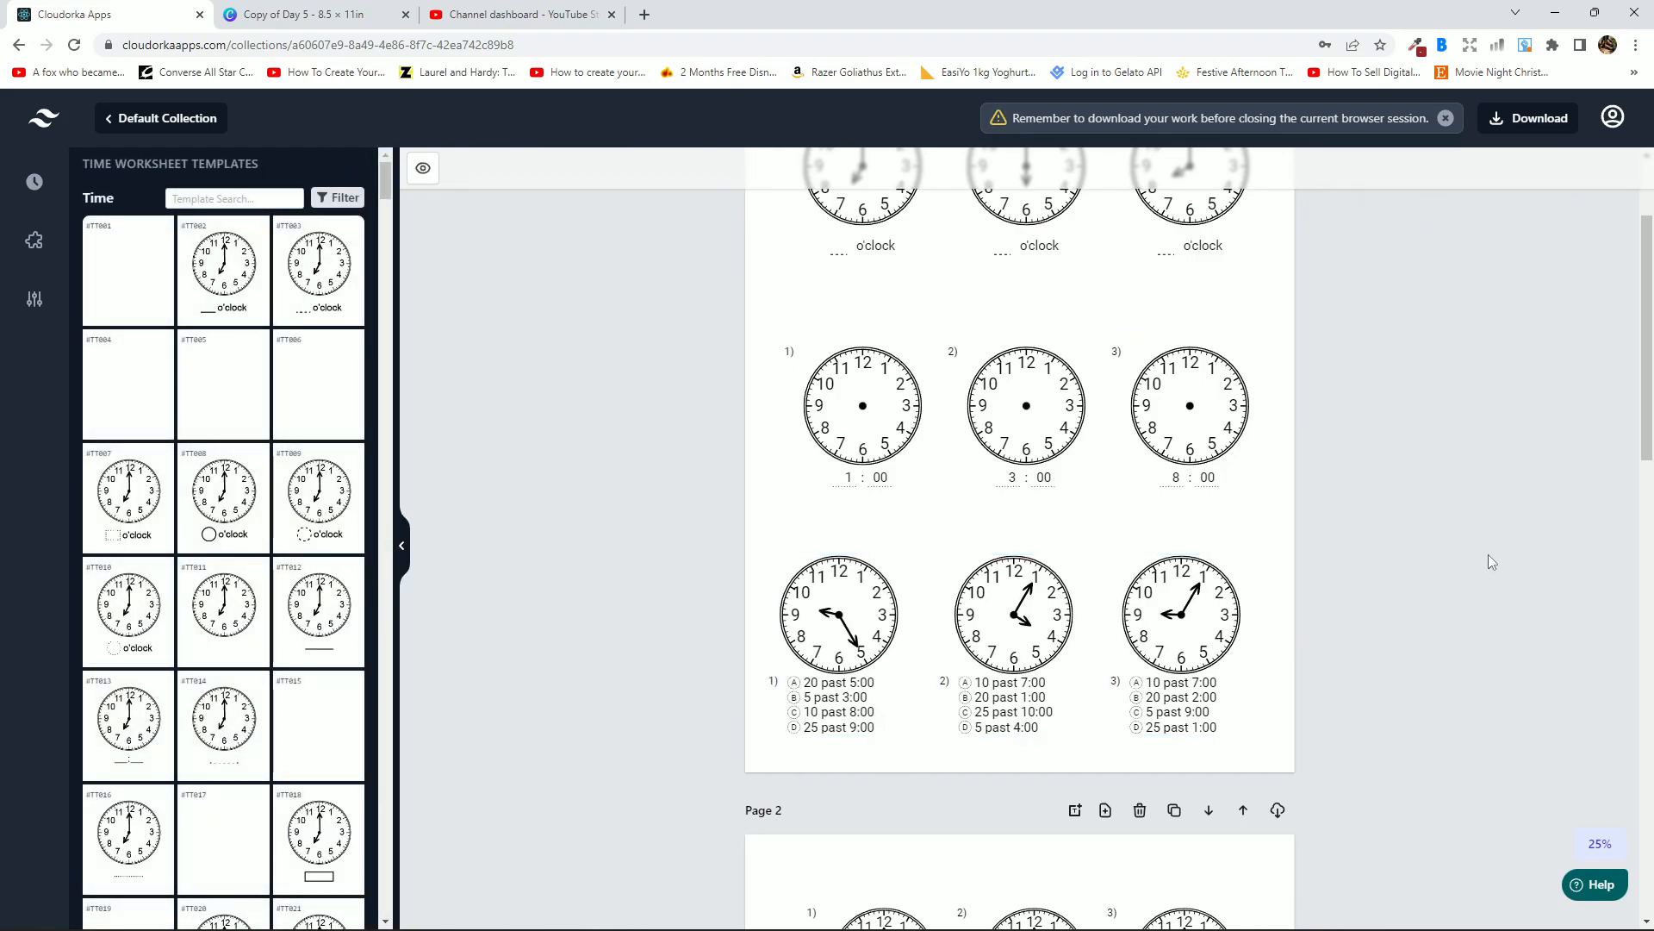
{"action": "scroll", "coordinate": [1456, 570], "scroll_direction": "up", "scroll_amount": 1}
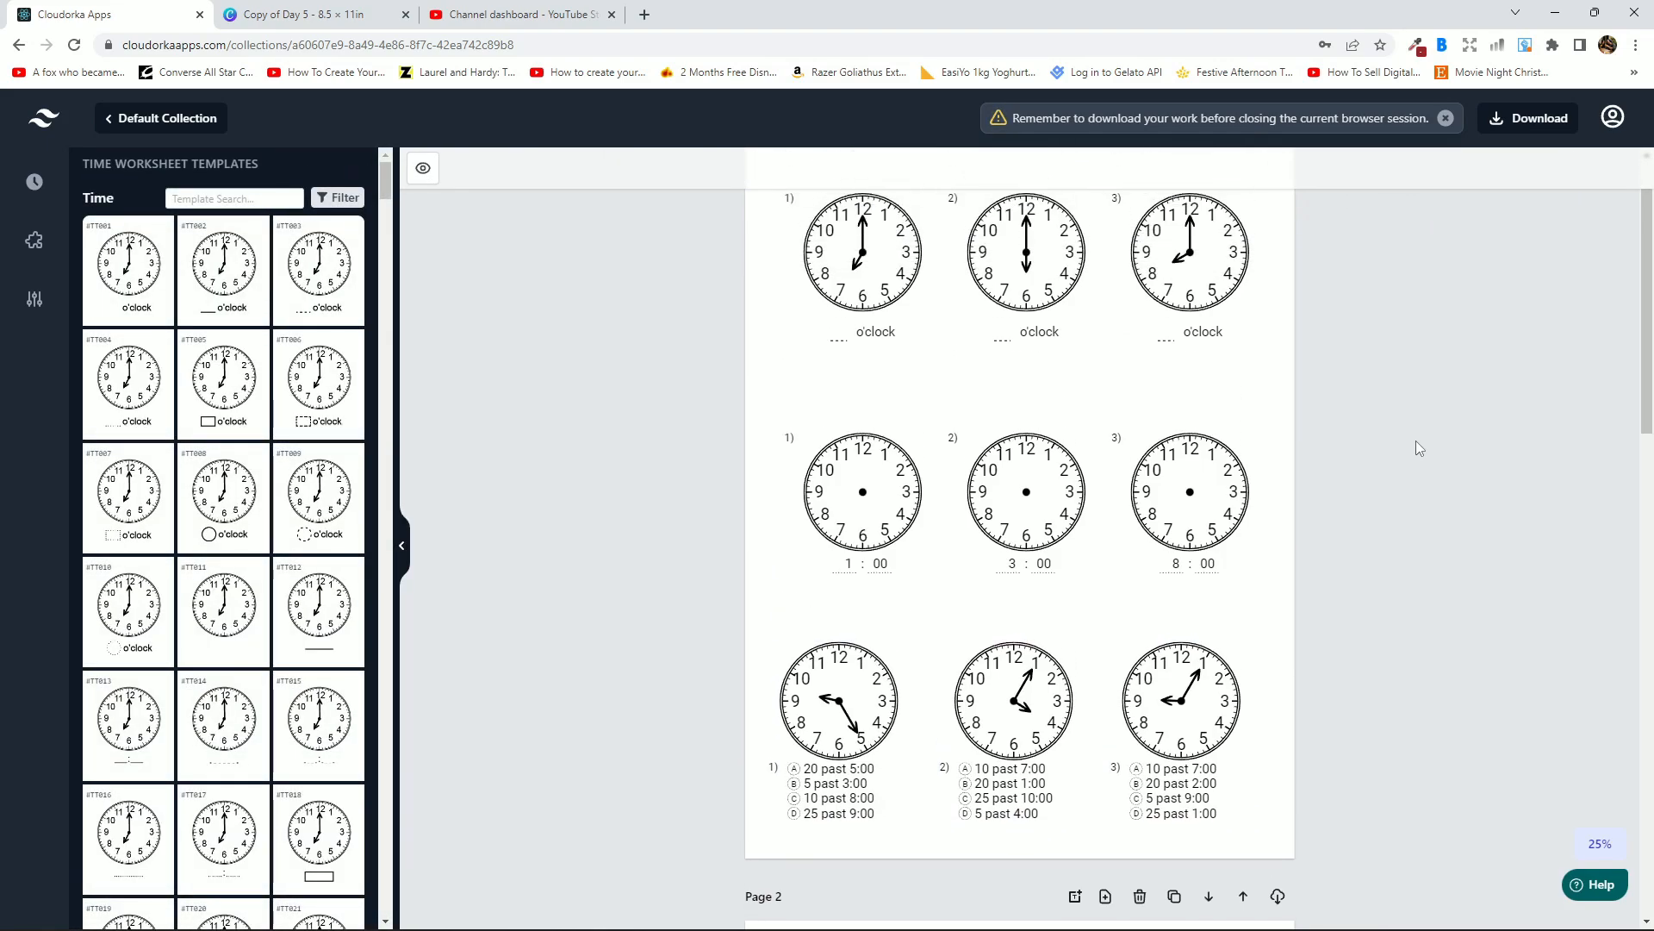
{"action": "scroll", "coordinate": [1433, 446], "scroll_direction": "up", "scroll_amount": 1}
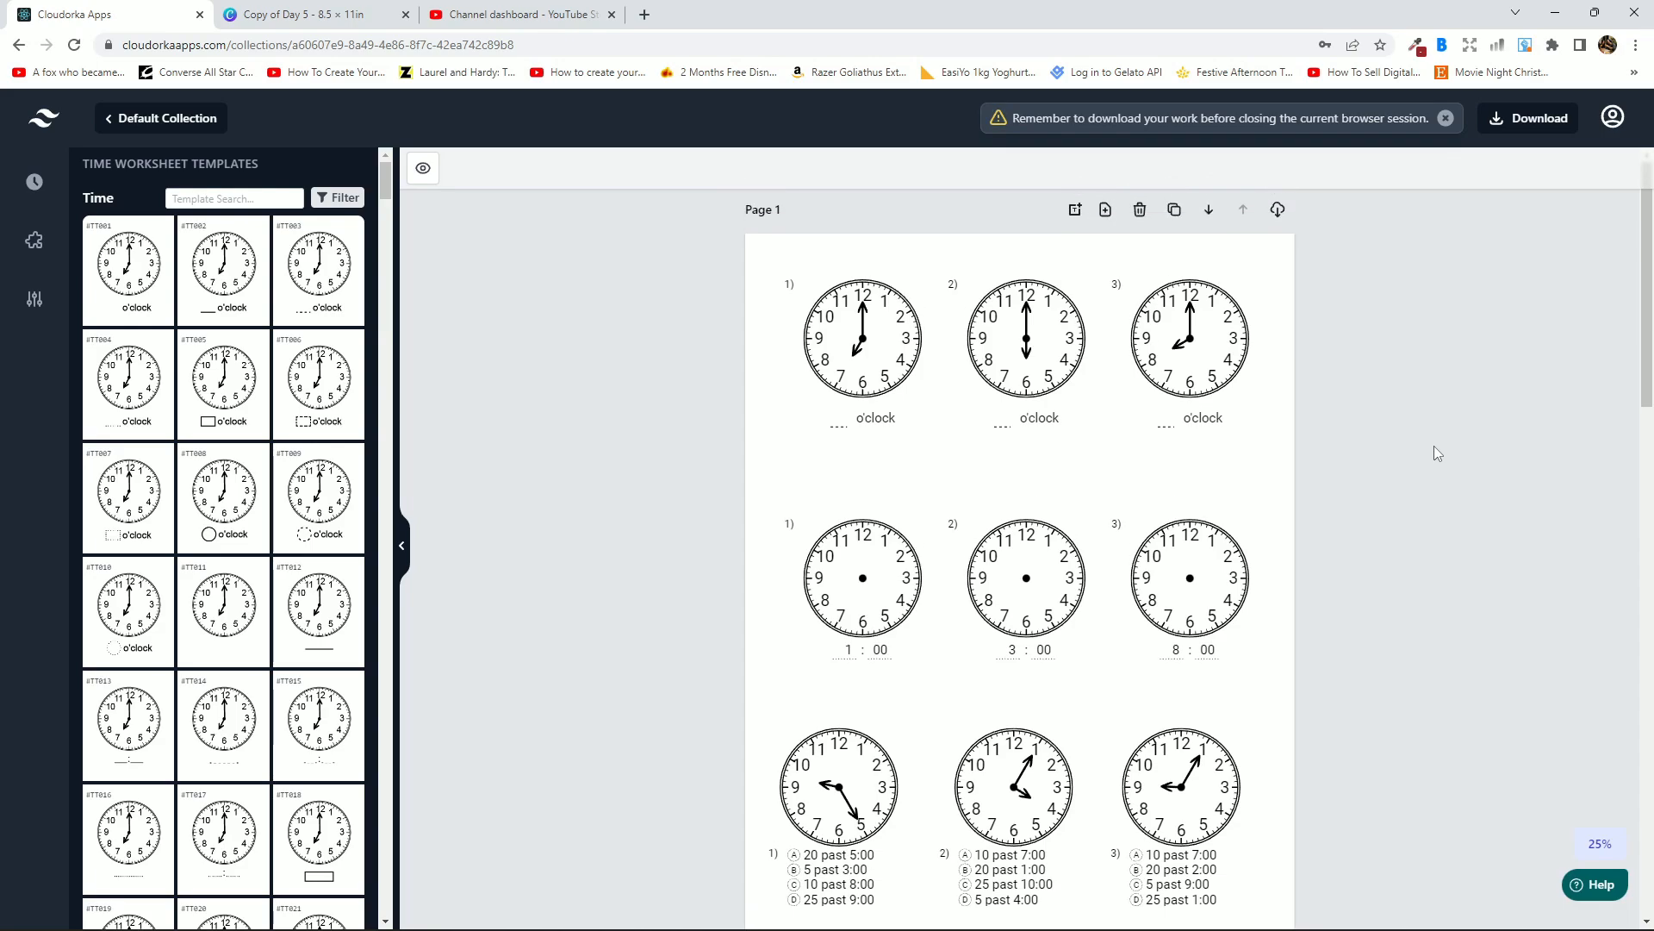
{"action": "scroll", "coordinate": [1430, 453], "scroll_direction": "down", "scroll_amount": 1}
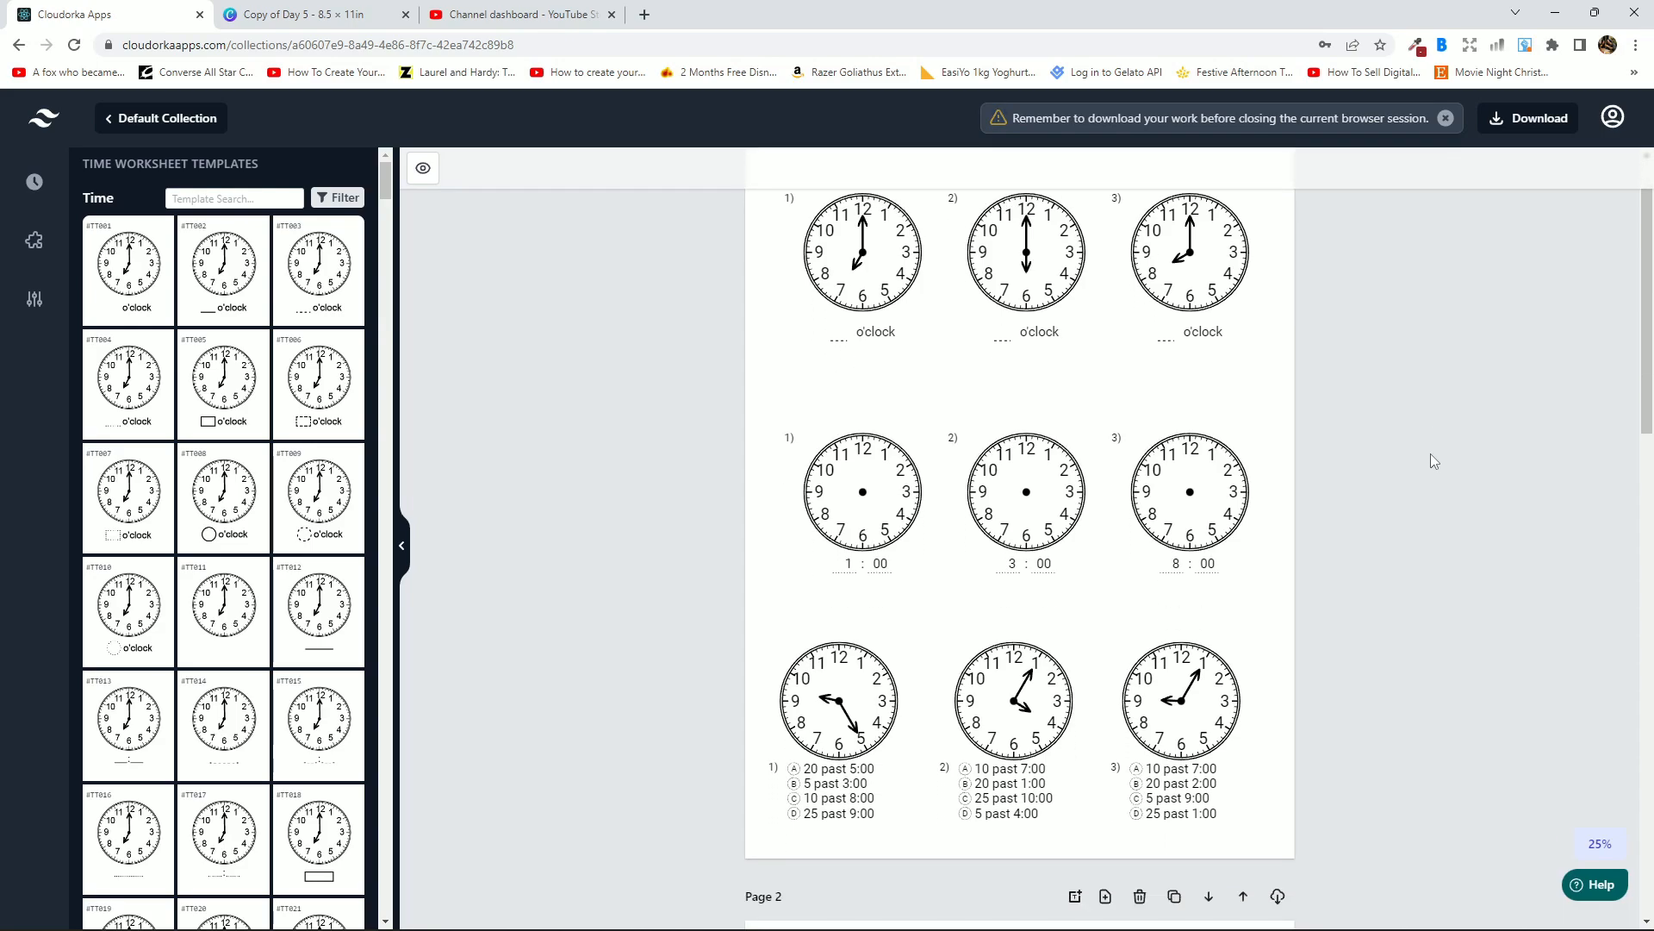
Widen the multiple-choice clock row slightly and shift it so its clocks line up with the rows above.
{"action": "left_click", "coordinate": [1056, 678]}
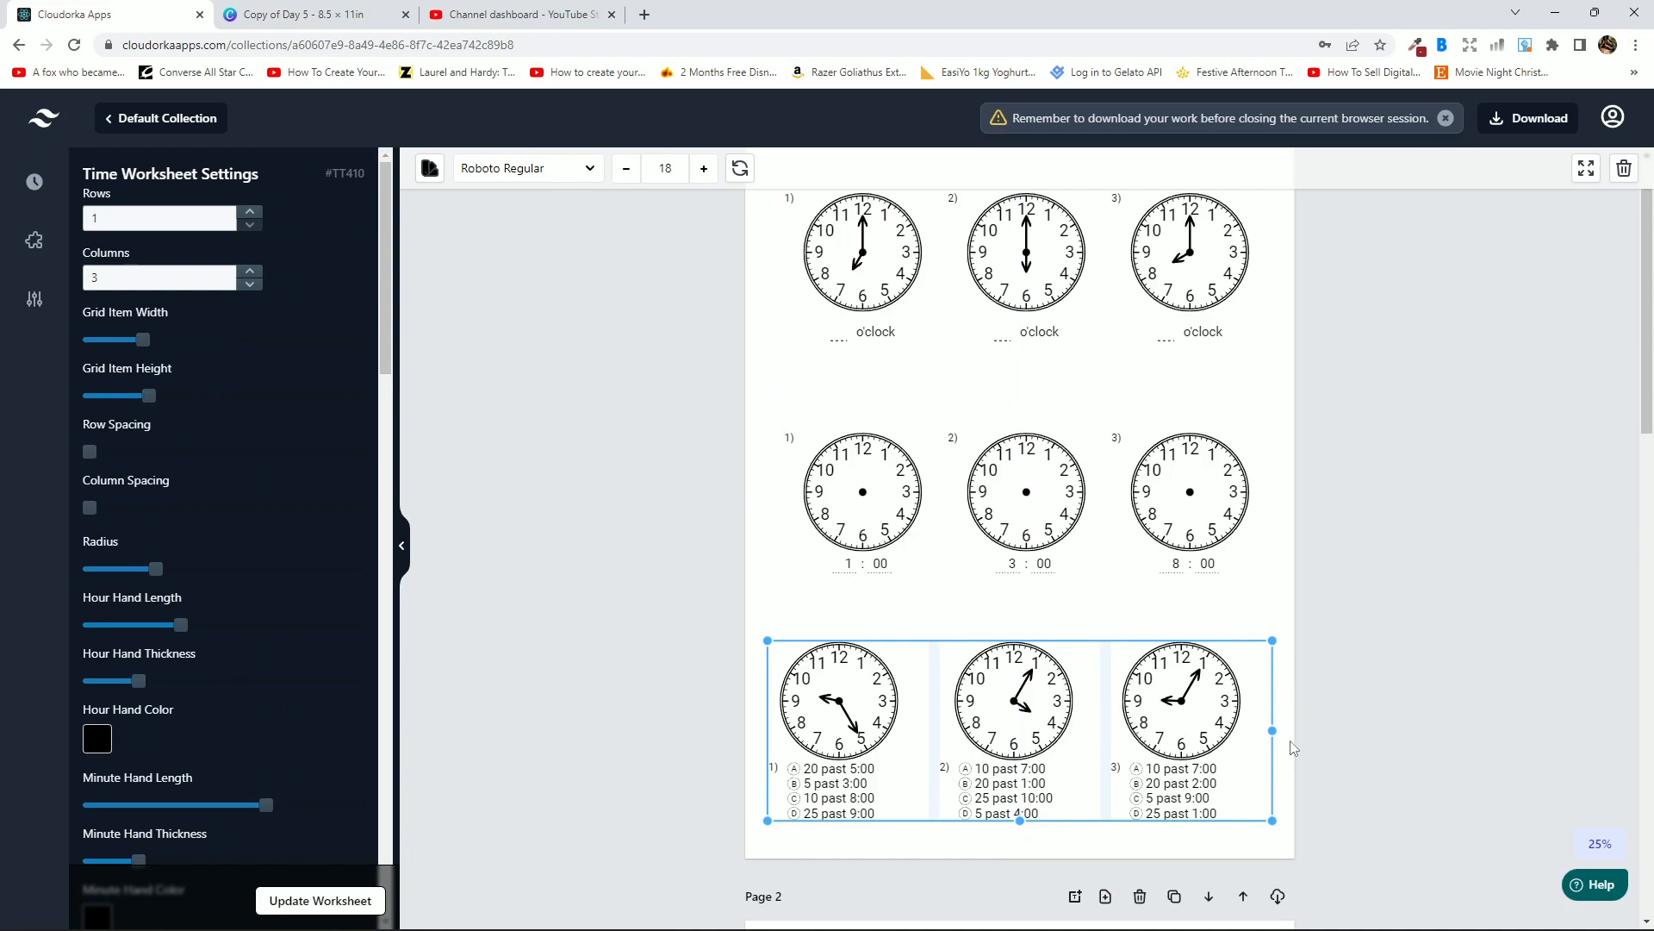
{"action": "left_click_drag", "start_coordinate": [1068, 716], "coordinate": [1080, 717]}
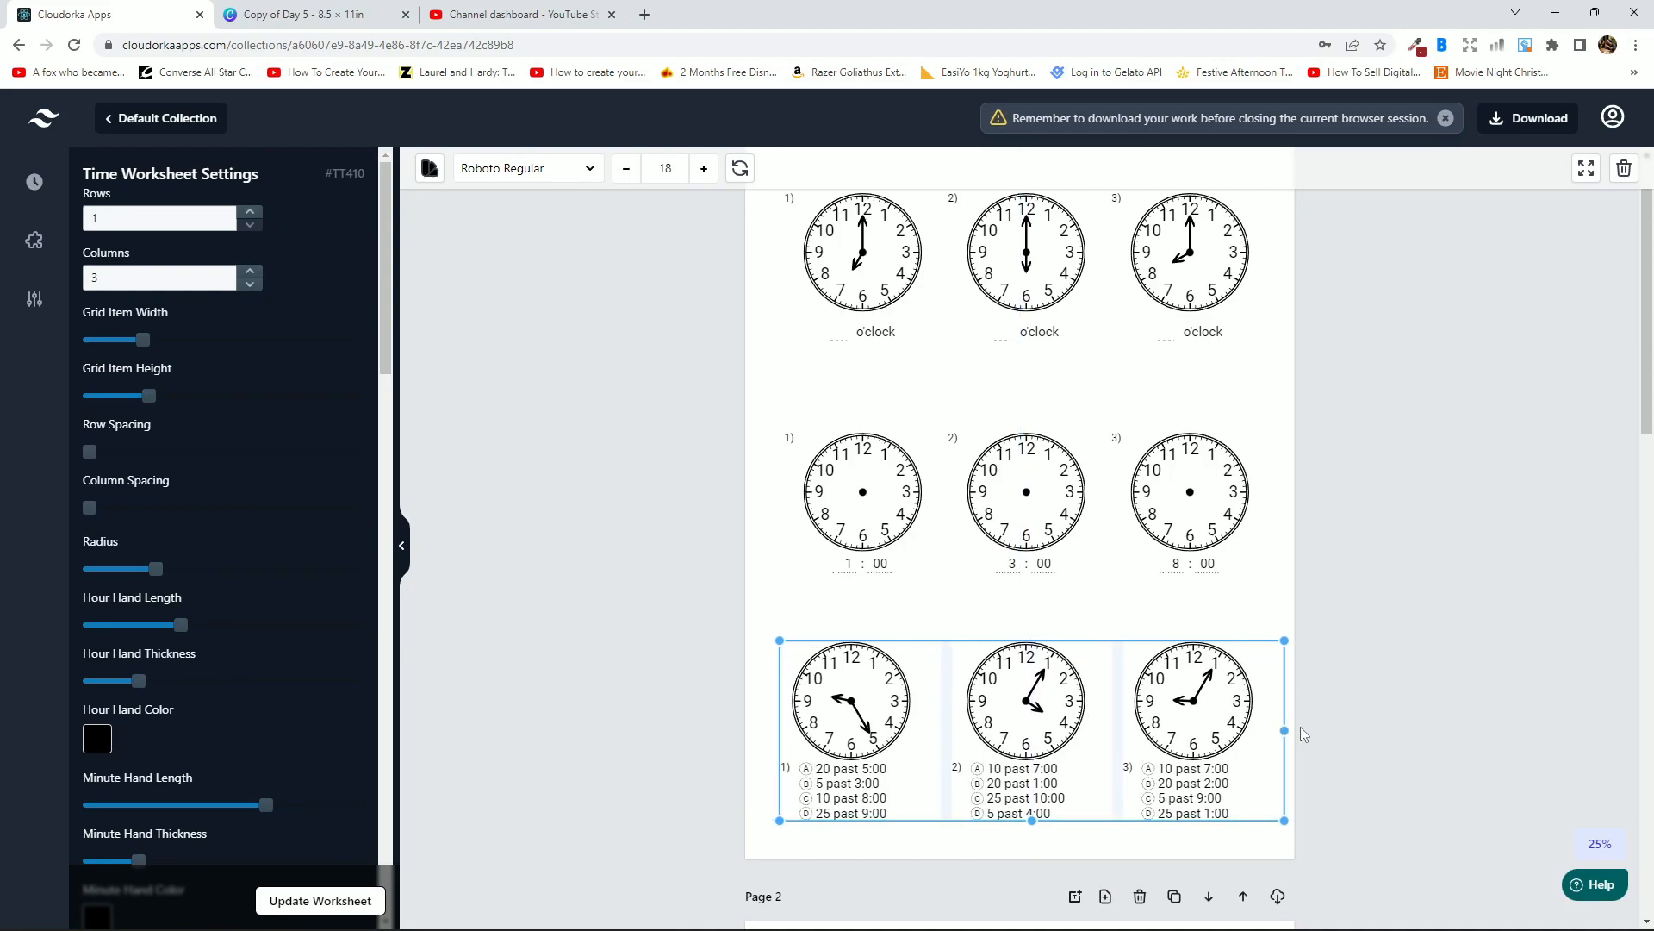
{"action": "left_click_drag", "start_coordinate": [1284, 730], "coordinate": [1290, 731]}
{"action": "left_click", "coordinate": [1358, 551]}
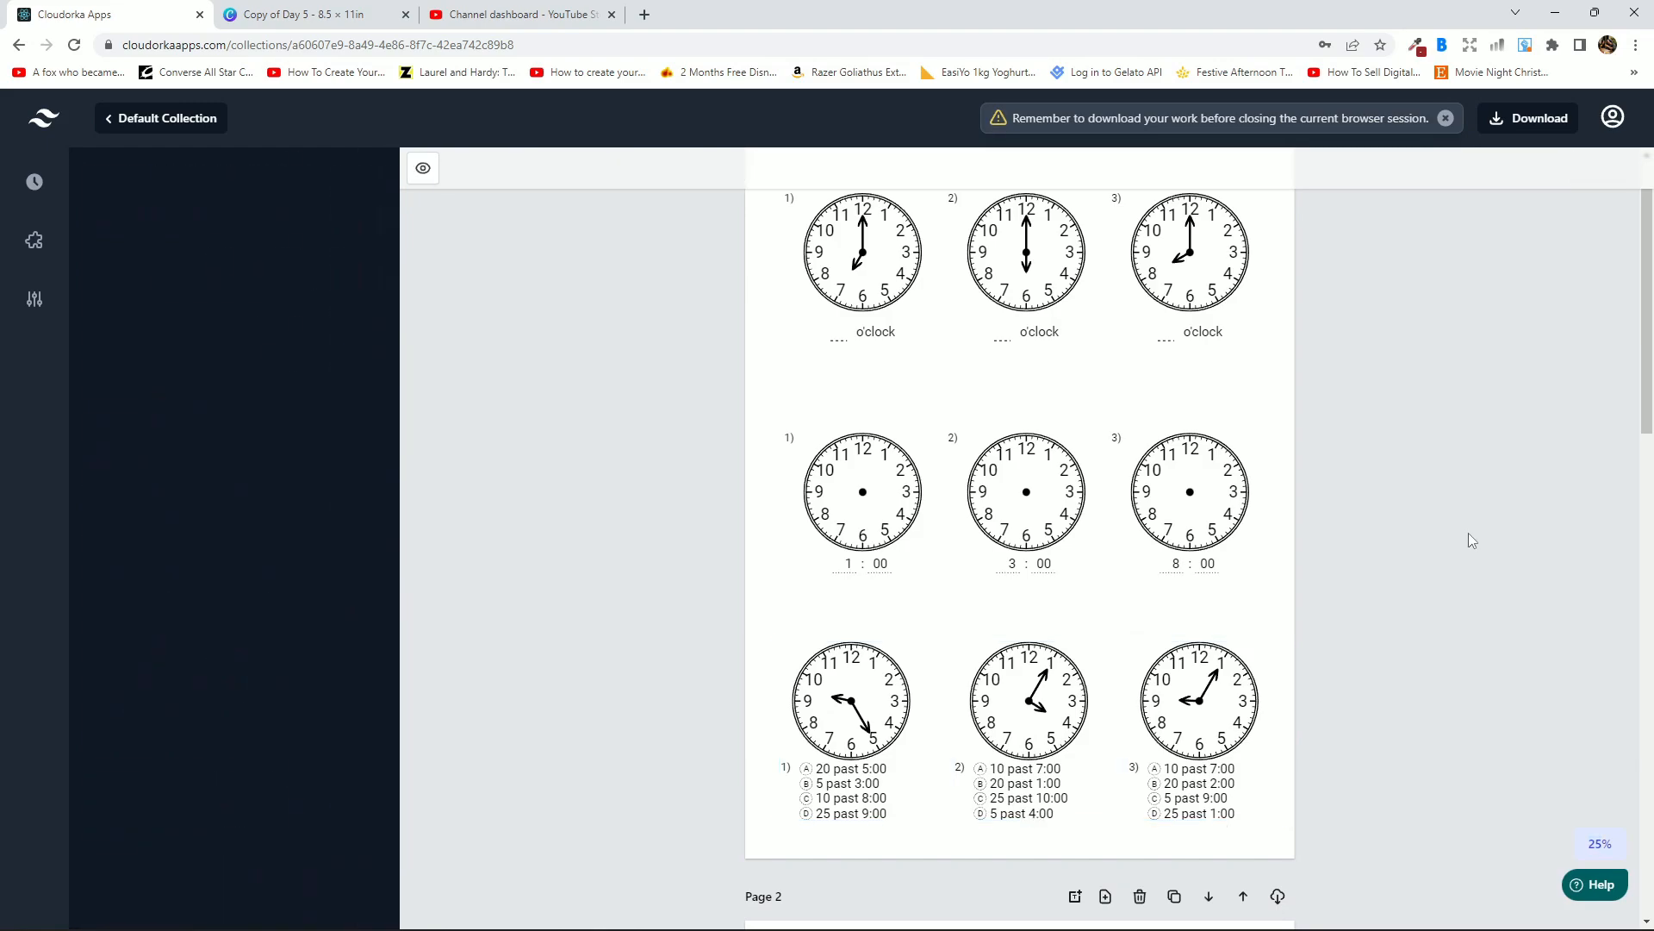
{"action": "left_click", "coordinate": [1210, 708]}
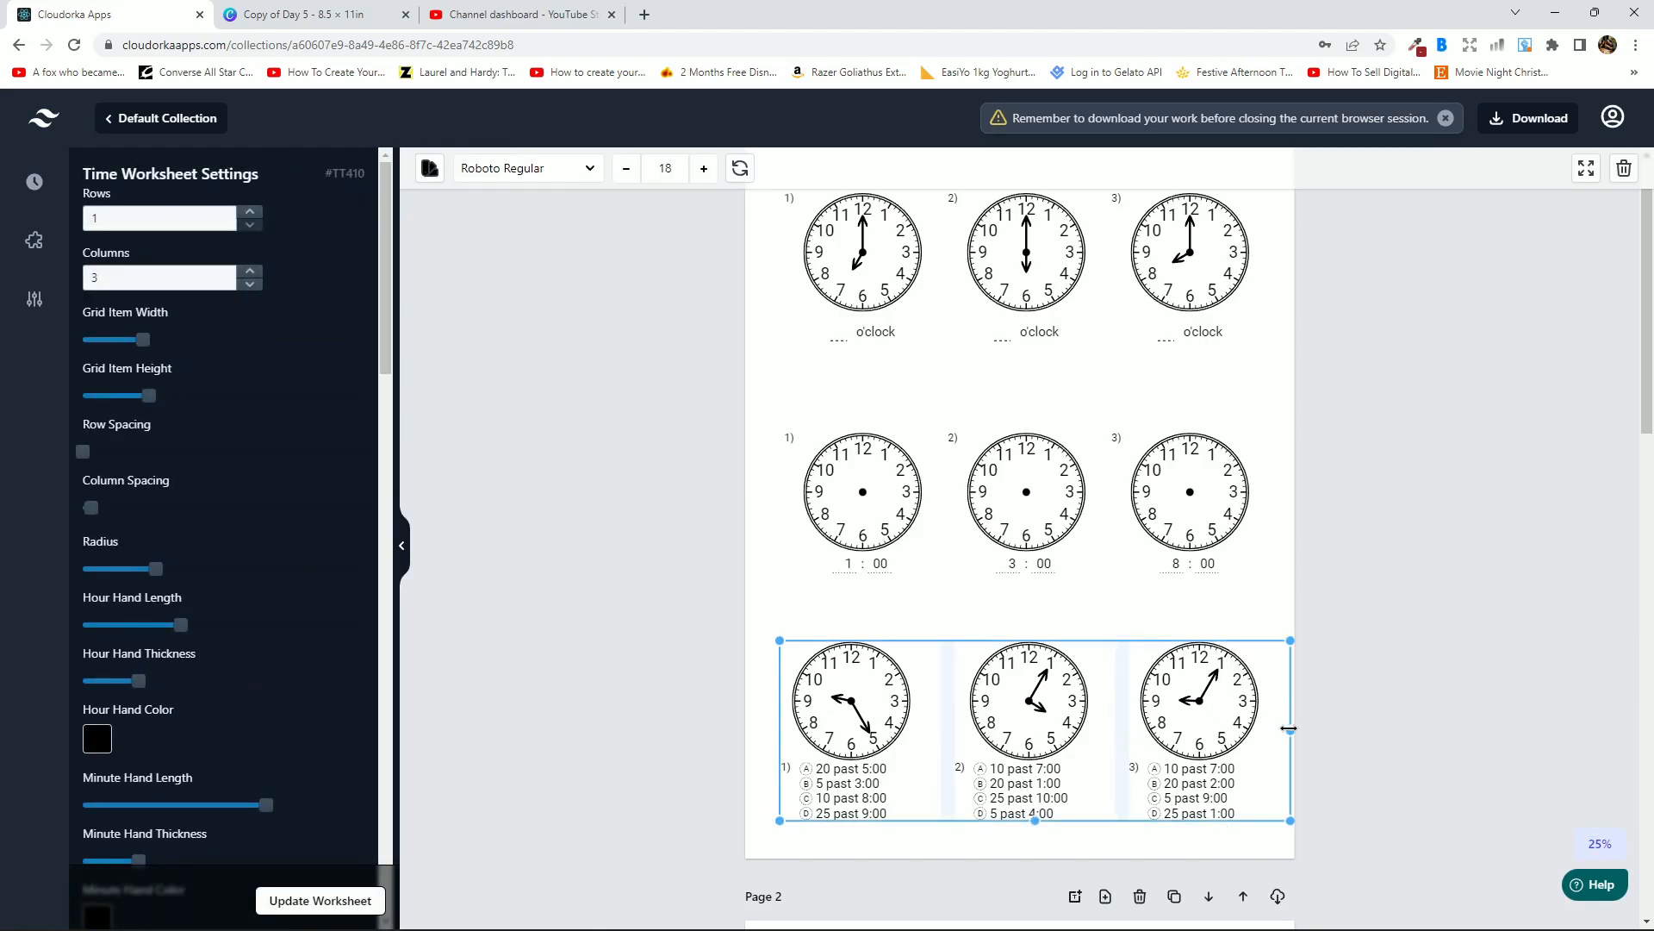
{"action": "left_click_drag", "start_coordinate": [1027, 719], "coordinate": [1023, 724]}
{"action": "left_click", "coordinate": [1323, 526]}
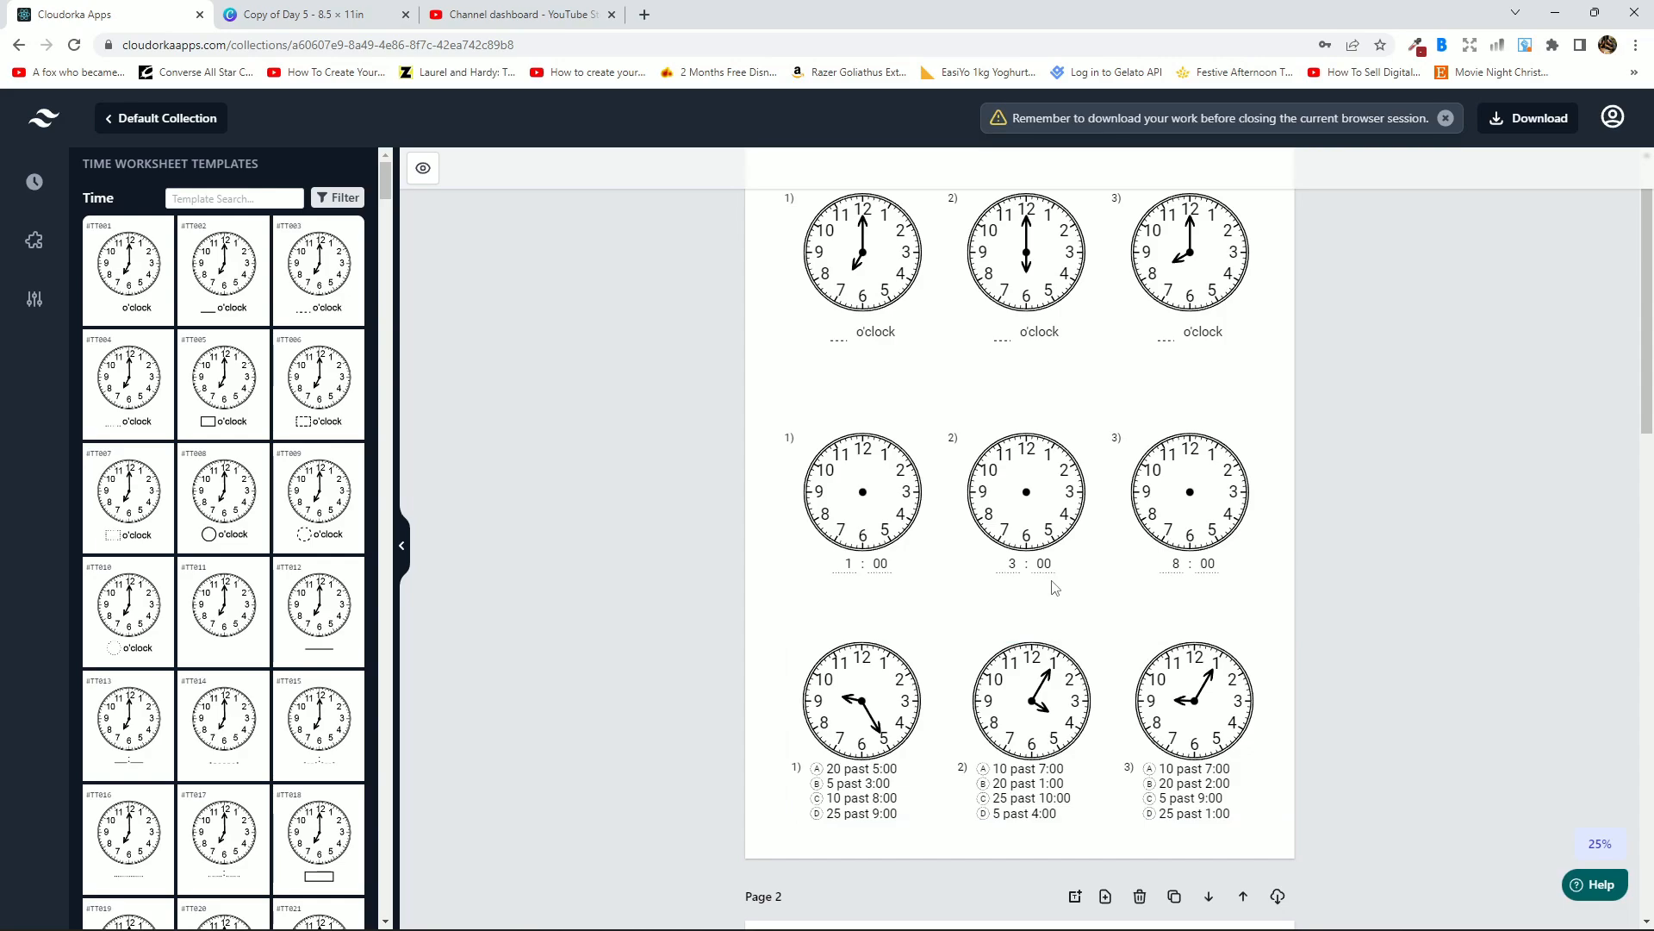
Set the start index of the middle blank-clock row to 4 and update the worksheet.
{"action": "left_click", "coordinate": [1031, 541]}
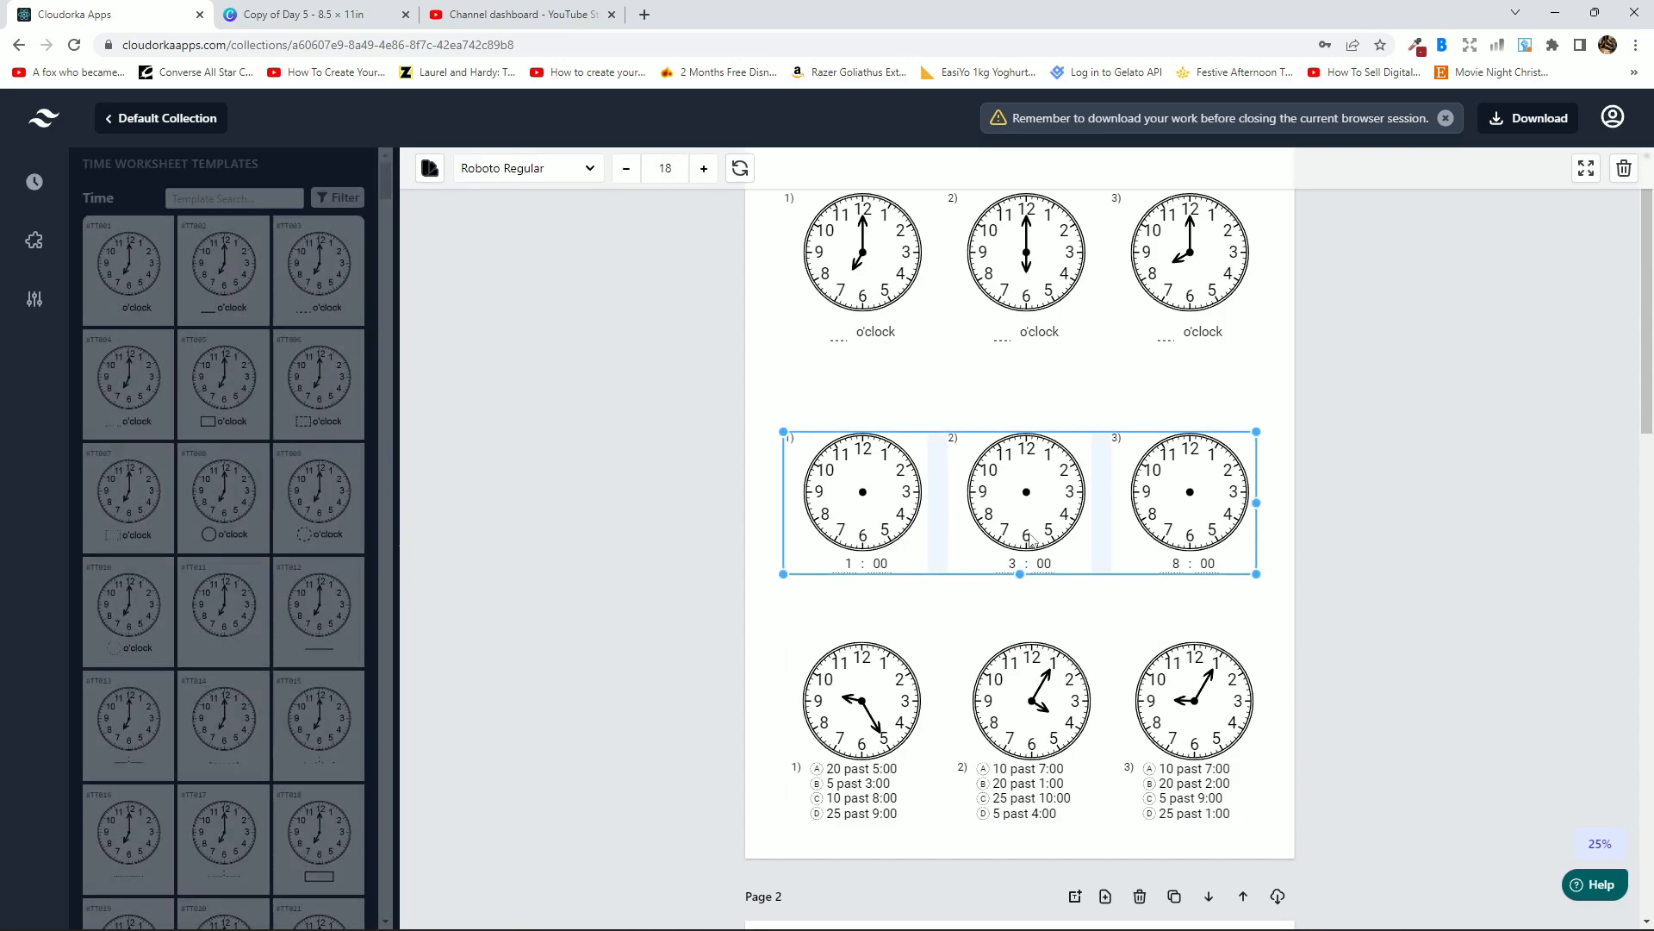
{"action": "scroll", "coordinate": [249, 590], "scroll_direction": "down", "scroll_amount": 1}
{"action": "scroll", "coordinate": [250, 586], "scroll_direction": "down", "scroll_amount": 12}
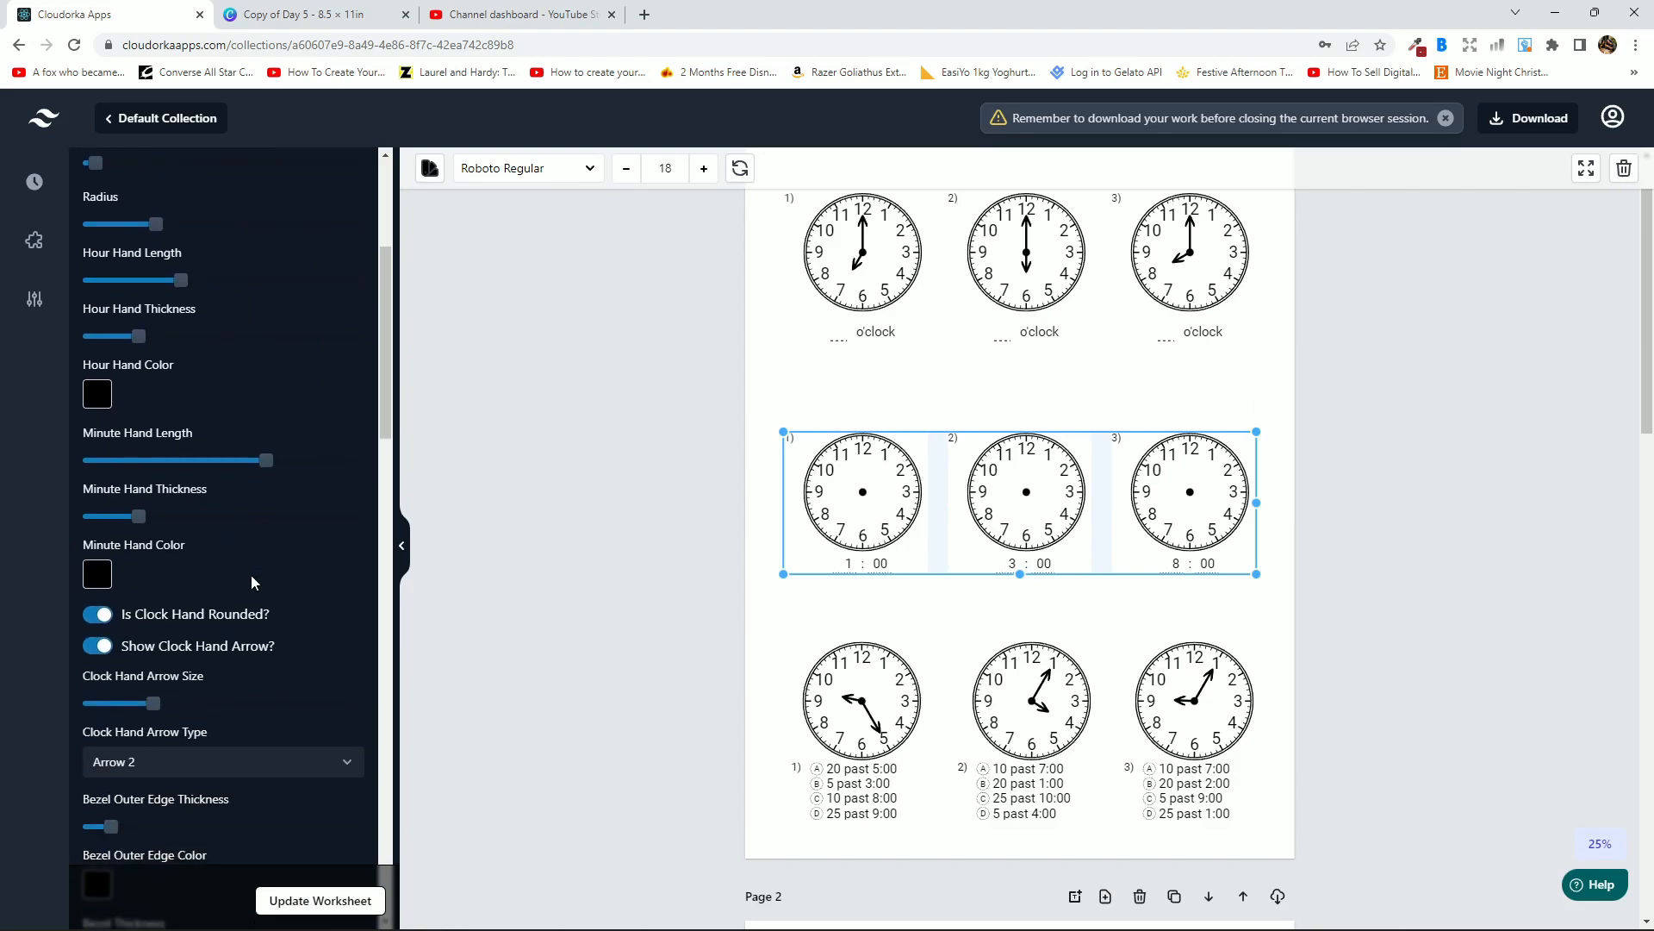
{"action": "scroll", "coordinate": [250, 560], "scroll_direction": "down", "scroll_amount": 7}
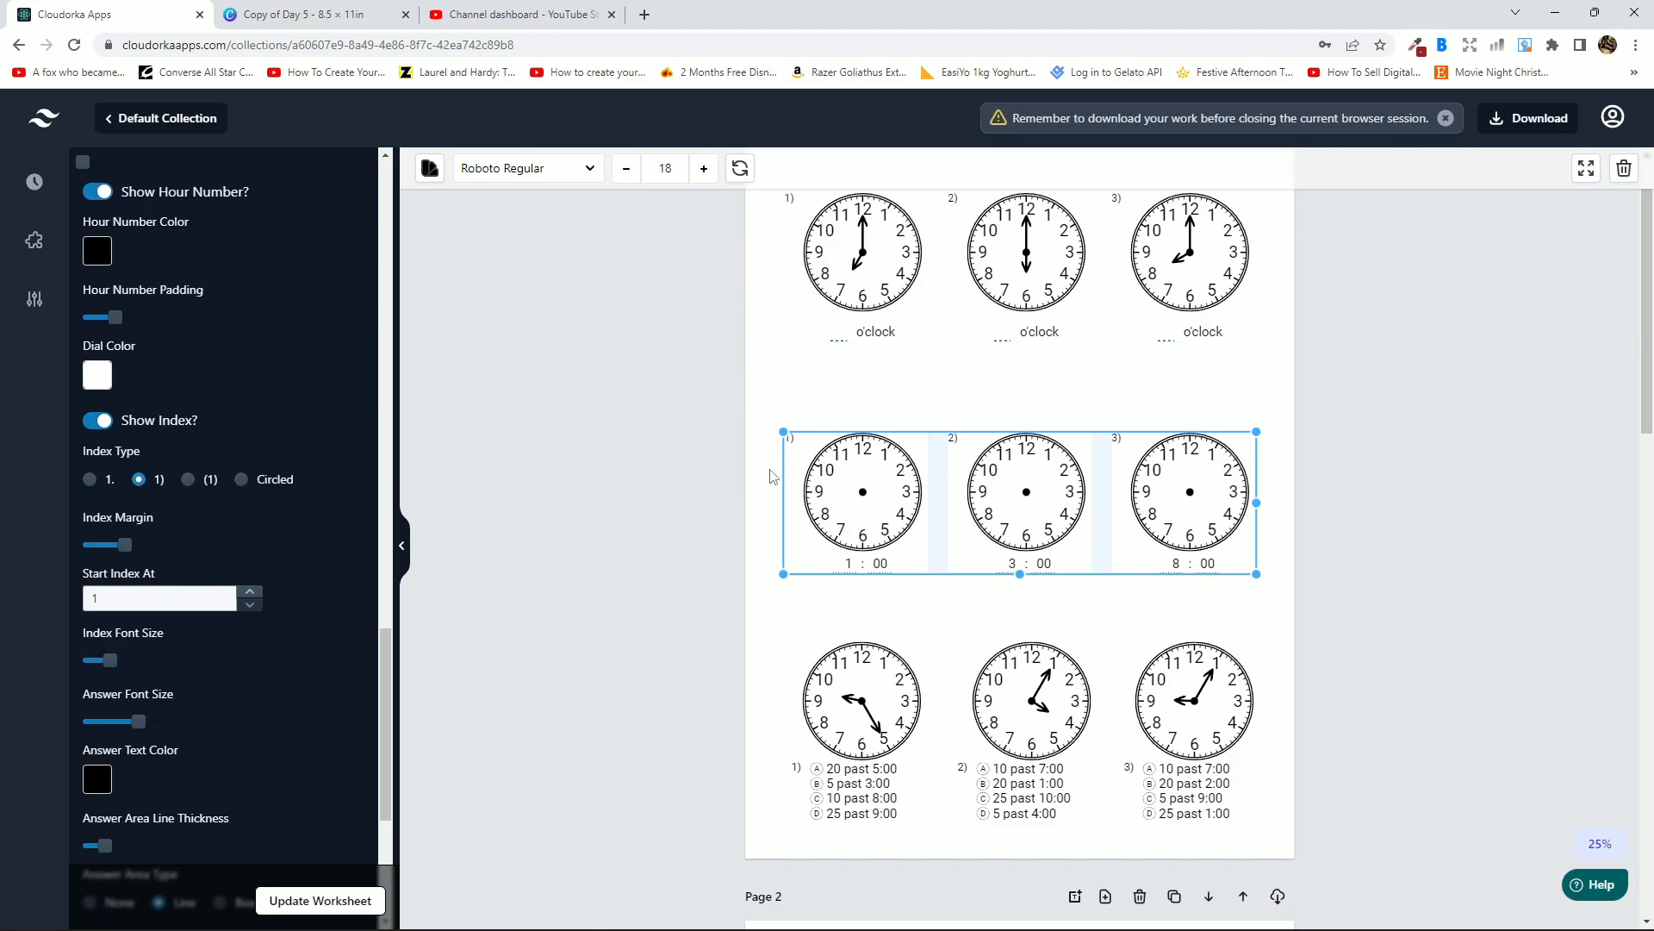
{"action": "left_click", "coordinate": [259, 593]}
{"action": "left_click", "coordinate": [259, 592]}
{"action": "left_click", "coordinate": [312, 905]}
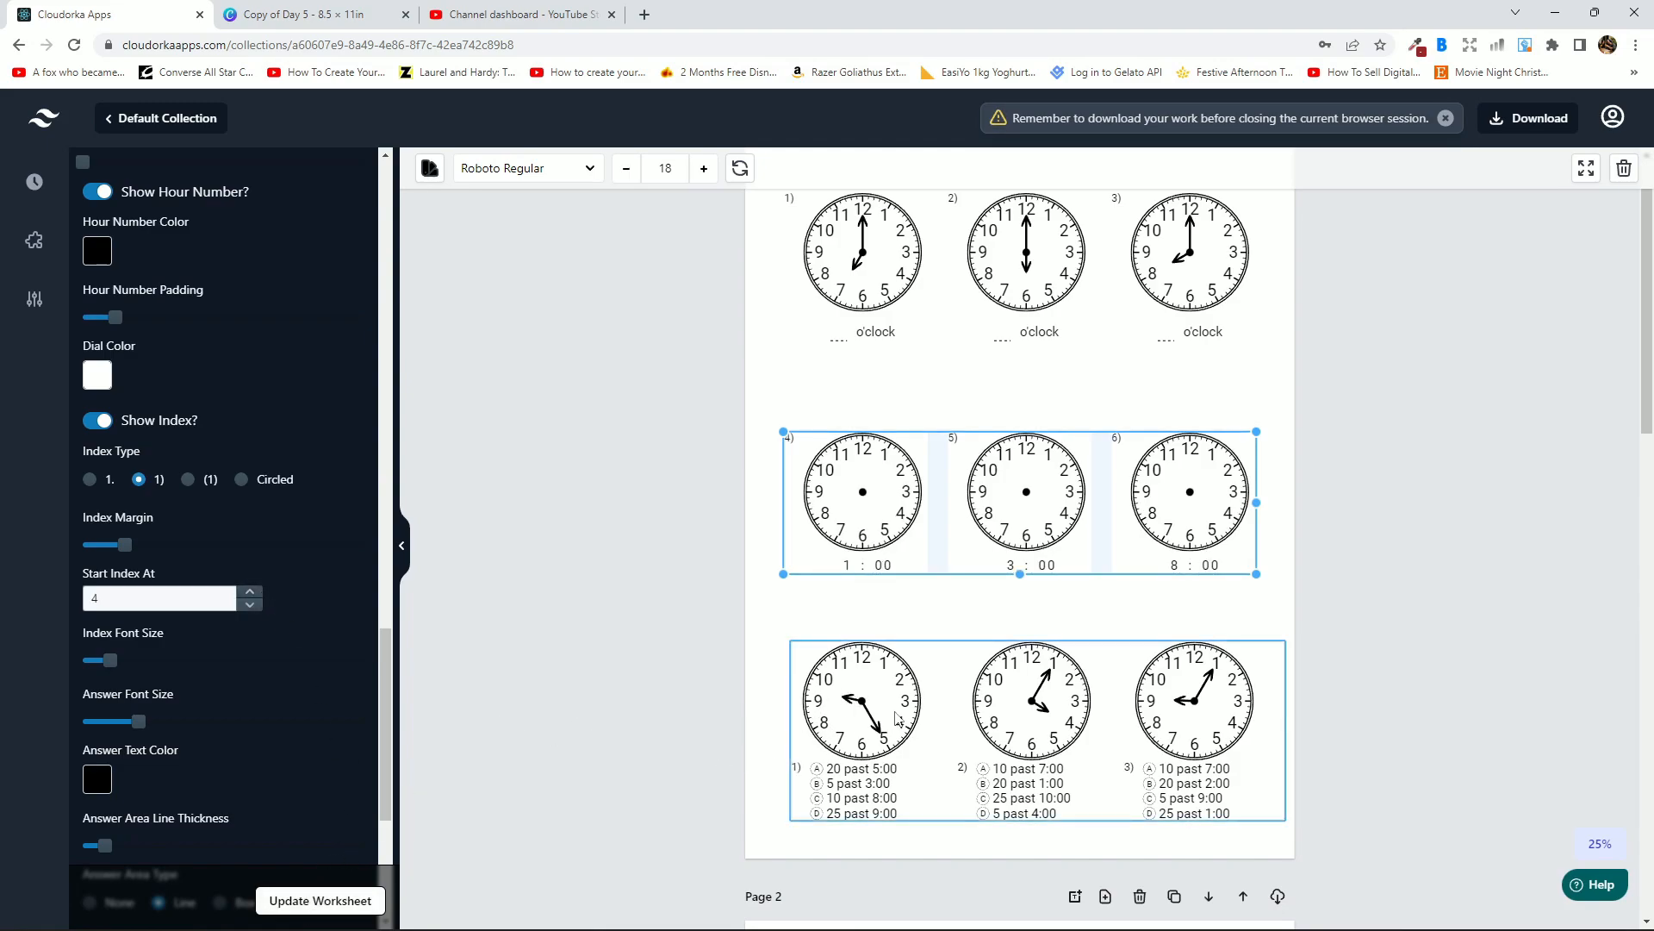
Start the multiple-choice row's numbering at 7 and realign the row with the clocks above.
{"action": "left_click", "coordinate": [896, 717]}
{"action": "scroll", "coordinate": [385, 450], "scroll_direction": "down", "scroll_amount": 5}
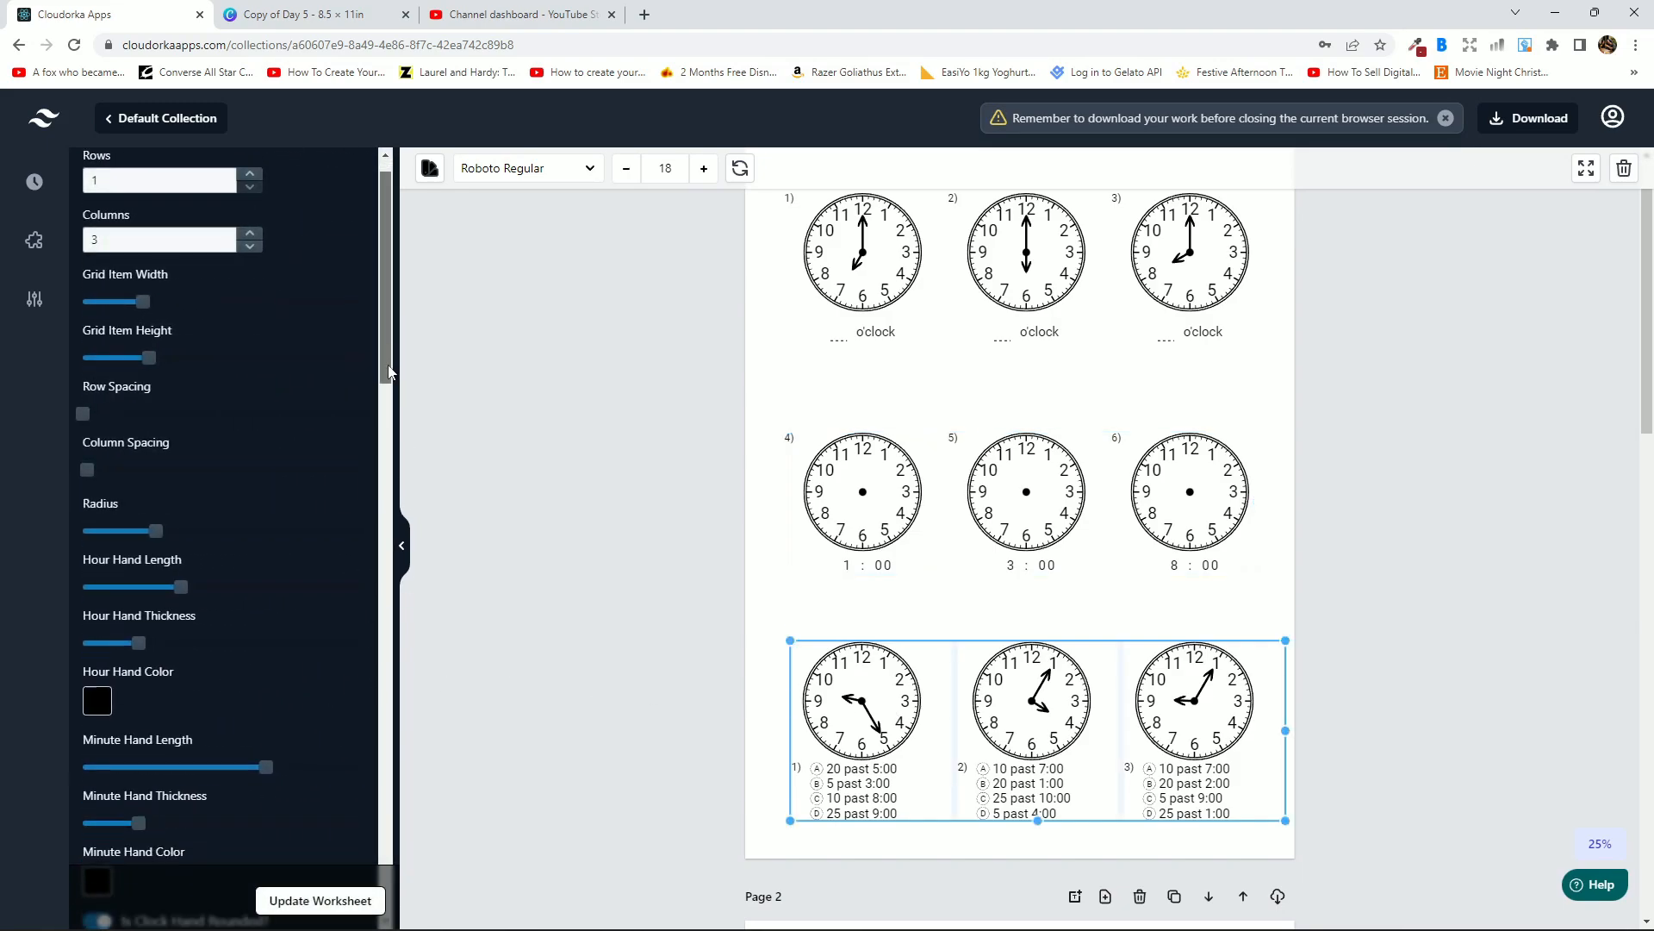
{"action": "left_click_drag", "start_coordinate": [385, 449], "coordinate": [416, 825]}
{"action": "left_click", "coordinate": [250, 744]}
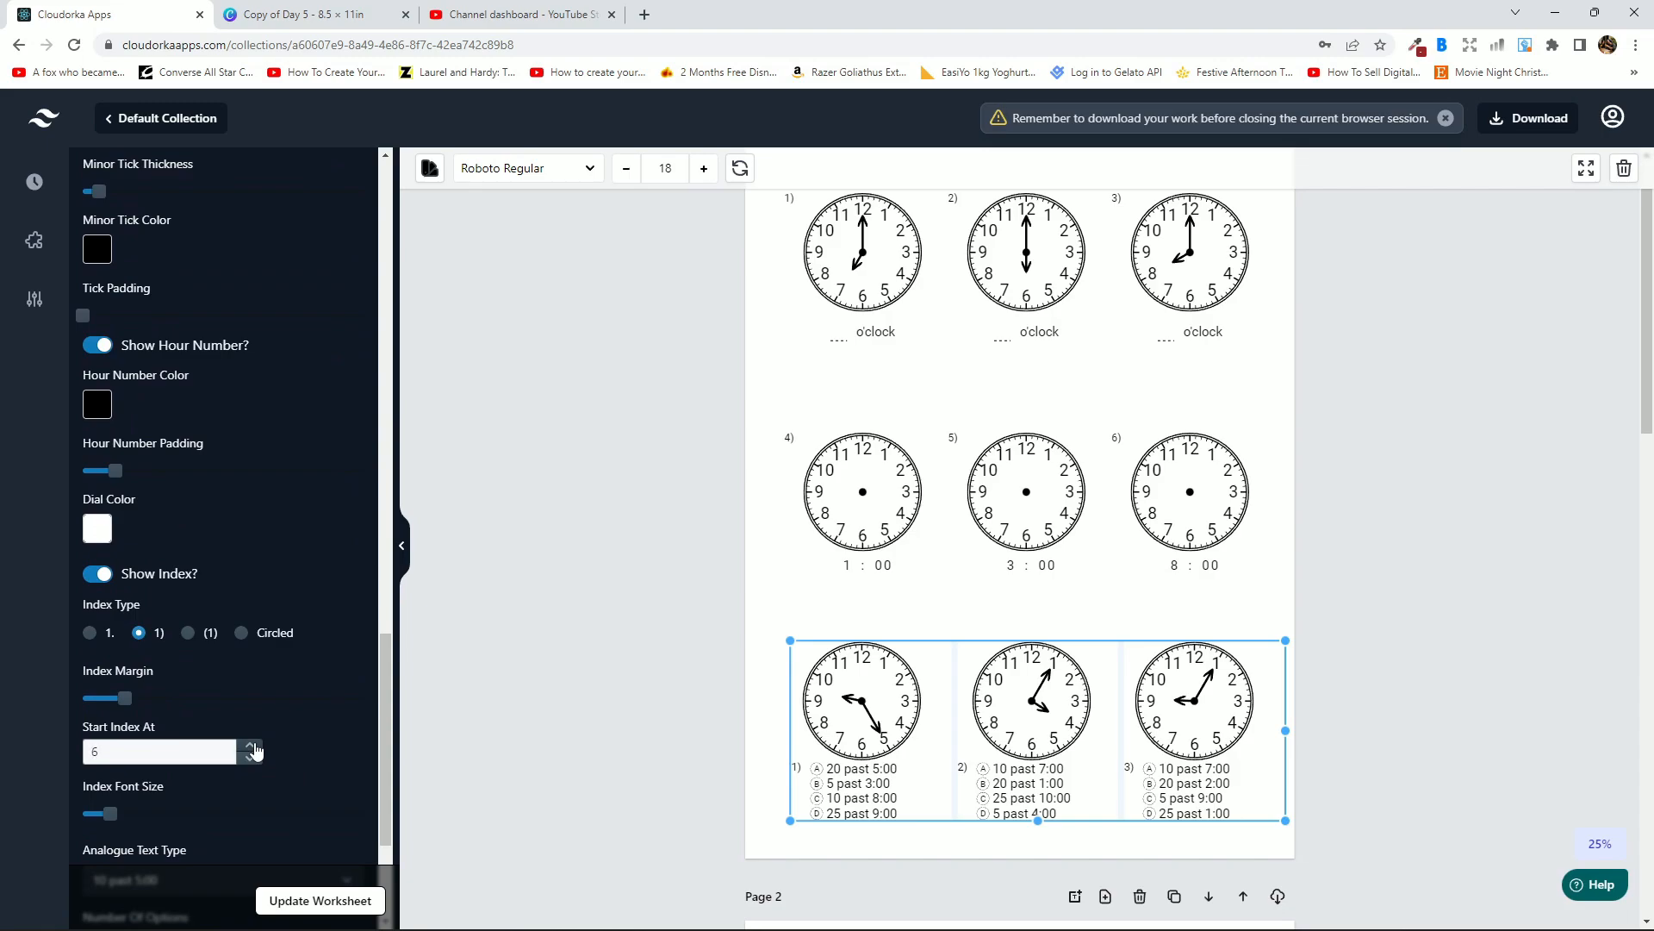
{"action": "left_click", "coordinate": [252, 745]}
{"action": "left_click", "coordinate": [330, 899]}
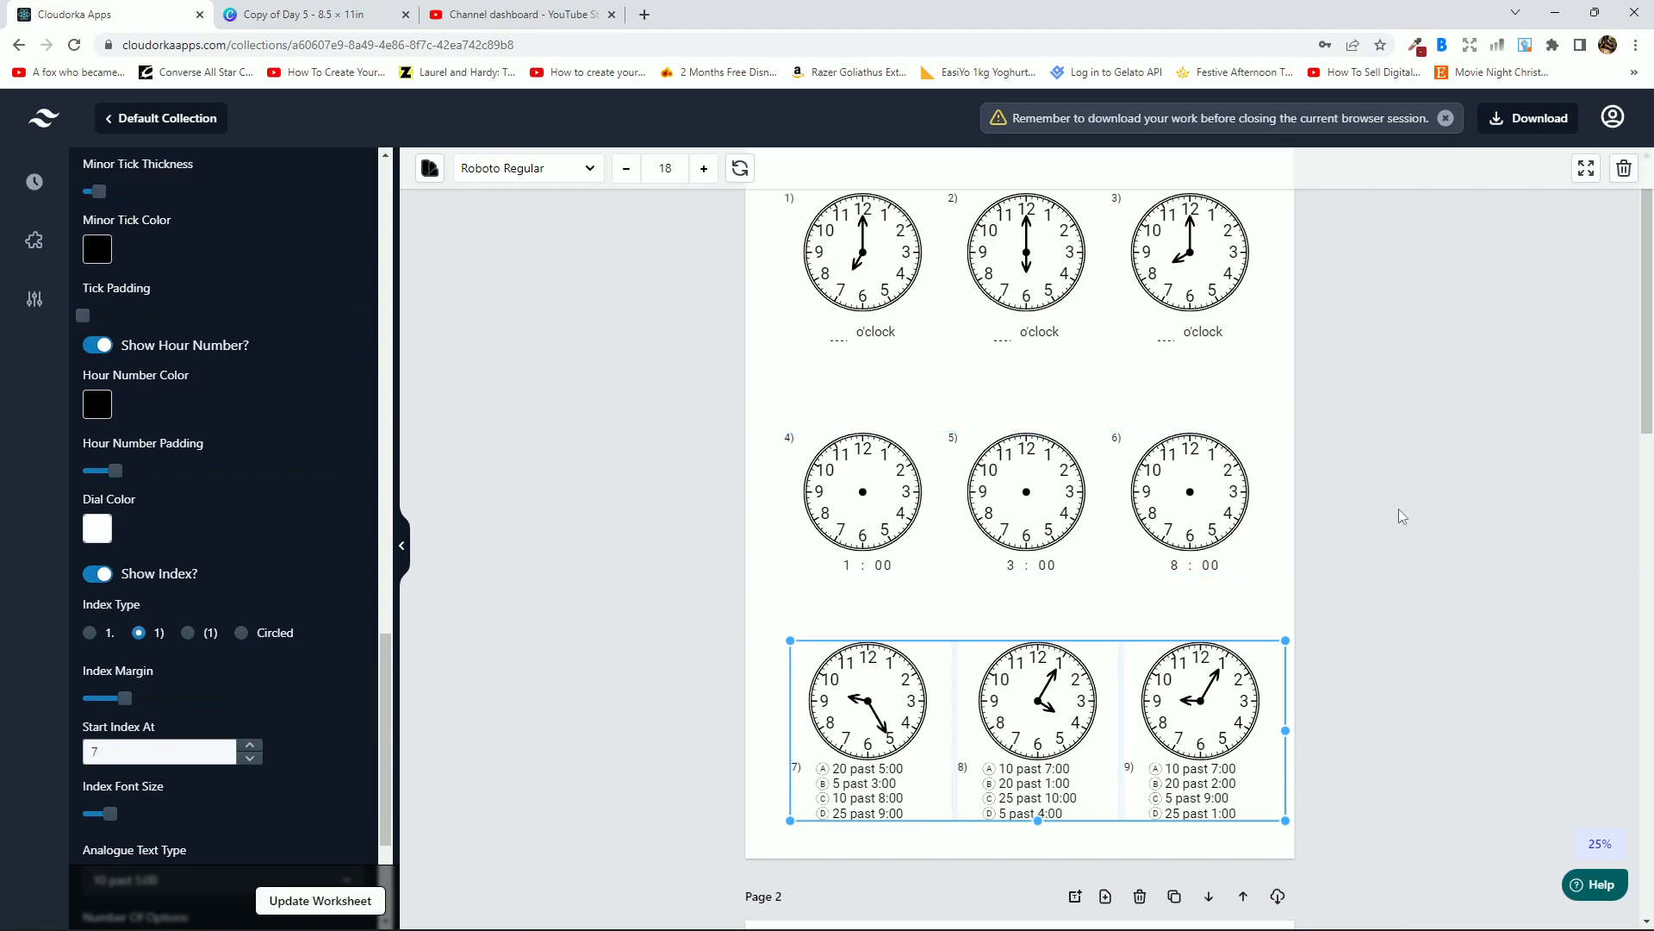
{"action": "left_click_drag", "start_coordinate": [1161, 711], "coordinate": [1155, 711]}
{"action": "left_click", "coordinate": [1399, 550]}
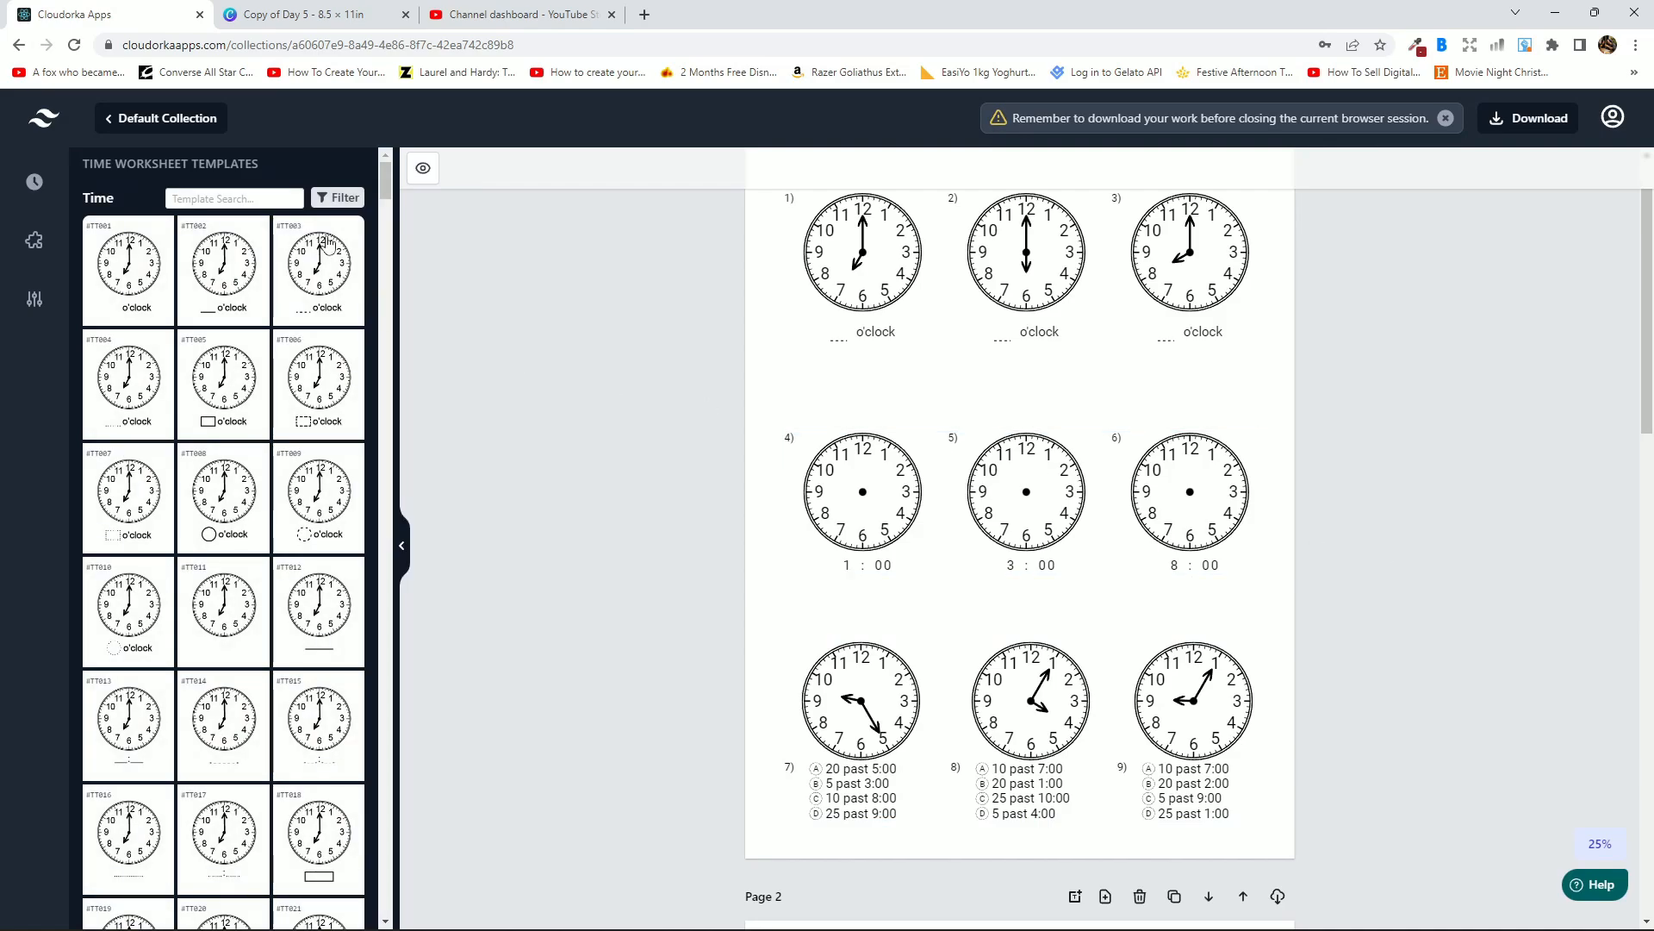
{"action": "left_click", "coordinate": [338, 197]}
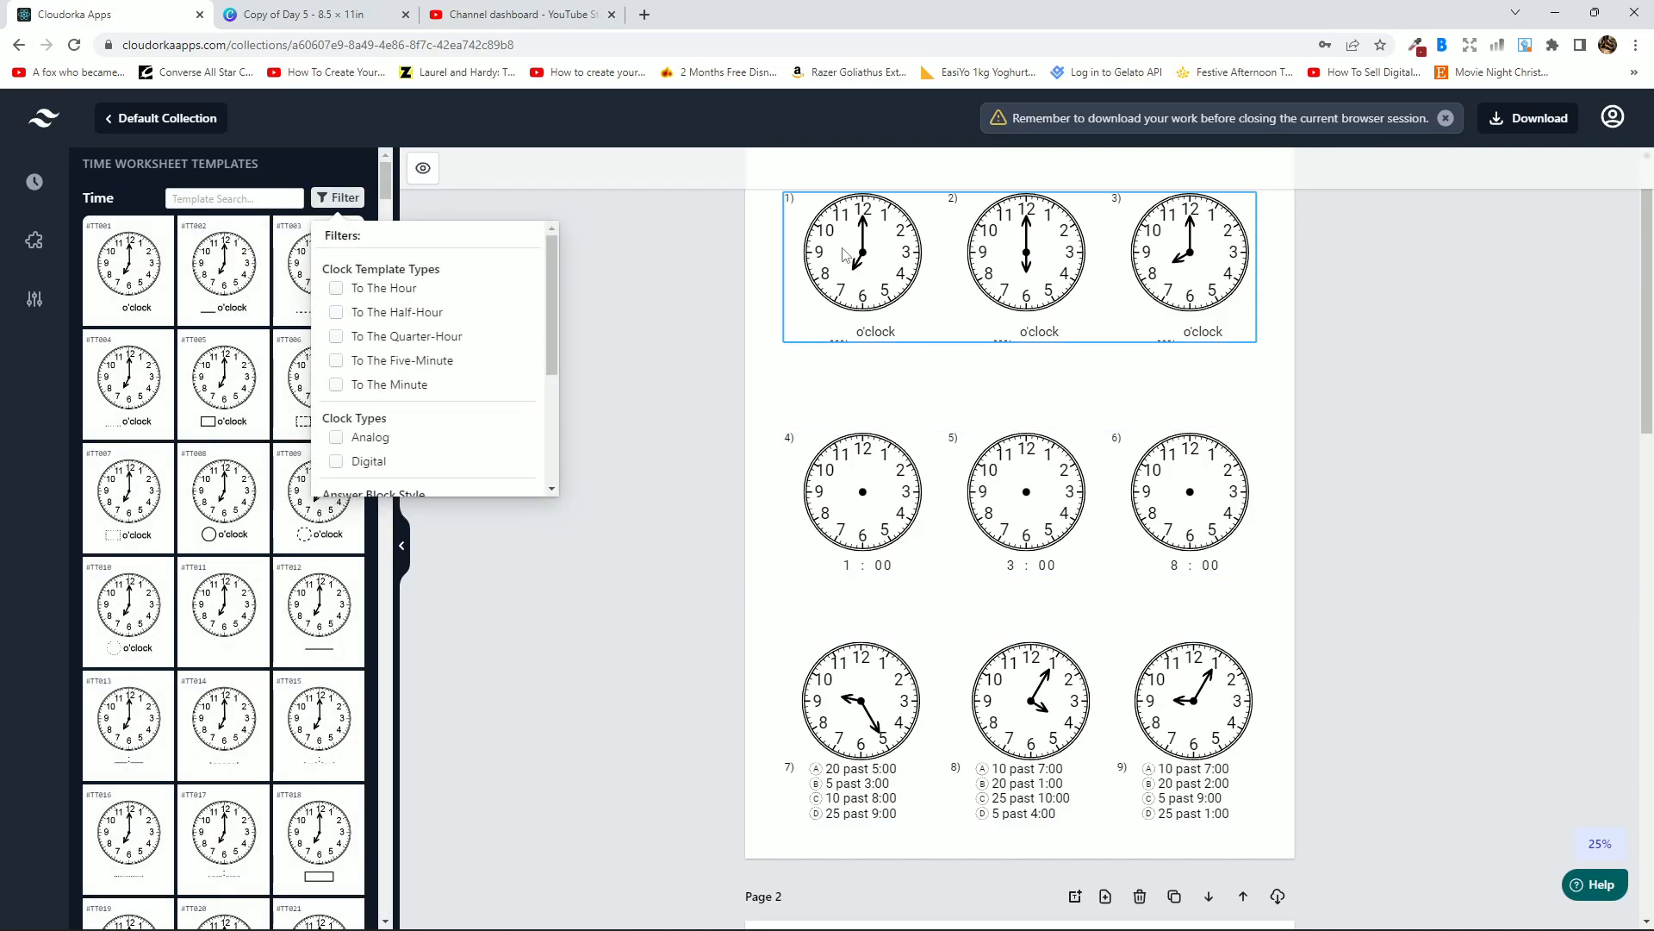
{"action": "left_click", "coordinate": [1423, 365]}
{"action": "left_click", "coordinate": [864, 257]}
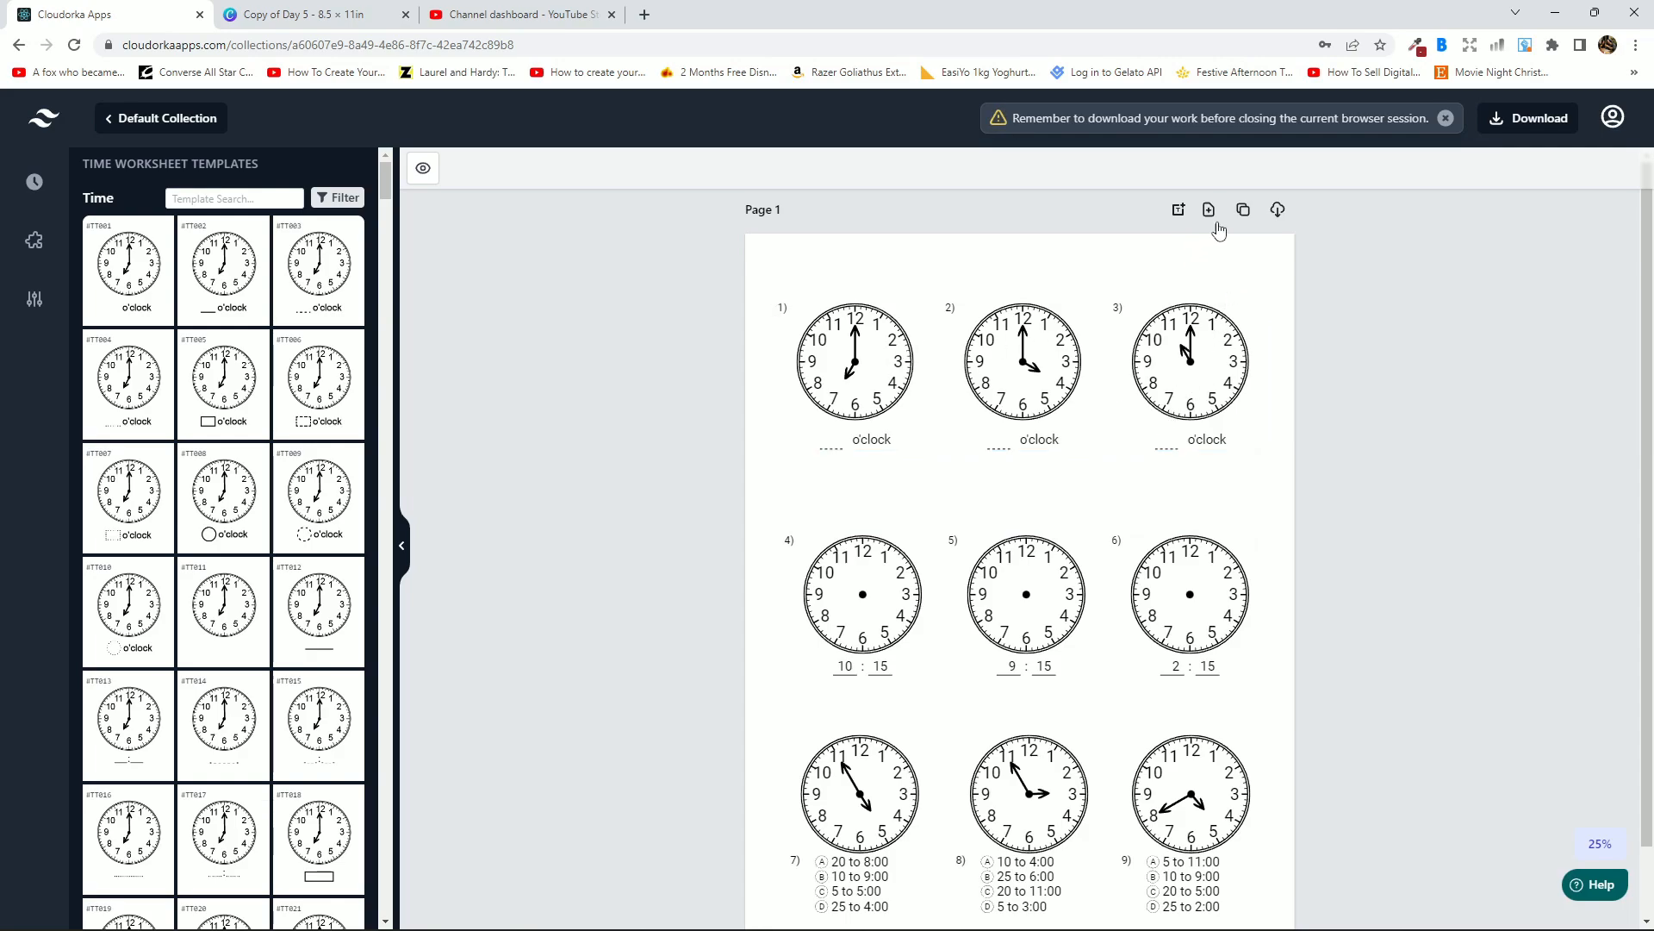
Clone the worksheet page three times to make pages 2 to 4 and check the clocks on the copies.
{"action": "left_click", "coordinate": [1244, 212]}
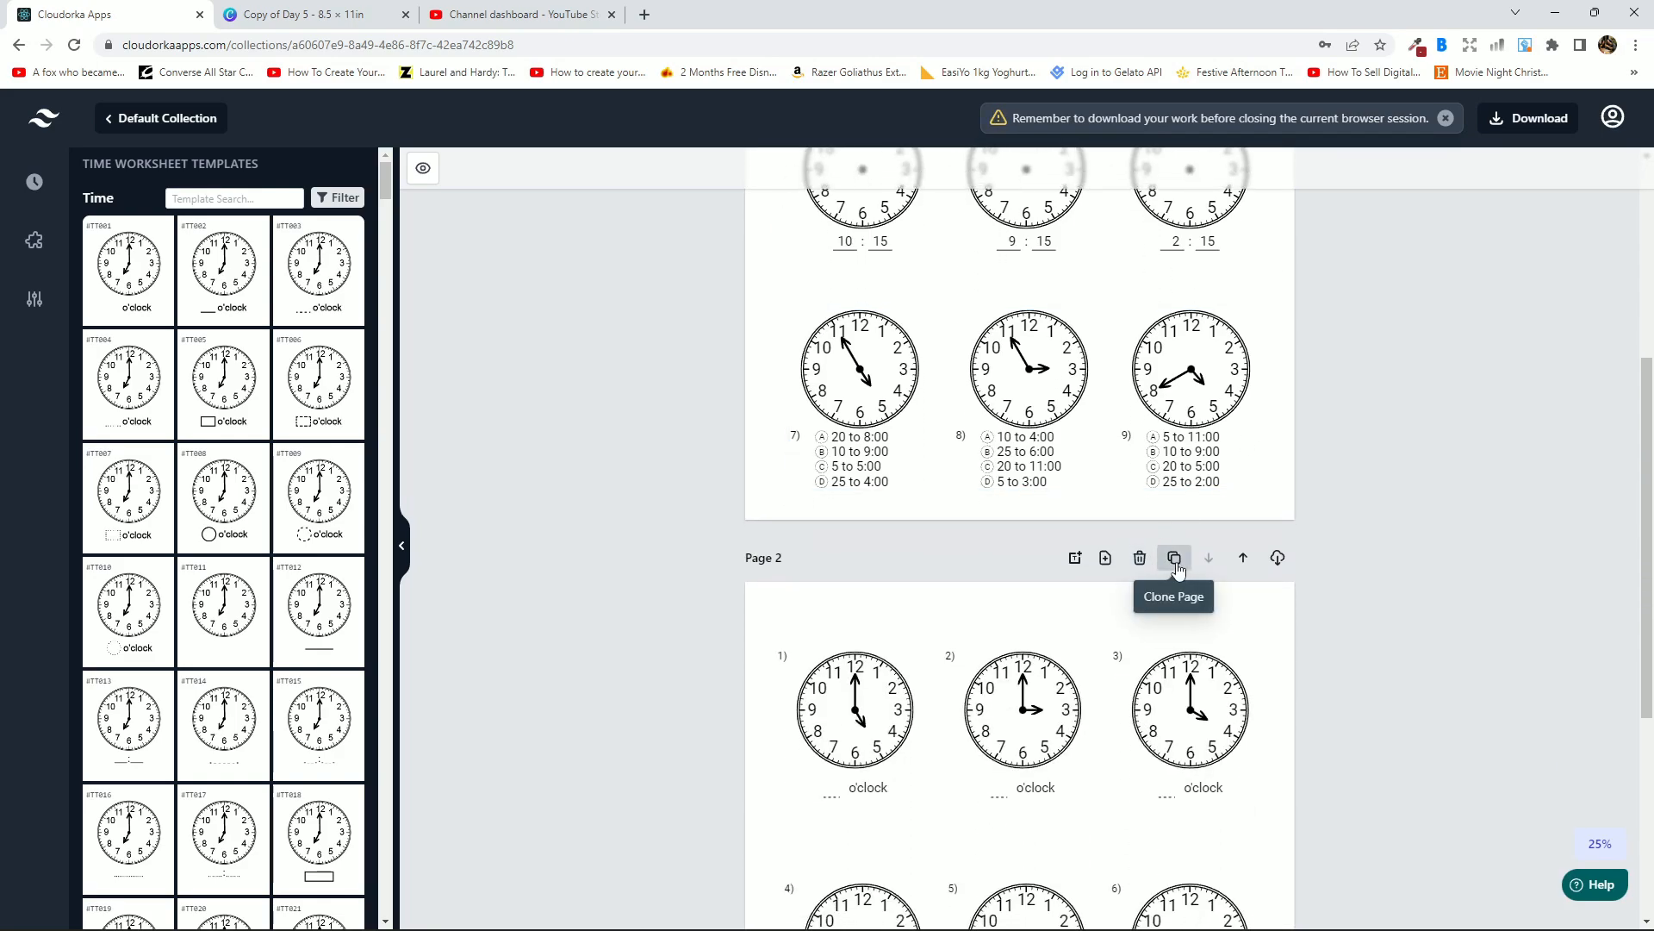
{"action": "left_click", "coordinate": [1174, 554]}
{"action": "left_click", "coordinate": [1174, 558]}
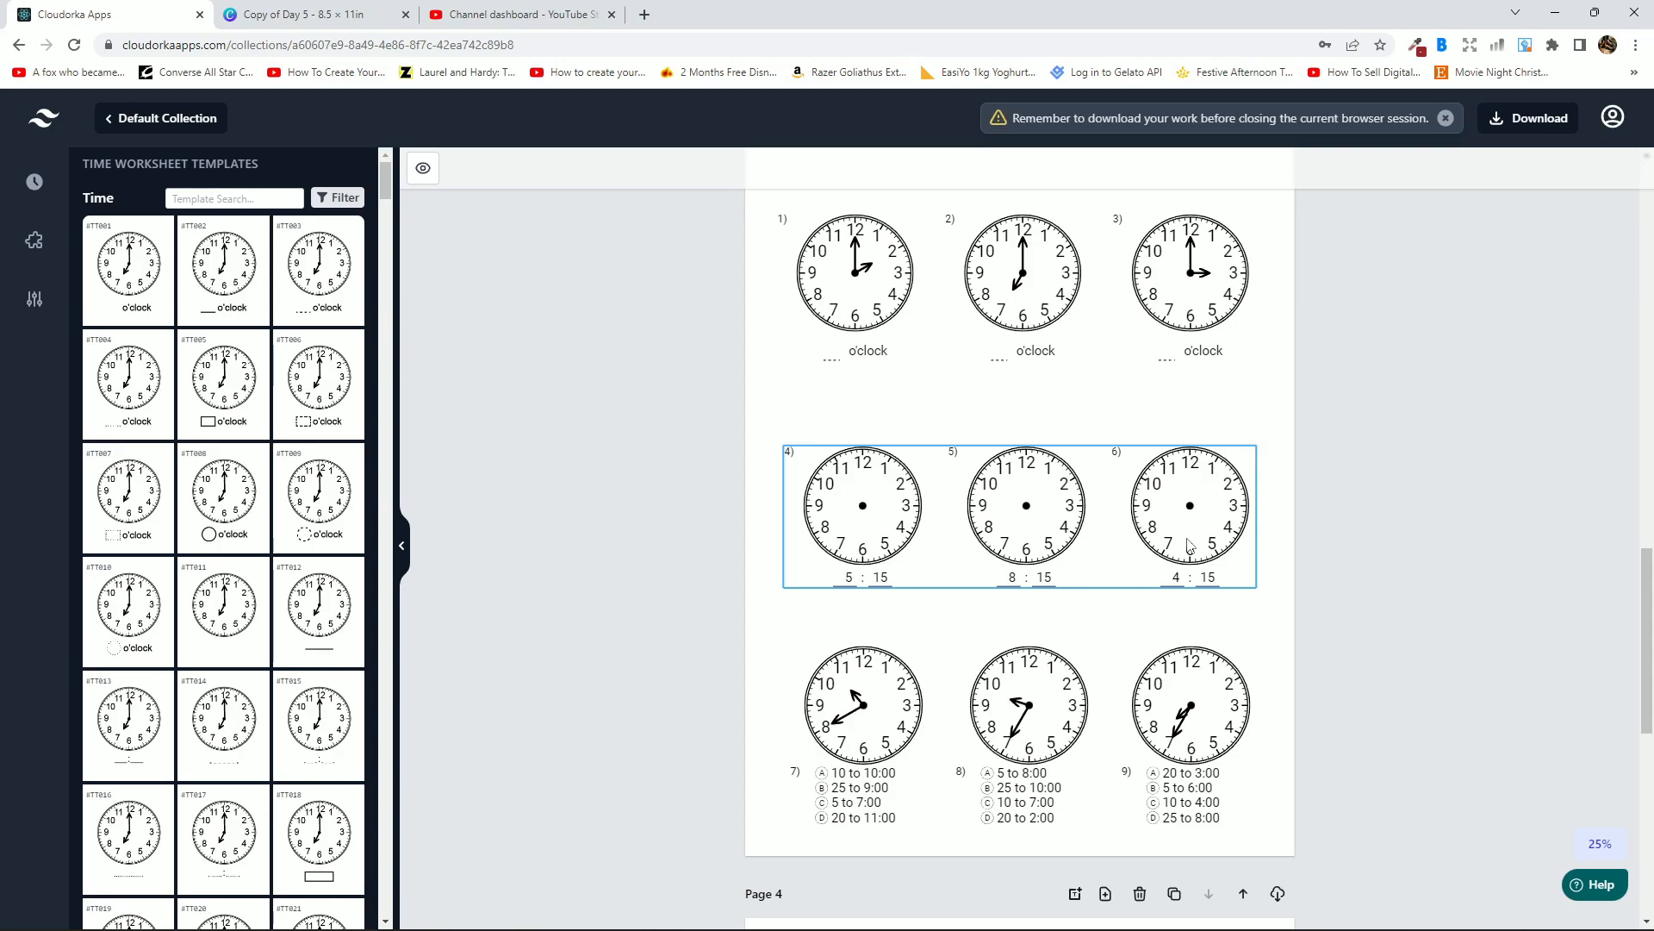
{"action": "scroll", "coordinate": [1650, 577], "scroll_direction": "up", "scroll_amount": 1}
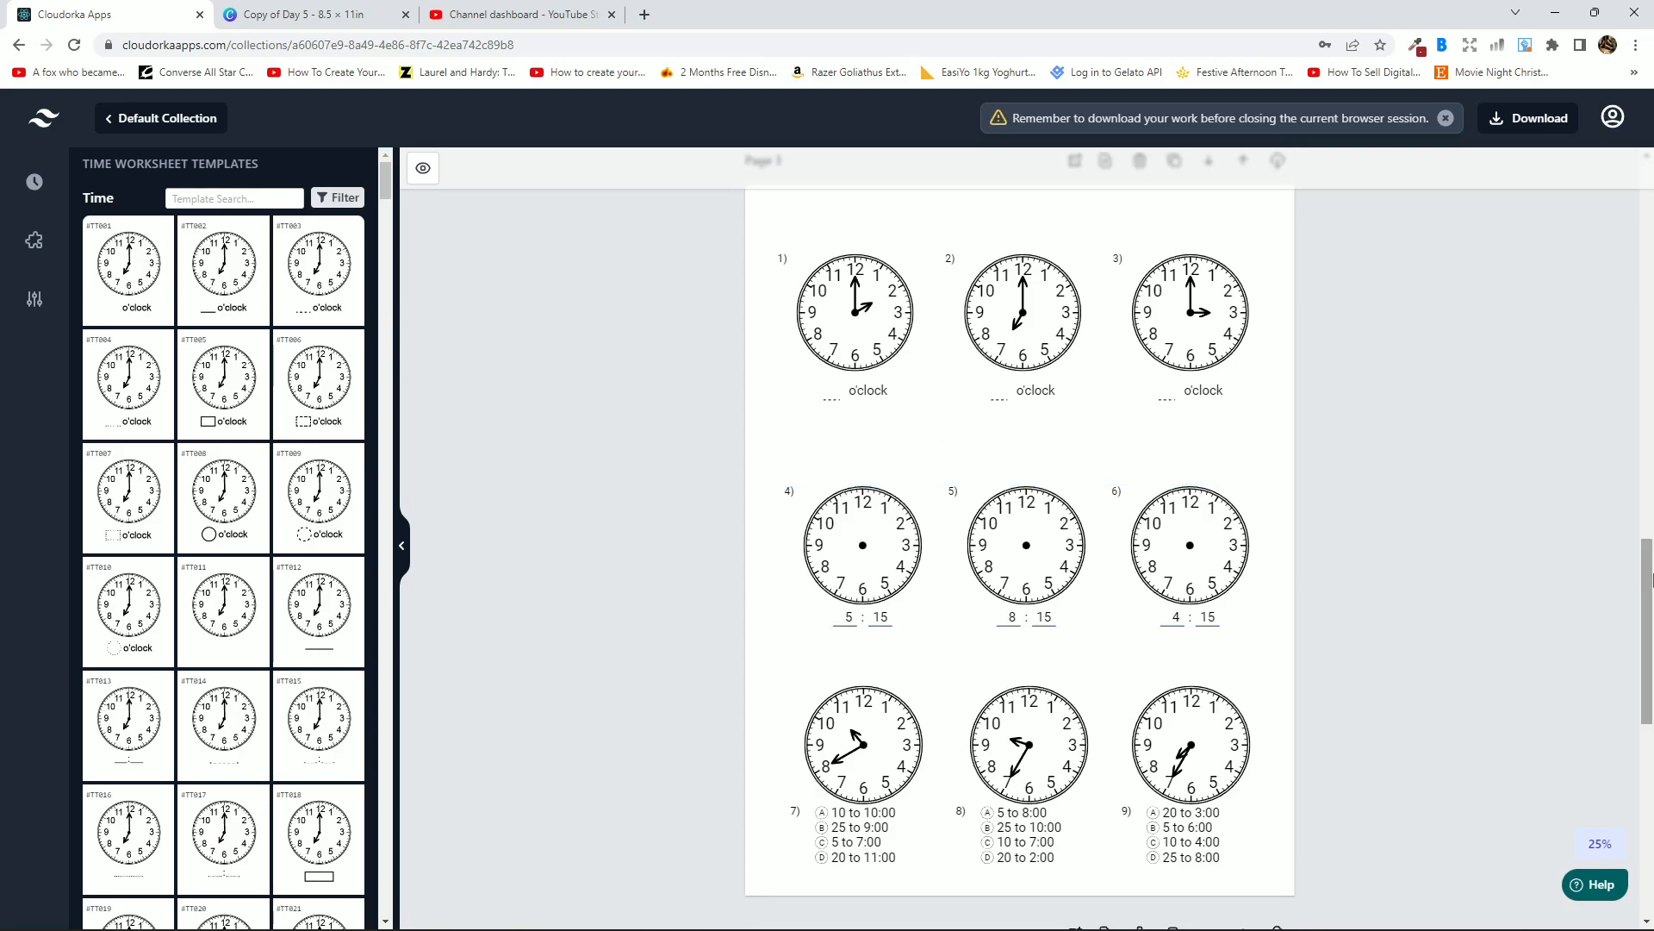
{"action": "scroll", "coordinate": [1650, 578], "scroll_direction": "up", "scroll_amount": 5}
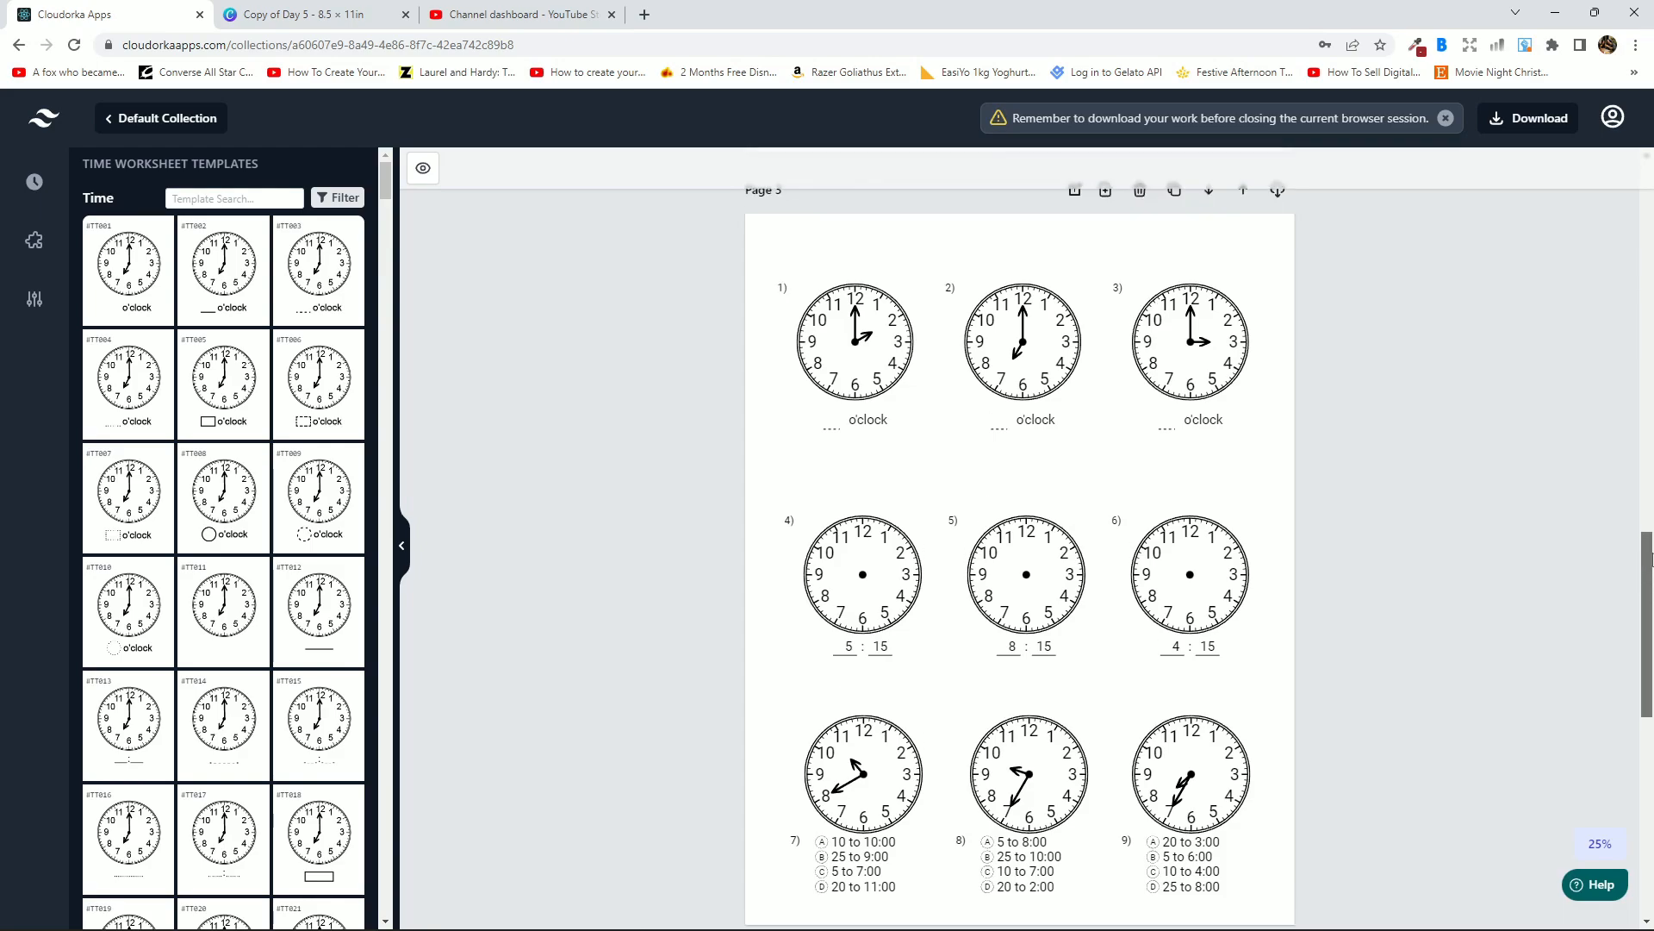
{"action": "scroll", "coordinate": [1111, 344], "scroll_direction": "up", "scroll_amount": 8}
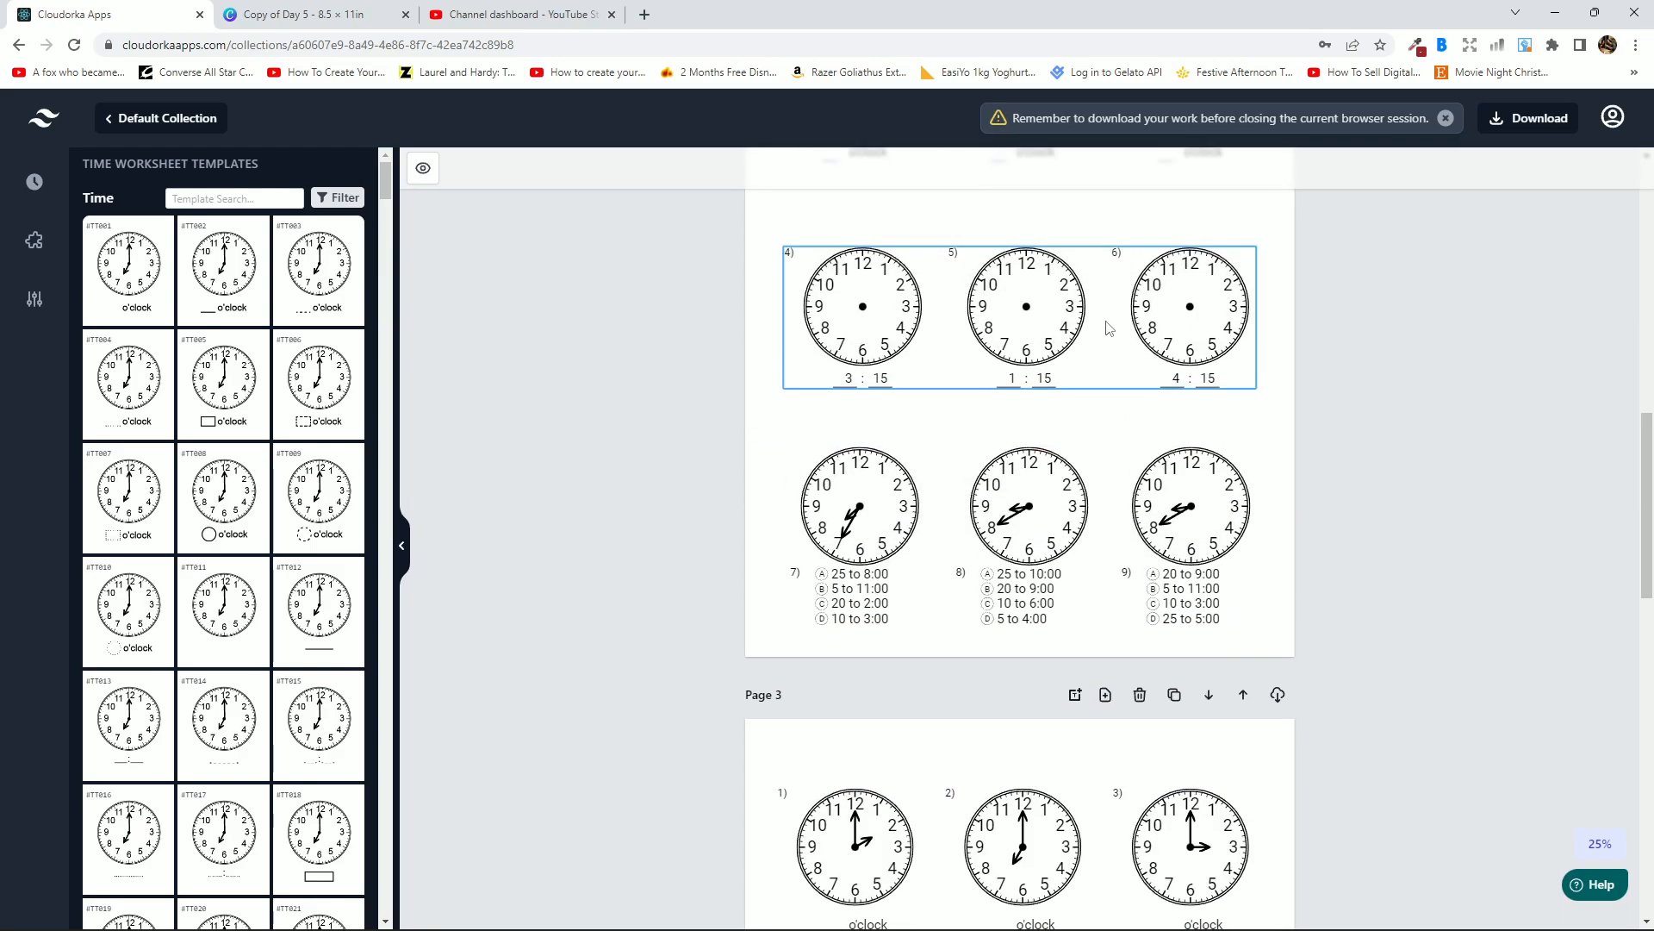
{"action": "scroll", "coordinate": [1119, 366], "scroll_direction": "down", "scroll_amount": 6}
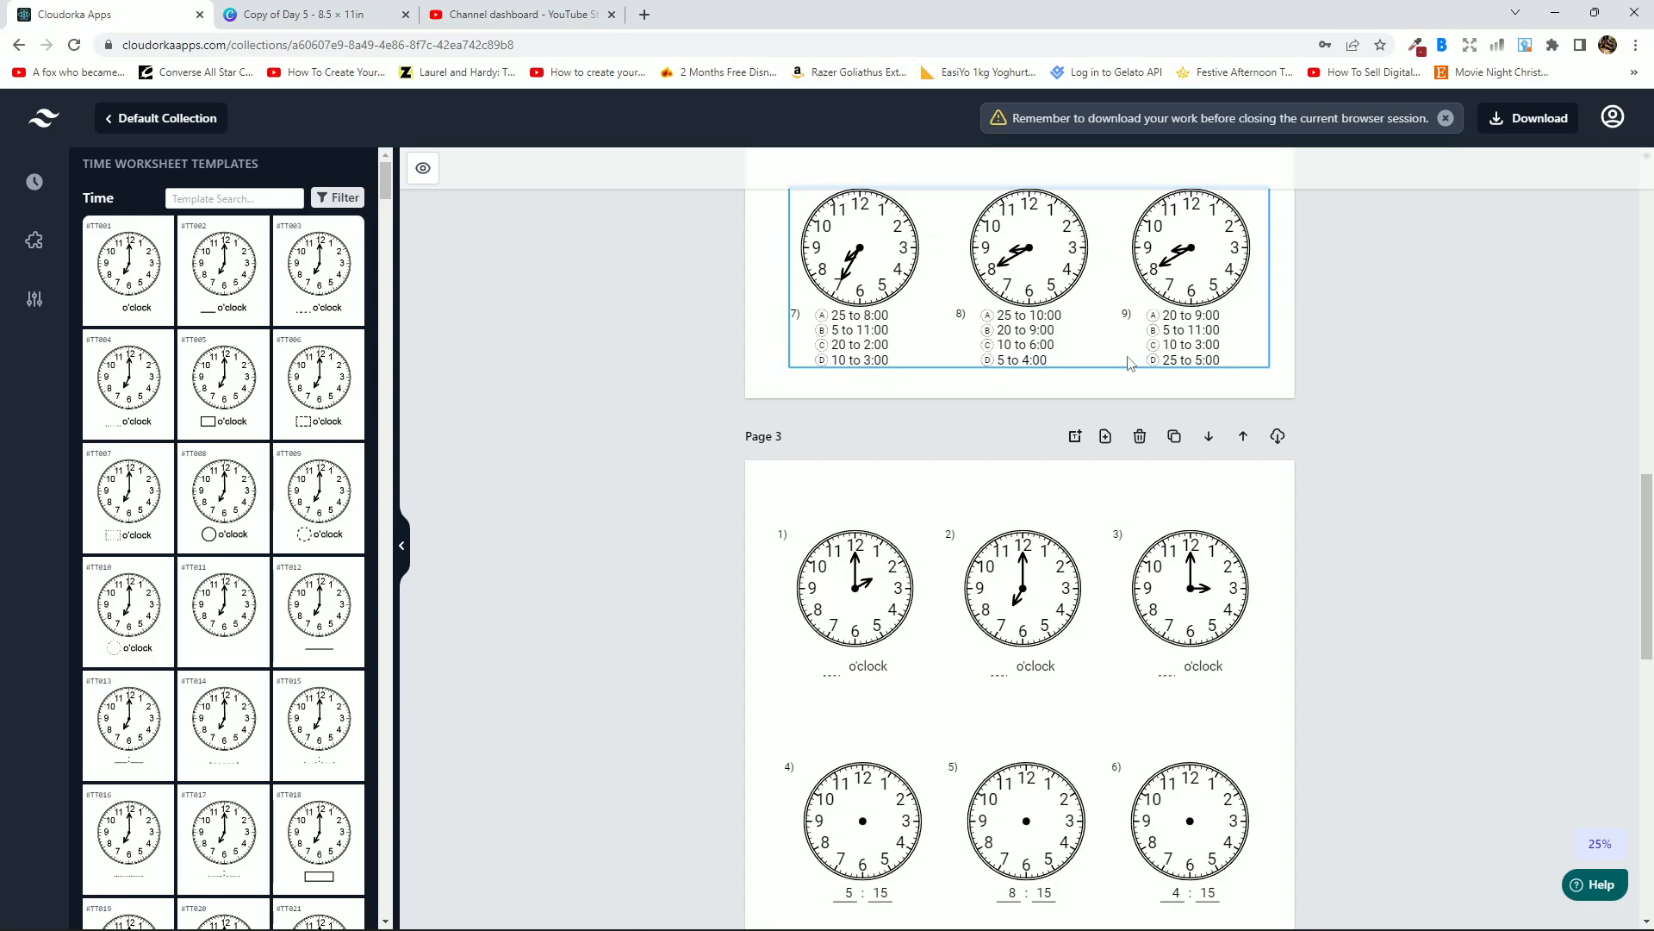
{"action": "scroll", "coordinate": [1491, 578], "scroll_direction": "down", "scroll_amount": 7}
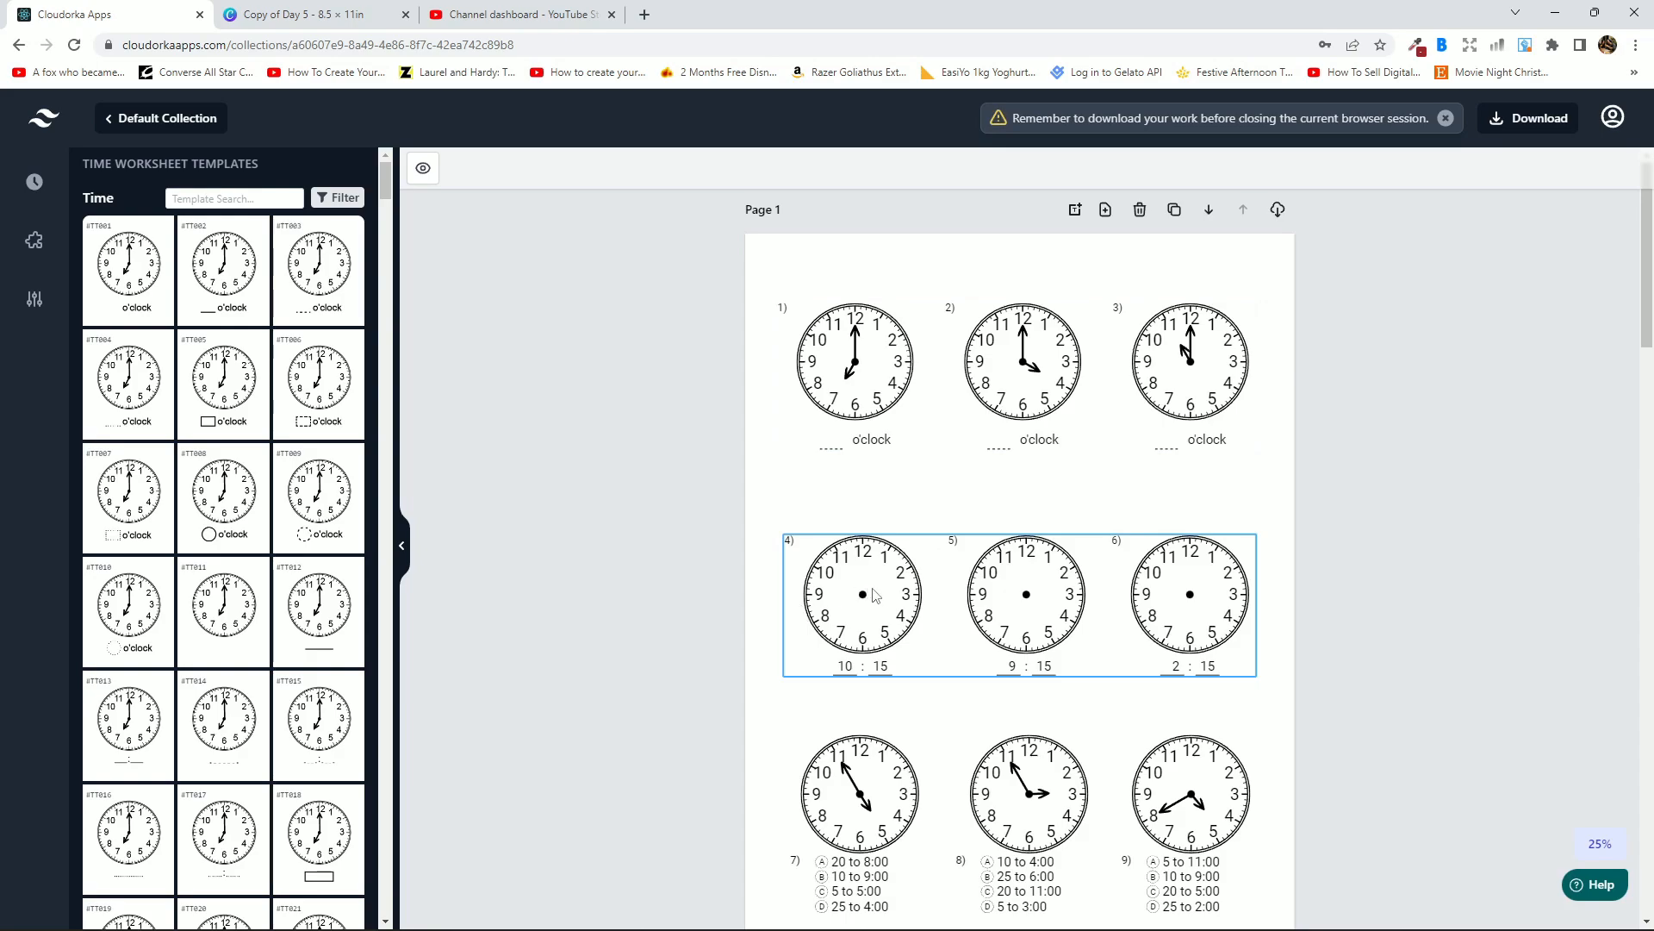
Delete the blank-clock row from page 1 and filter the templates by To The Quarter-Hour.
{"action": "left_click", "coordinate": [951, 583]}
{"action": "key", "text": "Delete"}
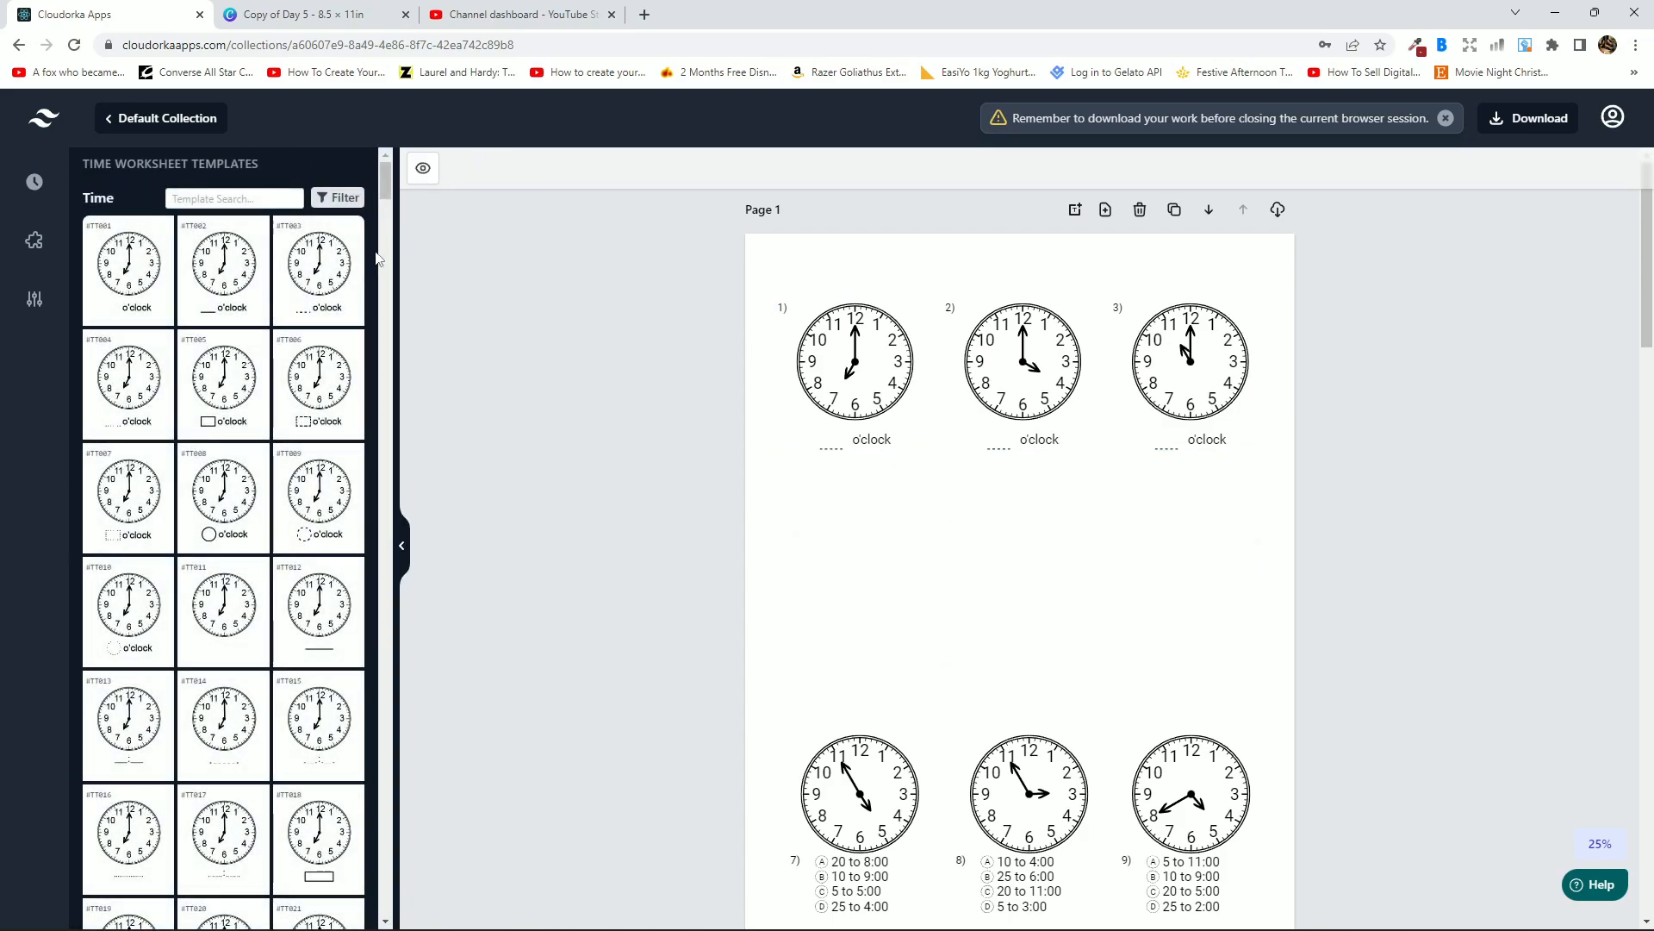
{"action": "left_click", "coordinate": [336, 200]}
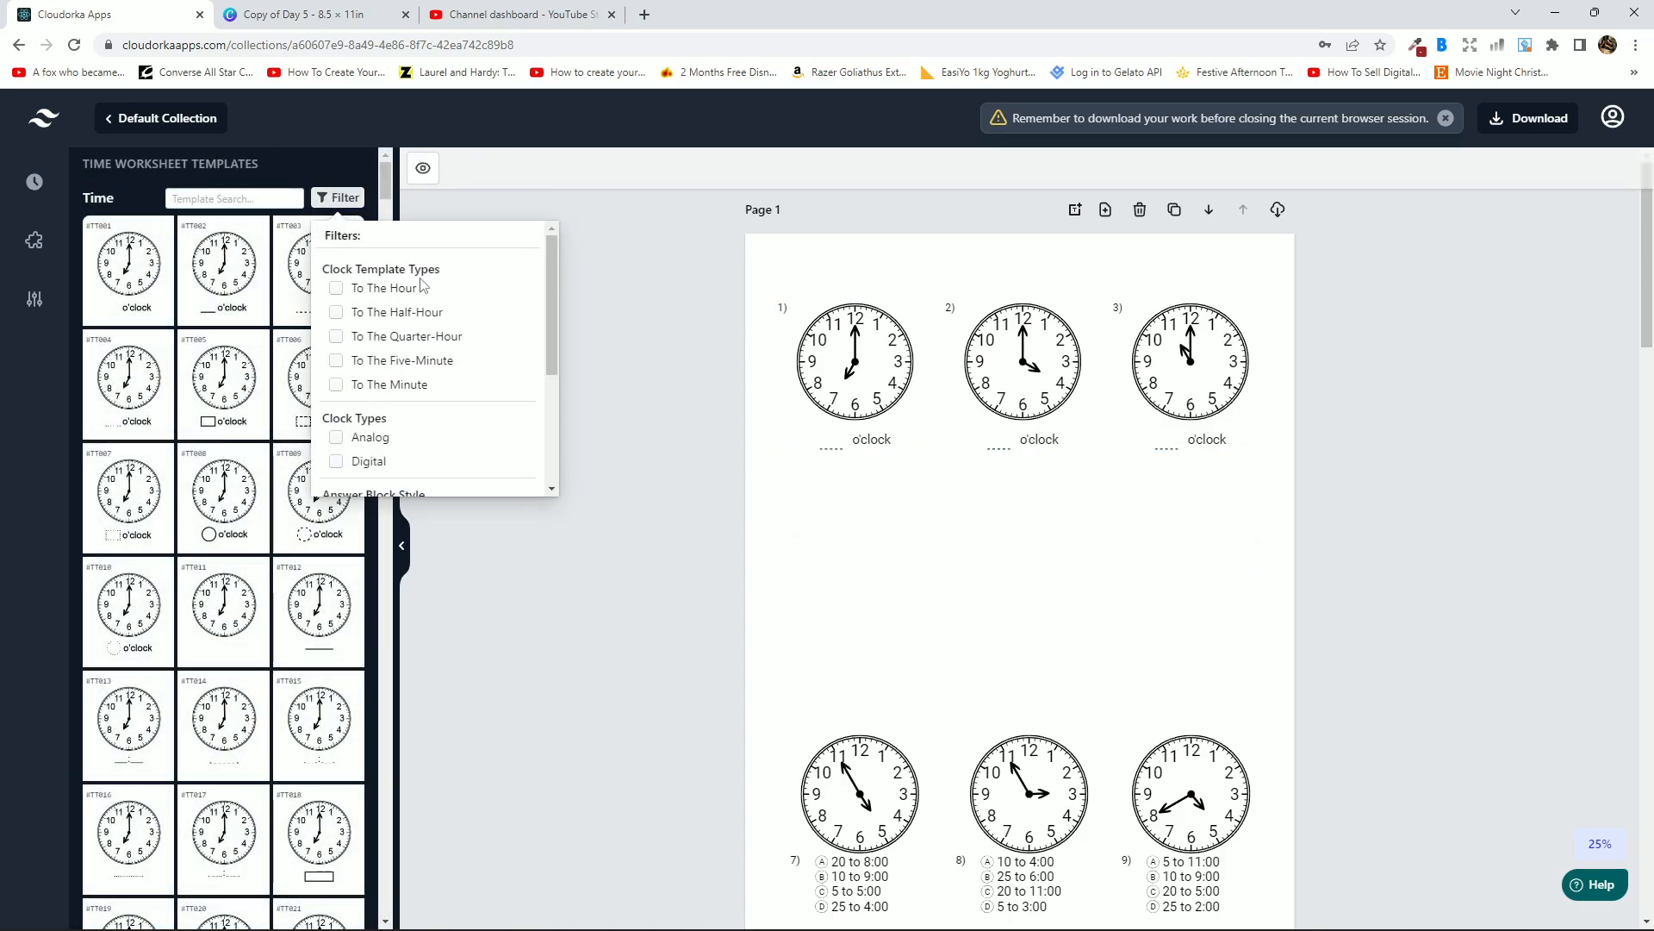
{"action": "left_click", "coordinate": [416, 338]}
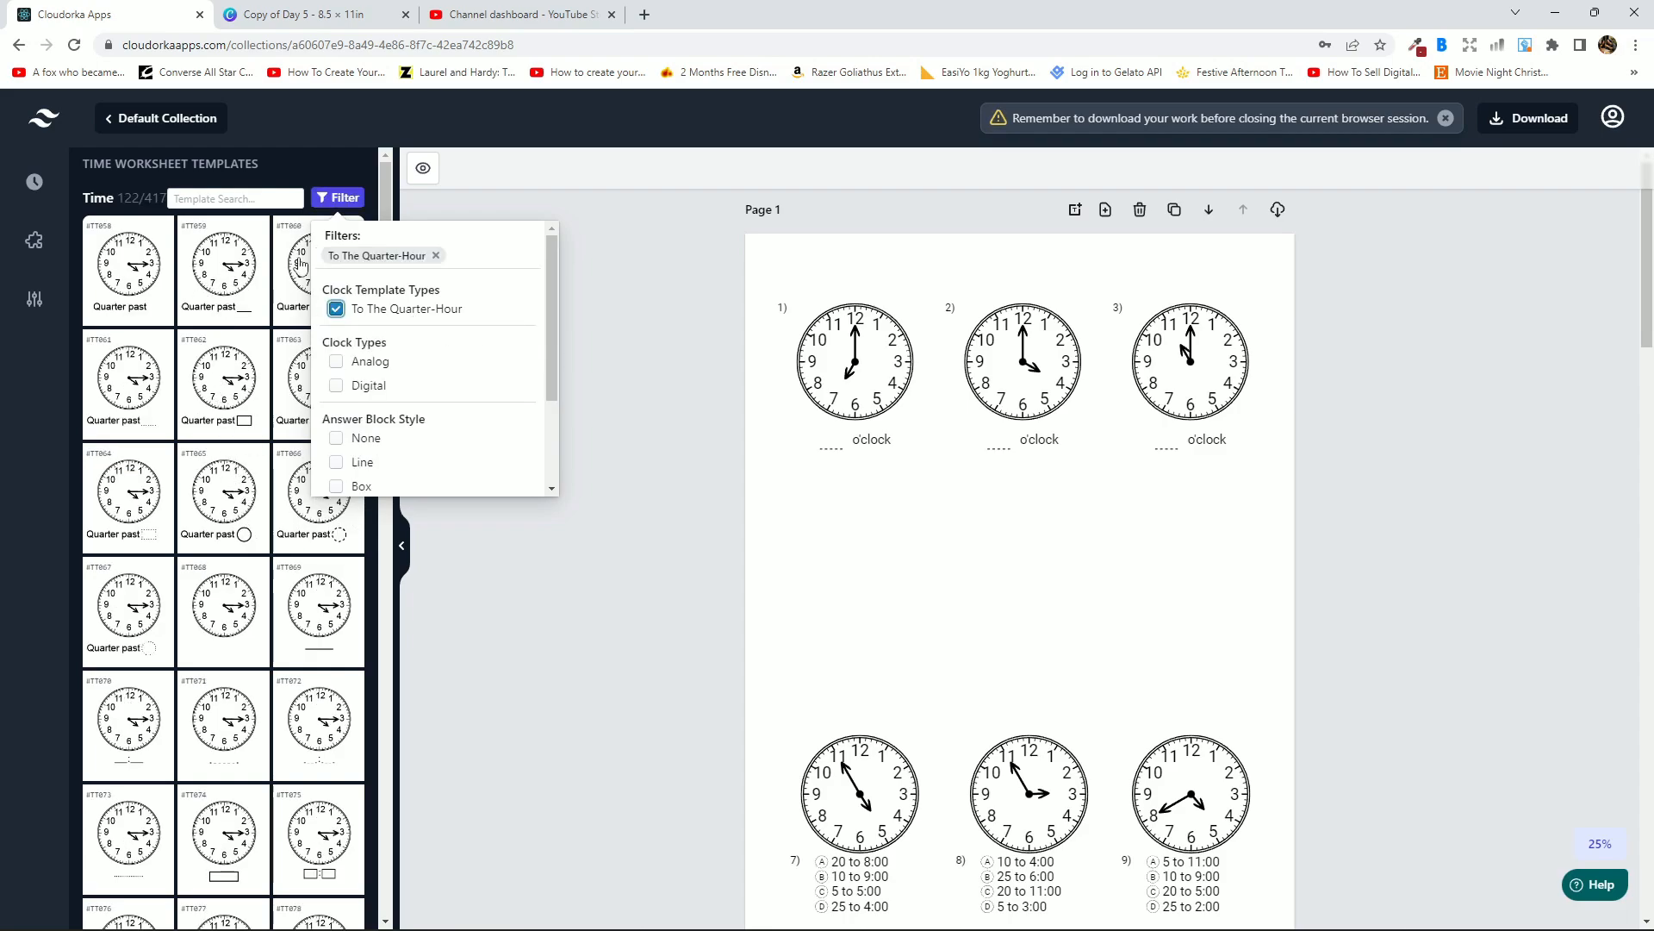
{"action": "left_click", "coordinate": [386, 195]}
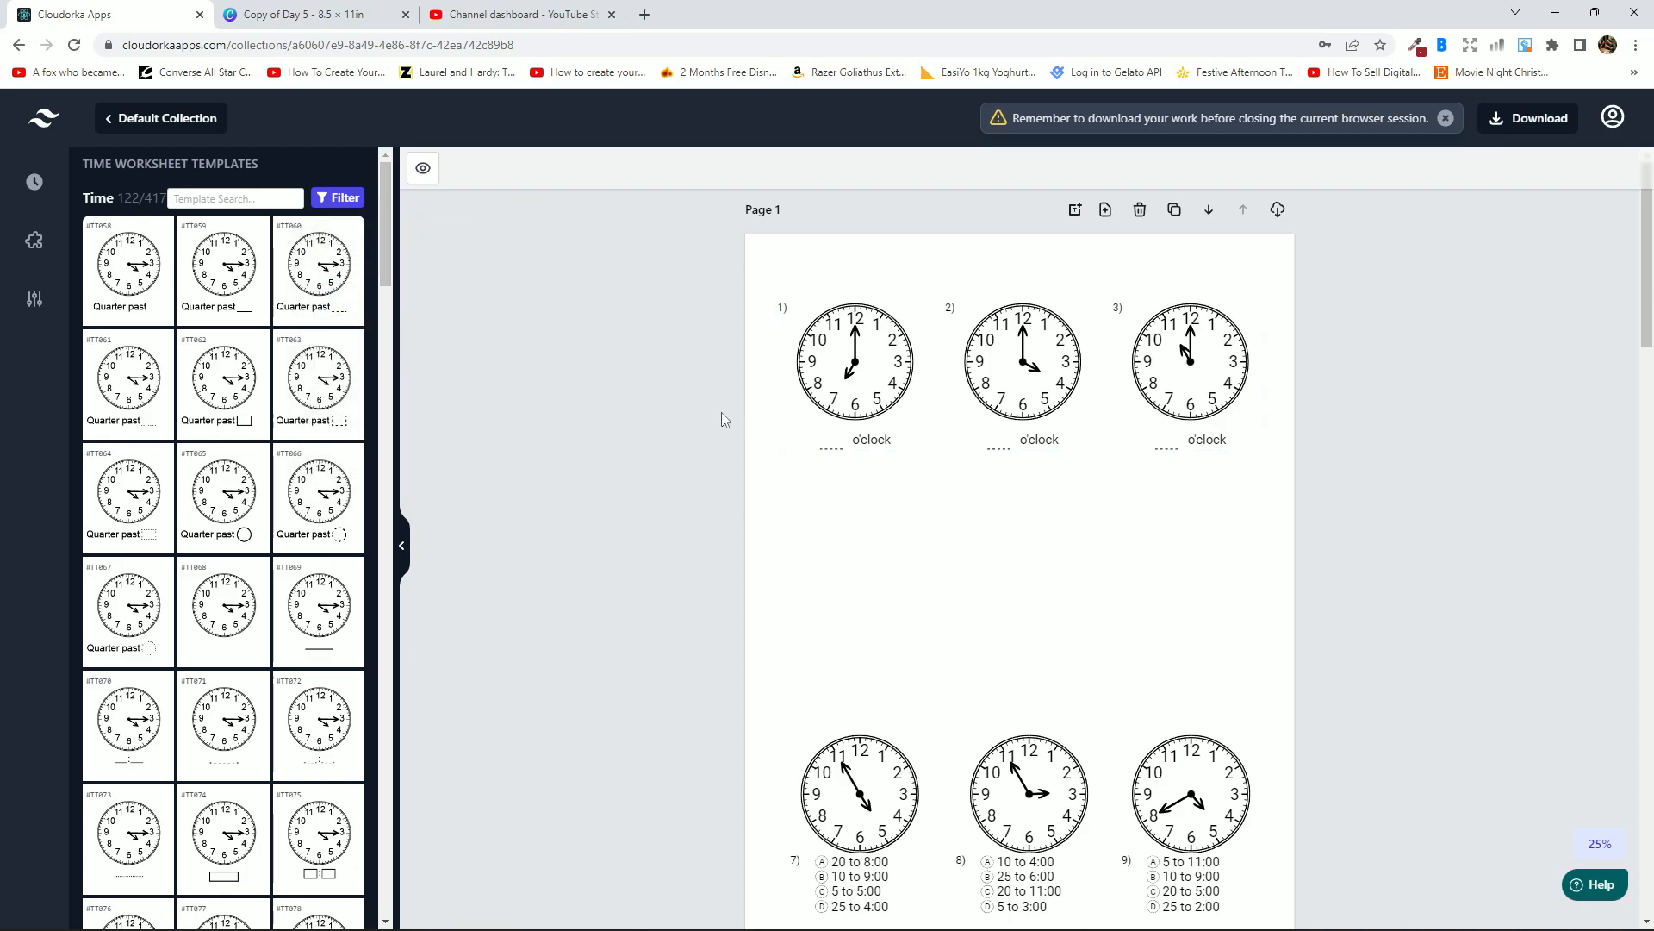
Add the dashed-line Quarter past template TT060 with 1 row and move it into the gap in the middle of page 1.
{"action": "left_click", "coordinate": [323, 271]}
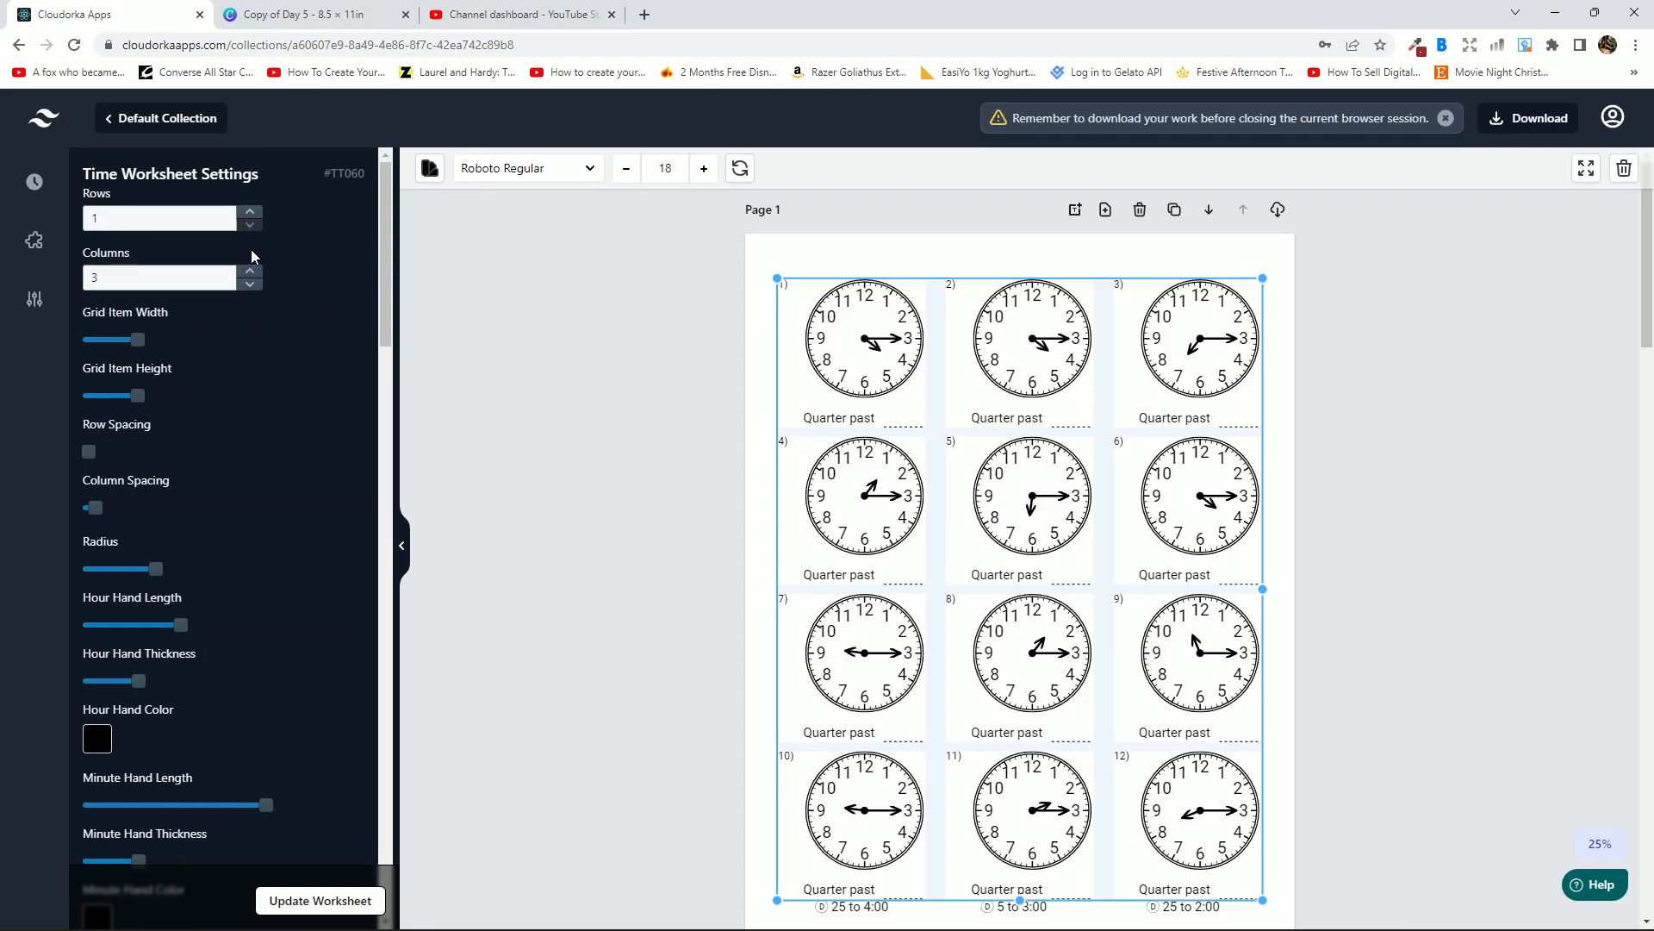
{"action": "left_click", "coordinate": [323, 901]}
{"action": "left_click_drag", "start_coordinate": [1137, 390], "coordinate": [1136, 595]}
{"action": "left_click", "coordinate": [1462, 514]}
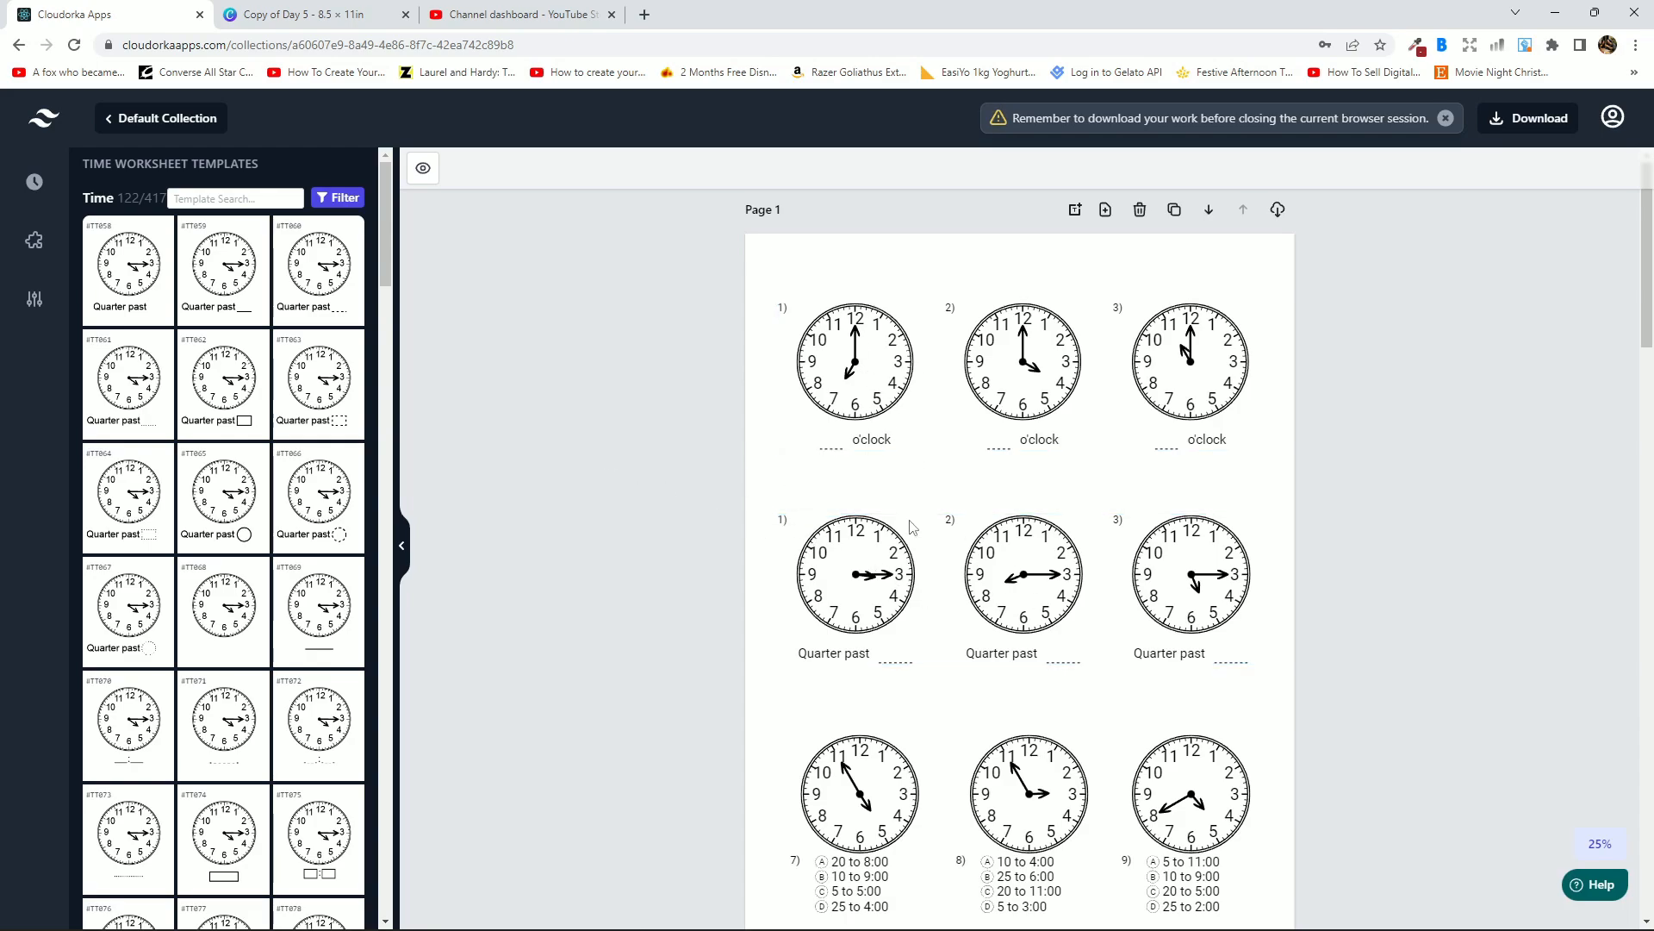
Set the start index of the Quarter past row to 4, update the worksheet and deselect the row.
{"action": "left_click", "coordinate": [895, 573]}
{"action": "scroll", "coordinate": [208, 534], "scroll_direction": "down", "scroll_amount": 20}
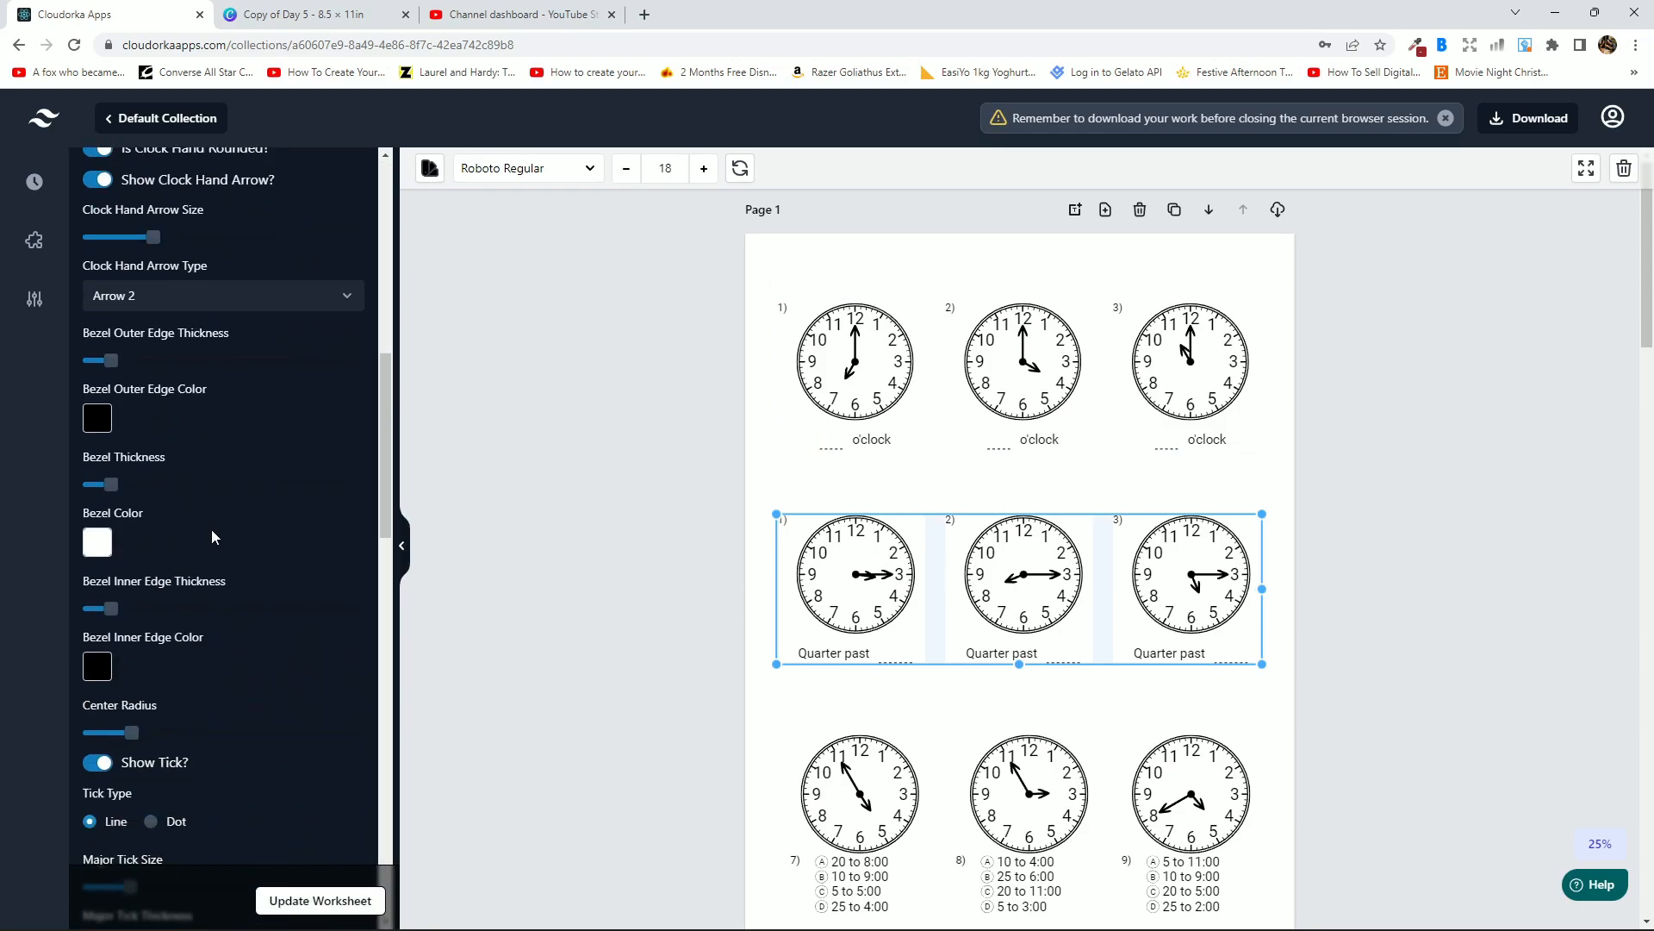
{"action": "scroll", "coordinate": [245, 658], "scroll_direction": "down", "scroll_amount": 1}
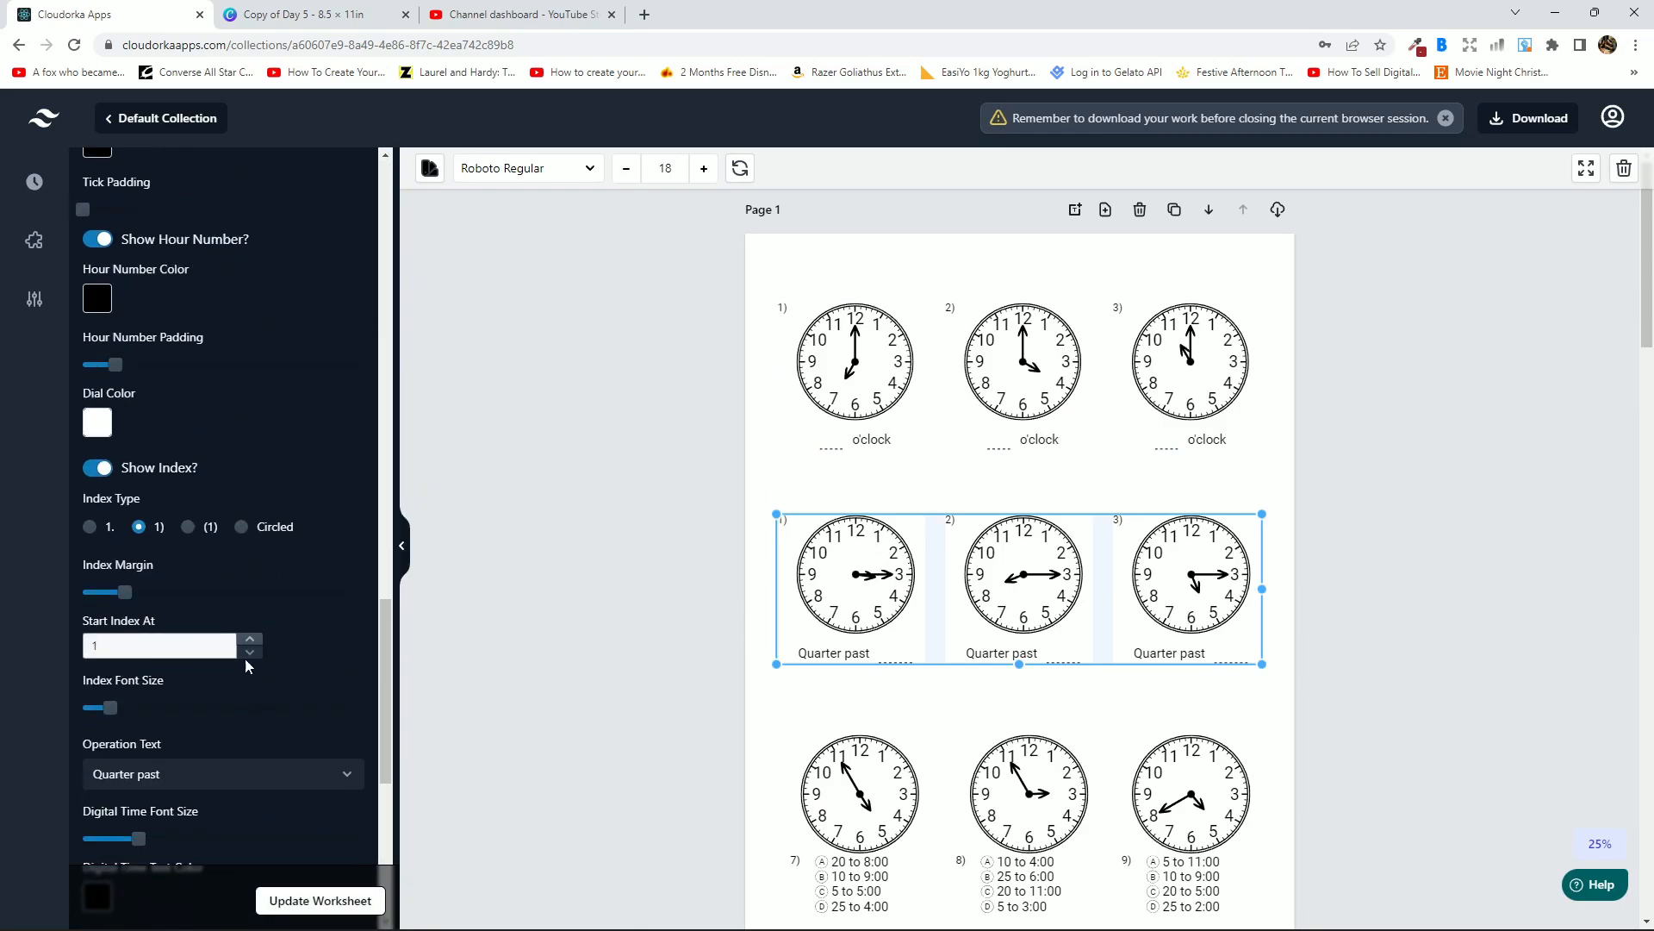
{"action": "left_click", "coordinate": [249, 593]}
{"action": "left_click", "coordinate": [249, 592]}
{"action": "left_click", "coordinate": [249, 593]}
{"action": "left_click", "coordinate": [332, 901]}
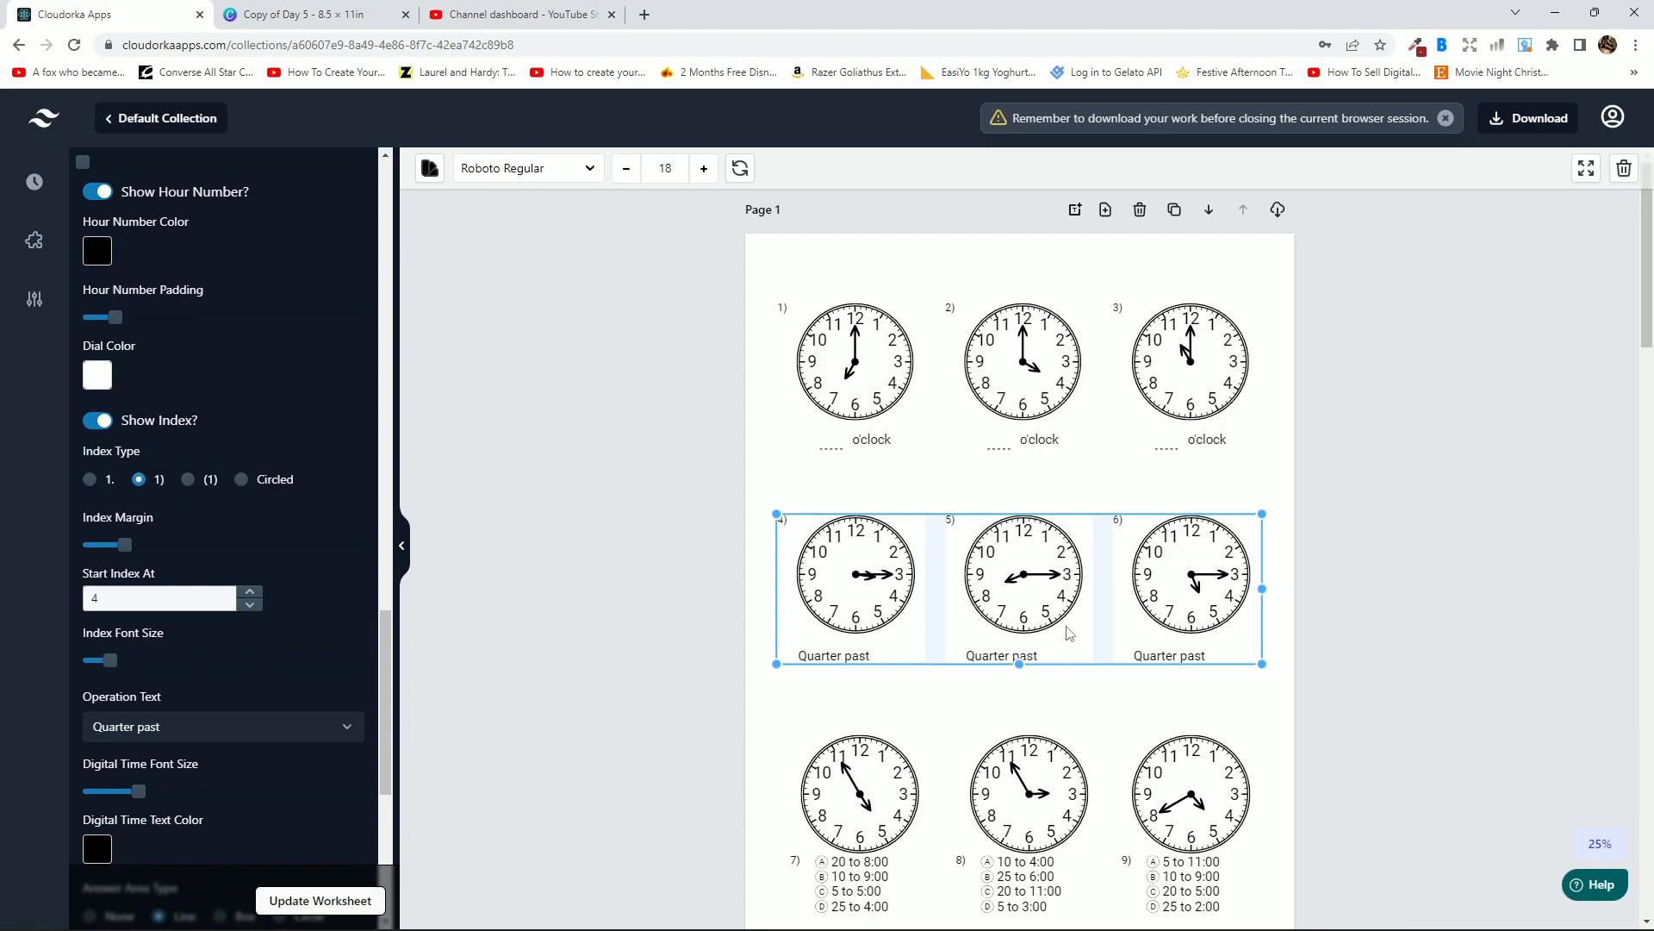
{"action": "left_click", "coordinate": [1453, 573]}
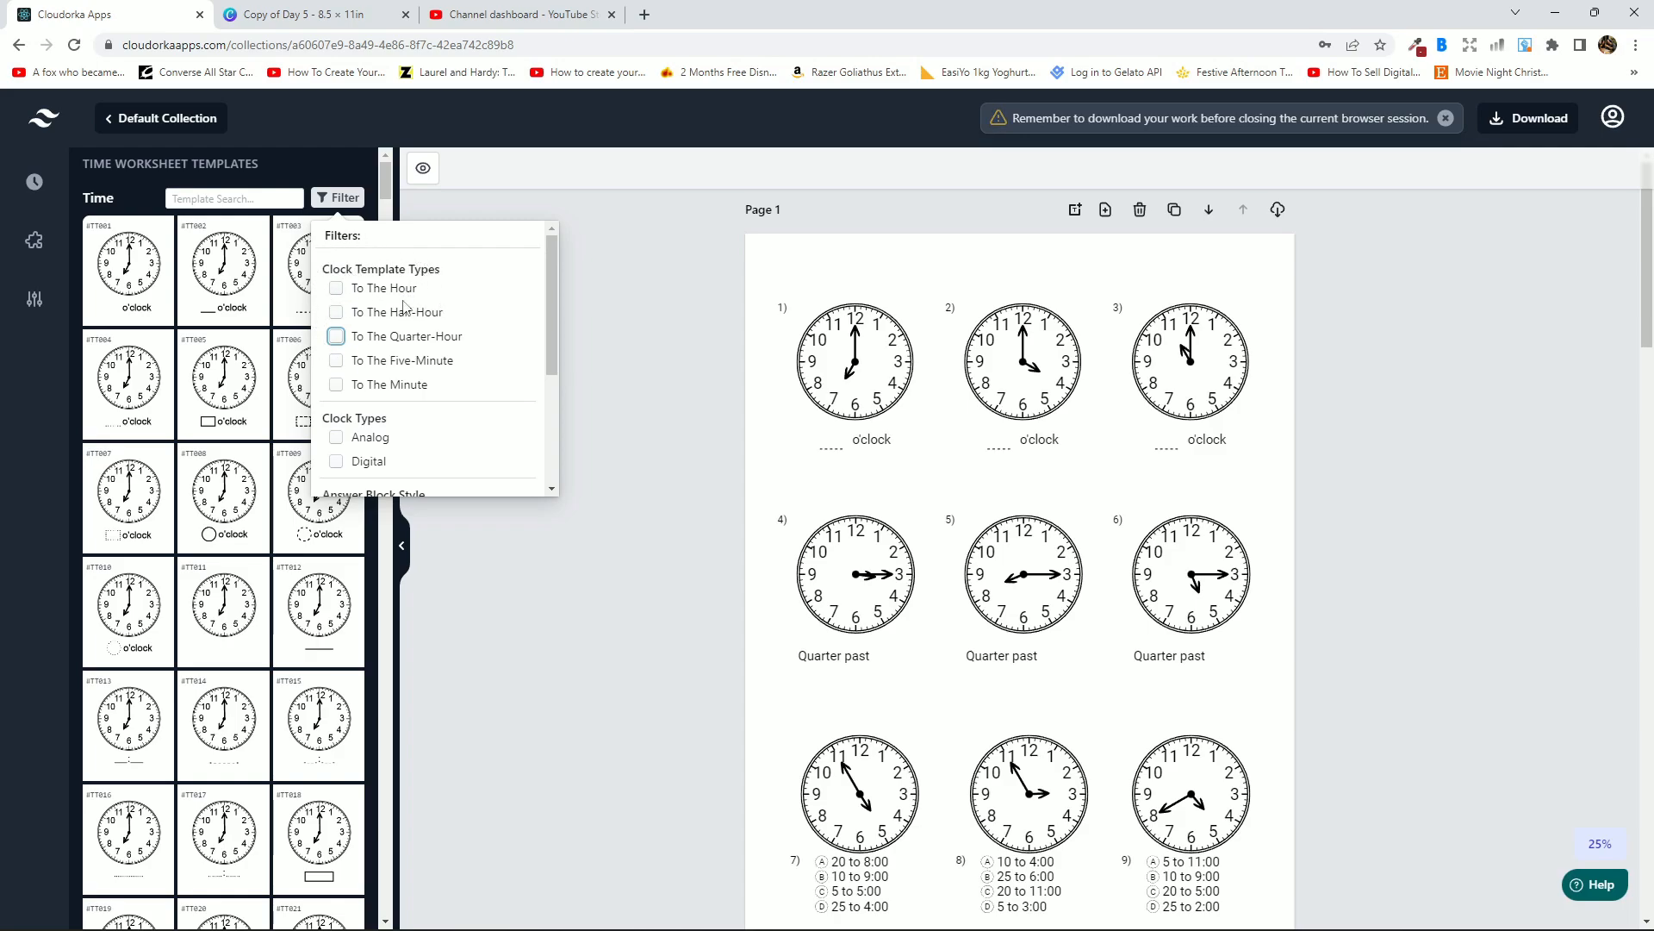
Look through the clock type, answer block style and answer border style filters, and activate the template search.
{"action": "scroll", "coordinate": [548, 310], "scroll_direction": "down", "scroll_amount": 1}
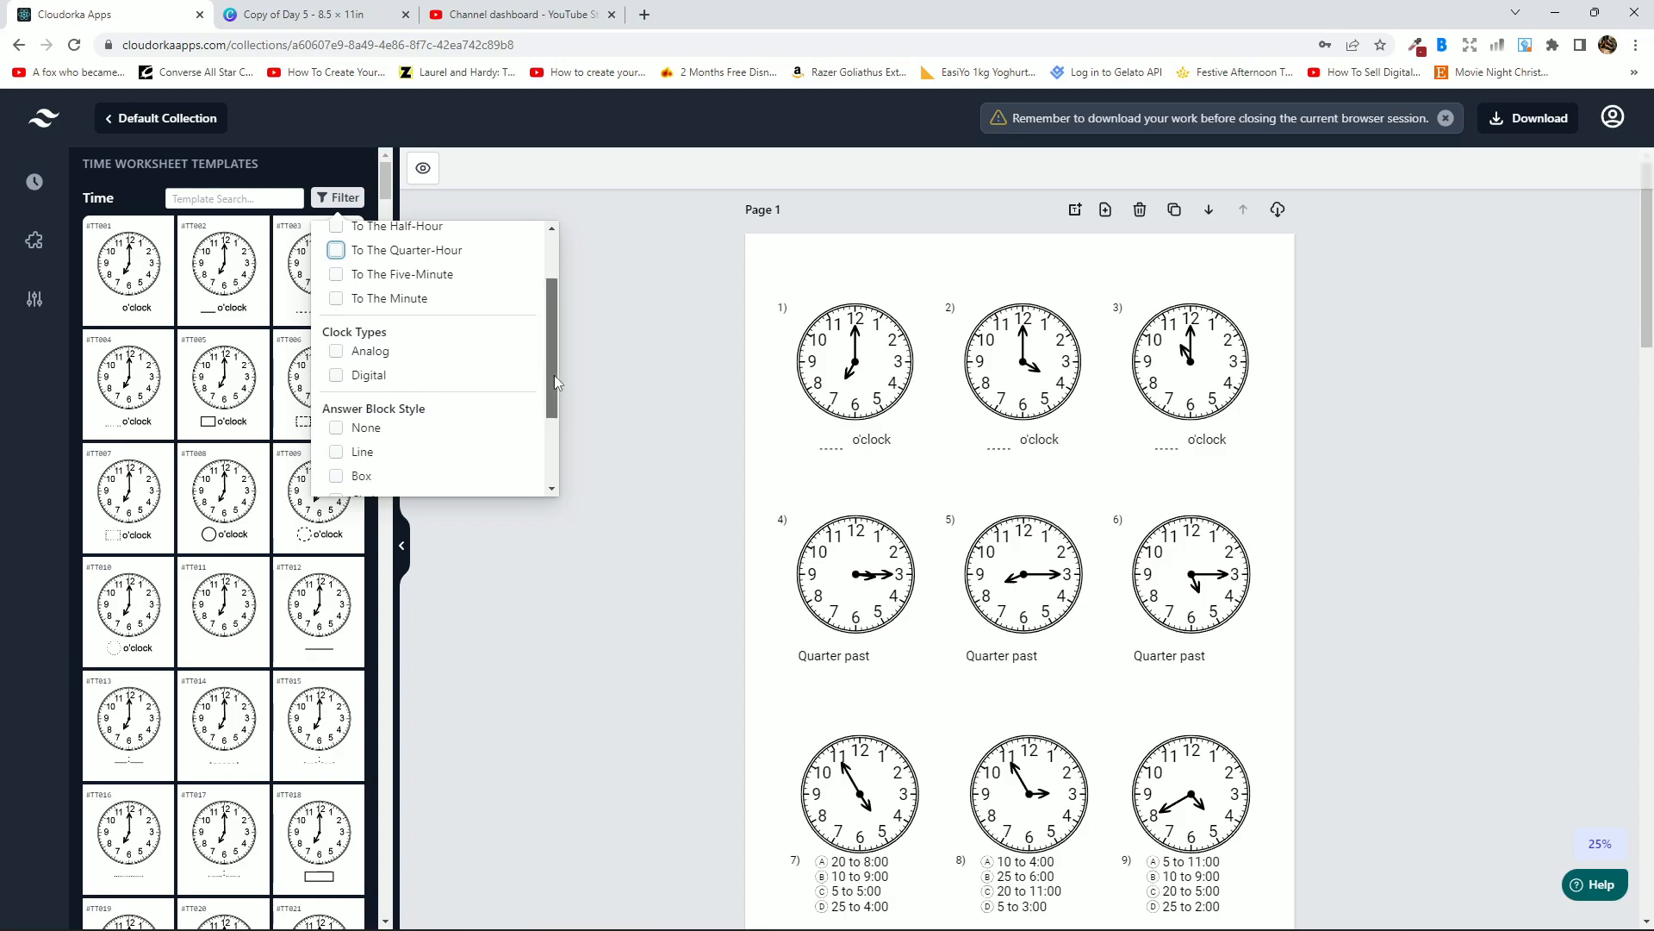
{"action": "left_click_drag", "start_coordinate": [555, 375], "coordinate": [556, 451]}
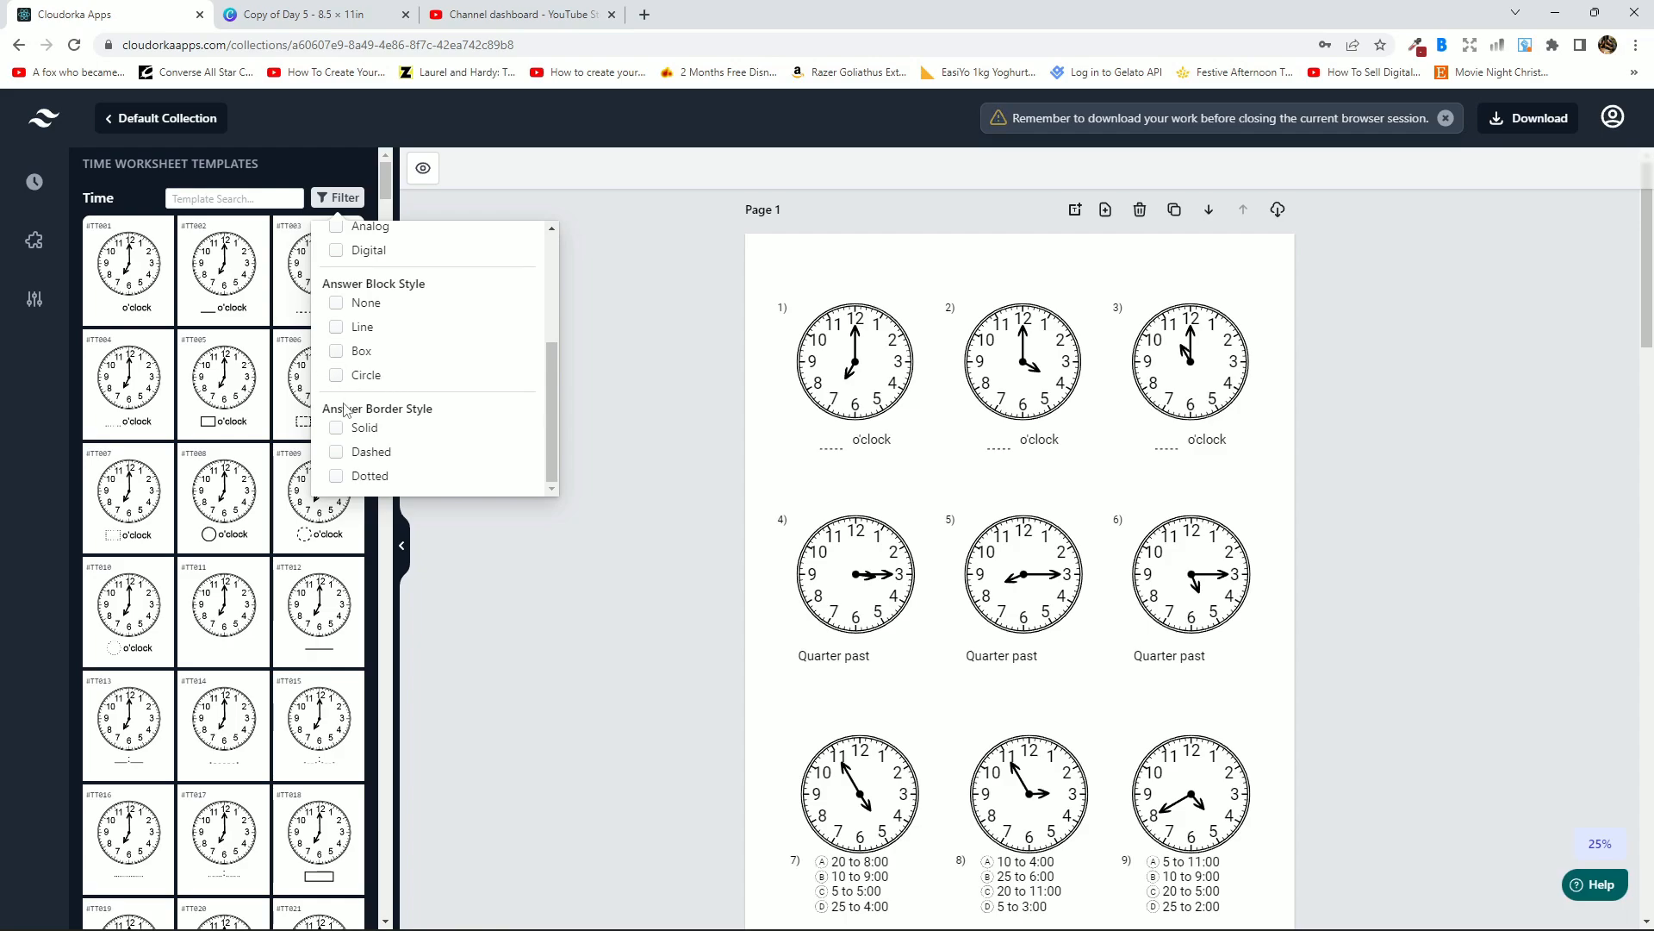
{"action": "left_click", "coordinate": [225, 200]}
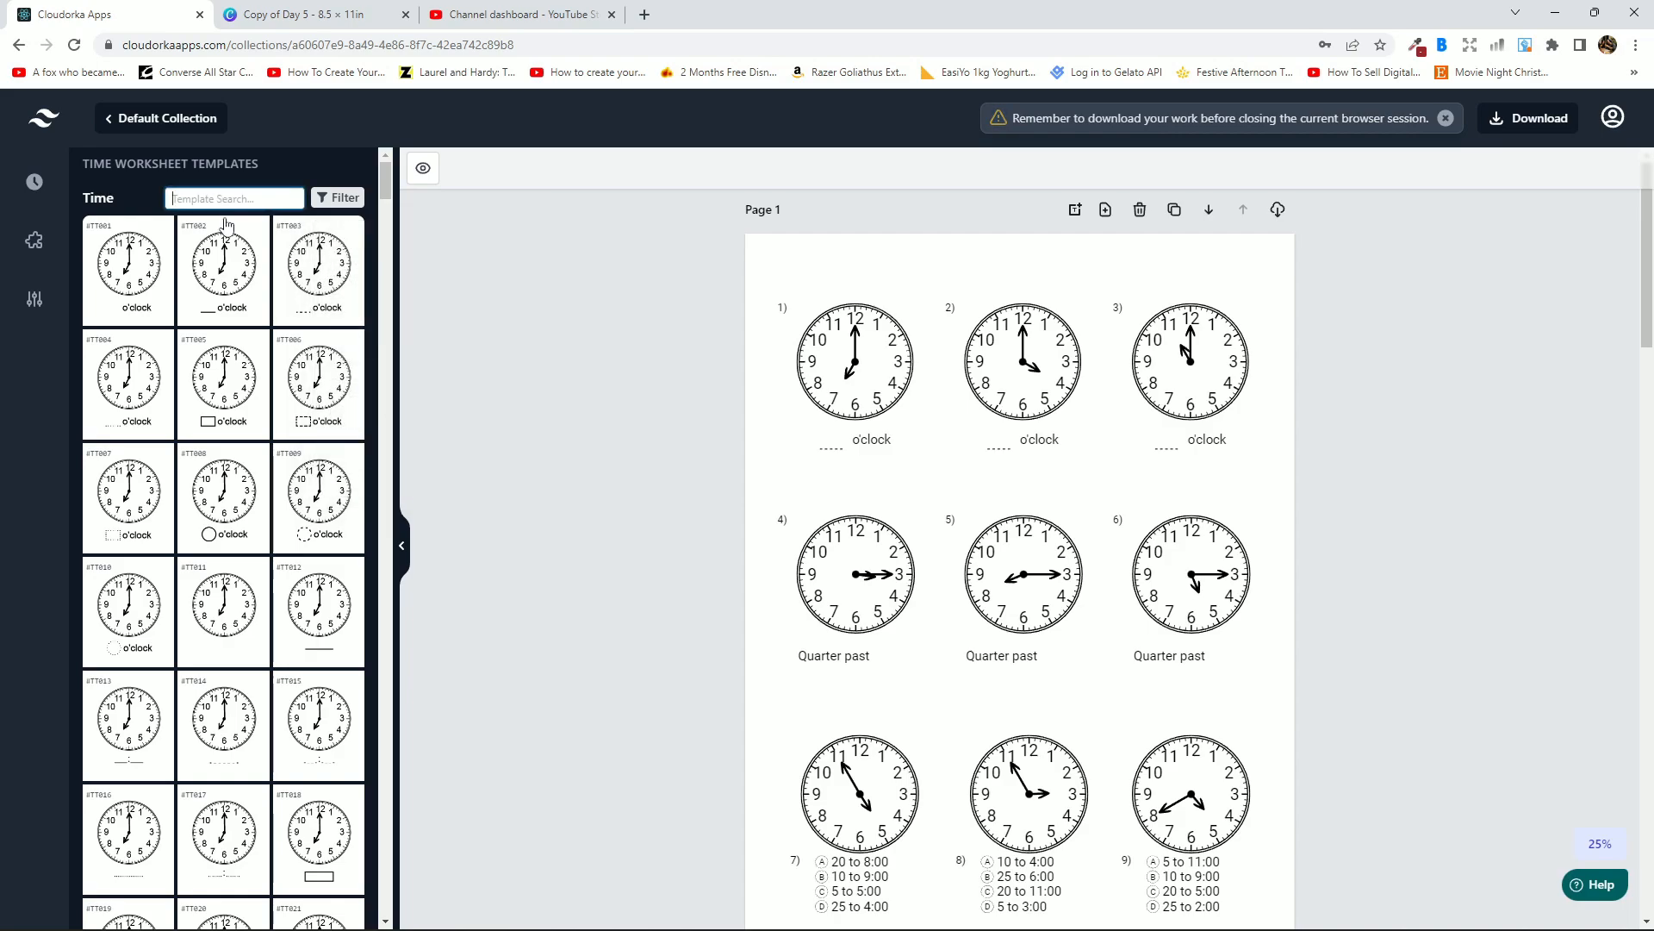
Add the dashed-box o'clock template TT006 to page 1 and copy its template code.
{"action": "left_click", "coordinate": [328, 372]}
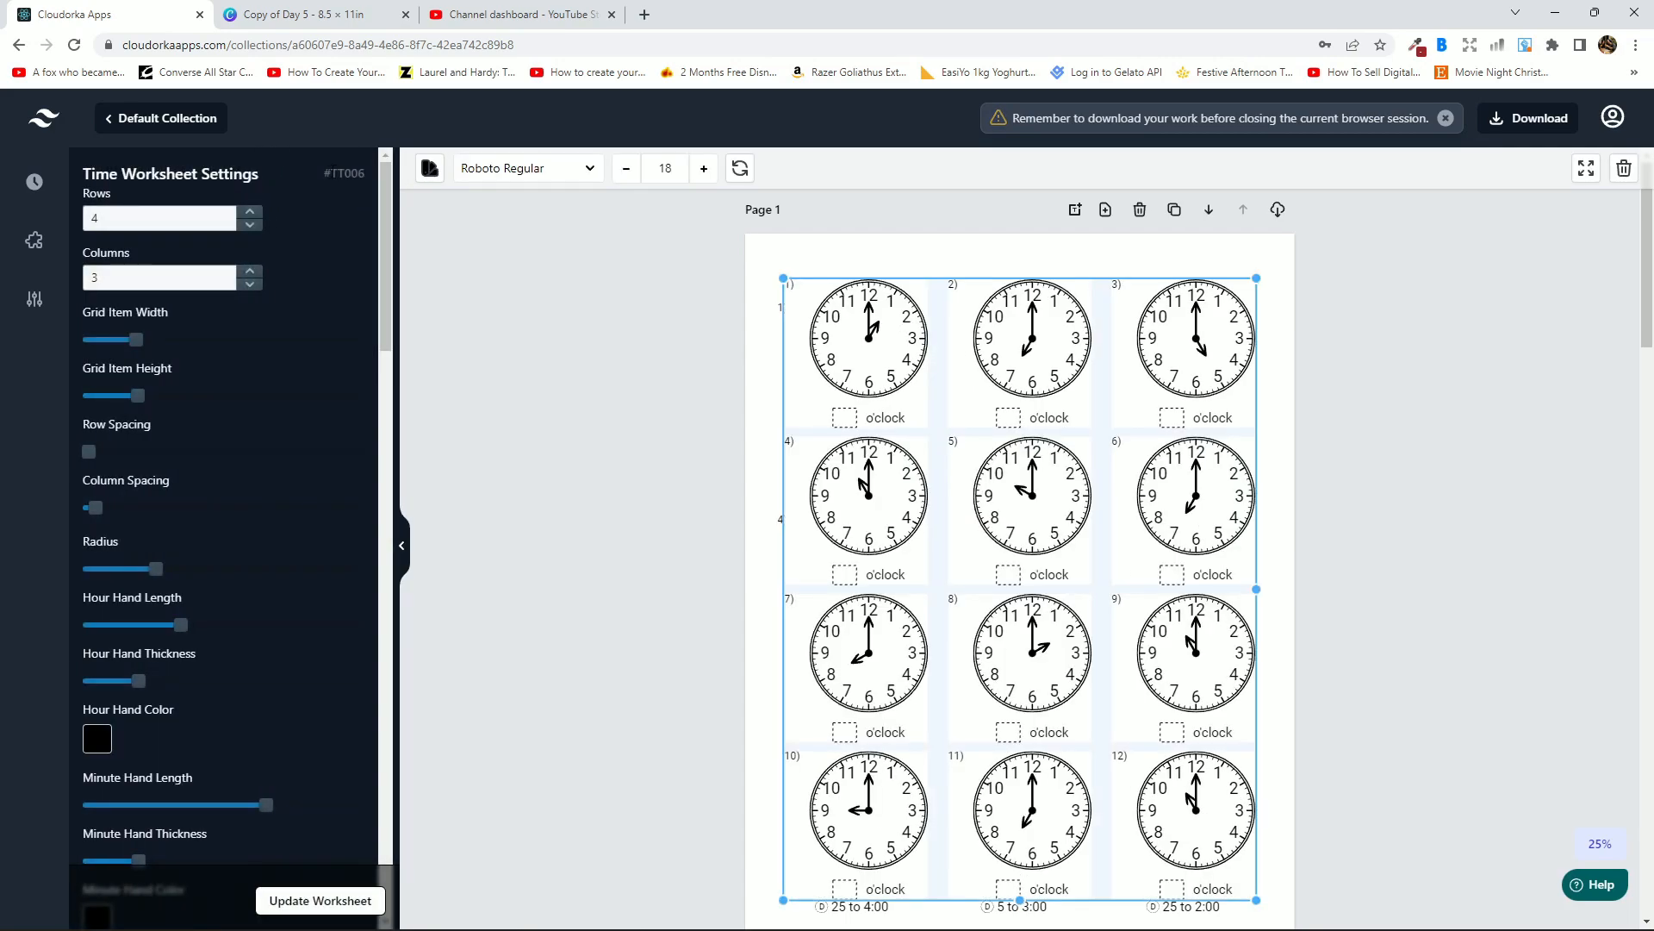
{"action": "left_click_drag", "start_coordinate": [325, 174], "coordinate": [365, 173]}
{"action": "right_click", "coordinate": [359, 174]}
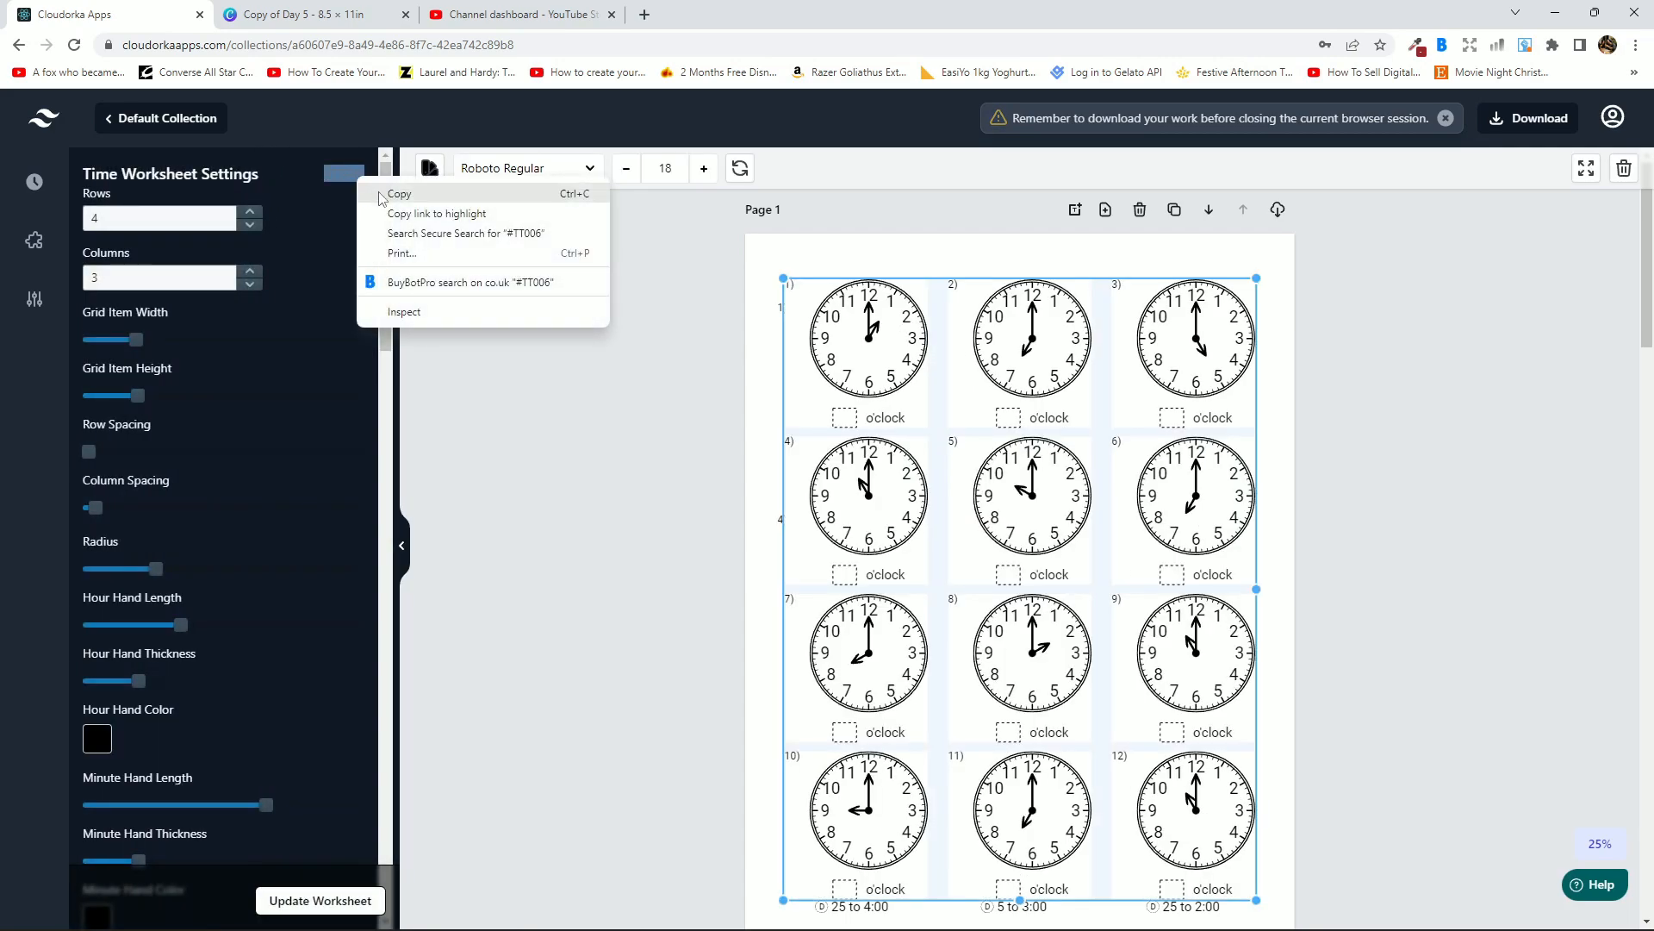
{"action": "left_click", "coordinate": [388, 193]}
{"action": "left_click", "coordinate": [488, 388]}
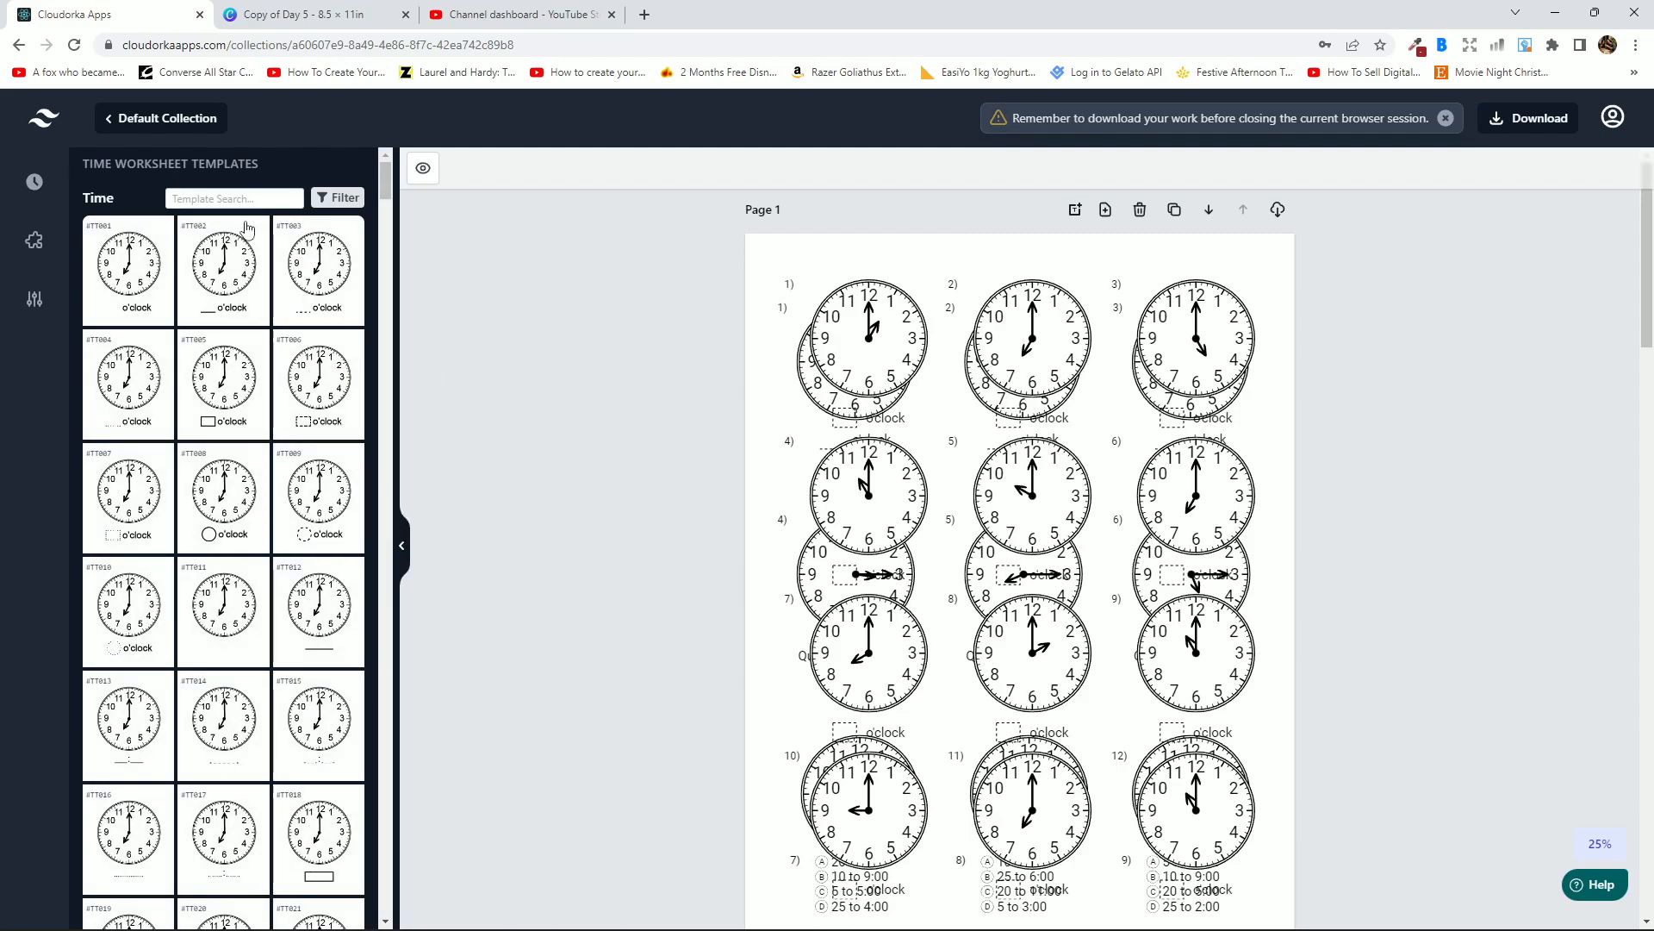
Search the time worksheet templates for the copied code #TT006.
{"action": "right_click", "coordinate": [221, 205]}
{"action": "left_click", "coordinate": [263, 344]}
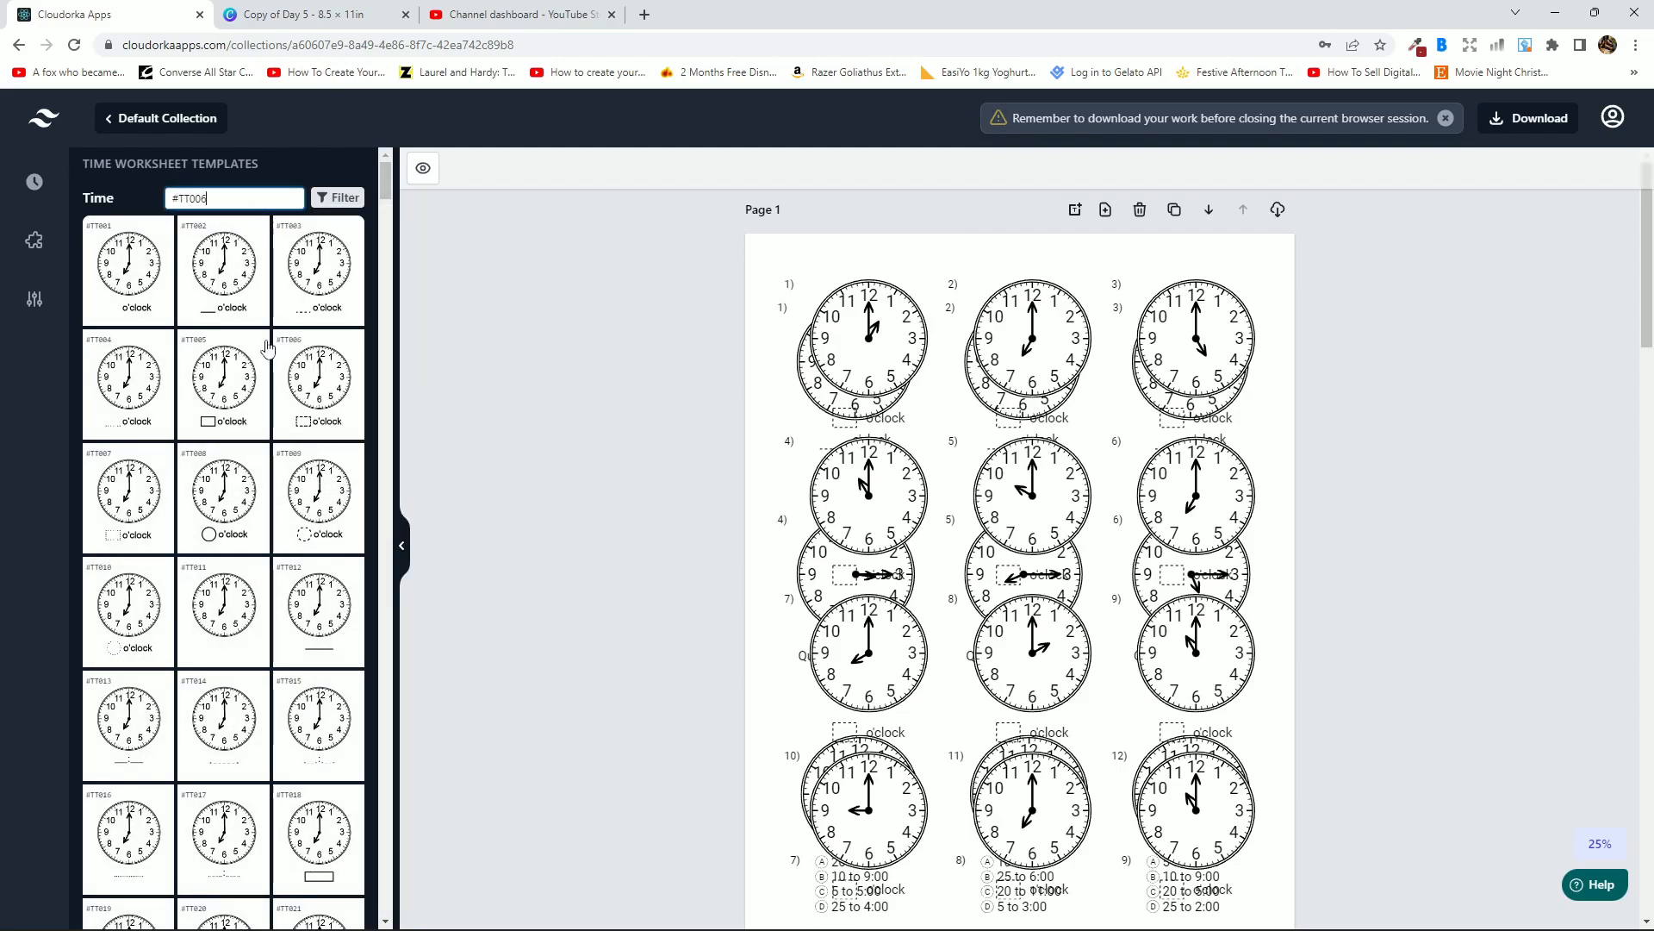
{"action": "left_click", "coordinate": [336, 197]}
{"action": "left_click", "coordinate": [294, 194]}
{"action": "key", "text": "Return"}
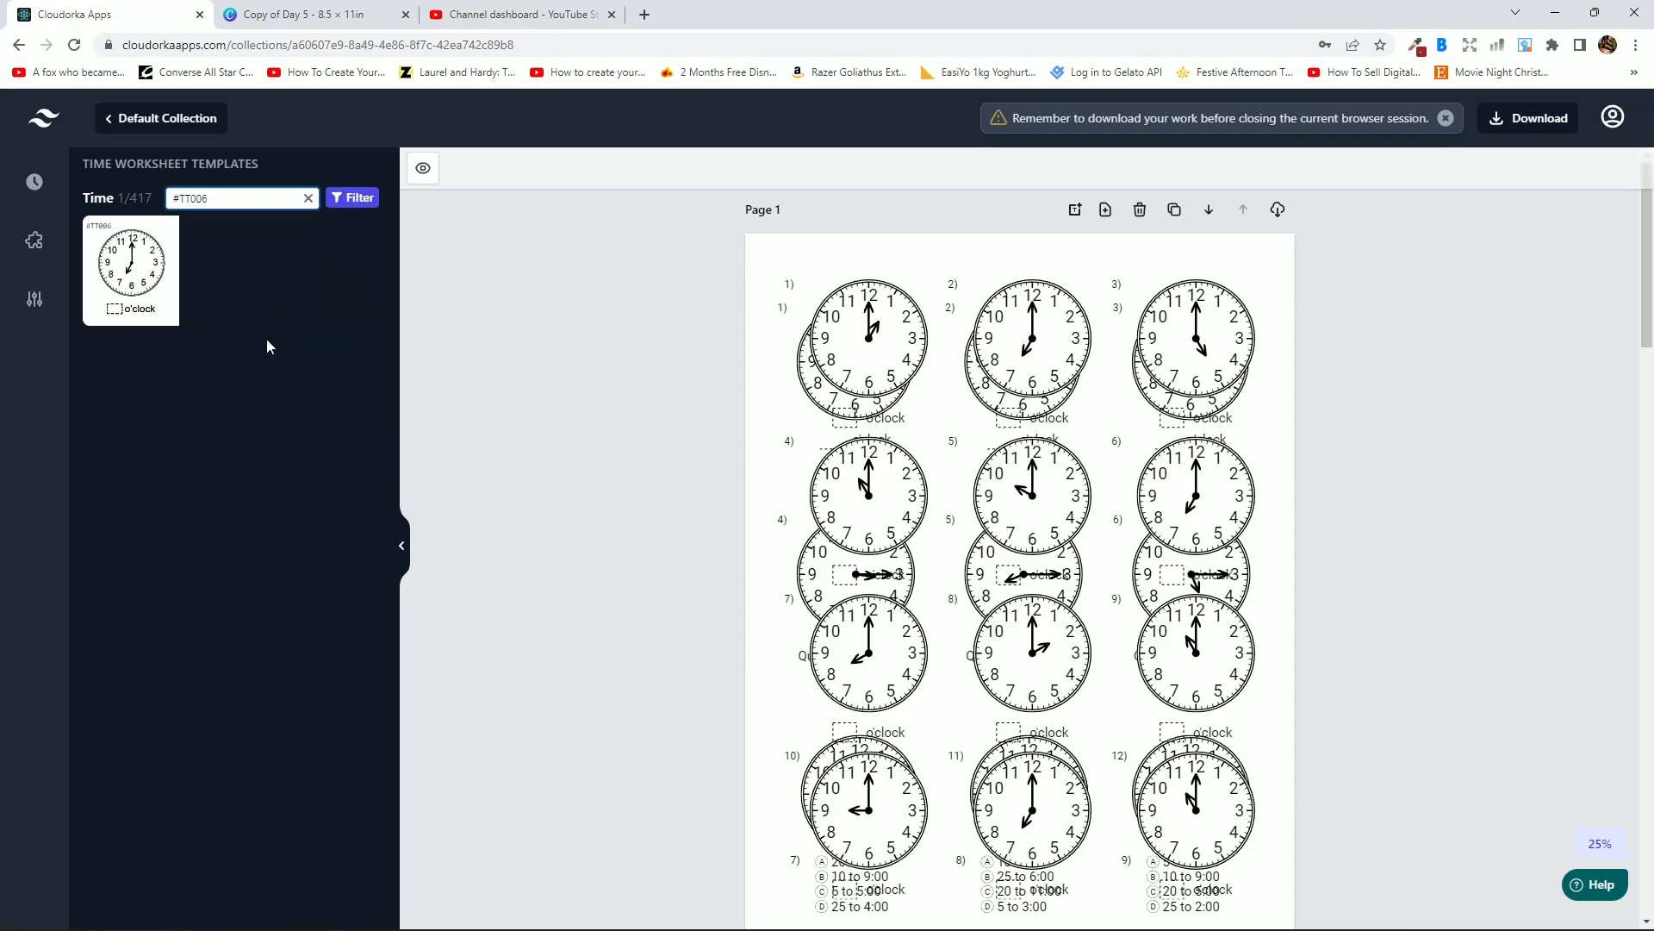
{"action": "left_click_drag", "start_coordinate": [131, 198], "coordinate": [239, 339]}
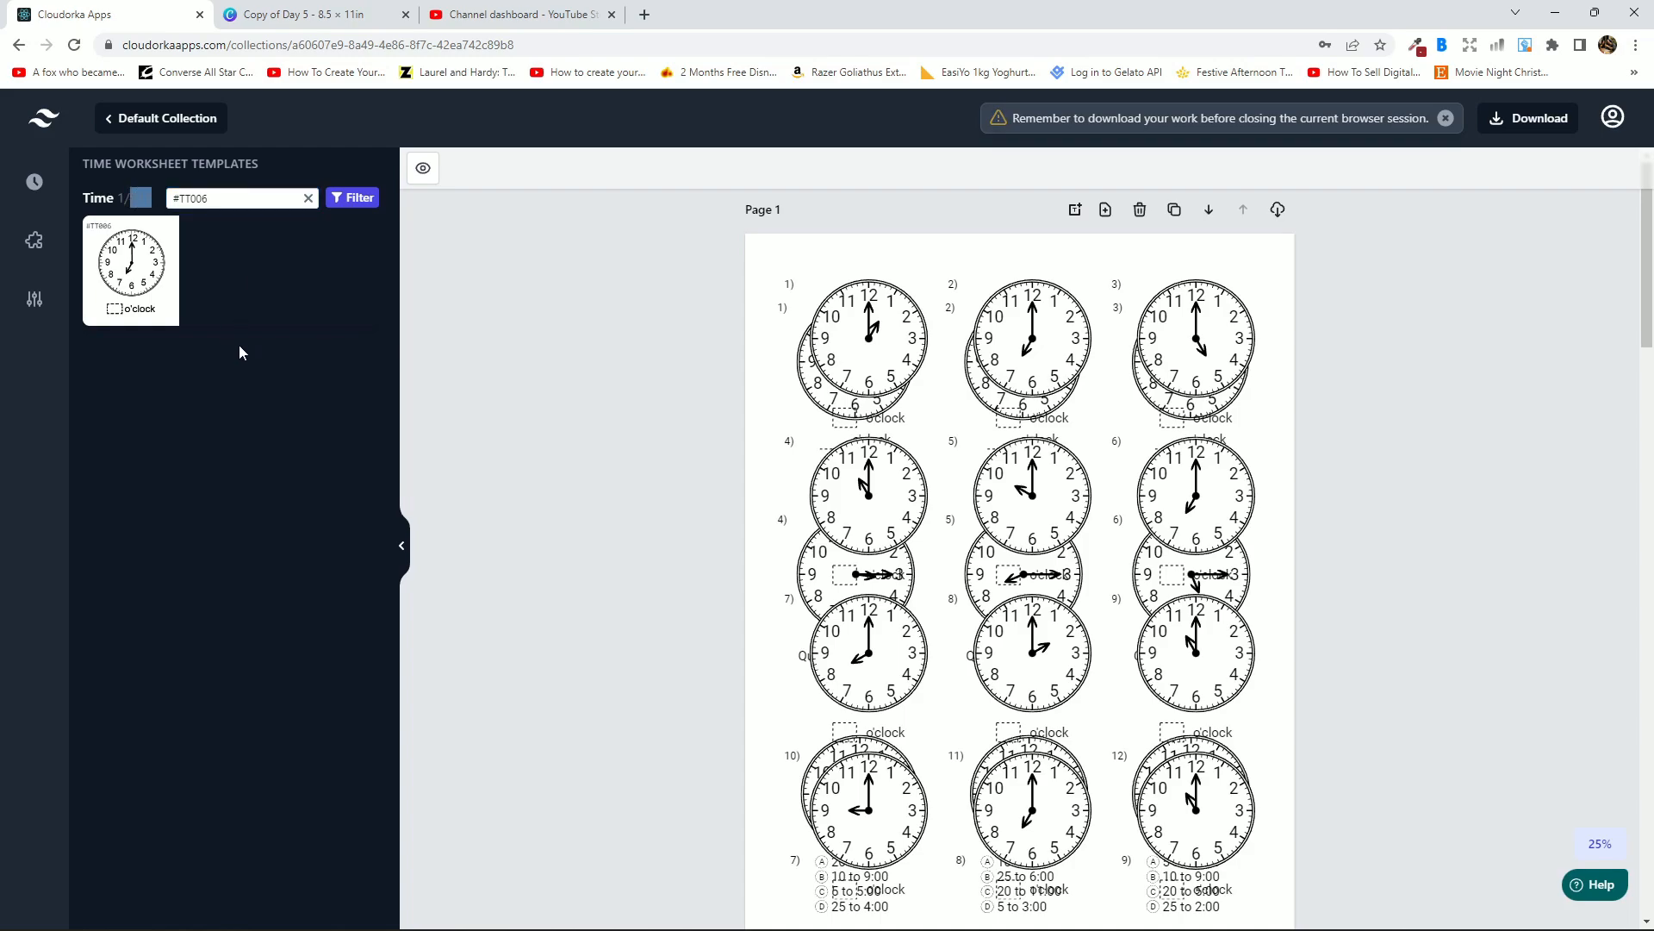
{"action": "left_click", "coordinate": [242, 353]}
{"action": "left_click", "coordinate": [943, 405]}
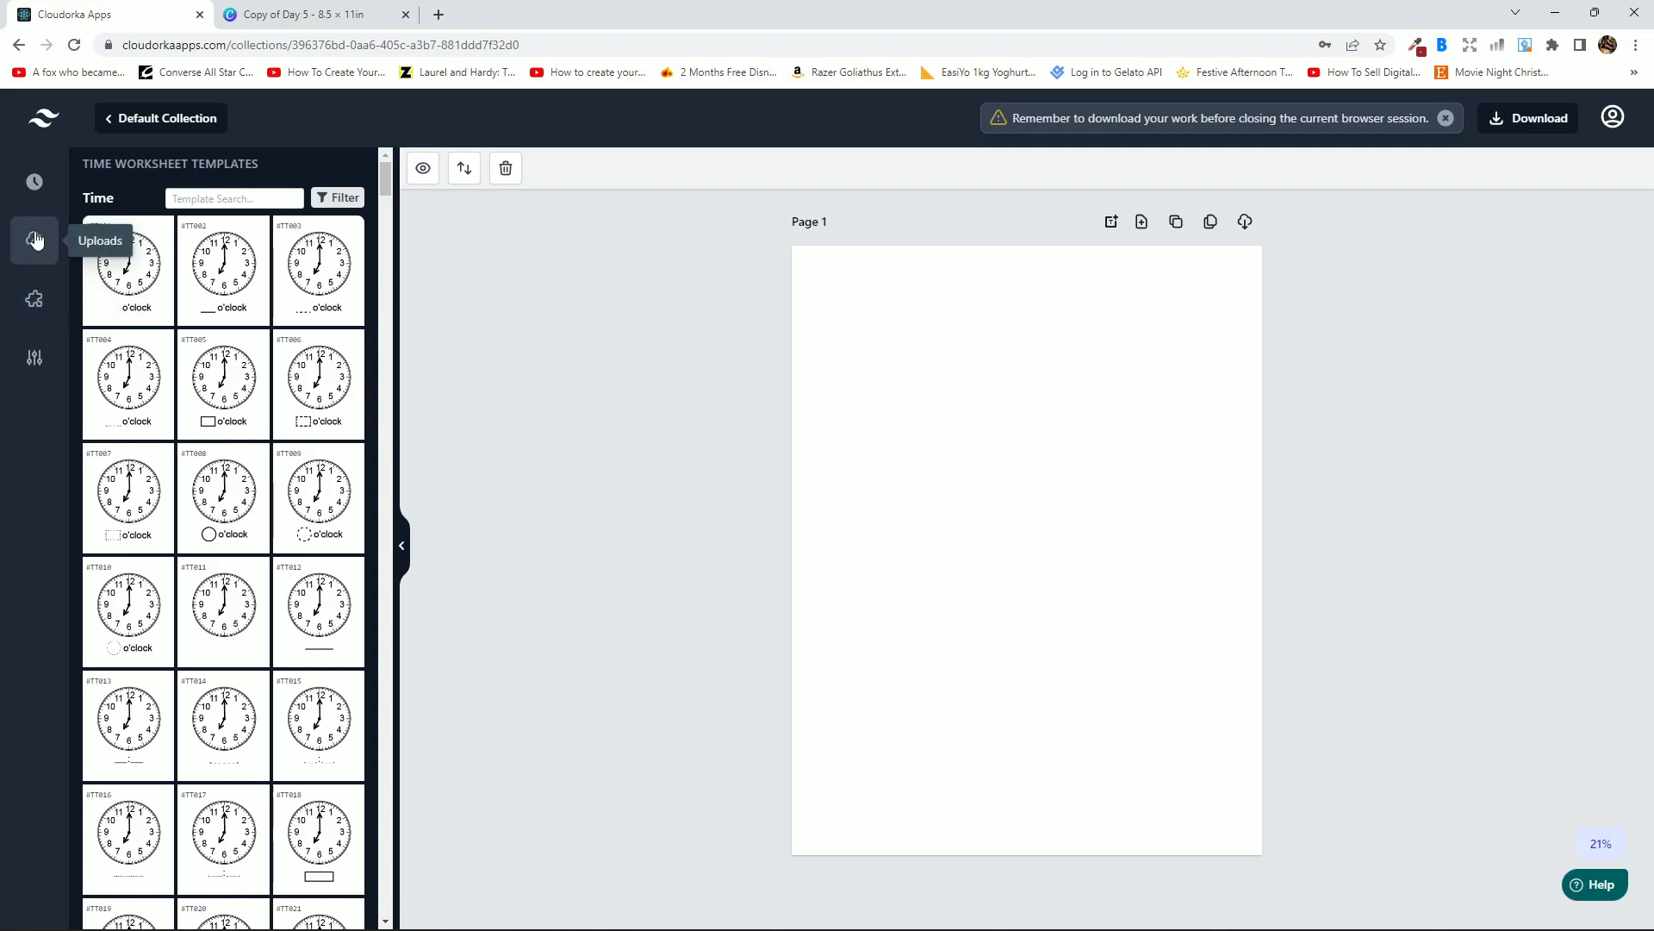
Add a single Clock element to the blank page and set its hour to 10.
{"action": "left_click", "coordinate": [39, 289]}
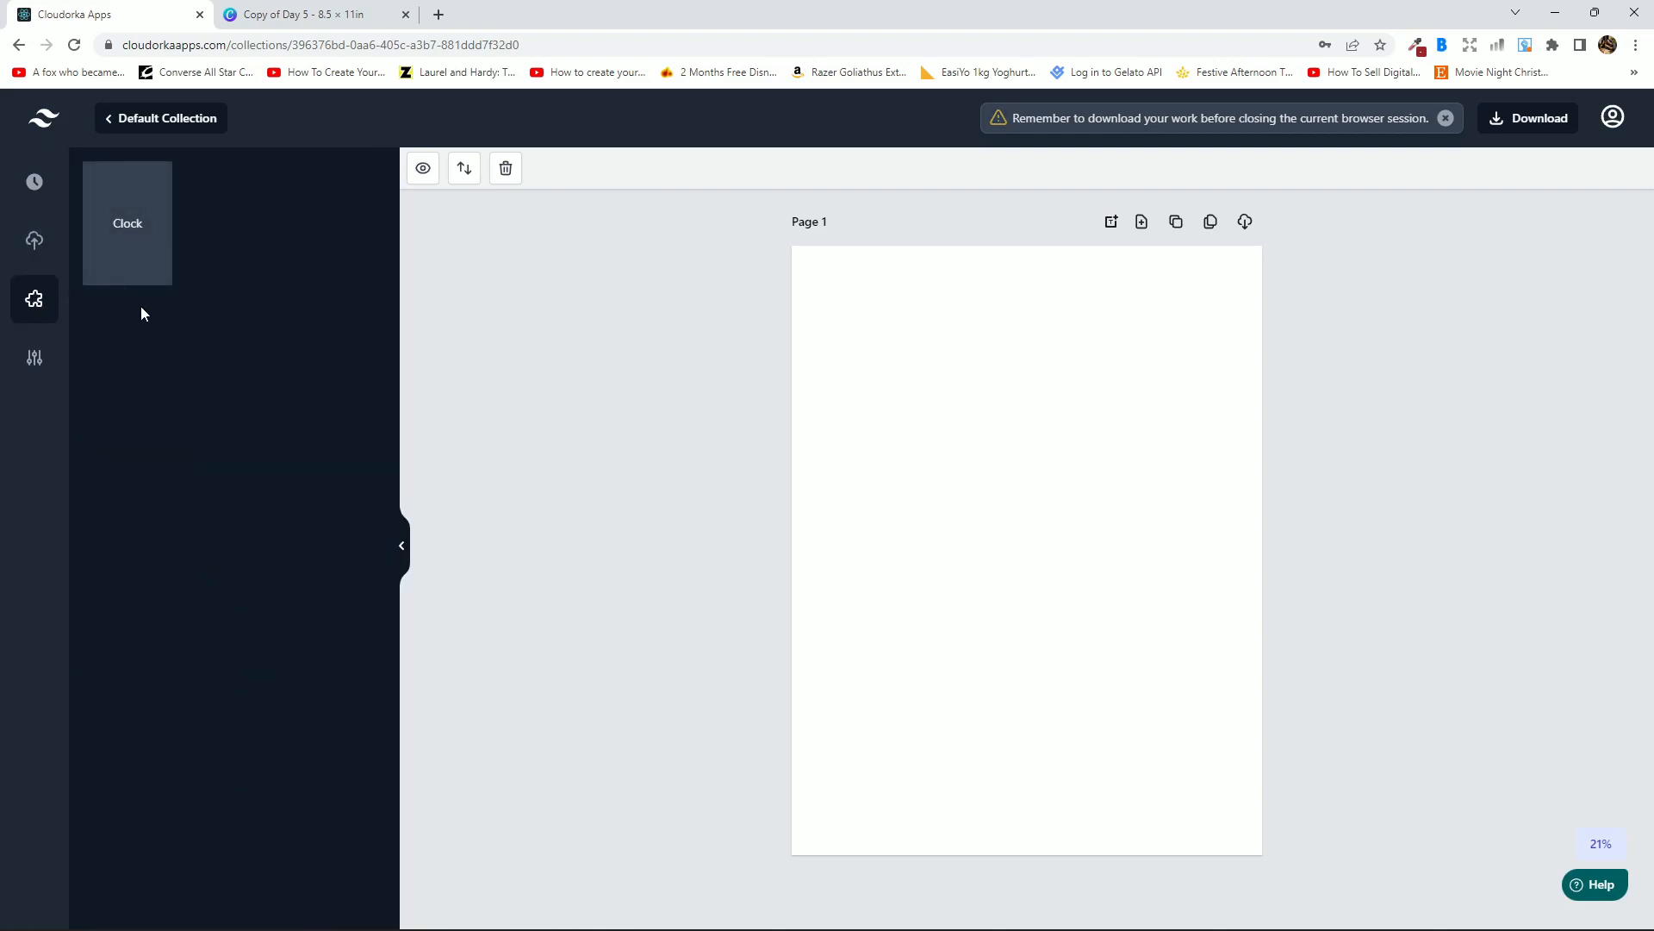
{"action": "left_click", "coordinate": [126, 257]}
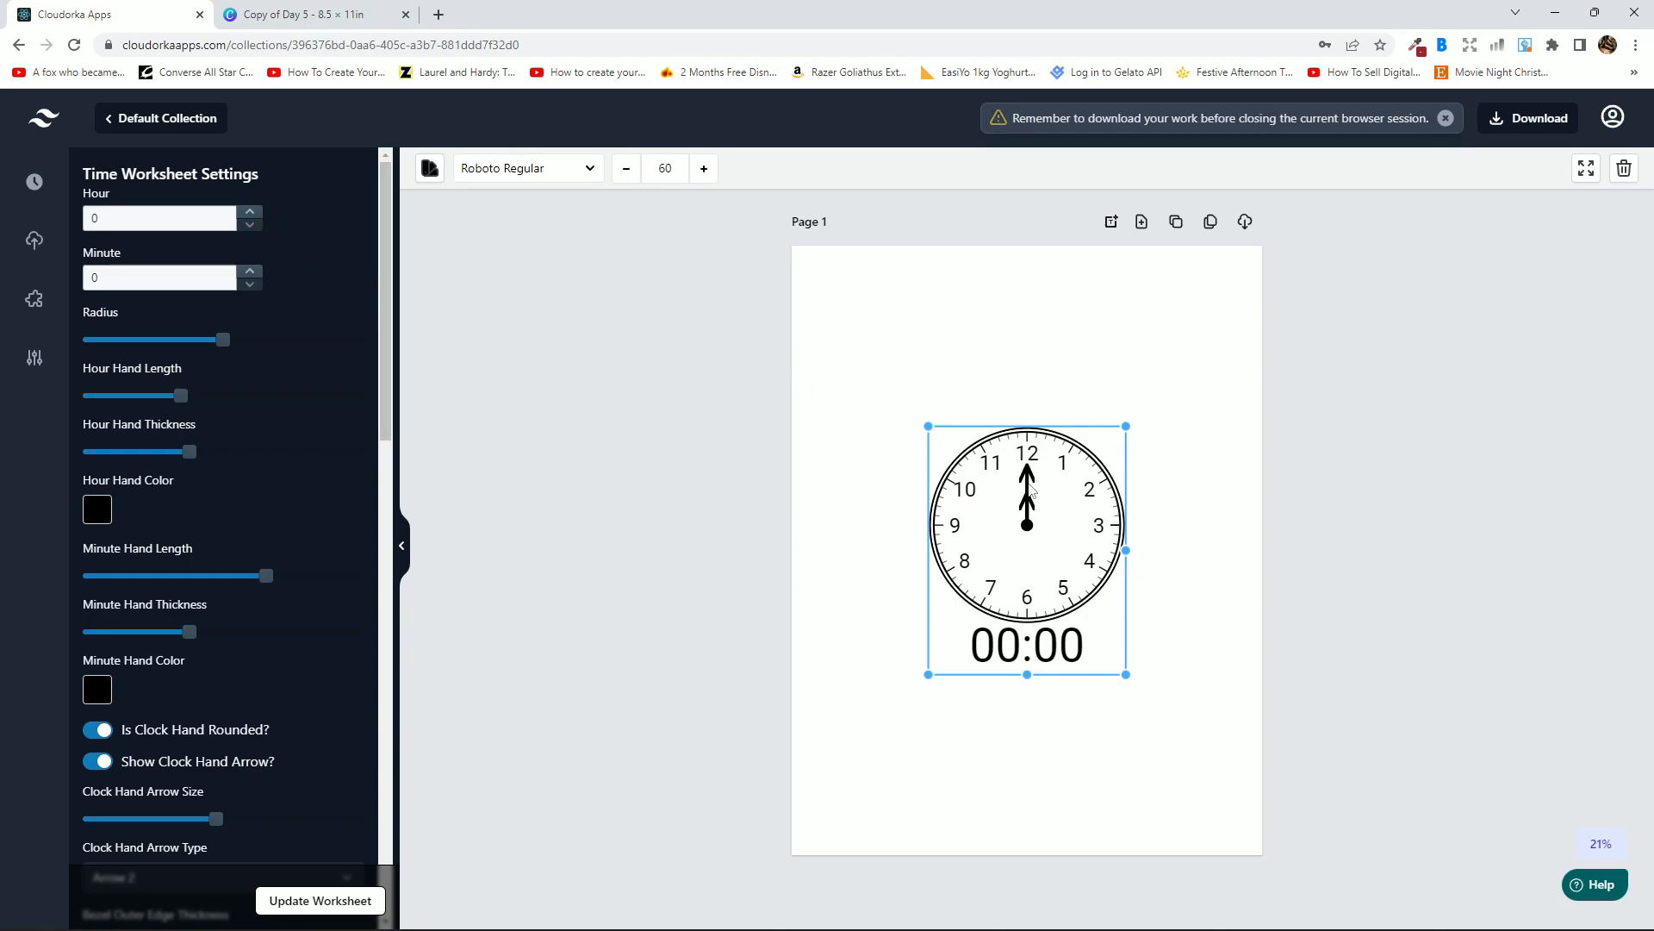
{"action": "left_click", "coordinate": [249, 213]}
{"action": "left_click", "coordinate": [249, 213]}
{"action": "left_click", "coordinate": [249, 212]}
{"action": "left_click", "coordinate": [249, 213]}
{"action": "left_click", "coordinate": [249, 213]}
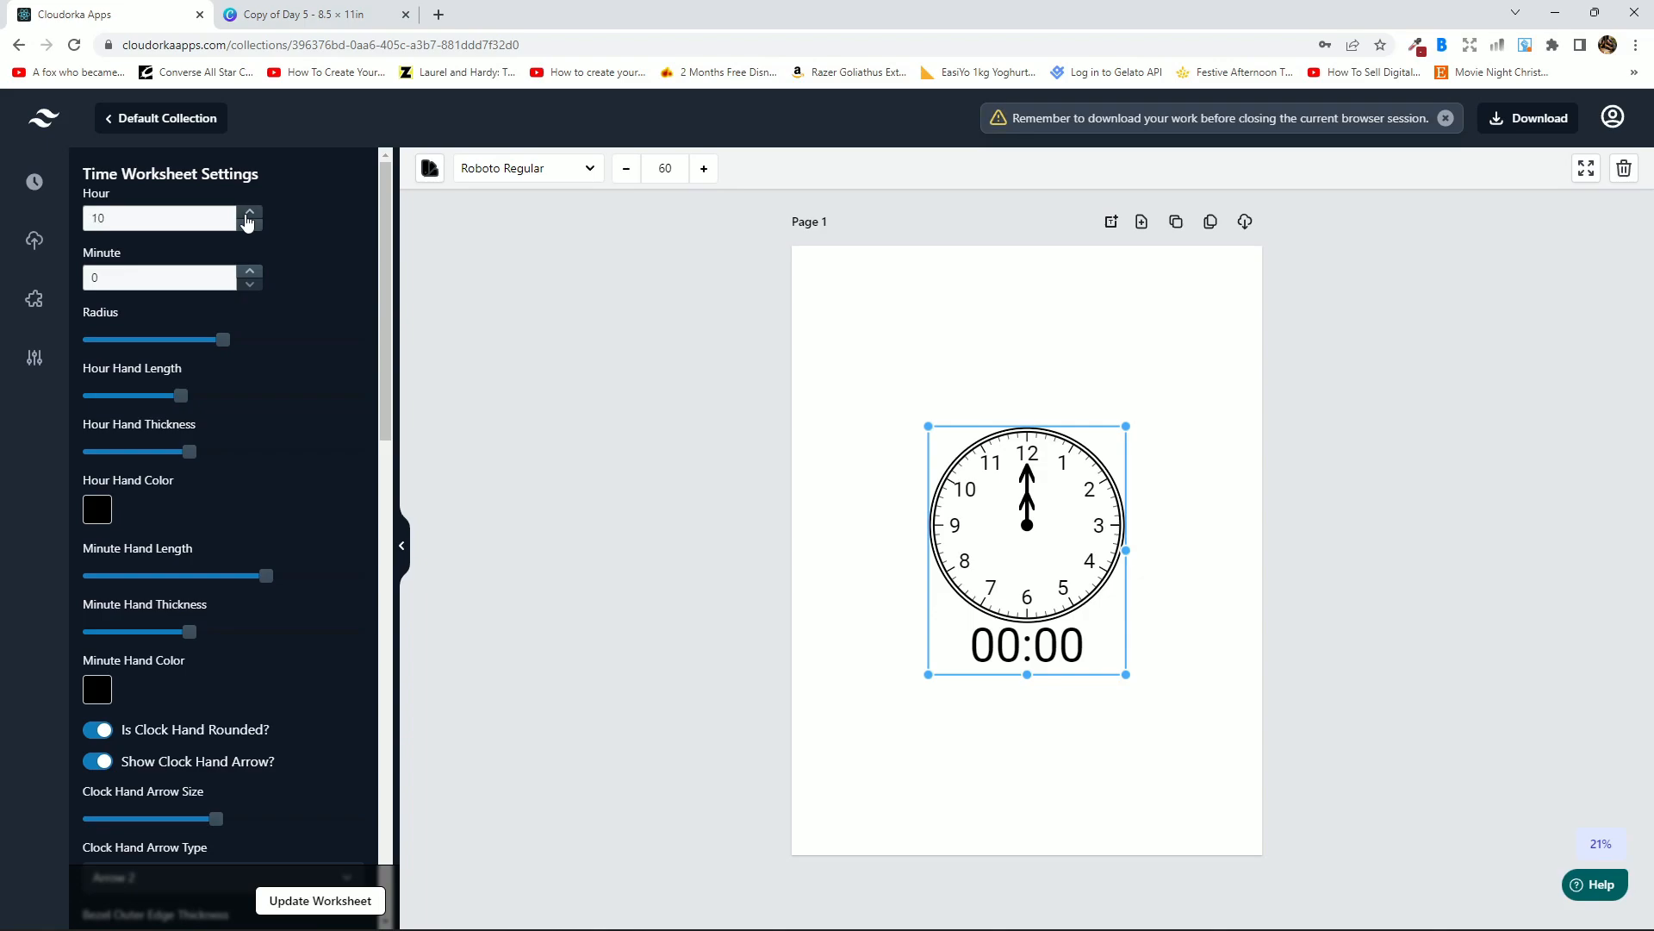
Set the single clock's minute to 12 and update the worksheet.
{"action": "left_click", "coordinate": [250, 272]}
{"action": "left_click", "coordinate": [250, 272]}
{"action": "left_click", "coordinate": [251, 273]}
{"action": "left_click", "coordinate": [251, 273]}
{"action": "left_click", "coordinate": [251, 273]}
{"action": "left_click", "coordinate": [251, 272]}
{"action": "left_click", "coordinate": [251, 272]}
{"action": "left_click", "coordinate": [251, 272]}
{"action": "left_click", "coordinate": [251, 273]}
{"action": "left_click", "coordinate": [251, 272]}
{"action": "left_click", "coordinate": [251, 271]}
{"action": "left_click", "coordinate": [321, 901]}
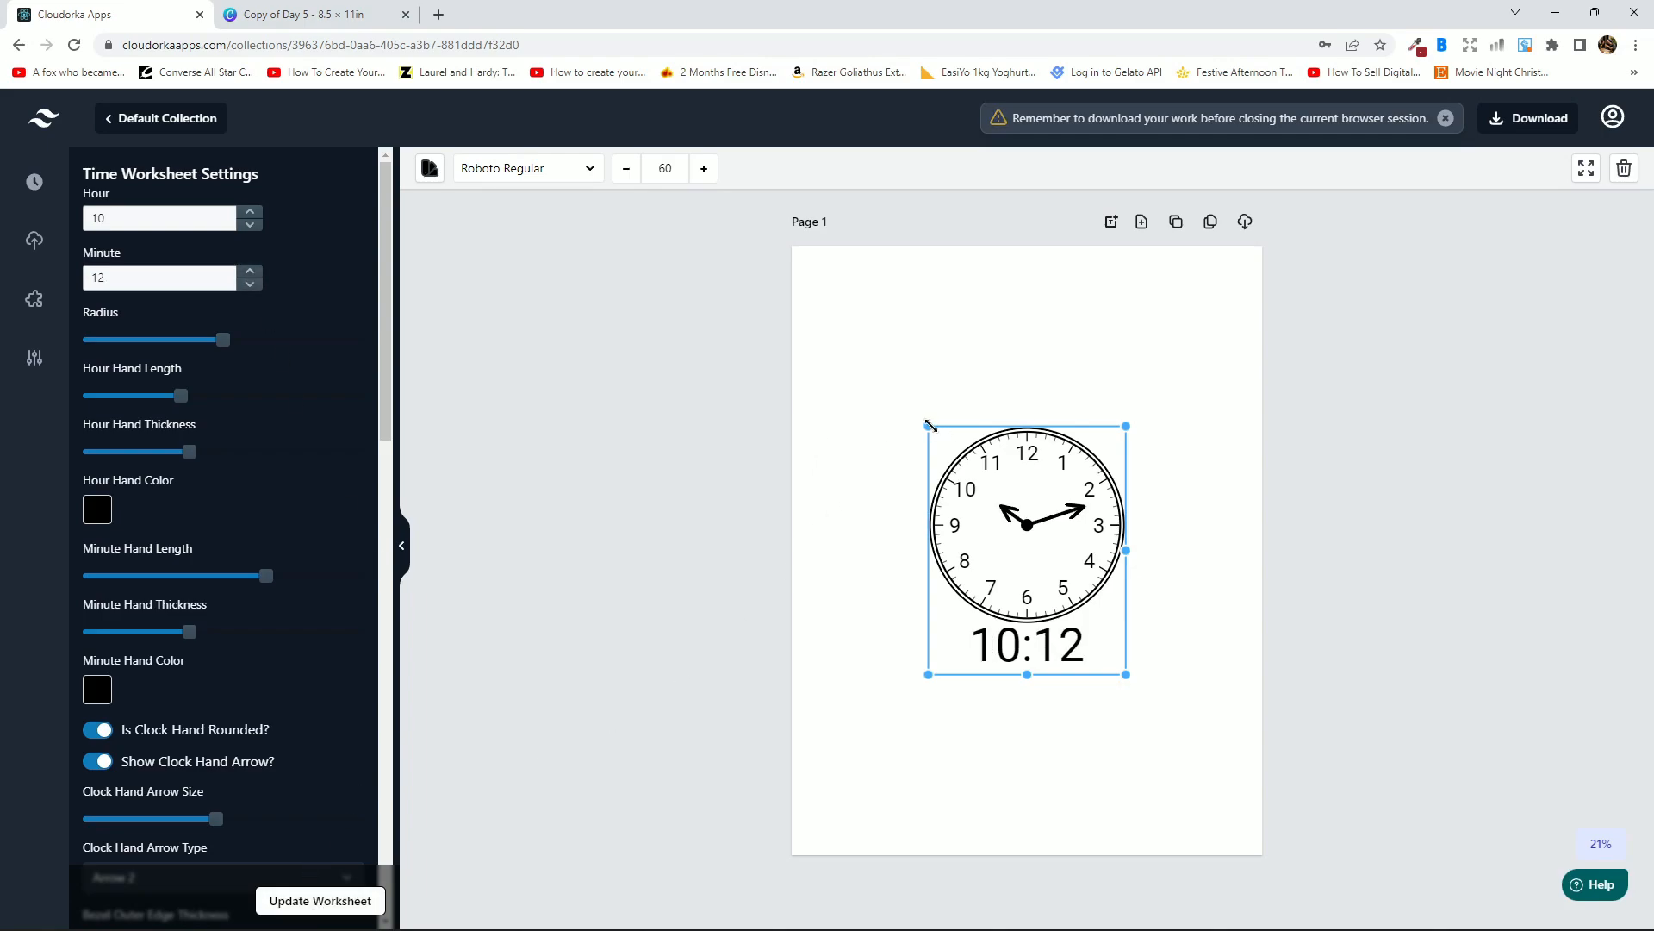
Enlarge the single clock, centre it on the page, look through its appearance settings and deselect it.
{"action": "left_click_drag", "start_coordinate": [929, 425], "coordinate": [789, 332]}
{"action": "left_click_drag", "start_coordinate": [1090, 517], "coordinate": [1072, 522]}
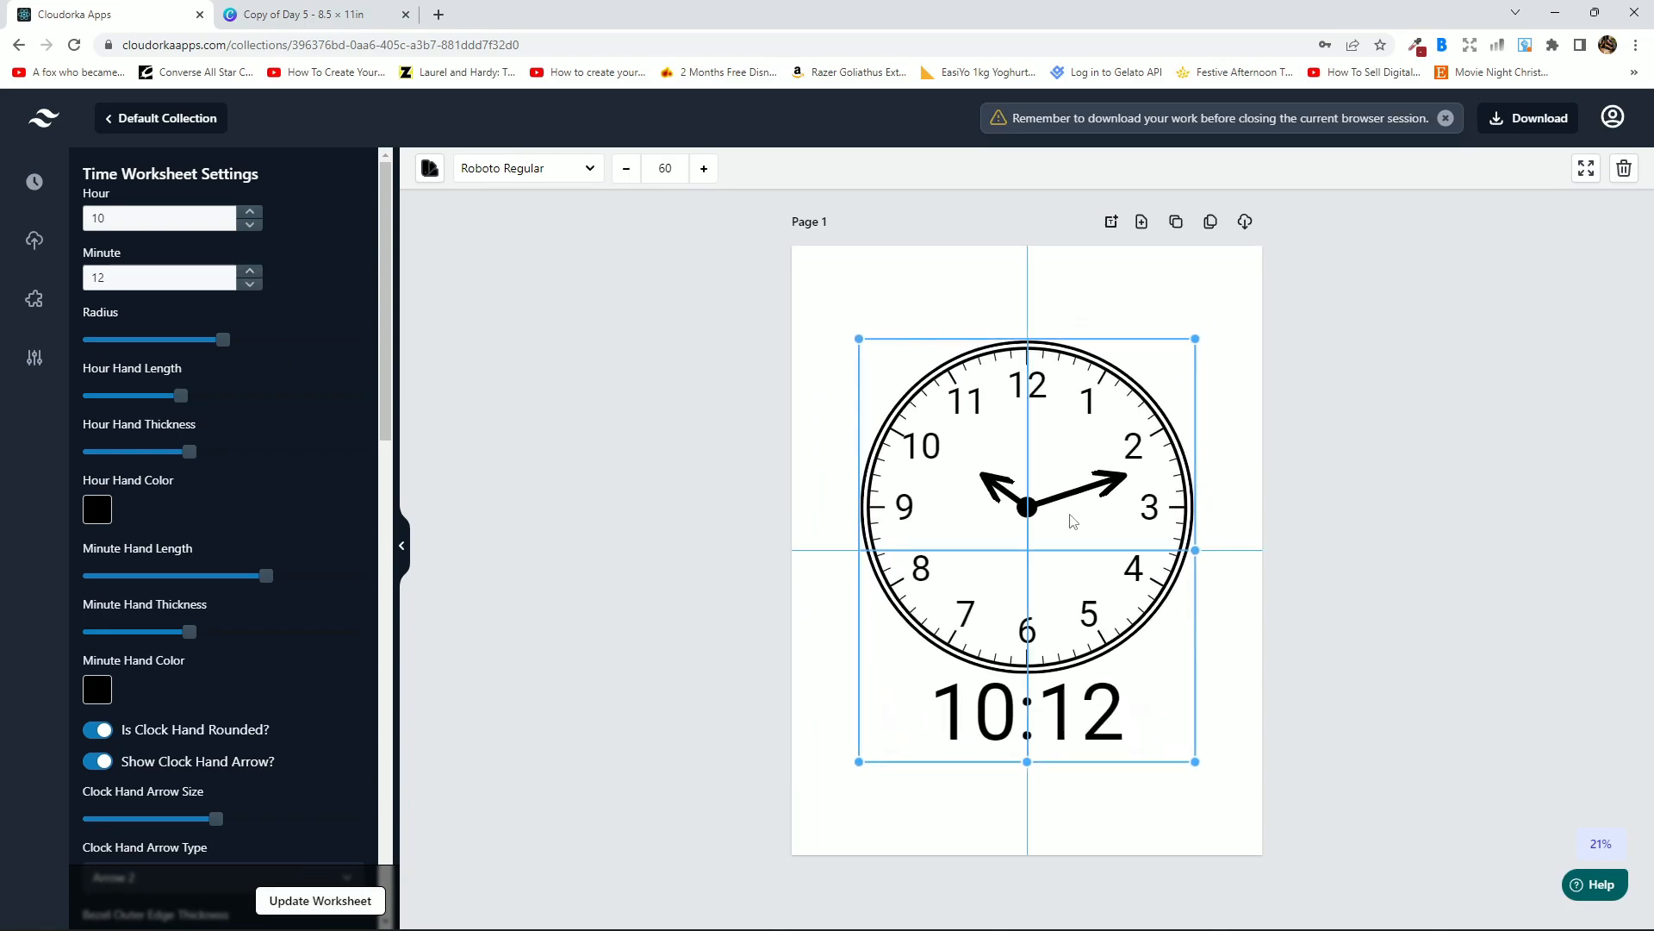
{"action": "scroll", "coordinate": [394, 444], "scroll_direction": "down", "scroll_amount": 3}
{"action": "scroll", "coordinate": [394, 444], "scroll_direction": "down", "scroll_amount": 7}
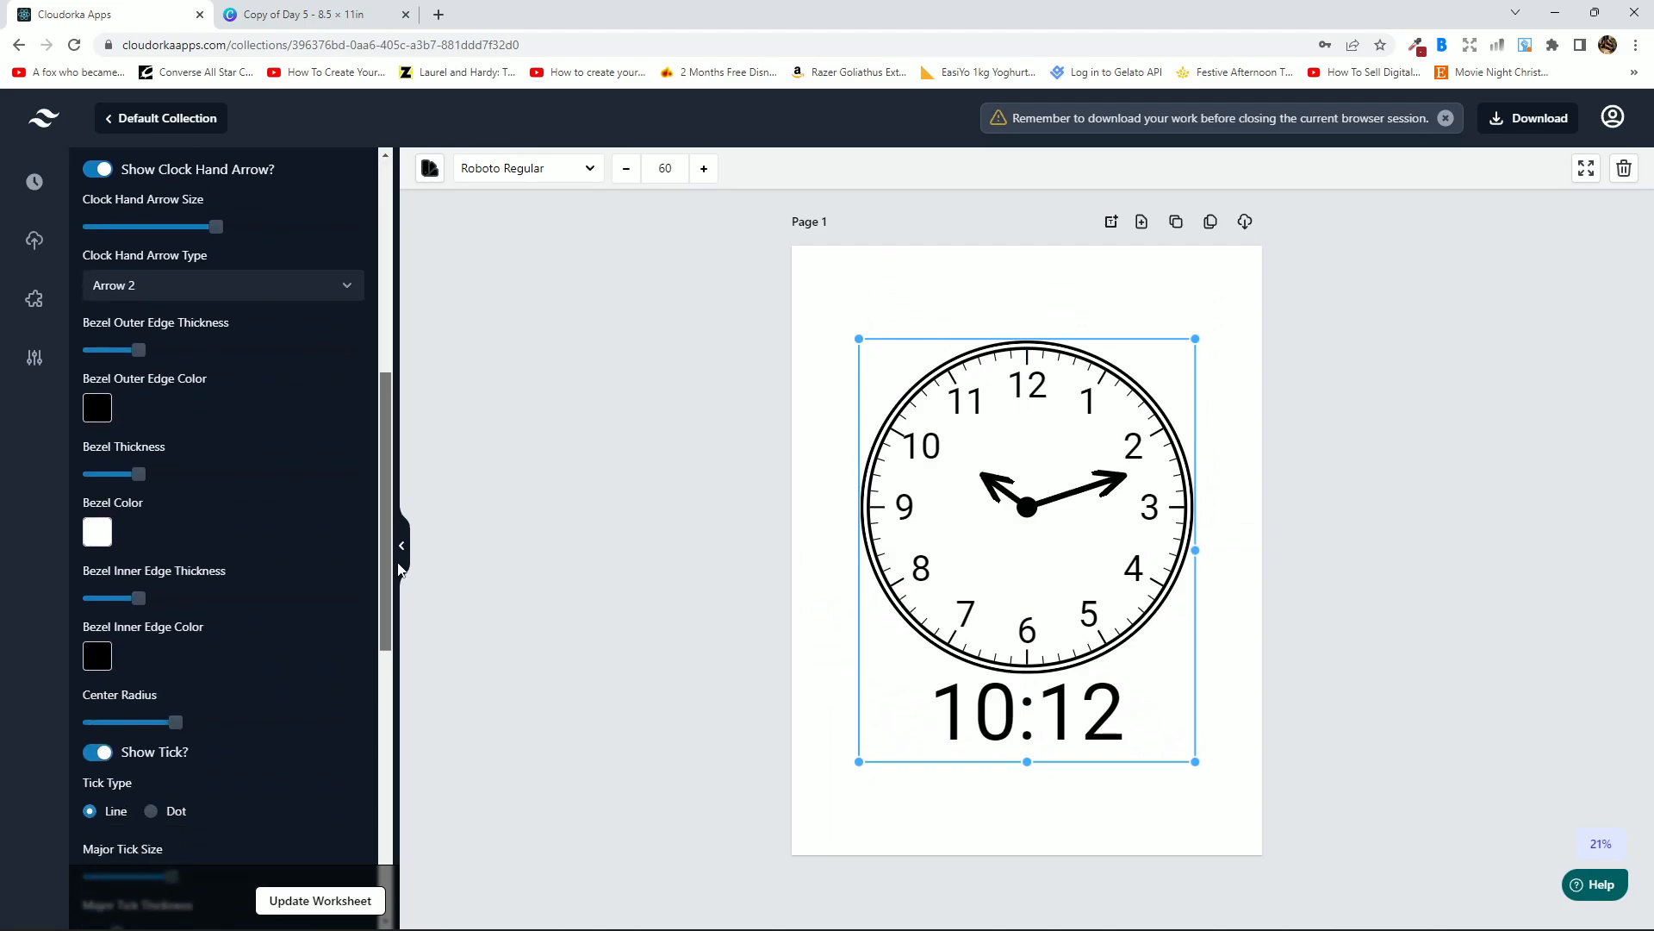
{"action": "scroll", "coordinate": [398, 420], "scroll_direction": "up", "scroll_amount": 8}
{"action": "scroll", "coordinate": [397, 420], "scroll_direction": "up", "scroll_amount": 3}
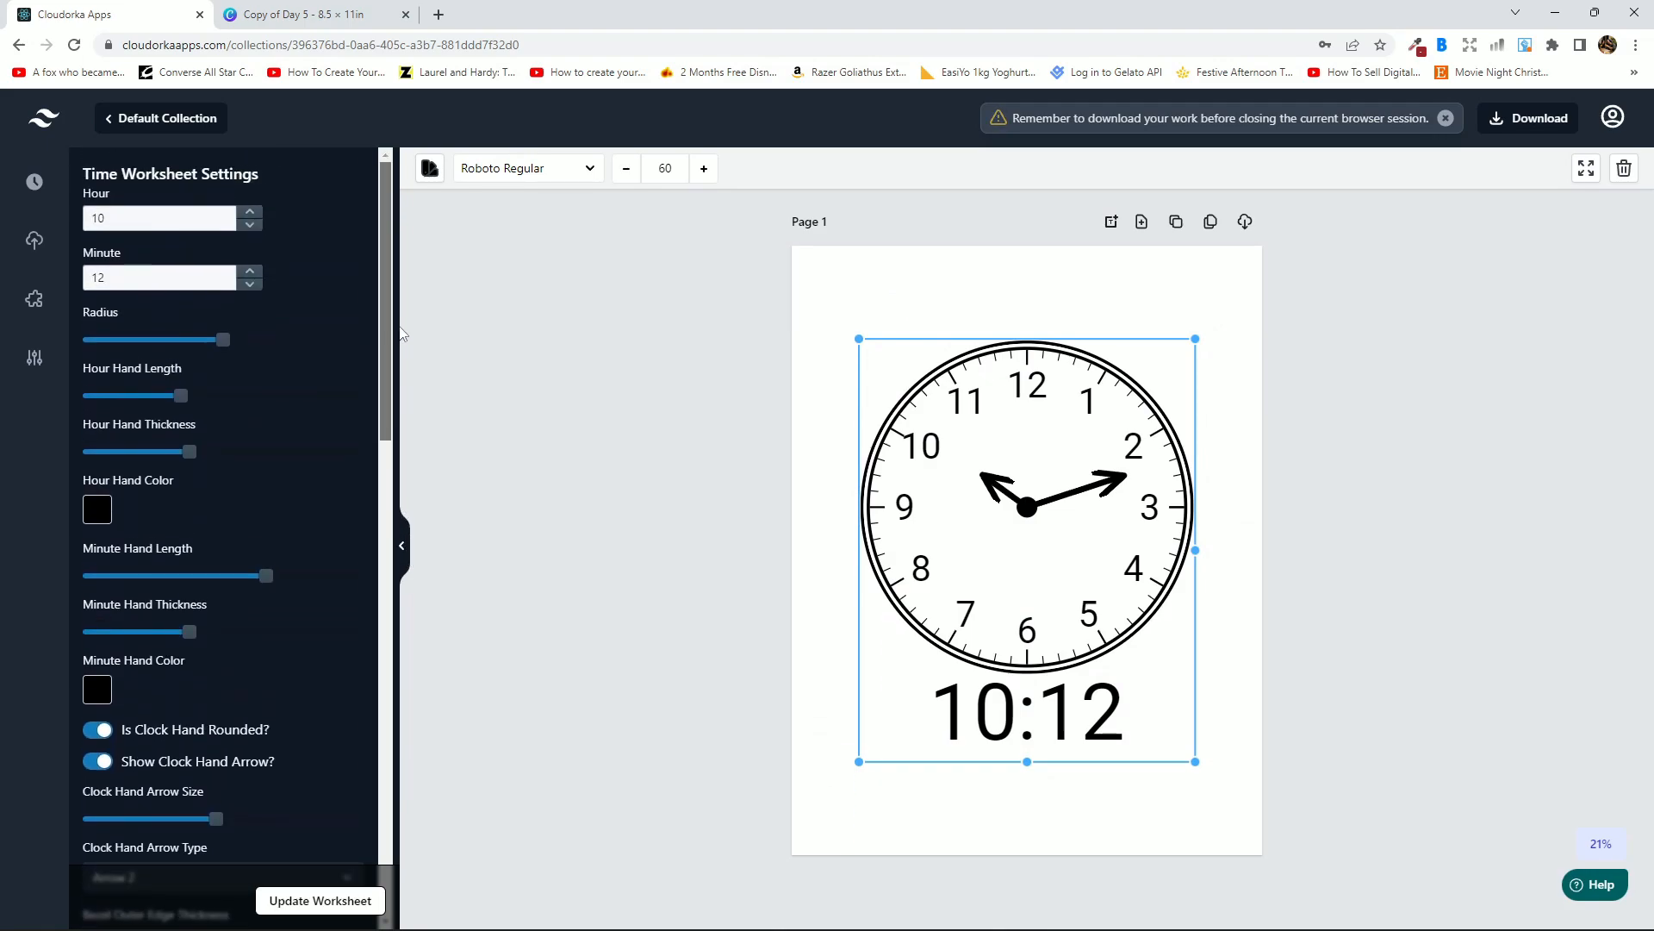
{"action": "left_click", "coordinate": [1349, 848]}
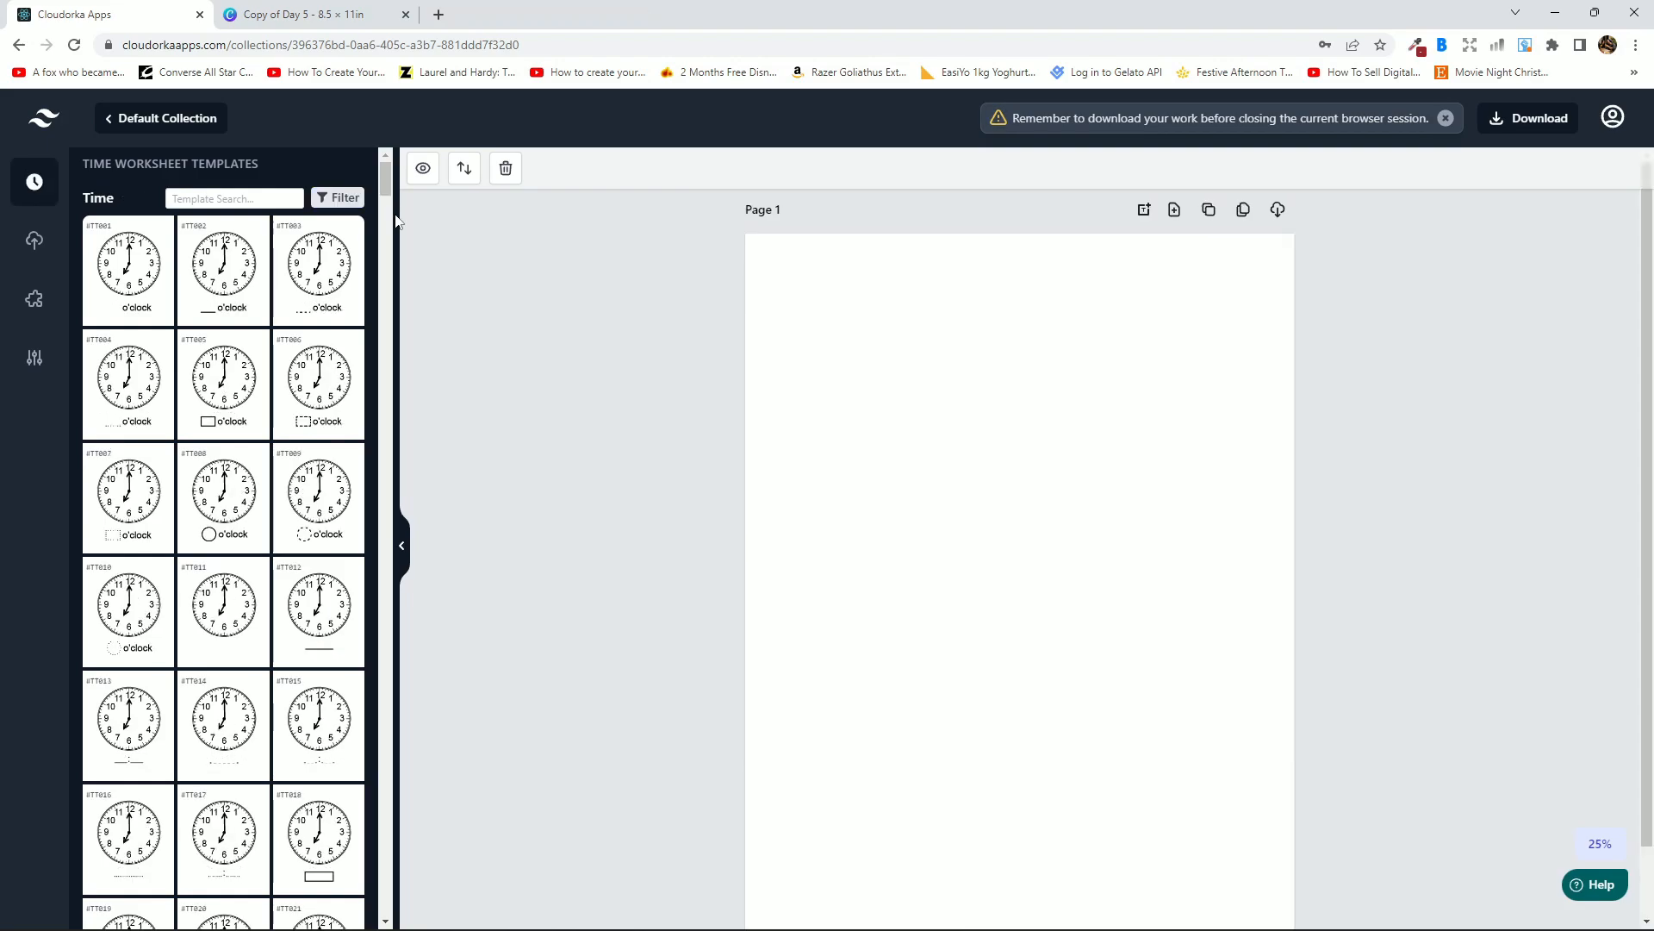
Filter the templates by To The Hour, Circle and Dashed, and add the blank-clock template TT240 to page 1.
{"action": "left_click", "coordinate": [352, 198]}
{"action": "scroll", "coordinate": [395, 356], "scroll_direction": "down", "scroll_amount": 2}
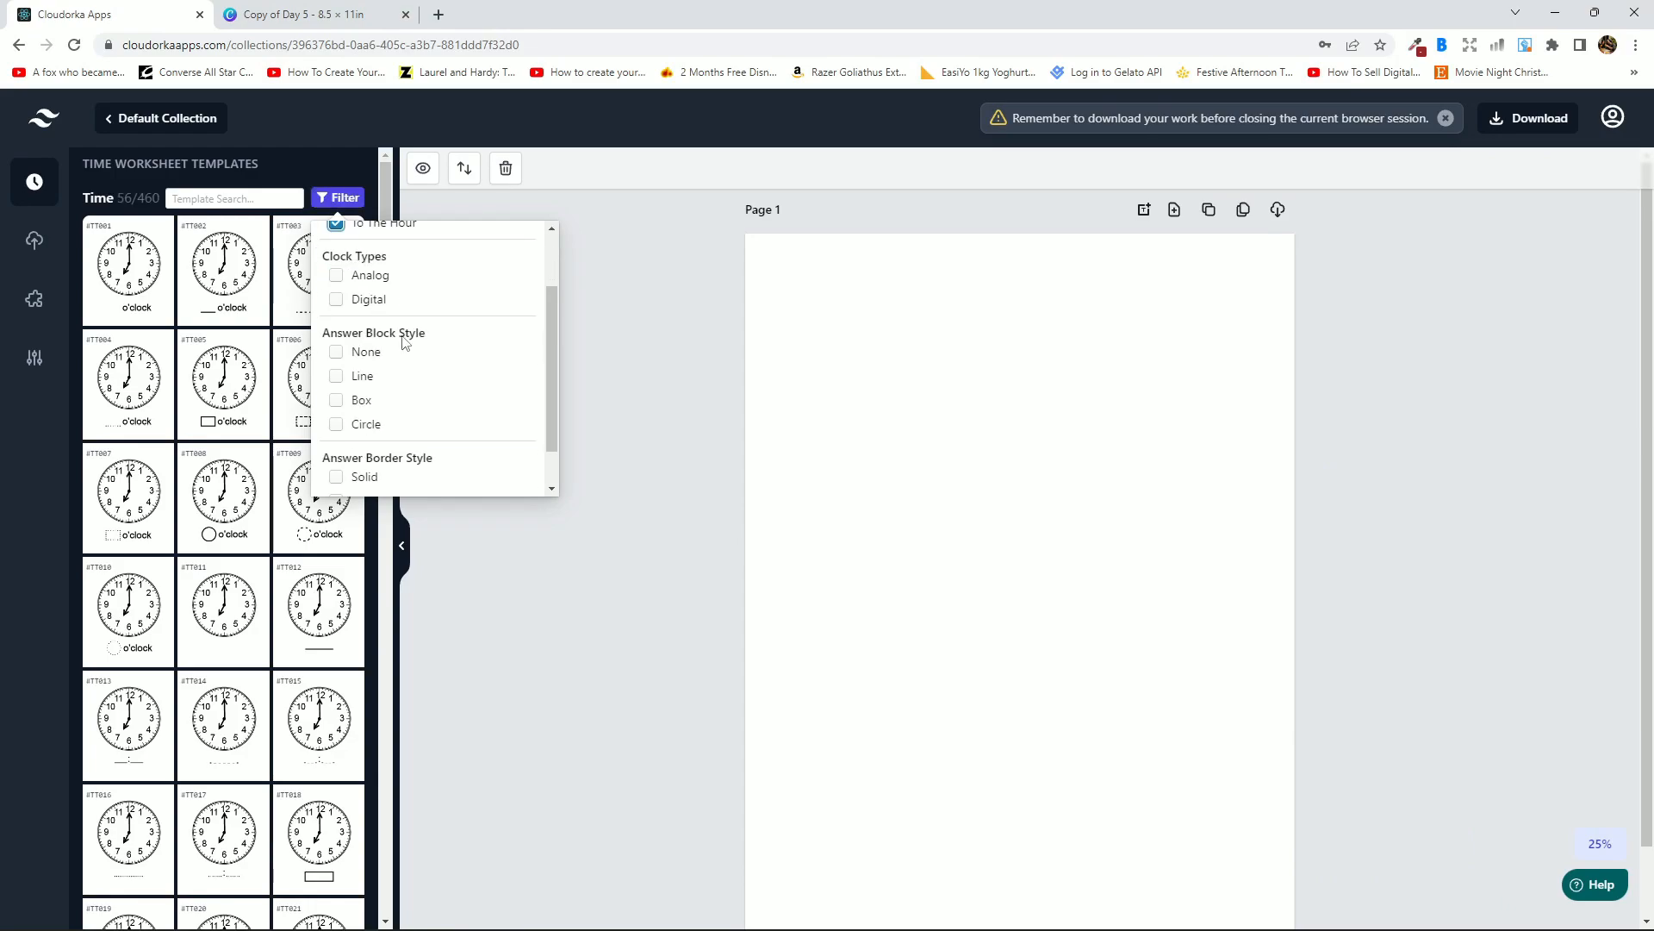
{"action": "left_click", "coordinate": [336, 400]}
{"action": "left_click", "coordinate": [338, 453]}
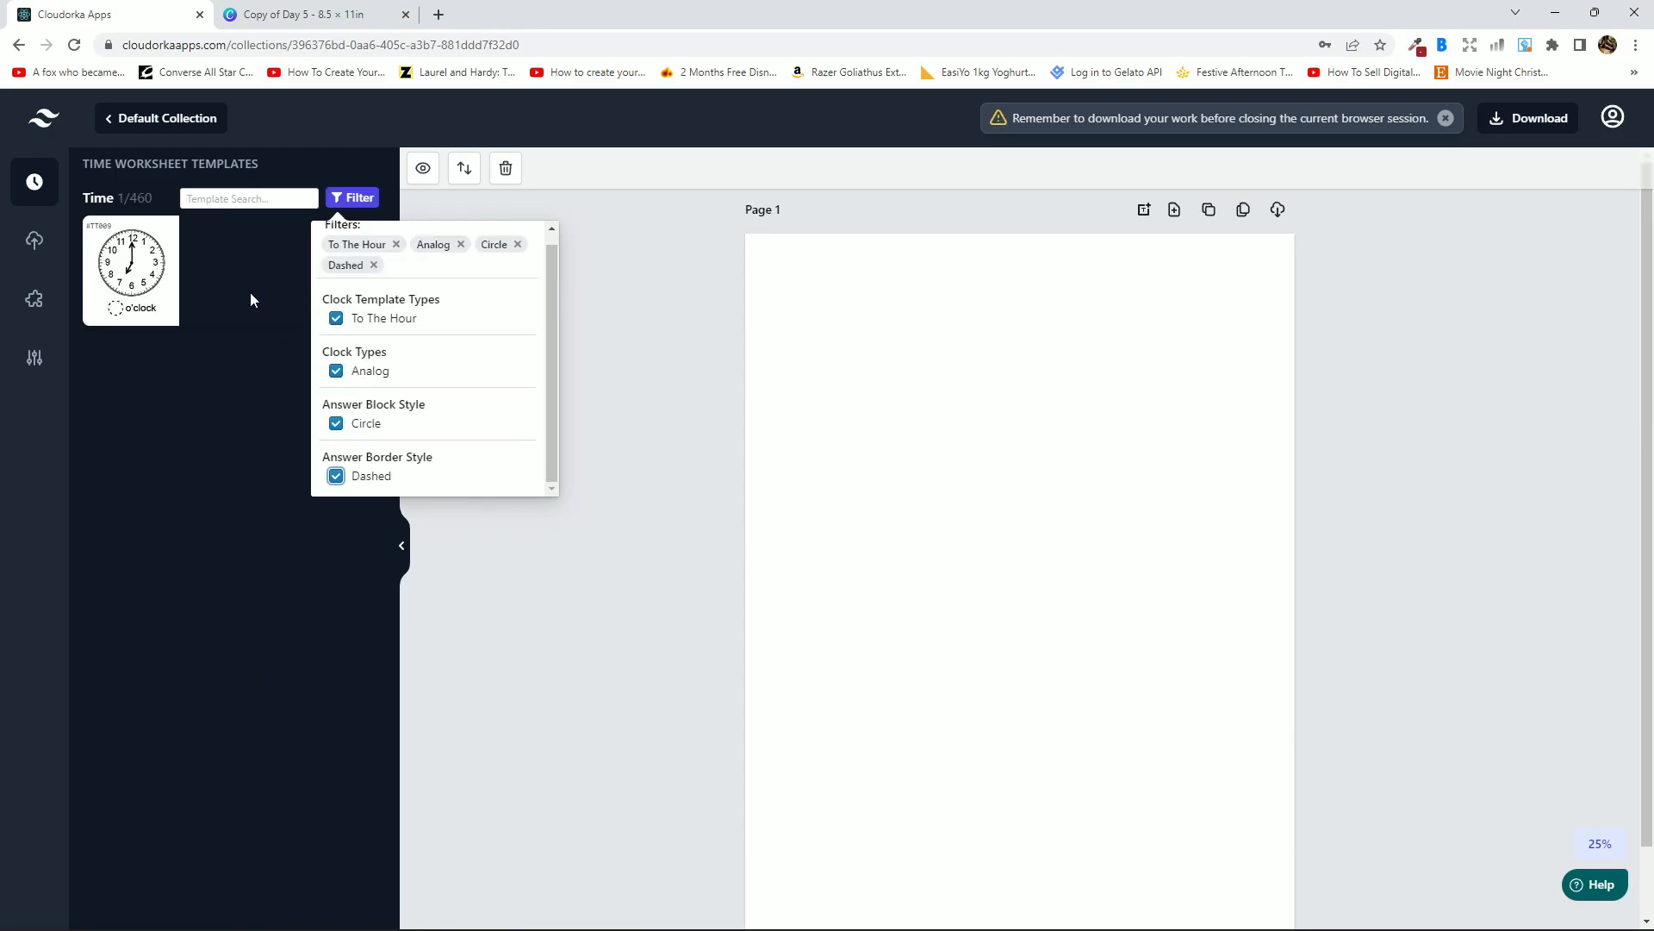
{"action": "left_click", "coordinate": [384, 374]}
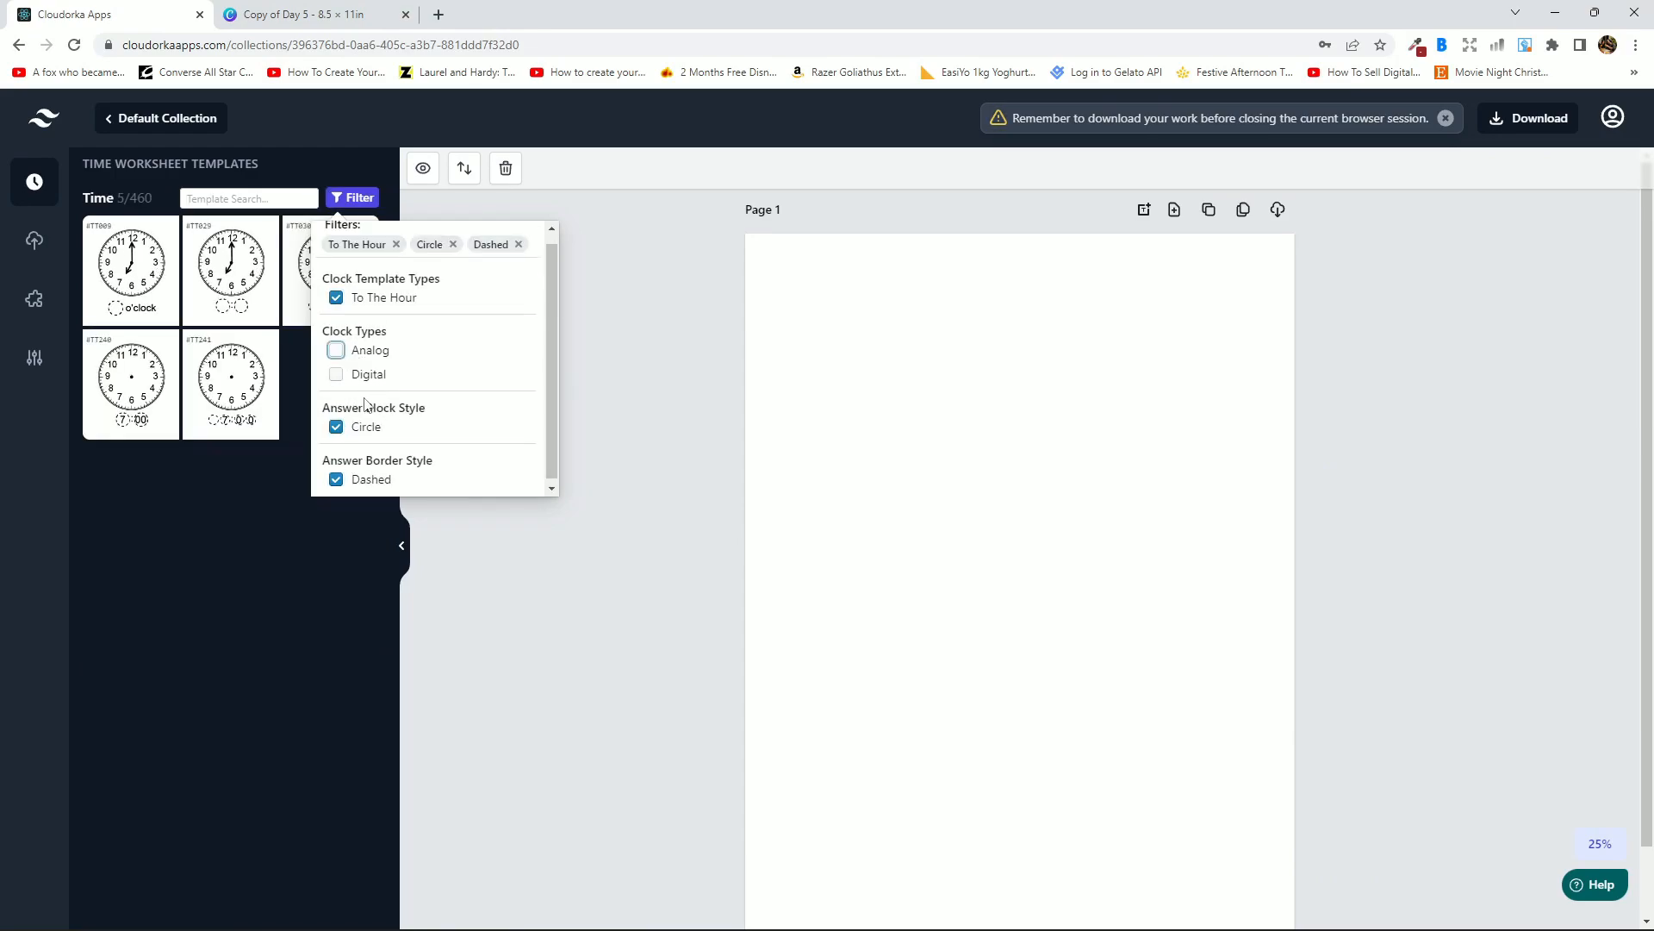
{"action": "left_click", "coordinate": [140, 374]}
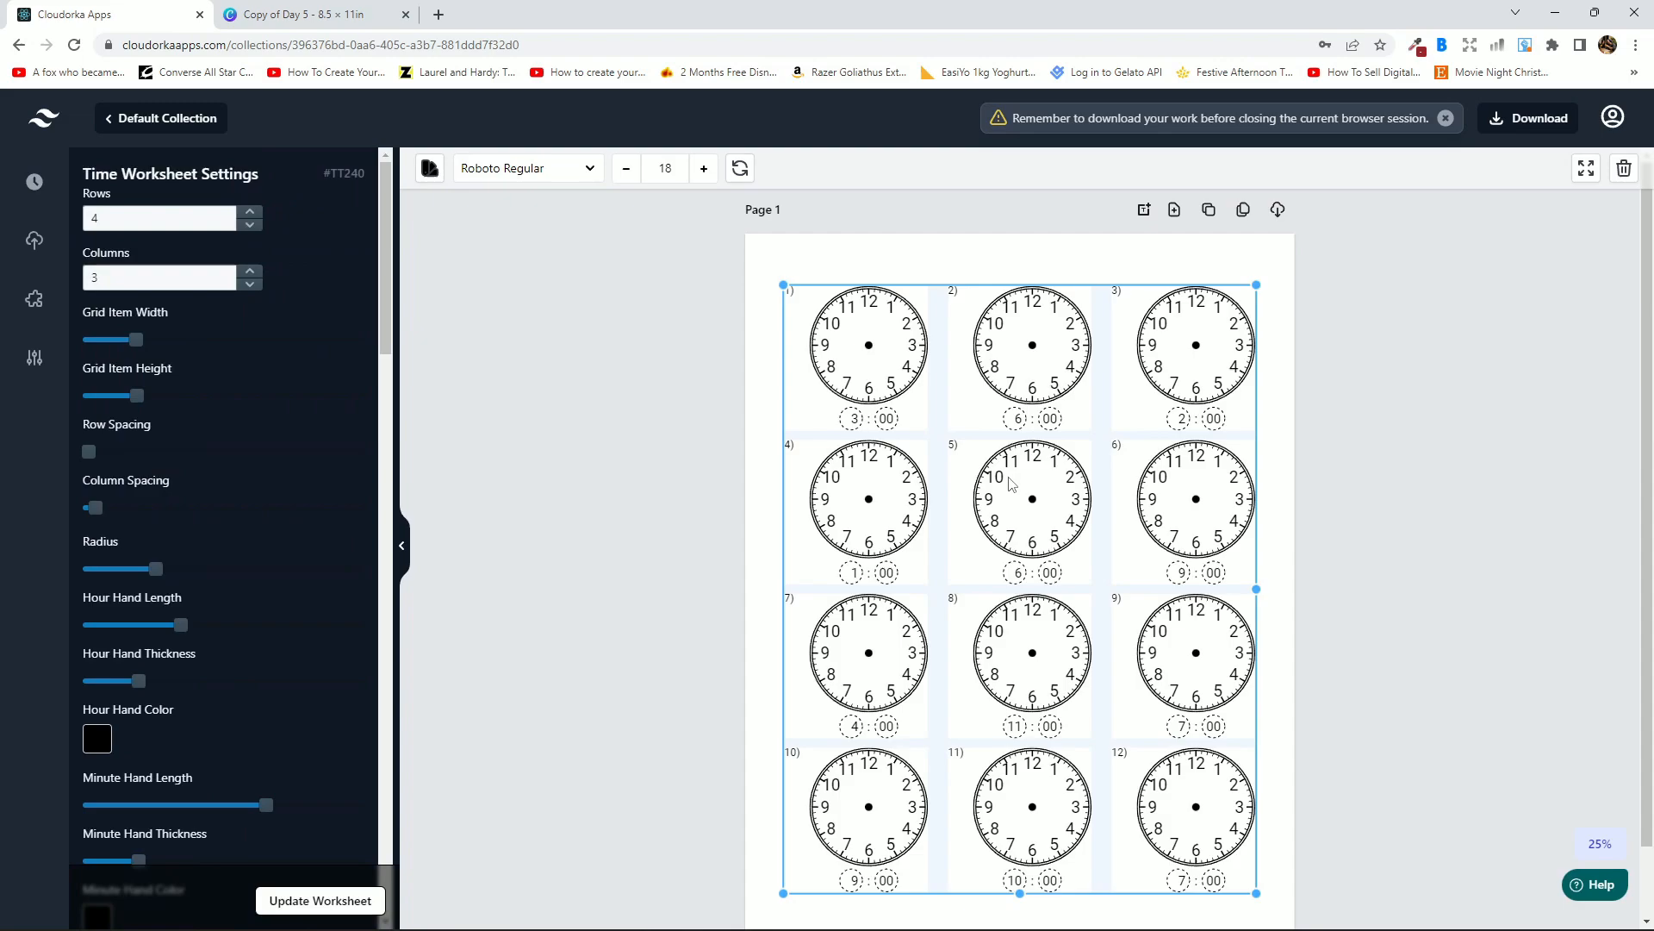
Enlarge the page view to 50% and change the worksheet's font to Annie Use Your Telescope.
{"action": "left_click", "coordinate": [1600, 844]}
{"action": "left_click", "coordinate": [1600, 681]}
{"action": "left_click", "coordinate": [589, 173]}
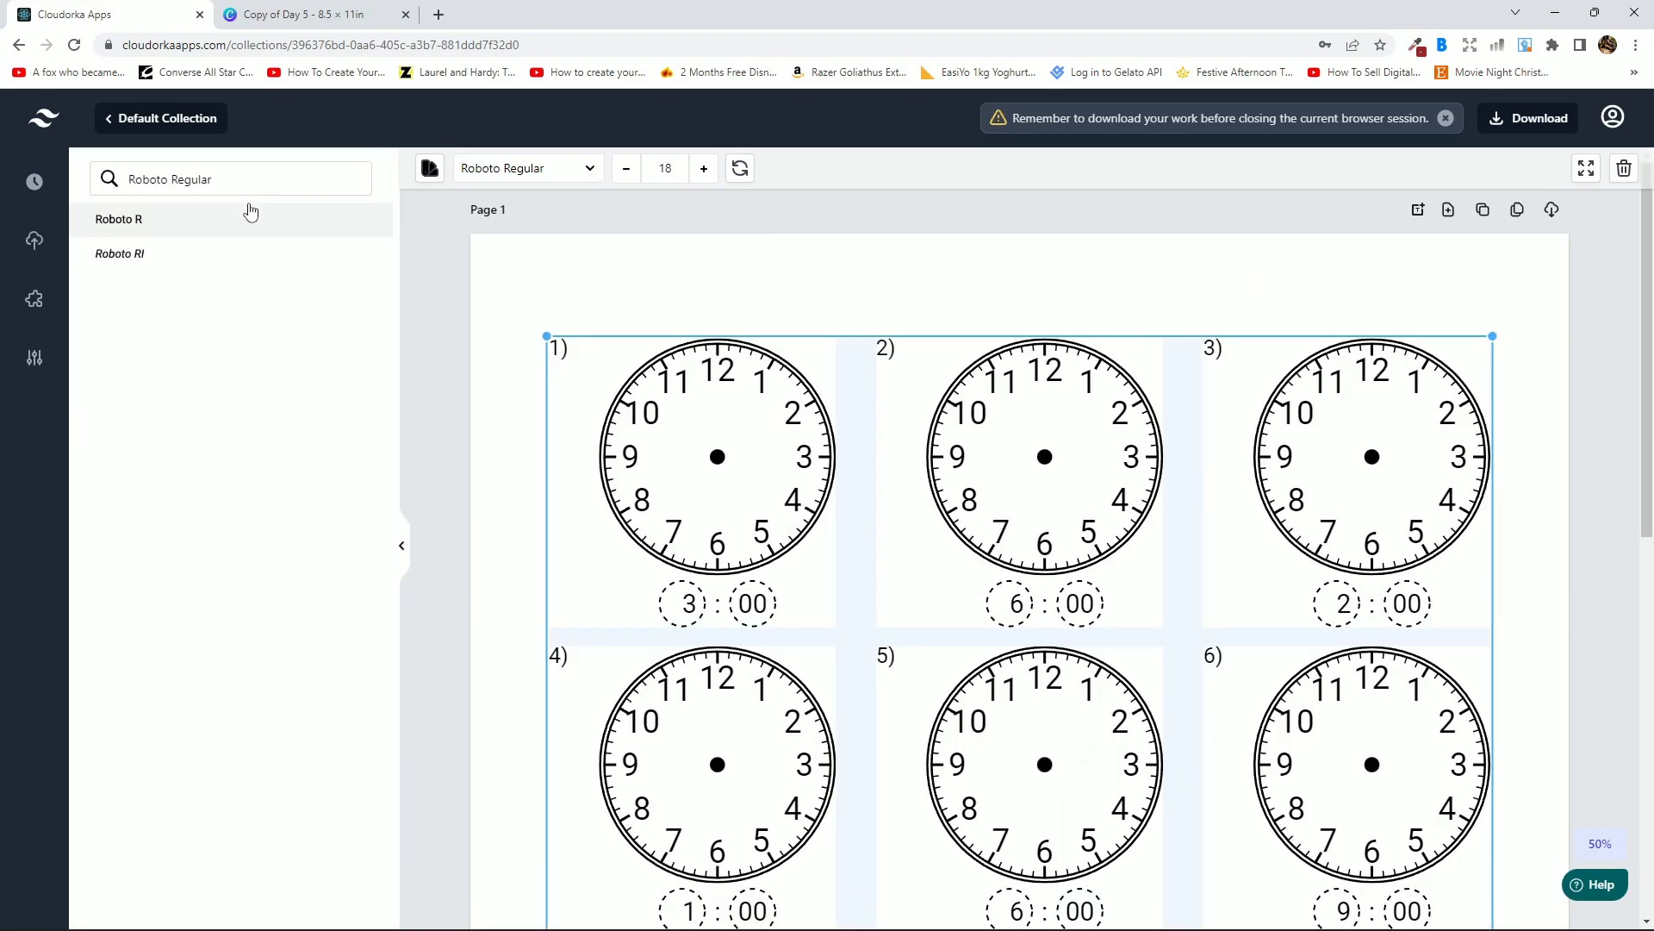
{"action": "triple_click", "coordinate": [246, 183]}
{"action": "key", "text": "BackSpace"}
{"action": "scroll", "coordinate": [252, 465], "scroll_direction": "down", "scroll_amount": 20}
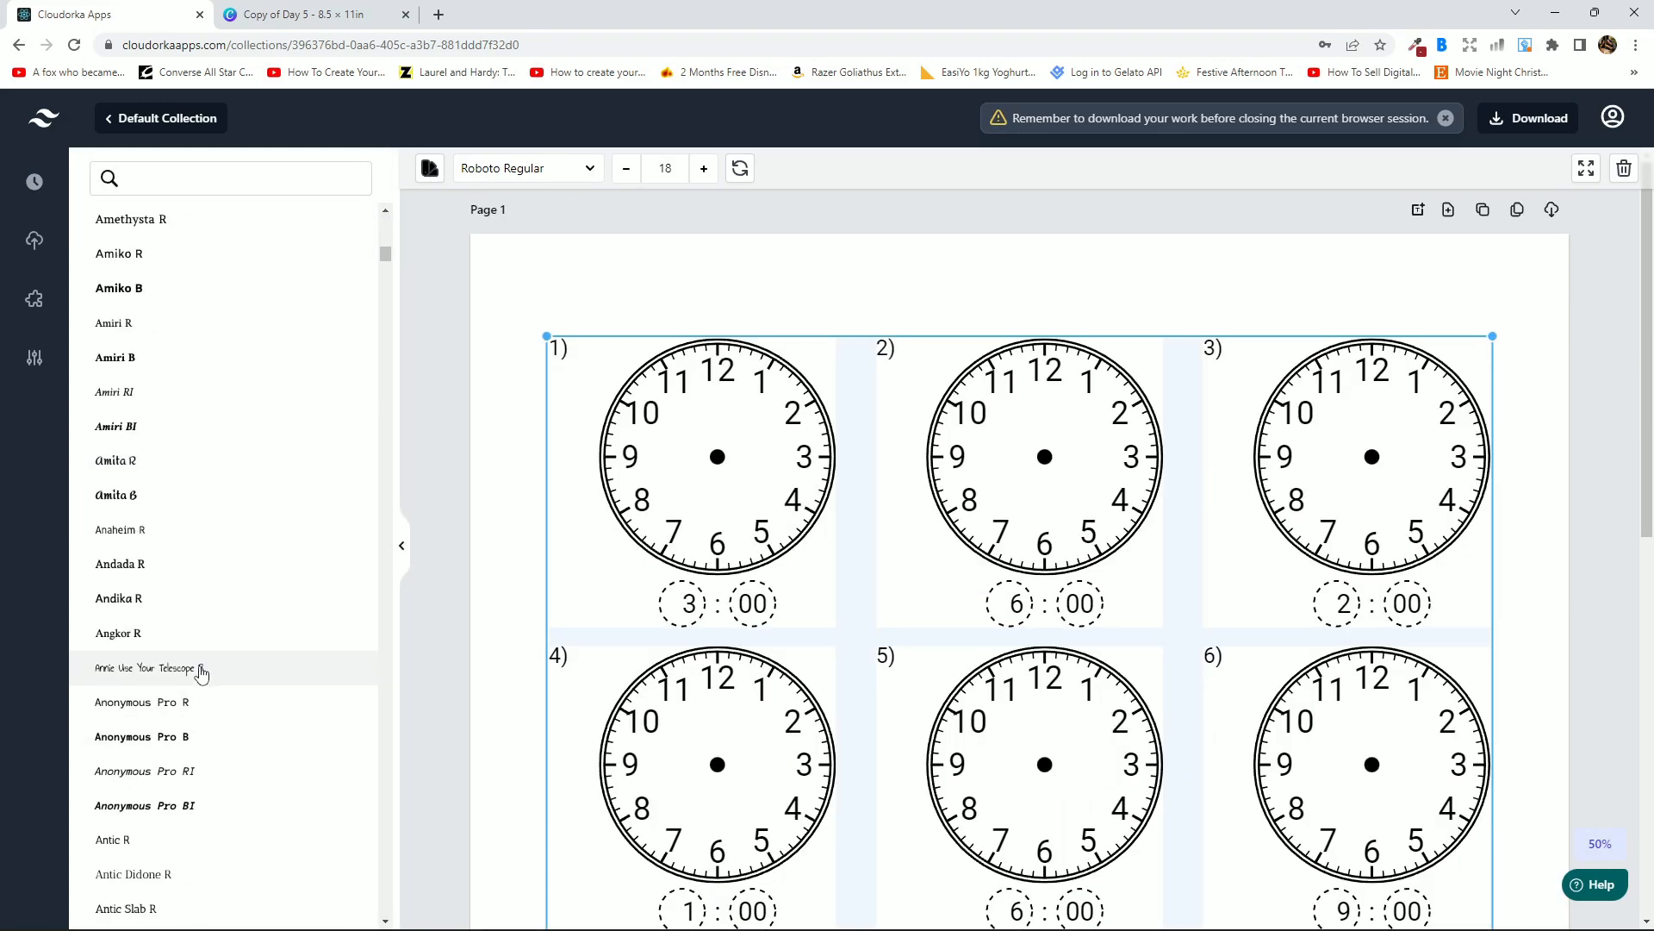
{"action": "left_click", "coordinate": [203, 668]}
Set the worksheet's font size to 24.
{"action": "left_click", "coordinate": [707, 175]}
{"action": "left_click", "coordinate": [707, 175]}
{"action": "left_click", "coordinate": [706, 175]}
{"action": "left_click", "coordinate": [707, 175]}
{"action": "left_click", "coordinate": [628, 173]}
{"action": "left_click", "coordinate": [628, 173]}
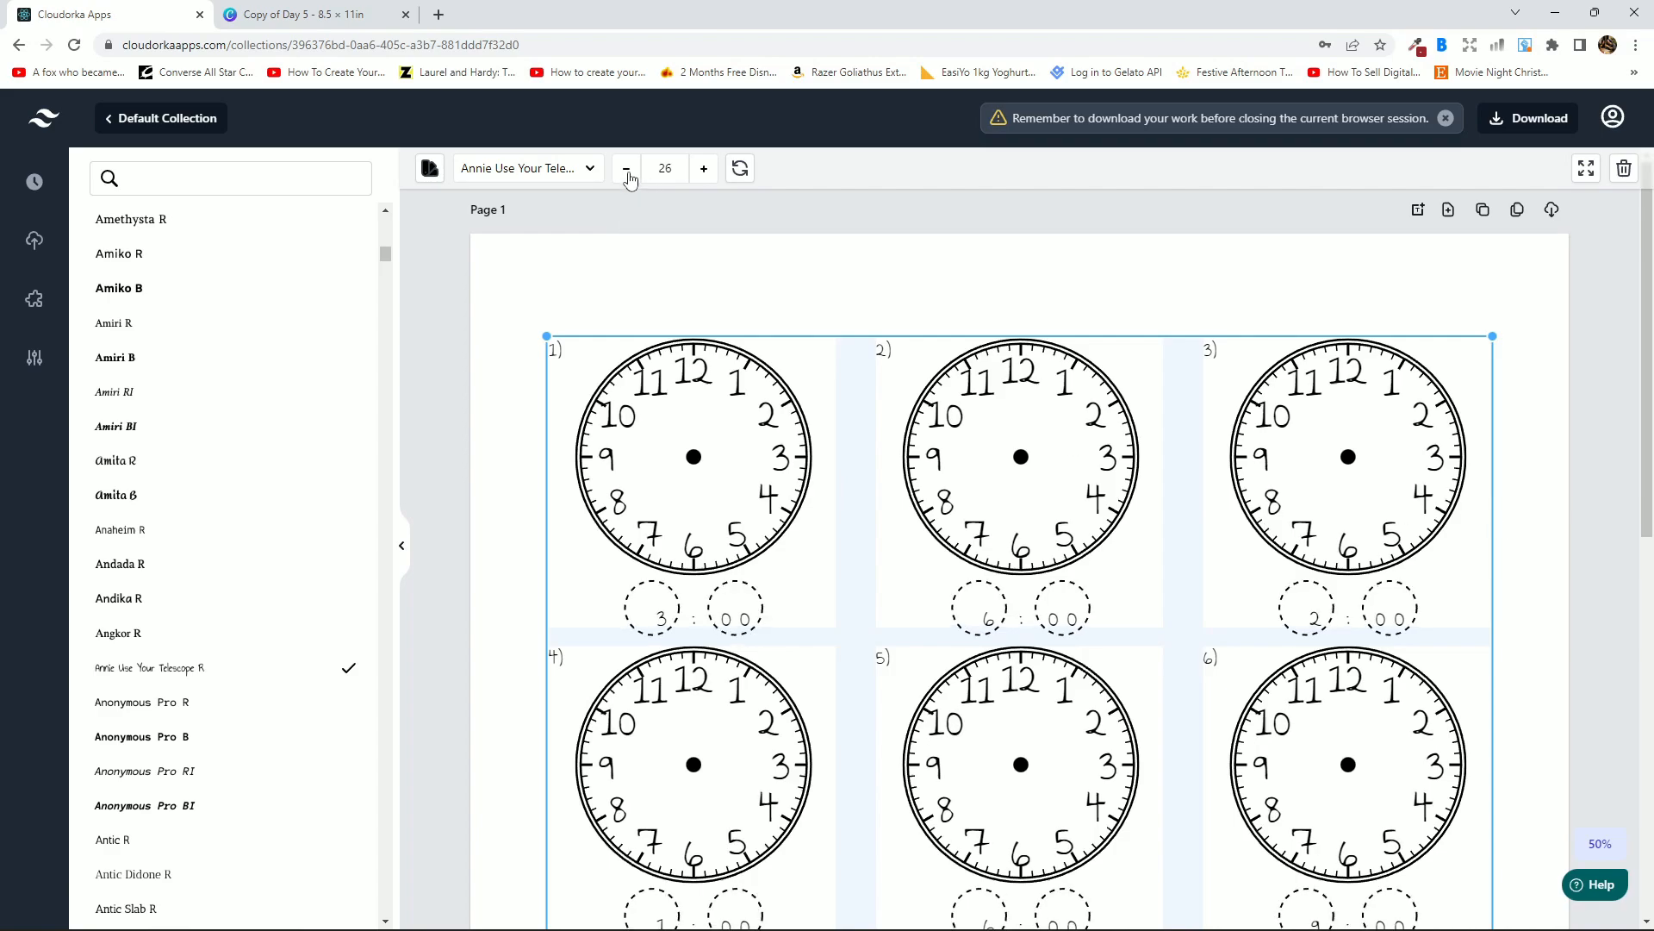
{"action": "left_click", "coordinate": [628, 173]}
Try a dark blue colour for the worksheet's answer text.
{"action": "left_click", "coordinate": [430, 169]}
{"action": "left_click", "coordinate": [582, 459]}
{"action": "left_click", "coordinate": [664, 278]}
{"action": "left_click", "coordinate": [773, 278]}
{"action": "left_click", "coordinate": [724, 387]}
{"action": "scroll", "coordinate": [261, 510], "scroll_direction": "down", "scroll_amount": 3}
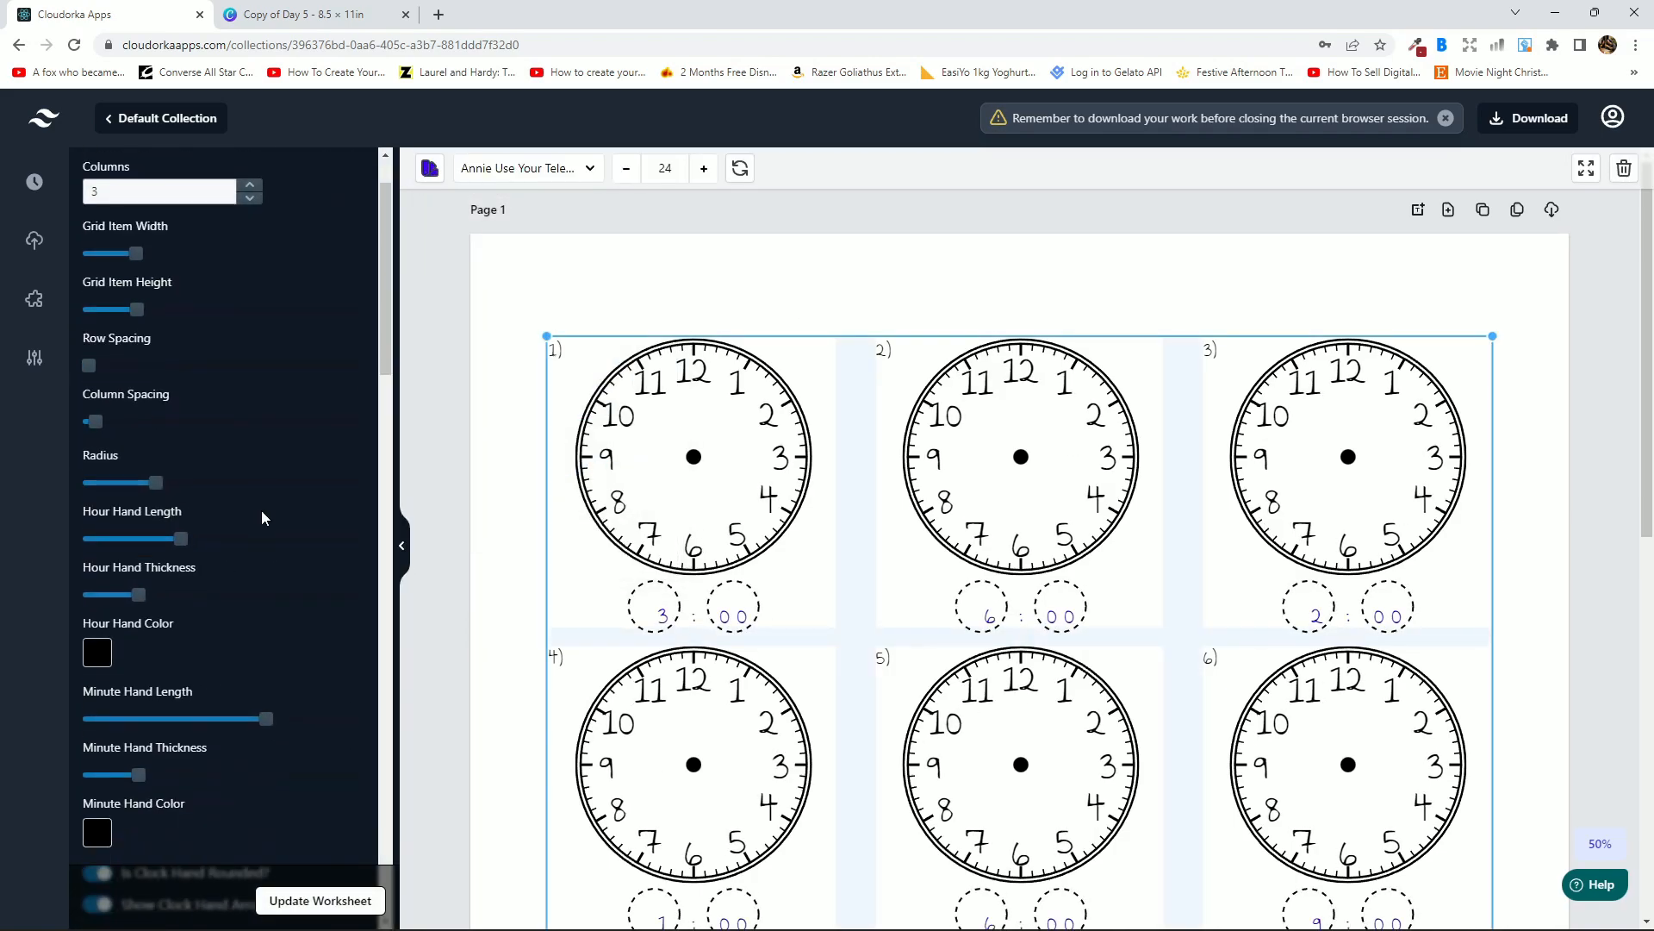
{"action": "scroll", "coordinate": [282, 512], "scroll_direction": "up", "scroll_amount": 3}
Colour the worksheet's answer text green and deselect the worksheet.
{"action": "left_click", "coordinate": [430, 168]}
{"action": "left_click", "coordinate": [485, 458]}
{"action": "left_click", "coordinate": [805, 321]}
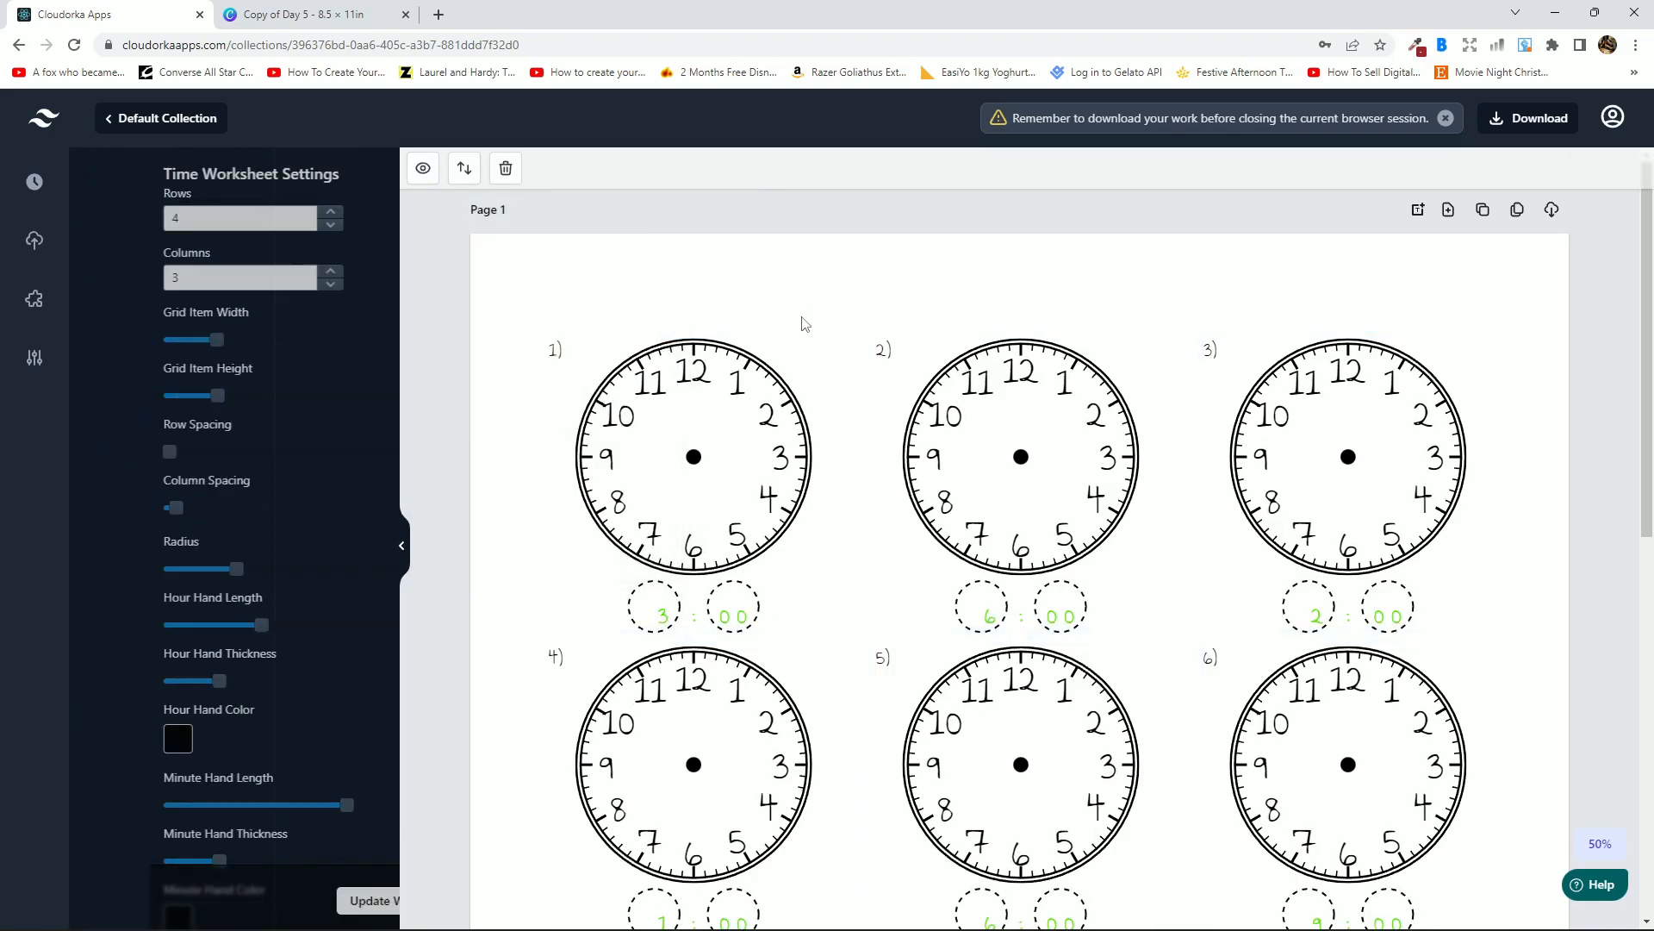
Increase the clocks' bezel thickness, reduce their center radius and update the worksheet.
{"action": "left_click_drag", "start_coordinate": [827, 508], "coordinate": [817, 508]}
{"action": "scroll", "coordinate": [380, 524], "scroll_direction": "down", "scroll_amount": 15}
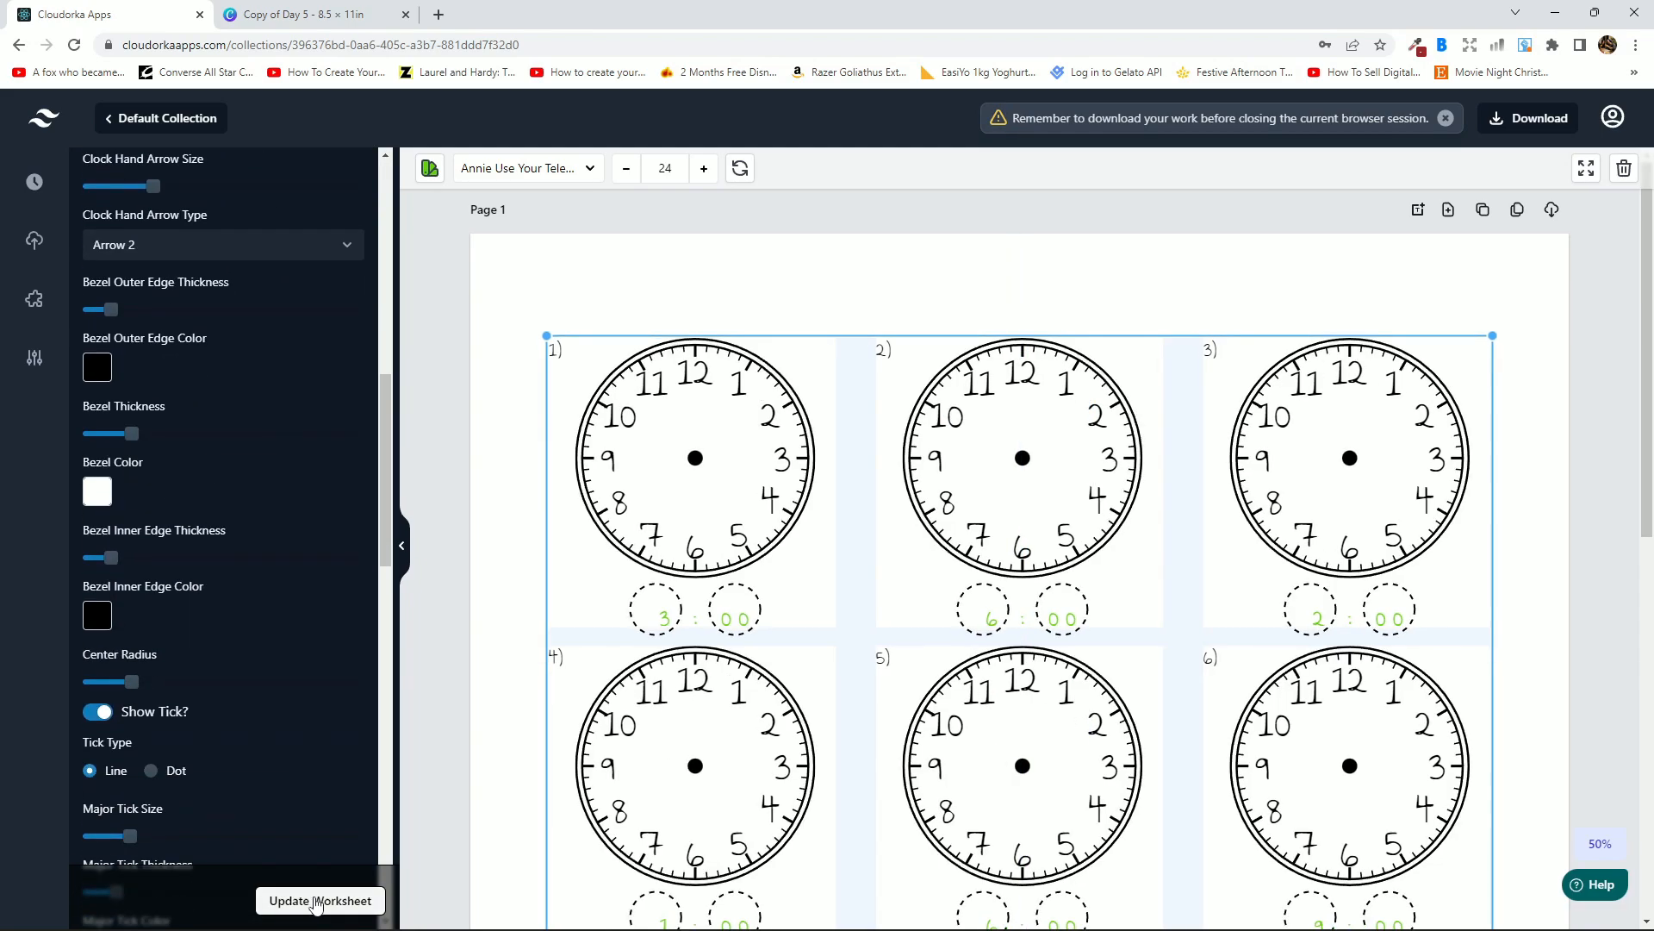
{"action": "left_click", "coordinate": [342, 900]}
{"action": "scroll", "coordinate": [314, 591], "scroll_direction": "down", "scroll_amount": 10}
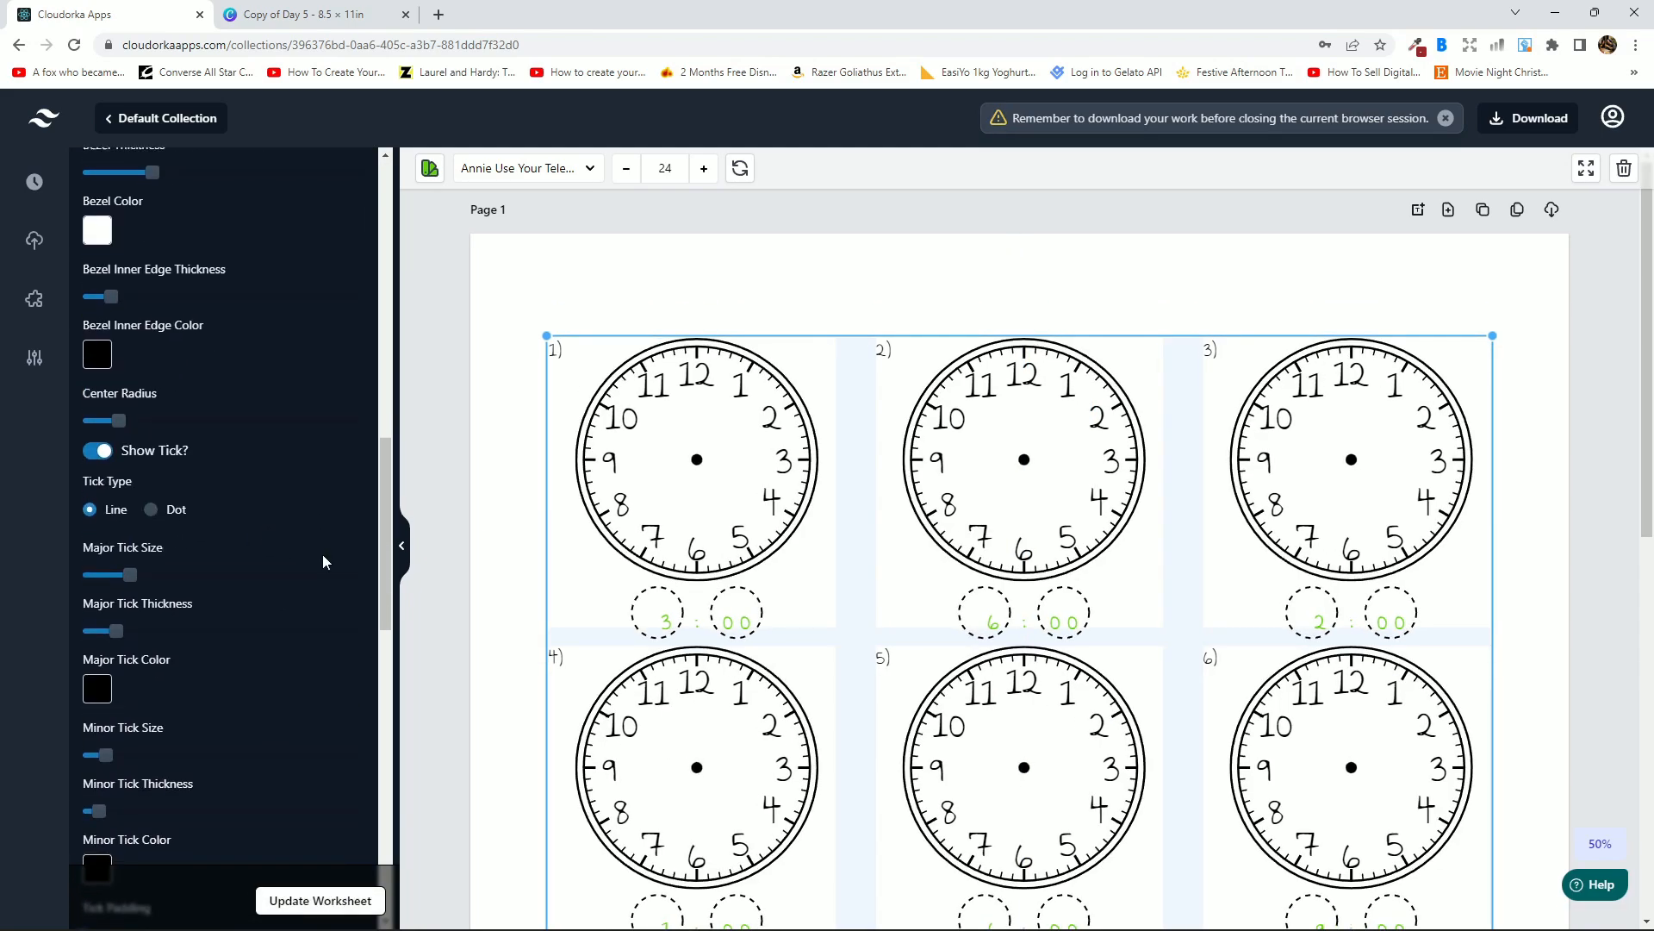
Thicken the answer area lines and compare the Box and Circle answer area types on the worksheet.
{"action": "scroll", "coordinate": [281, 546], "scroll_direction": "down", "scroll_amount": 3}
{"action": "left_click", "coordinate": [317, 899]}
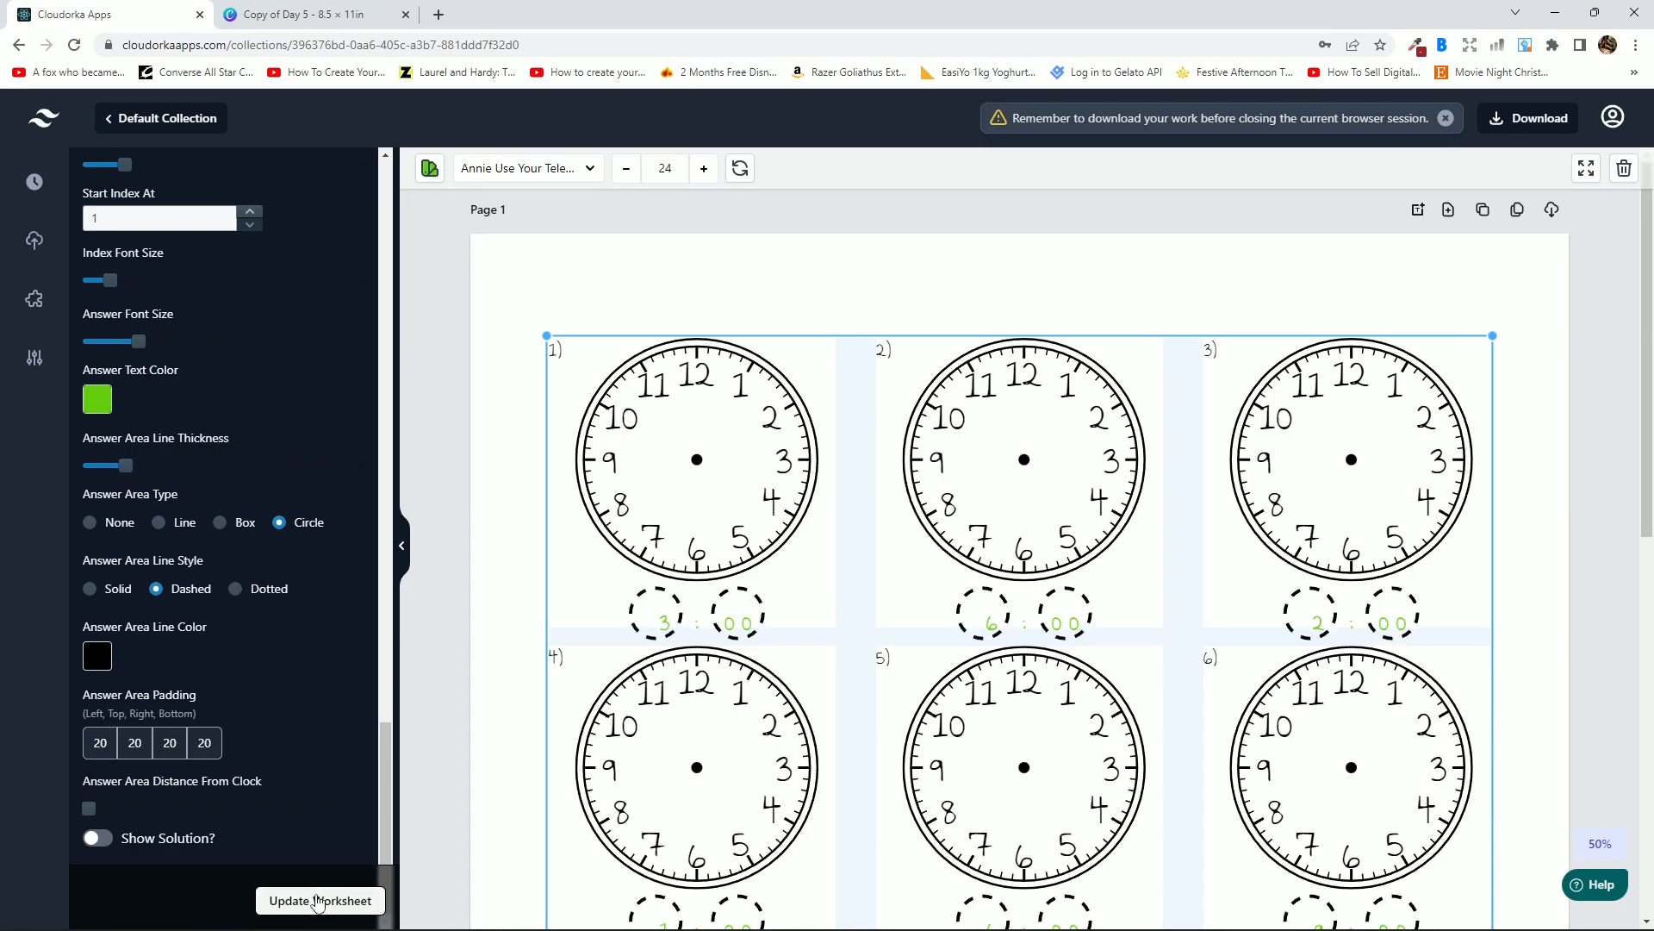
{"action": "left_click", "coordinate": [220, 522]}
{"action": "left_click", "coordinate": [279, 523]}
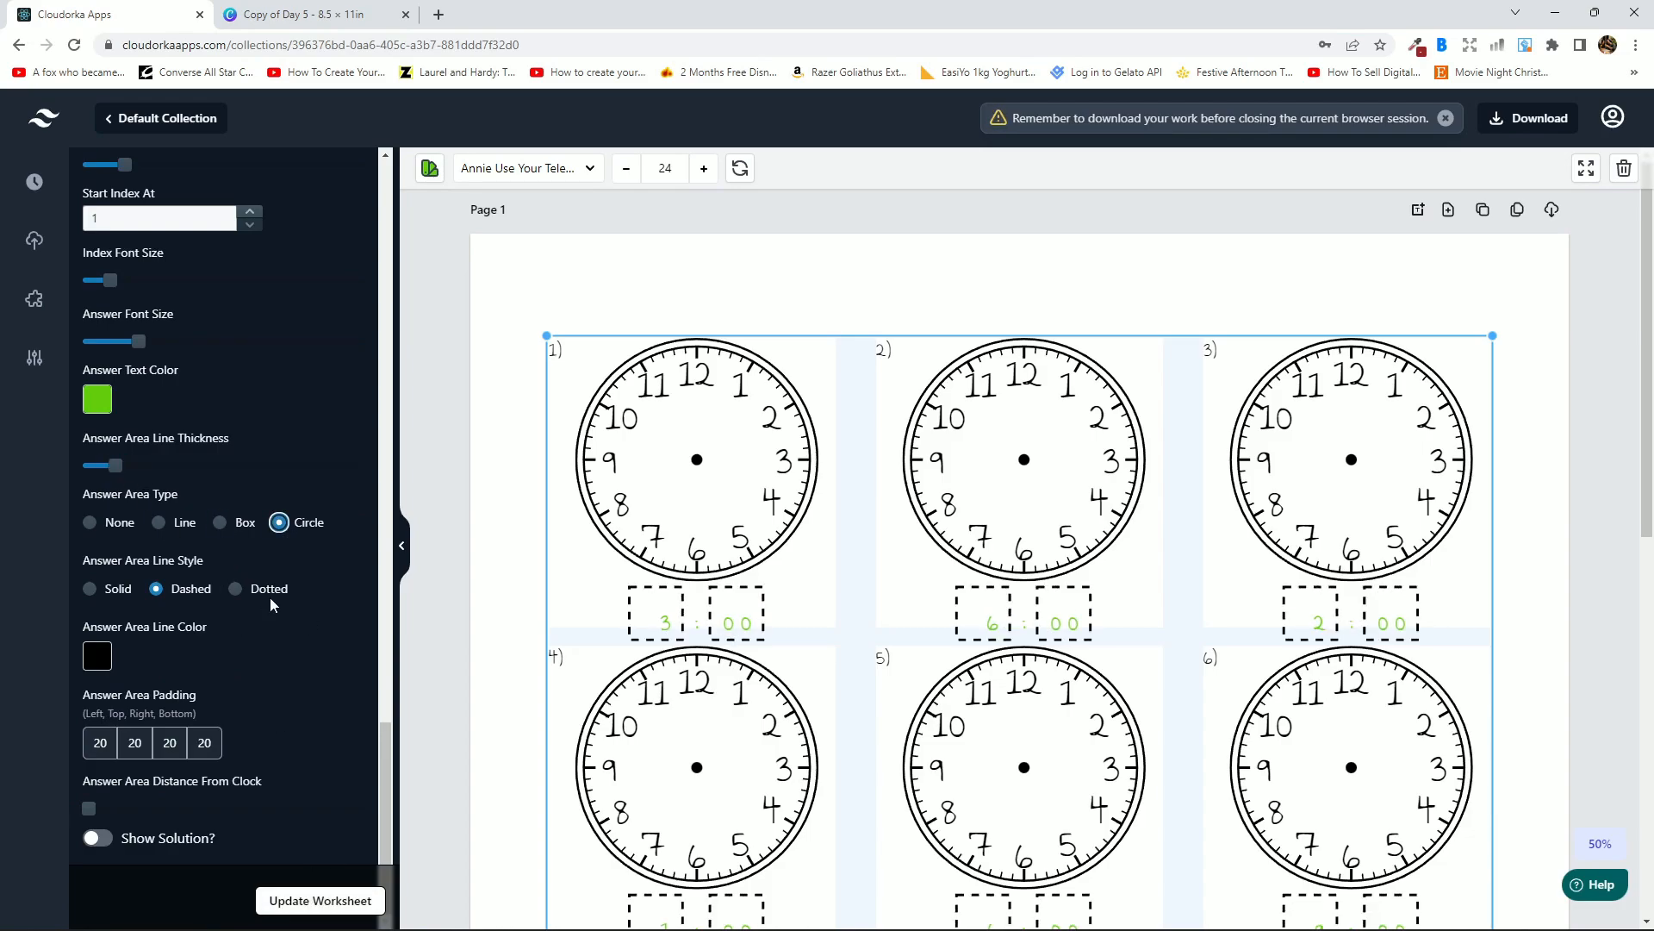
{"action": "left_click", "coordinate": [297, 730]}
Set the left answer area padding to 10 and the answer area type to Box, and update the worksheet.
{"action": "double_click", "coordinate": [101, 743]}
{"action": "type", "text": "10"}
{"action": "left_click", "coordinate": [319, 898]}
{"action": "left_click", "coordinate": [219, 522]}
{"action": "left_click", "coordinate": [308, 900]}
Preview the worksheet with its solutions shown and hide them again.
{"action": "left_click", "coordinate": [98, 838]}
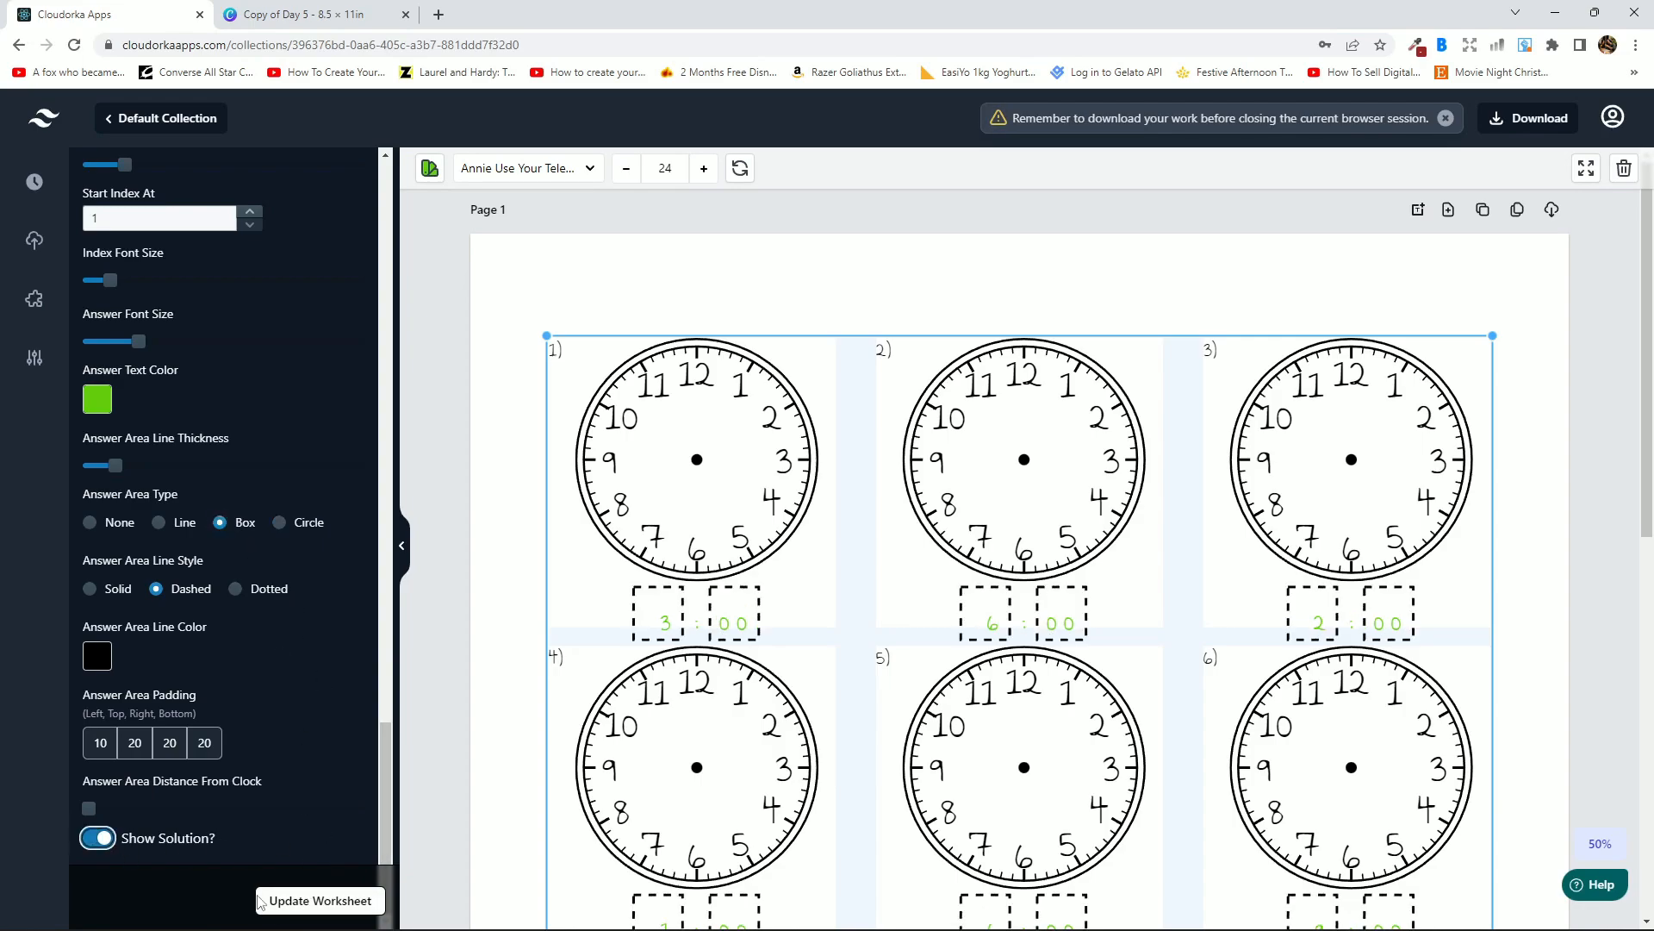
{"action": "left_click", "coordinate": [302, 900]}
{"action": "left_click", "coordinate": [99, 838]}
{"action": "left_click", "coordinate": [293, 903]}
Increase the answer areas' distance from the clocks, update the worksheet and check the result further down the page.
{"action": "left_click_drag", "start_coordinate": [89, 809], "coordinate": [100, 808]}
{"action": "left_click", "coordinate": [319, 900]}
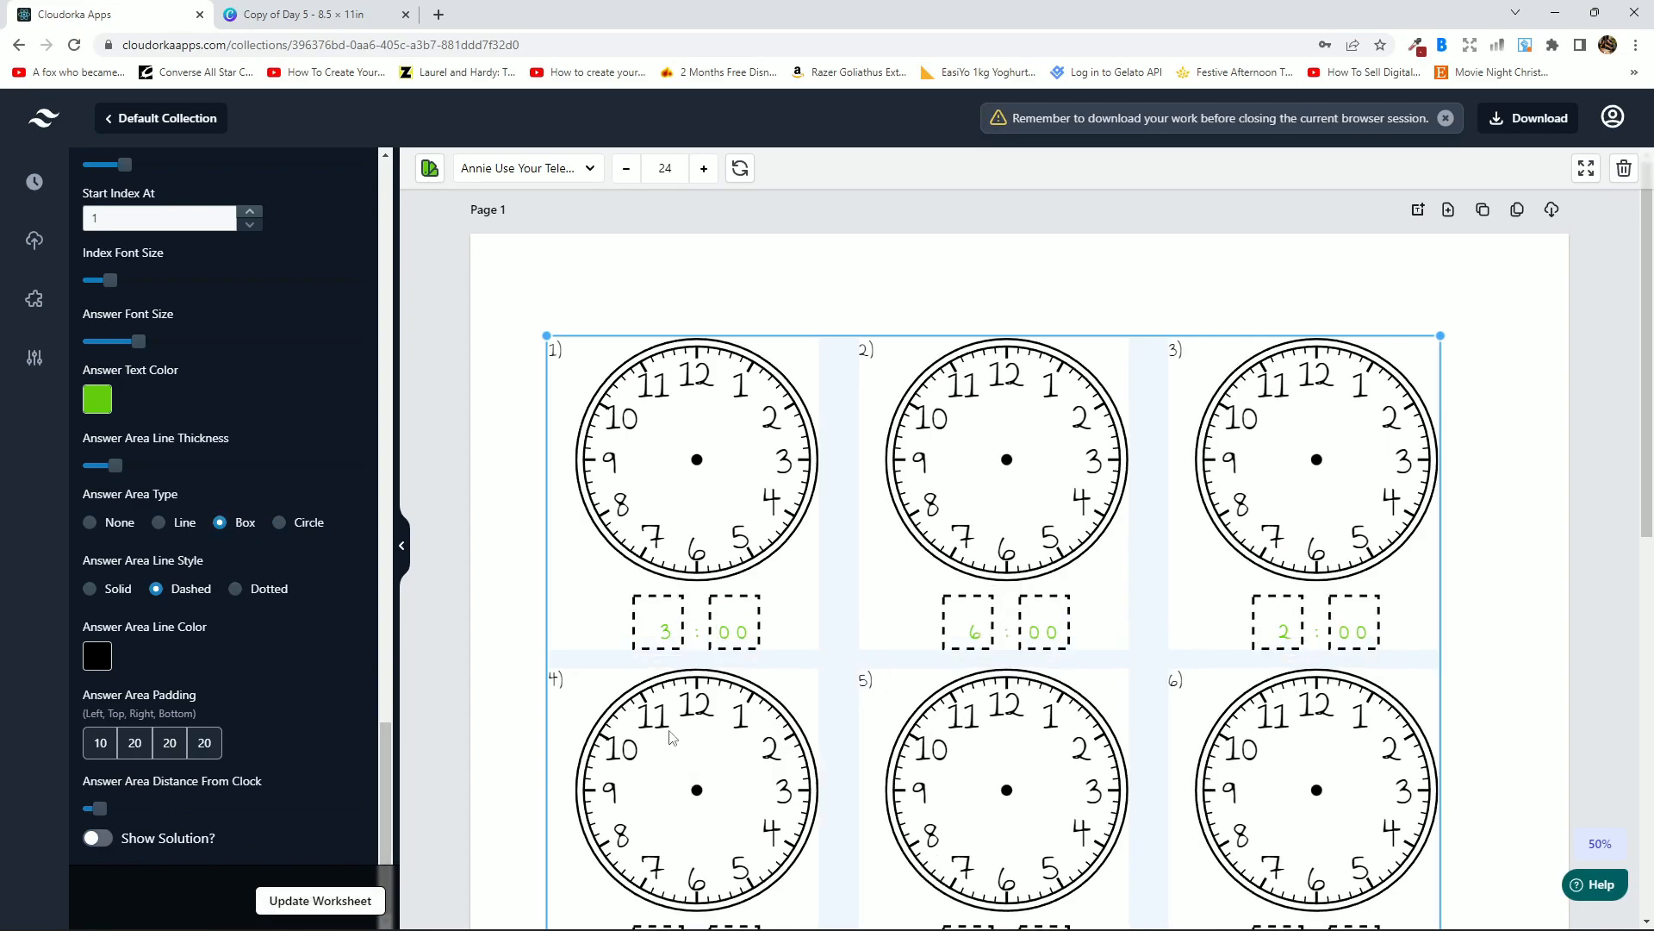
{"action": "scroll", "coordinate": [1482, 566], "scroll_direction": "down", "scroll_amount": 4}
{"action": "scroll", "coordinate": [234, 604], "scroll_direction": "up", "scroll_amount": 1}
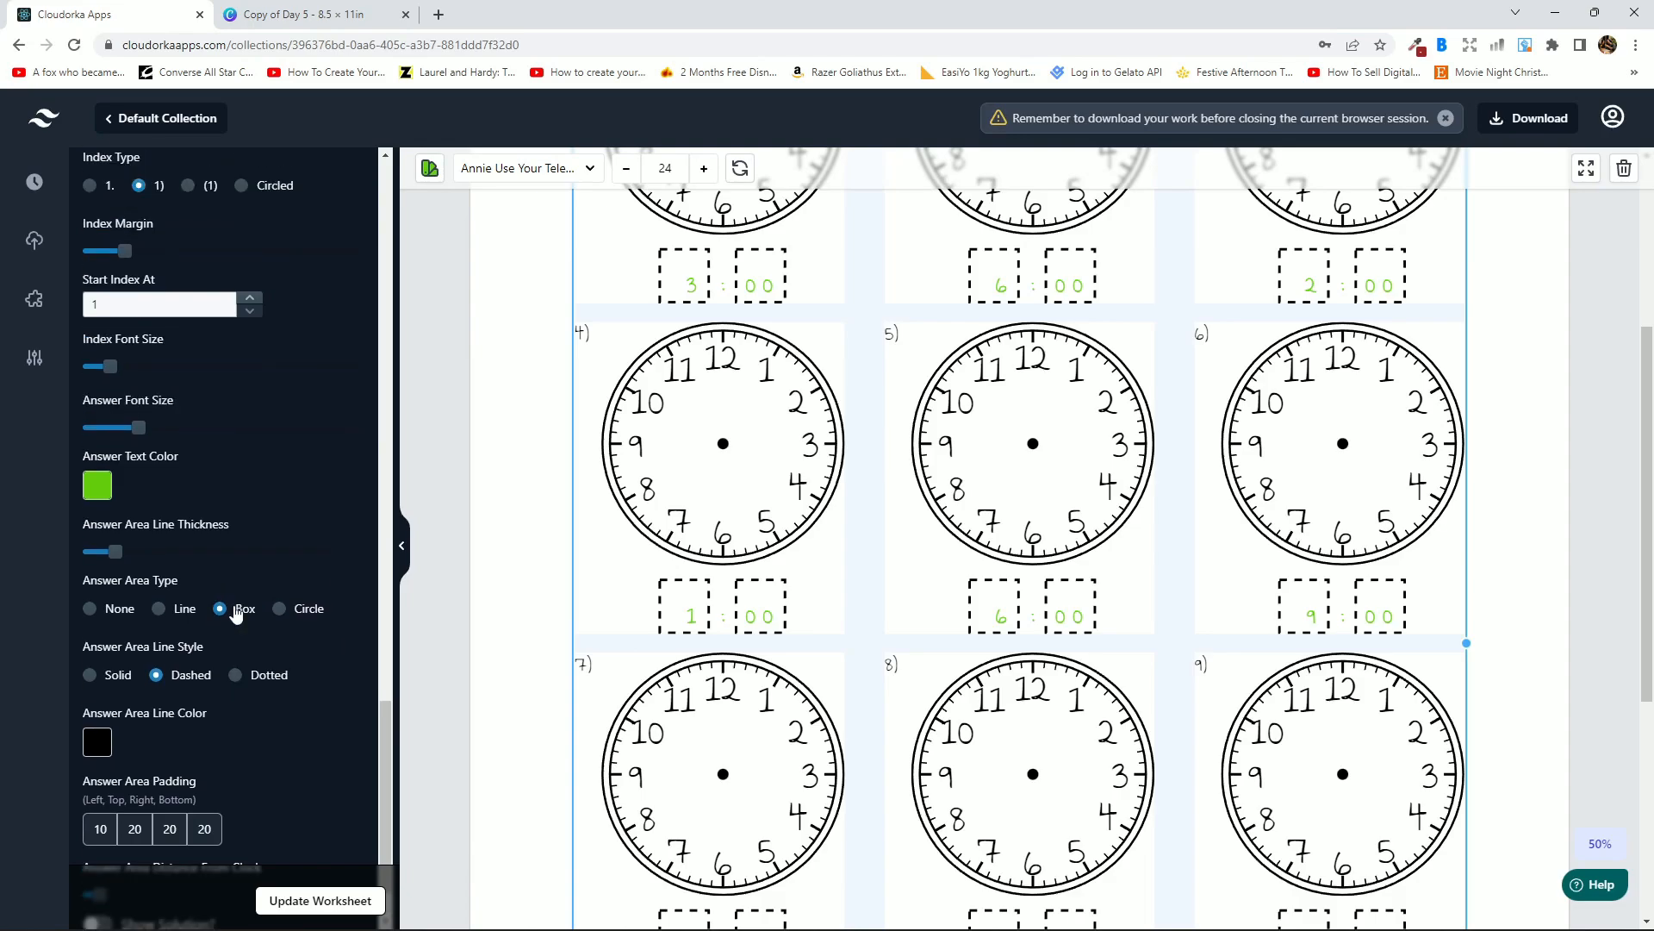
{"action": "scroll", "coordinate": [233, 622], "scroll_direction": "down", "scroll_amount": 1}
{"action": "scroll", "coordinate": [236, 617], "scroll_direction": "up", "scroll_amount": 2}
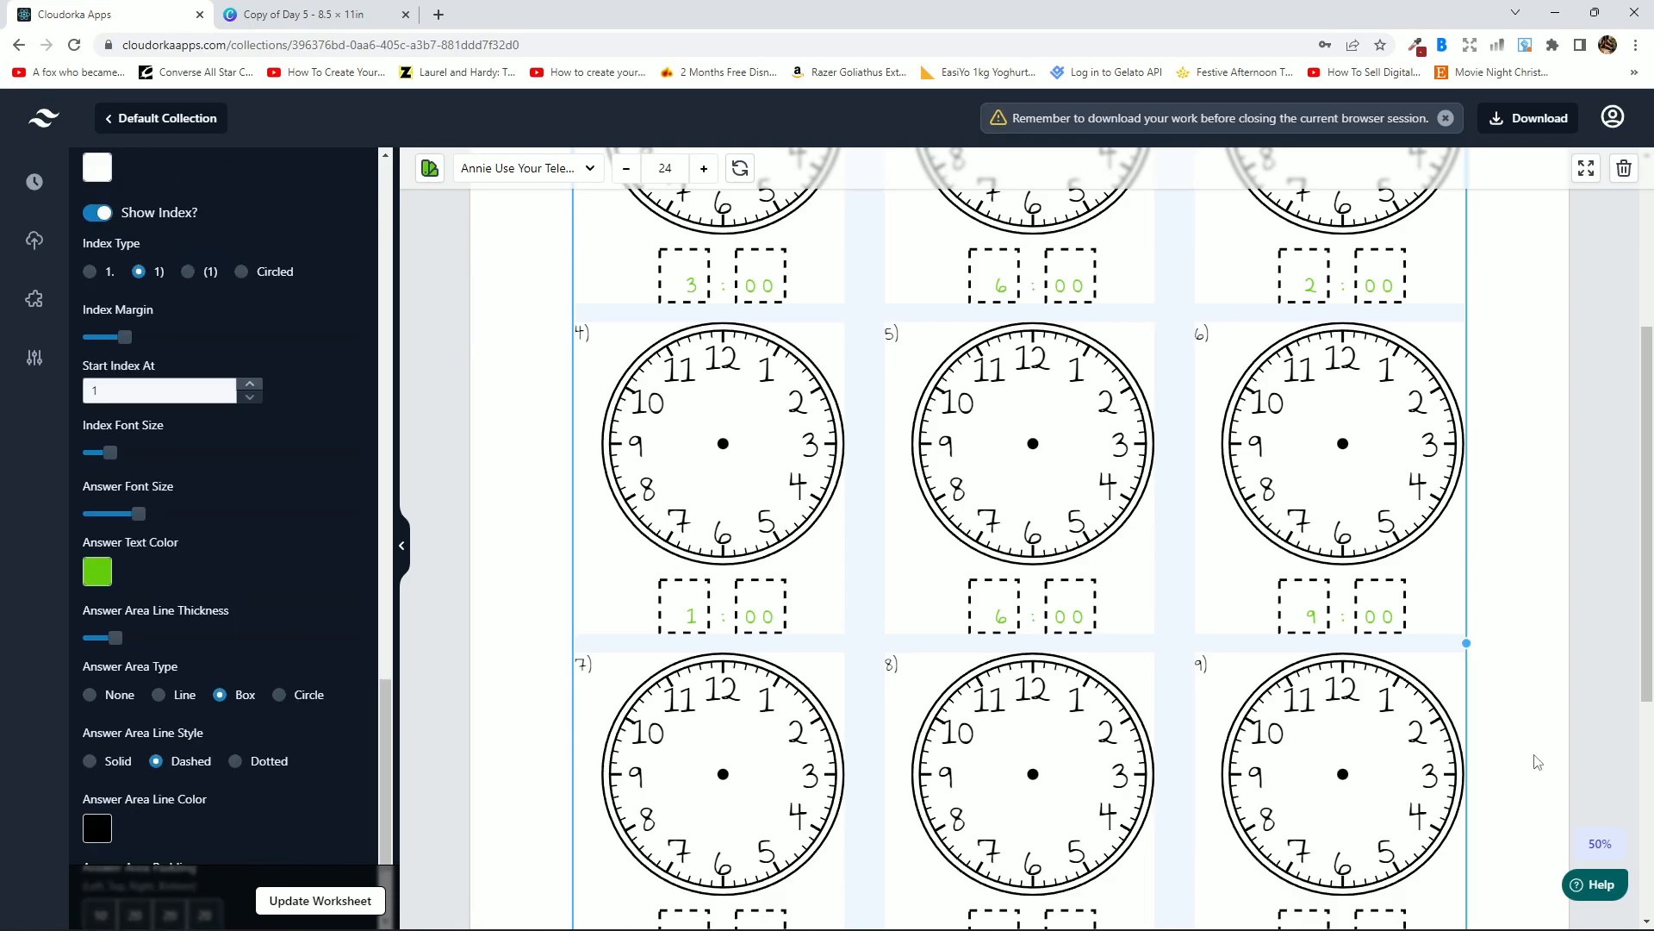
Return the page view to 25% and download the finished worksheet.
{"action": "left_click", "coordinate": [1600, 843]}
{"action": "left_click", "coordinate": [1607, 692]}
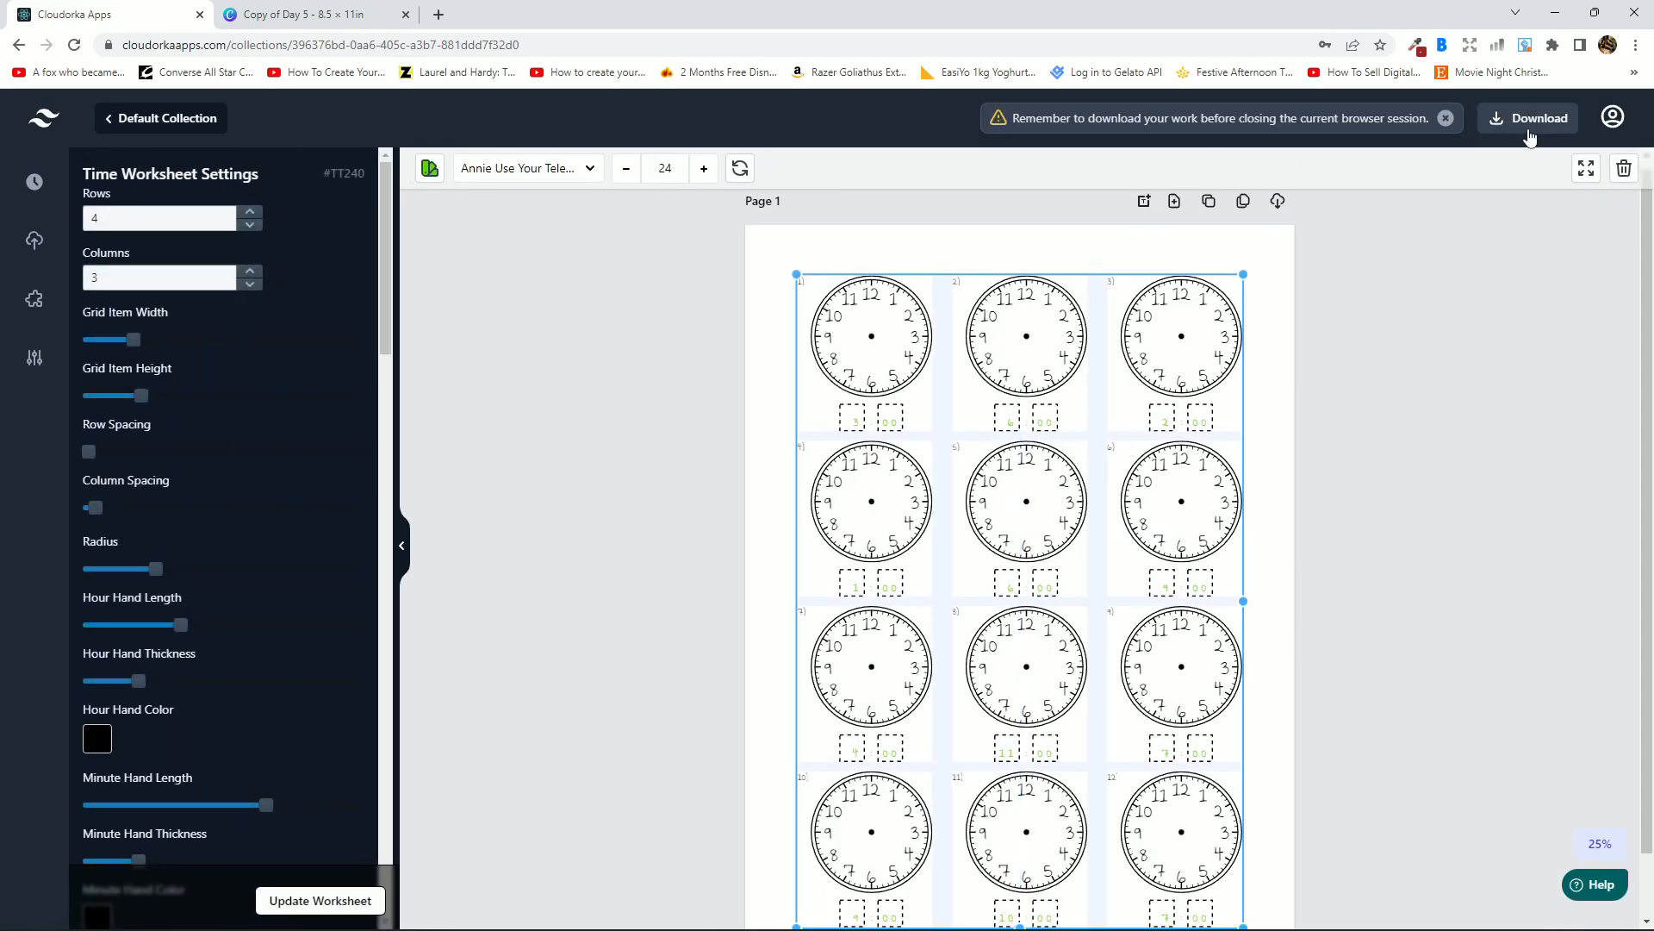
{"action": "left_click", "coordinate": [1534, 118]}
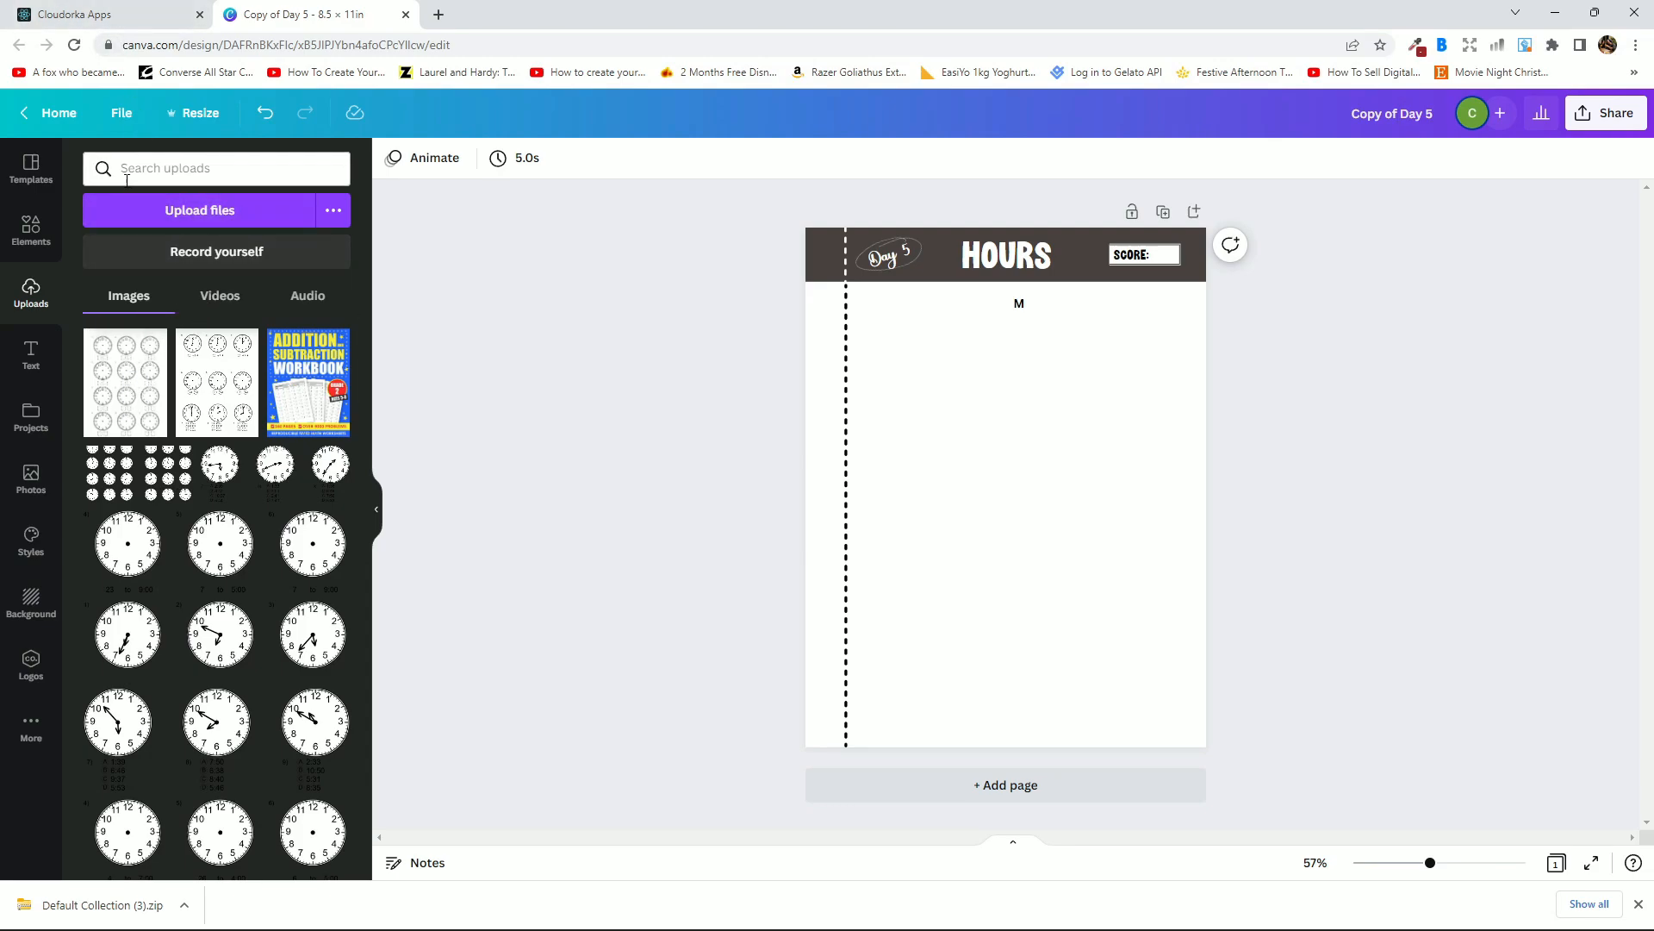
Switch to Canva and place the uploaded blank-clock worksheet image on the Day 5 HOURS page.
{"action": "left_click", "coordinate": [131, 397]}
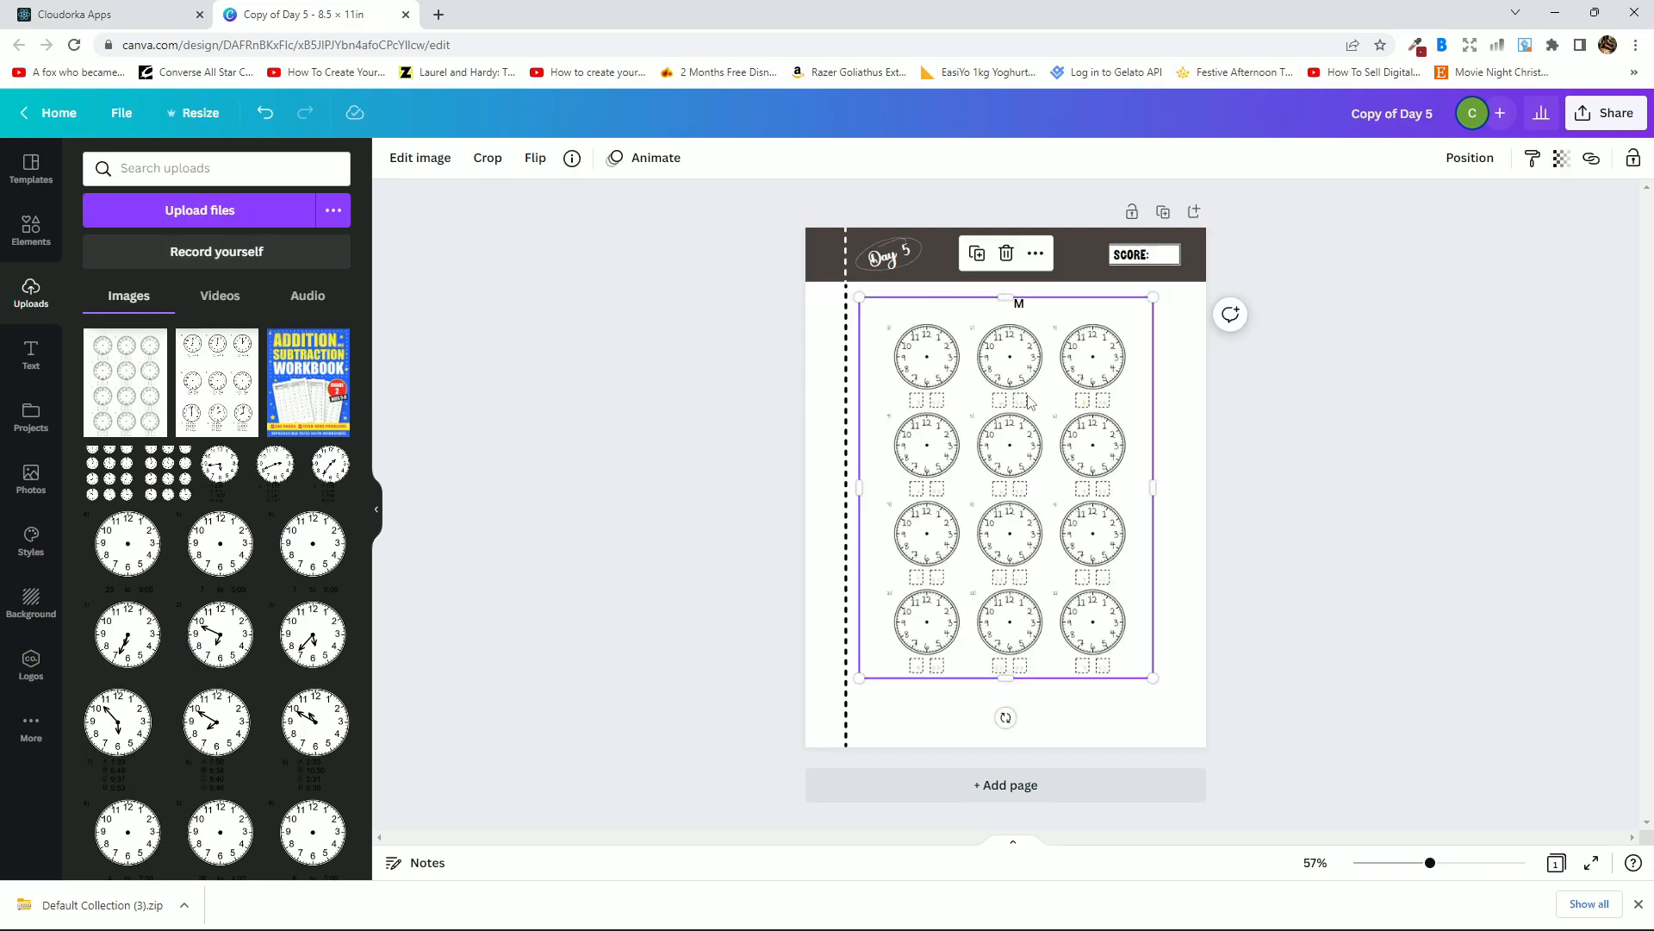
Move the clock worksheet image down below the header and fill the text line above it with "Draw the correct time onto the clock faces.".
{"action": "left_click_drag", "start_coordinate": [1007, 368], "coordinate": [1014, 411]}
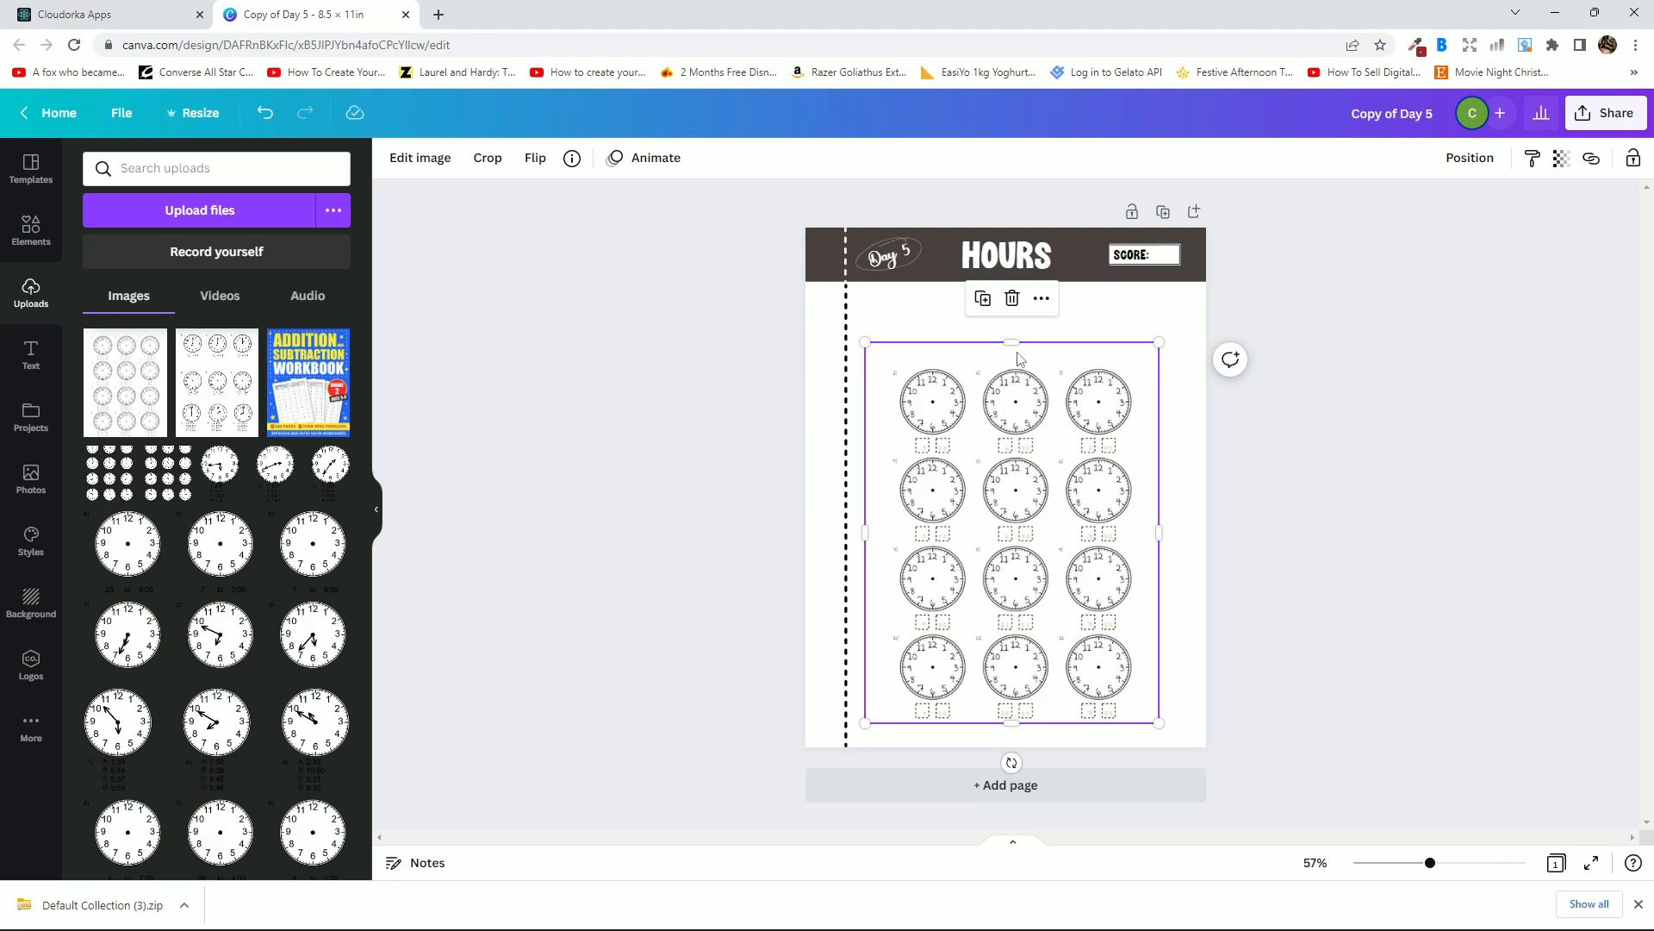
{"action": "left_click_drag", "start_coordinate": [1039, 424], "coordinate": [1045, 422]}
{"action": "left_click_drag", "start_coordinate": [1024, 356], "coordinate": [1046, 375]}
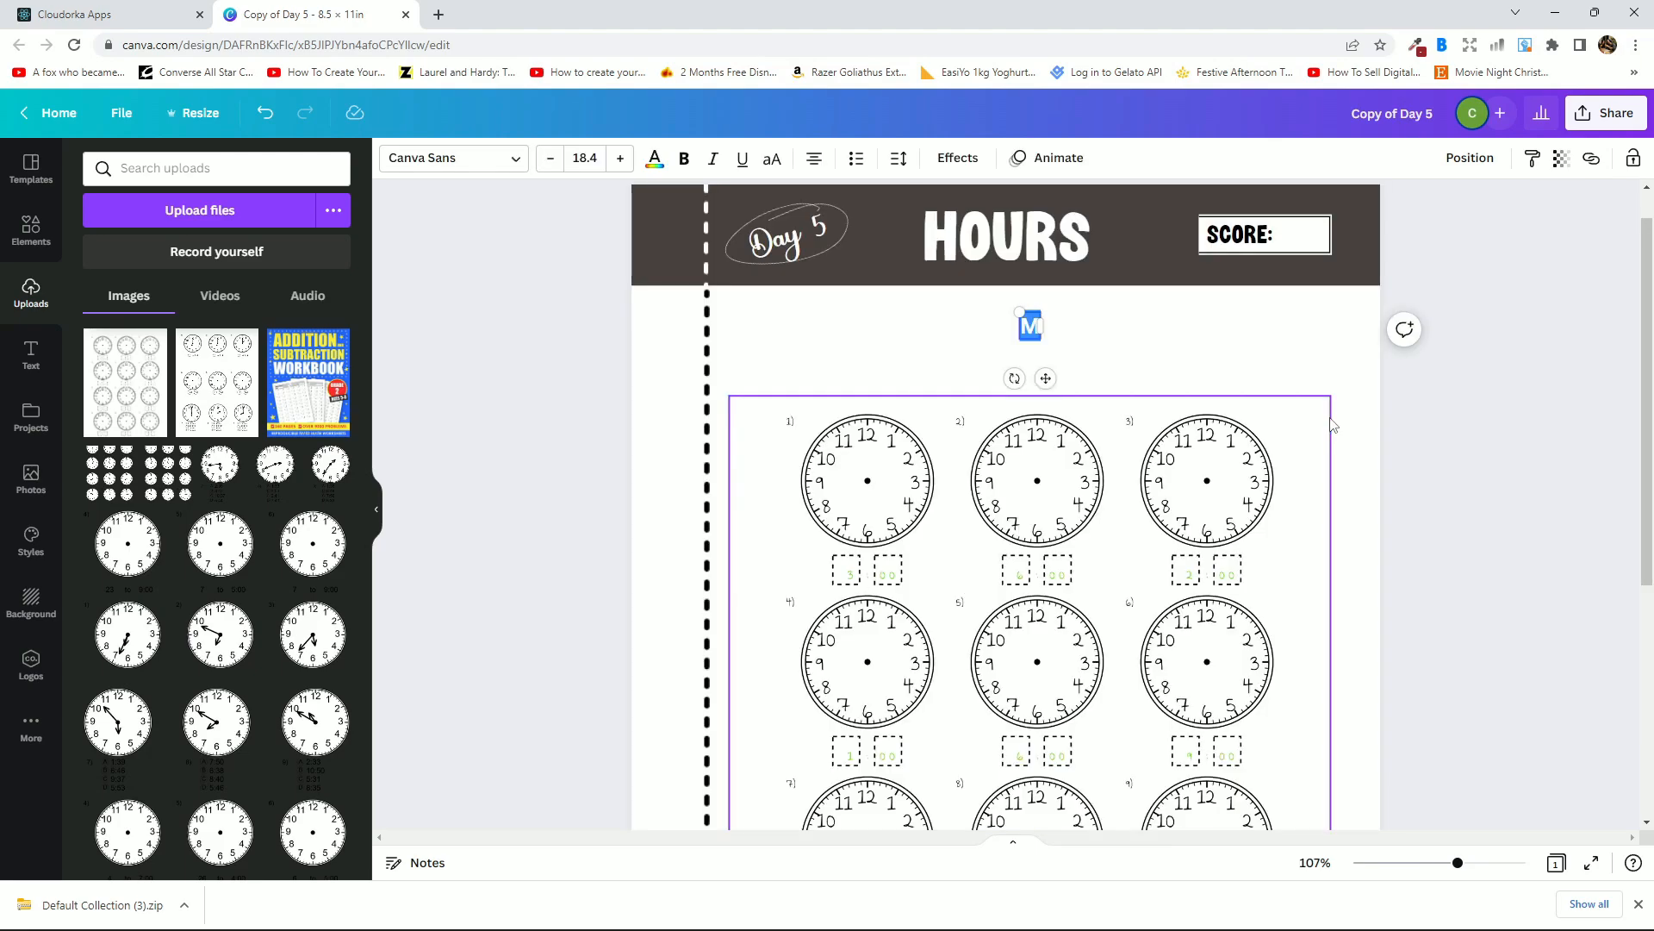
{"action": "type", "text": "Draw the correct time onto the clock faces."}
{"action": "left_click_drag", "start_coordinate": [1128, 329], "coordinate": [1129, 351]}
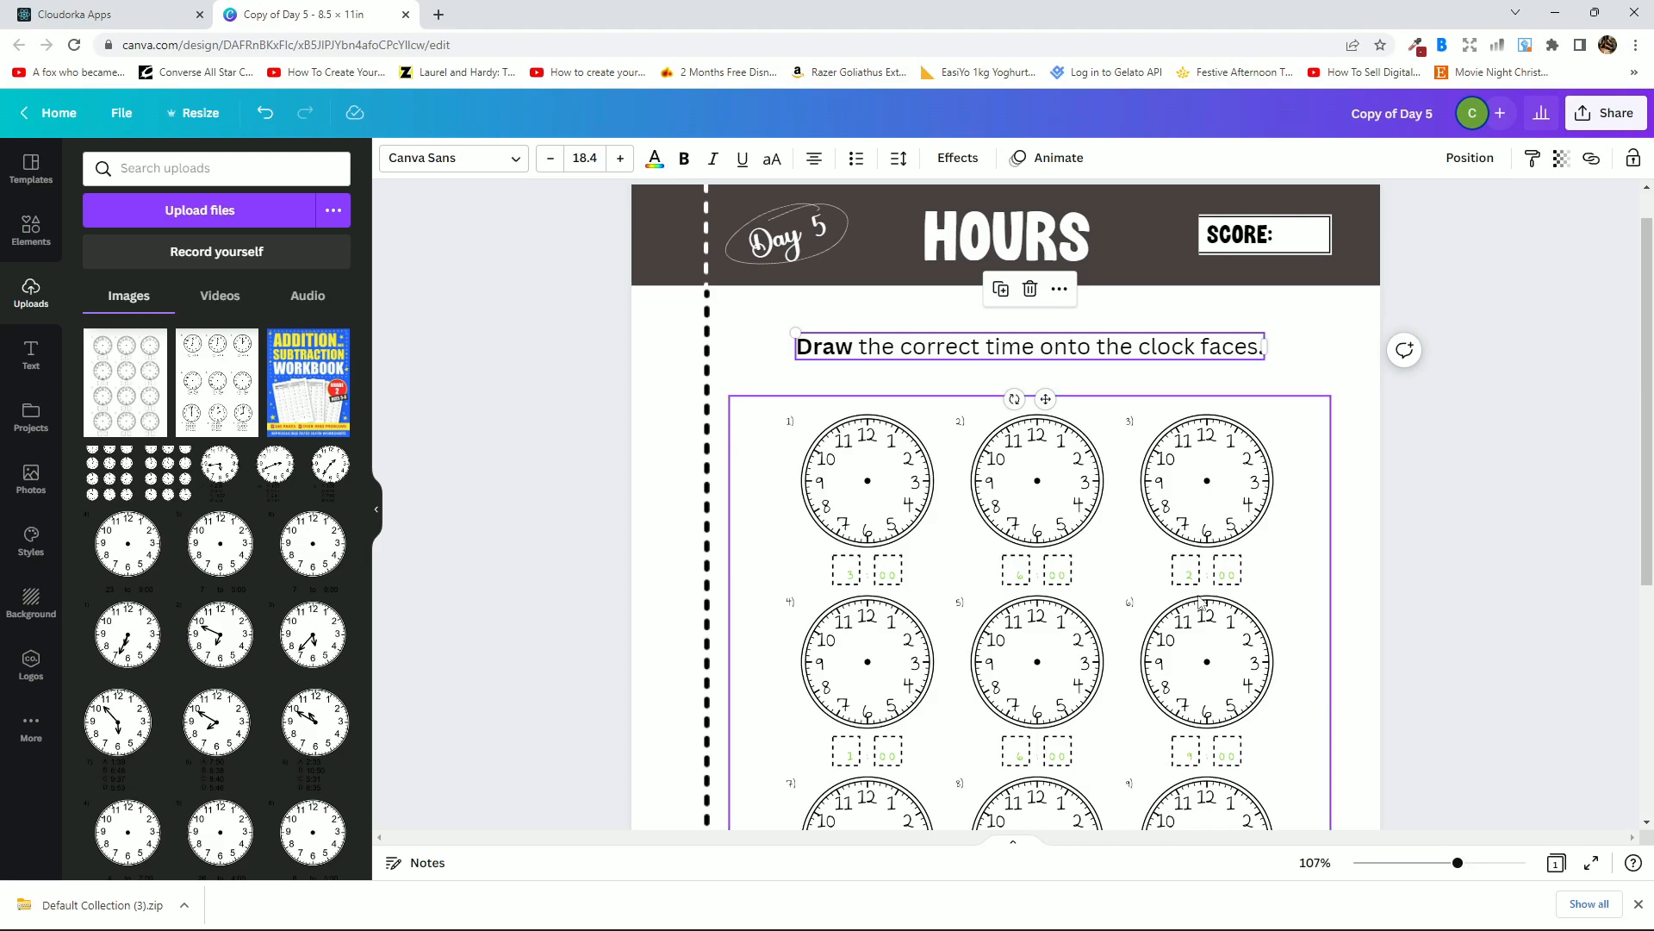
Nudge the clock worksheet image up slightly beneath the instruction line and deselect it.
{"action": "left_click_drag", "start_coordinate": [1458, 864], "coordinate": [1441, 863]}
{"action": "scroll", "coordinate": [1429, 659], "scroll_direction": "down", "scroll_amount": 1}
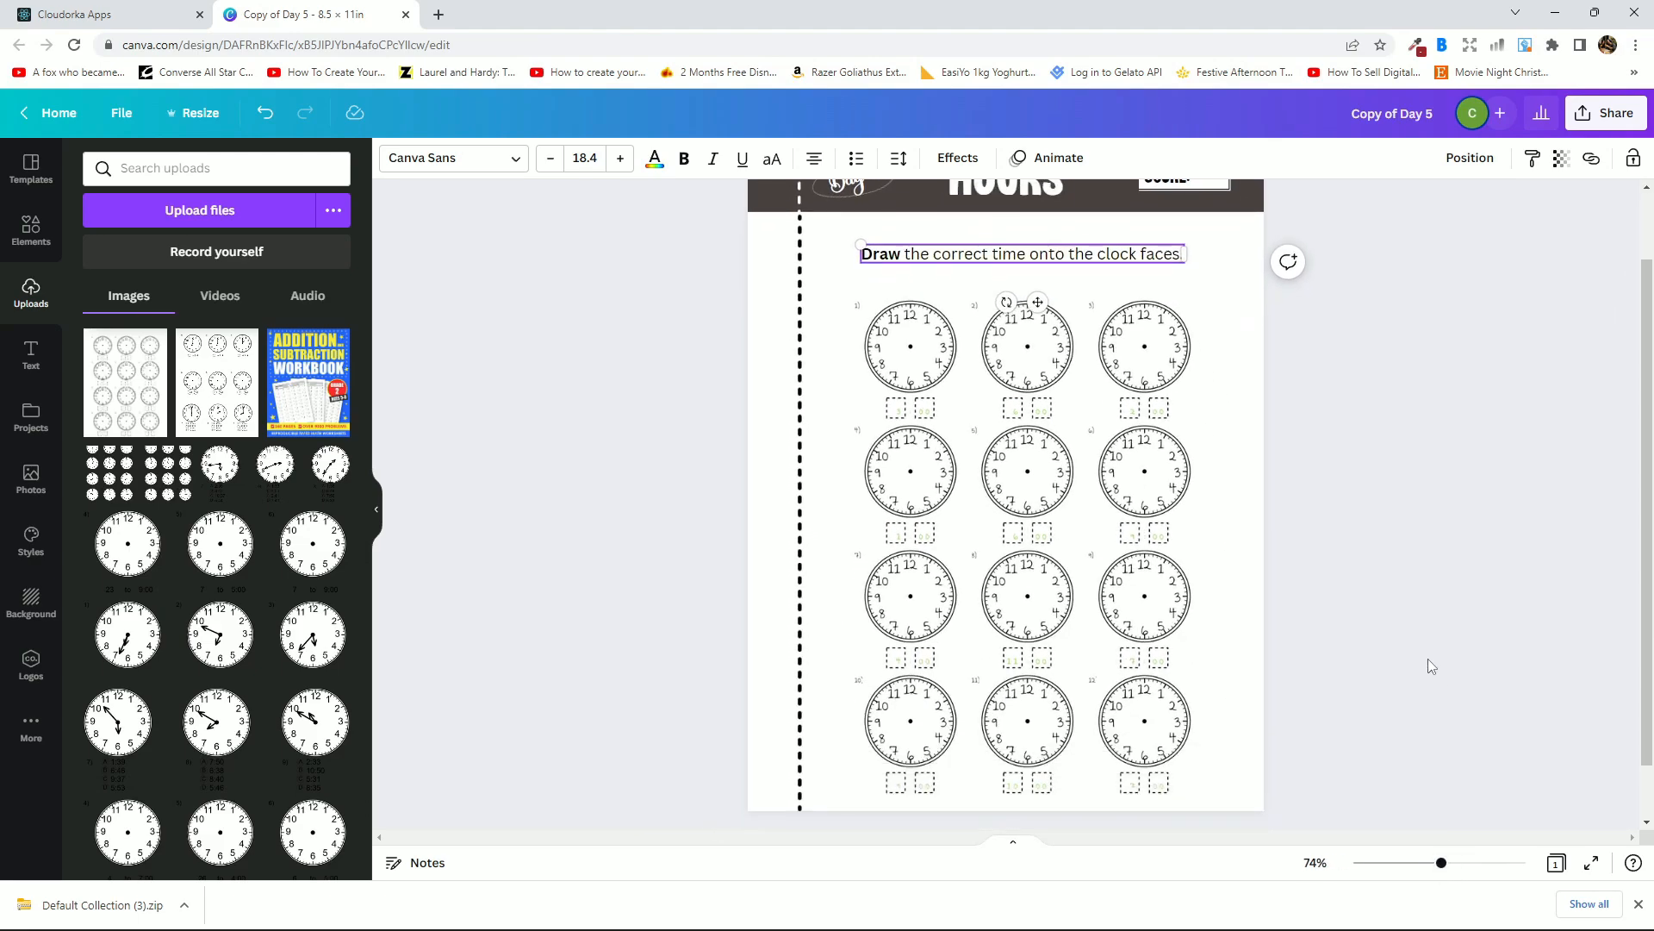
{"action": "left_click", "coordinate": [1428, 646]}
{"action": "left_click_drag", "start_coordinate": [1142, 582], "coordinate": [1142, 571]}
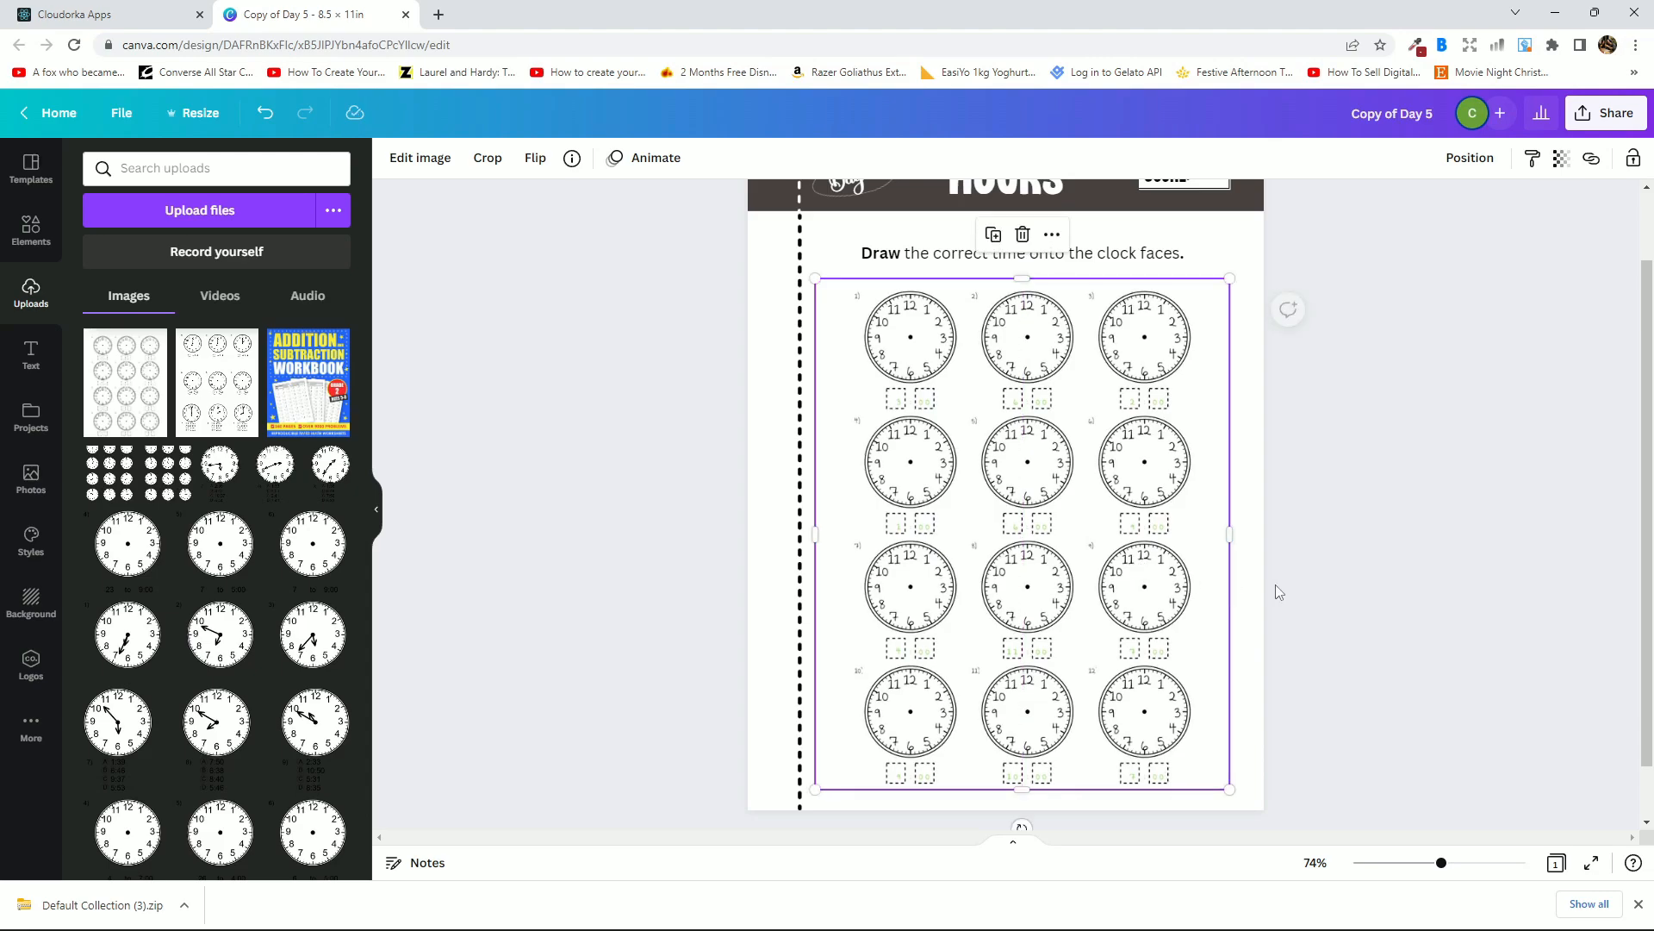
{"action": "left_click", "coordinate": [1279, 592]}
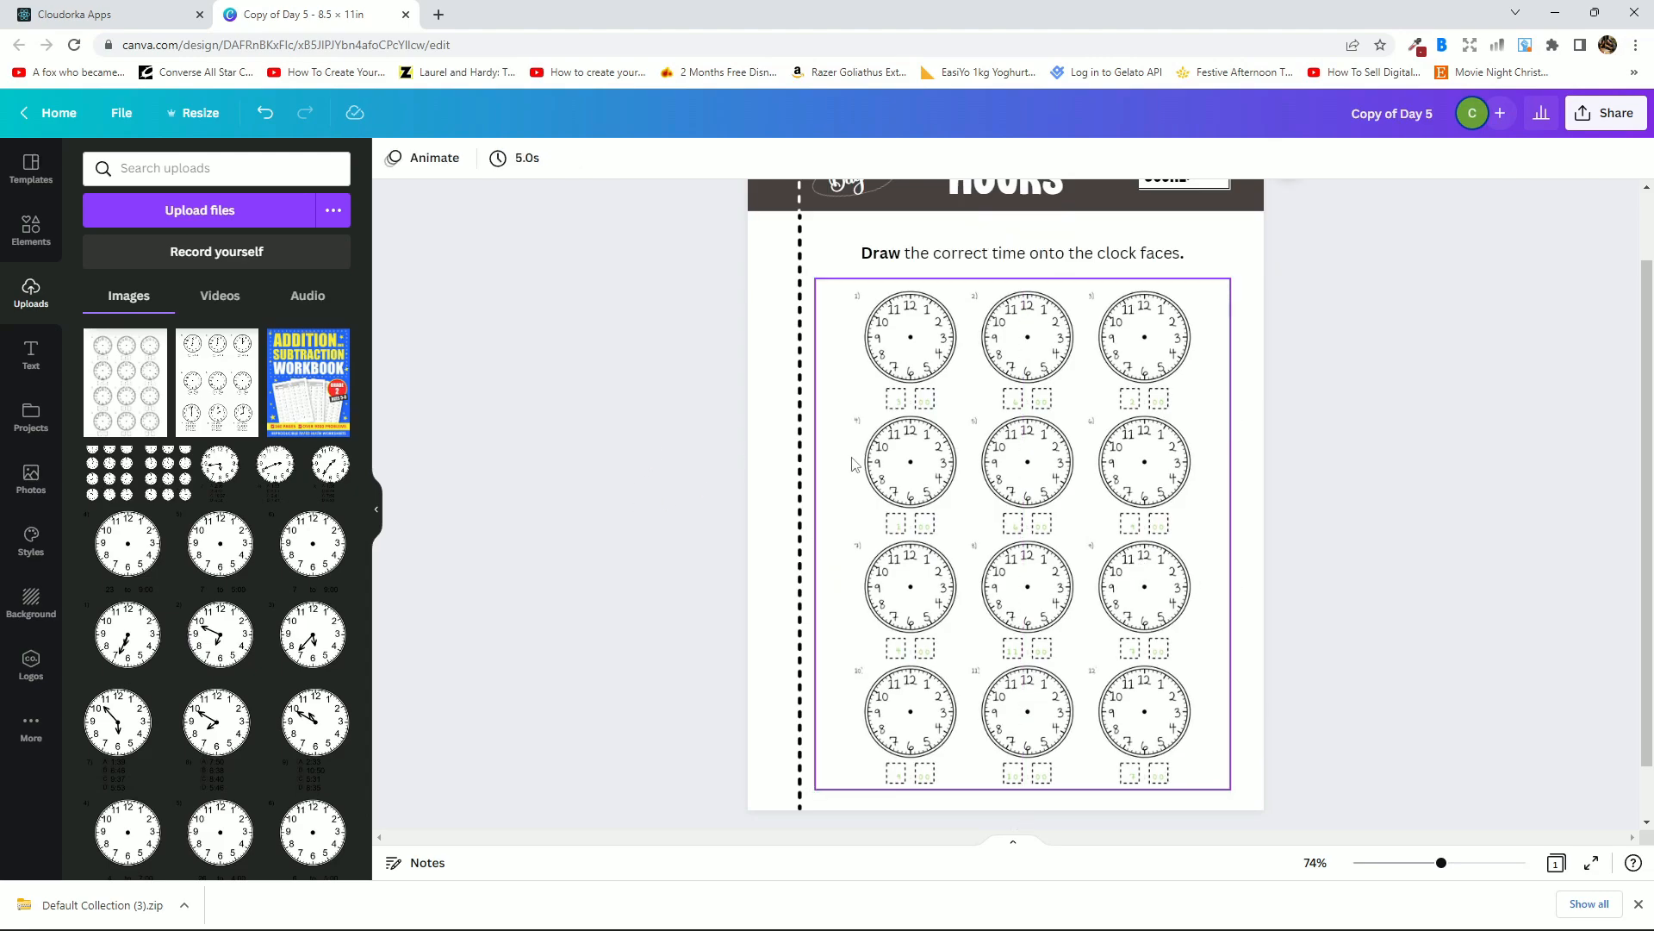
{"action": "scroll", "coordinate": [1351, 603], "scroll_direction": "up", "scroll_amount": 1}
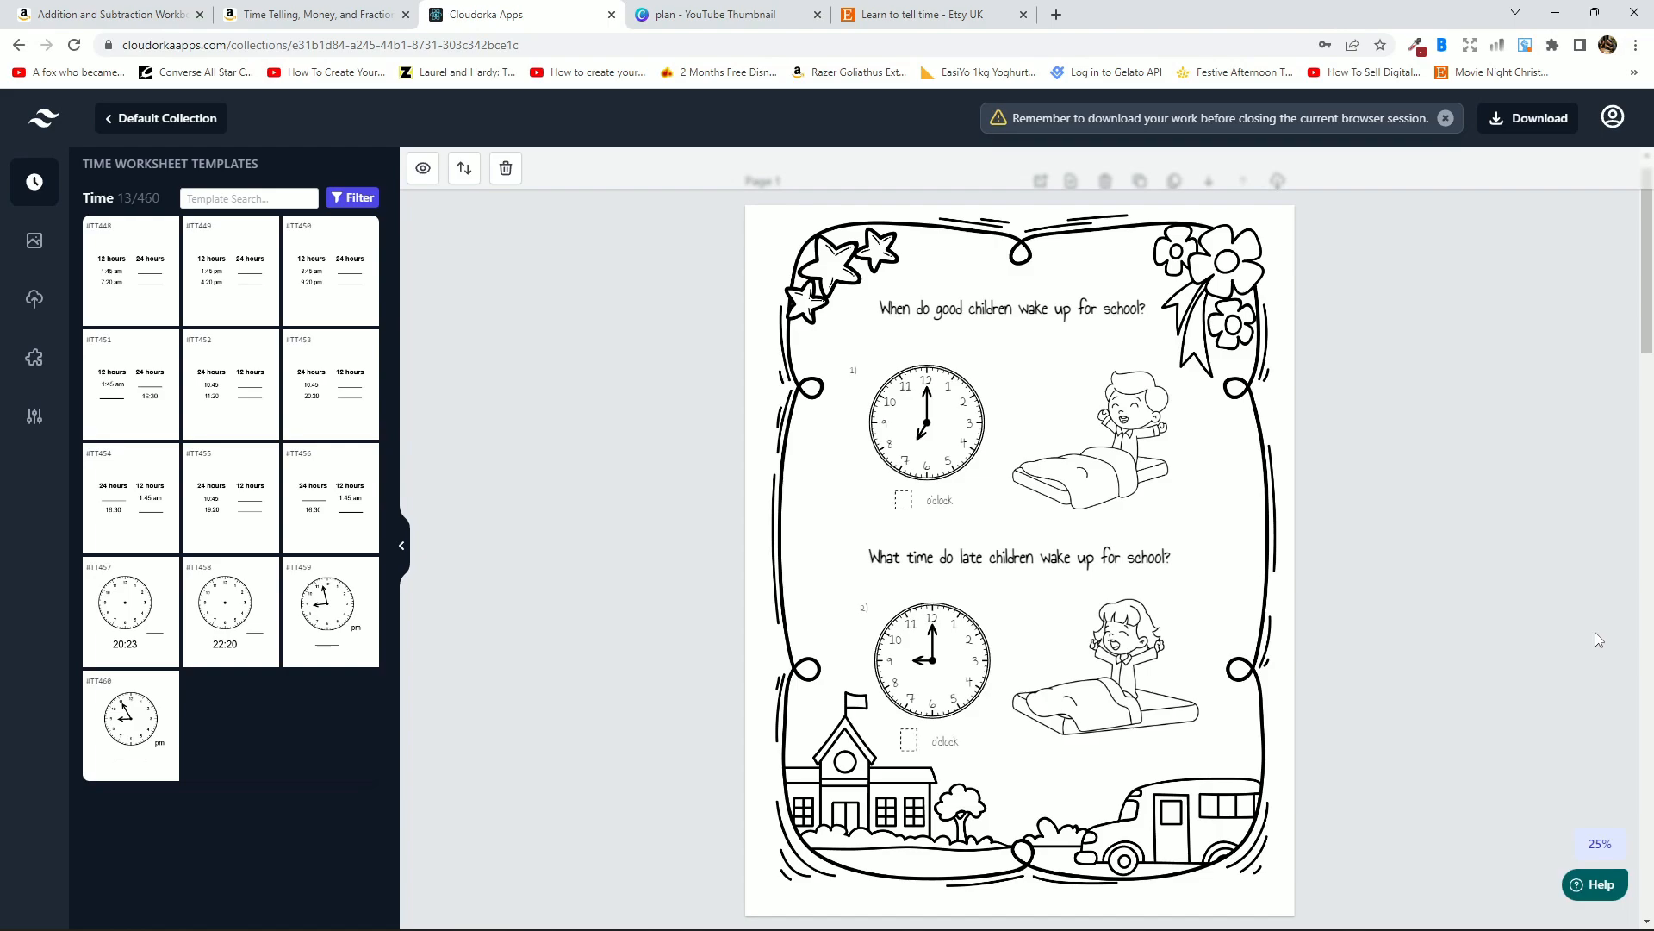
View the addition and subtraction workbook's Amazon listing and the workbook plan in Canva.
{"action": "left_click", "coordinate": [129, 13]}
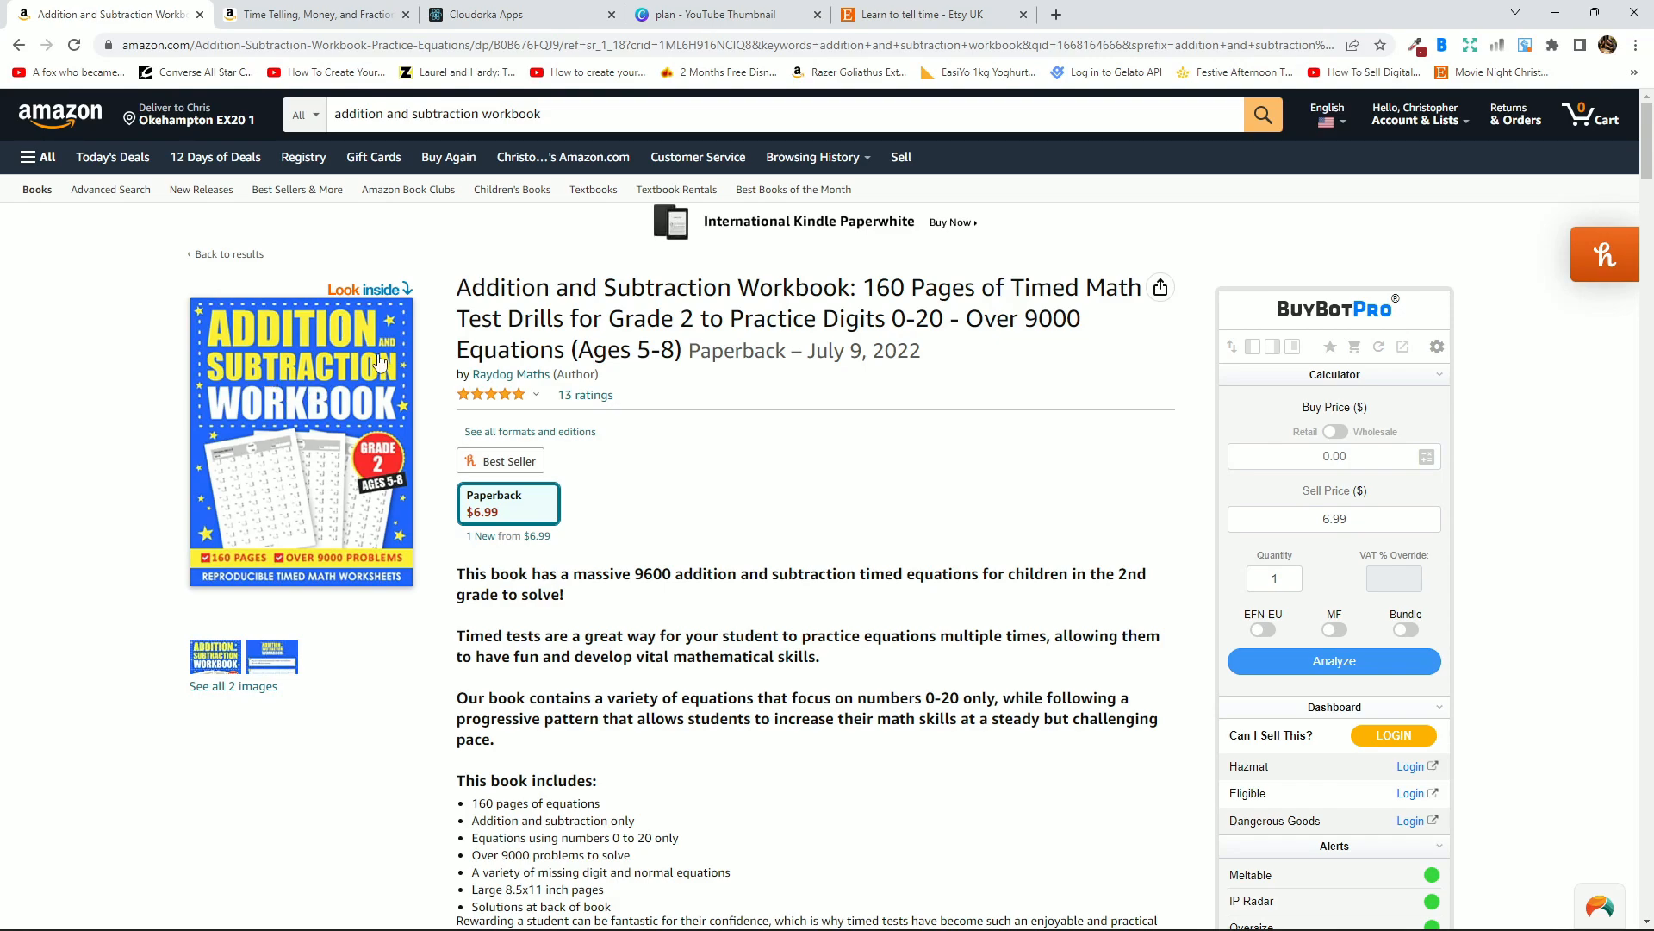
{"action": "left_click", "coordinate": [689, 15]}
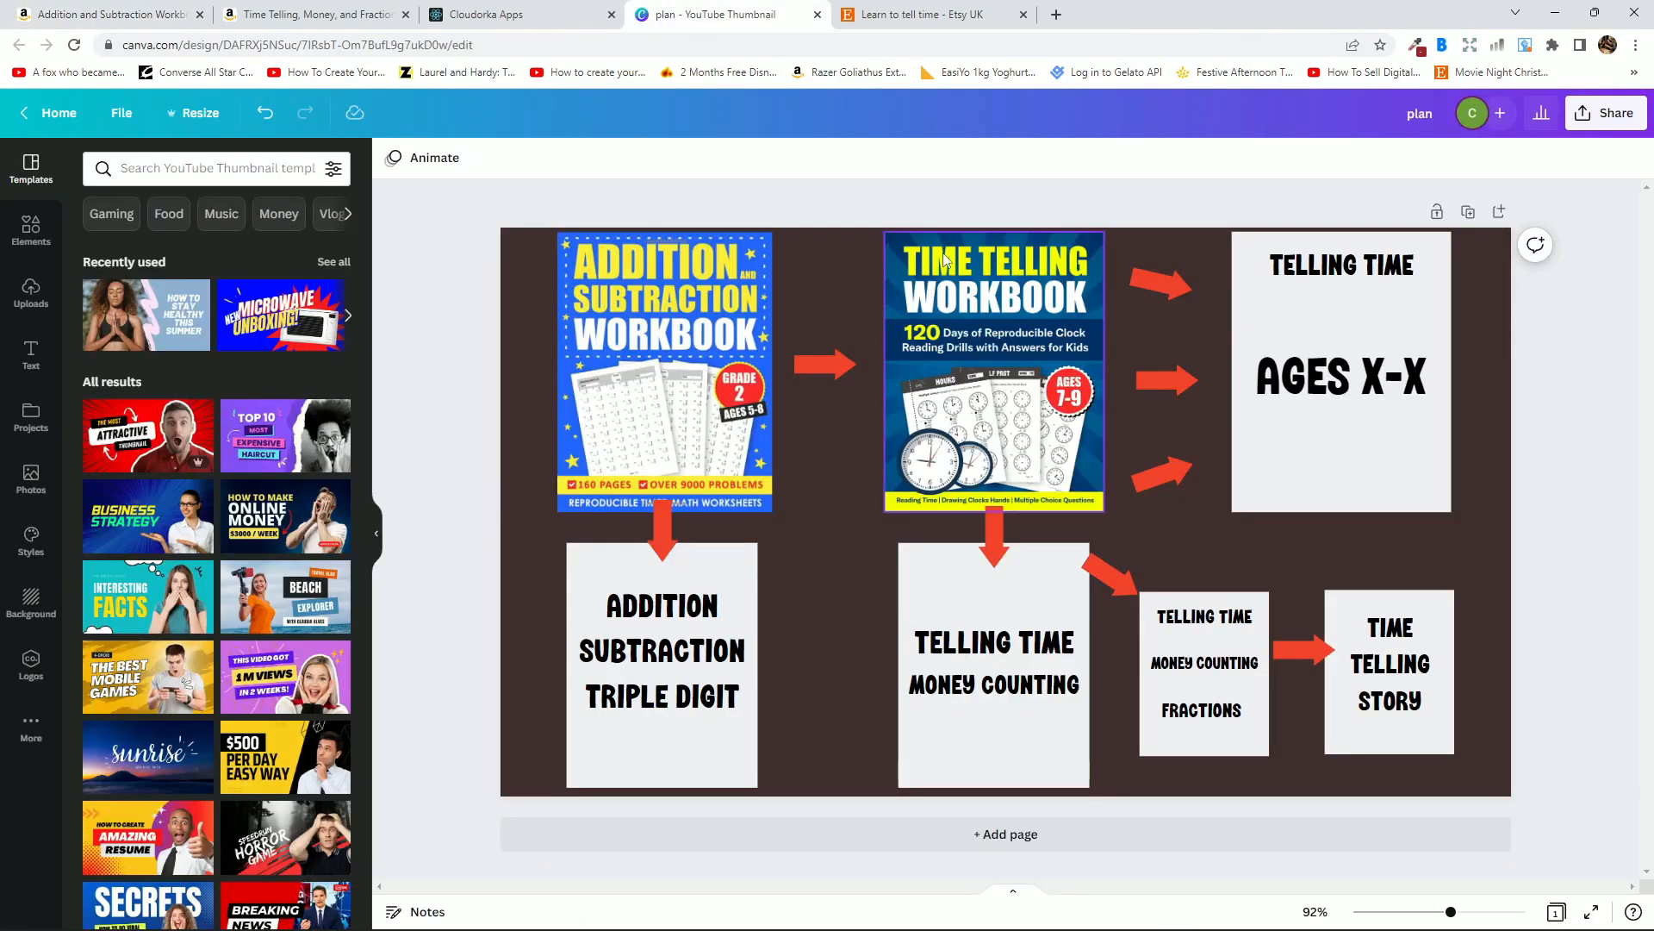
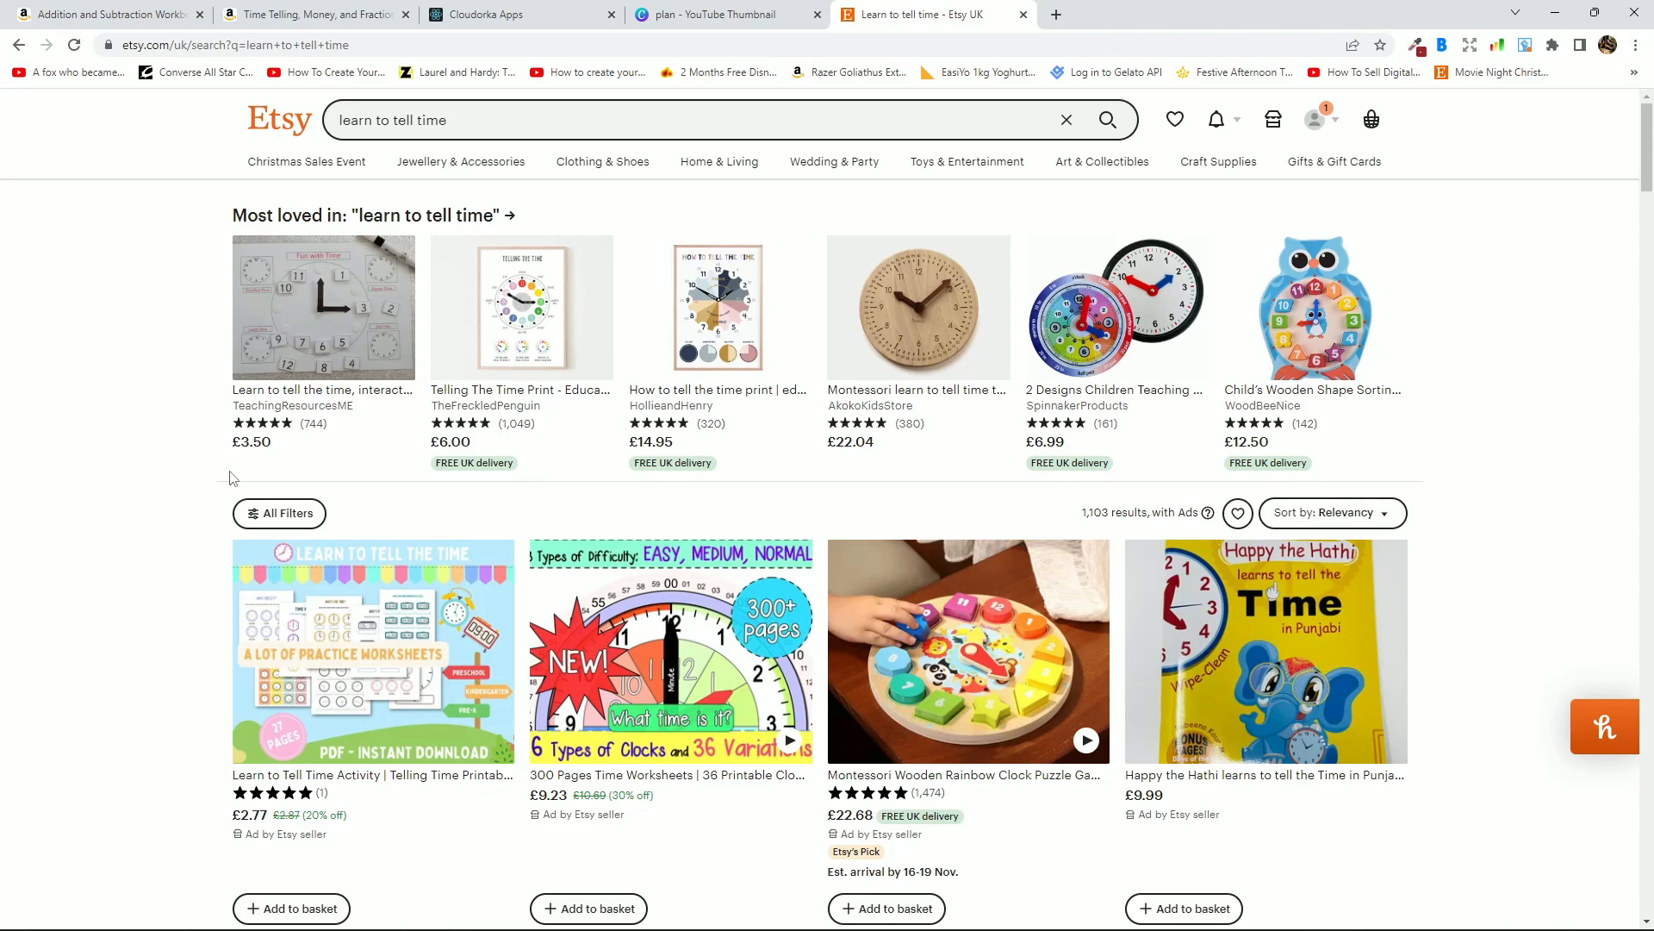
Switch to Cloudorka Apps and view the illustrated wake-up-time worksheet on page 1.
{"action": "left_click", "coordinate": [484, 15]}
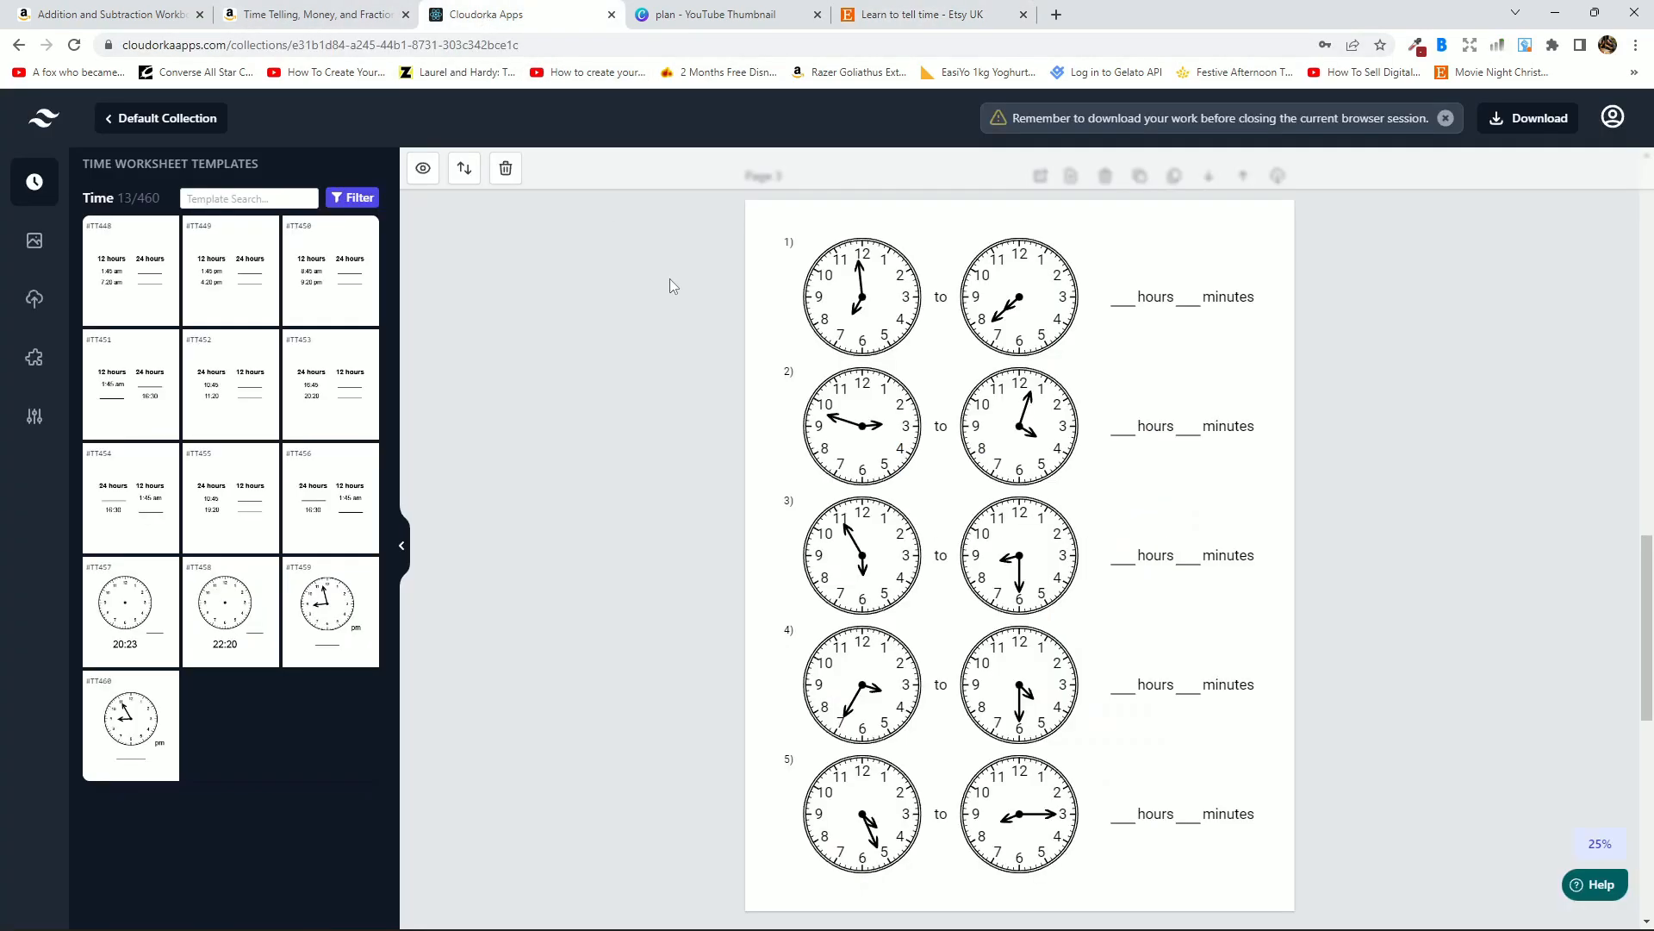
{"action": "scroll", "coordinate": [1388, 540], "scroll_direction": "up", "scroll_amount": 15}
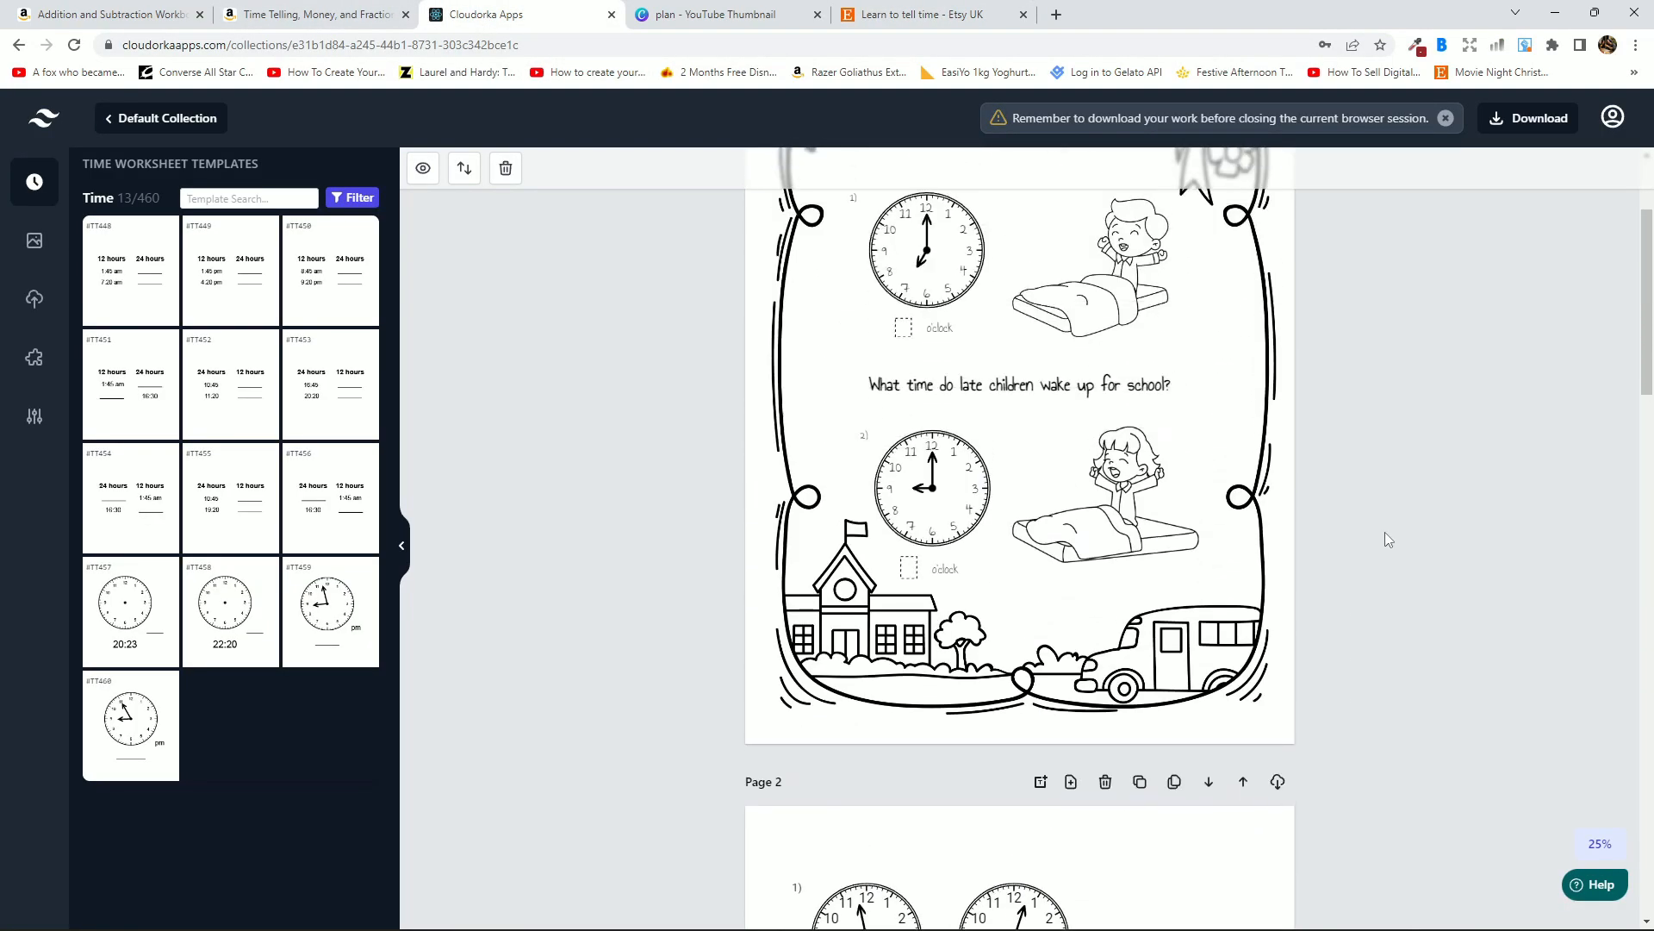
{"action": "scroll", "coordinate": [1388, 541], "scroll_direction": "up", "scroll_amount": 2}
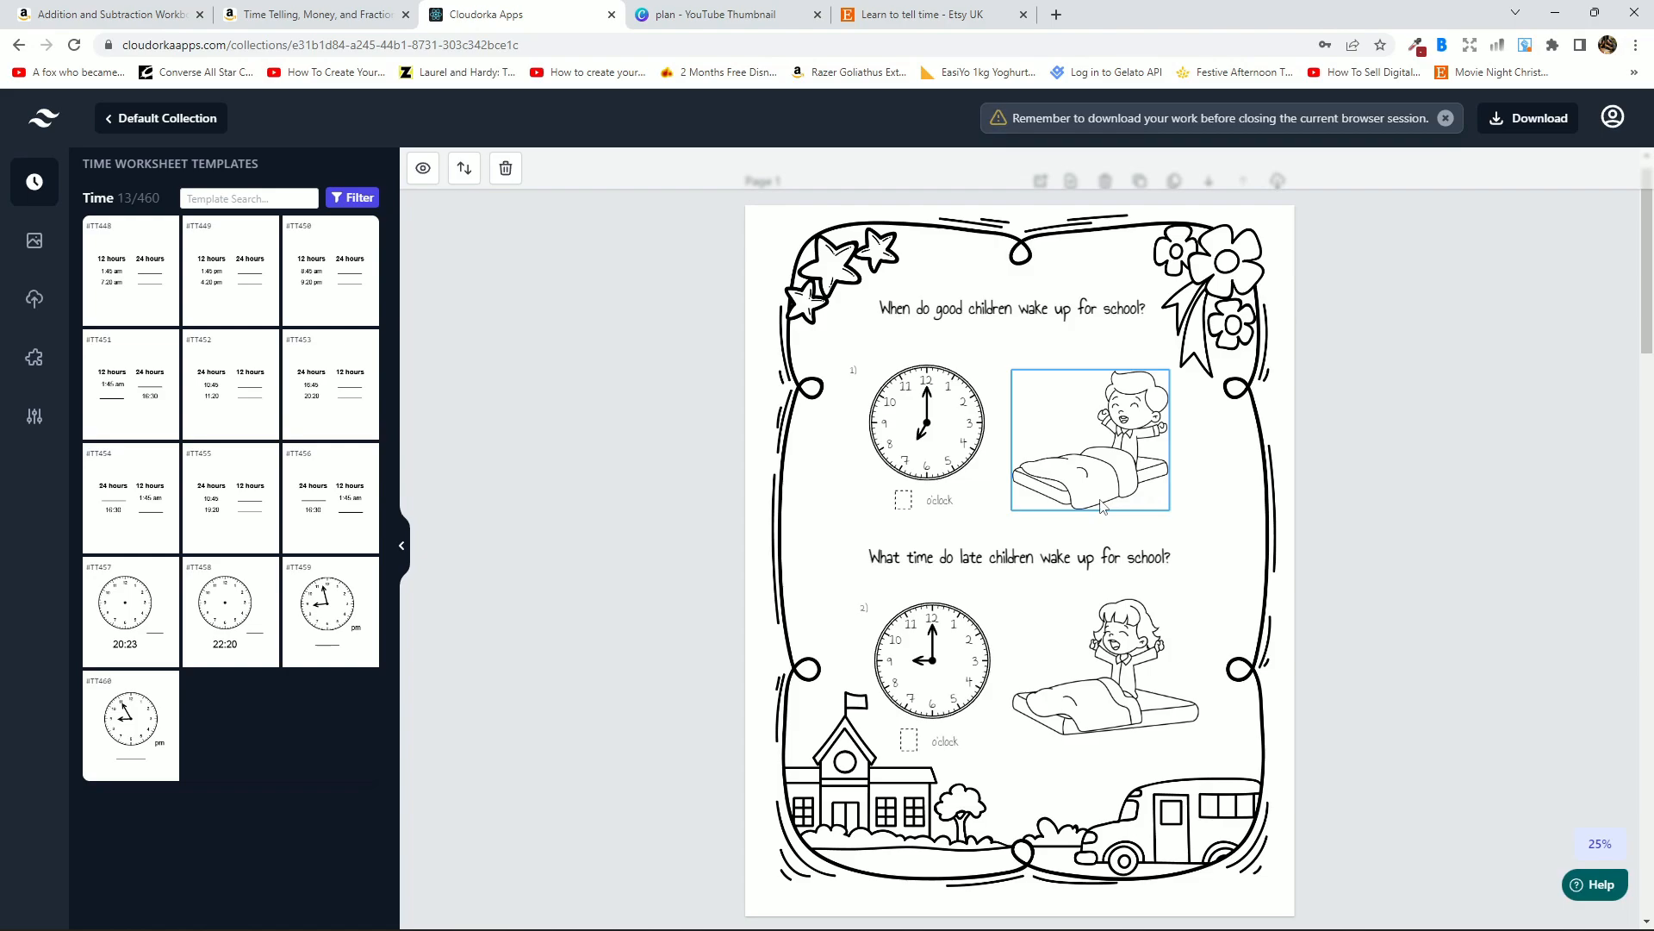
{"action": "scroll", "coordinate": [1100, 501], "scroll_direction": "up", "scroll_amount": 1}
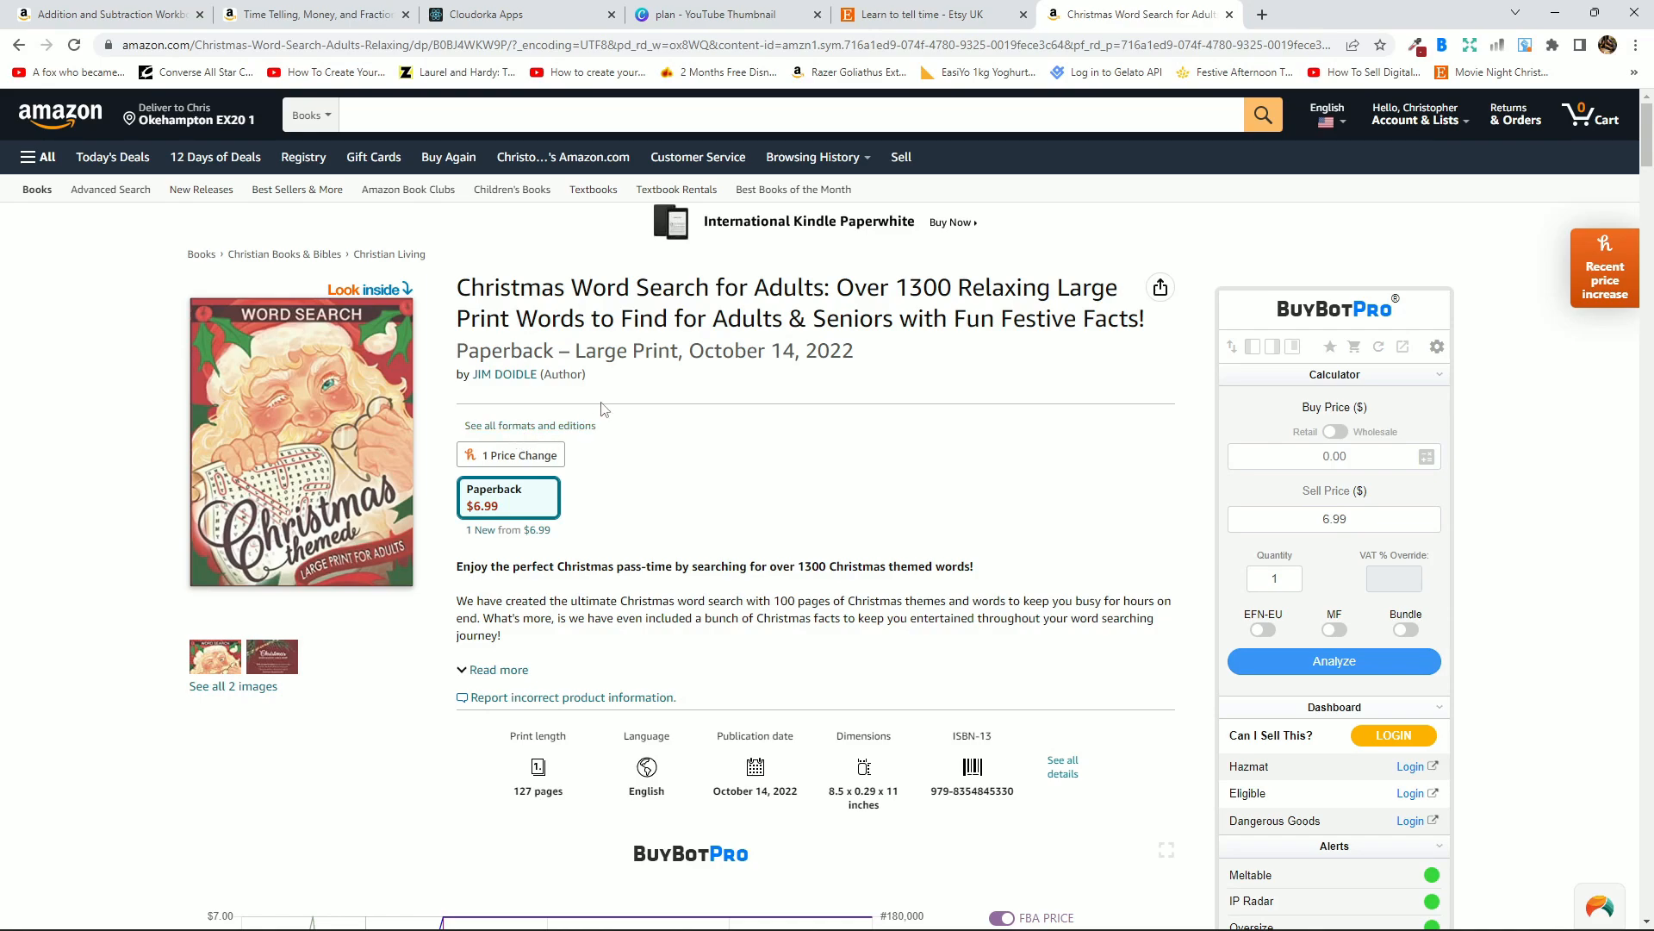
Return to Cloudorka Apps and look through the time worksheet templates to the end of the list.
{"action": "left_click", "coordinate": [538, 17]}
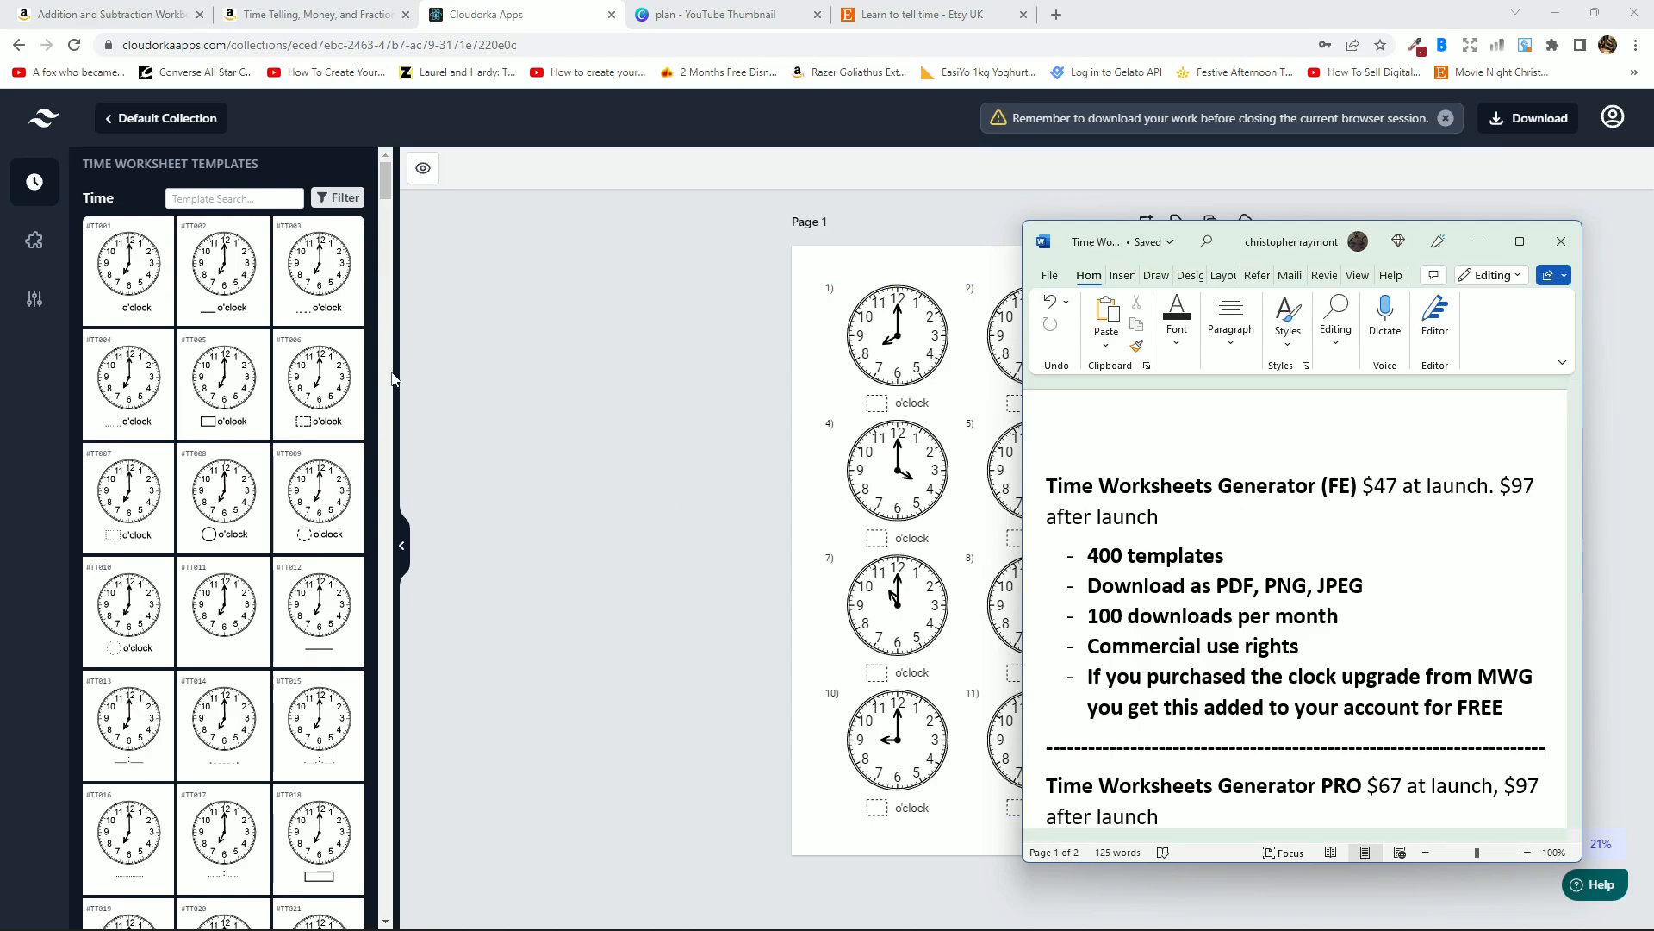
{"action": "left_click_drag", "start_coordinate": [387, 191], "coordinate": [387, 915]}
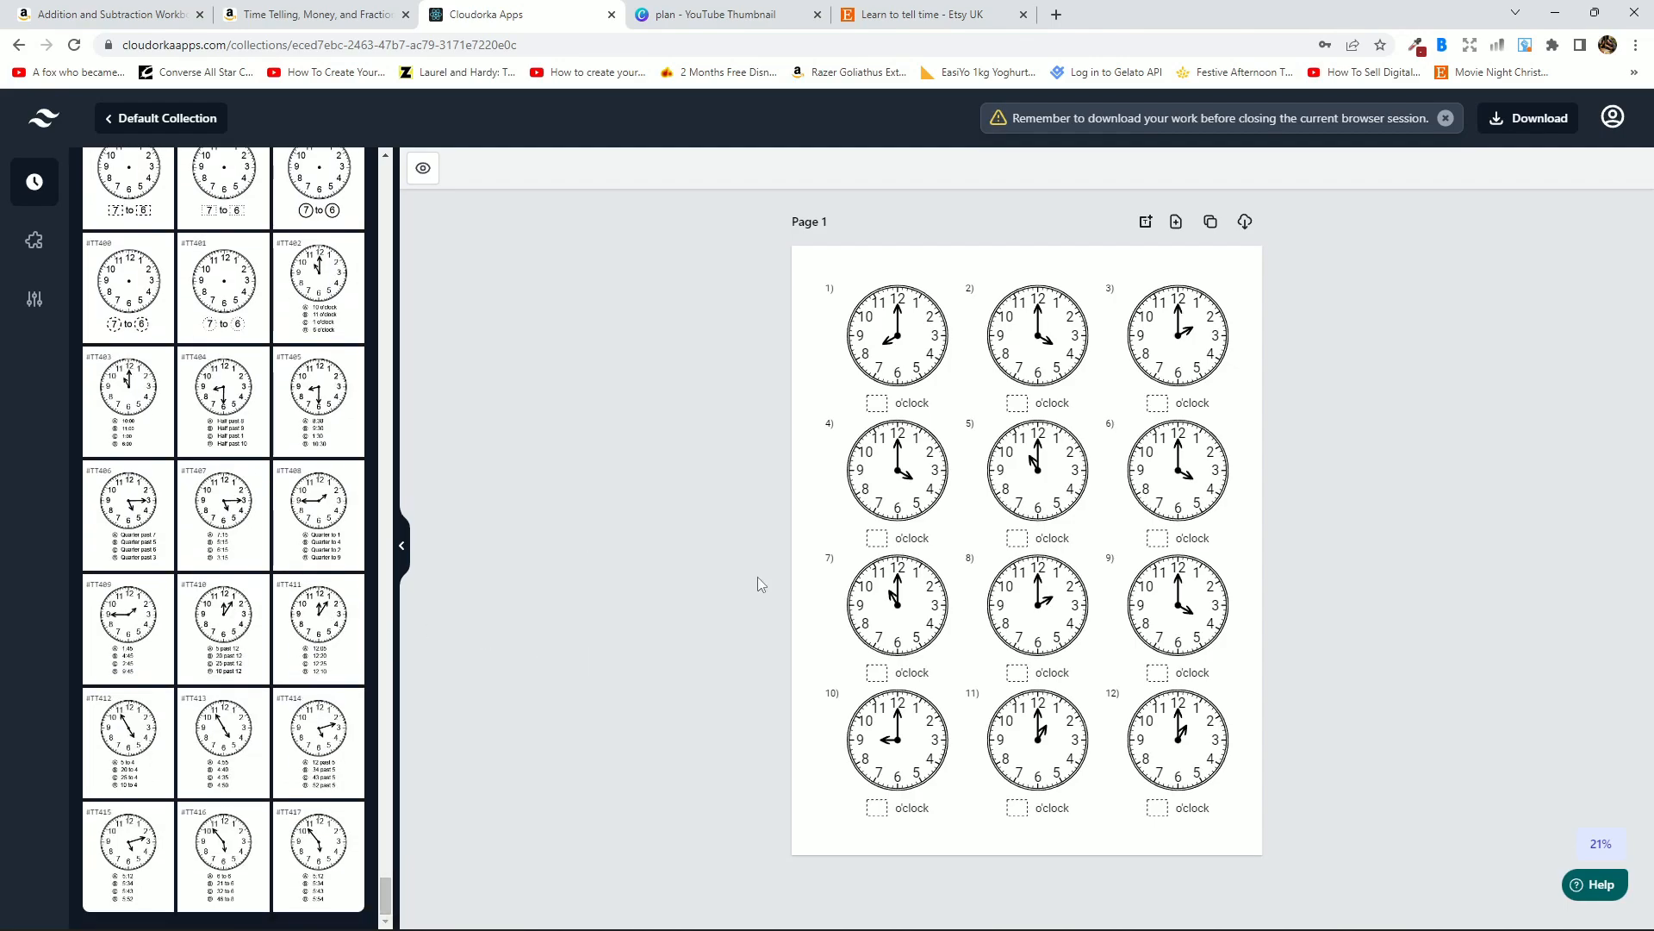
Switch to the Word pricing document and highlight the "Commercial use rights" line and the Time Worksheets Generator PRO heading while reading.
{"action": "key", "text": "alt+Tab"}
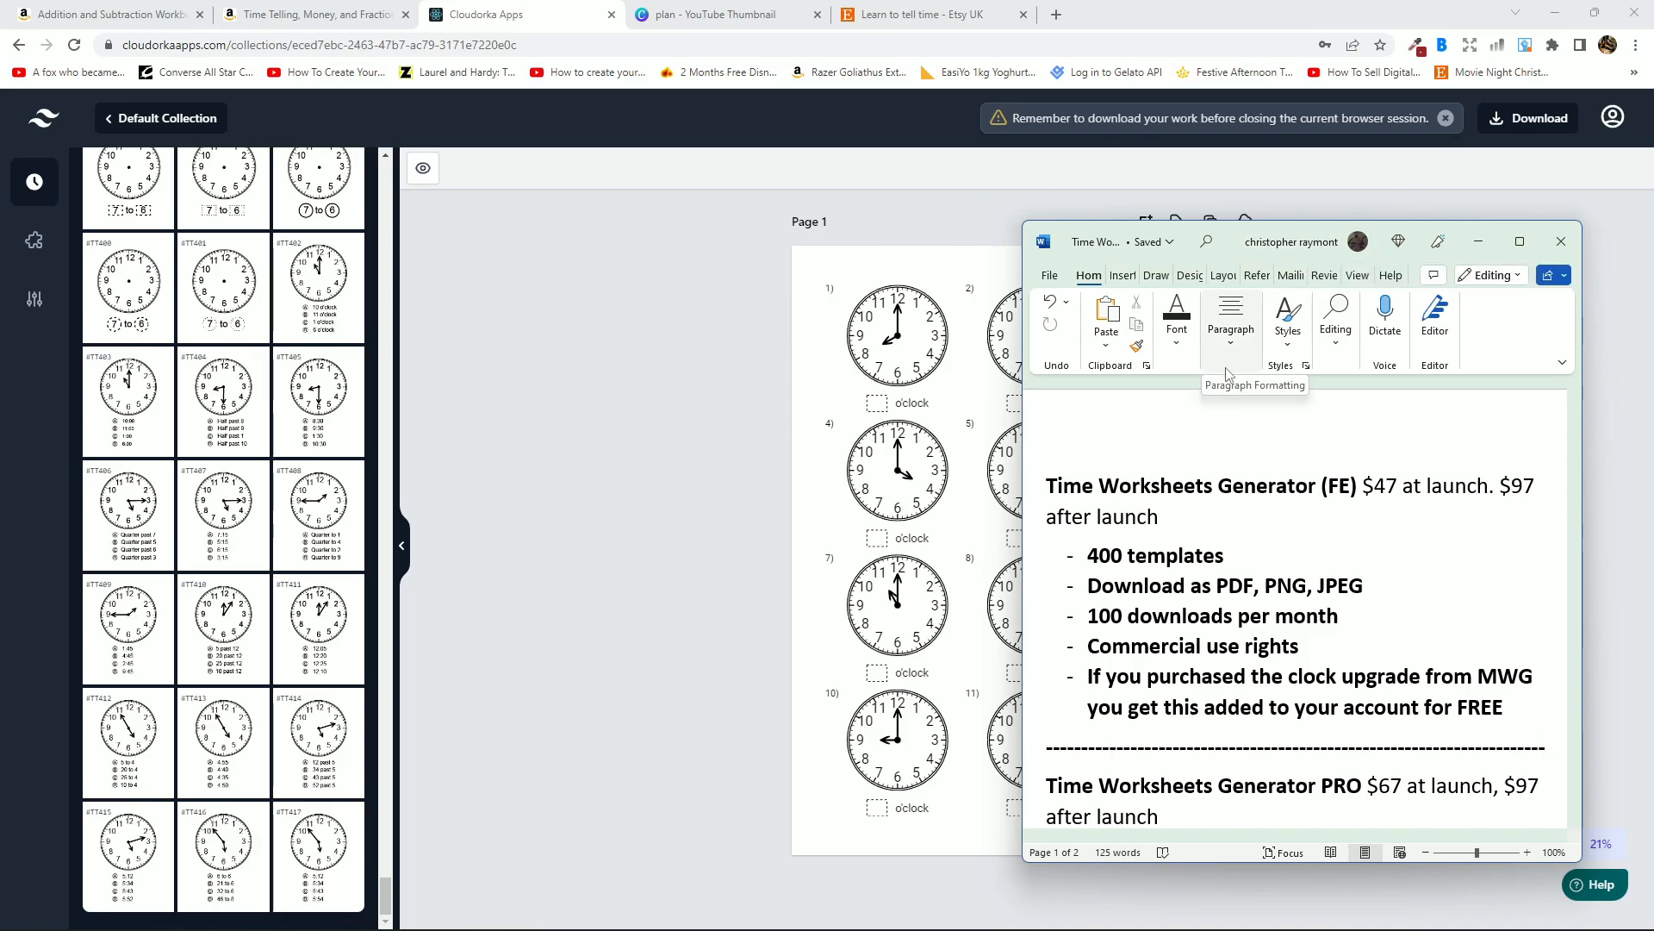
{"action": "left_click", "coordinate": [1088, 646]}
{"action": "left_click_drag", "start_coordinate": [1126, 643], "coordinate": [1309, 646]}
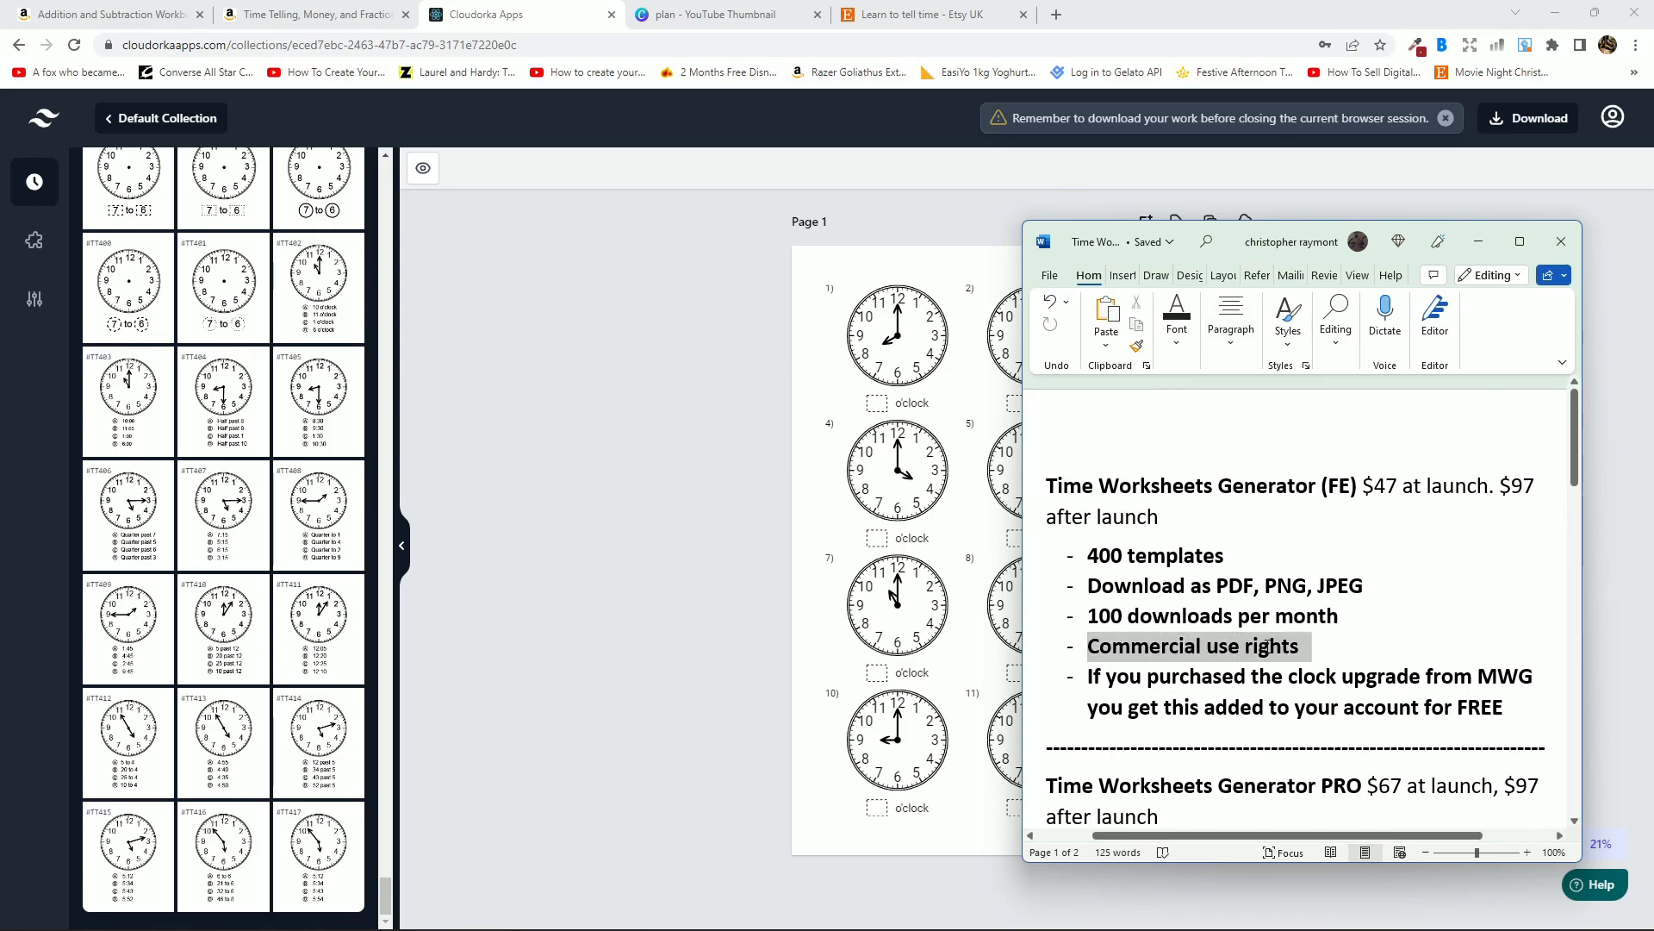
{"action": "left_click", "coordinate": [1246, 648]}
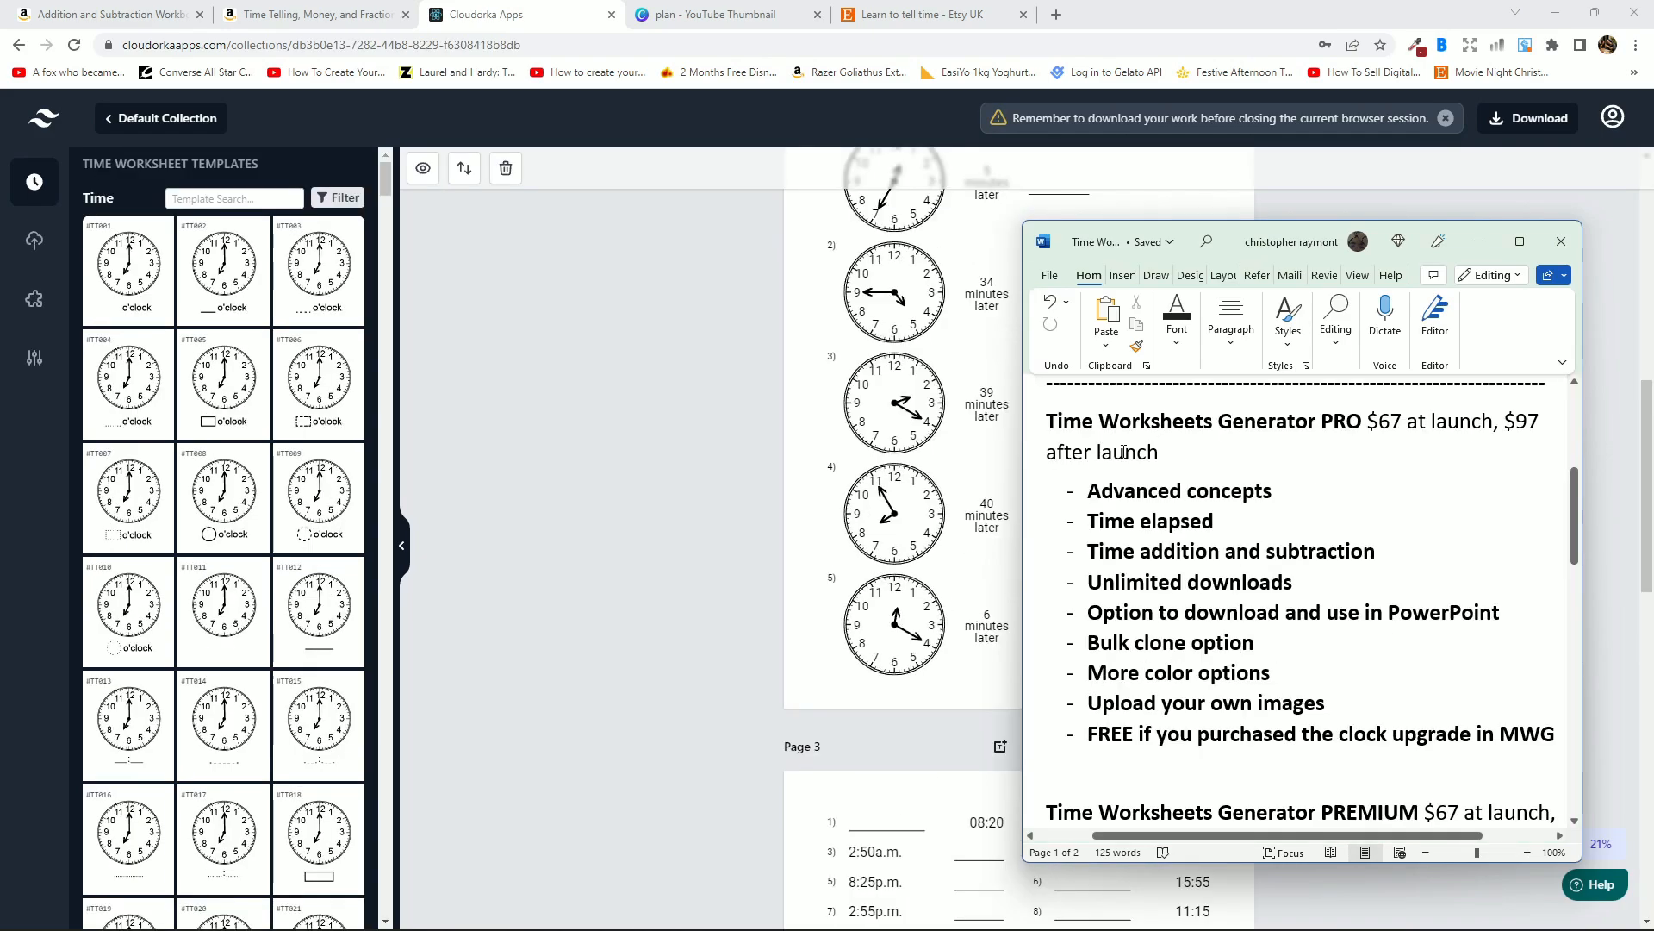
{"action": "left_click_drag", "start_coordinate": [1048, 424], "coordinate": [1327, 429]}
{"action": "left_click", "coordinate": [1279, 441]}
Examine the clock template type filters in Cloudorka Apps and look through the time-later and 12/24-hour conversion worksheet pages.
{"action": "left_click", "coordinate": [341, 199]}
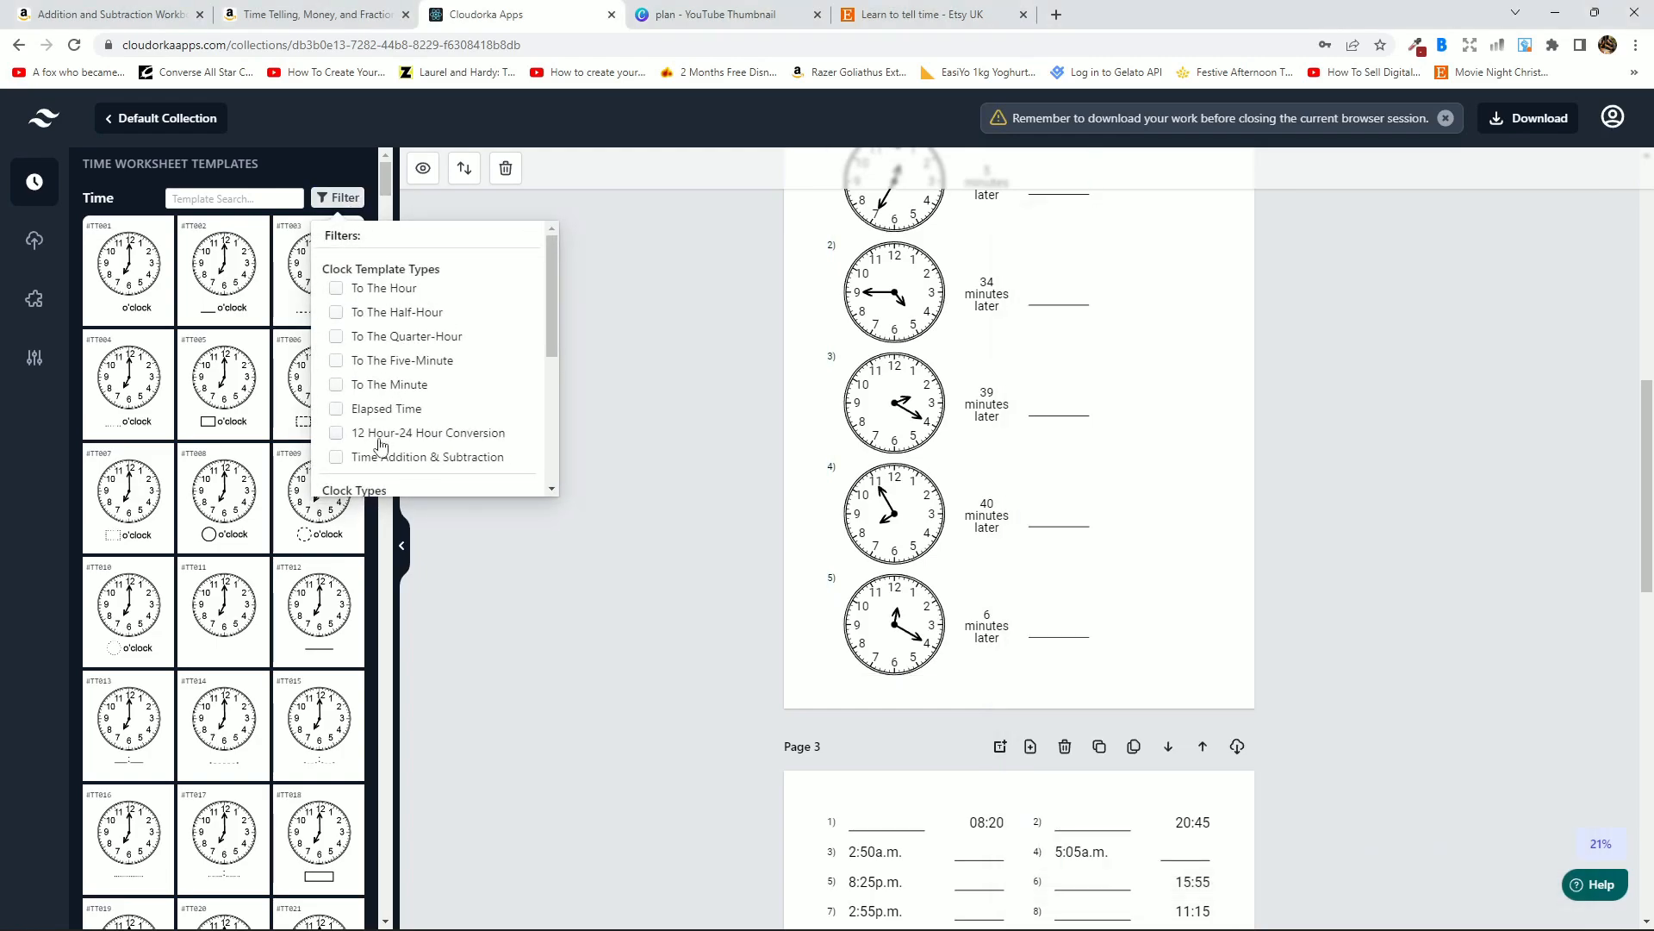
{"action": "left_click", "coordinate": [1265, 367]}
{"action": "mouse_move", "coordinate": [1649, 442]}
{"action": "left_mouse_down"}
{"action": "mouse_move", "coordinate": [1649, 310]}
{"action": "mouse_move", "coordinate": [1651, 418]}
{"action": "left_mouse_up"}
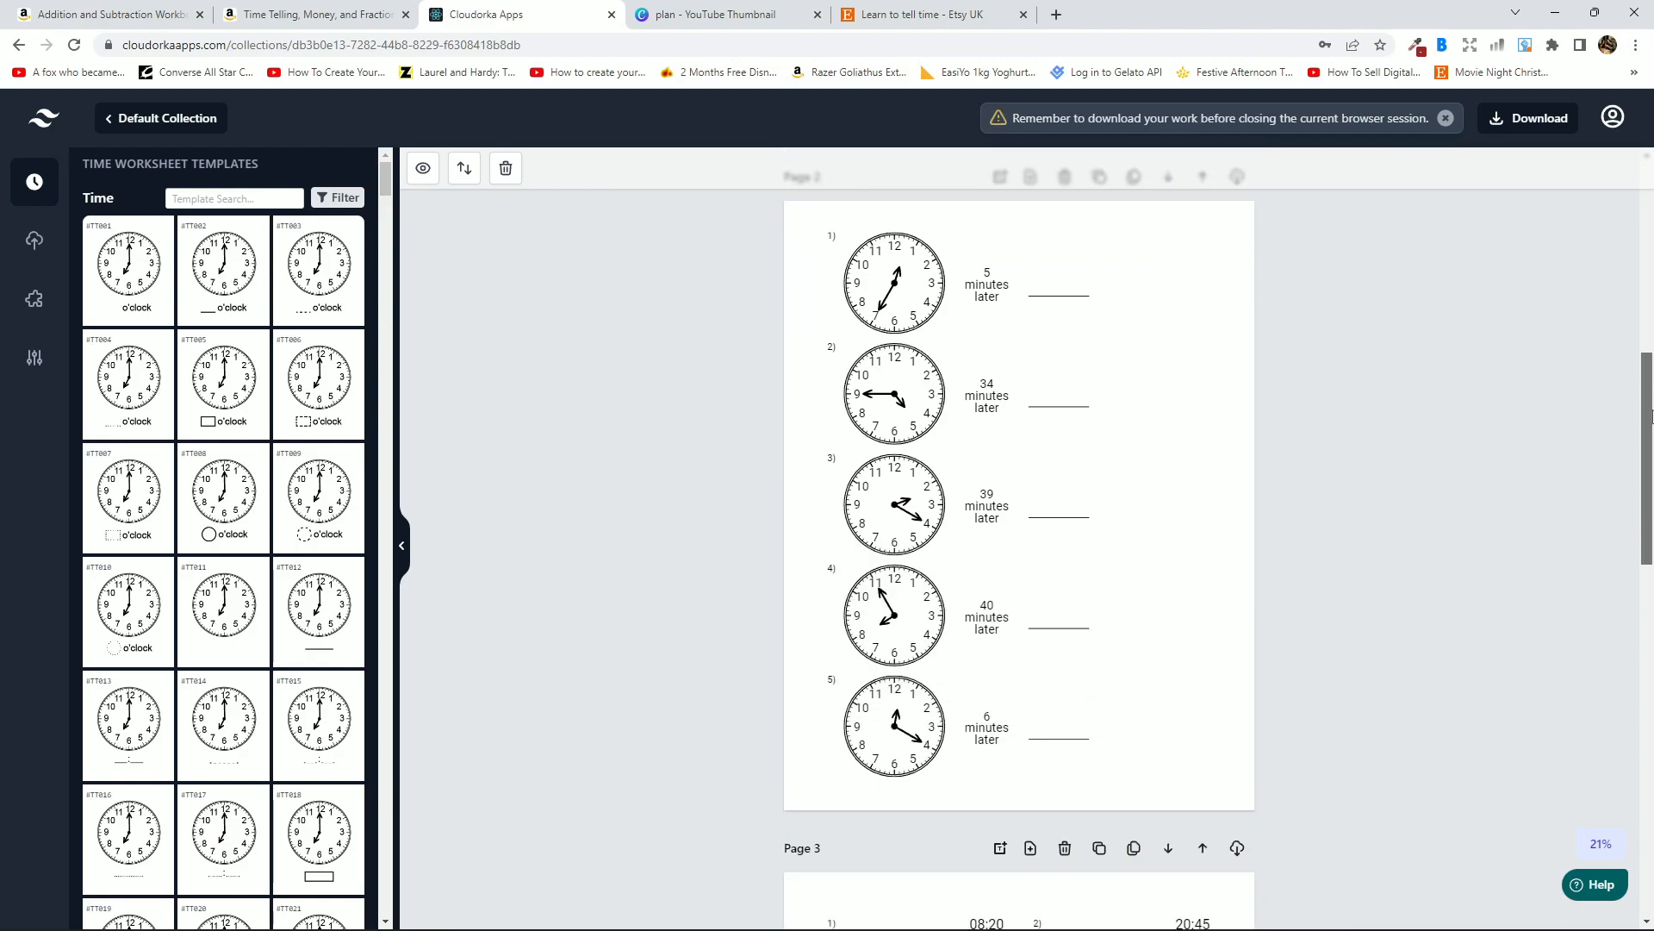
{"action": "left_click", "coordinate": [1059, 263]}
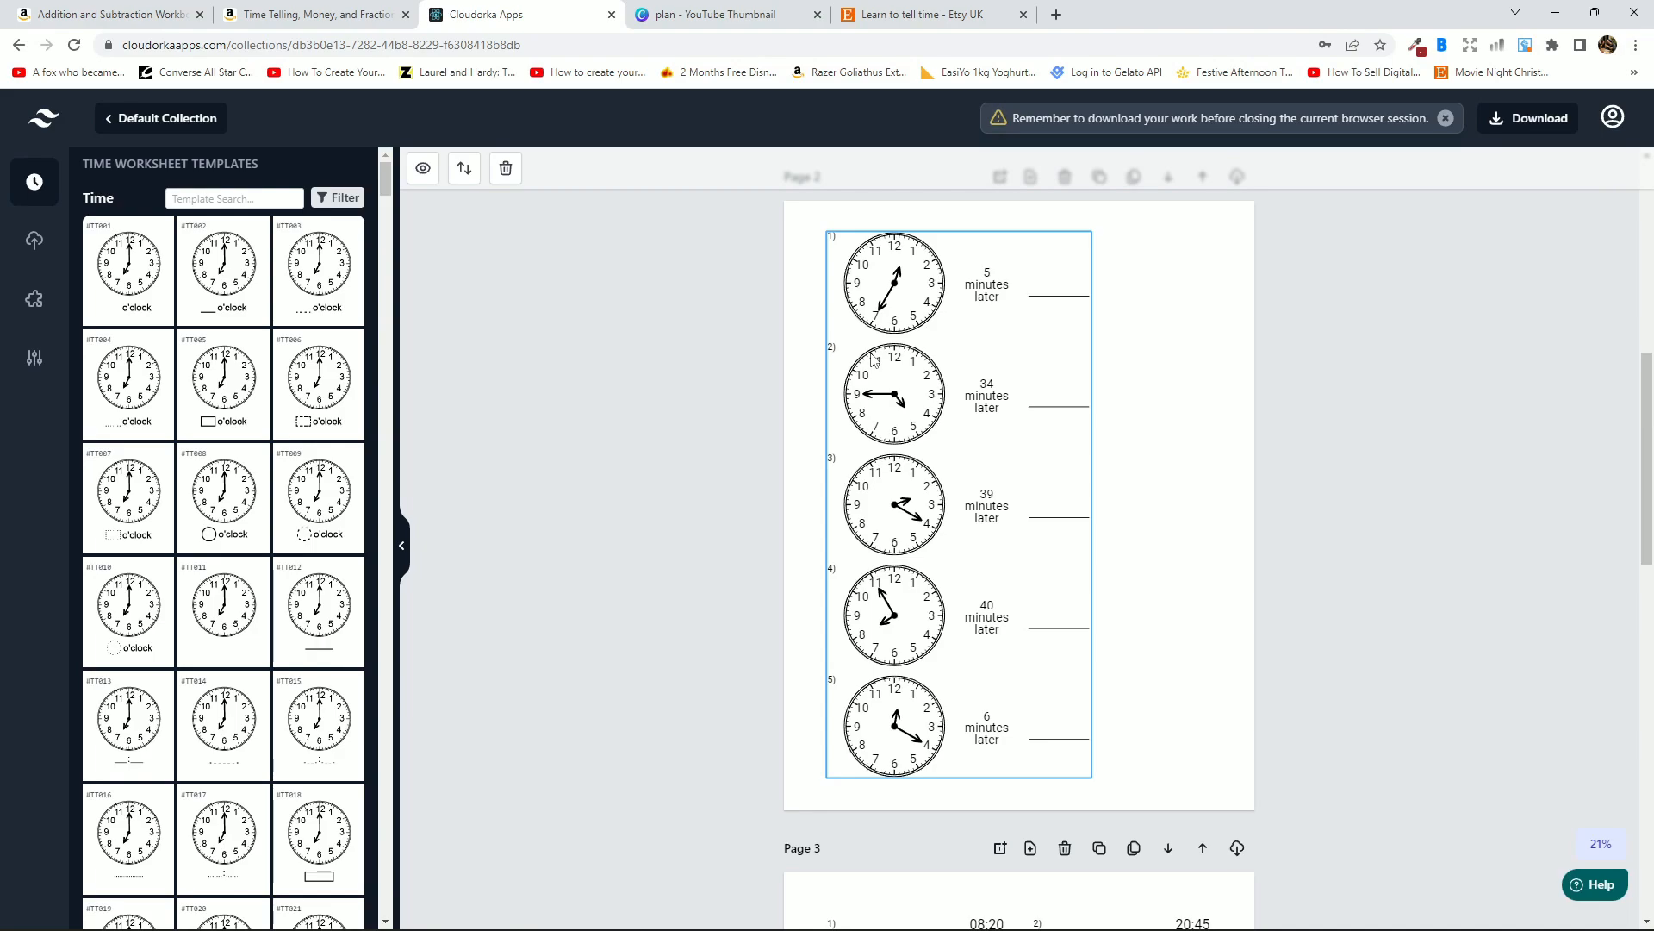
{"action": "left_click", "coordinate": [1327, 586]}
{"action": "scroll", "coordinate": [1300, 572], "scroll_direction": "down", "scroll_amount": 7}
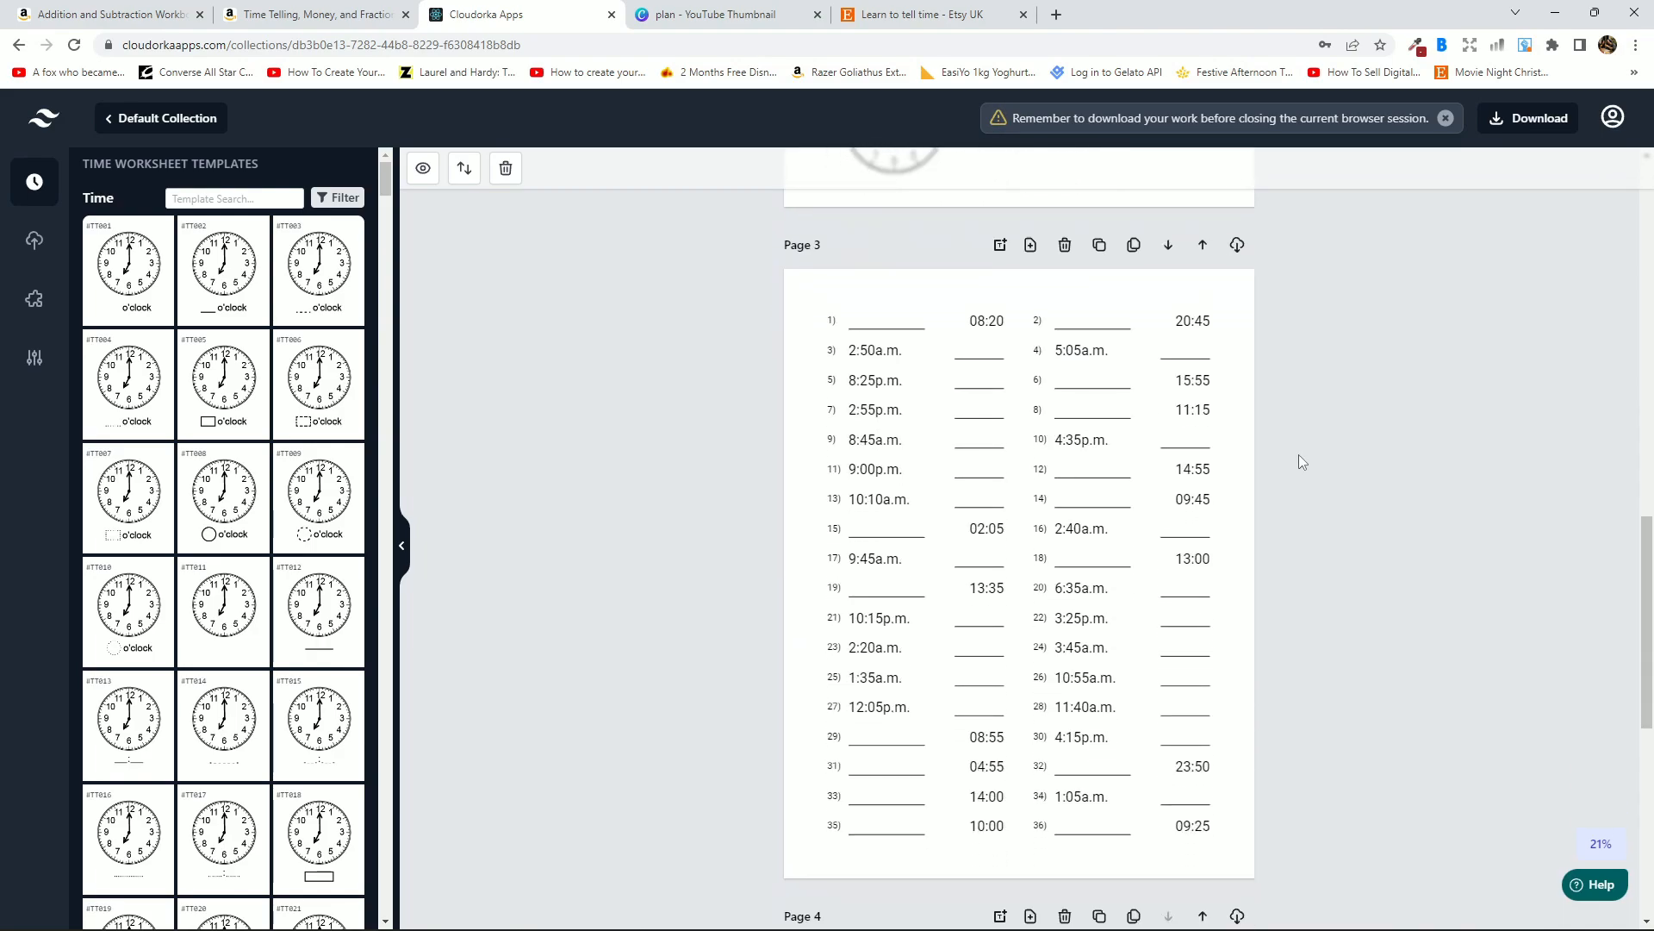
{"action": "left_click_drag", "start_coordinate": [1646, 565], "coordinate": [1650, 191]}
{"action": "left_click", "coordinate": [866, 327]}
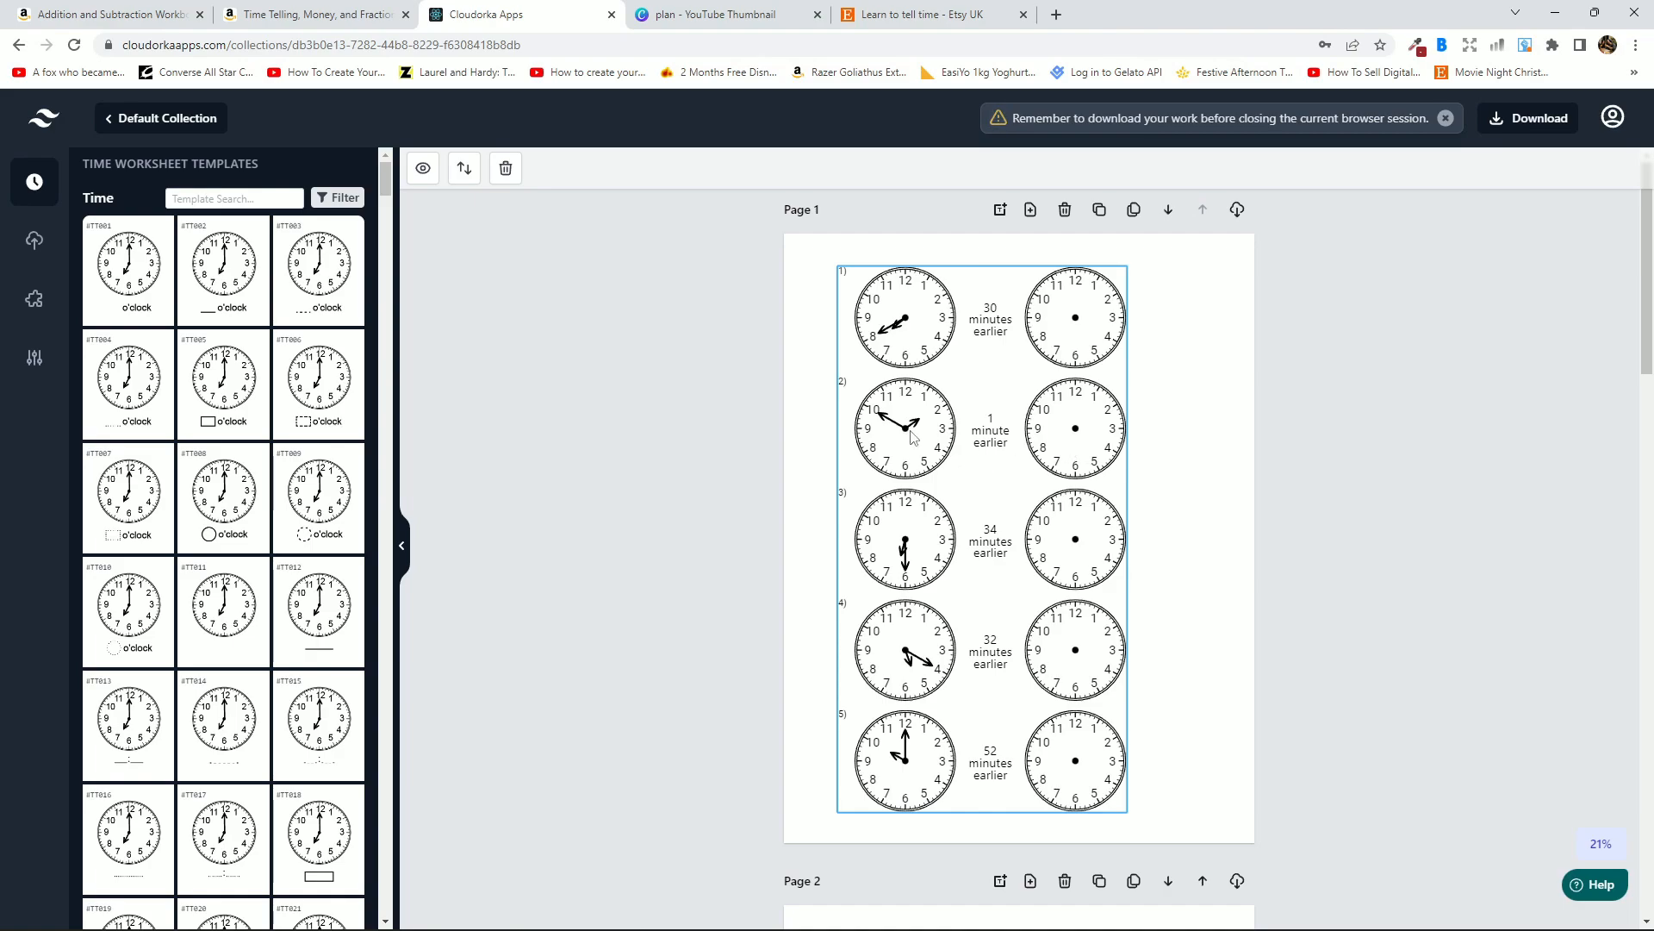
Review the template type filters again and browse the elapsed time, time addition and hour conversion templates to the end of the list.
{"action": "left_click", "coordinate": [340, 197]}
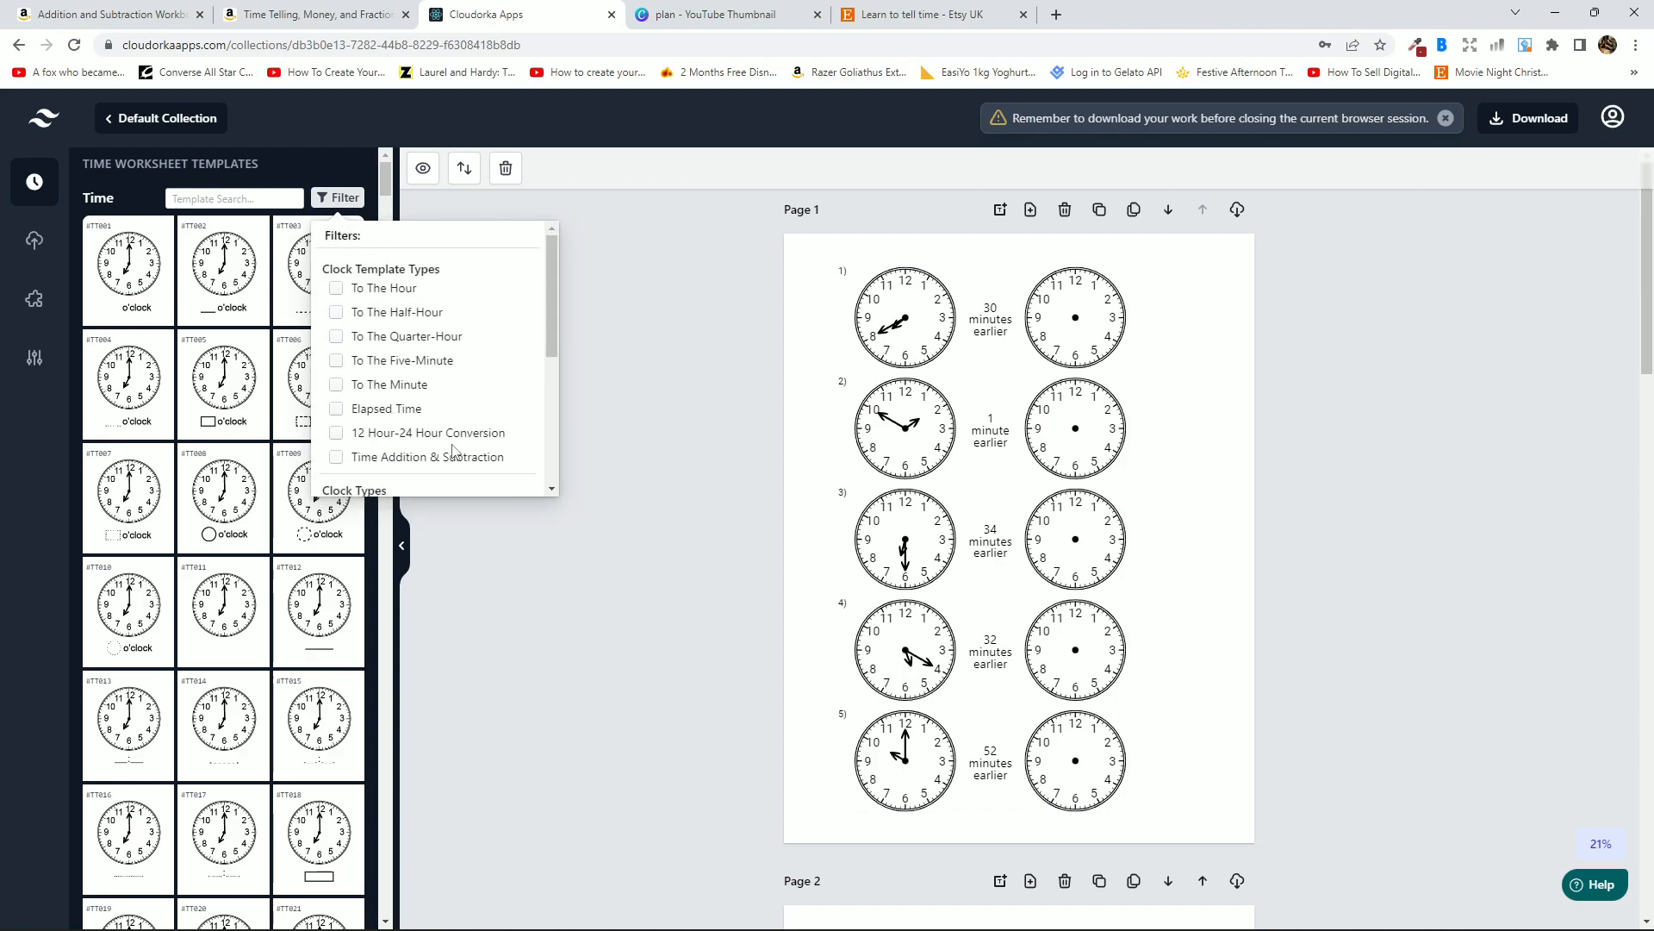
{"action": "left_click", "coordinate": [528, 598]}
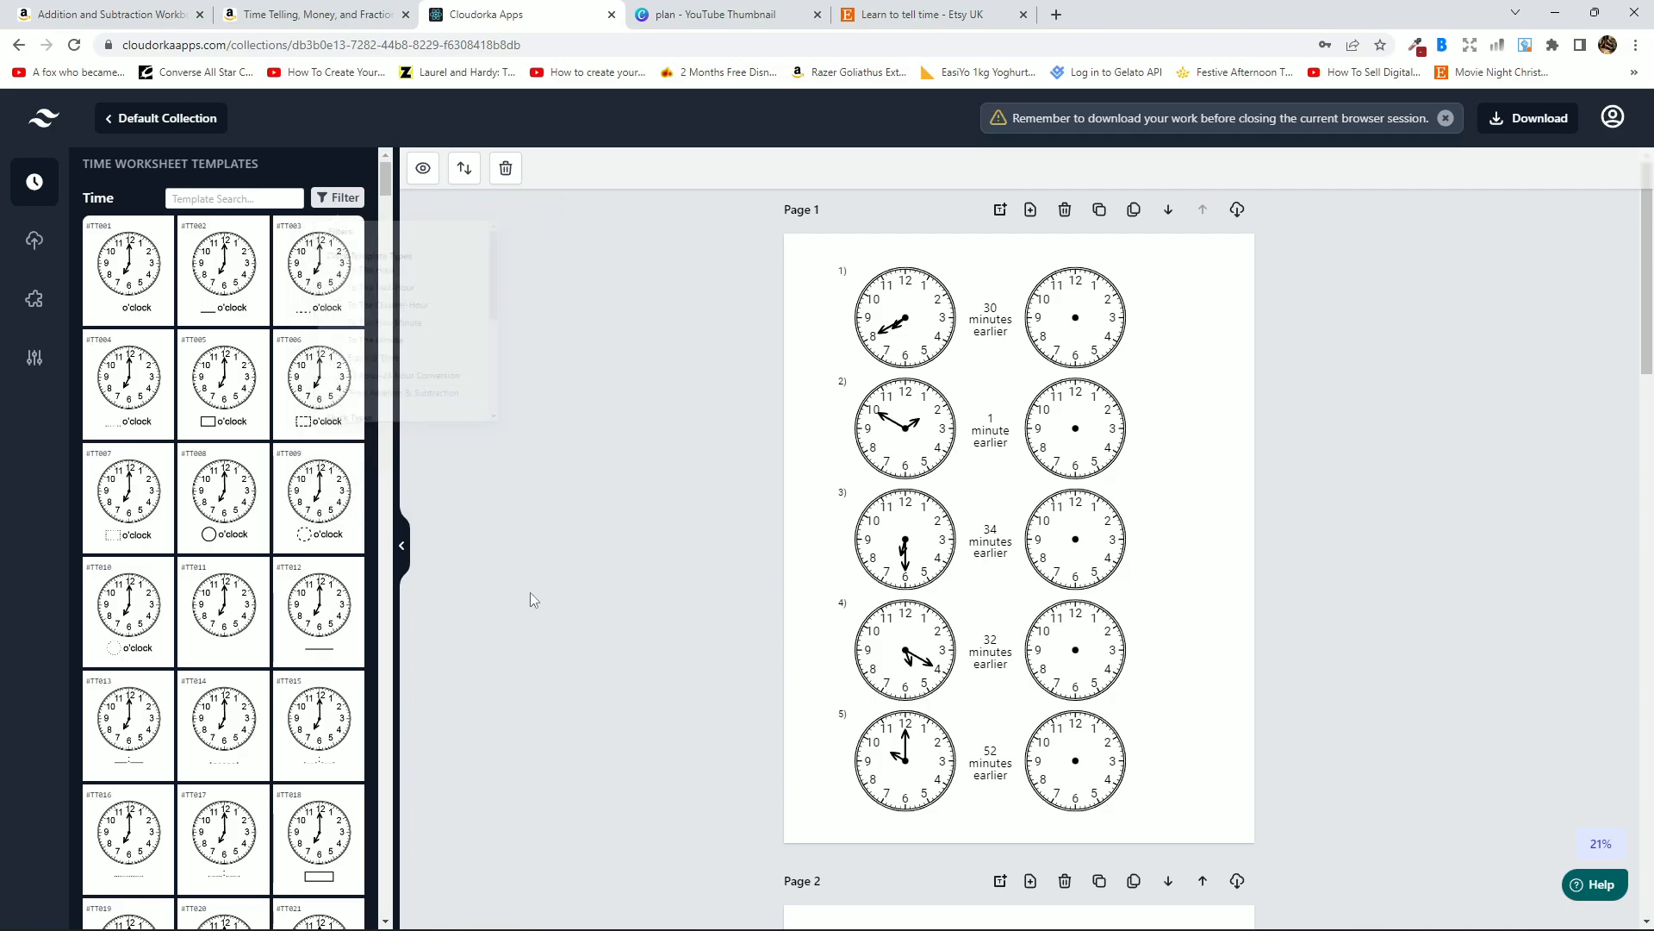
{"action": "left_click_drag", "start_coordinate": [384, 183], "coordinate": [384, 851]}
{"action": "scroll", "coordinate": [284, 638], "scroll_direction": "down", "scroll_amount": 10}
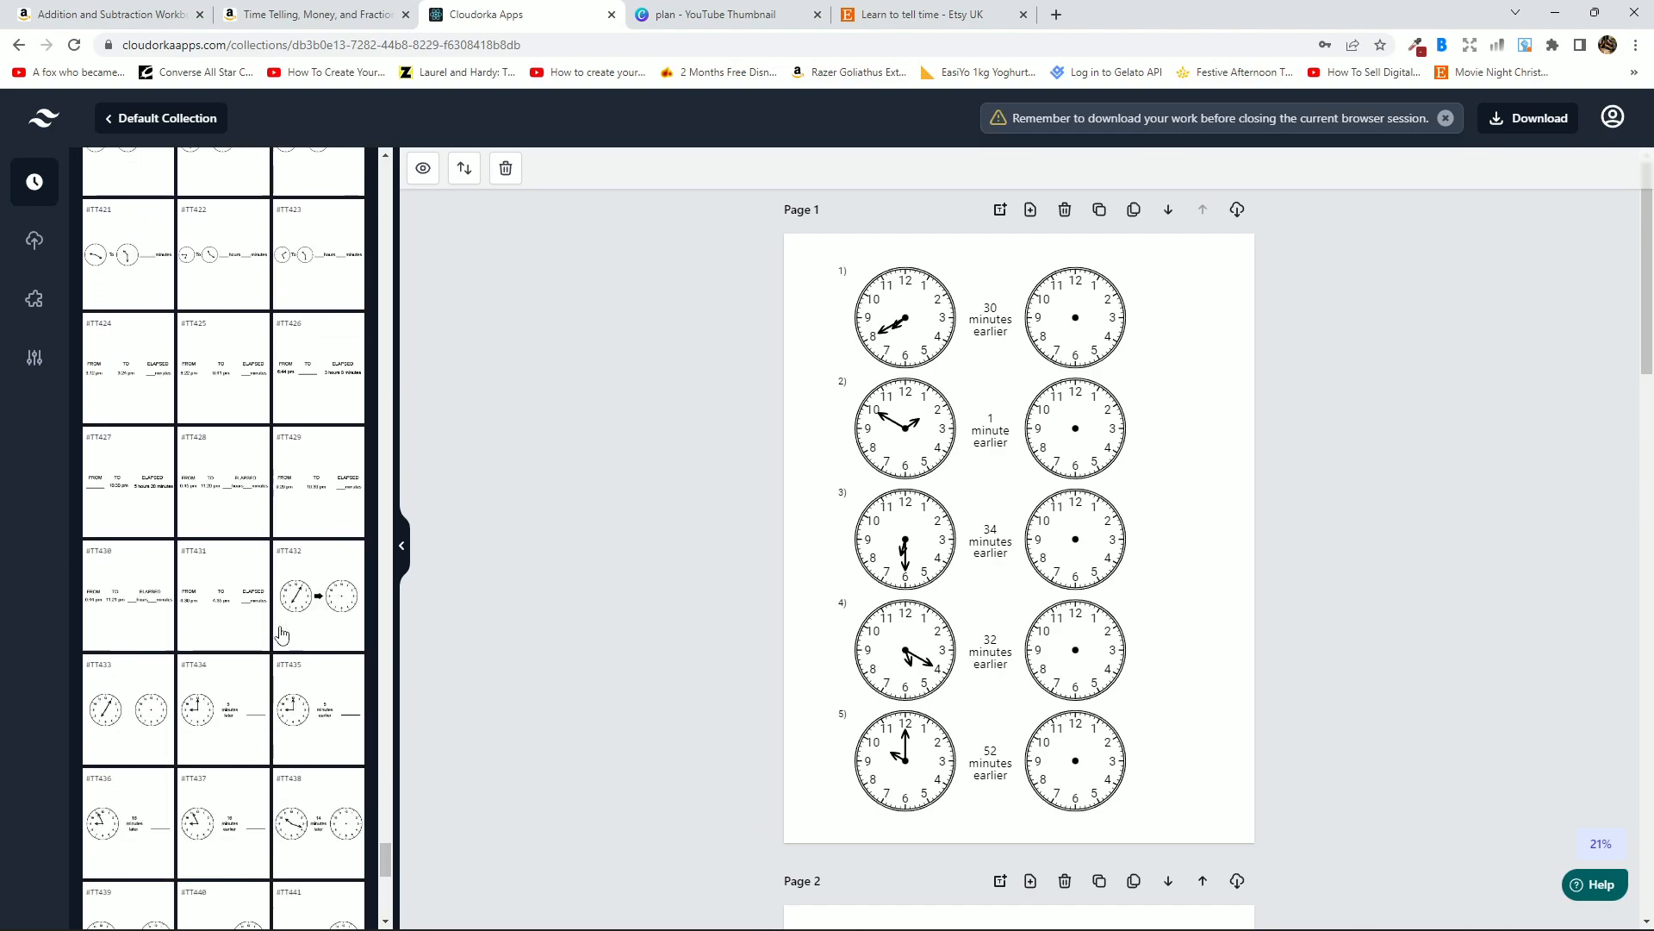
{"action": "scroll", "coordinate": [283, 635], "scroll_direction": "down", "scroll_amount": 1}
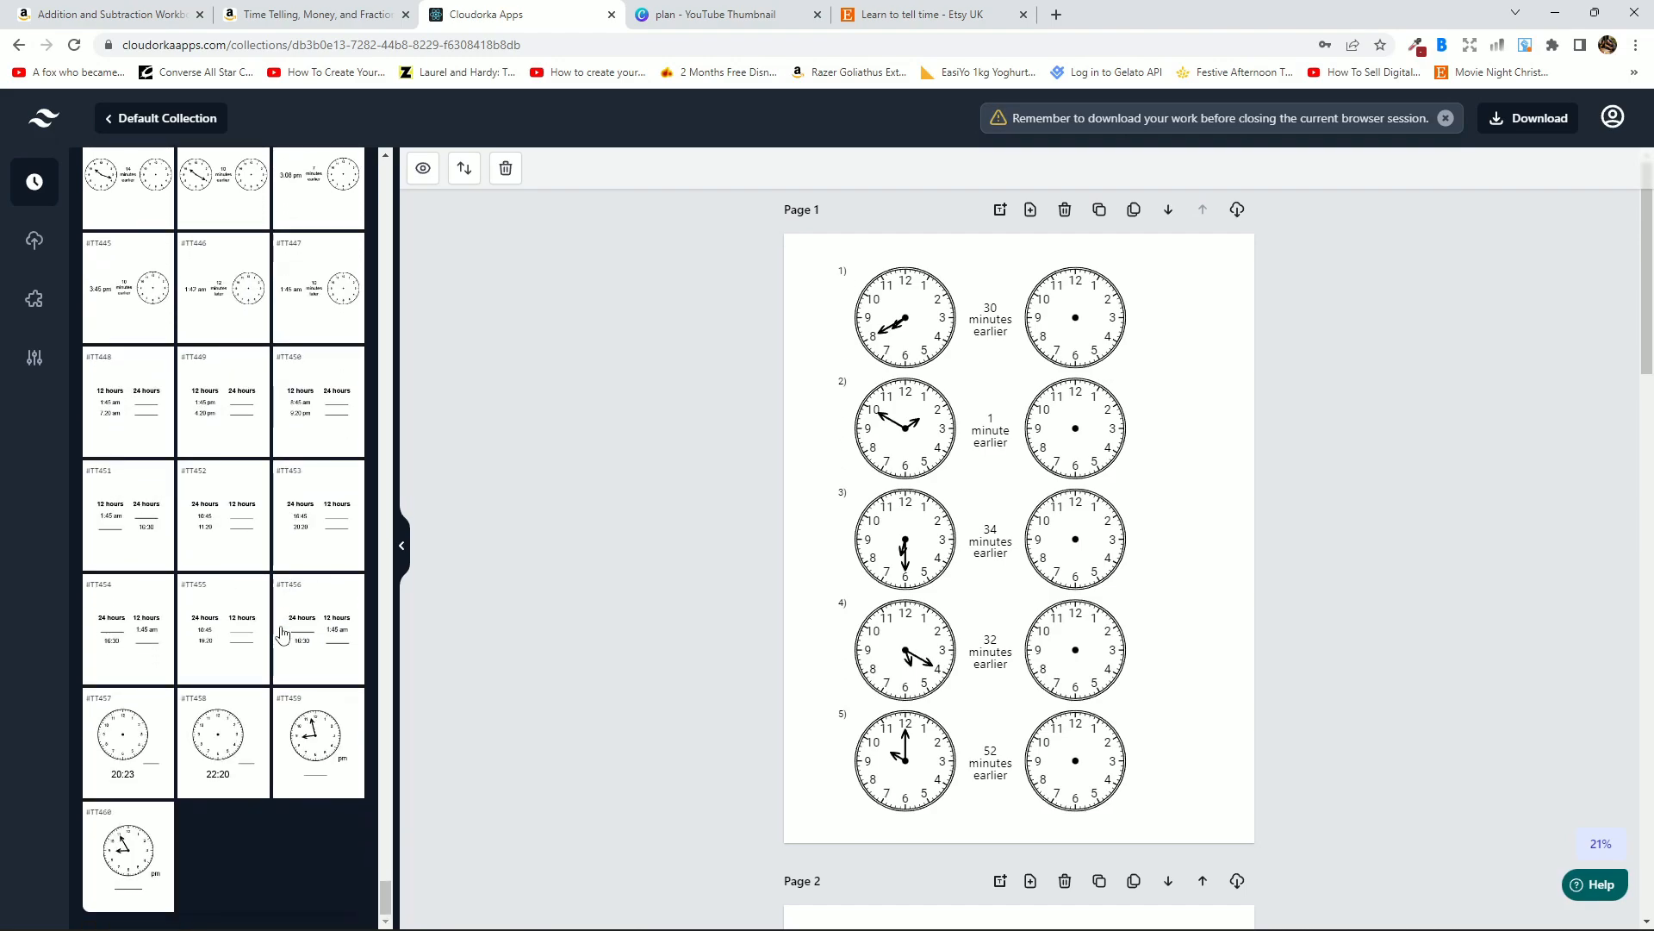
Open the page 1 worksheet's settings and read the PRO feature list in the Word document.
{"action": "left_click", "coordinate": [968, 485]}
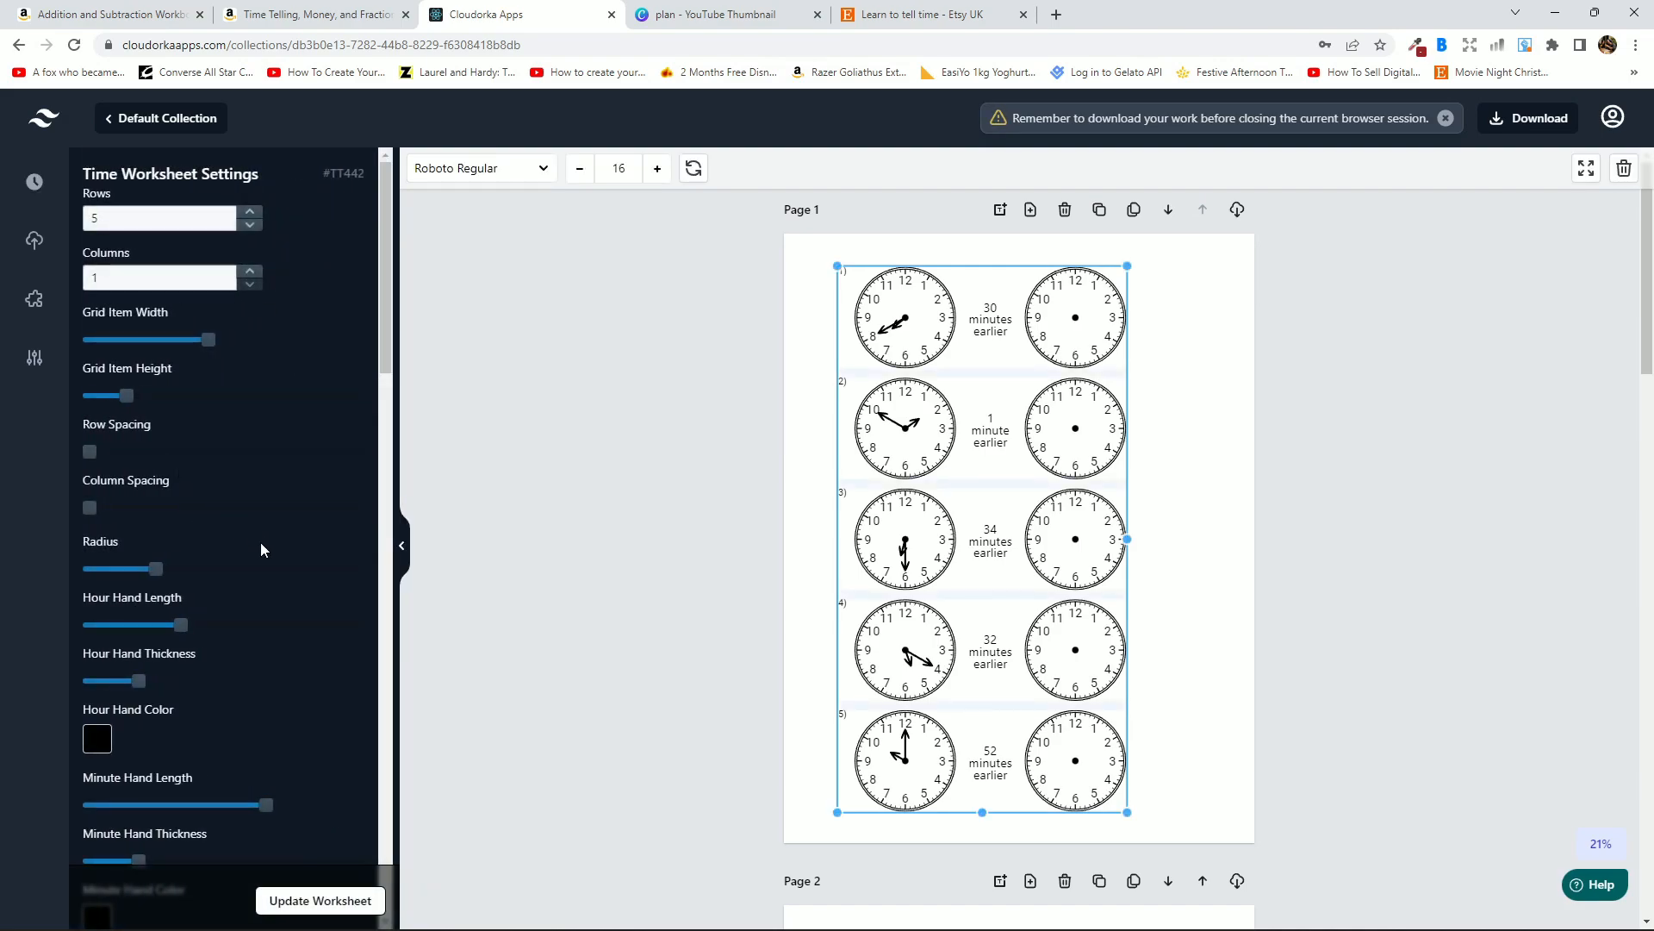
{"action": "key", "text": "alt+Tab"}
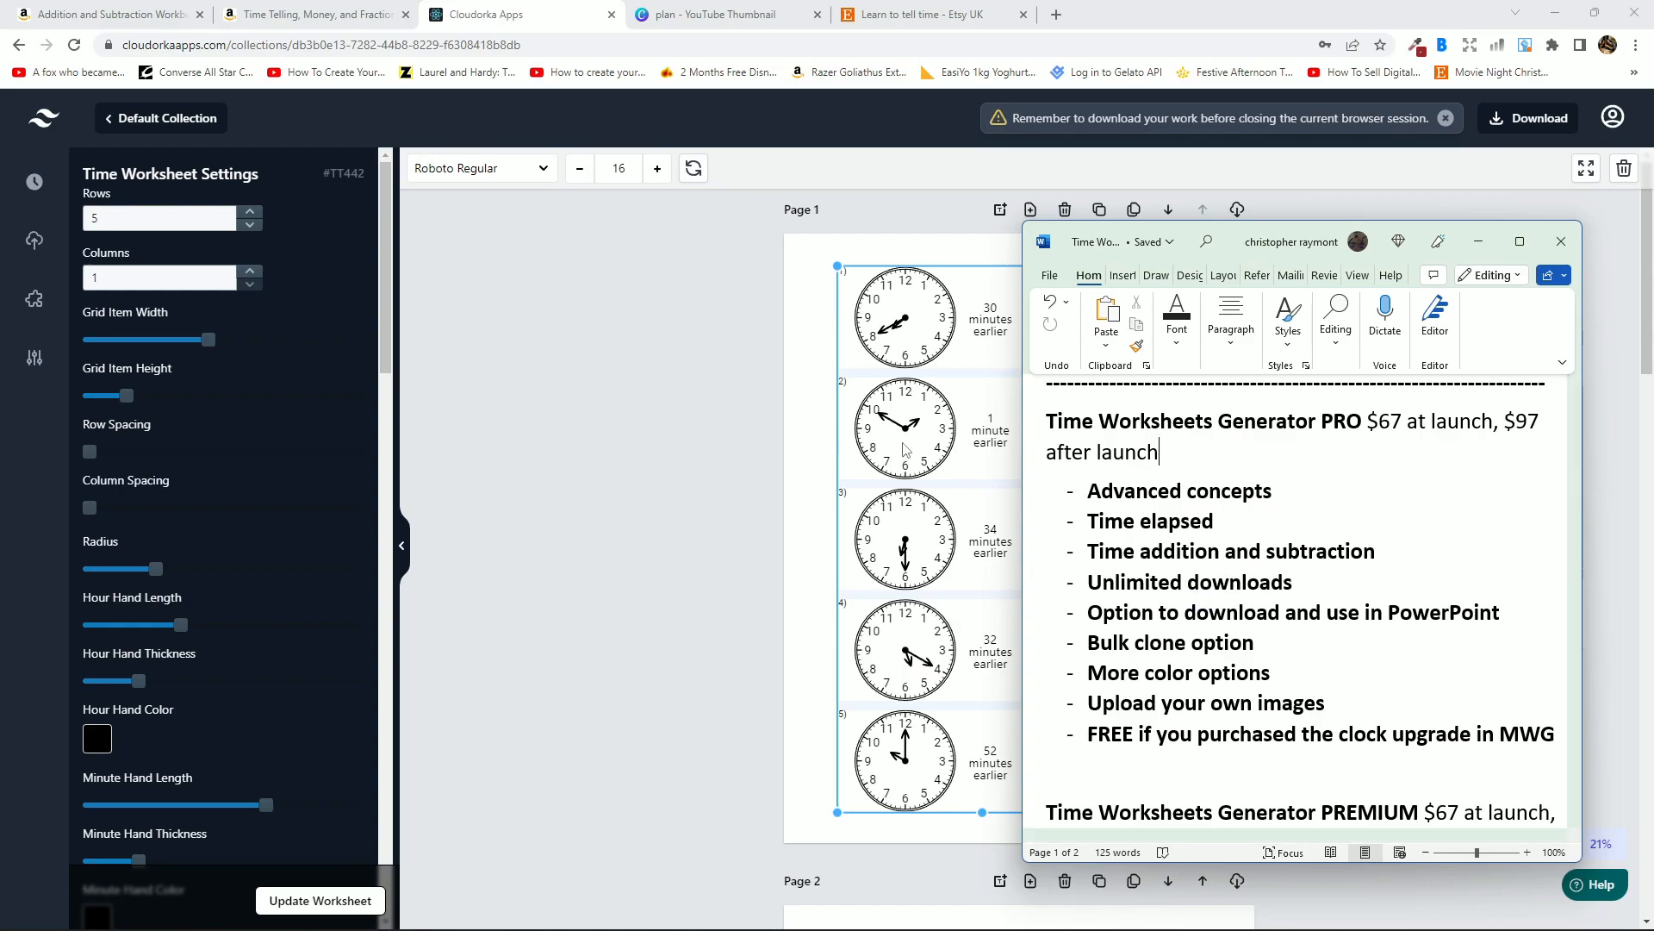
{"action": "left_click", "coordinate": [669, 573]}
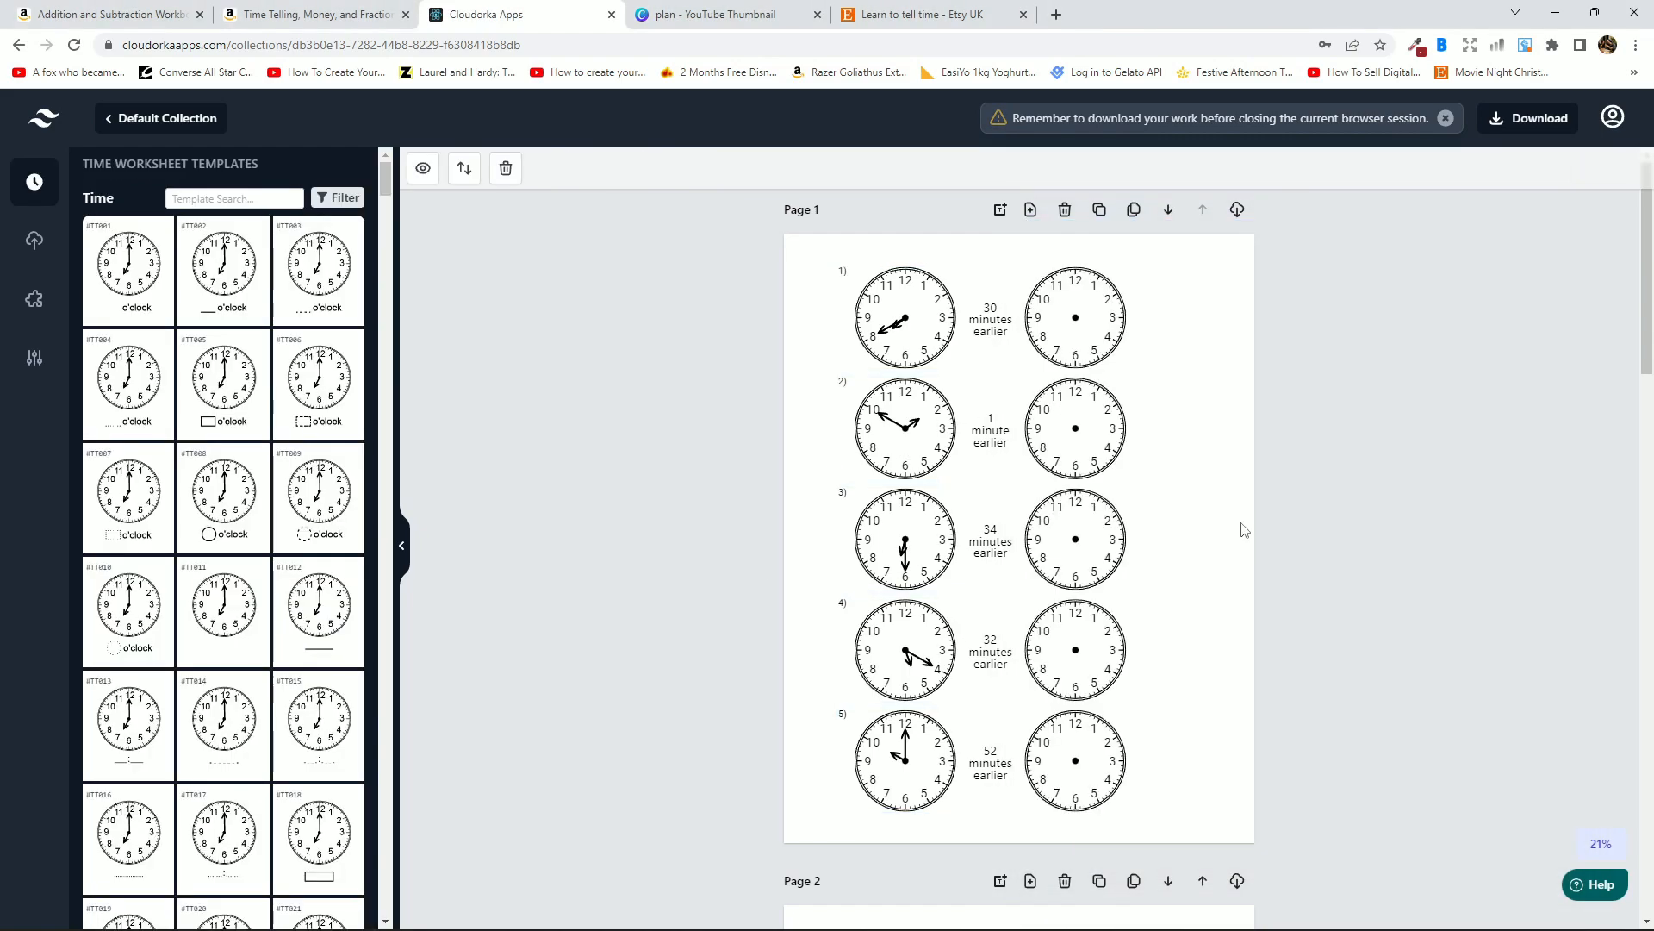
Bulk clone page 1 with 10 copies and check the cloned worksheet pages.
{"action": "left_click", "coordinate": [919, 386]}
{"action": "left_click", "coordinate": [1134, 212]}
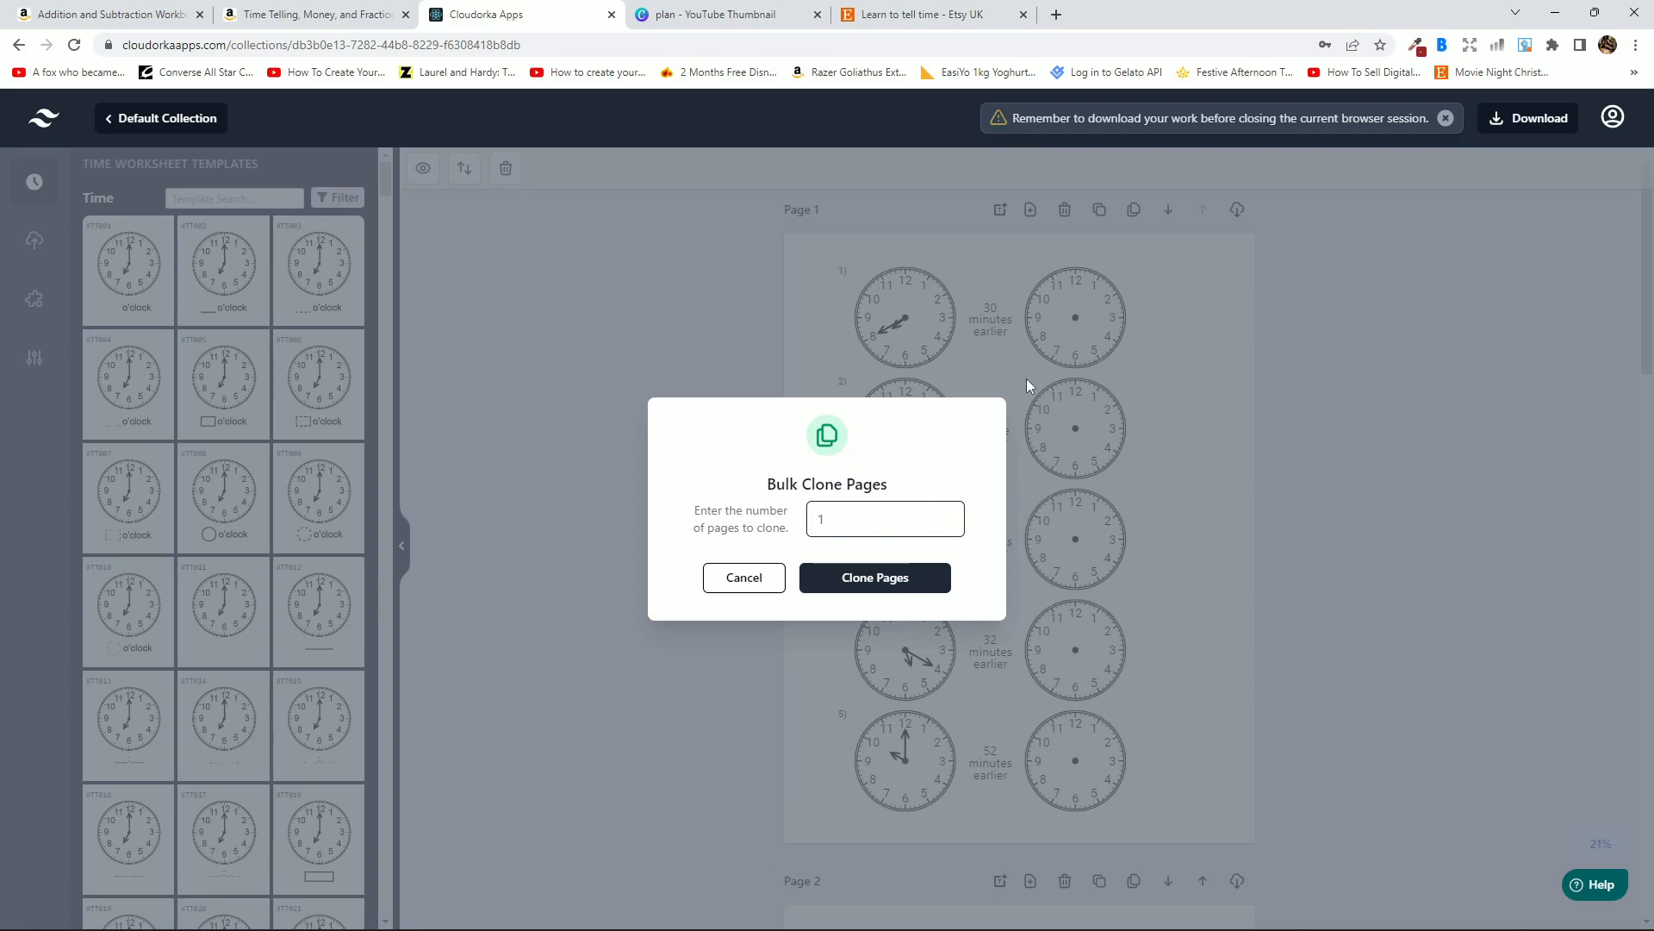
{"action": "left_click", "coordinate": [875, 524]}
{"action": "key", "text": "BackSpace"}
{"action": "type", "text": "10"}
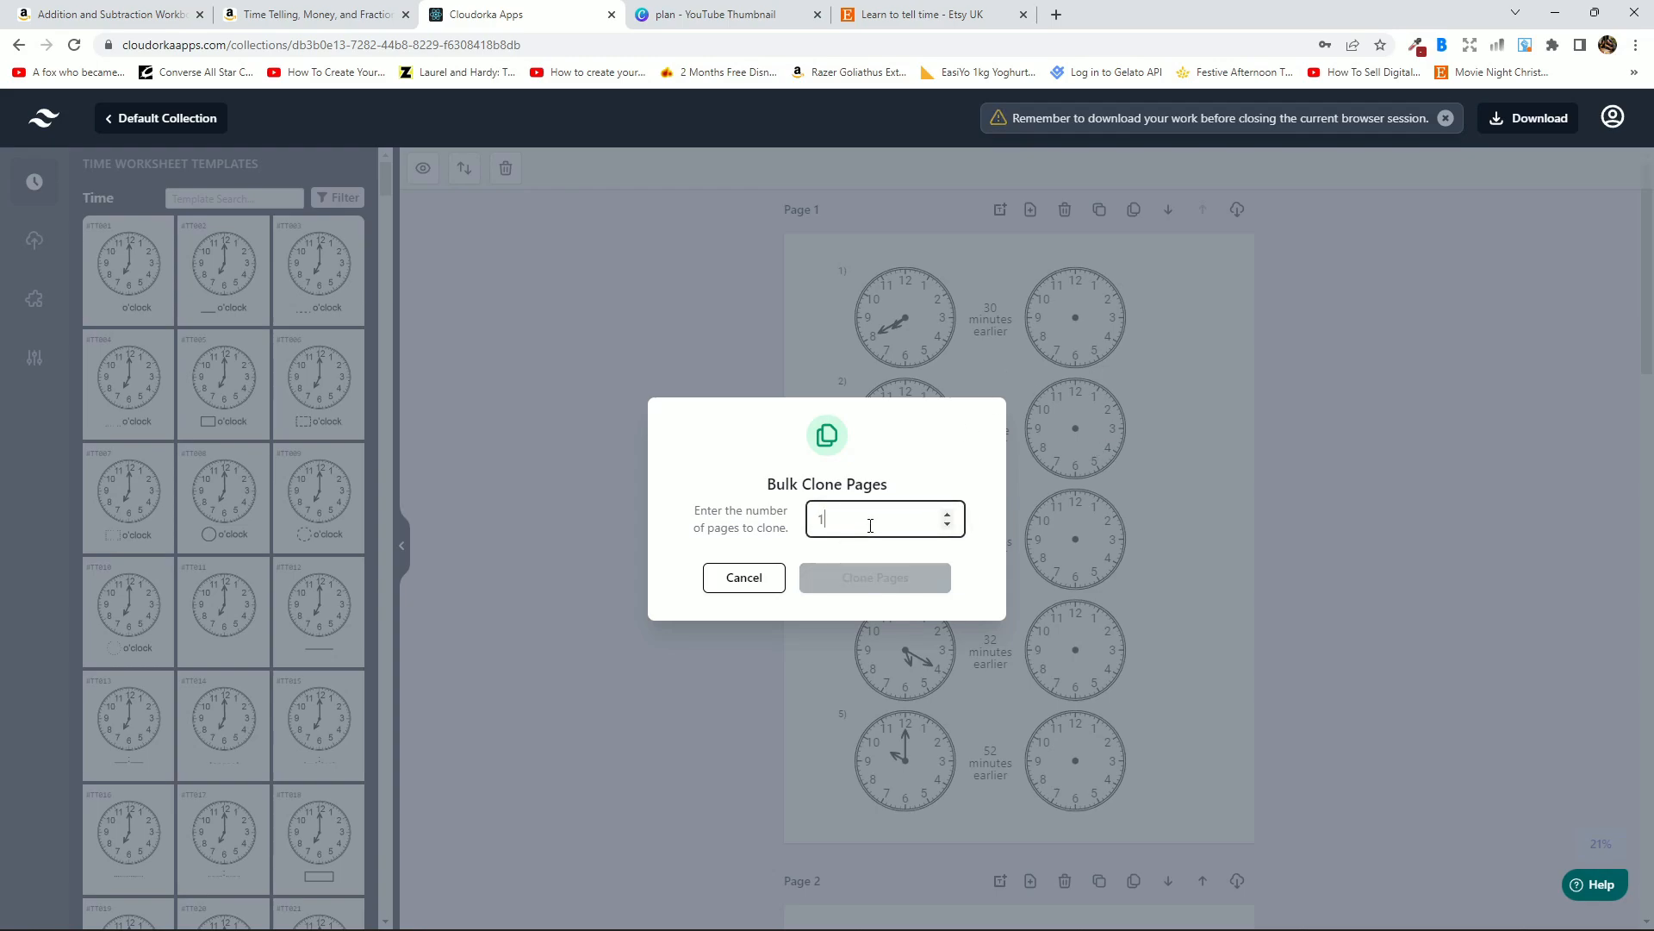
{"action": "left_click", "coordinate": [909, 589]}
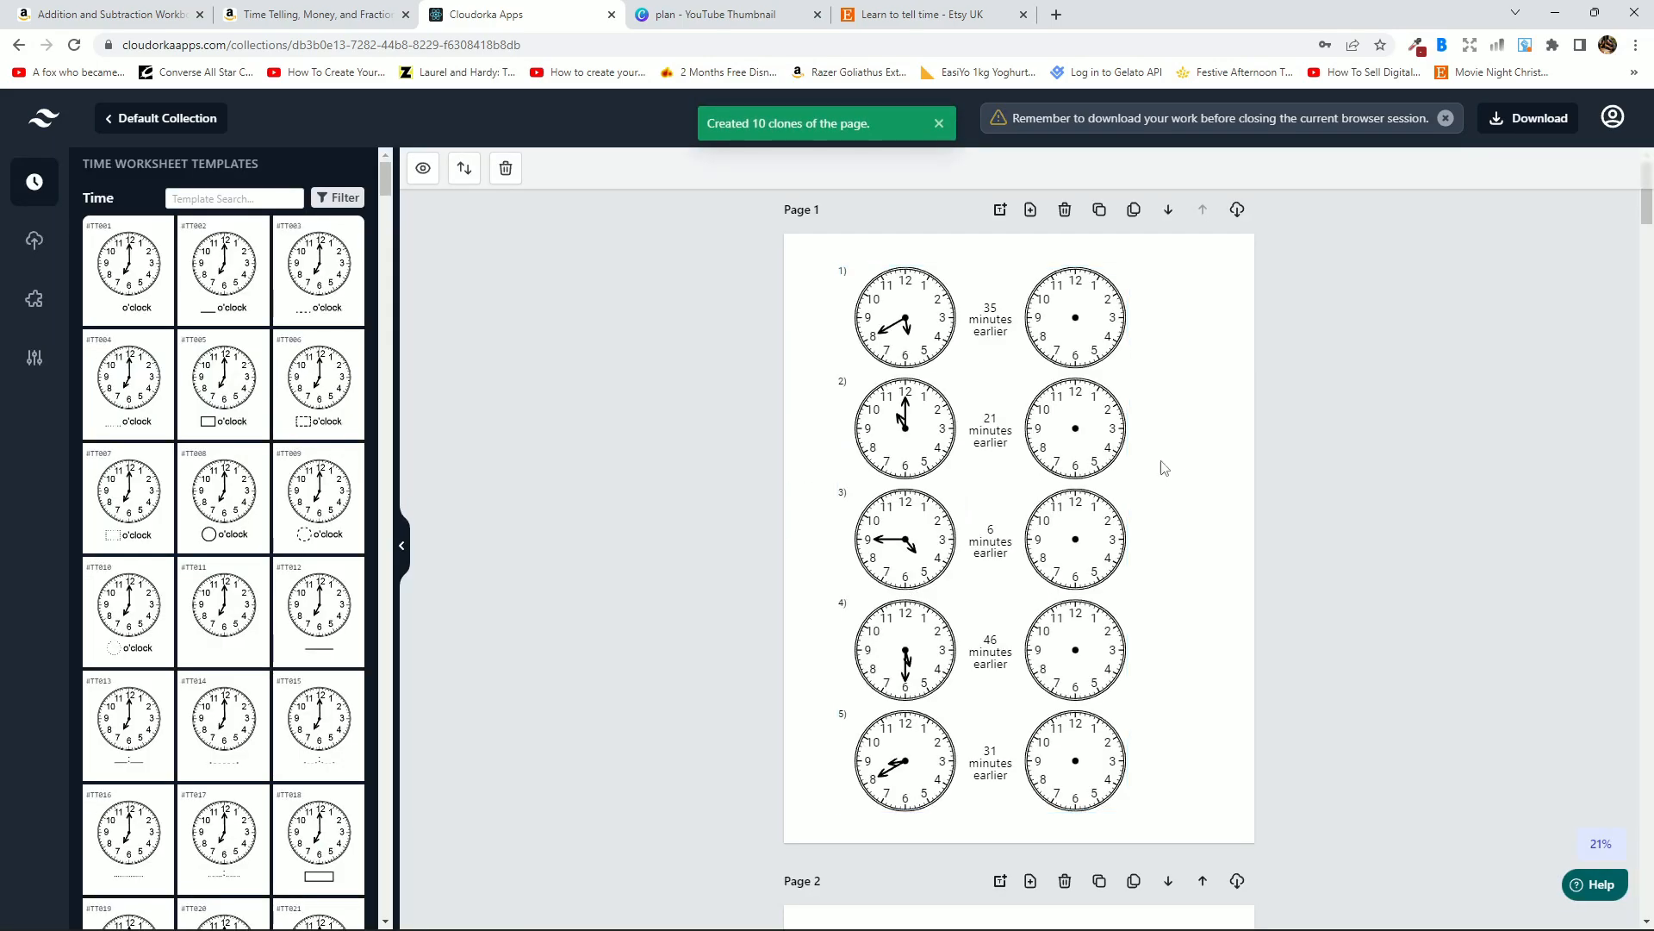
{"action": "scroll", "coordinate": [1159, 465], "scroll_direction": "down", "scroll_amount": 6}
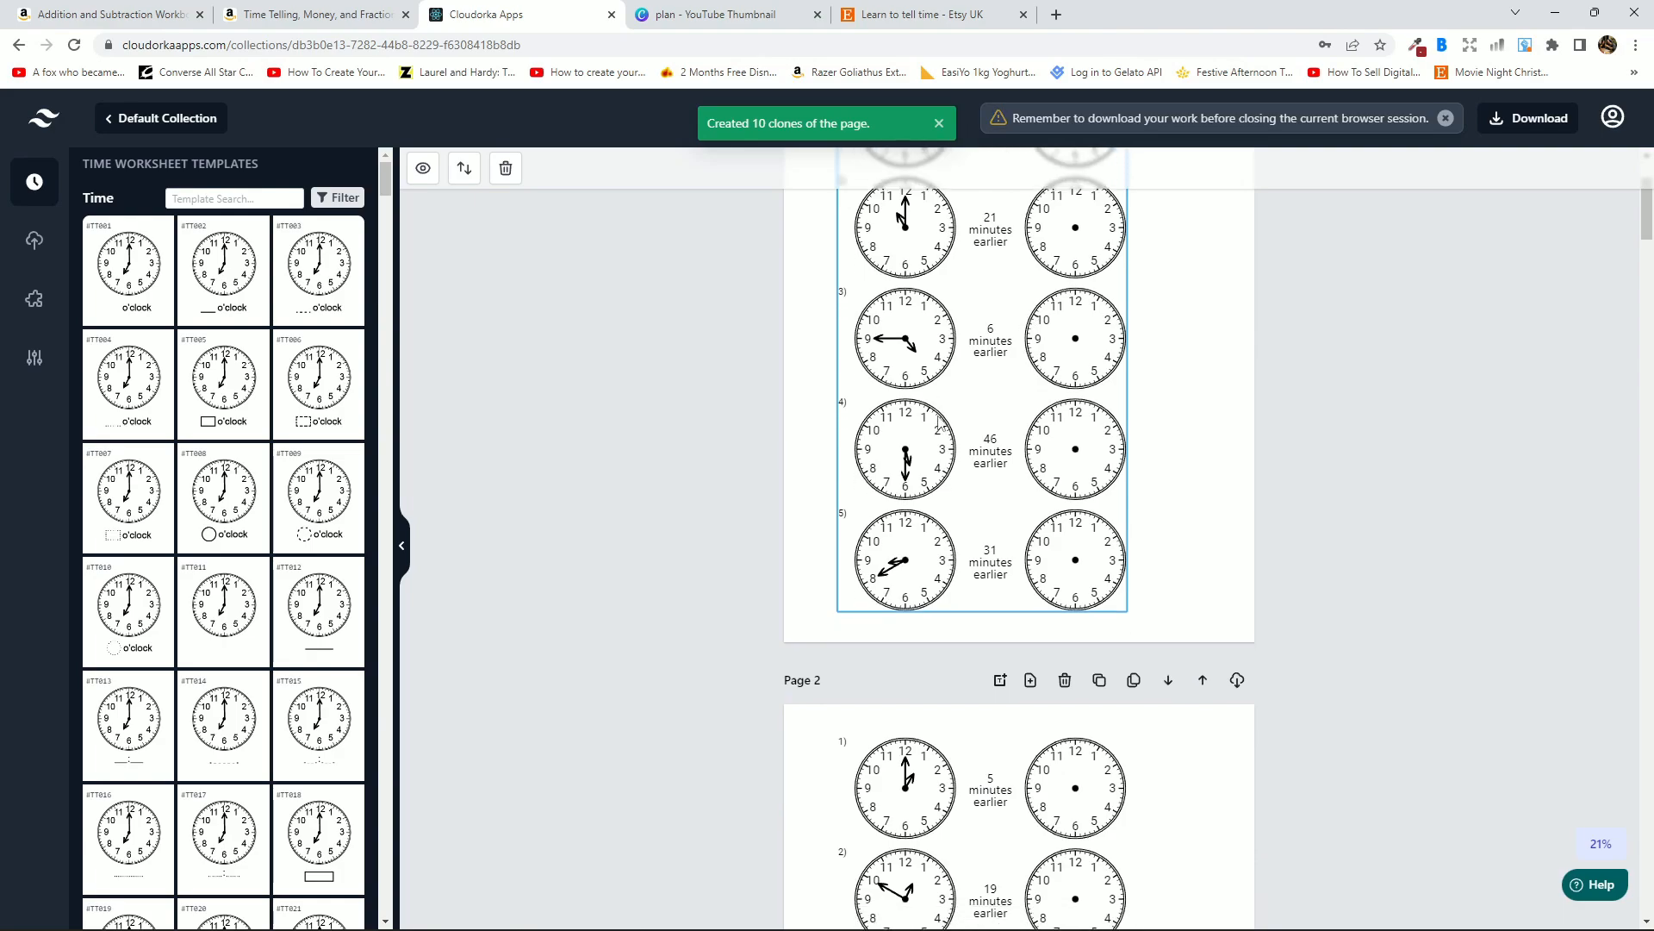
Look over the cloned page 2 and read the color and image upload lines in the Word document's PRO feature list.
{"action": "scroll", "coordinate": [997, 475], "scroll_direction": "down", "scroll_amount": 2}
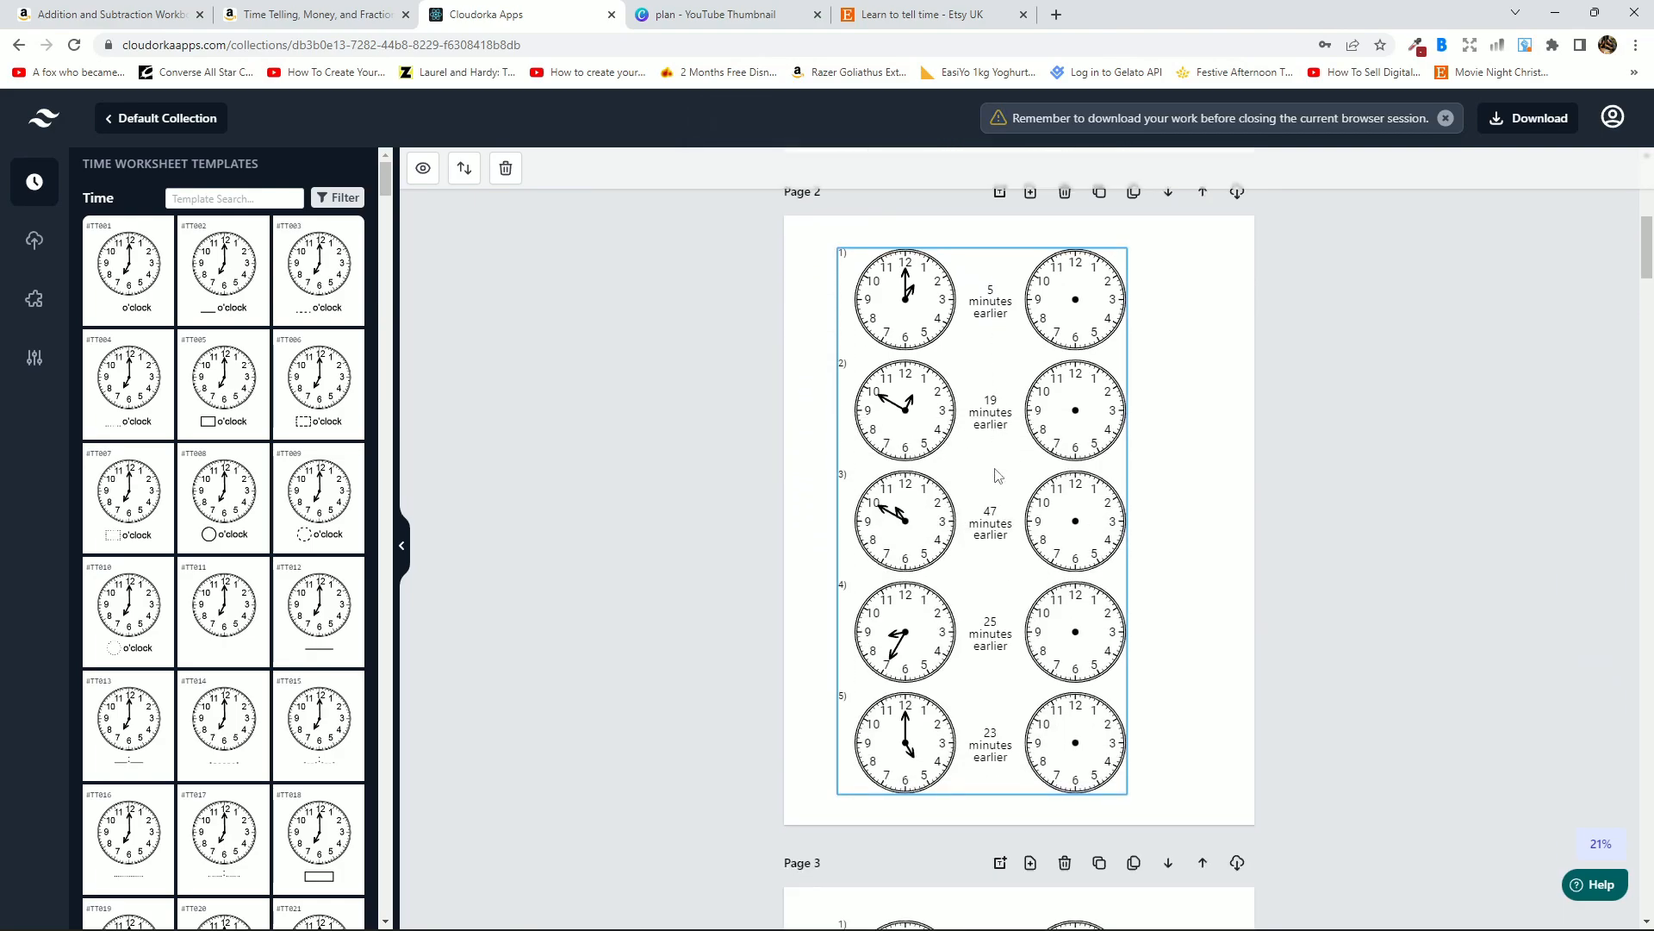
{"action": "left_click", "coordinate": [996, 474]}
{"action": "key", "text": "alt+Tab"}
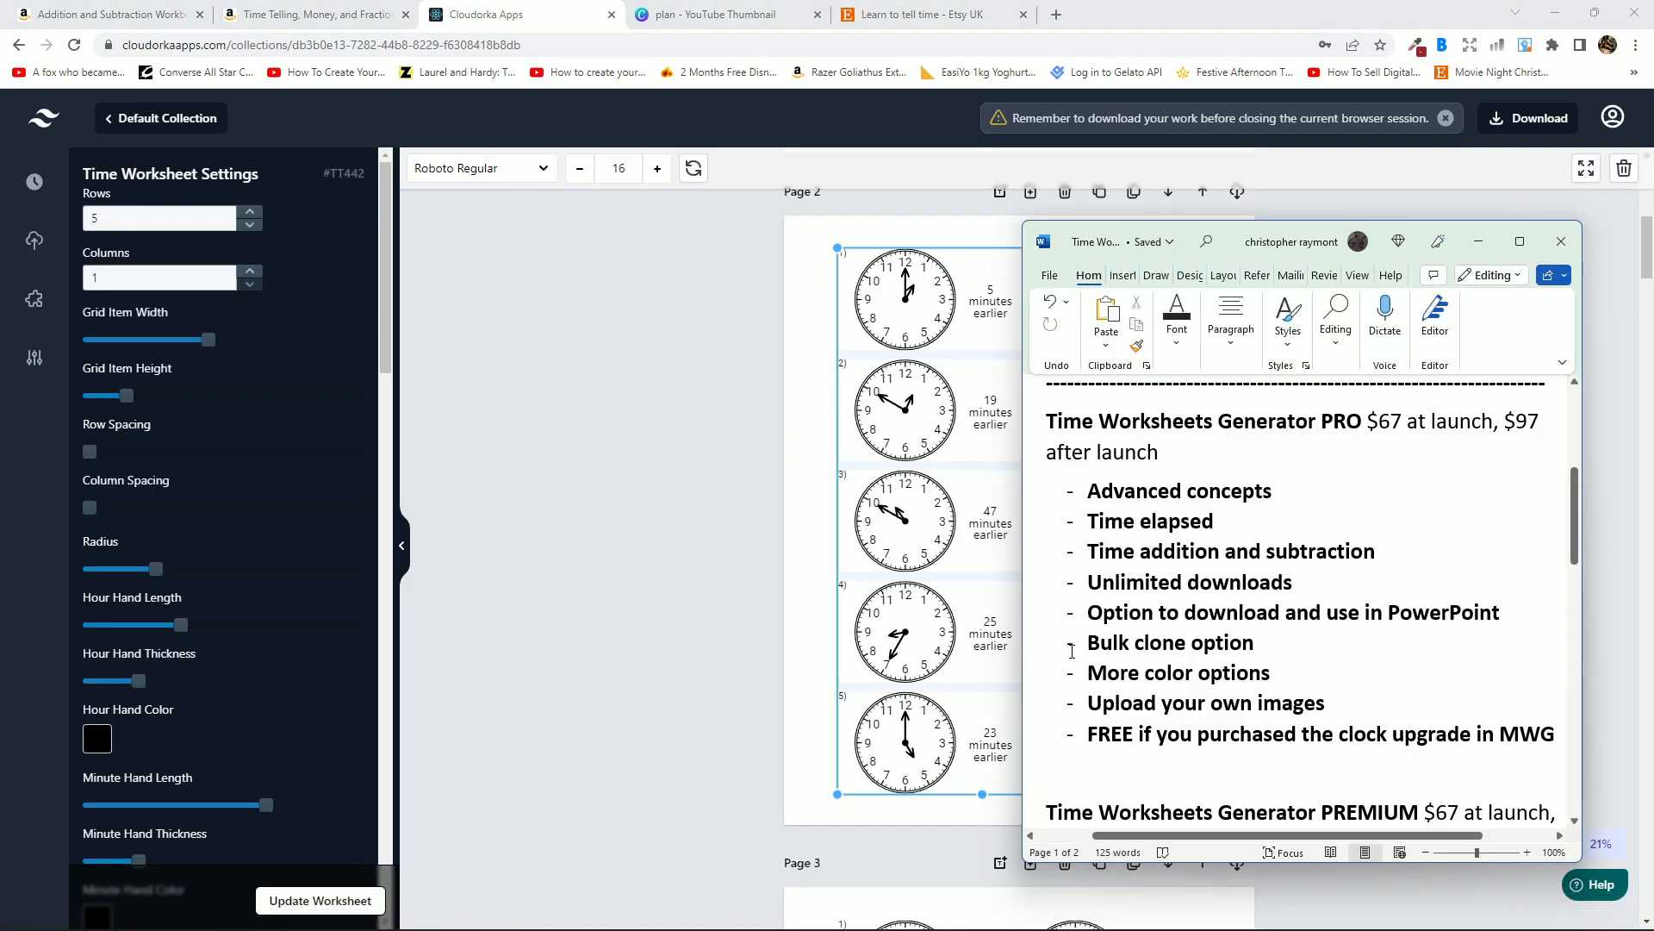
{"action": "left_click_drag", "start_coordinate": [1088, 673], "coordinate": [1224, 685]}
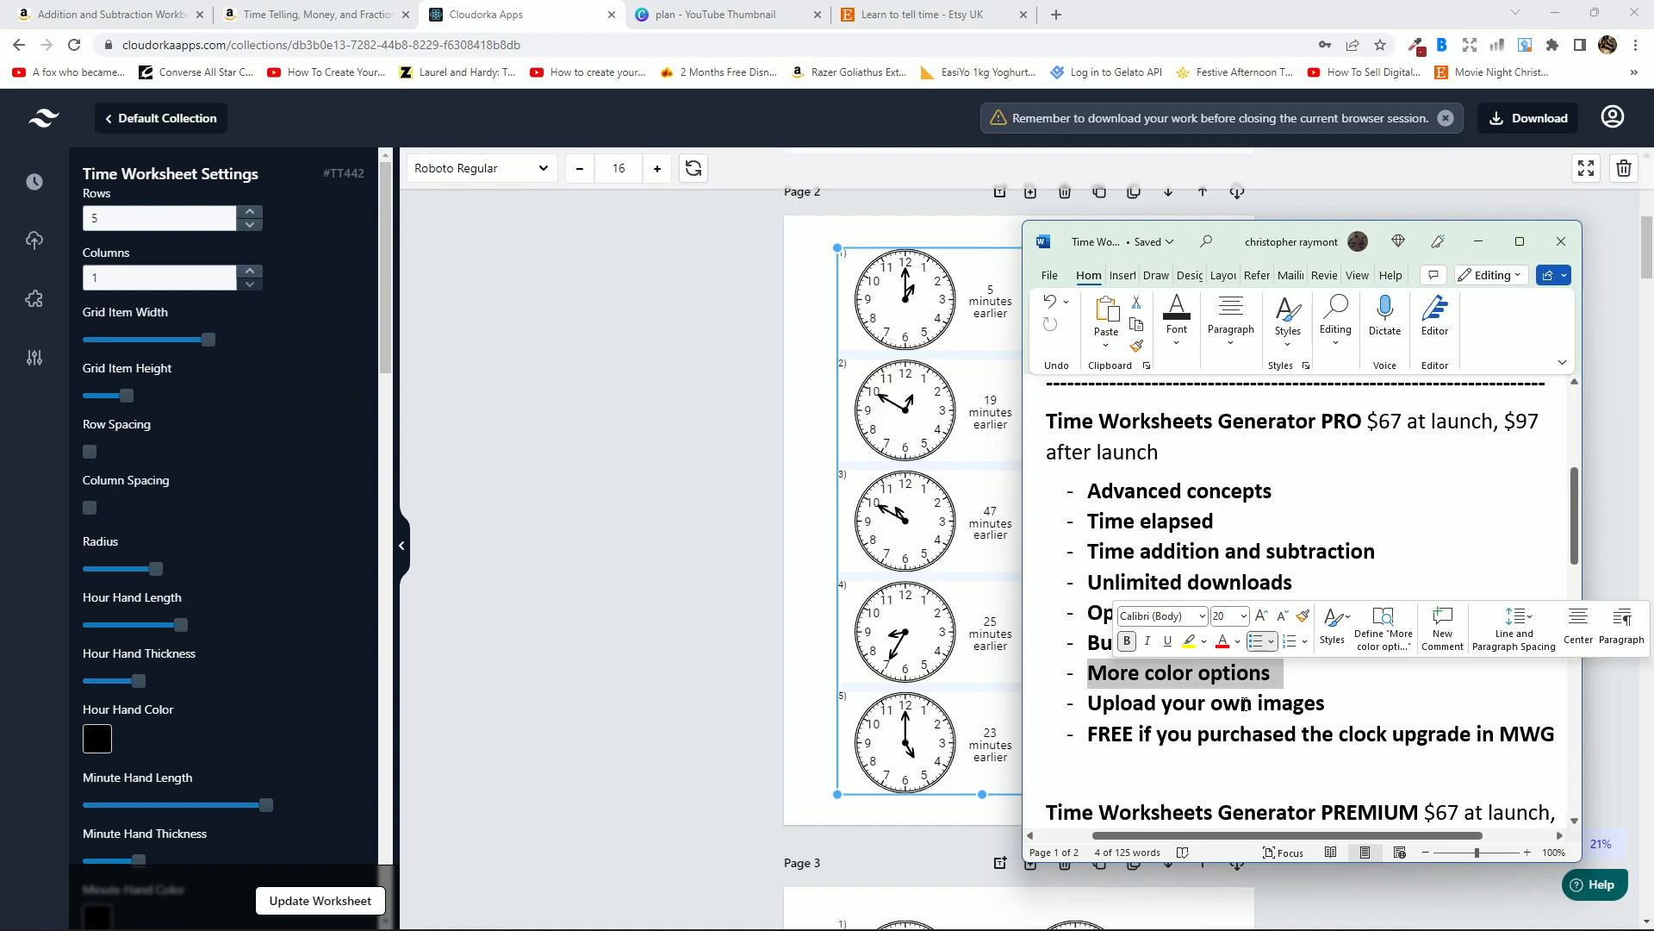
{"action": "left_click", "coordinate": [1230, 704]}
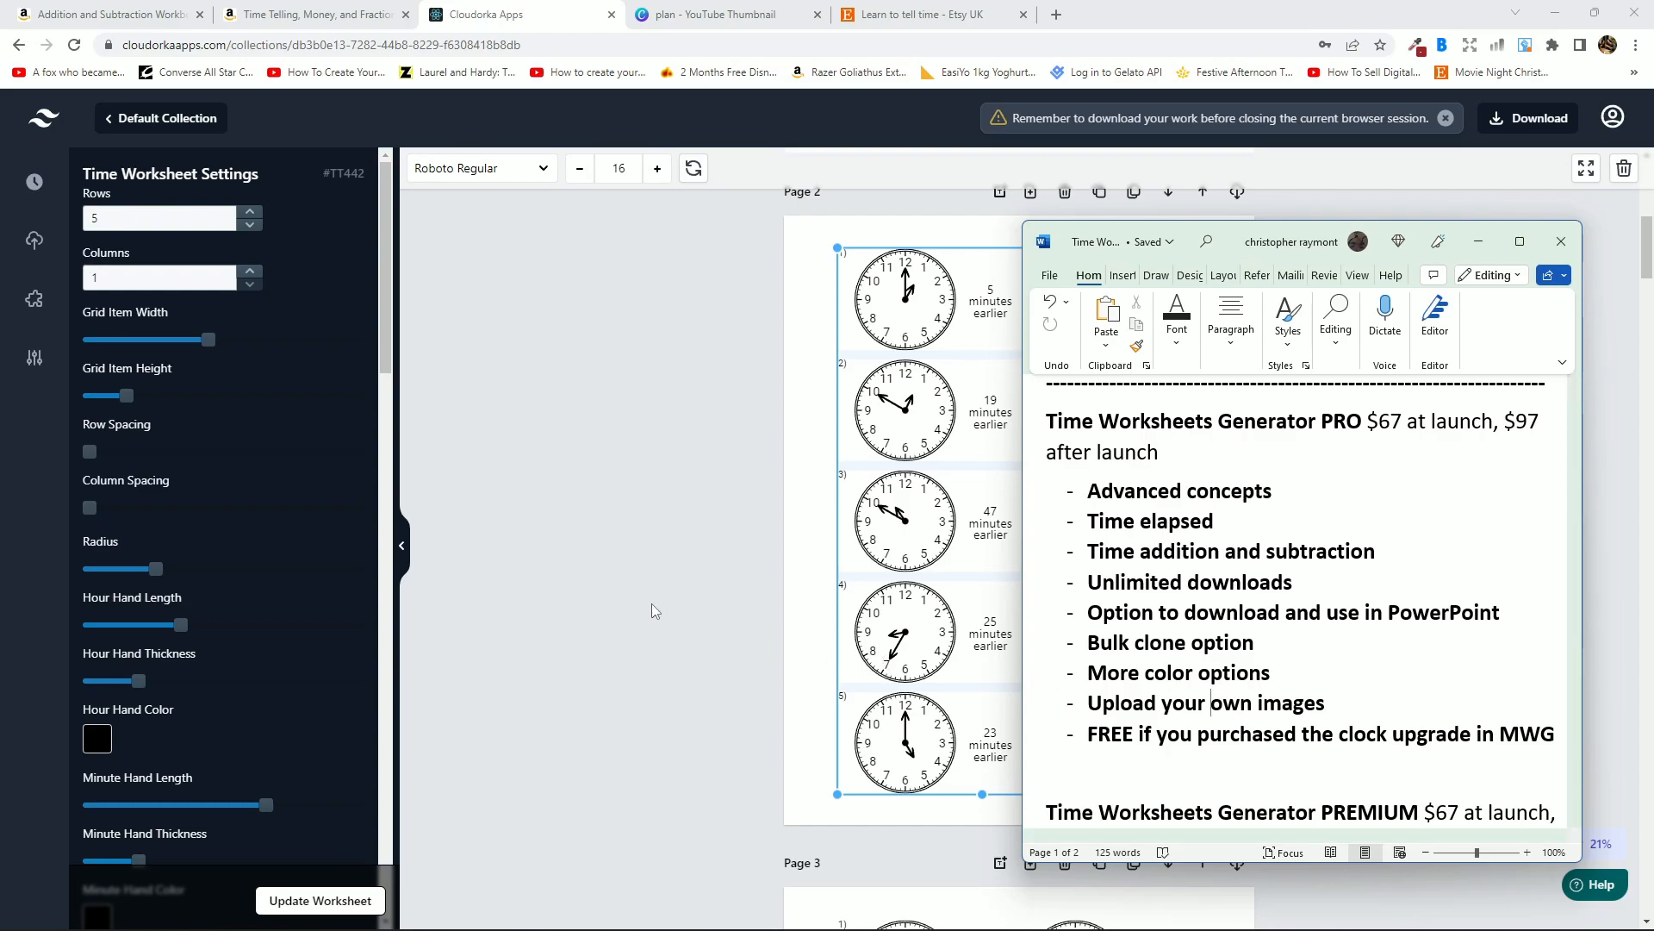
Open the image upload area and move through the Word document toward the PREMIUM plan section.
{"action": "left_click", "coordinate": [43, 248]}
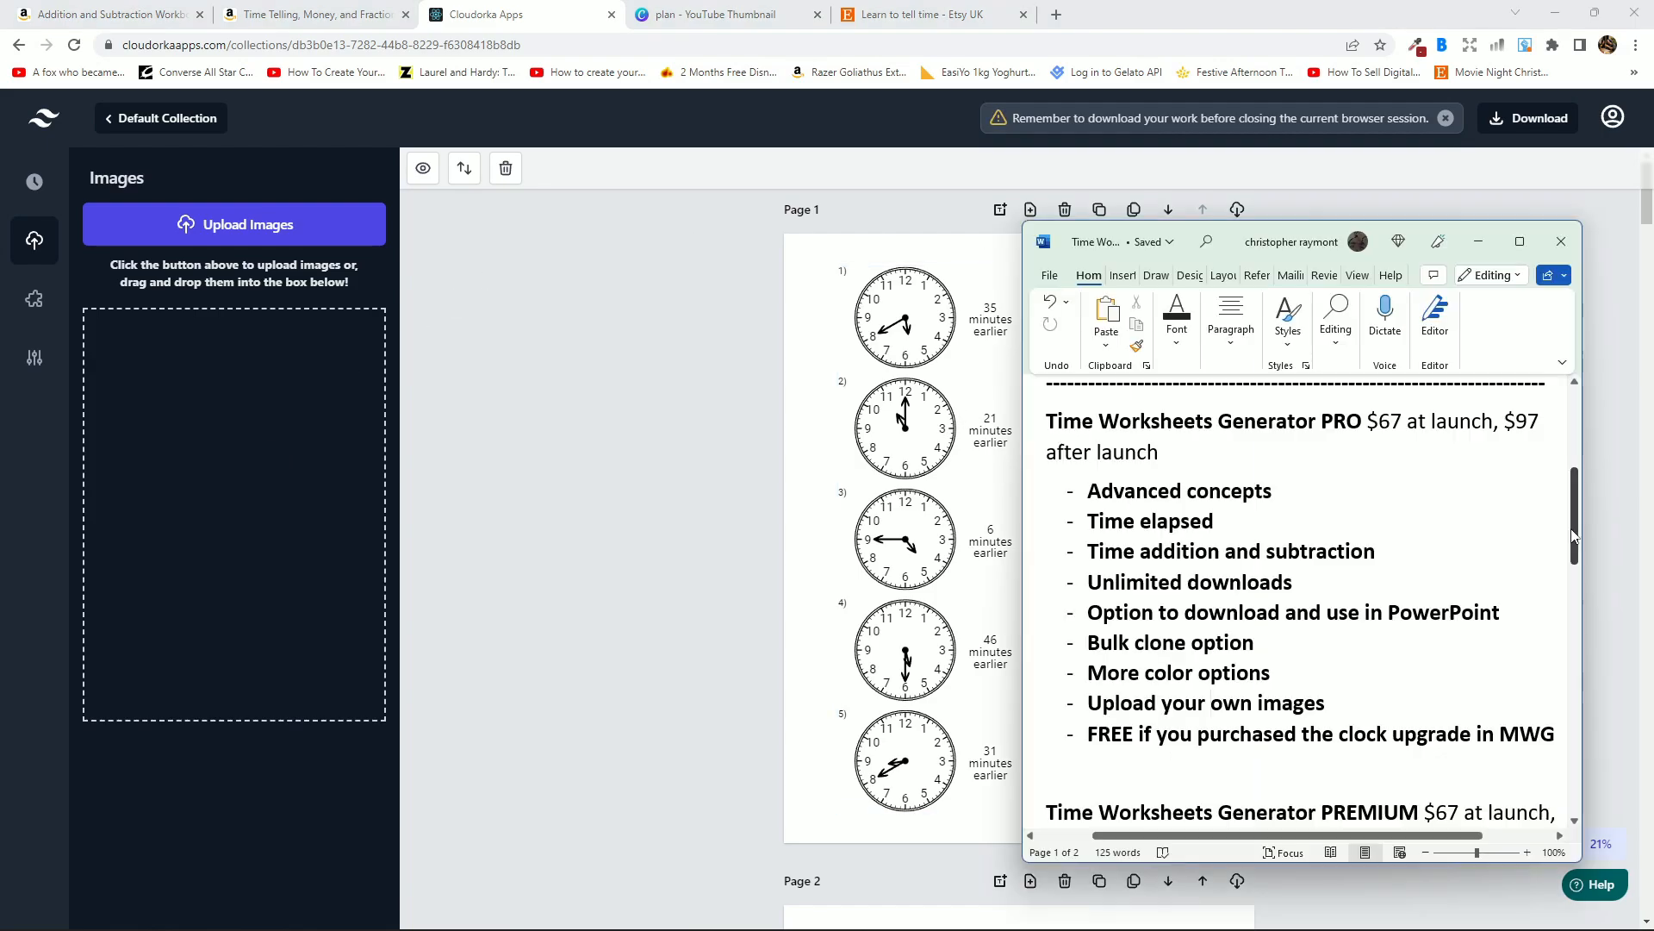
{"action": "left_click_drag", "start_coordinate": [1574, 532], "coordinate": [1574, 536]}
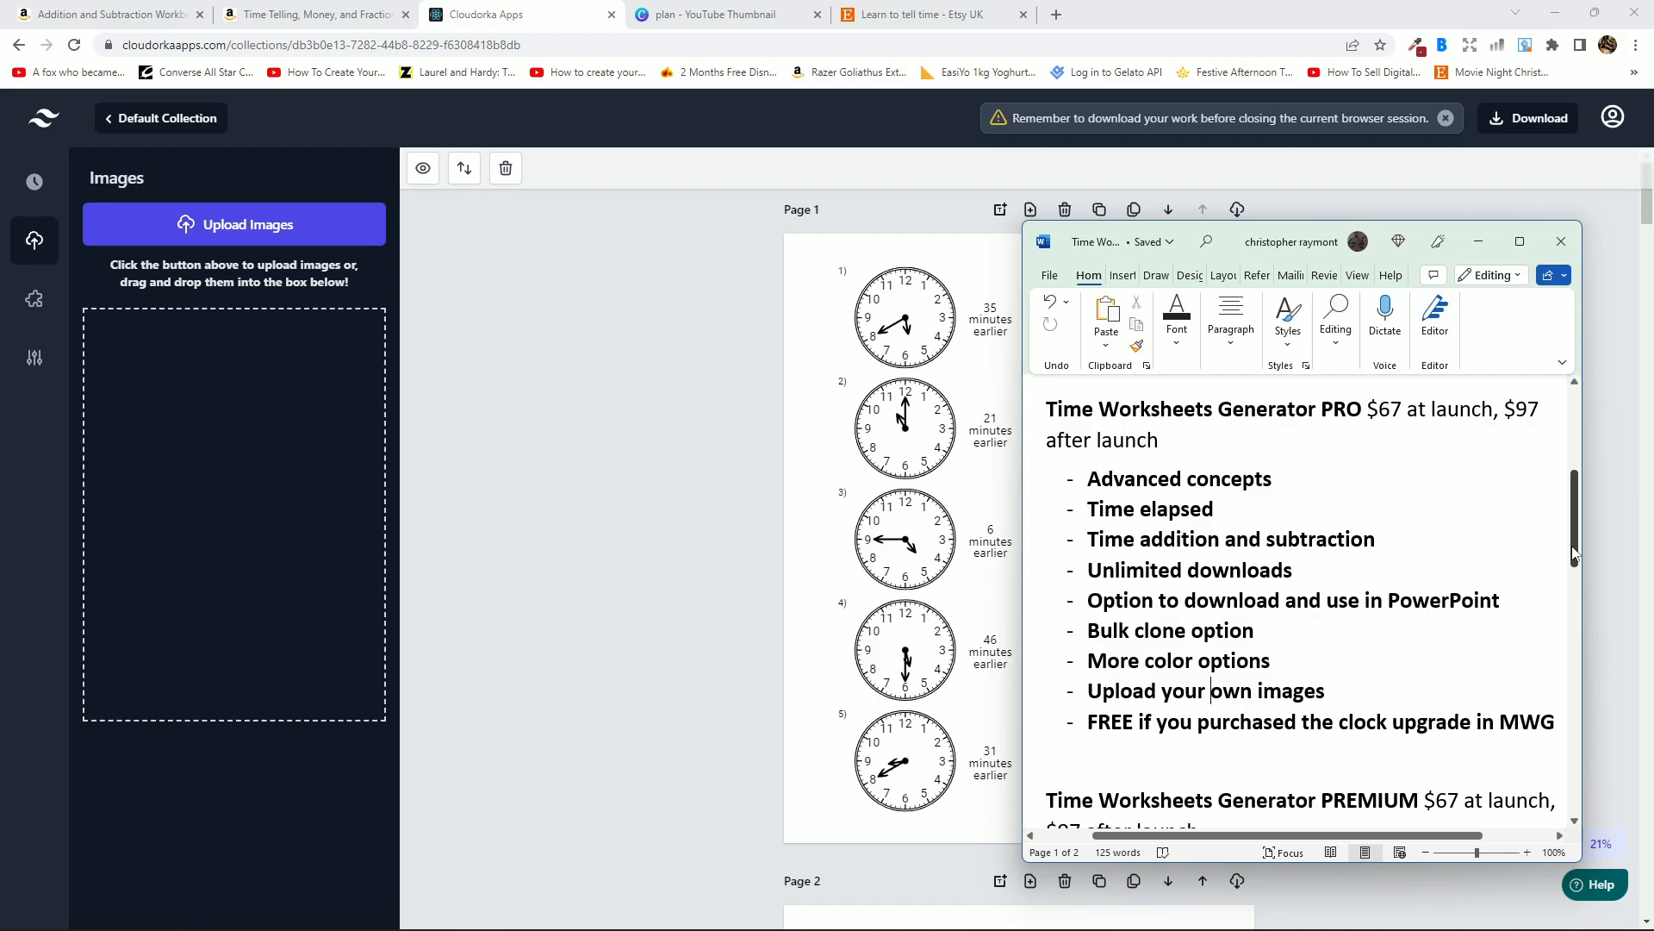
{"action": "left_click_drag", "start_coordinate": [1330, 836], "coordinate": [1354, 836]}
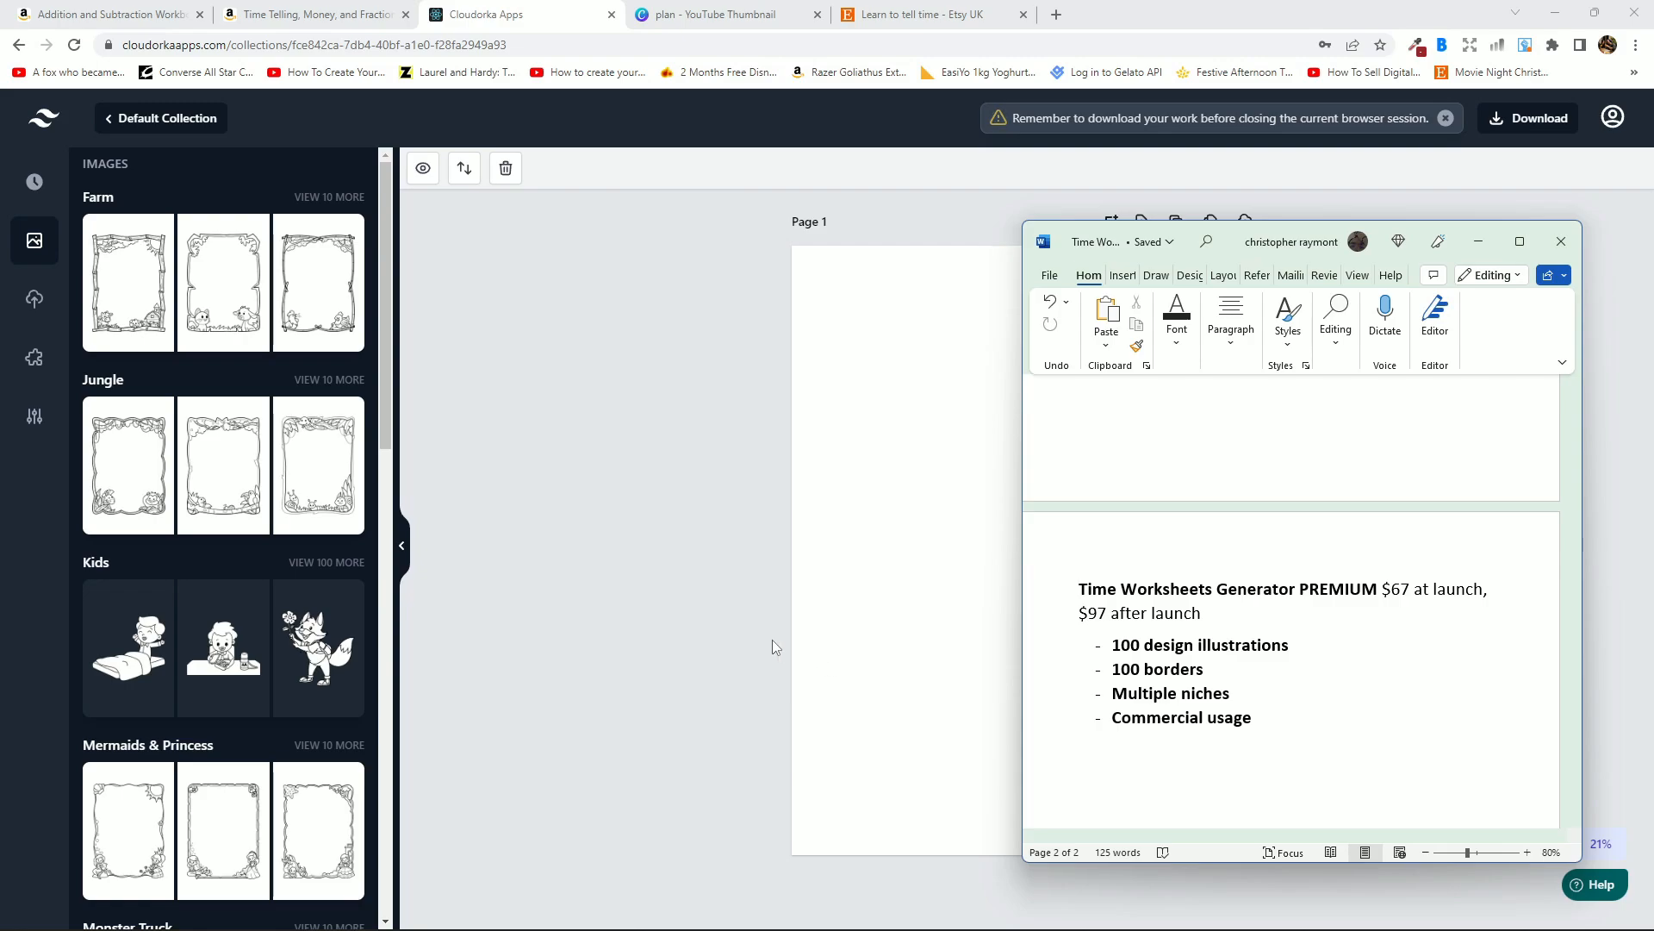
Add the TT003 o'clock template with dashed answer lines to the blank page 1 and shrink it within the page.
{"action": "left_click", "coordinate": [708, 597]}
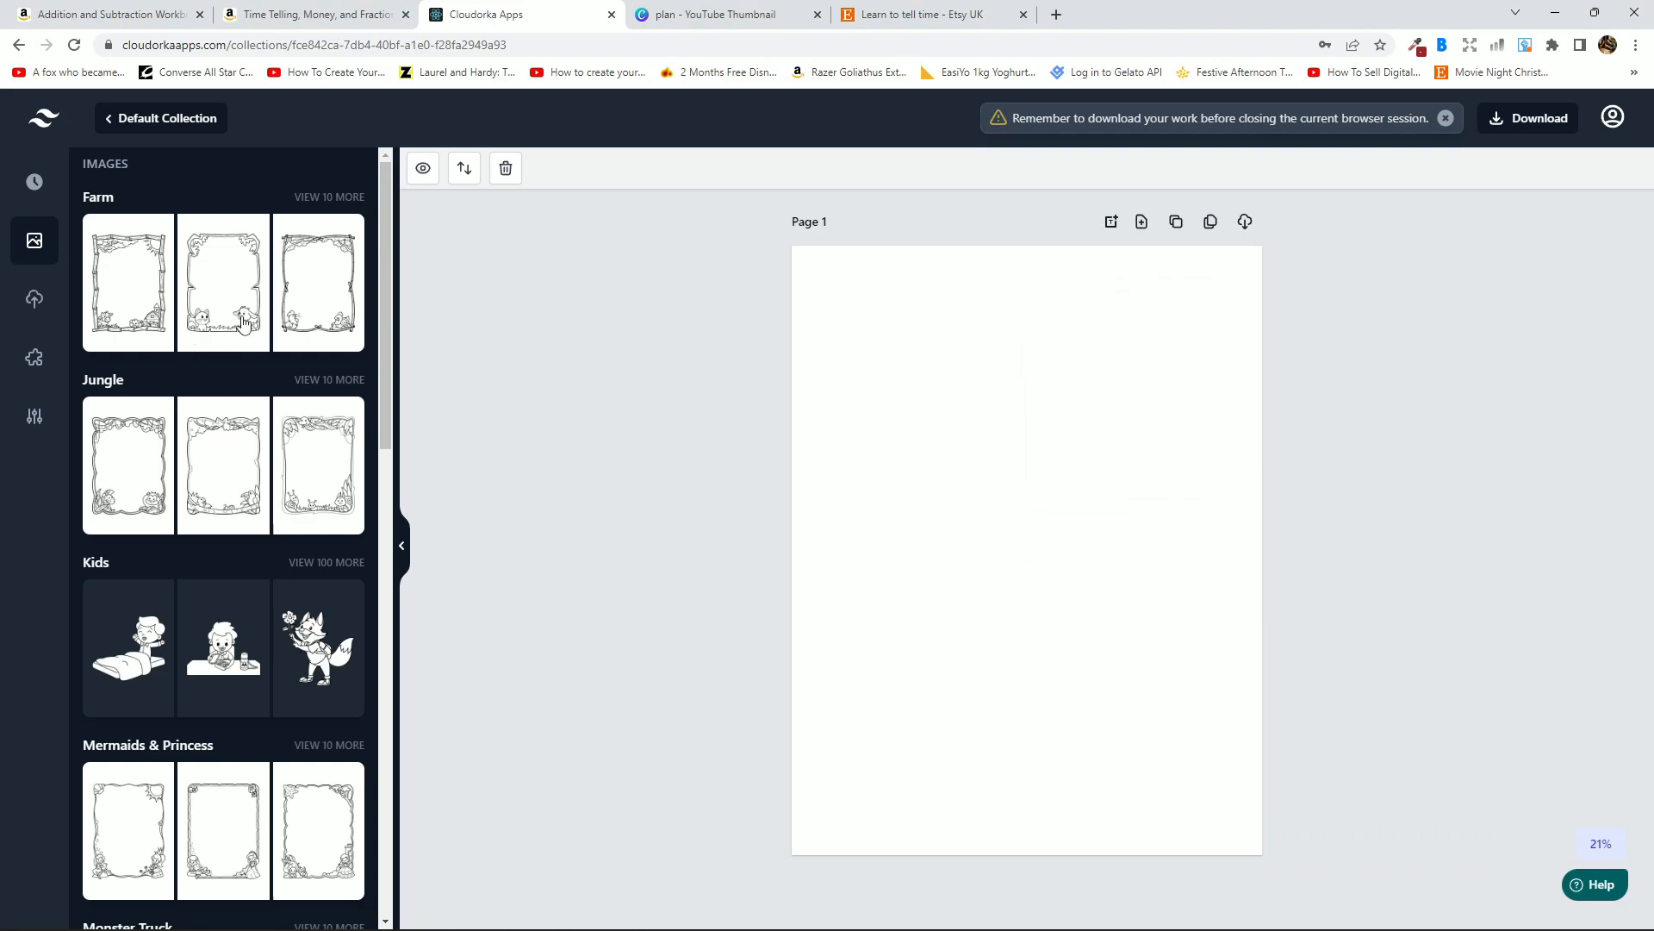
{"action": "left_click", "coordinate": [32, 182]}
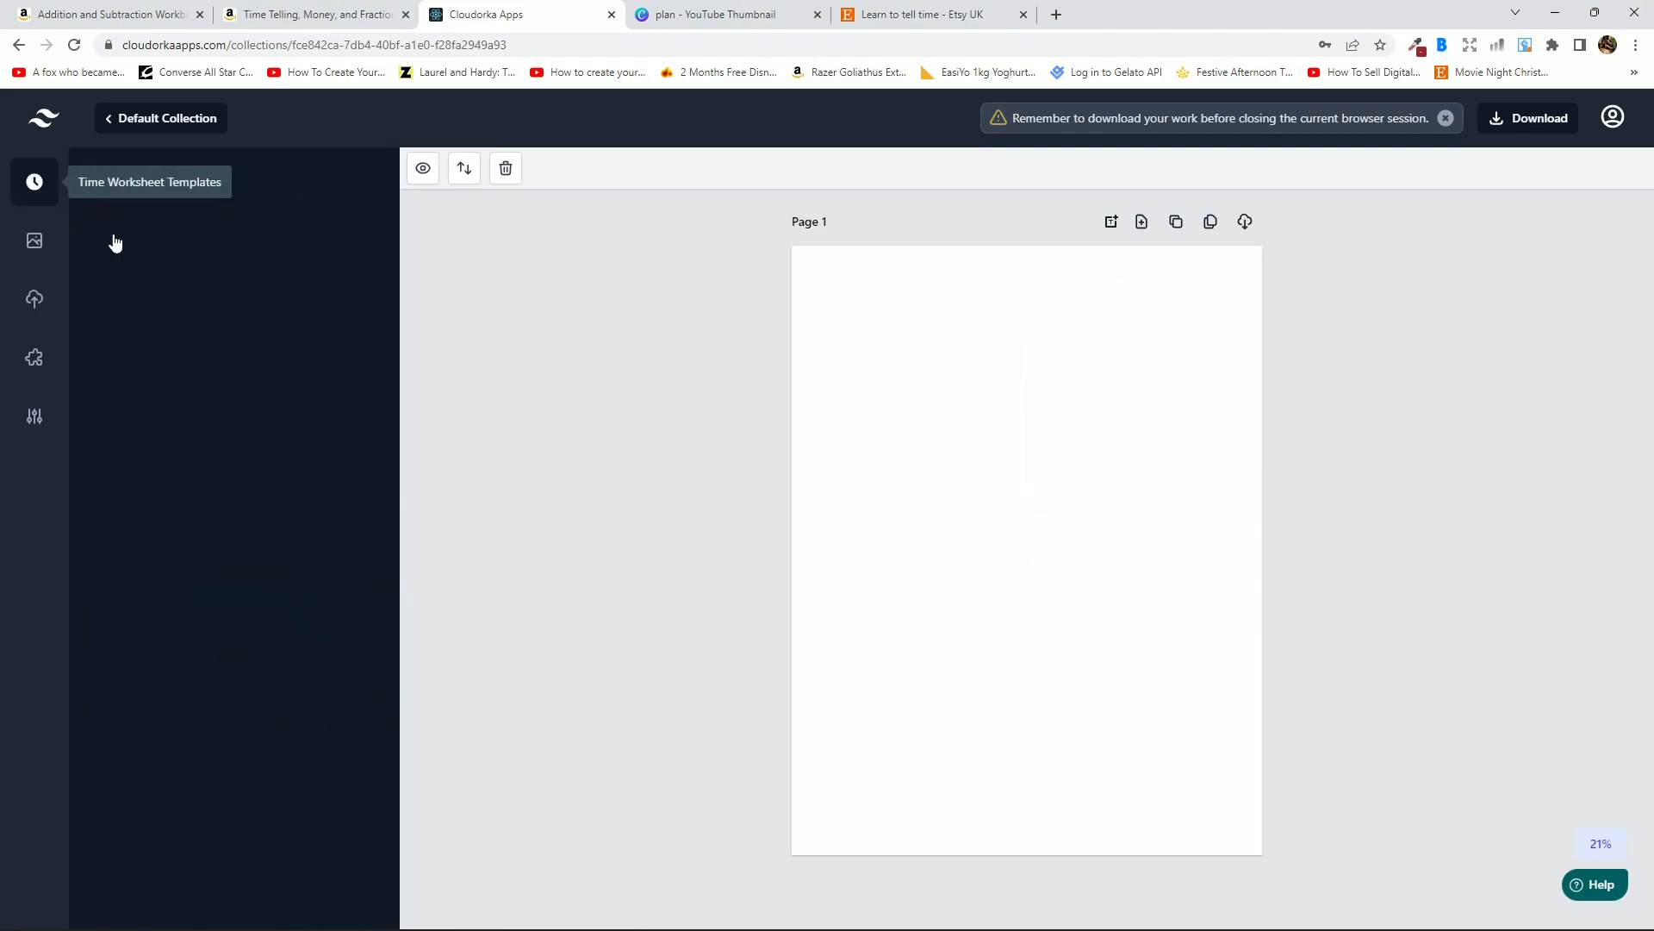
{"action": "left_click", "coordinate": [319, 280]}
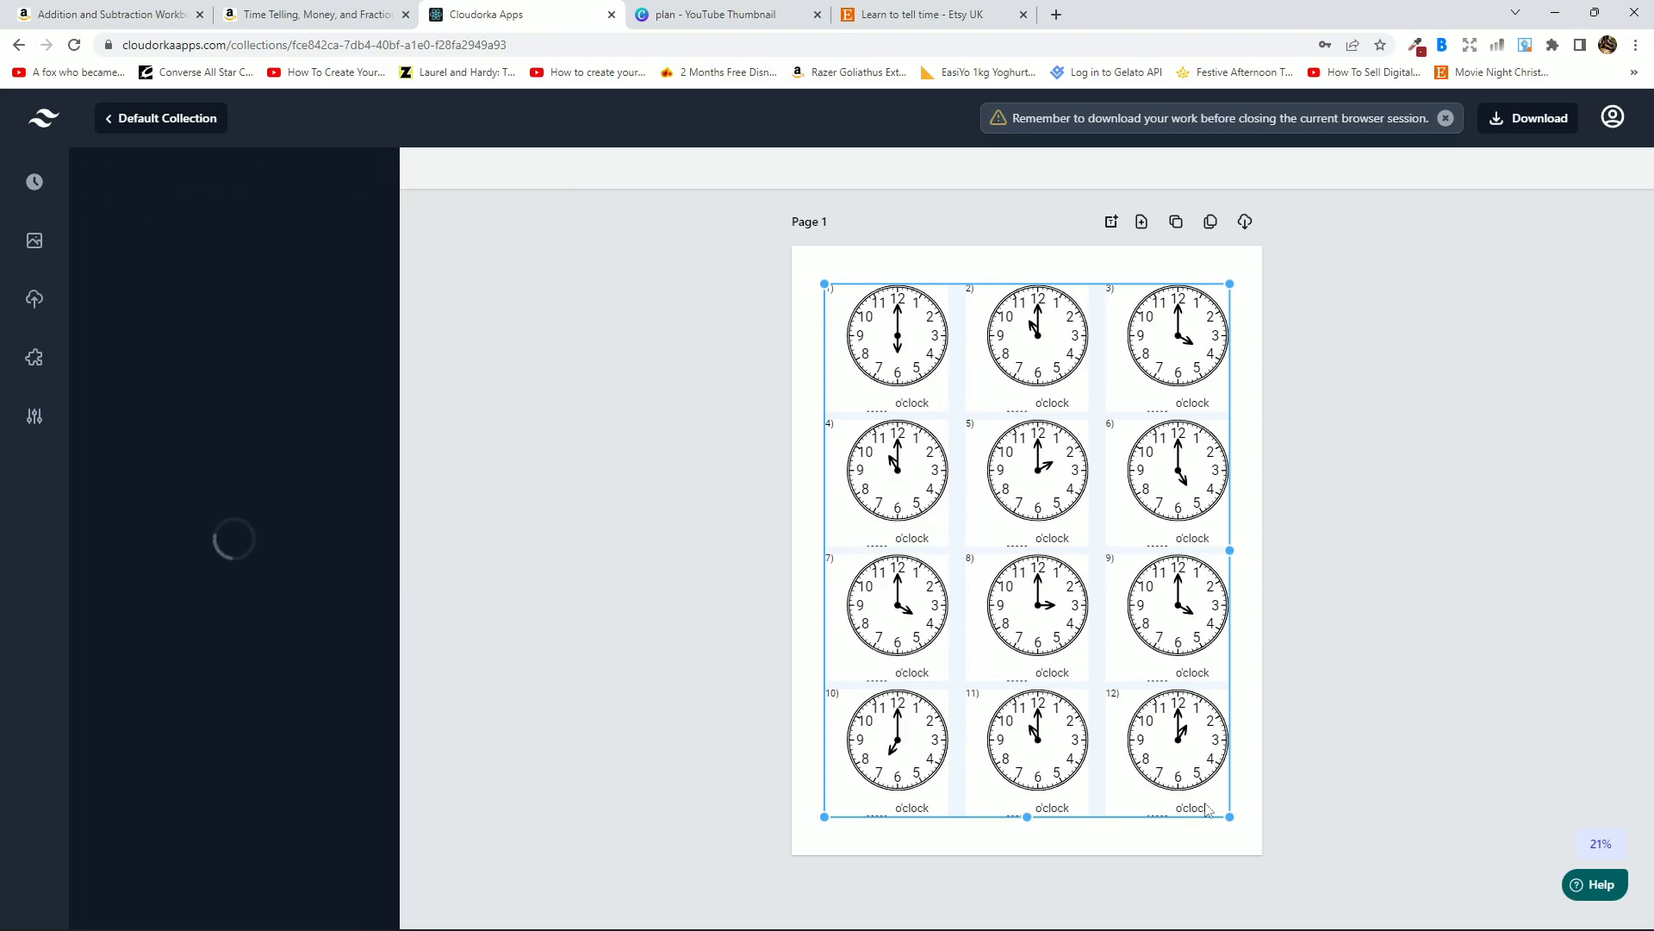
{"action": "left_click_drag", "start_coordinate": [1055, 556], "coordinate": [1067, 574]}
Browse the image library's Farm and Jungle borders, the Kids illustrations and the remaining themed border categories.
{"action": "left_click", "coordinate": [24, 253]}
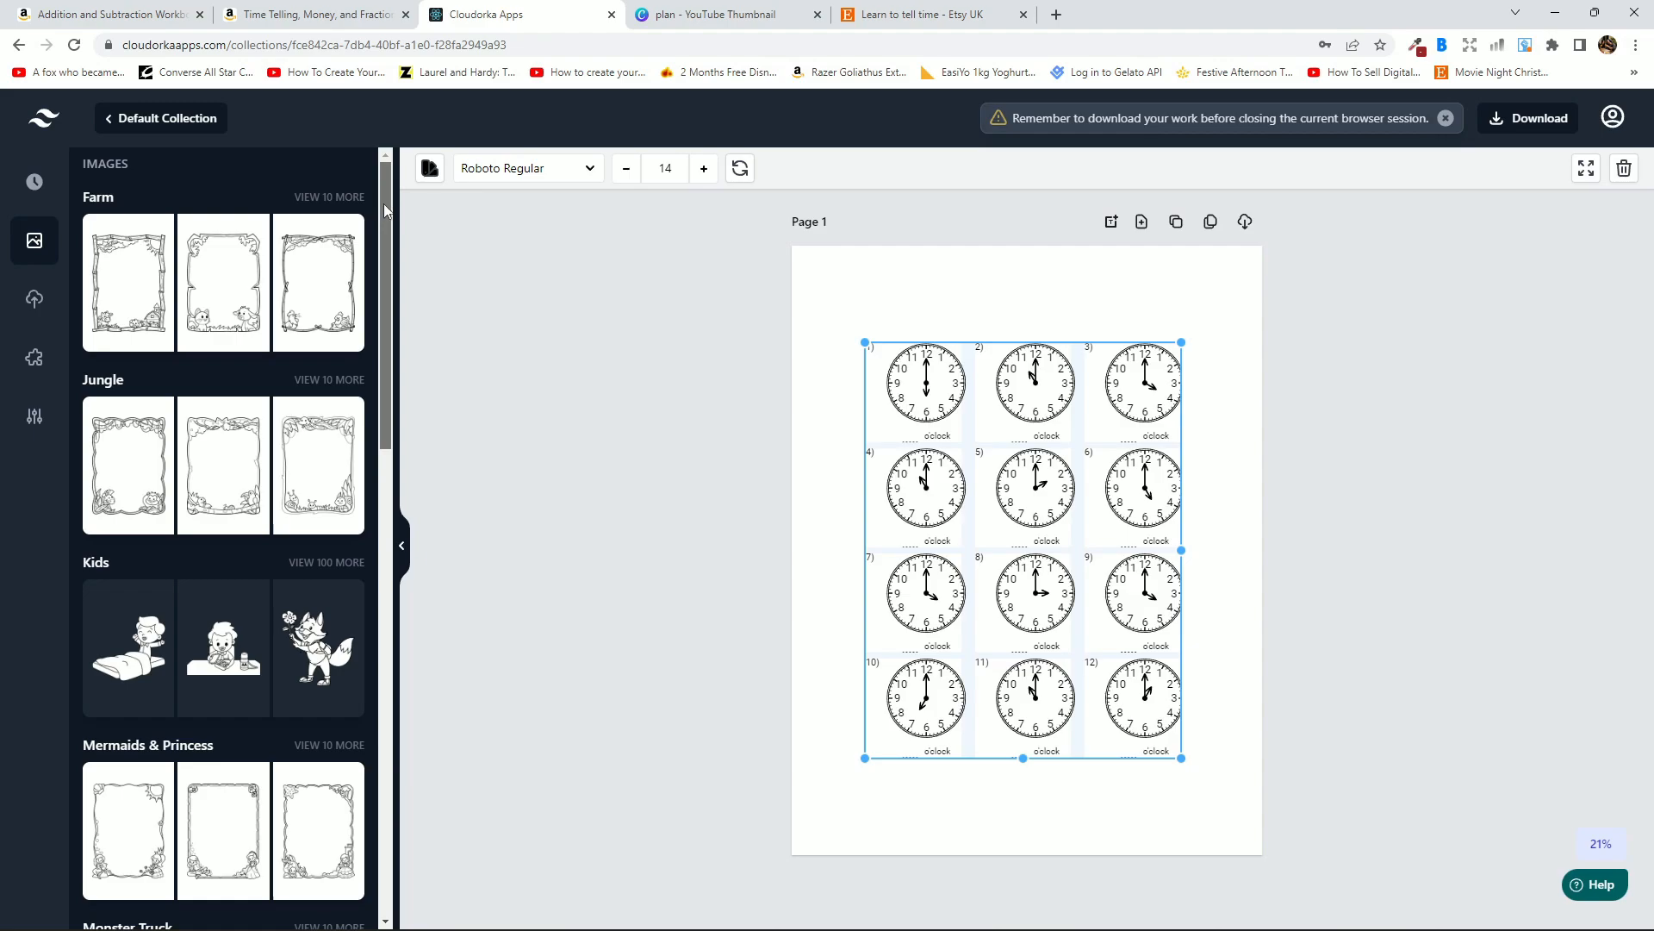
{"action": "left_click_drag", "start_coordinate": [384, 204], "coordinate": [388, 288]}
{"action": "scroll", "coordinate": [337, 309], "scroll_direction": "up", "scroll_amount": 2}
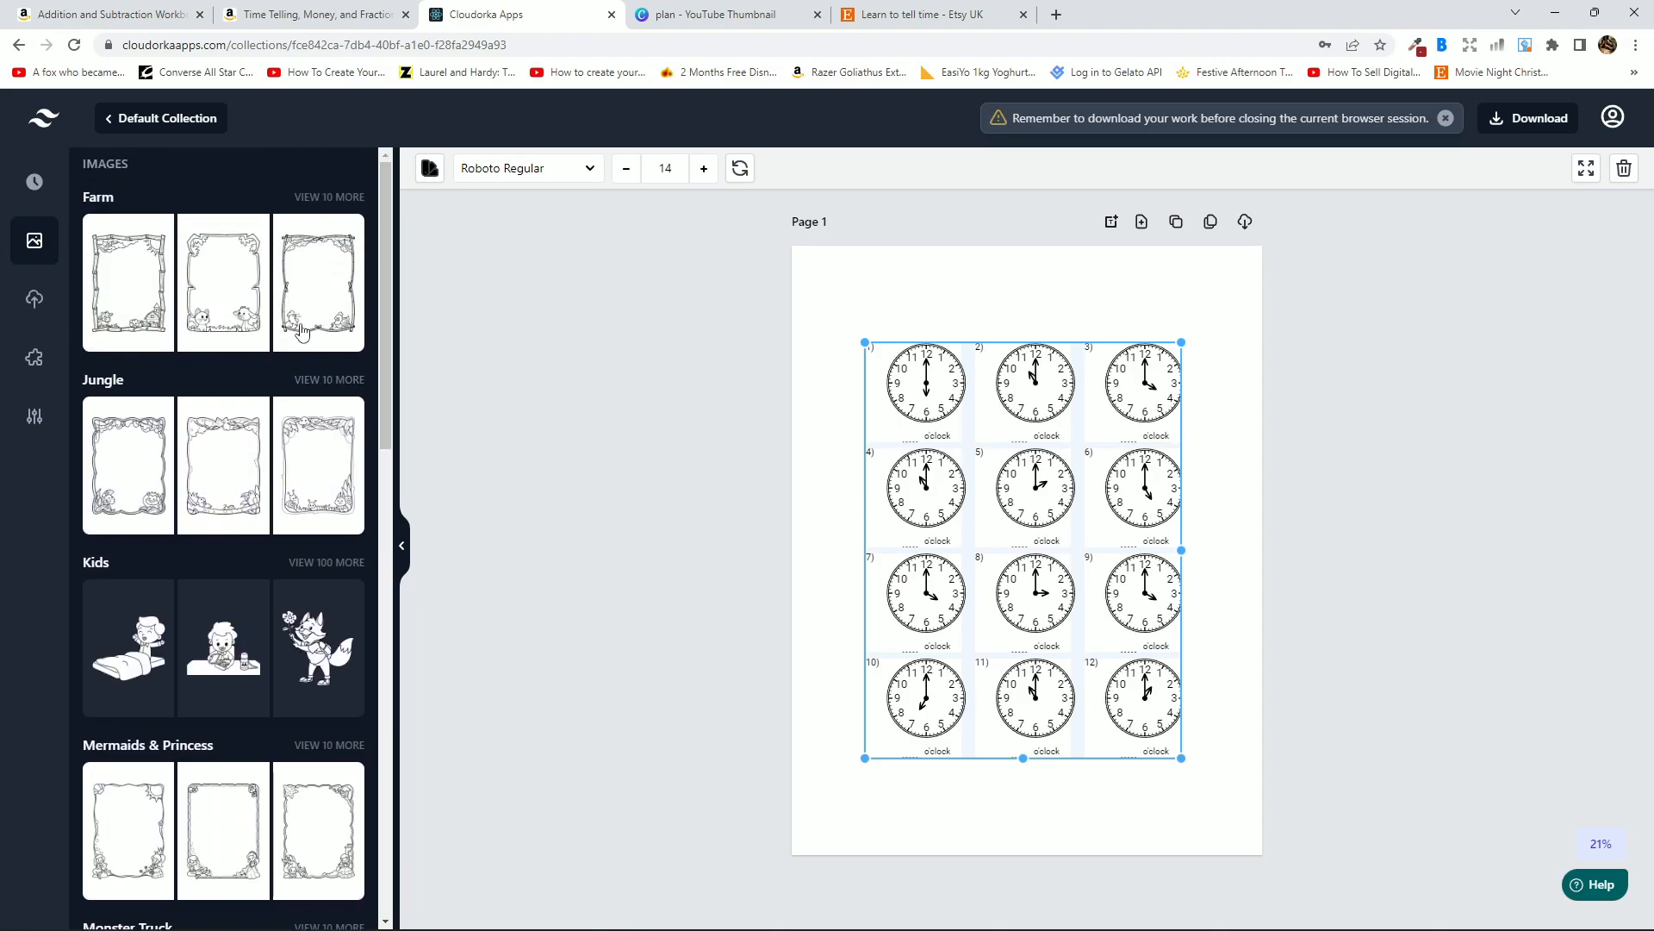
{"action": "left_click", "coordinate": [336, 200]}
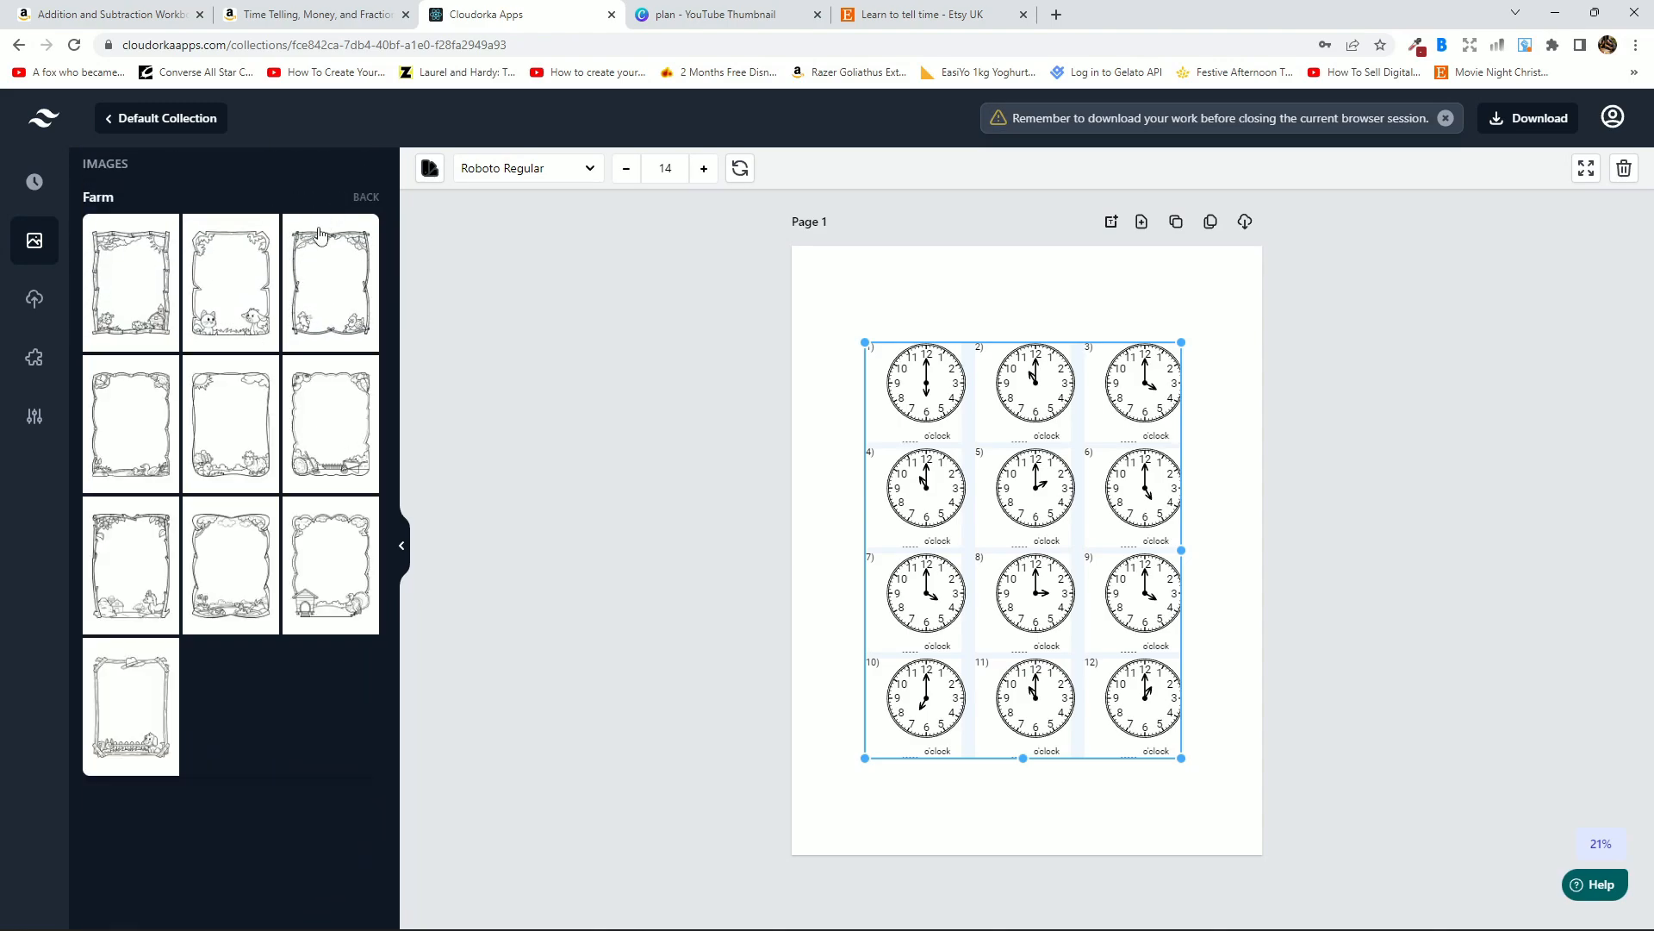
{"action": "left_click", "coordinate": [365, 200]}
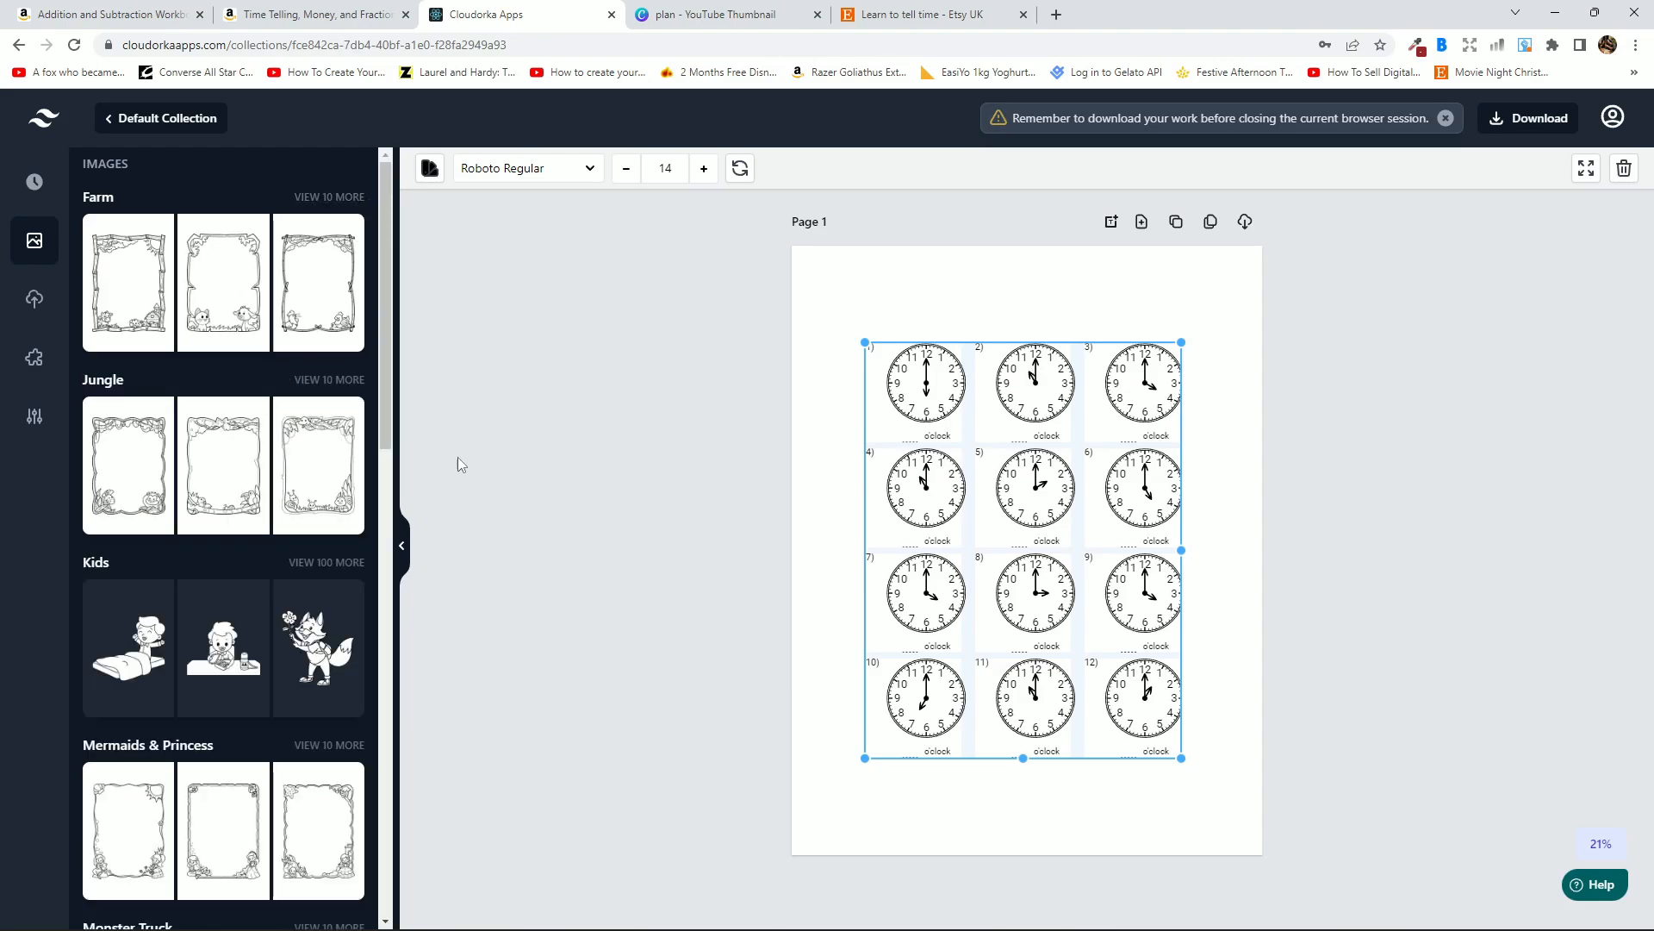
{"action": "left_click", "coordinate": [329, 379]}
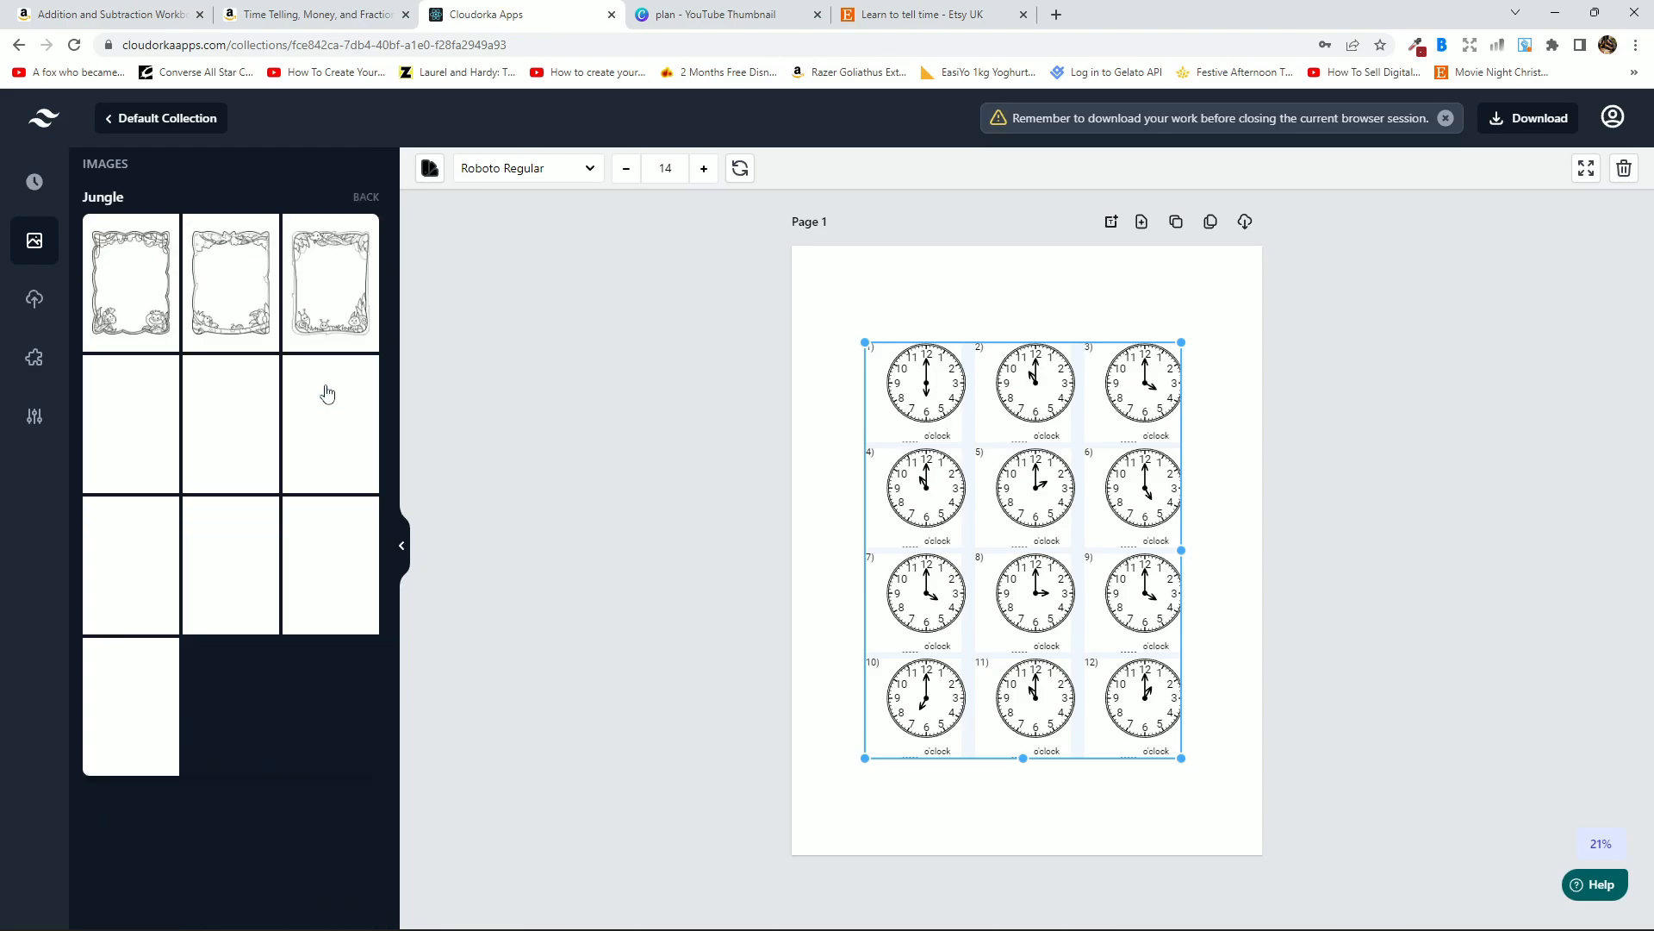
{"action": "left_click", "coordinate": [365, 198]}
{"action": "left_click", "coordinate": [326, 562]}
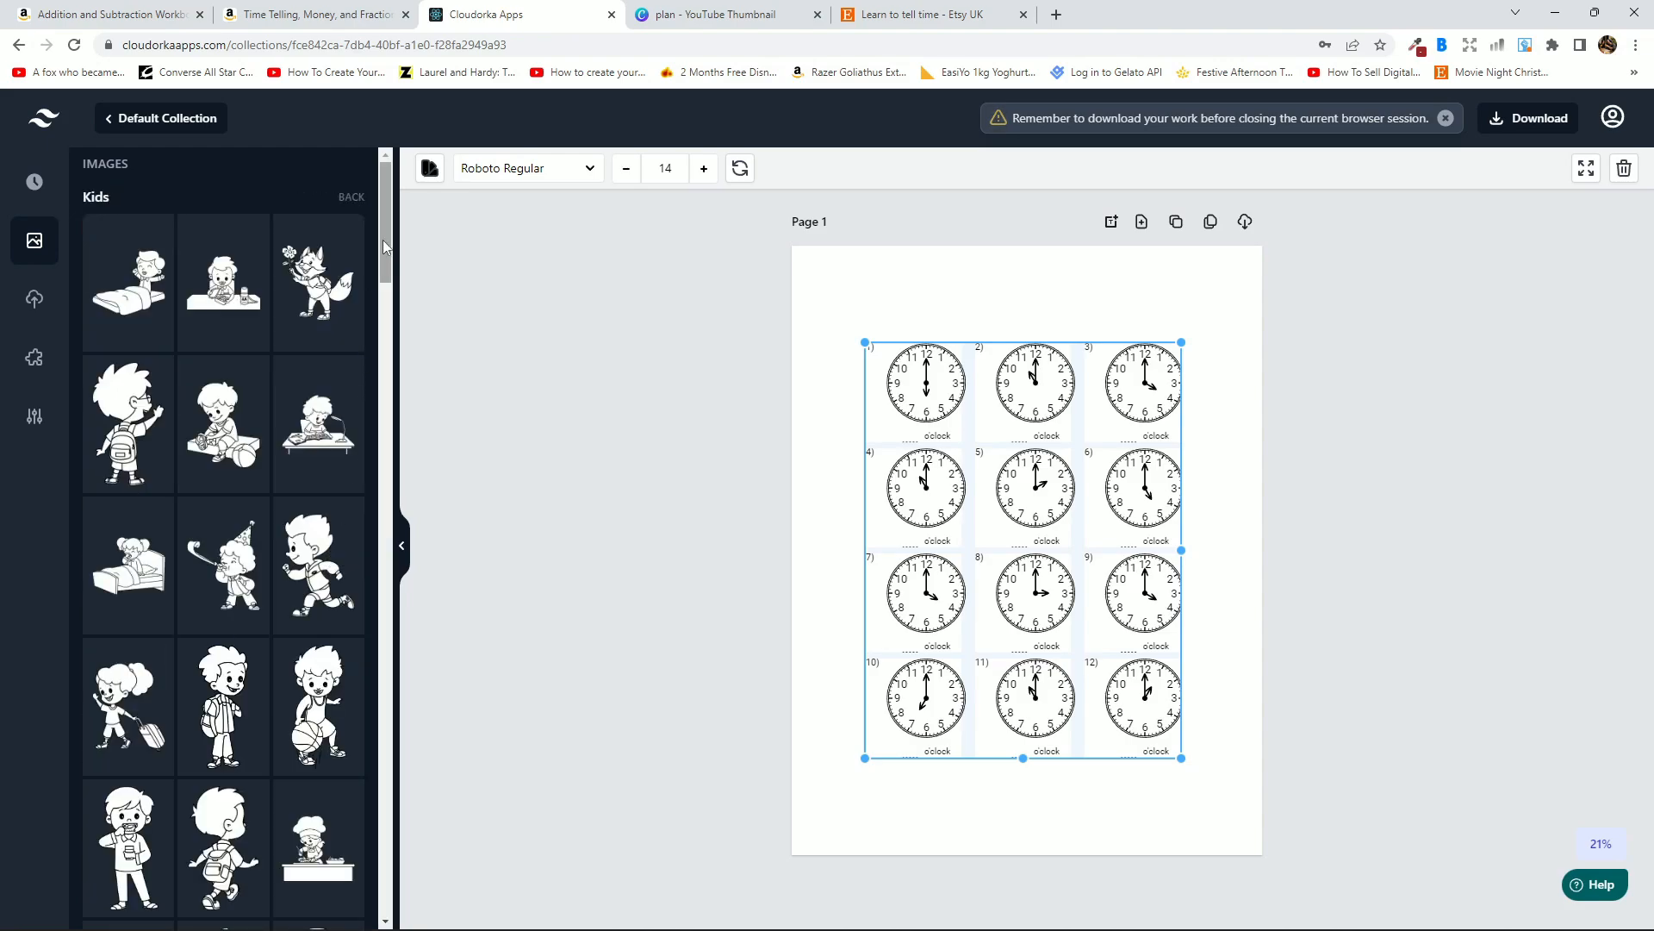
{"action": "mouse_move", "coordinate": [382, 239]}
{"action": "left_mouse_down"}
{"action": "mouse_move", "coordinate": [381, 503]}
{"action": "mouse_move", "coordinate": [372, 223]}
{"action": "left_mouse_up"}
{"action": "left_click", "coordinate": [352, 197]}
{"action": "scroll", "coordinate": [226, 566], "scroll_direction": "down", "scroll_amount": 4}
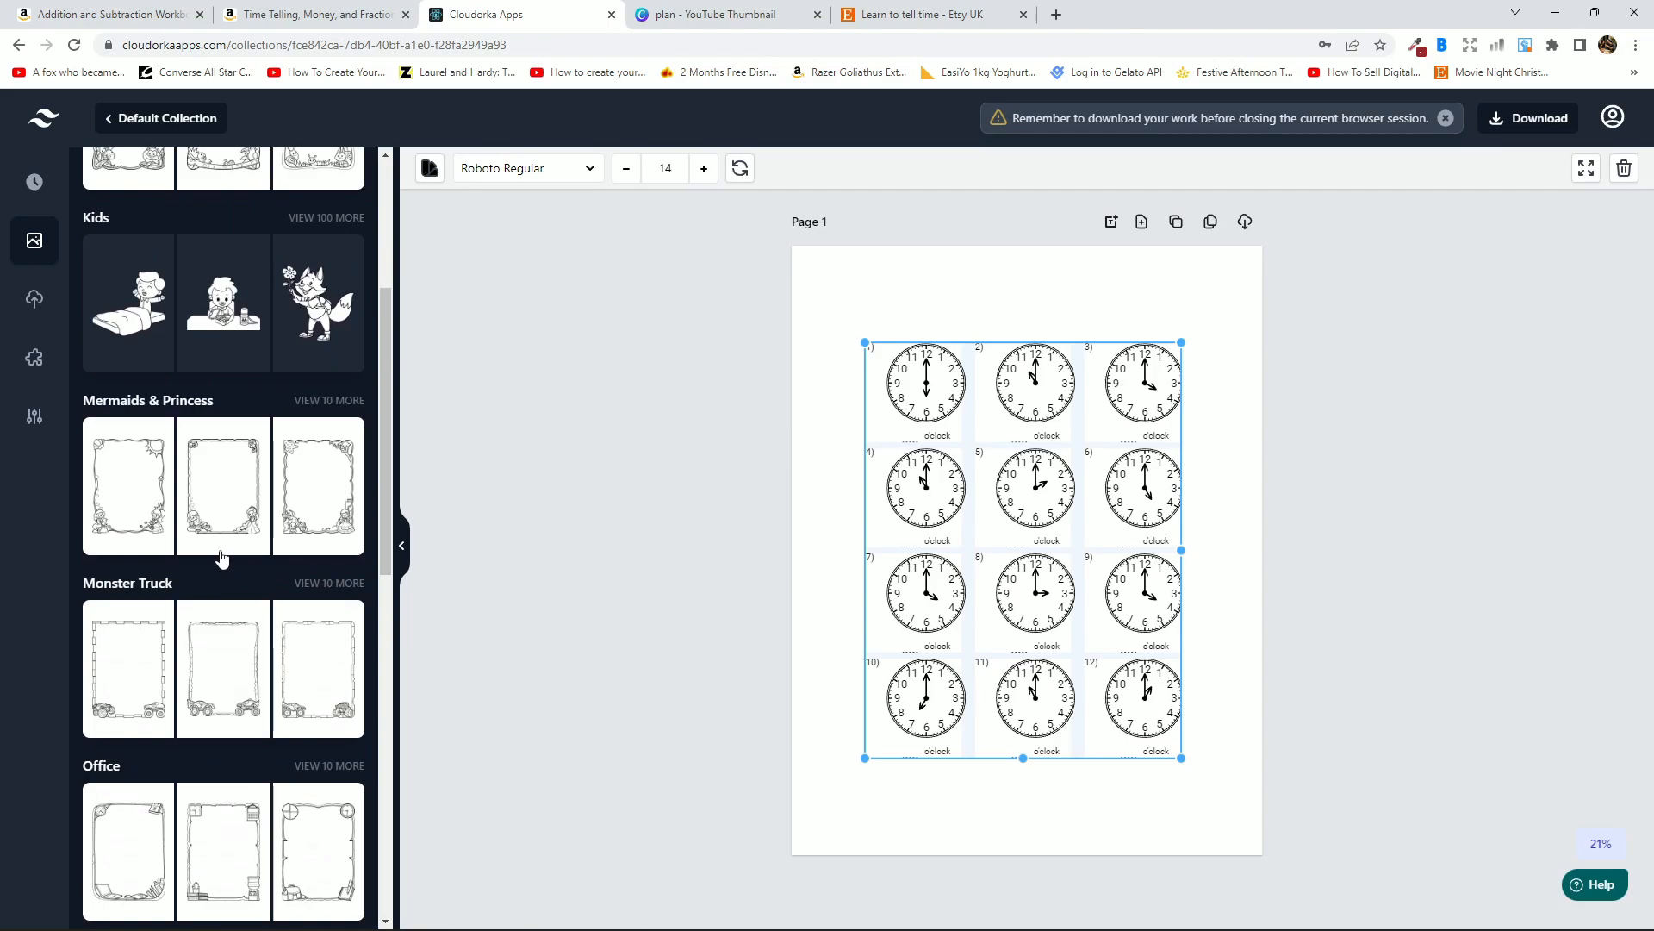
{"action": "scroll", "coordinate": [222, 558], "scroll_direction": "down", "scroll_amount": 1}
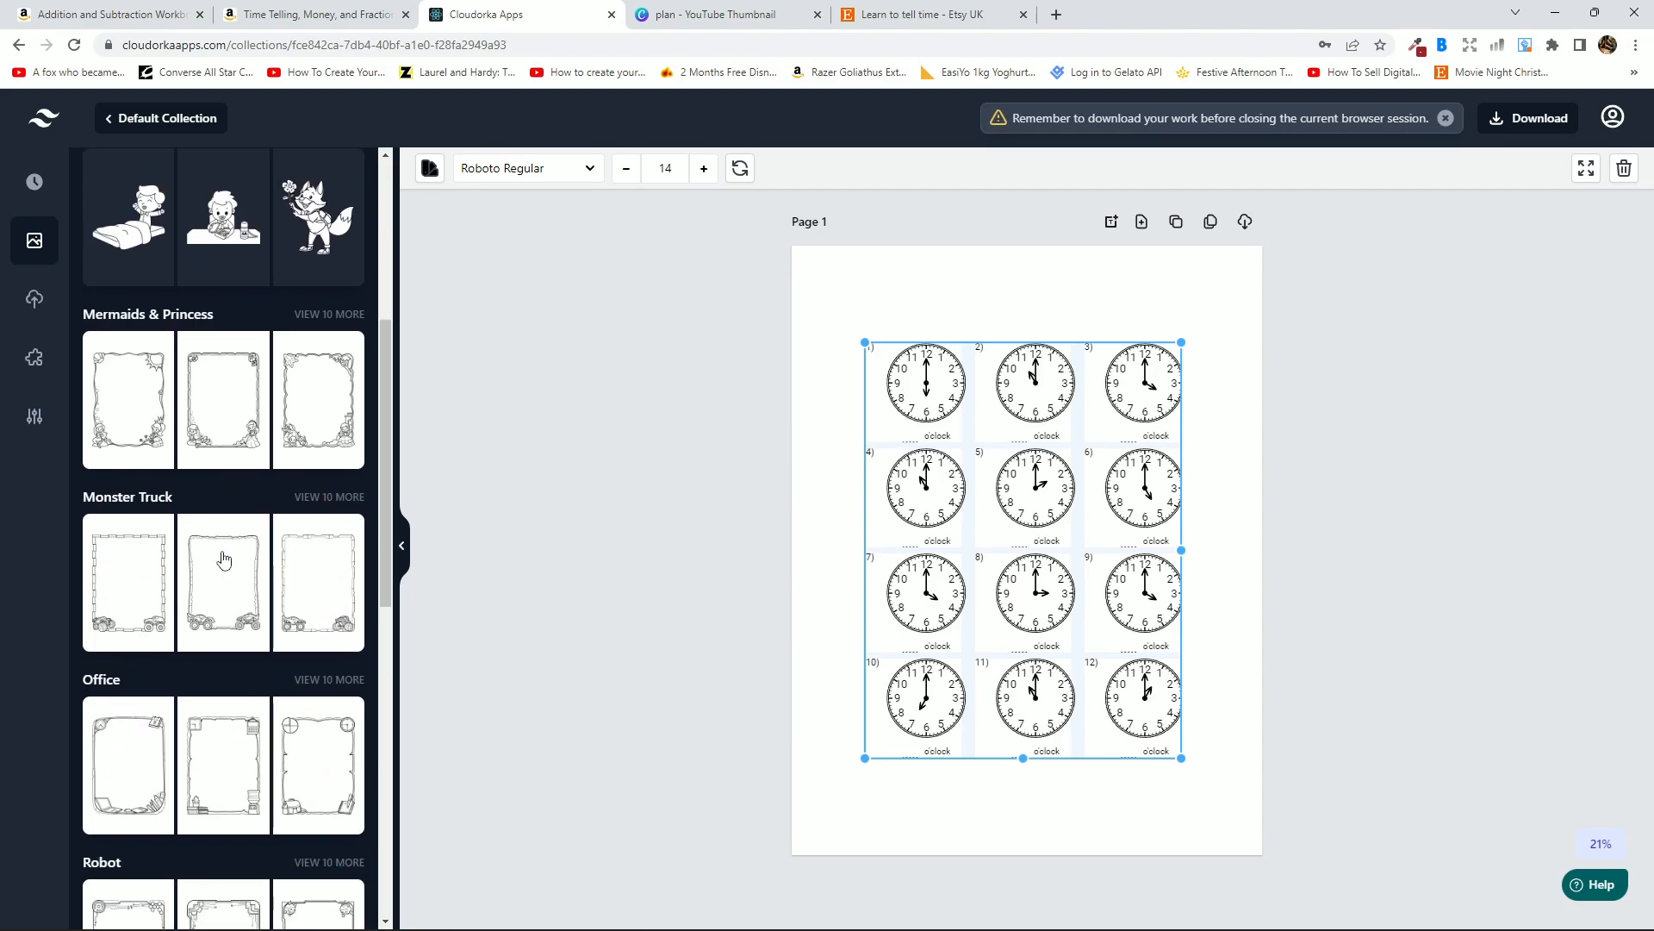
Add a wavy Monster Truck border to page 1, centre it around the clocks and send it to the back.
{"action": "left_click", "coordinate": [338, 499]}
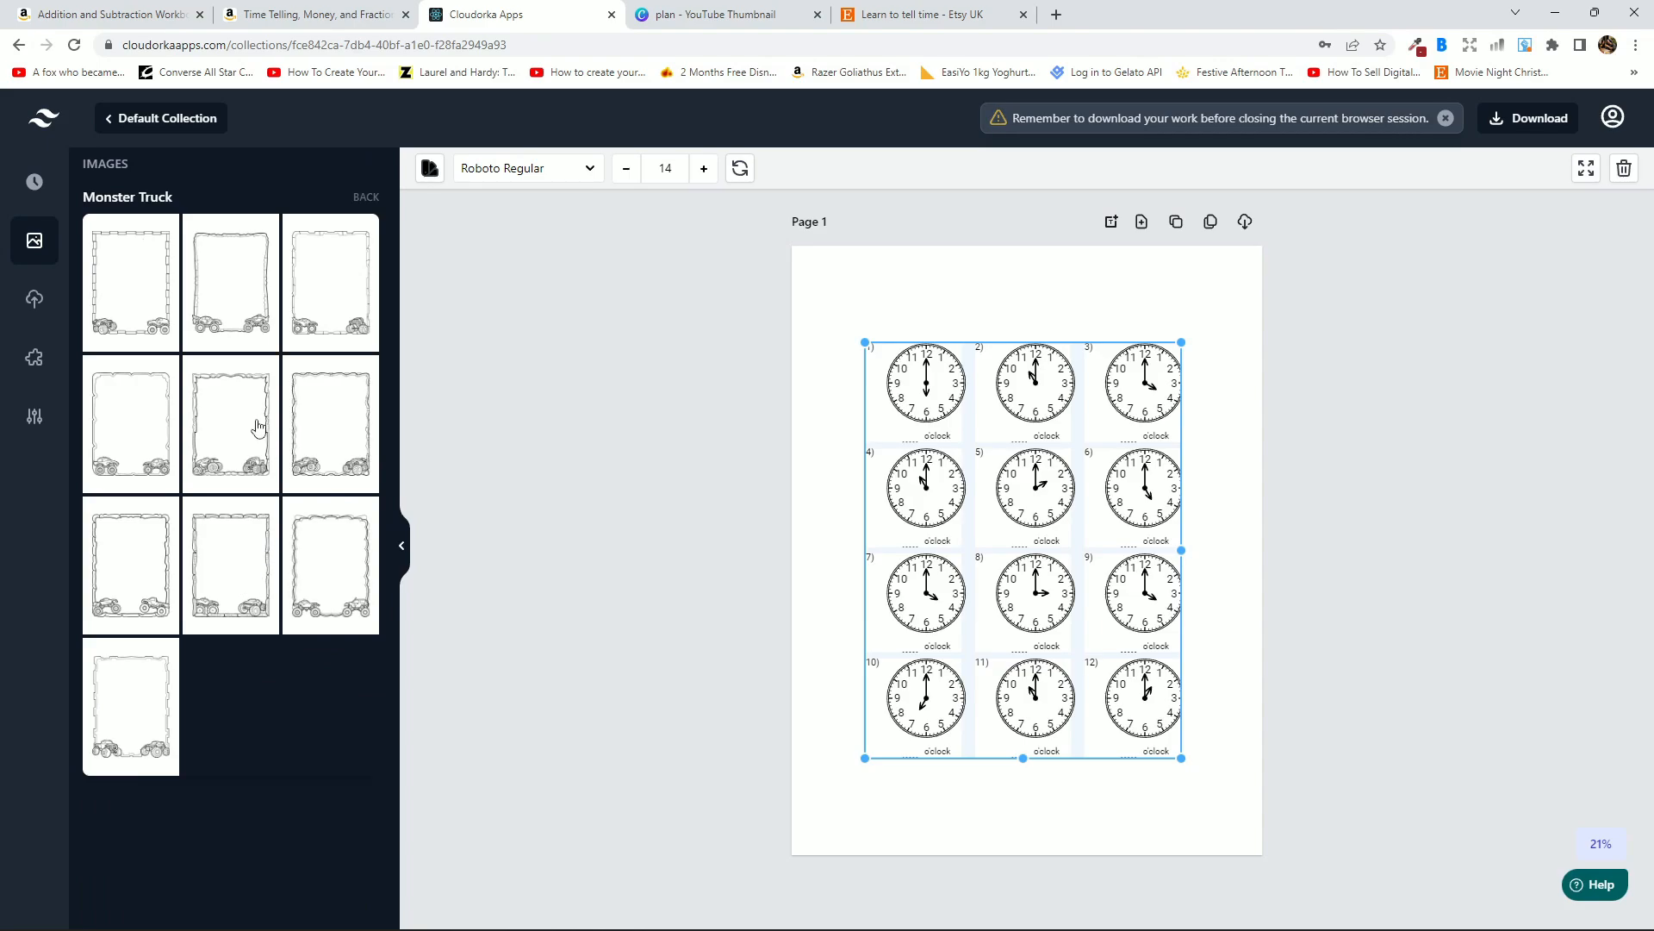
{"action": "left_click", "coordinate": [215, 455]}
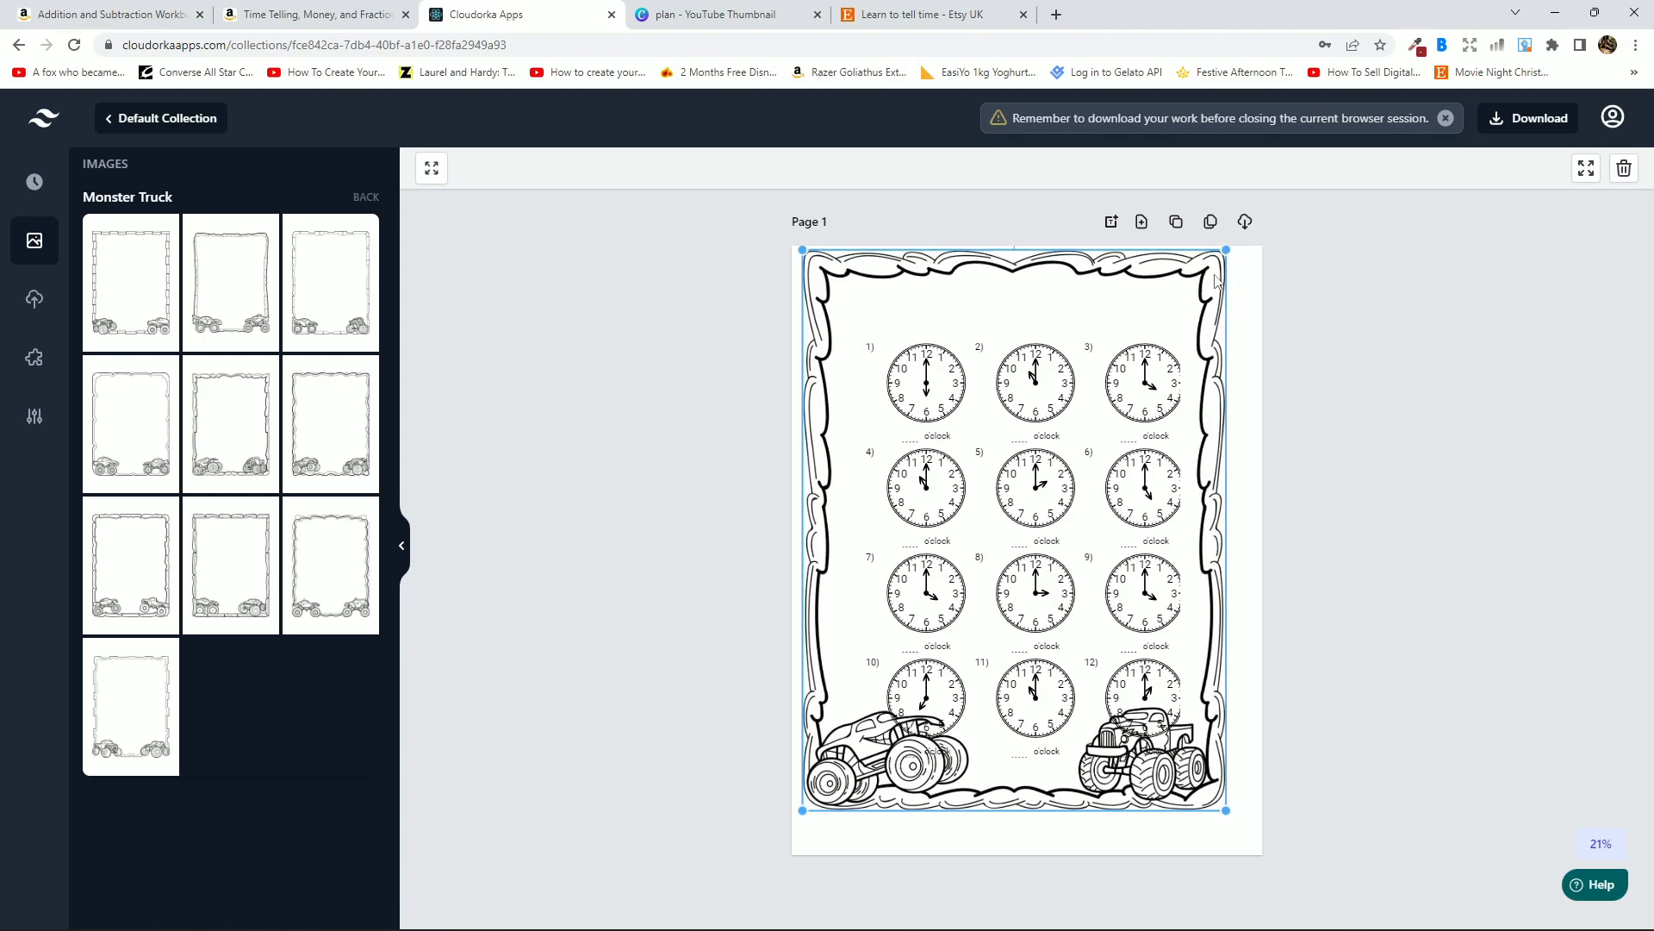
{"action": "left_click_drag", "start_coordinate": [1156, 370], "coordinate": [1149, 368]}
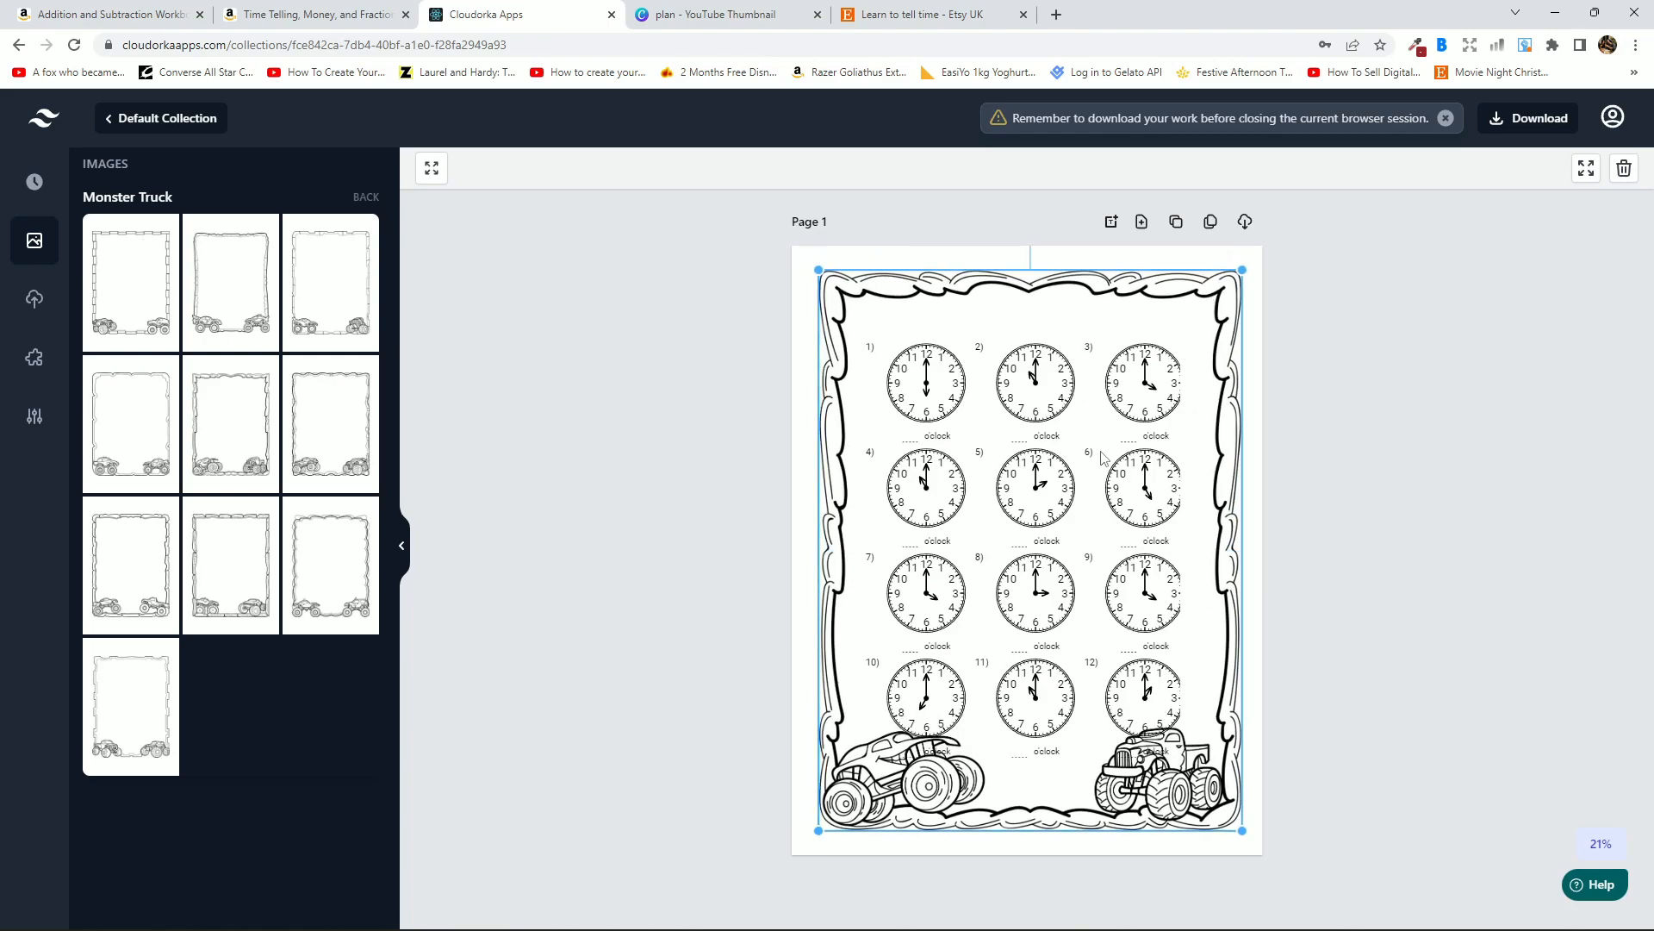
{"action": "right_click", "coordinate": [1053, 464]}
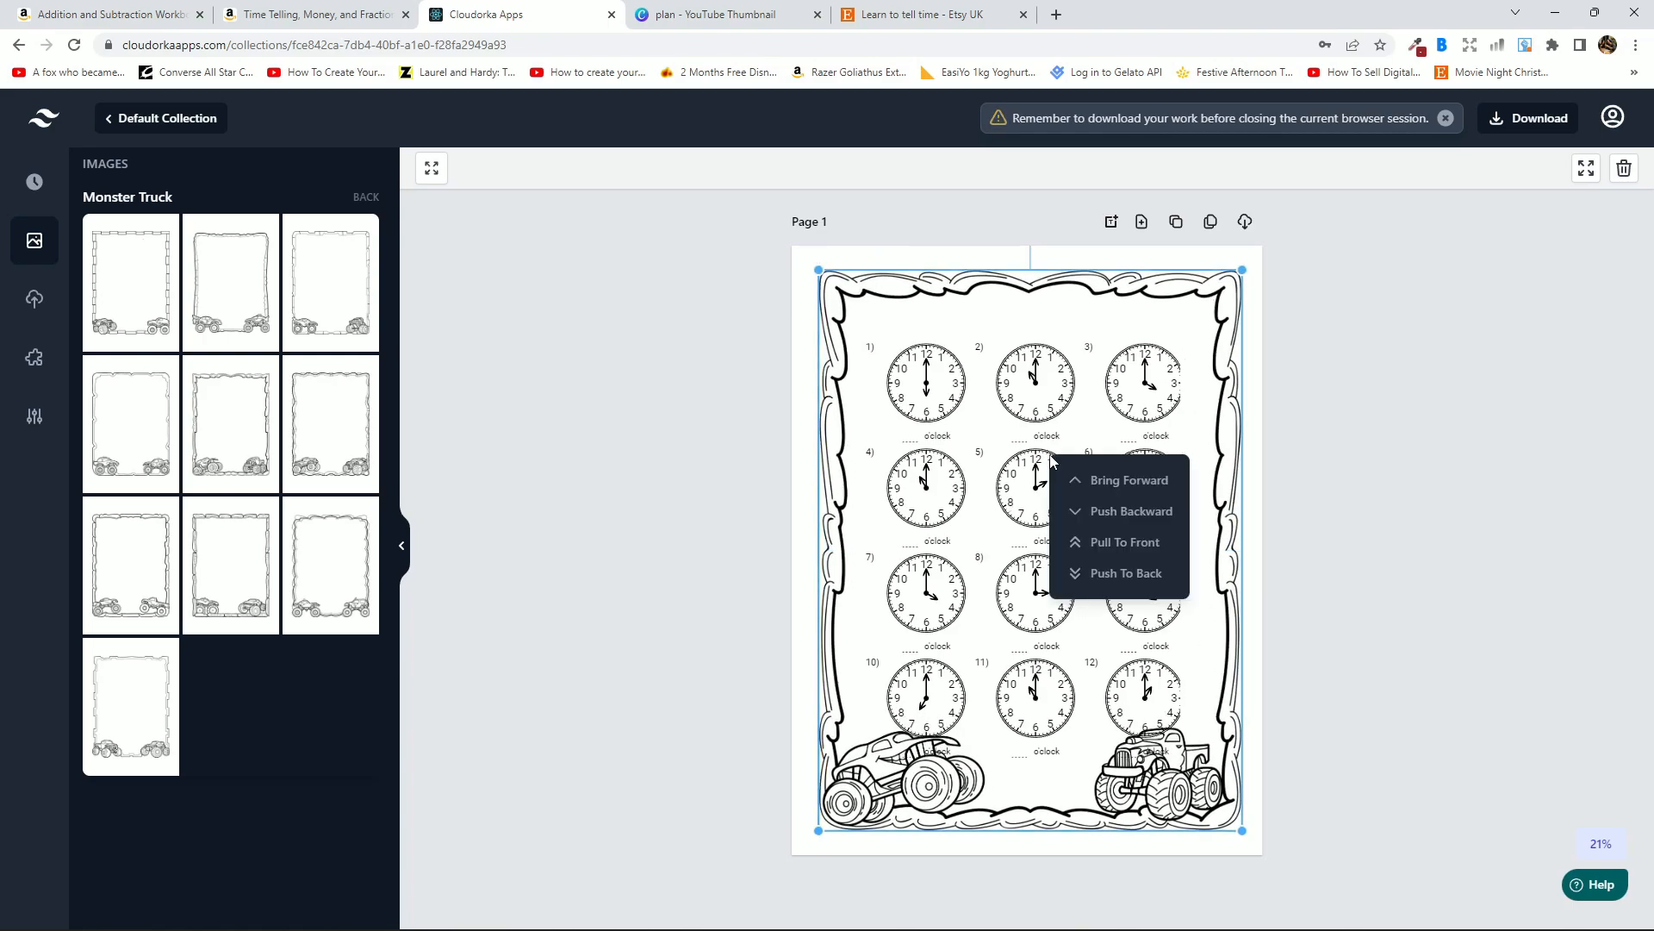
{"action": "left_click", "coordinate": [1114, 573]}
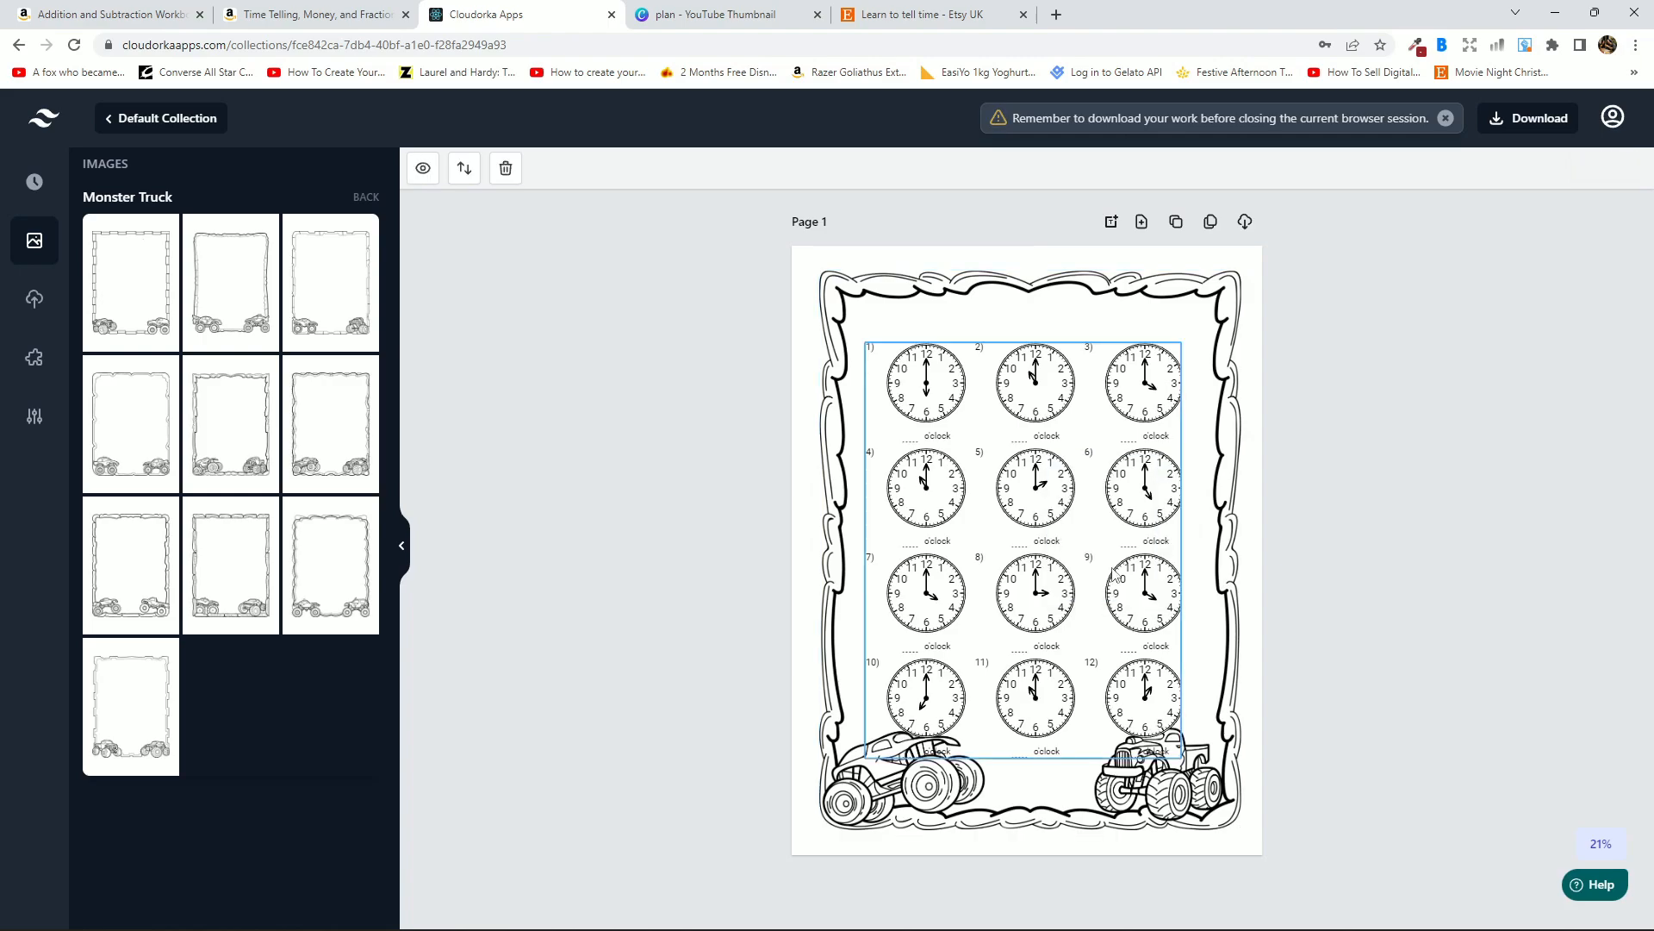
Adjust the clock grid's width and scale, then position it inside the border above the monster trucks.
{"action": "left_click", "coordinate": [1177, 549]}
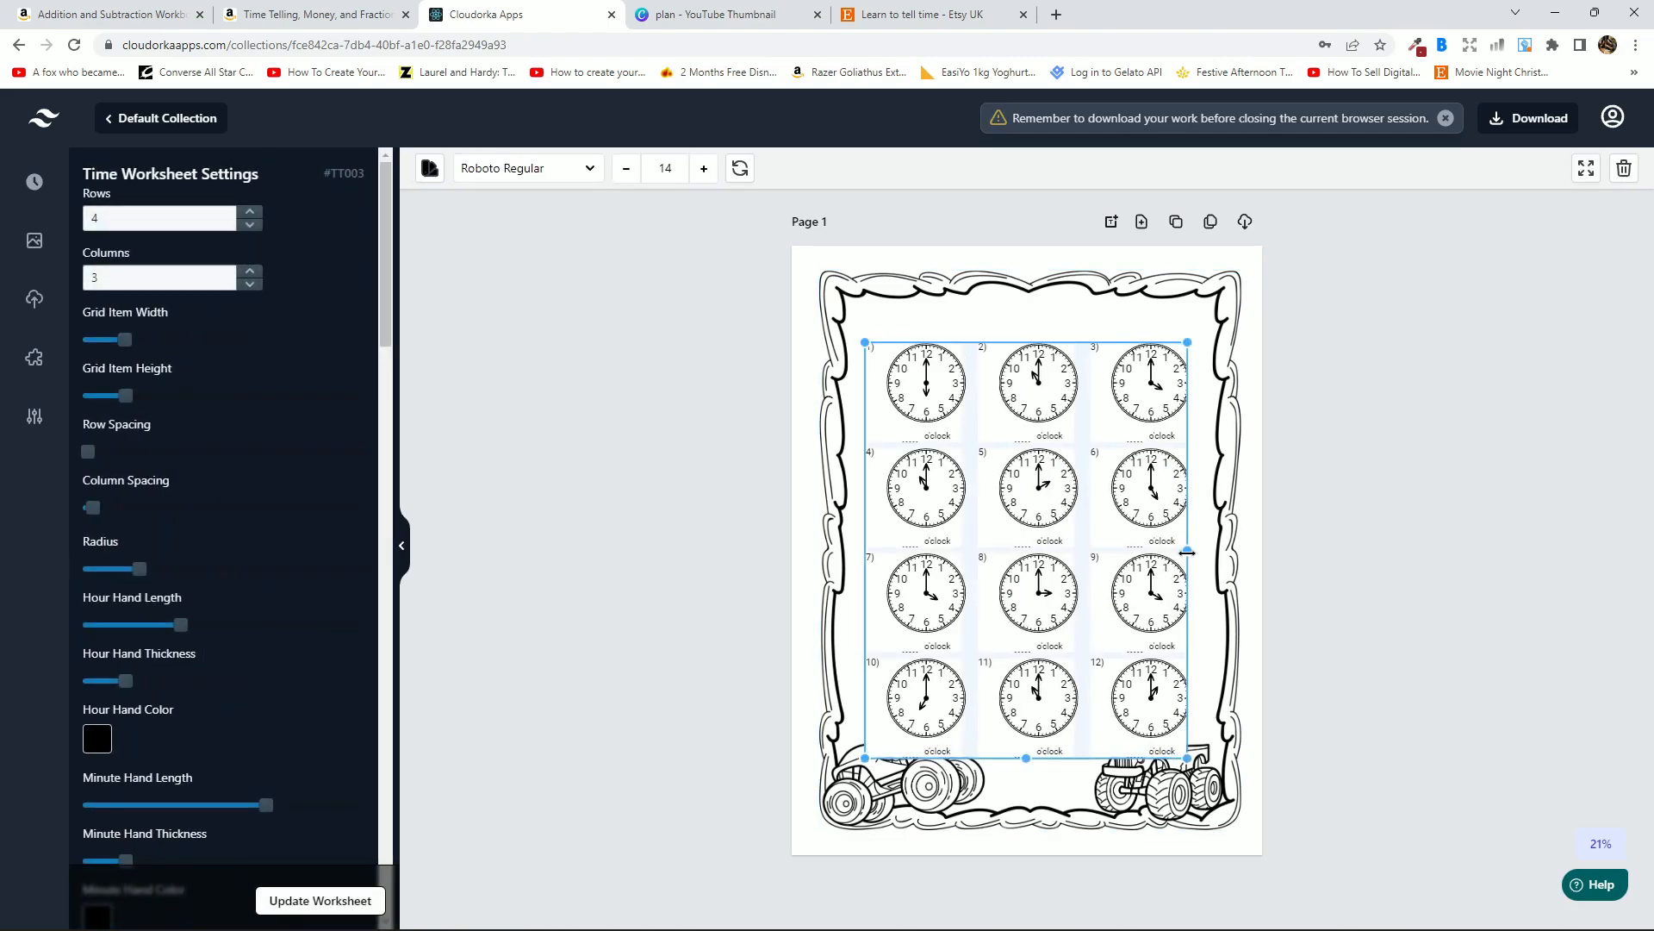
{"action": "left_click_drag", "start_coordinate": [125, 339], "coordinate": [134, 339]}
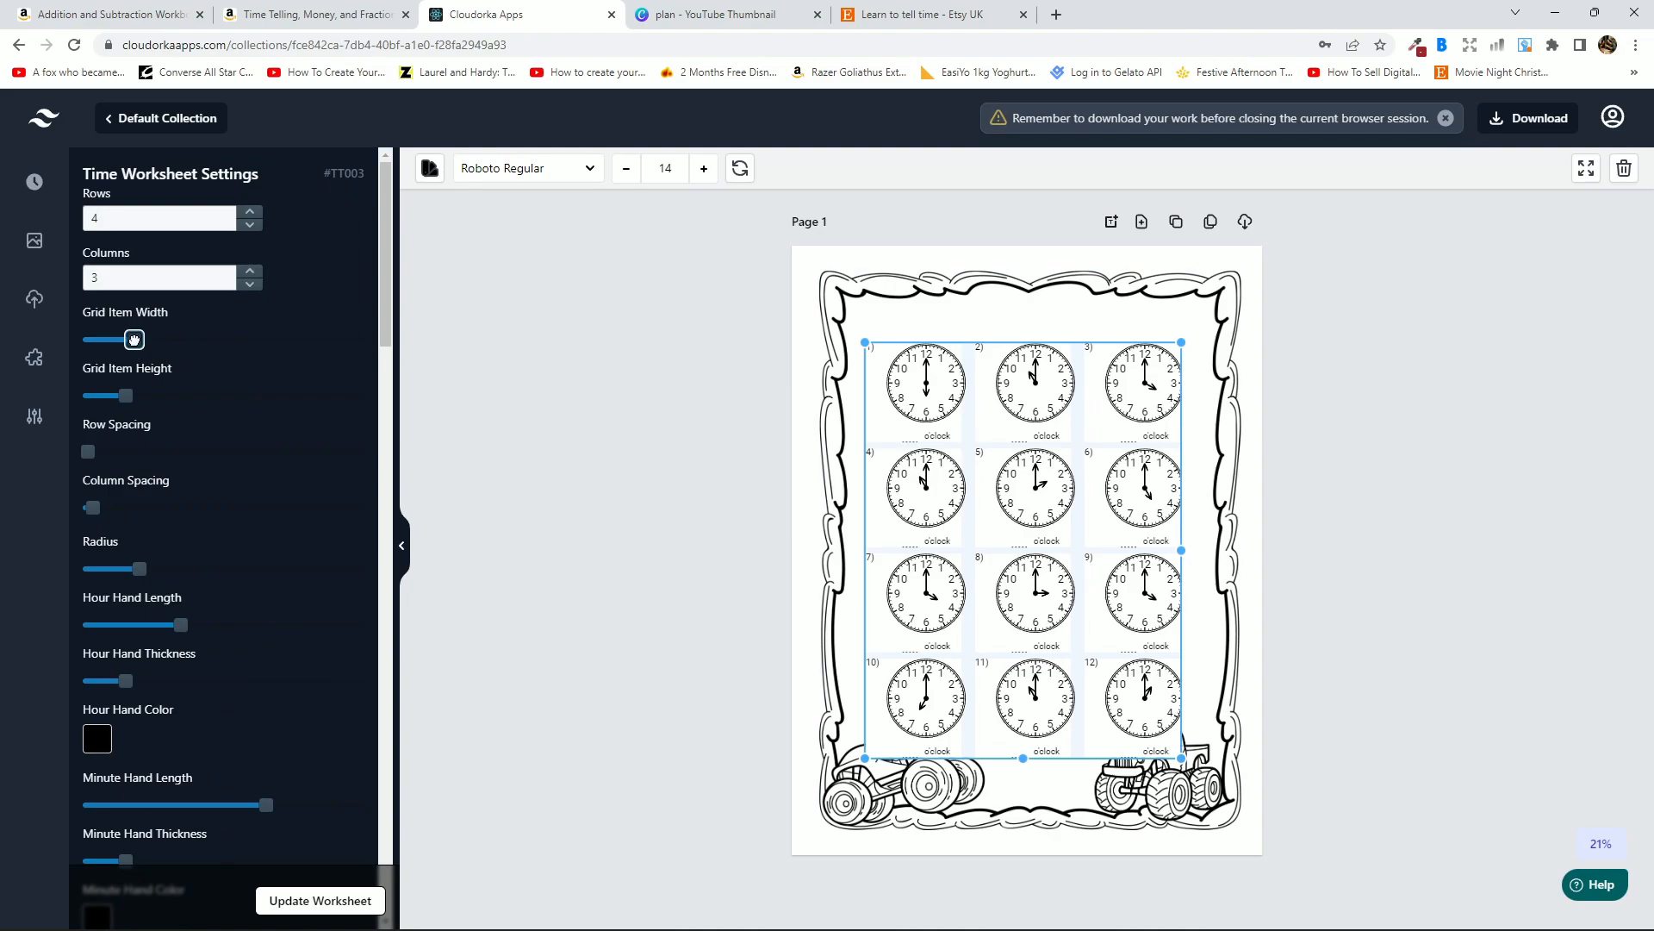
{"action": "left_click_drag", "start_coordinate": [1249, 758], "coordinate": [1193, 698]}
{"action": "left_click_drag", "start_coordinate": [1095, 454], "coordinate": [1097, 478]}
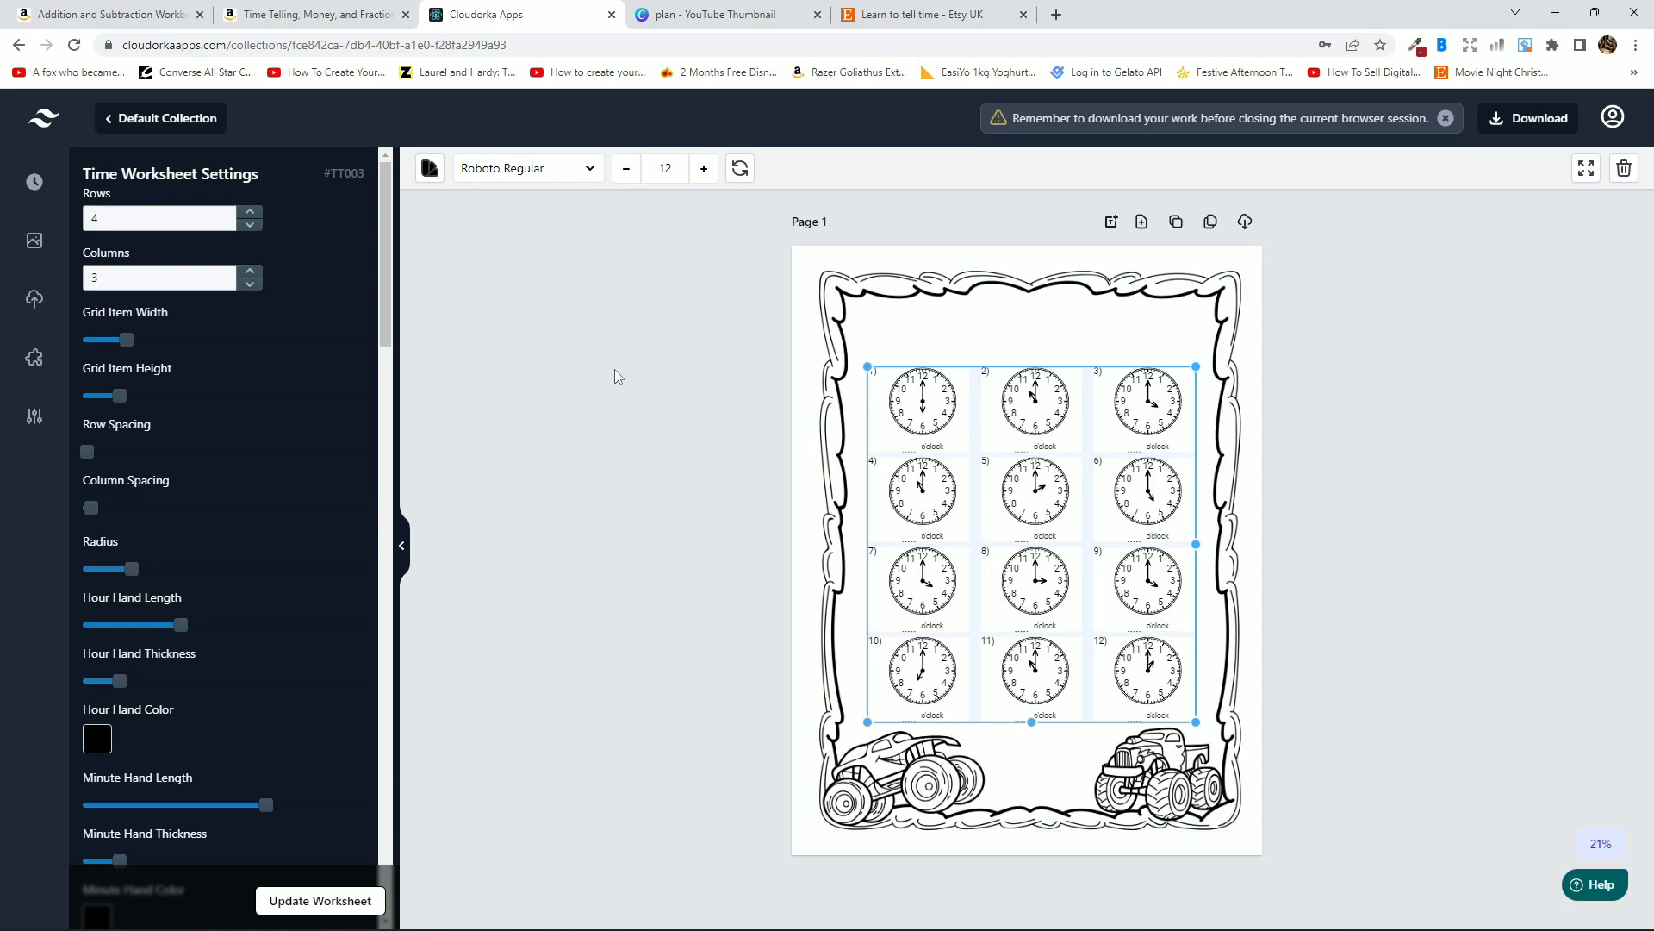
Place the zebra illustration from the Kids images between the two monster trucks and shrink it to fit below the clocks.
{"action": "left_click", "coordinate": [577, 358]}
{"action": "scroll", "coordinate": [271, 443], "scroll_direction": "down", "scroll_amount": 3}
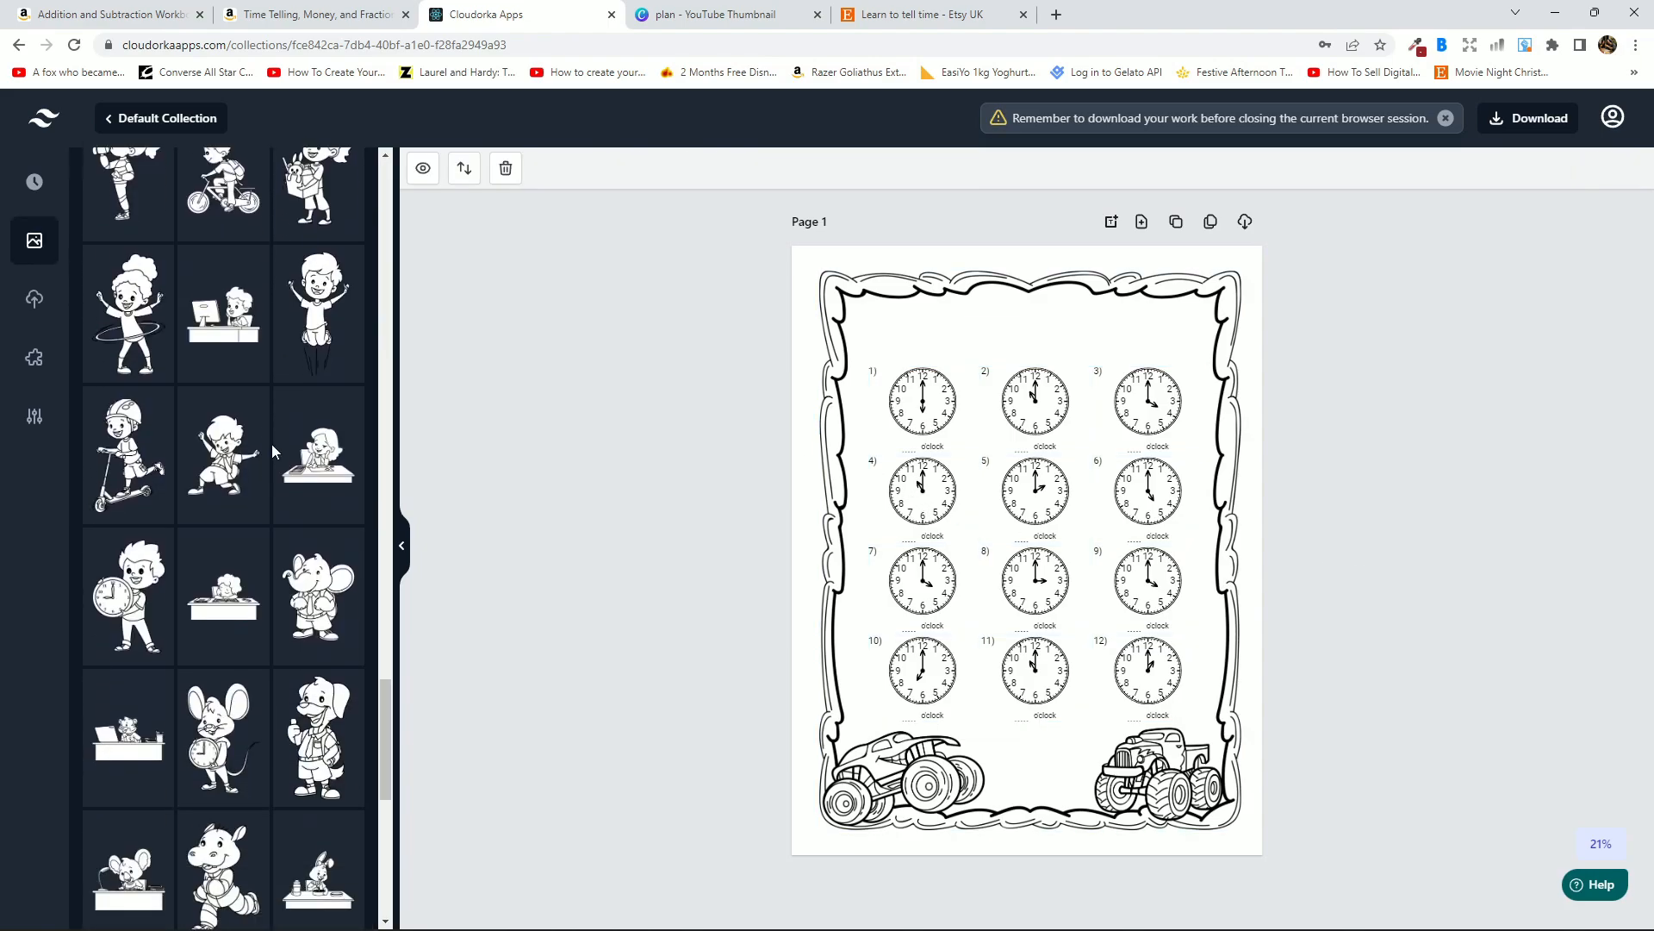
{"action": "scroll", "coordinate": [216, 516], "scroll_direction": "down", "scroll_amount": 3}
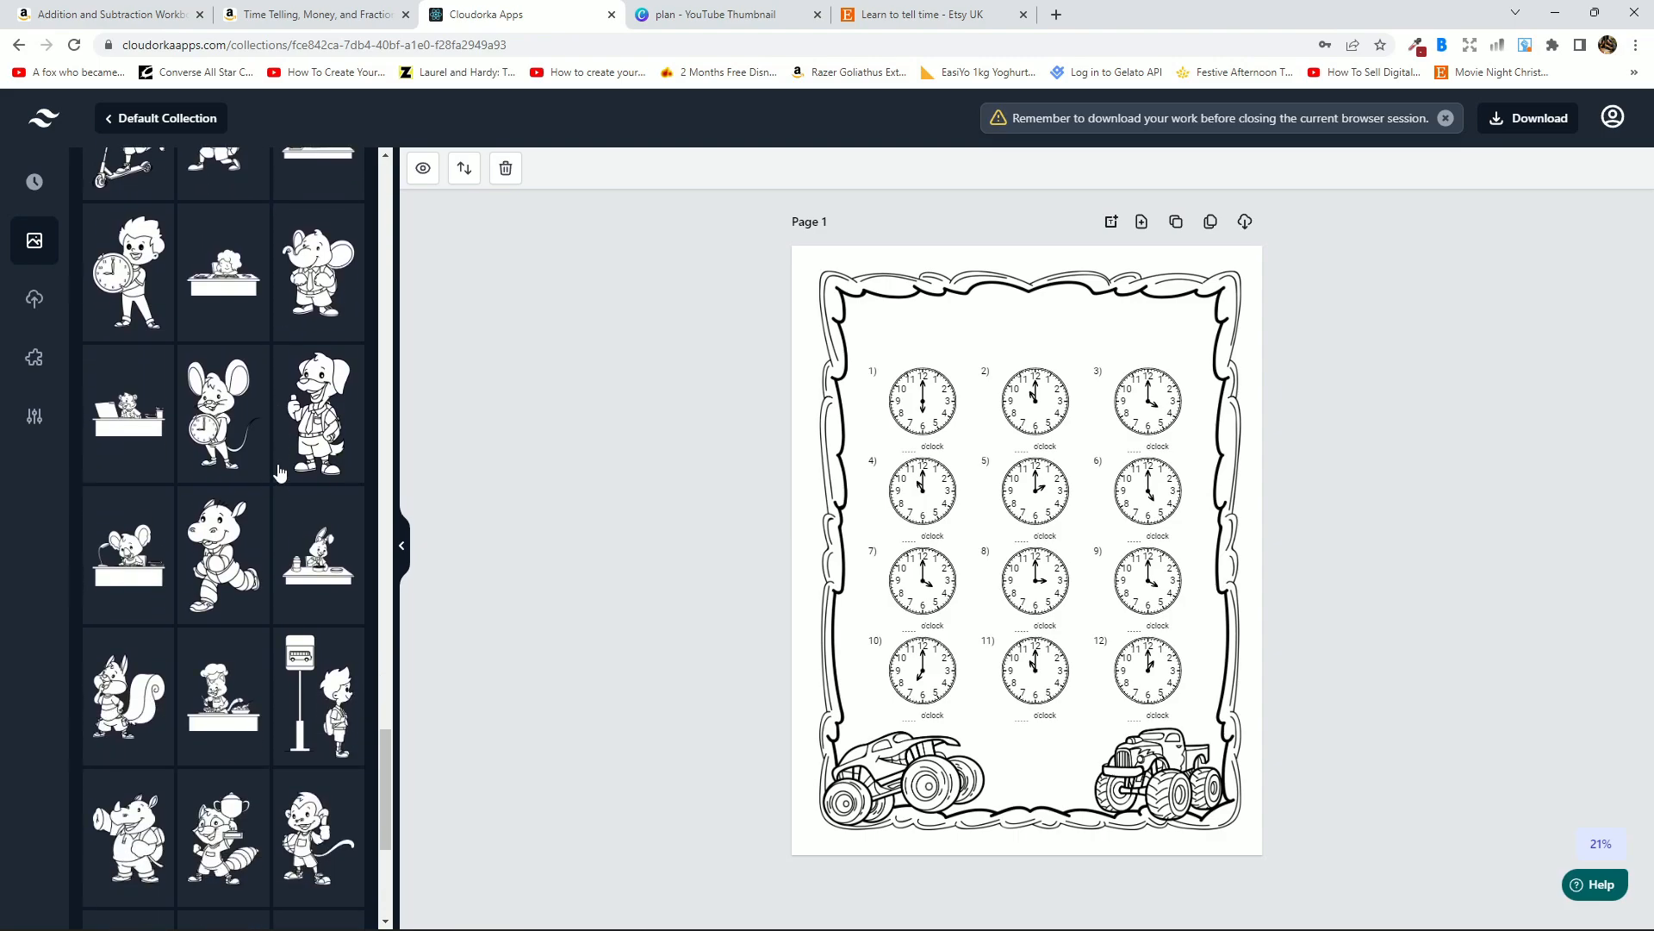
{"action": "scroll", "coordinate": [215, 515], "scroll_direction": "down", "scroll_amount": 5}
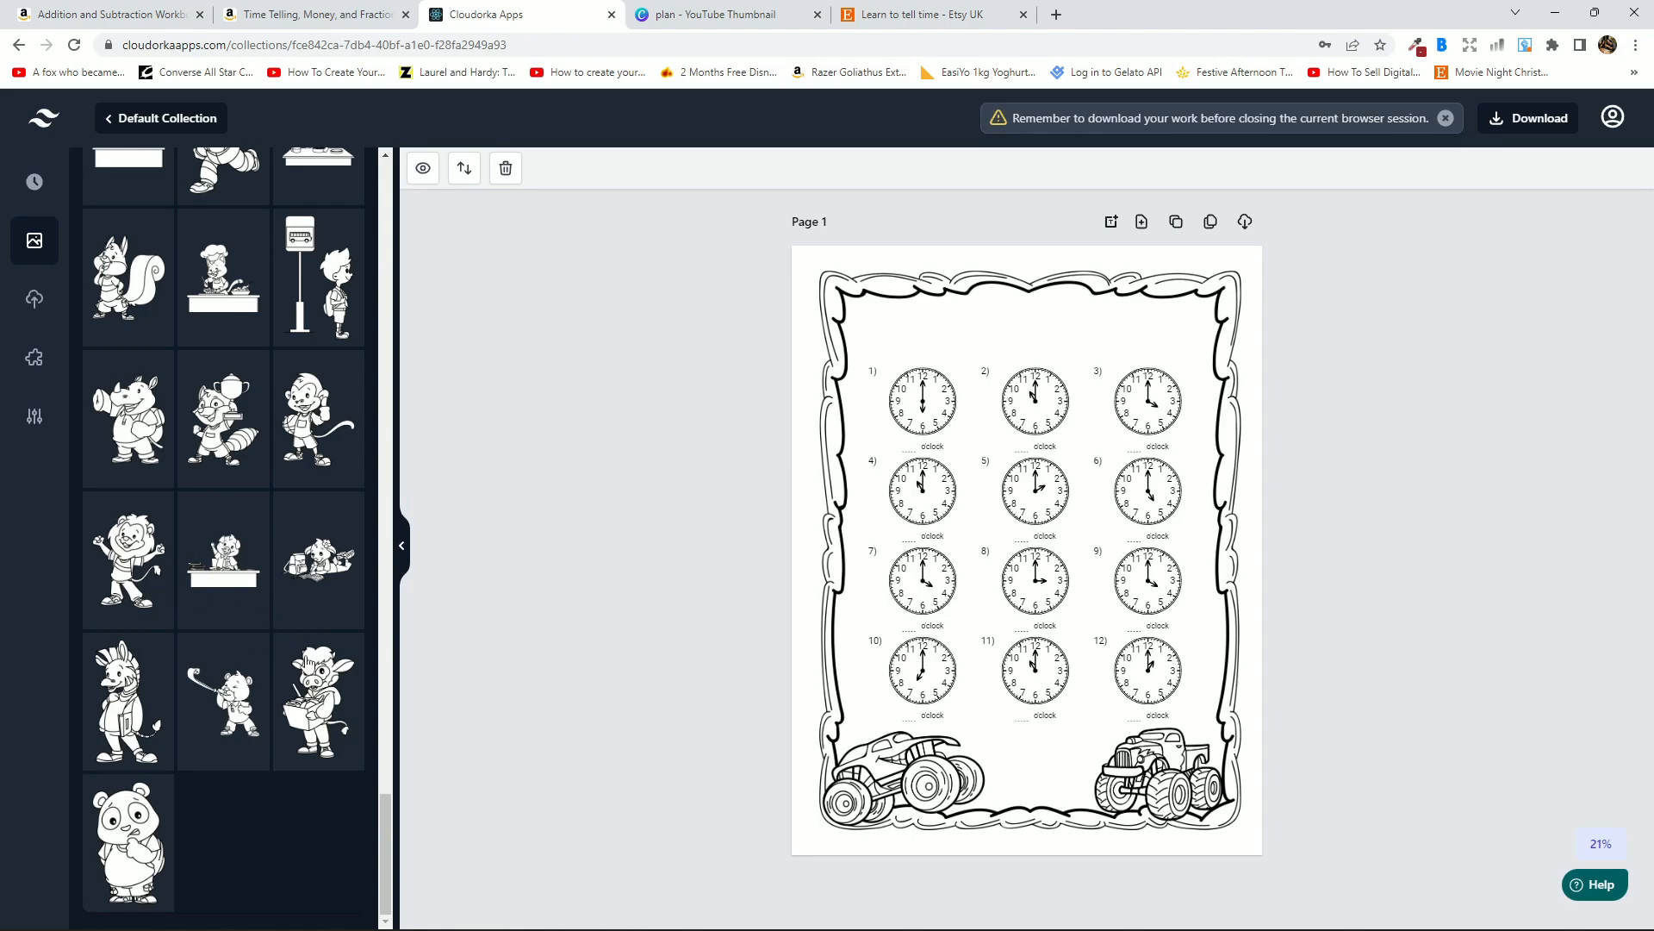
{"action": "left_click_drag", "start_coordinate": [129, 717], "coordinate": [1006, 587]}
{"action": "left_click_drag", "start_coordinate": [1135, 749], "coordinate": [998, 495]}
{"action": "left_click_drag", "start_coordinate": [932, 449], "coordinate": [1023, 753]}
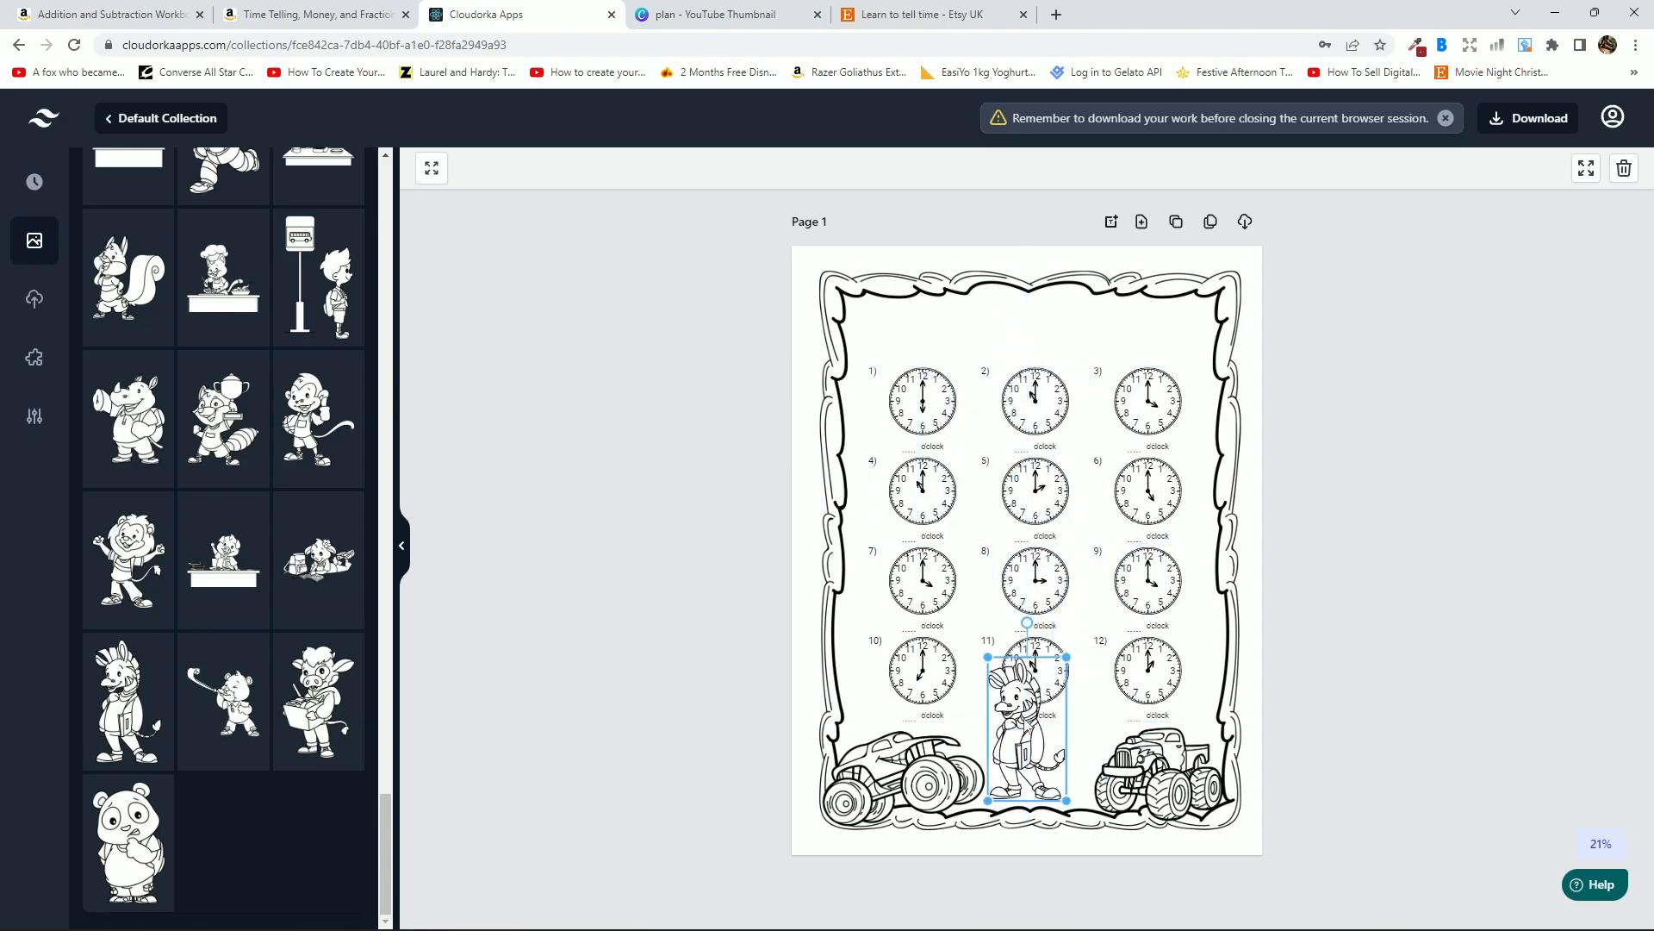
{"action": "left_click_drag", "start_coordinate": [1067, 657], "coordinate": [1033, 717]}
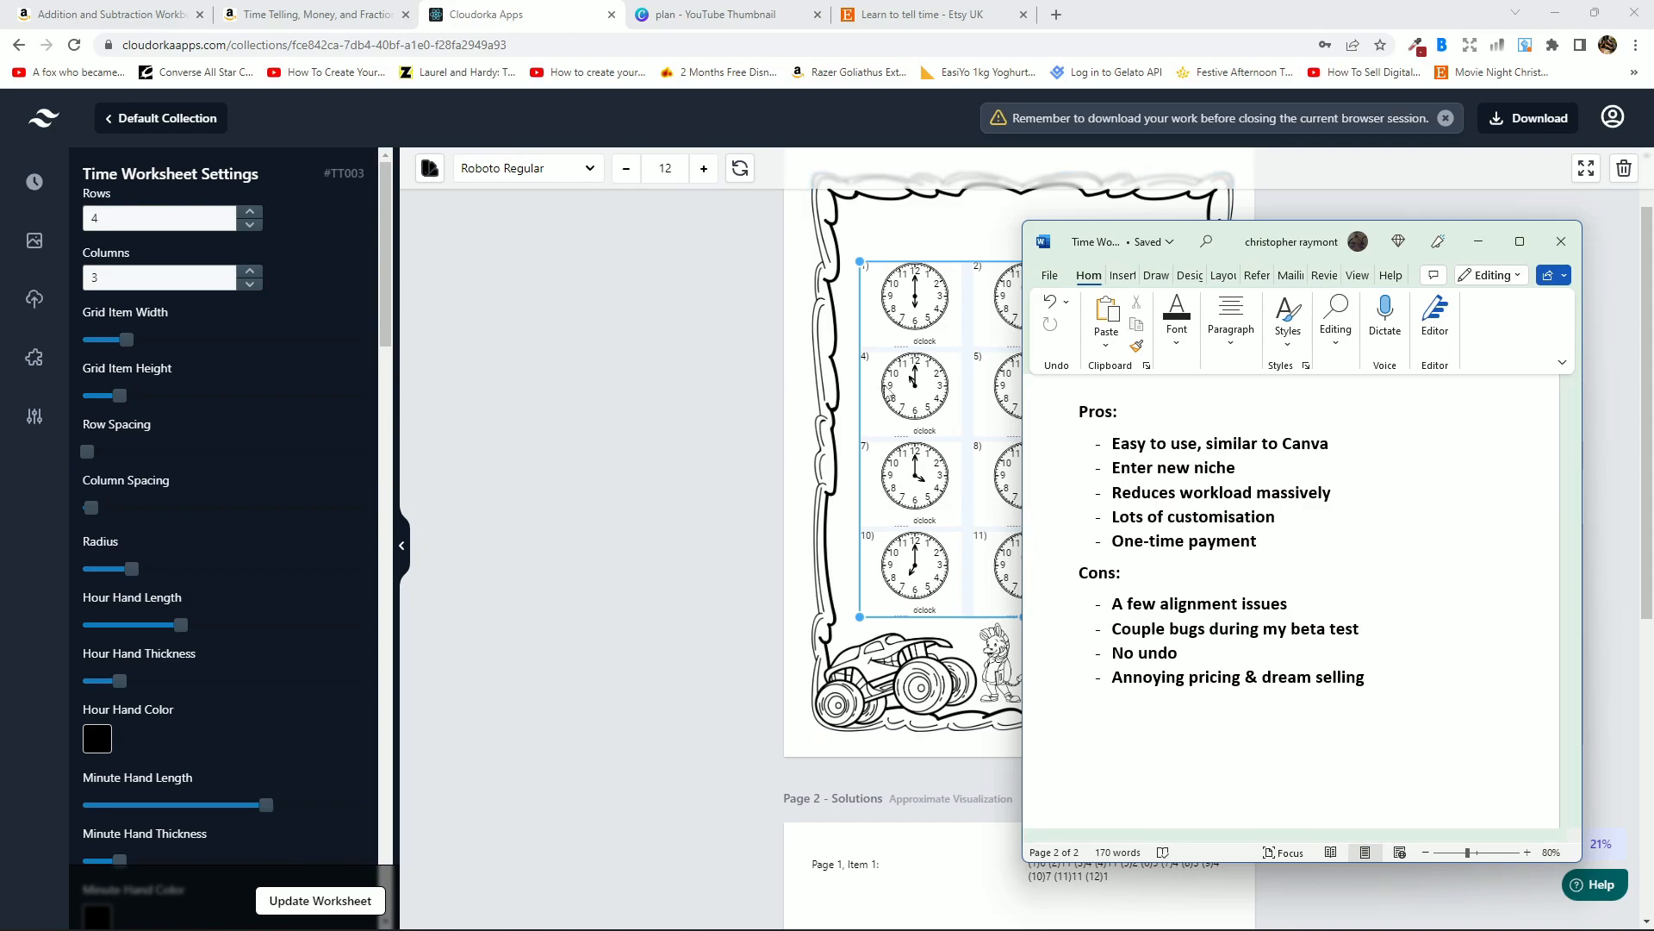
Generate the worksheet's solutions preview, return to the collection and check the answers on the page 2 solutions page.
{"action": "left_click", "coordinate": [722, 441]}
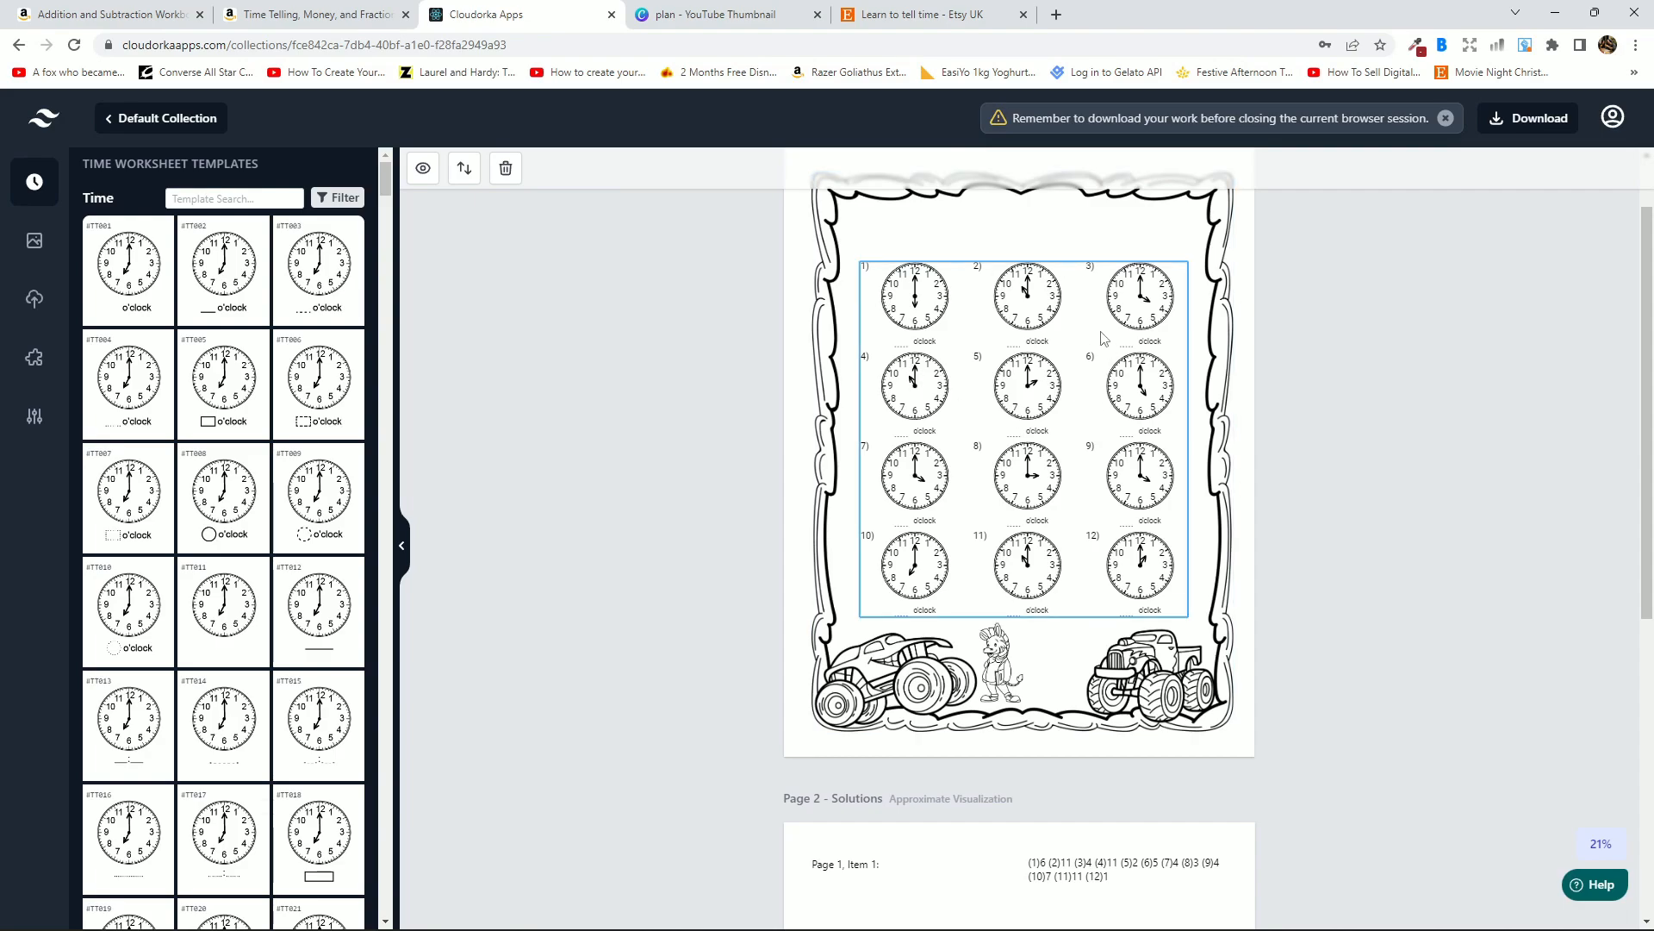
{"action": "left_click", "coordinate": [422, 175]}
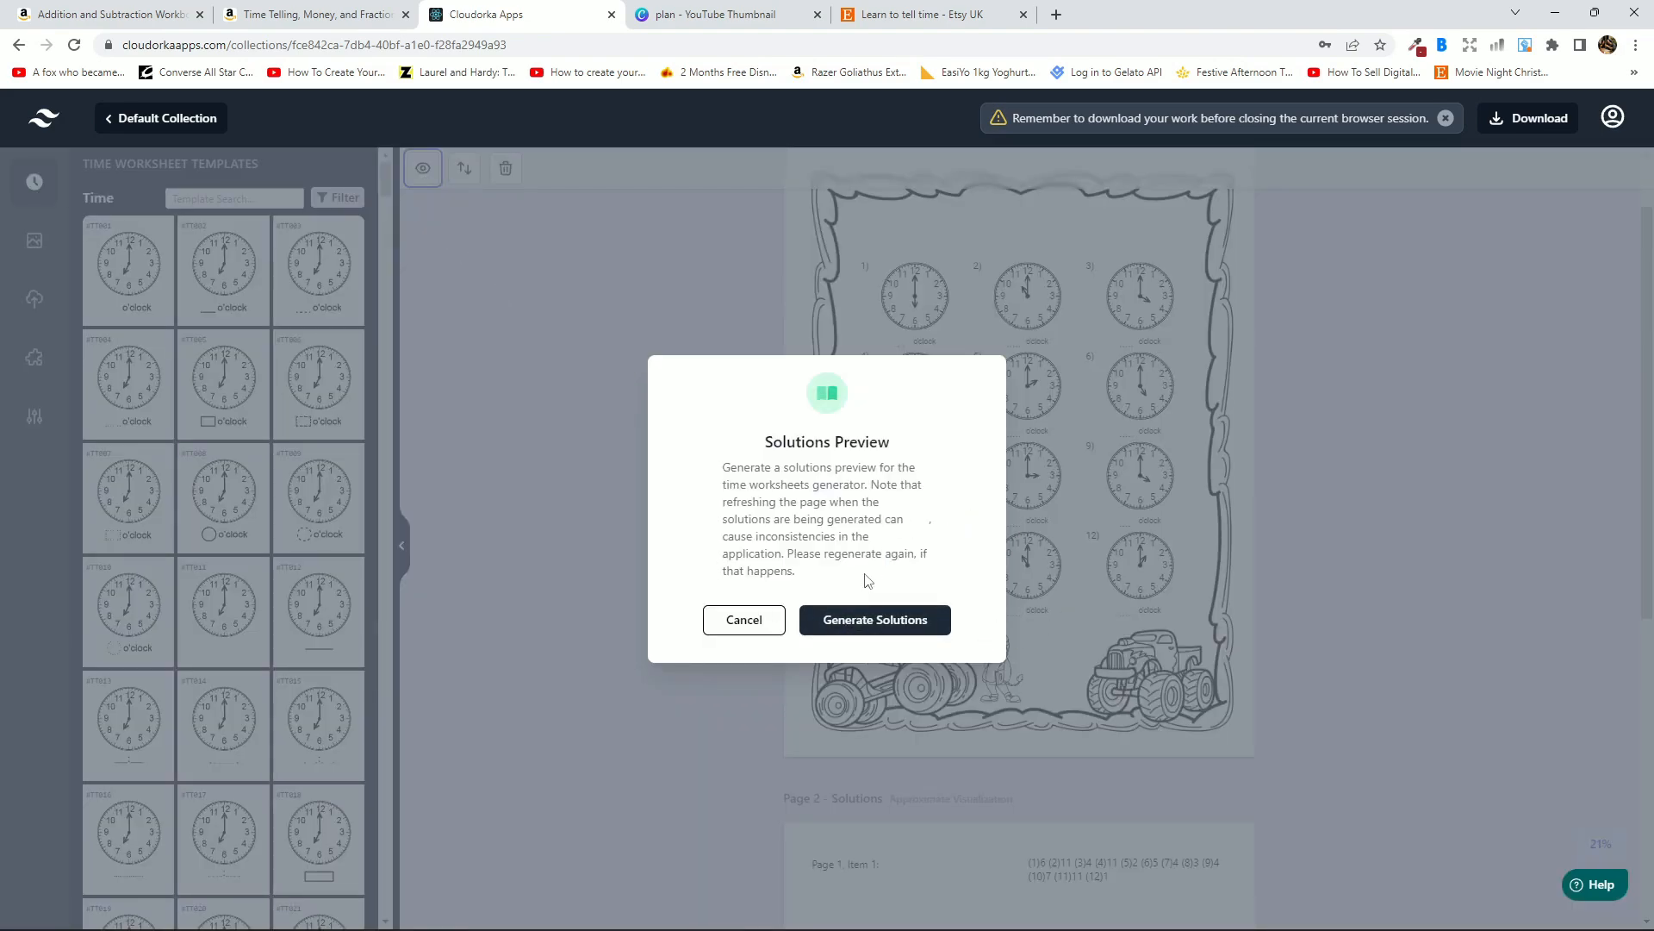
{"action": "left_click", "coordinate": [861, 619]}
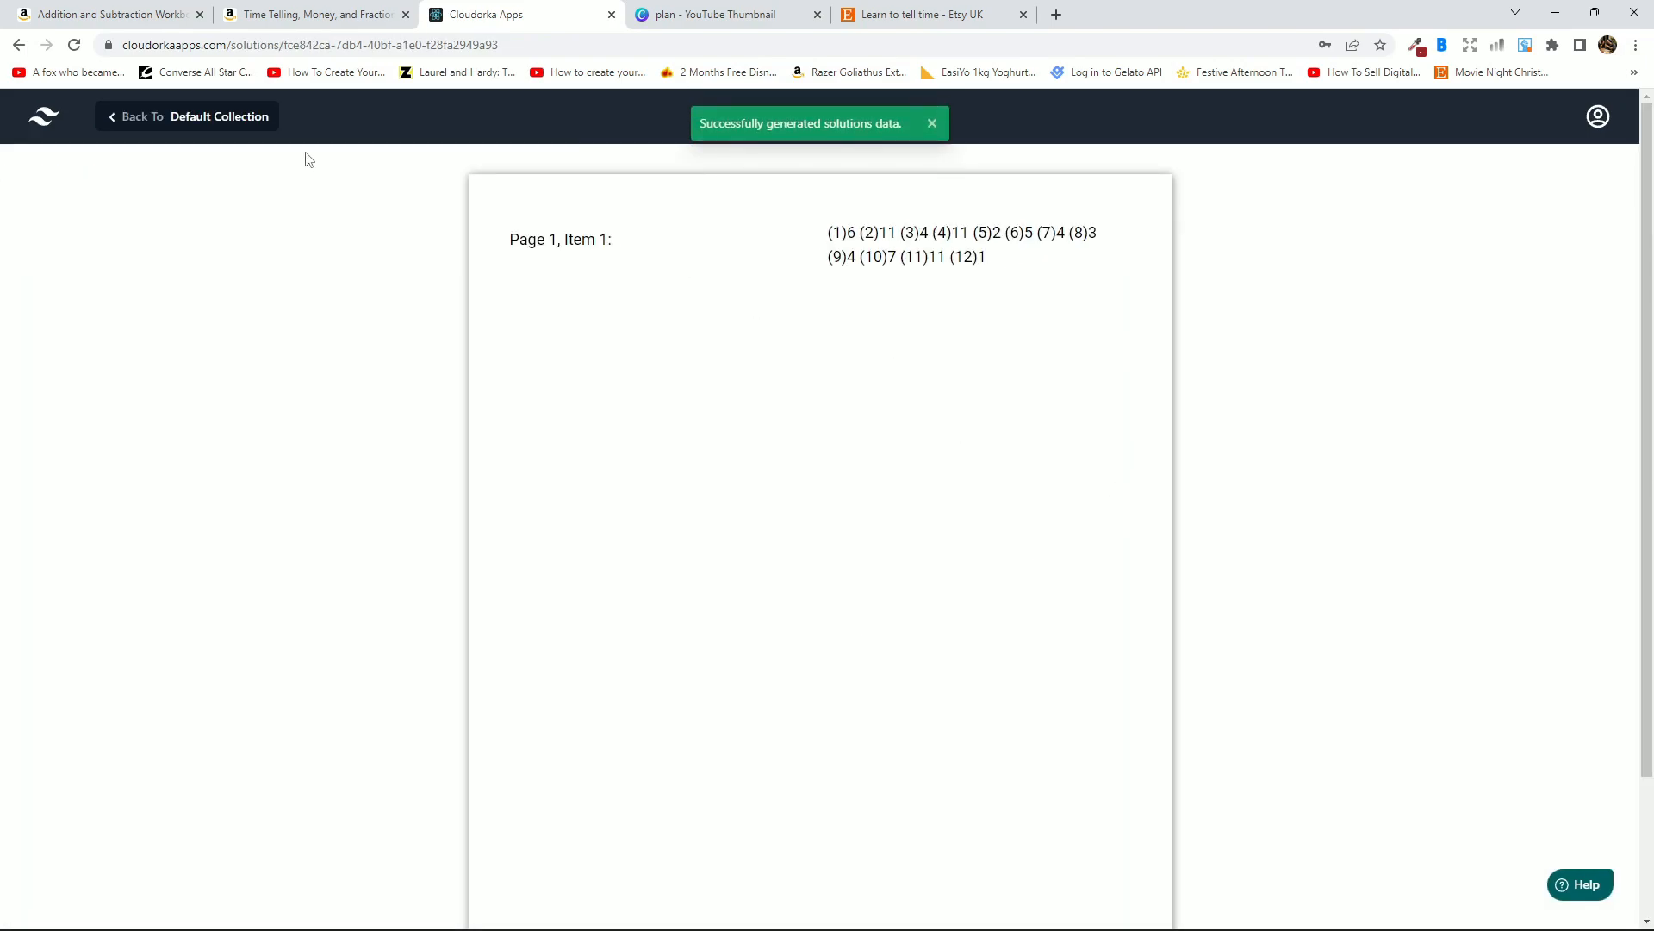
{"action": "left_click", "coordinate": [226, 121]}
{"action": "scroll", "coordinate": [949, 617], "scroll_direction": "down", "scroll_amount": 3}
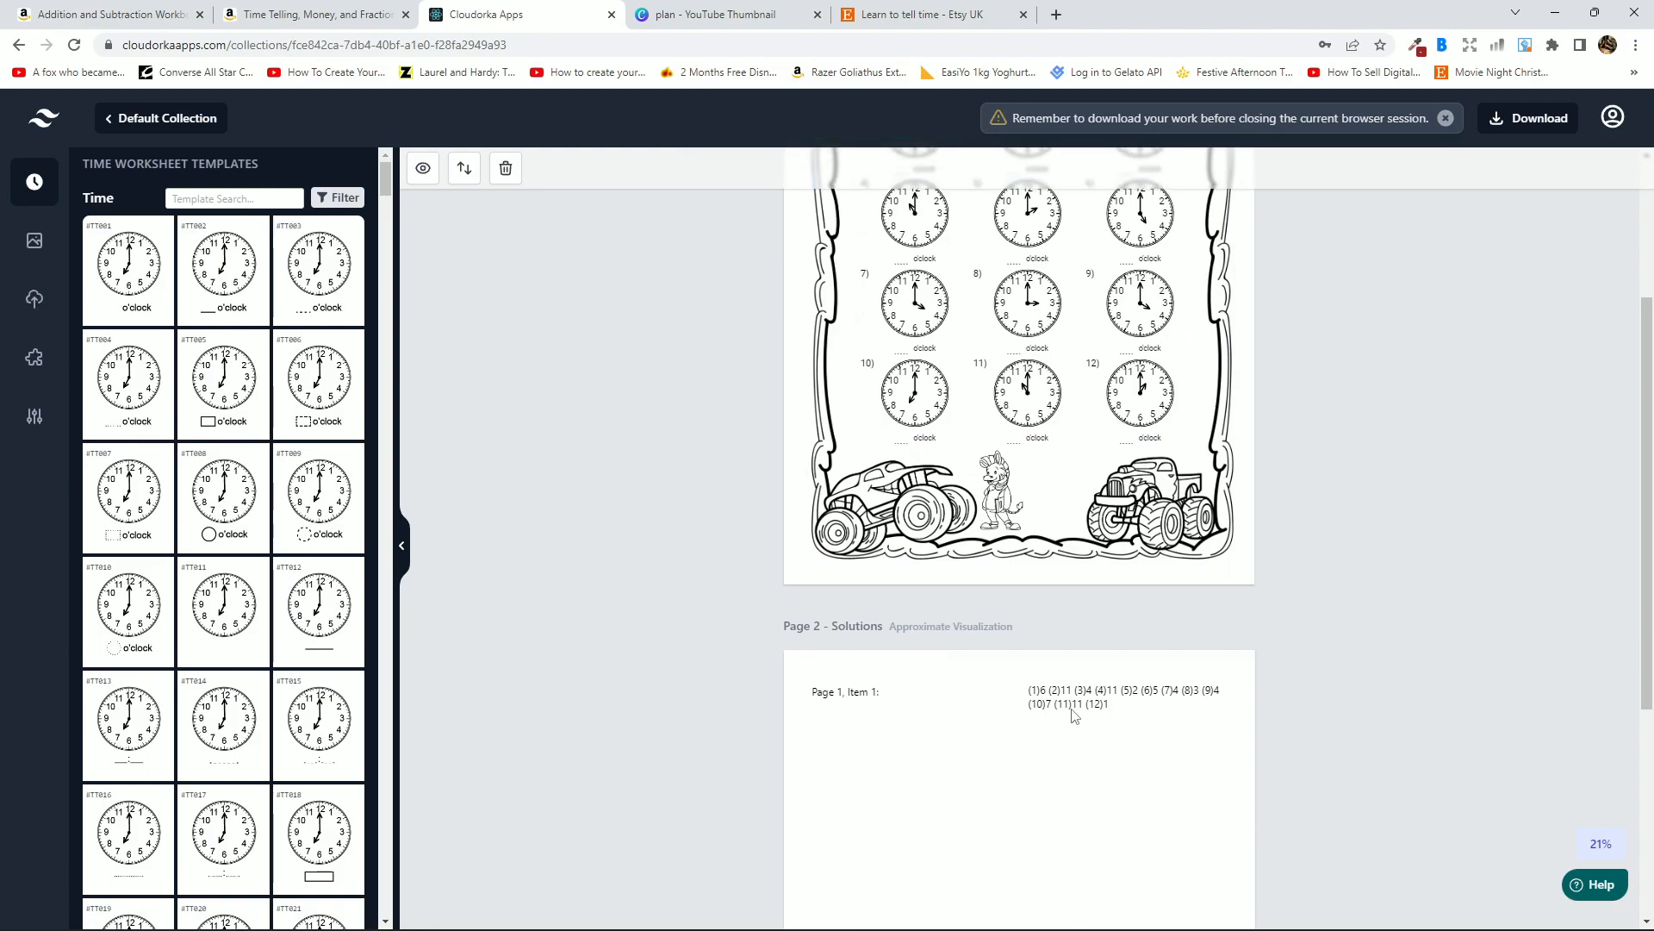
Switch to the Word notes and read the pros list, highlighting the "Enter new niche" point.
{"action": "scroll", "coordinate": [1217, 533], "scroll_direction": "up", "scroll_amount": 2}
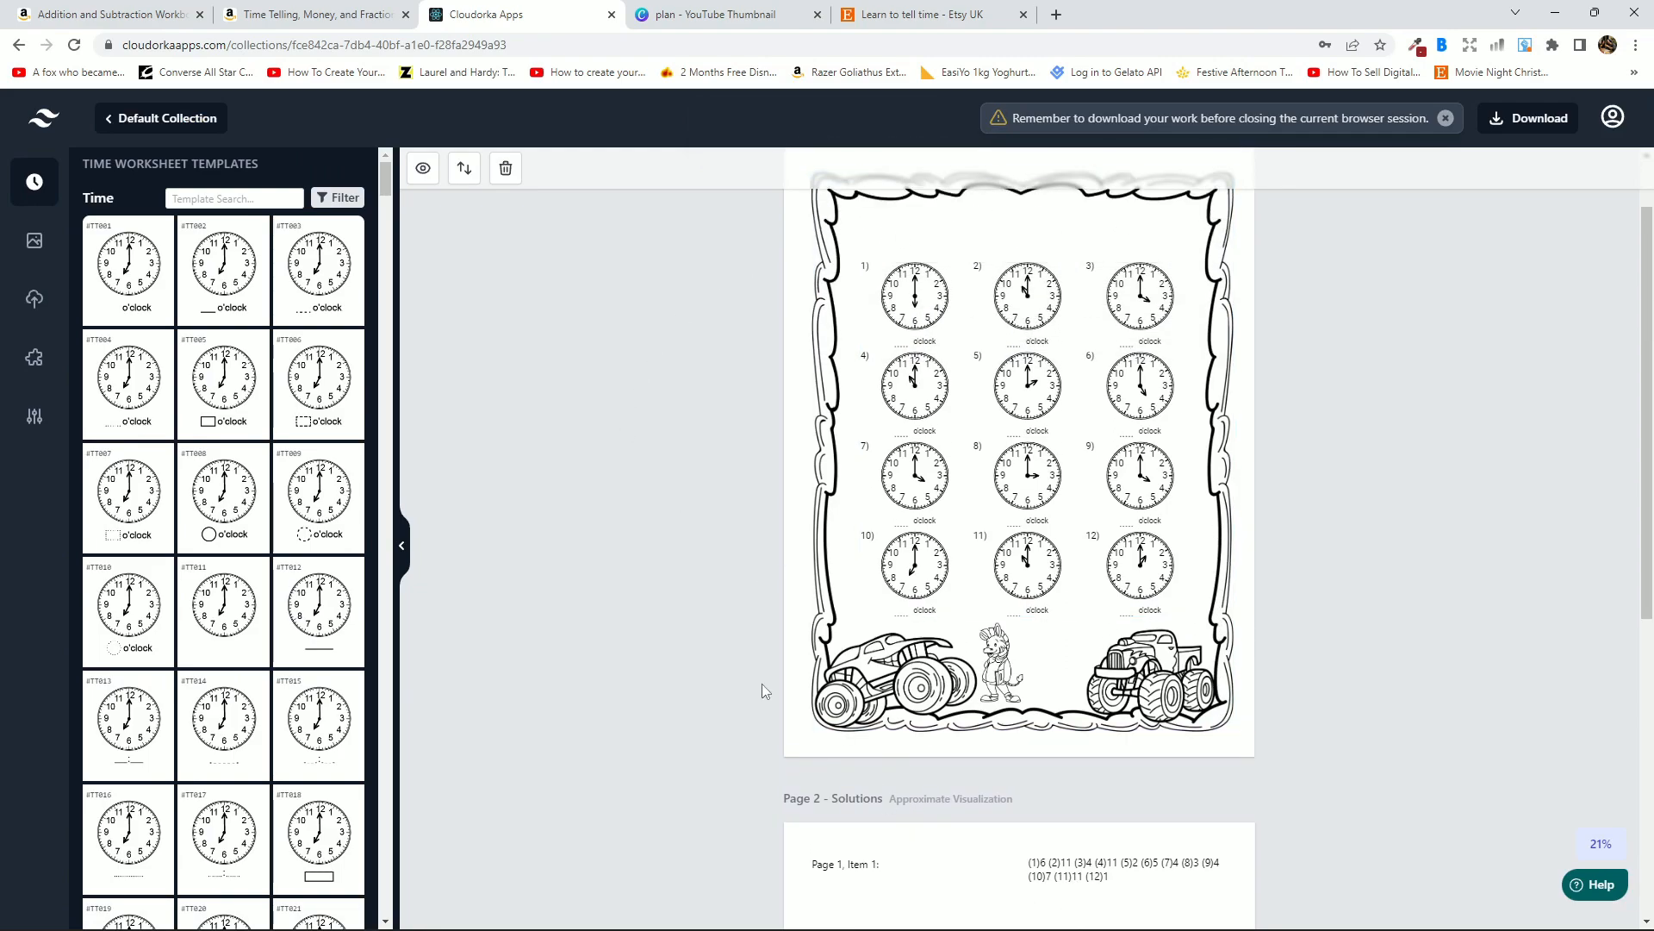
{"action": "mouse_move", "coordinate": [1069, 929]}
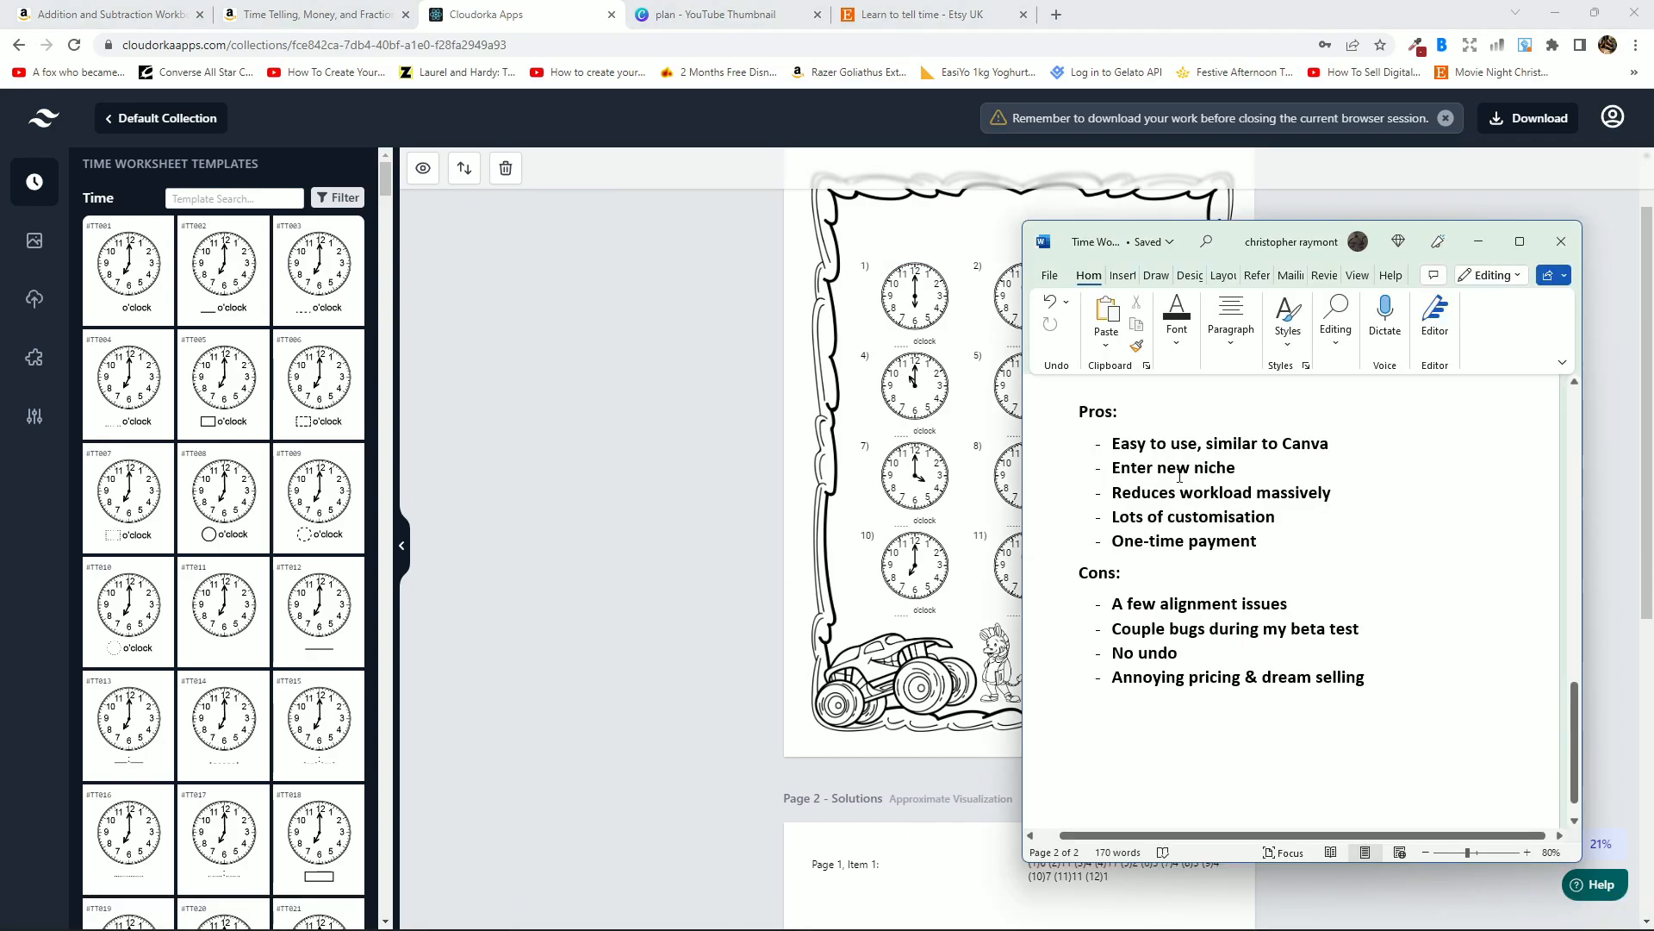
{"action": "left_click_drag", "start_coordinate": [1118, 470], "coordinate": [1237, 470]}
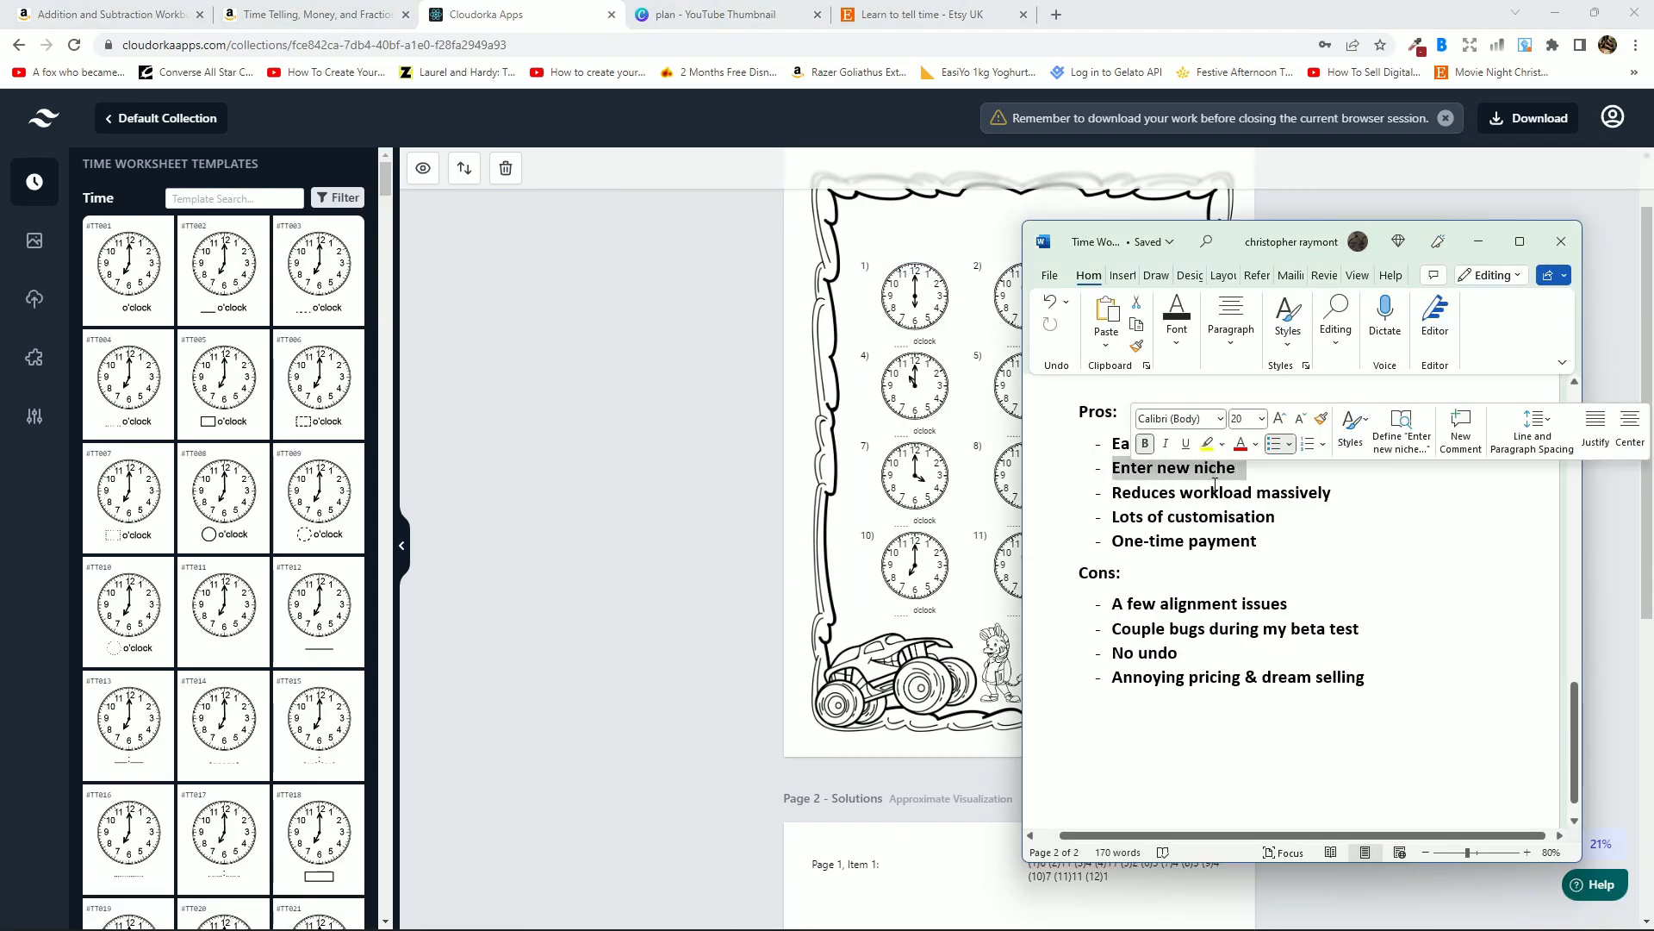
{"action": "left_click", "coordinate": [1206, 504]}
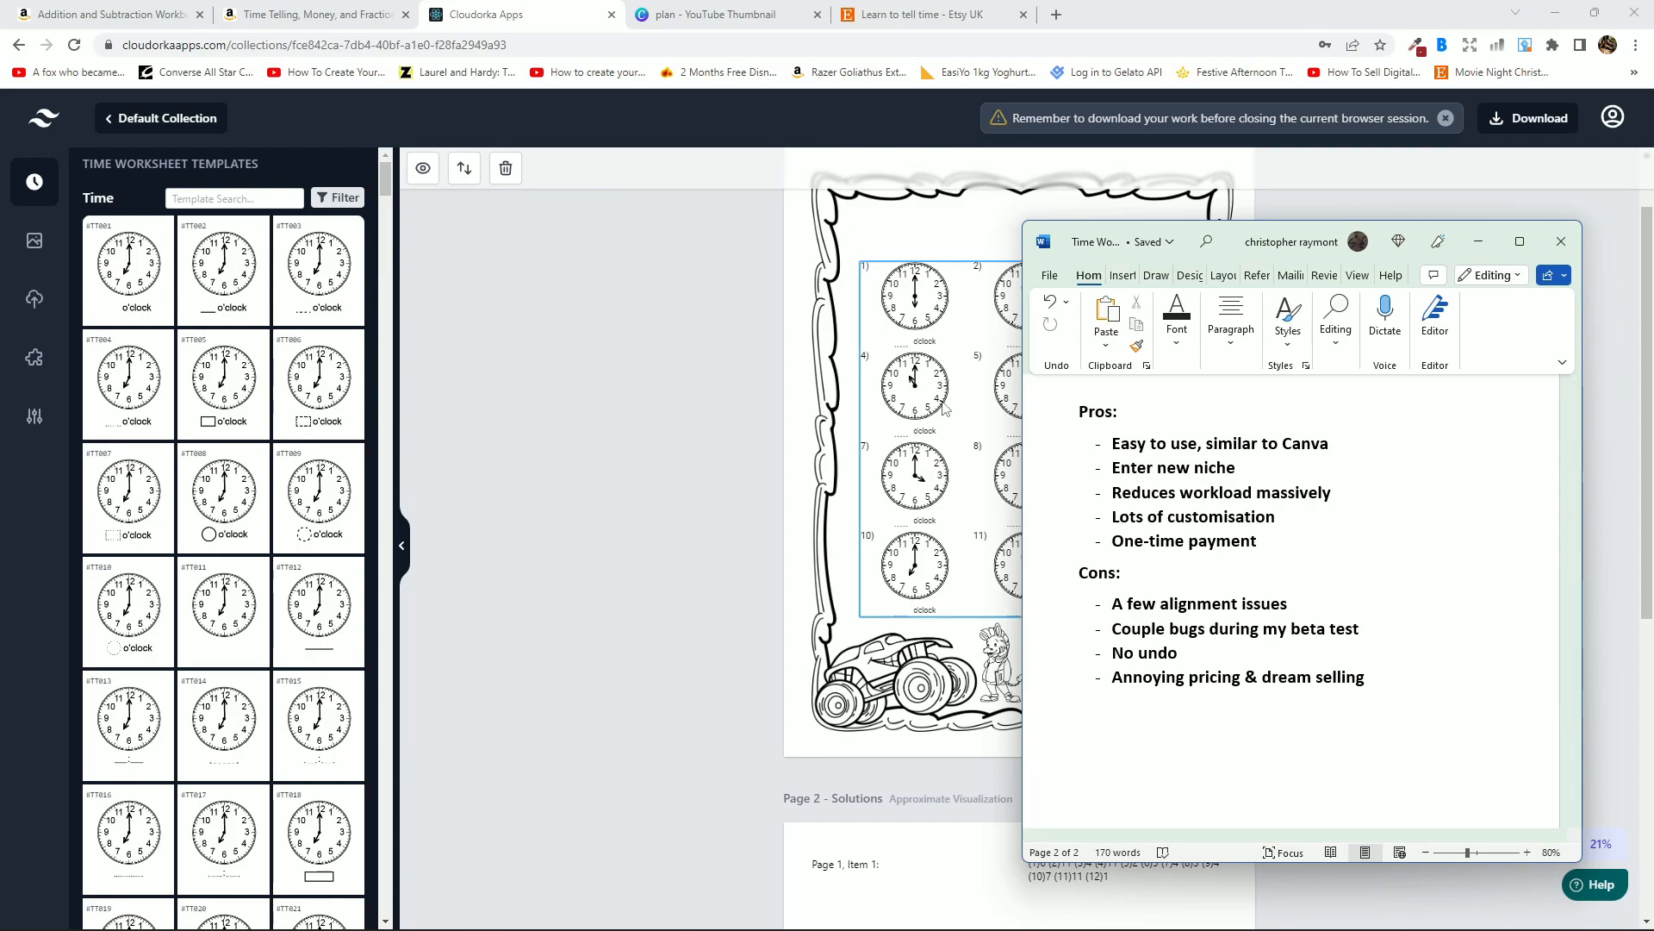
Return to Cloudorka, examine the clock grid's worksheet settings and browse far down the time worksheet templates.
{"action": "left_click", "coordinate": [916, 394]}
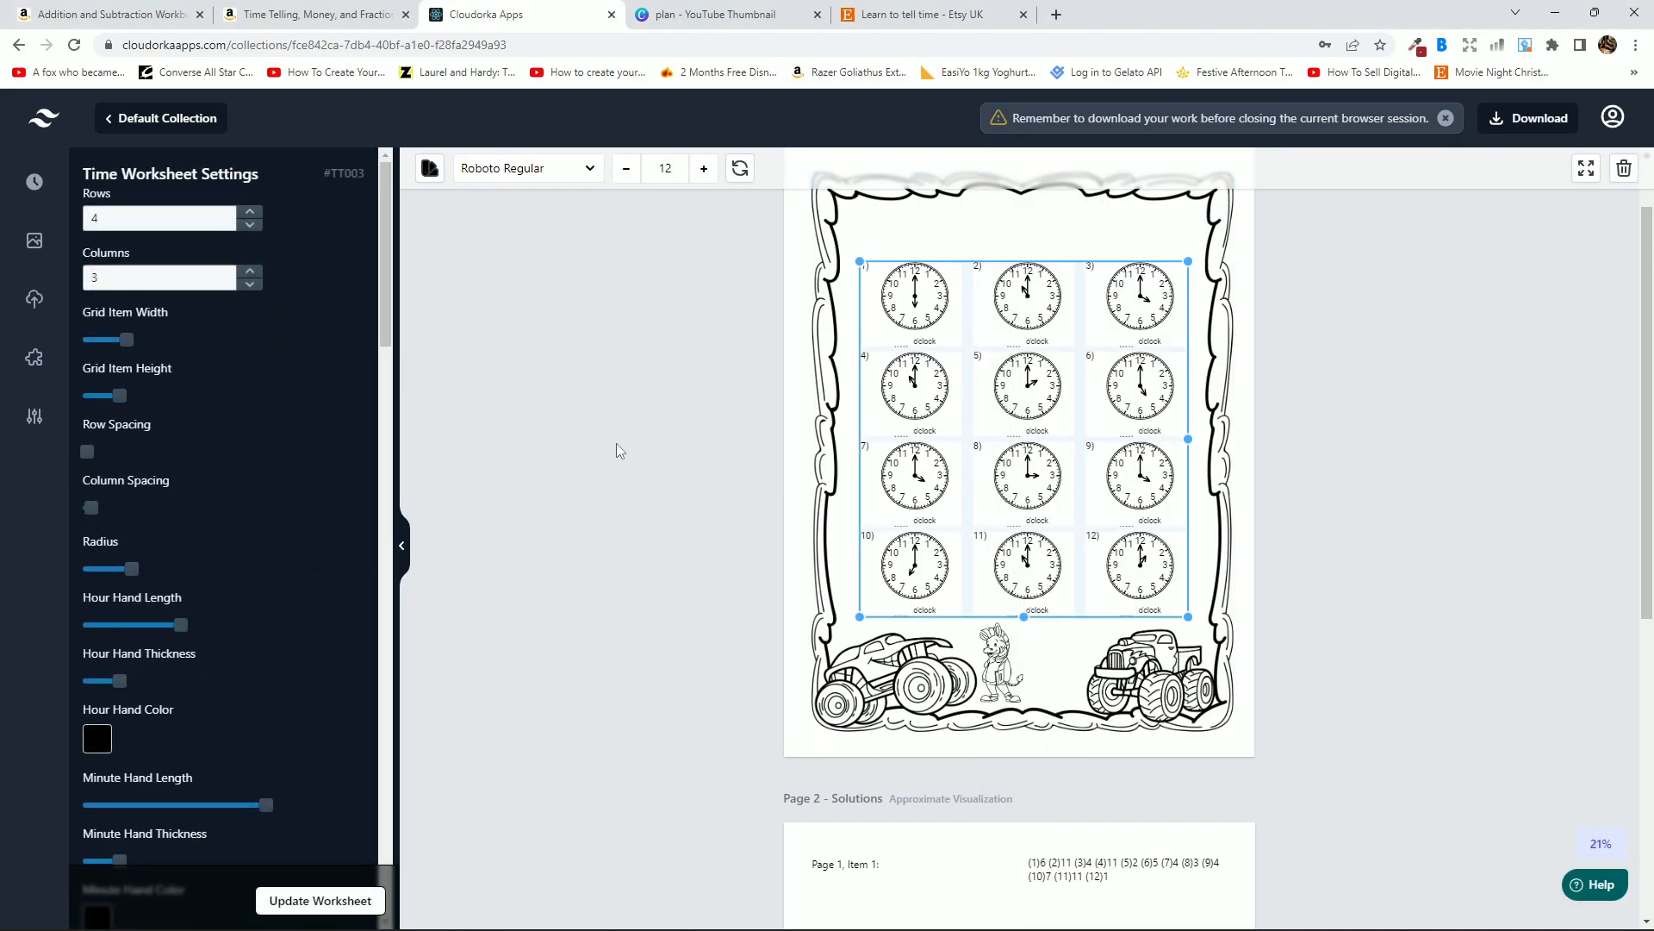
{"action": "scroll", "coordinate": [392, 344], "scroll_direction": "down", "scroll_amount": 5}
{"action": "scroll", "coordinate": [392, 344], "scroll_direction": "up", "scroll_amount": 5}
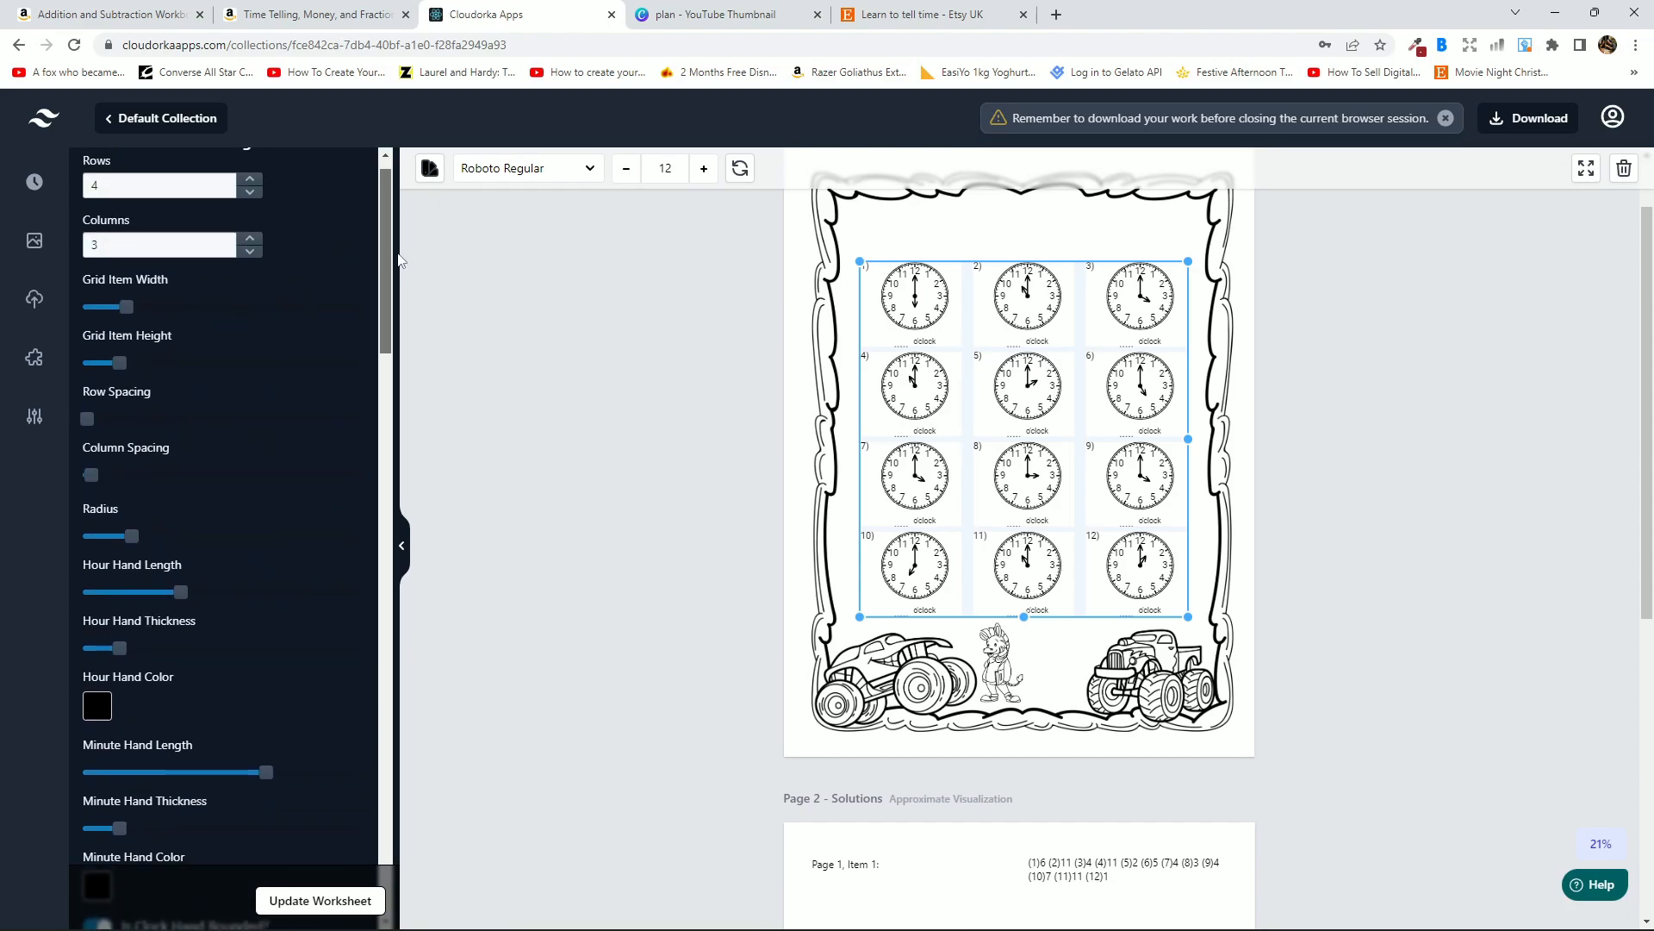
{"action": "left_click", "coordinate": [596, 344]}
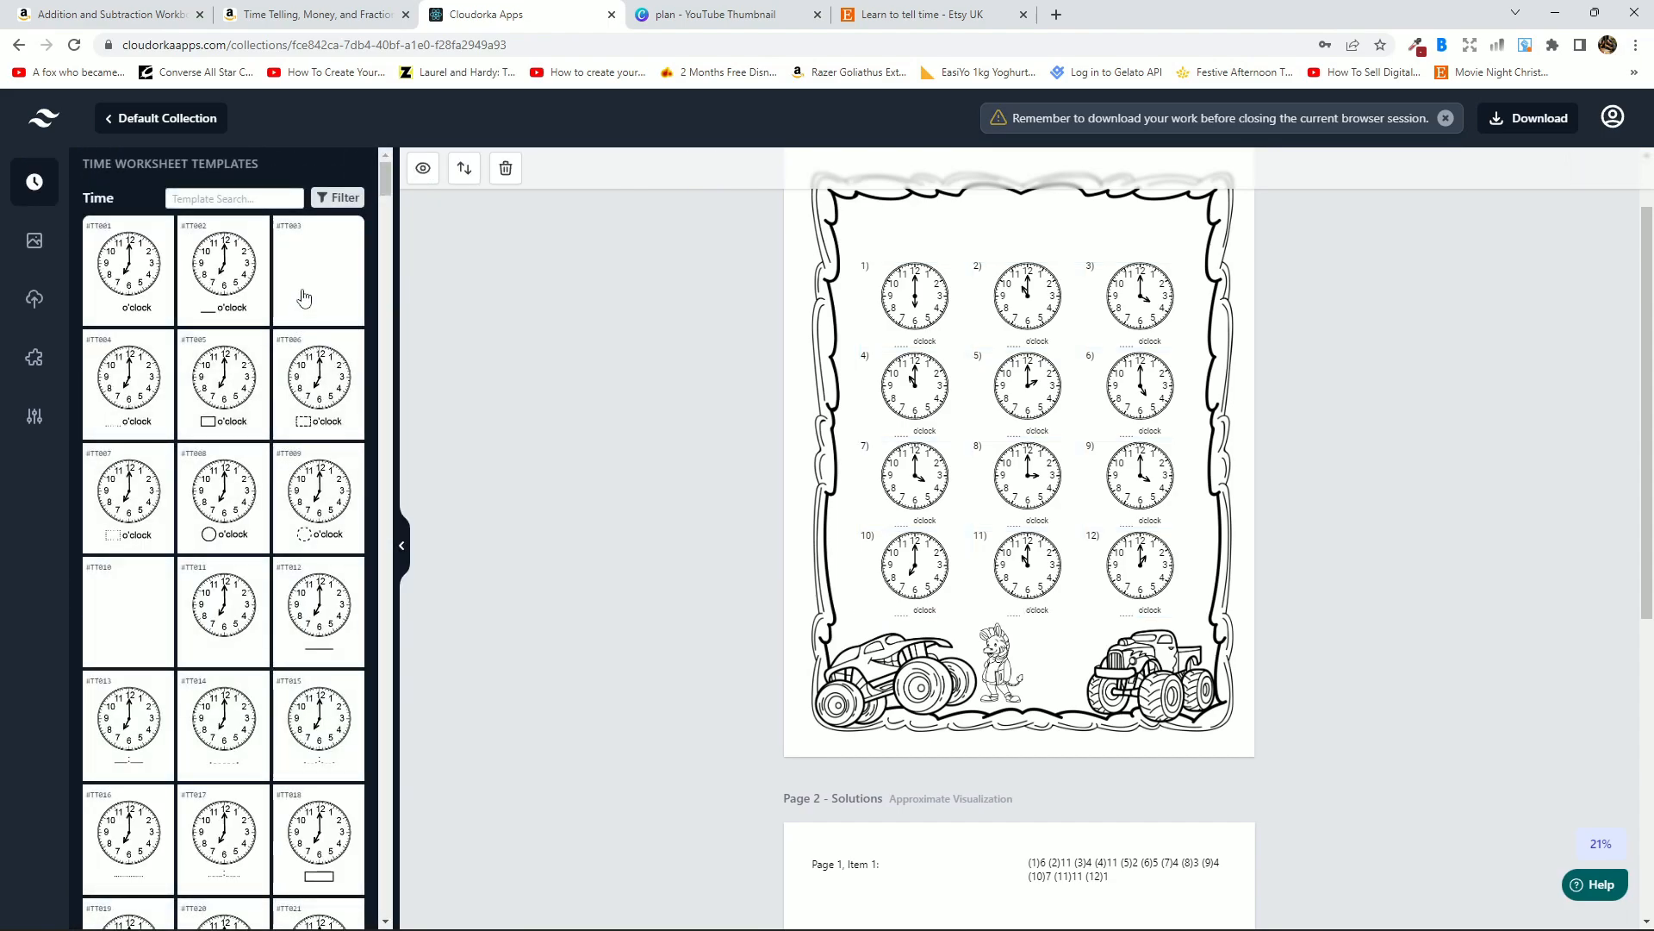
{"action": "left_click_drag", "start_coordinate": [385, 190], "coordinate": [384, 788]}
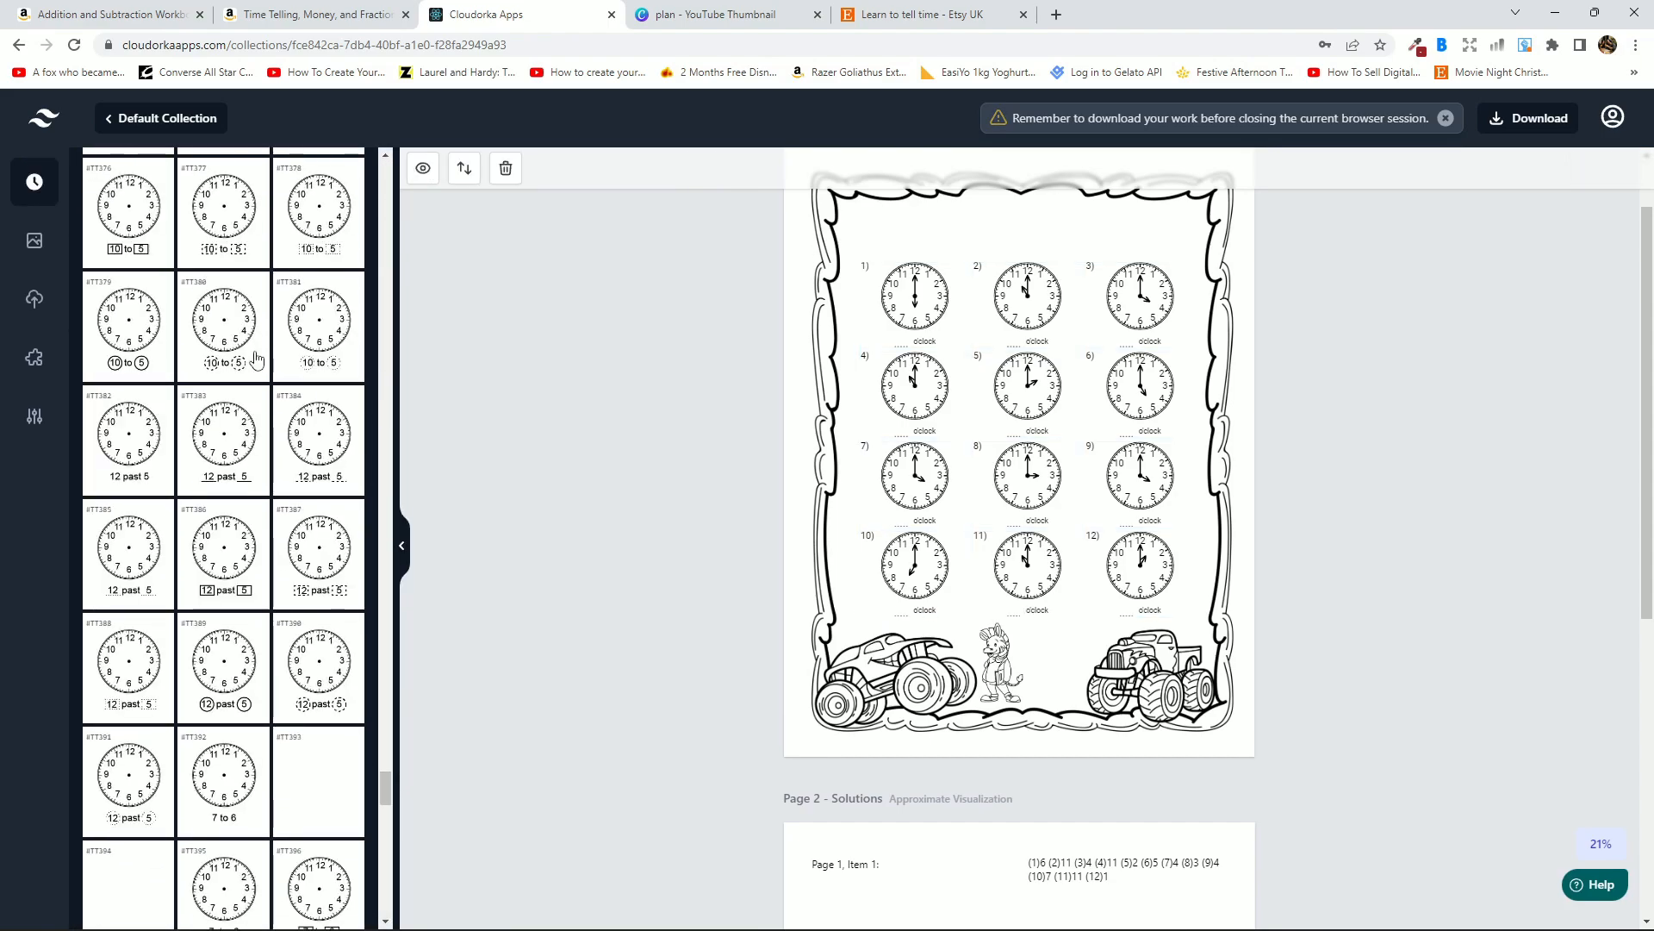
Switch back to the Word notes and read through the remaining pros and the cons list.
{"action": "key", "text": "alt+Tab"}
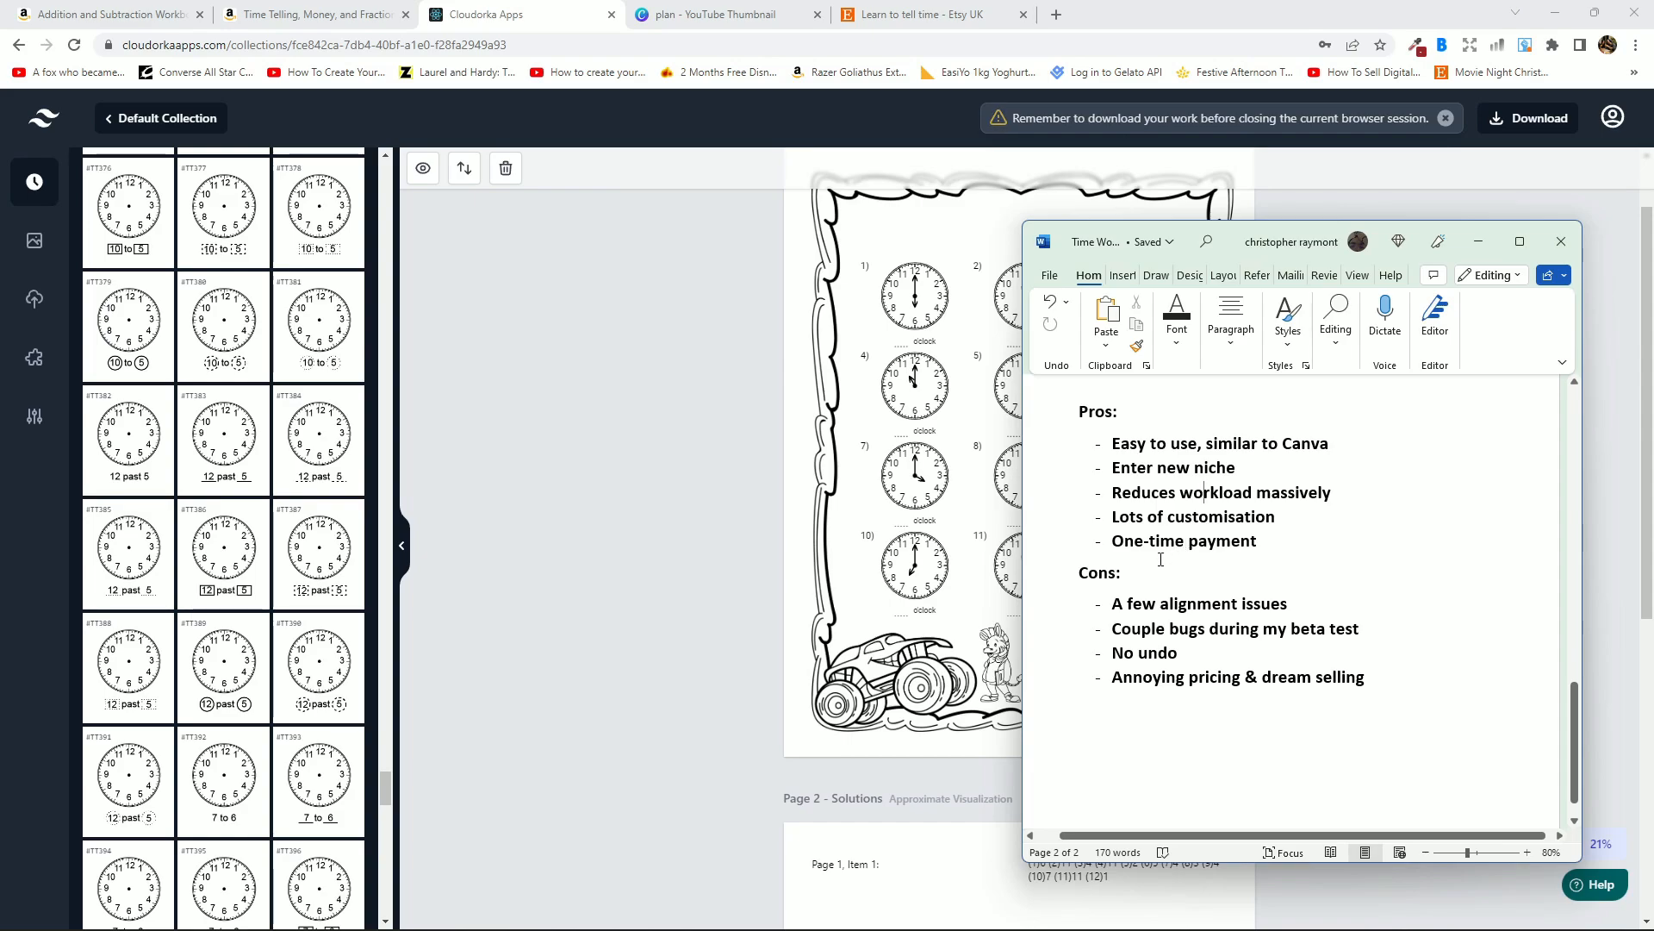
{"action": "scroll", "coordinate": [1189, 561], "scroll_direction": "down", "scroll_amount": 1}
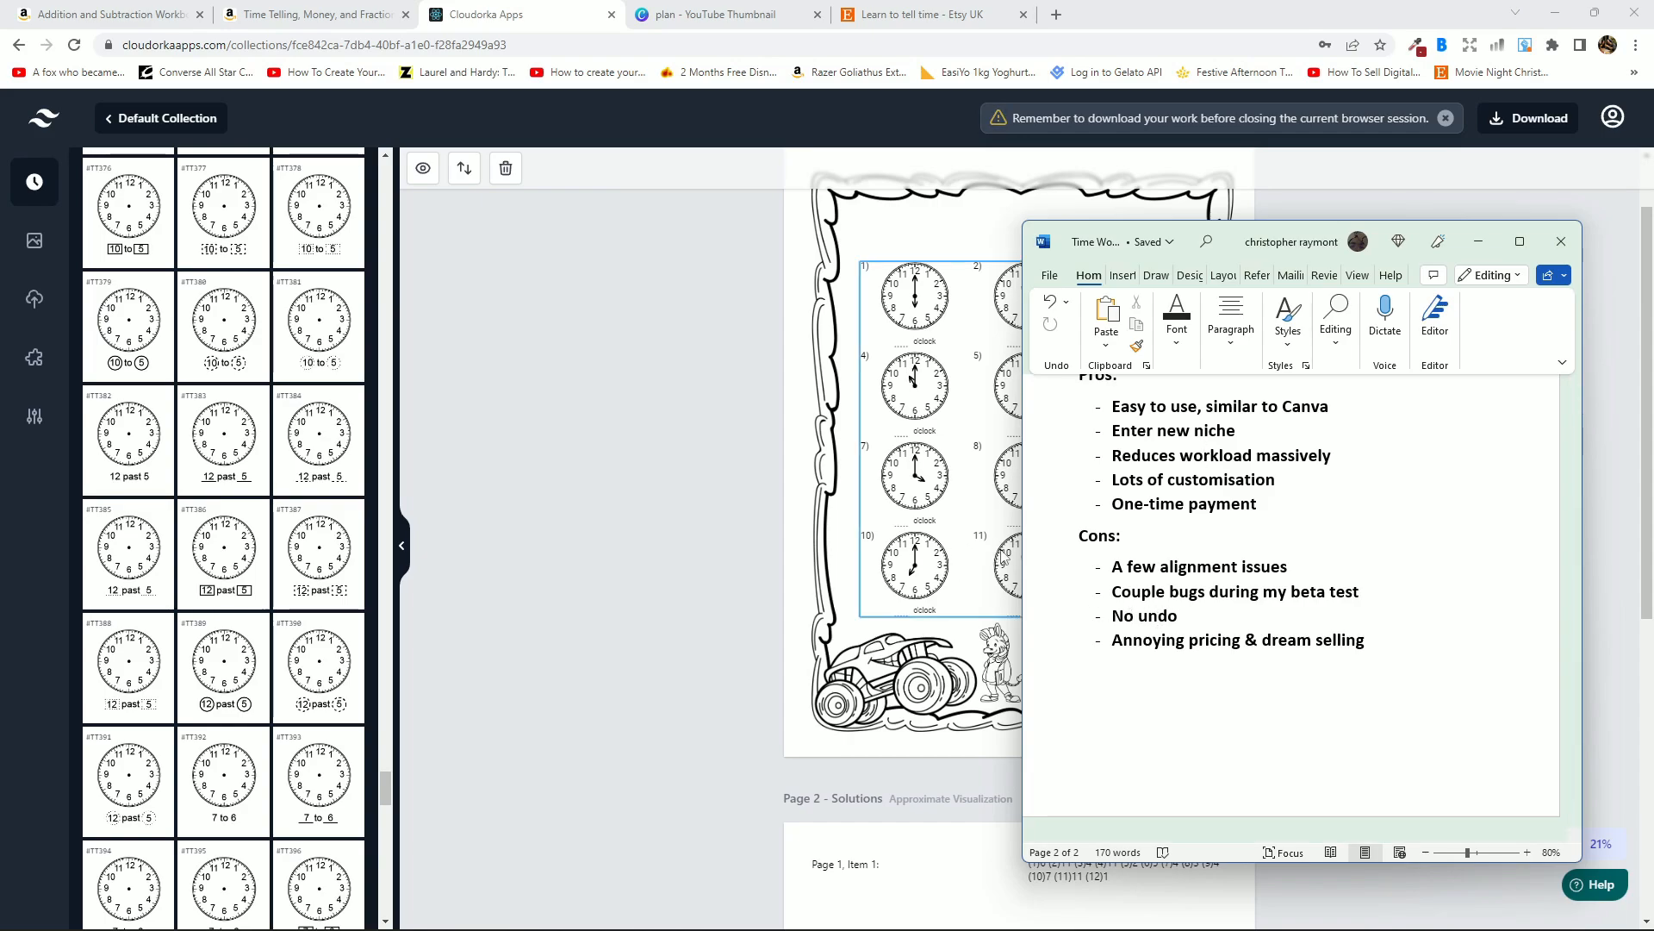
Return to Cloudorka, check the layering and regeneration options for page 1's clock grid and delete the grid.
{"action": "left_click", "coordinate": [981, 519]}
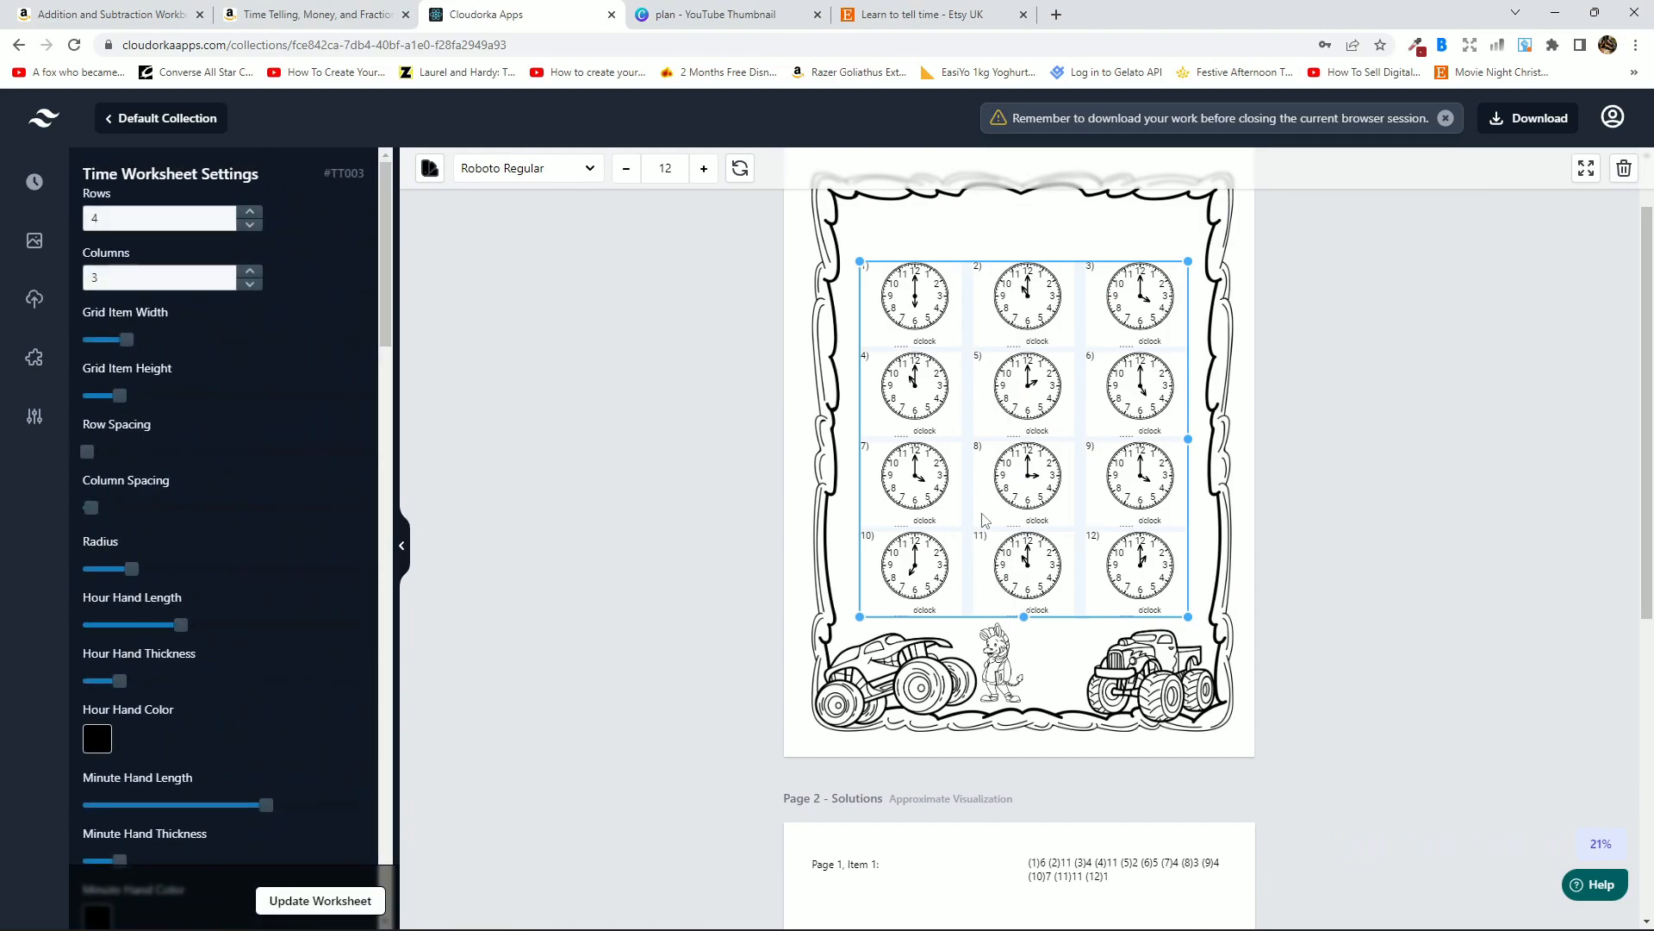
{"action": "right_click", "coordinate": [985, 520]}
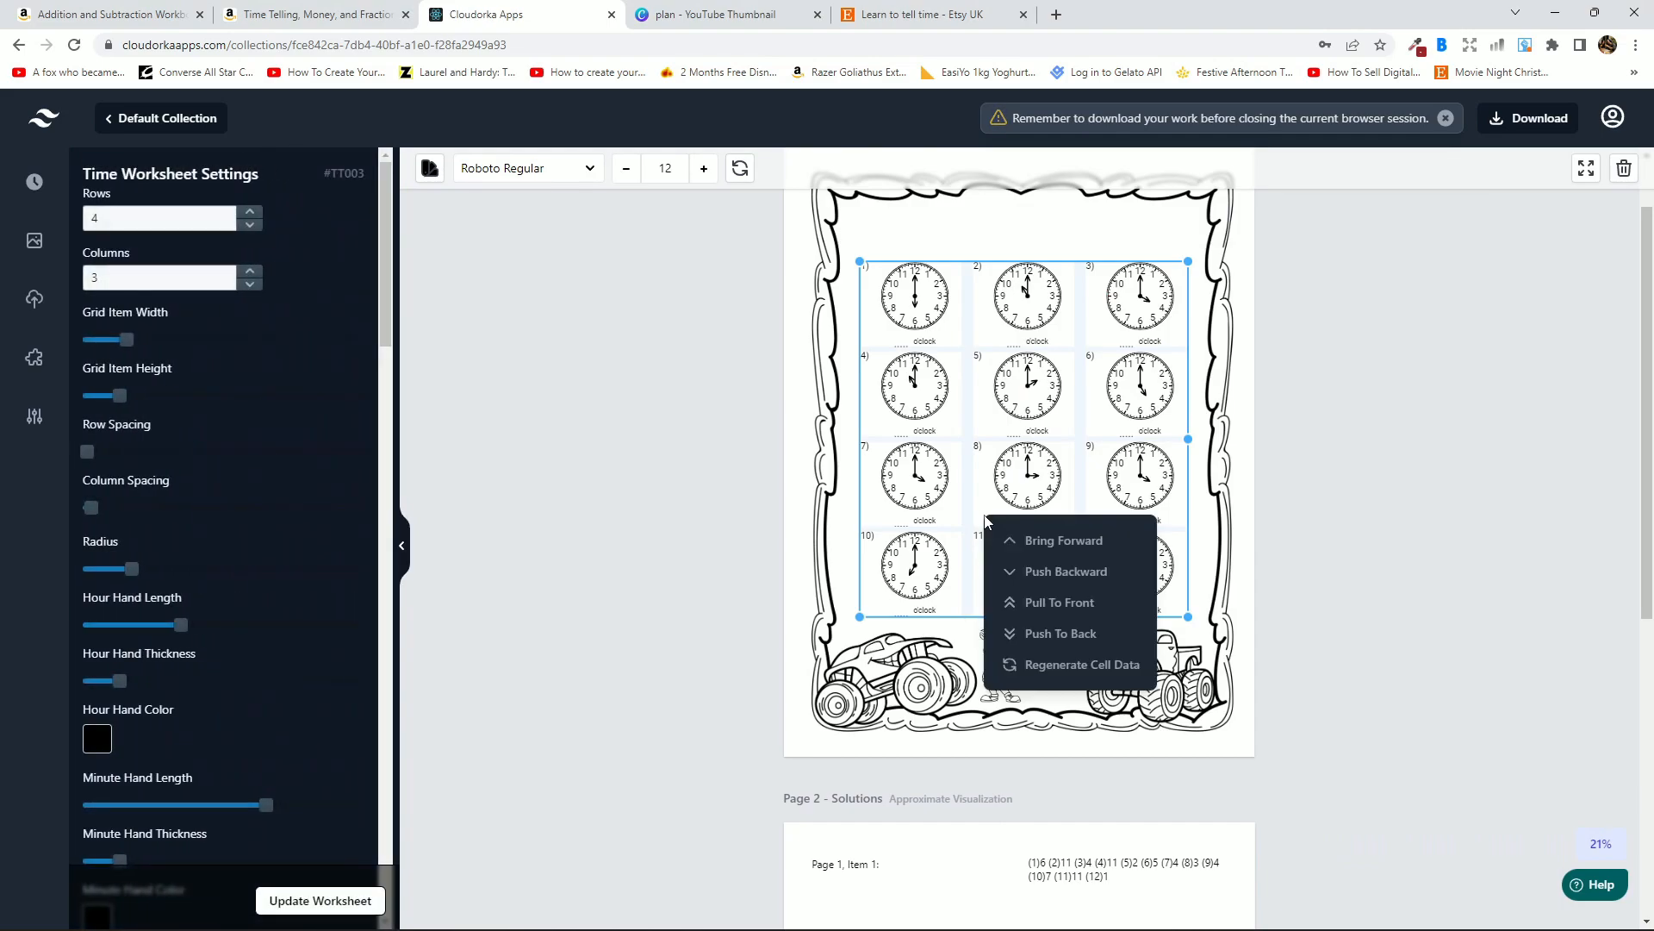
{"action": "left_click", "coordinate": [1623, 169]}
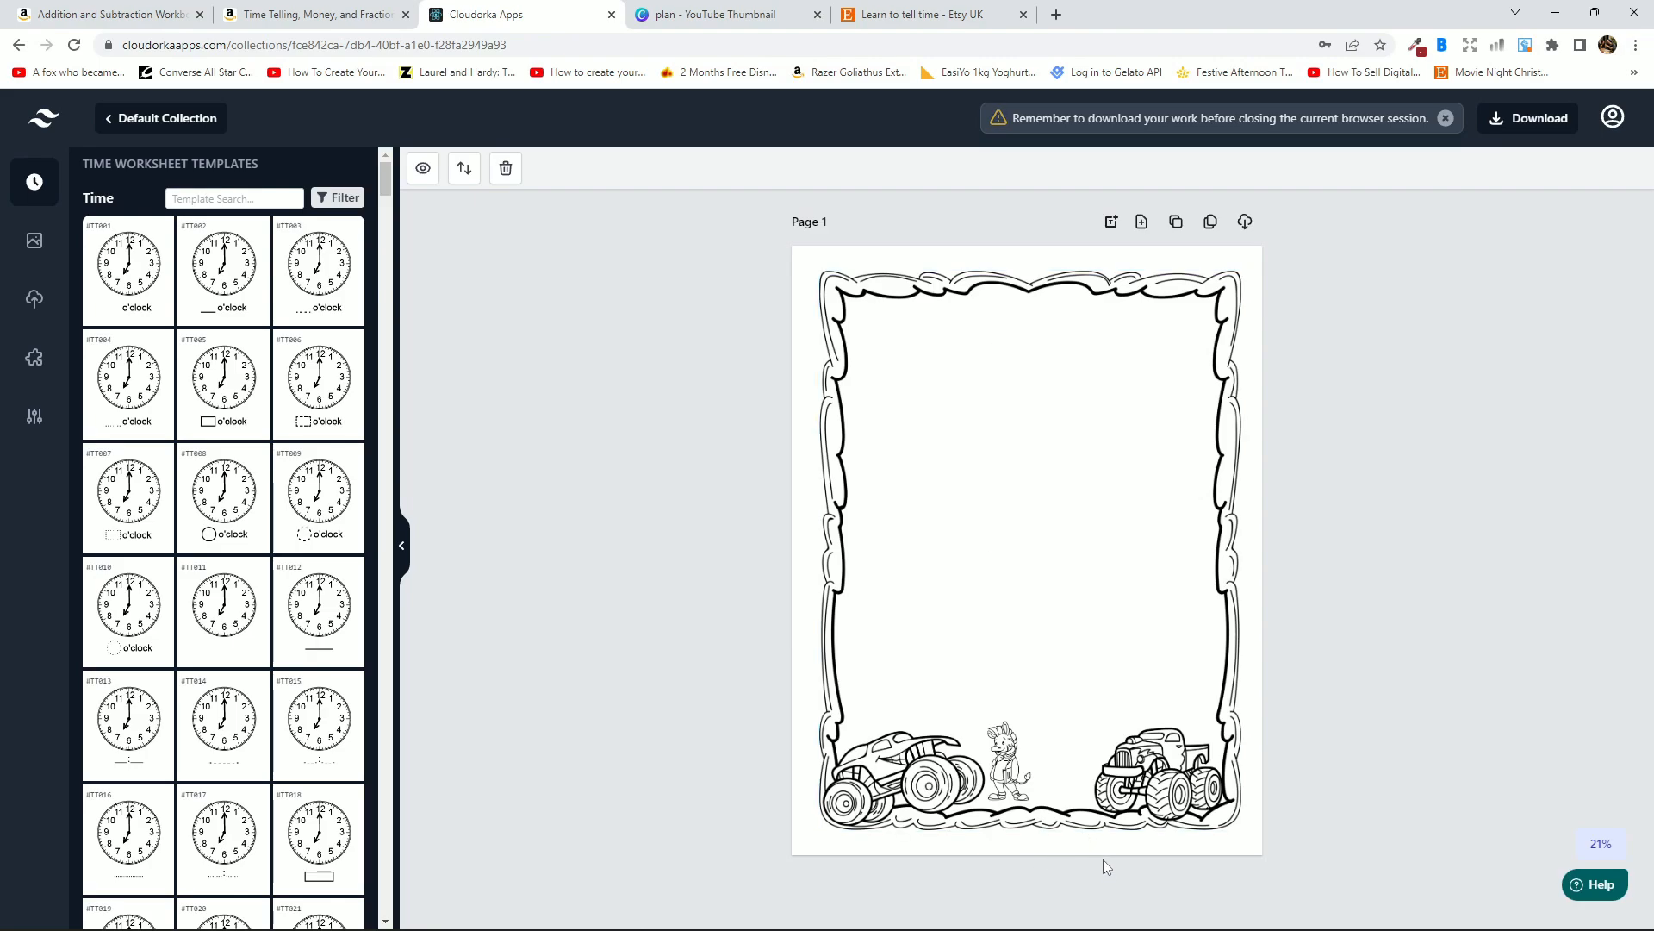
Check the "7 Day Private Bootcamp" note in Word, review the workbook plan in Canva, and return to the Word notes.
{"action": "left_click", "coordinate": [1016, 911]}
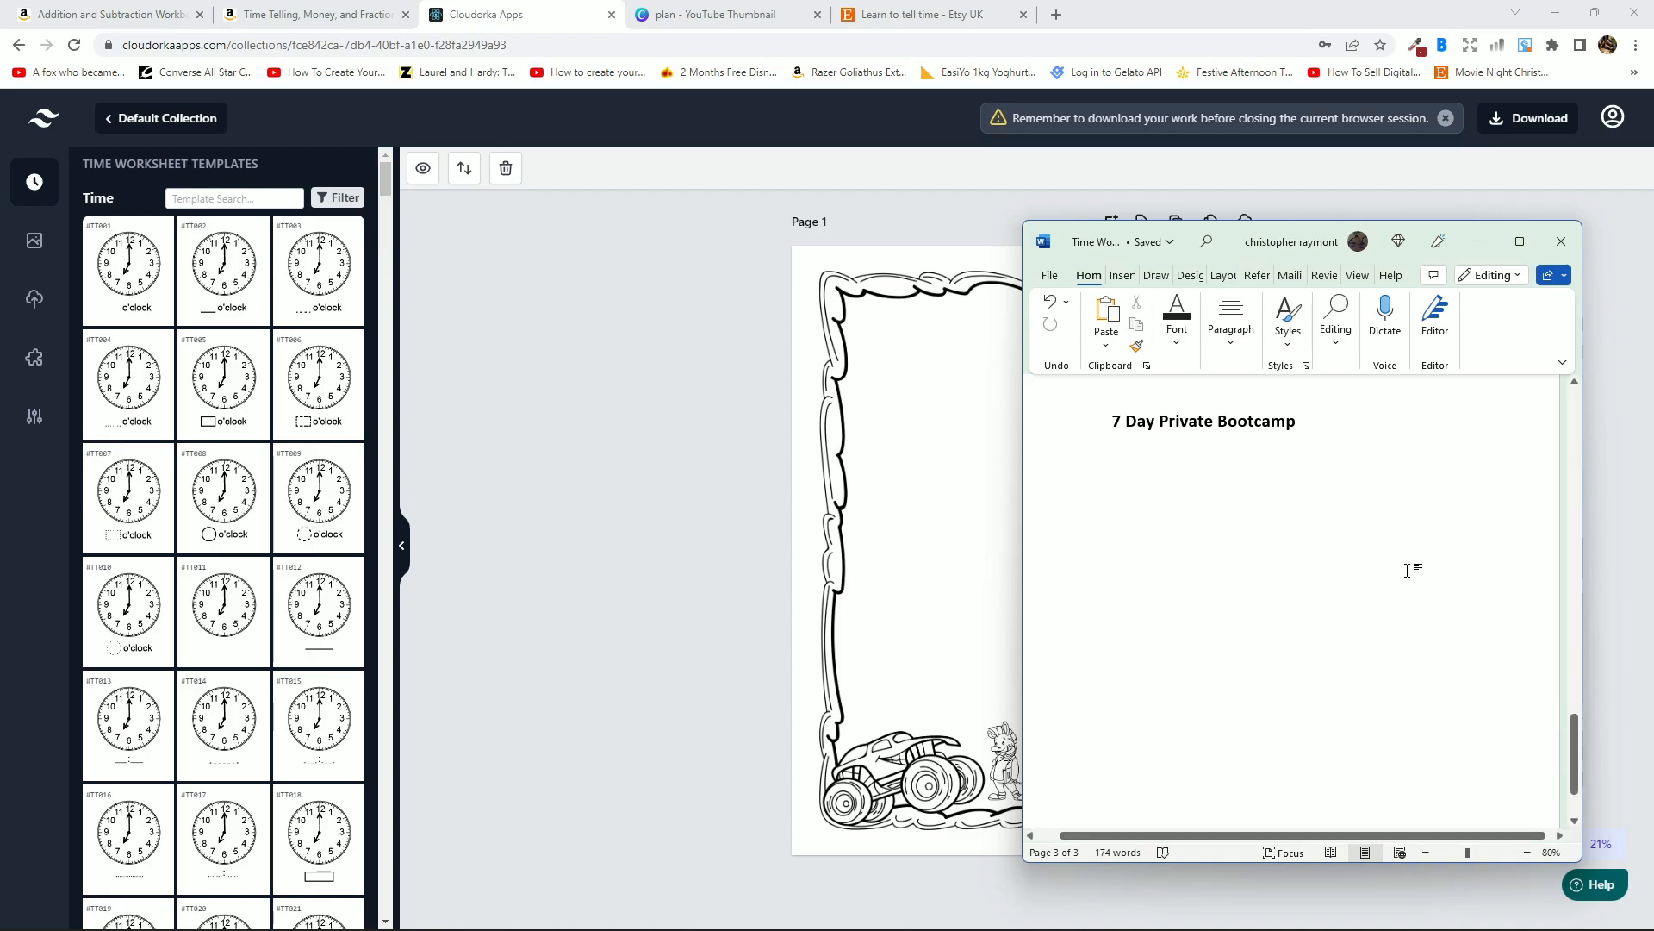
{"action": "left_click", "coordinate": [752, 14]}
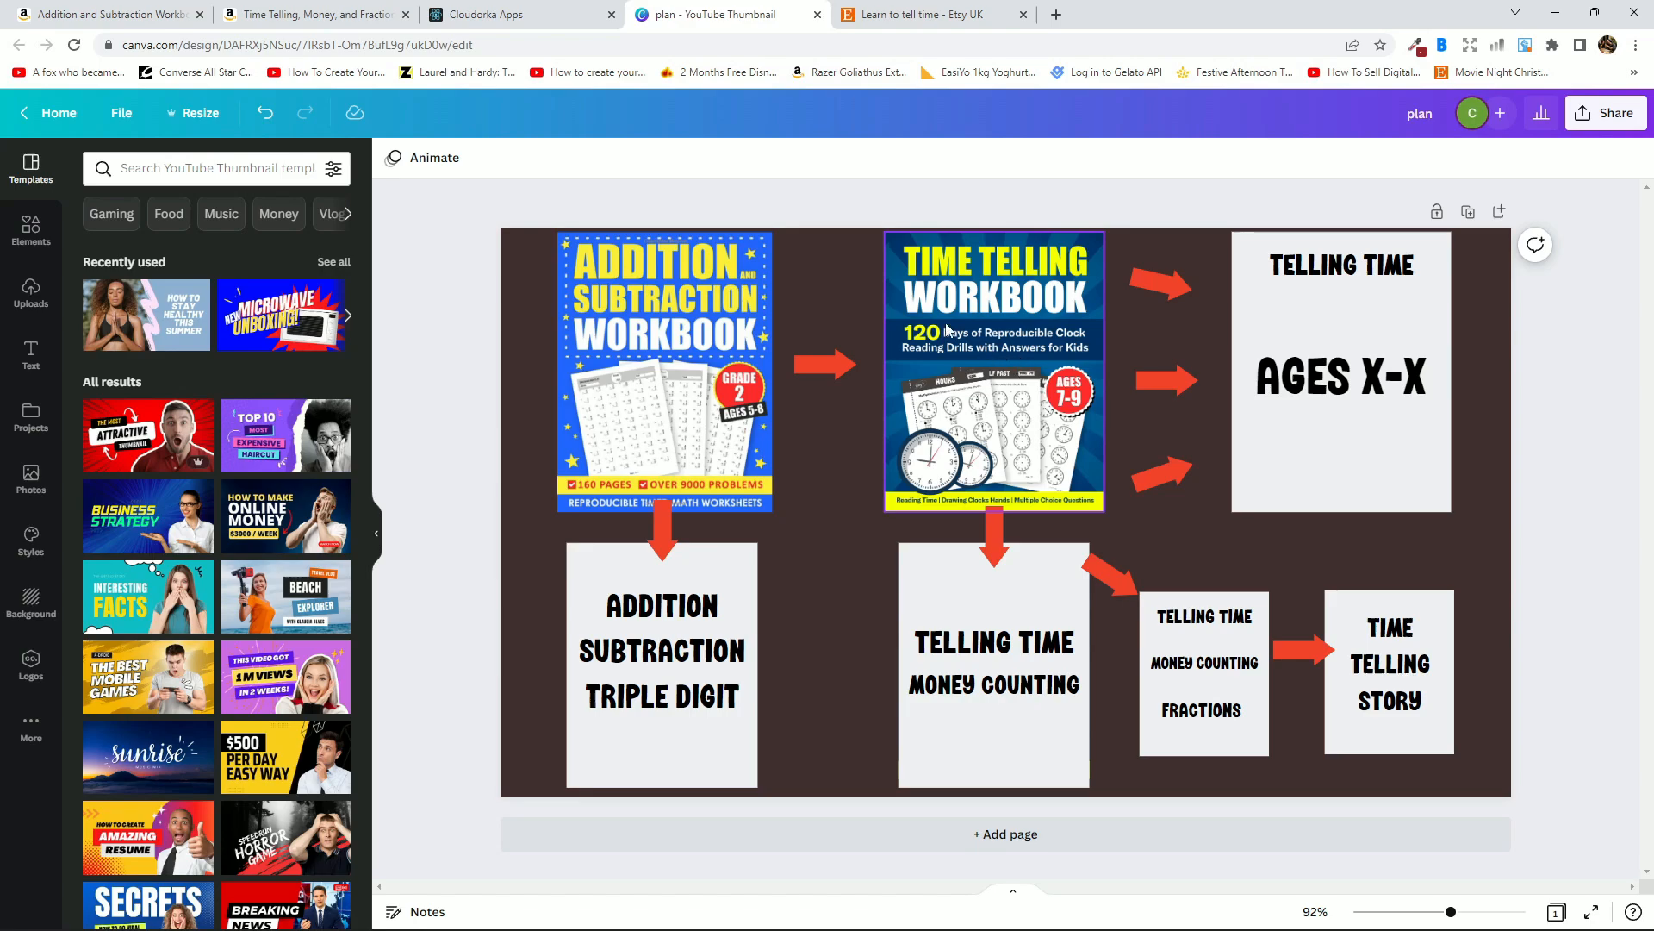
{"action": "key", "text": "alt+Tab"}
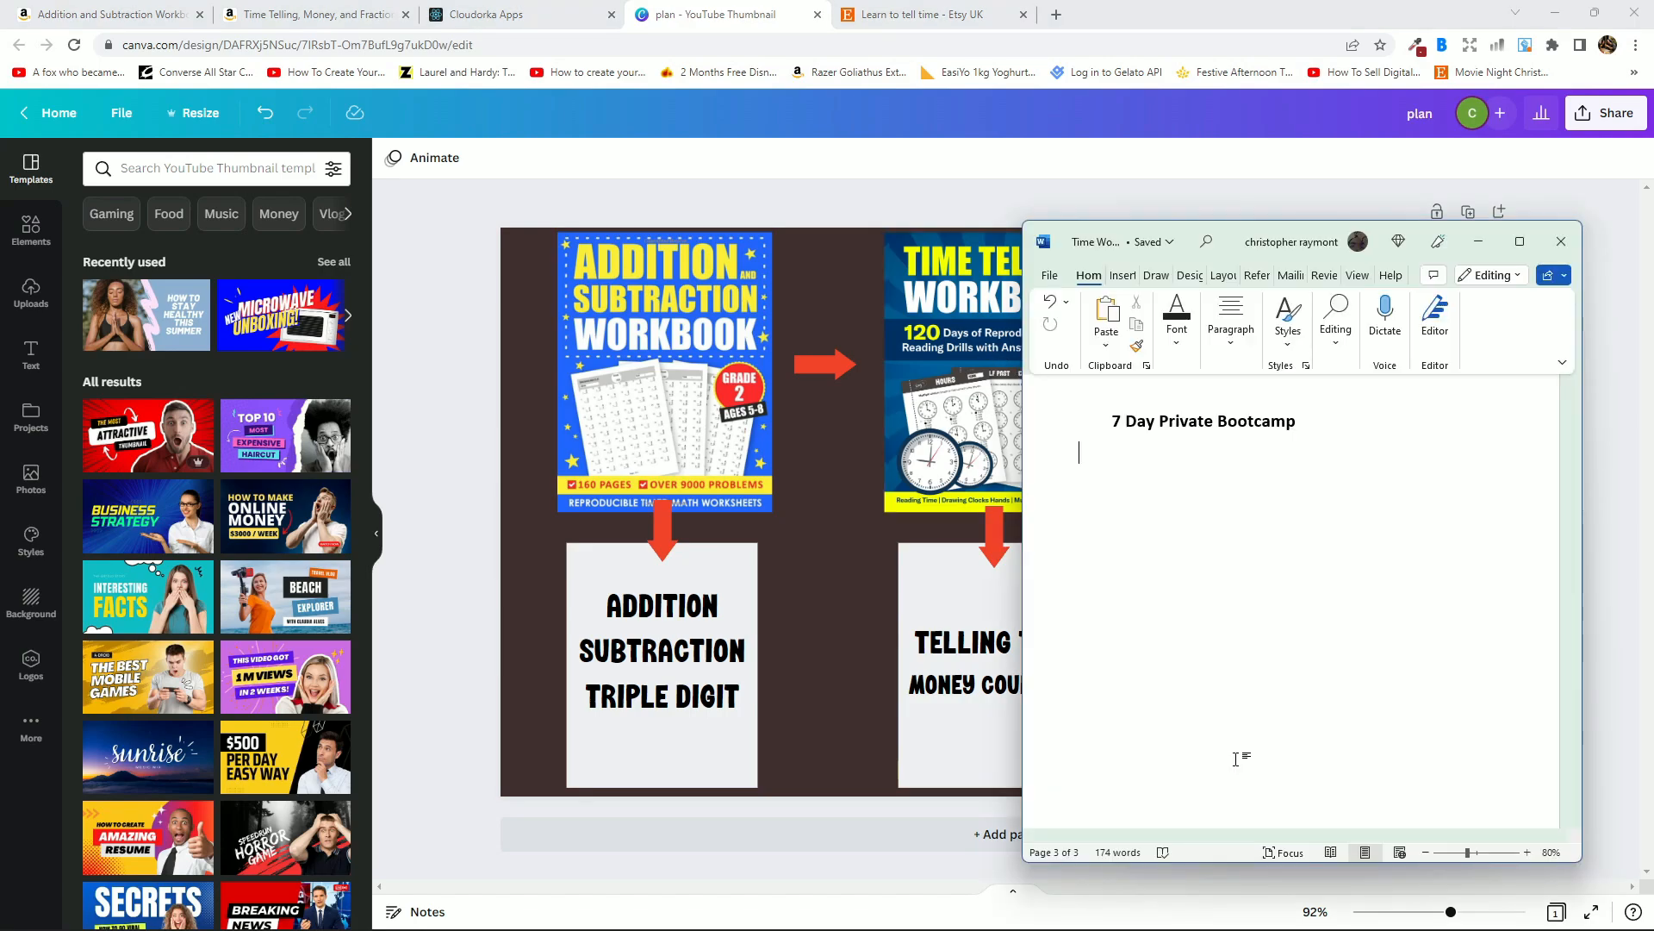